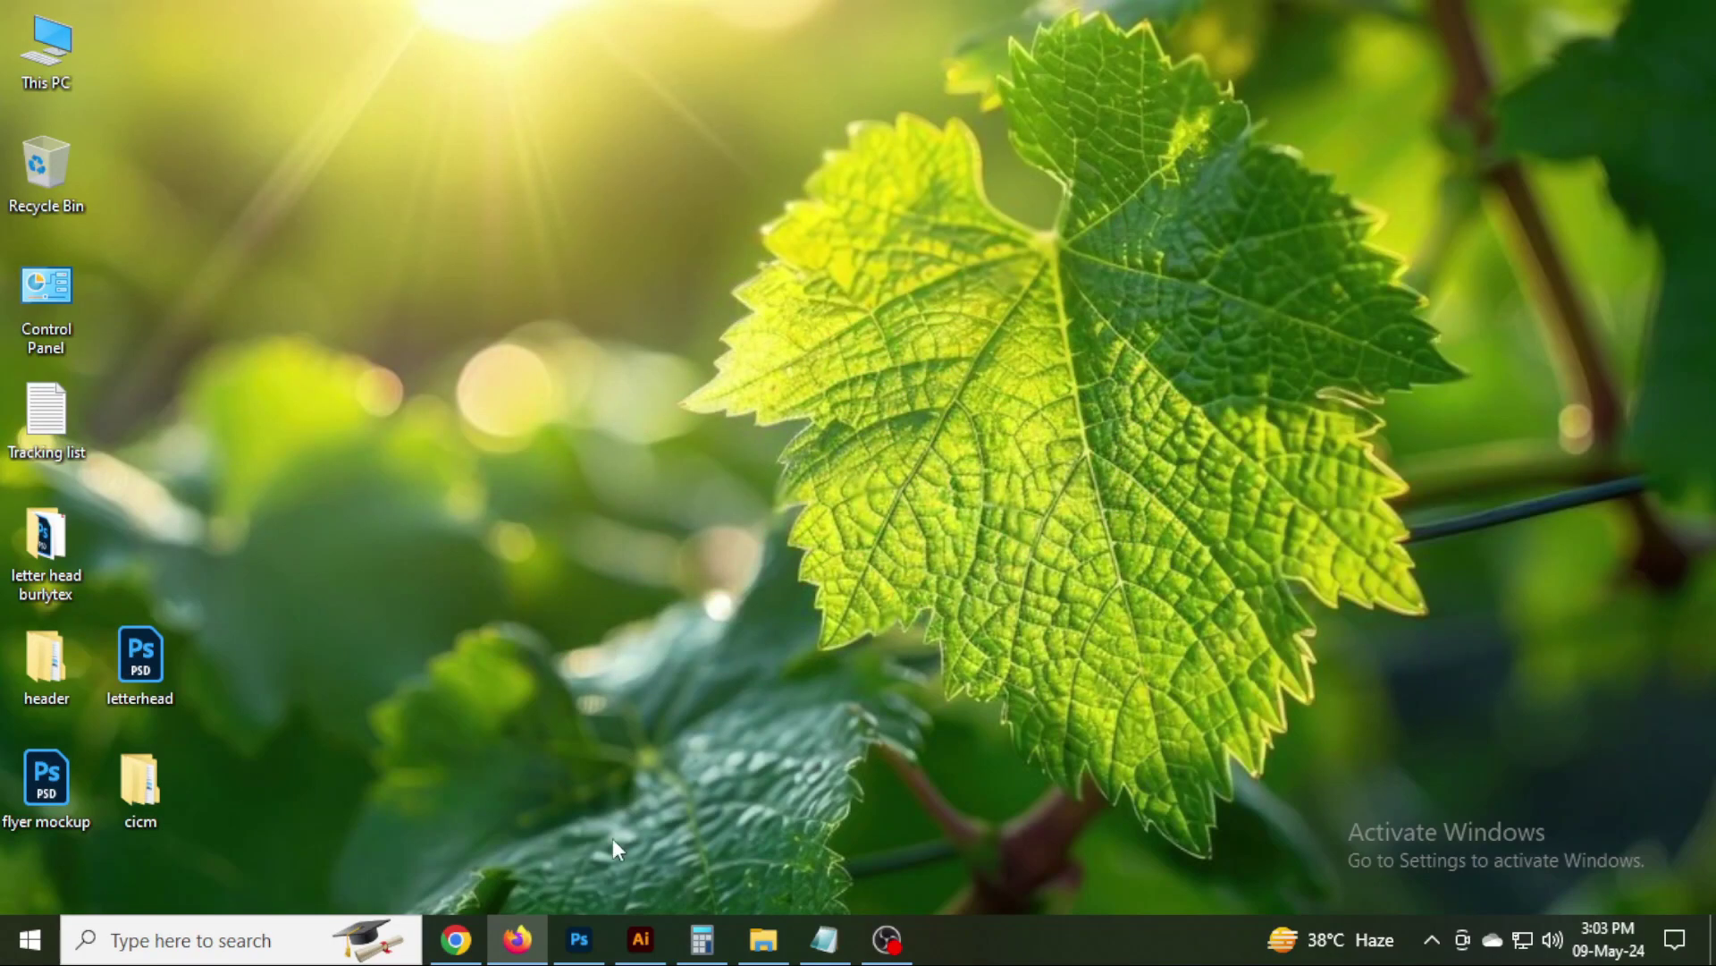
Launch Photoshop and bring up the New Document settings.
{"action": "left_click", "coordinate": [579, 939]}
{"action": "left_click", "coordinate": [55, 15]}
{"action": "left_click", "coordinate": [73, 40]}
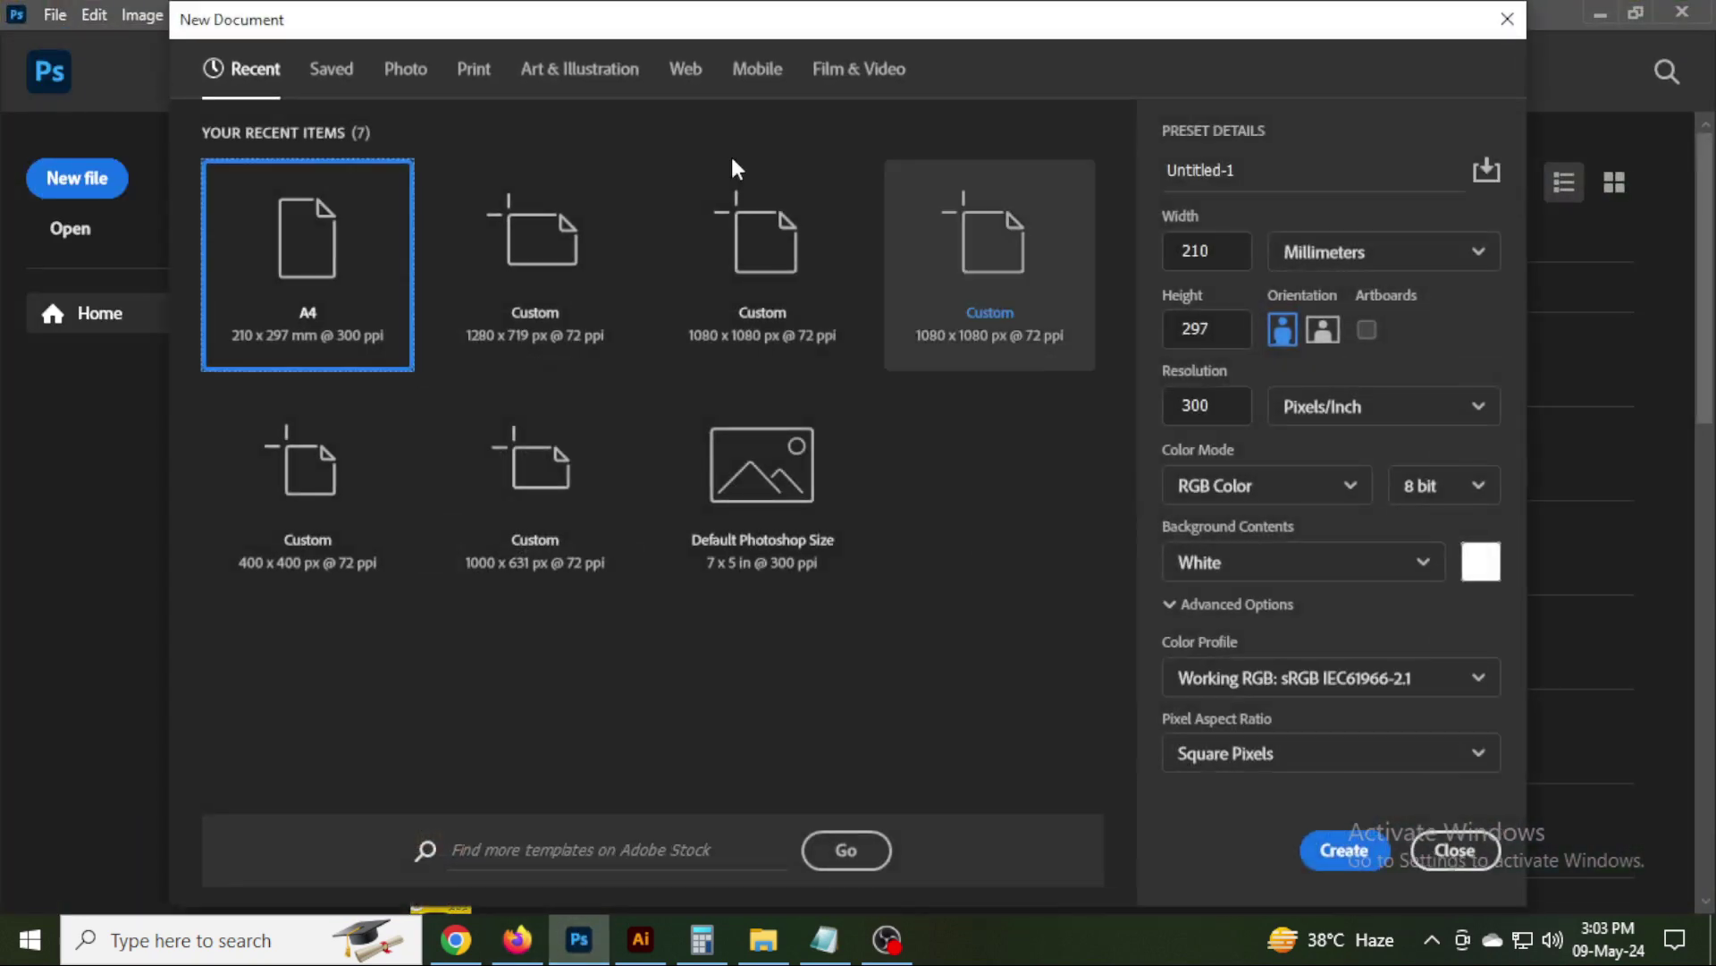
Choose the A4 print preset at 300 ppi with CMYK Color mode.
{"action": "left_click", "coordinate": [461, 75]}
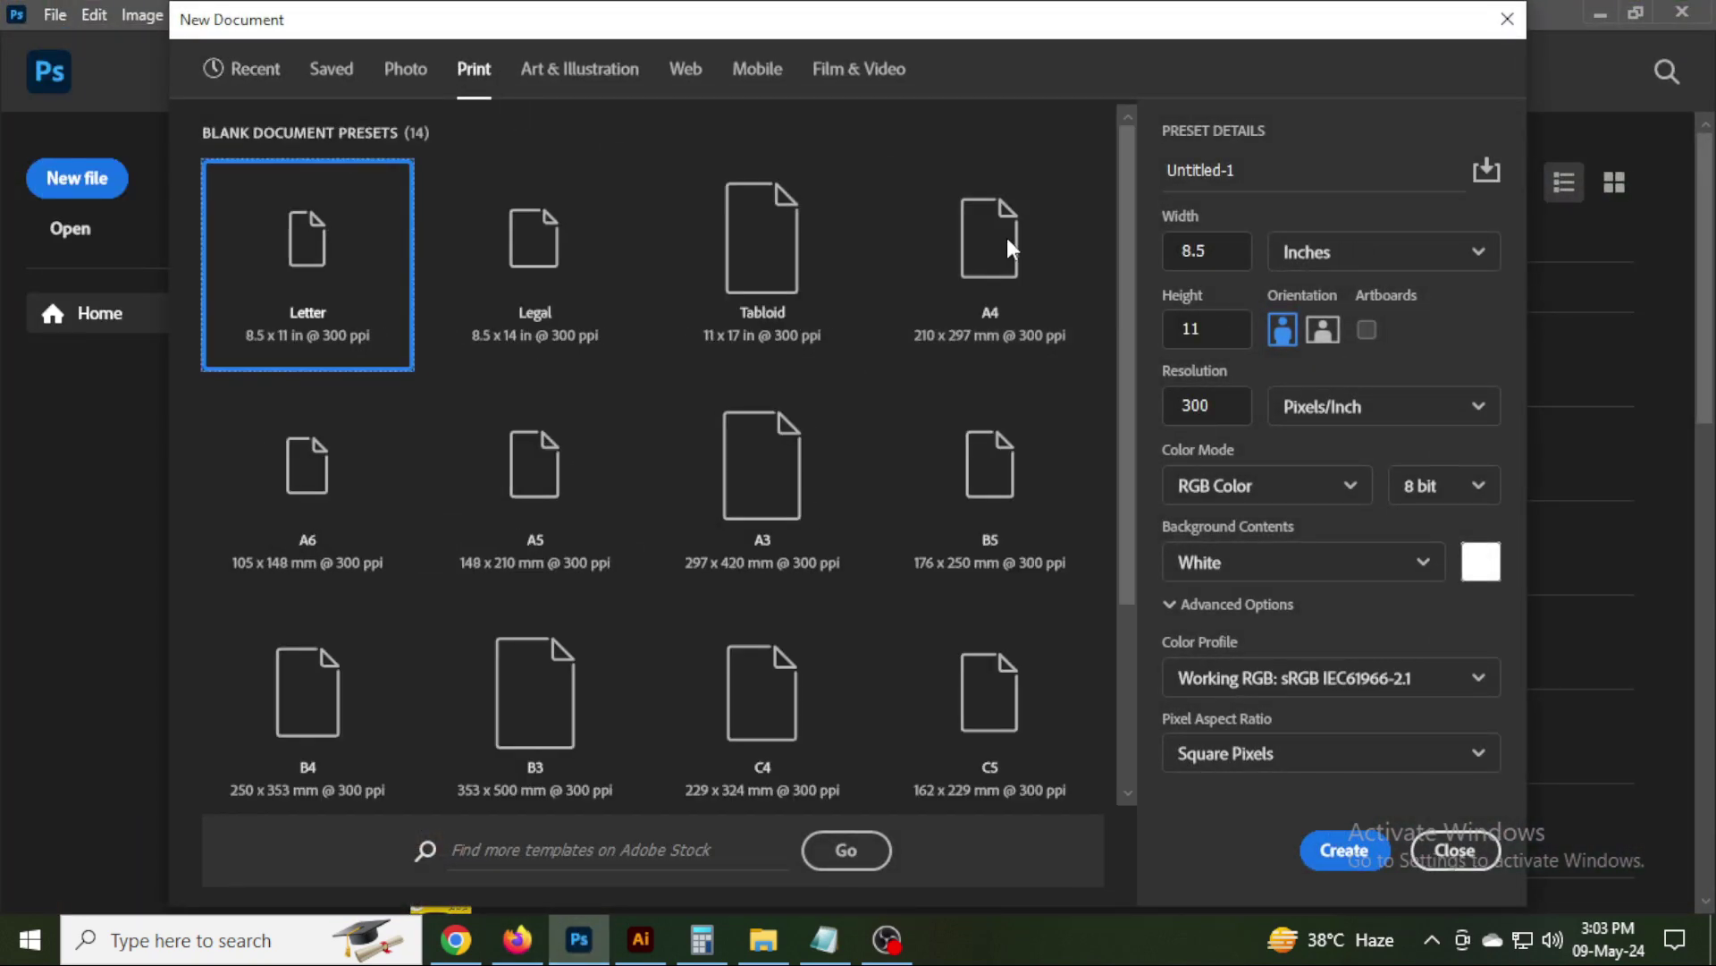
{"action": "left_click", "coordinate": [1007, 238]}
{"action": "left_click", "coordinate": [1377, 252]}
{"action": "left_click", "coordinate": [1313, 342]}
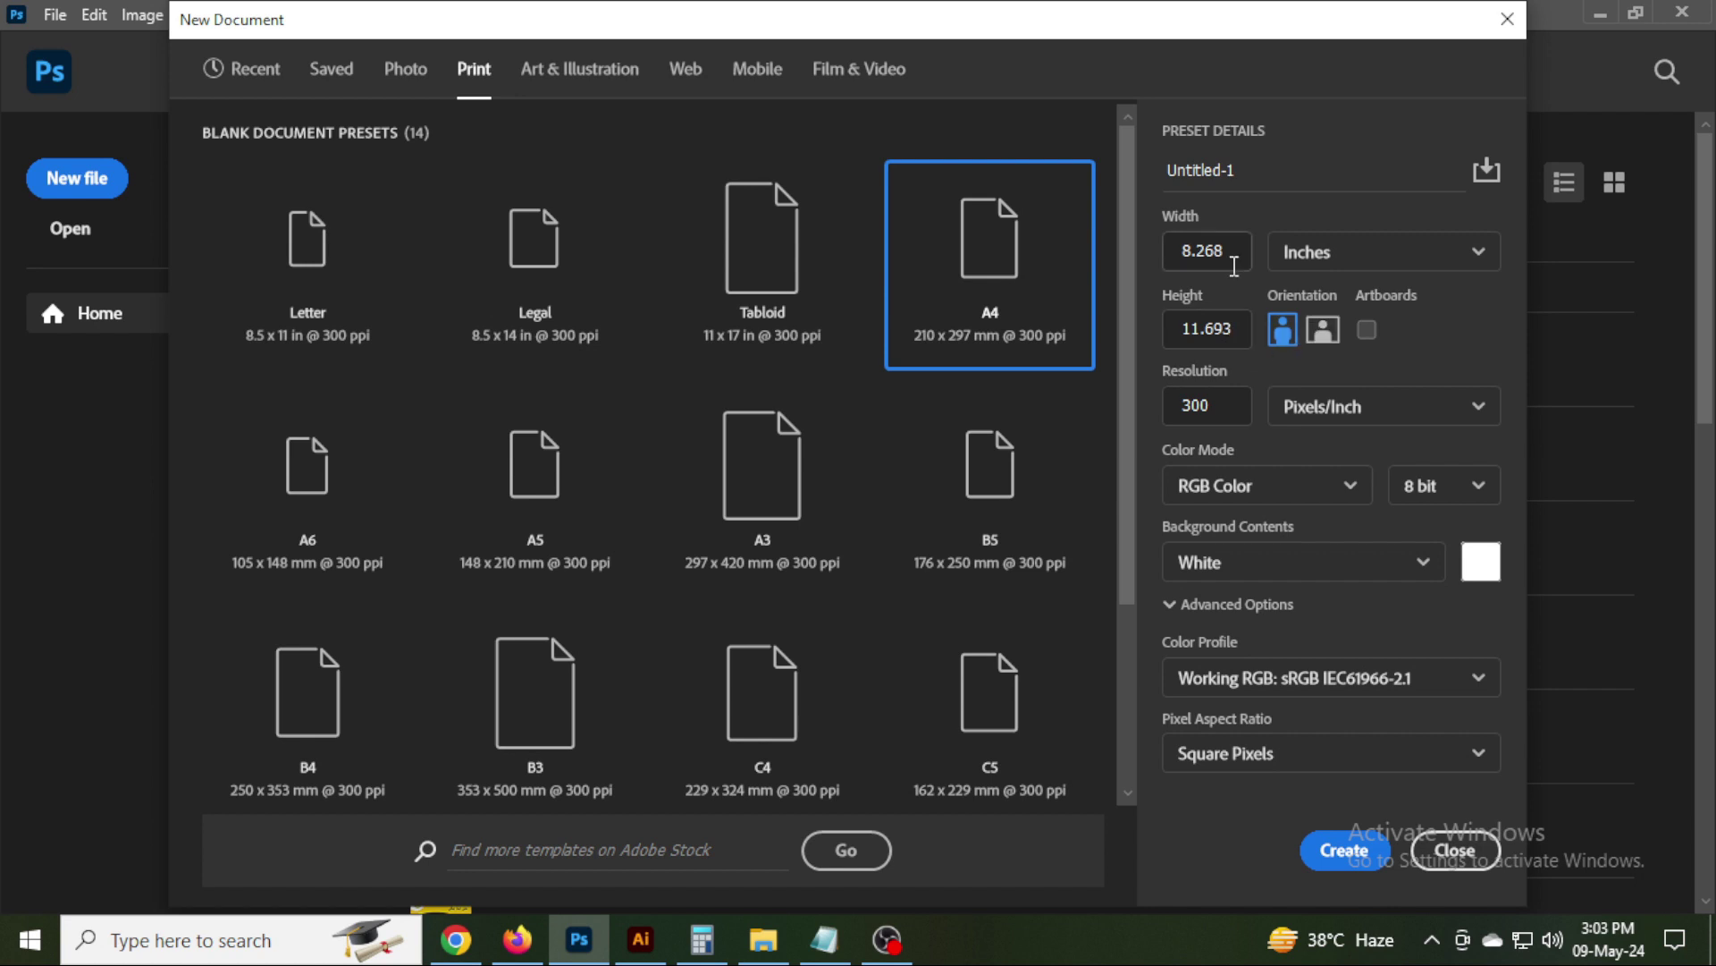
{"action": "left_click_drag", "start_coordinate": [1235, 265], "coordinate": [1177, 259]}
{"action": "key", "text": "Tab"}
{"action": "key", "text": "Tab"}
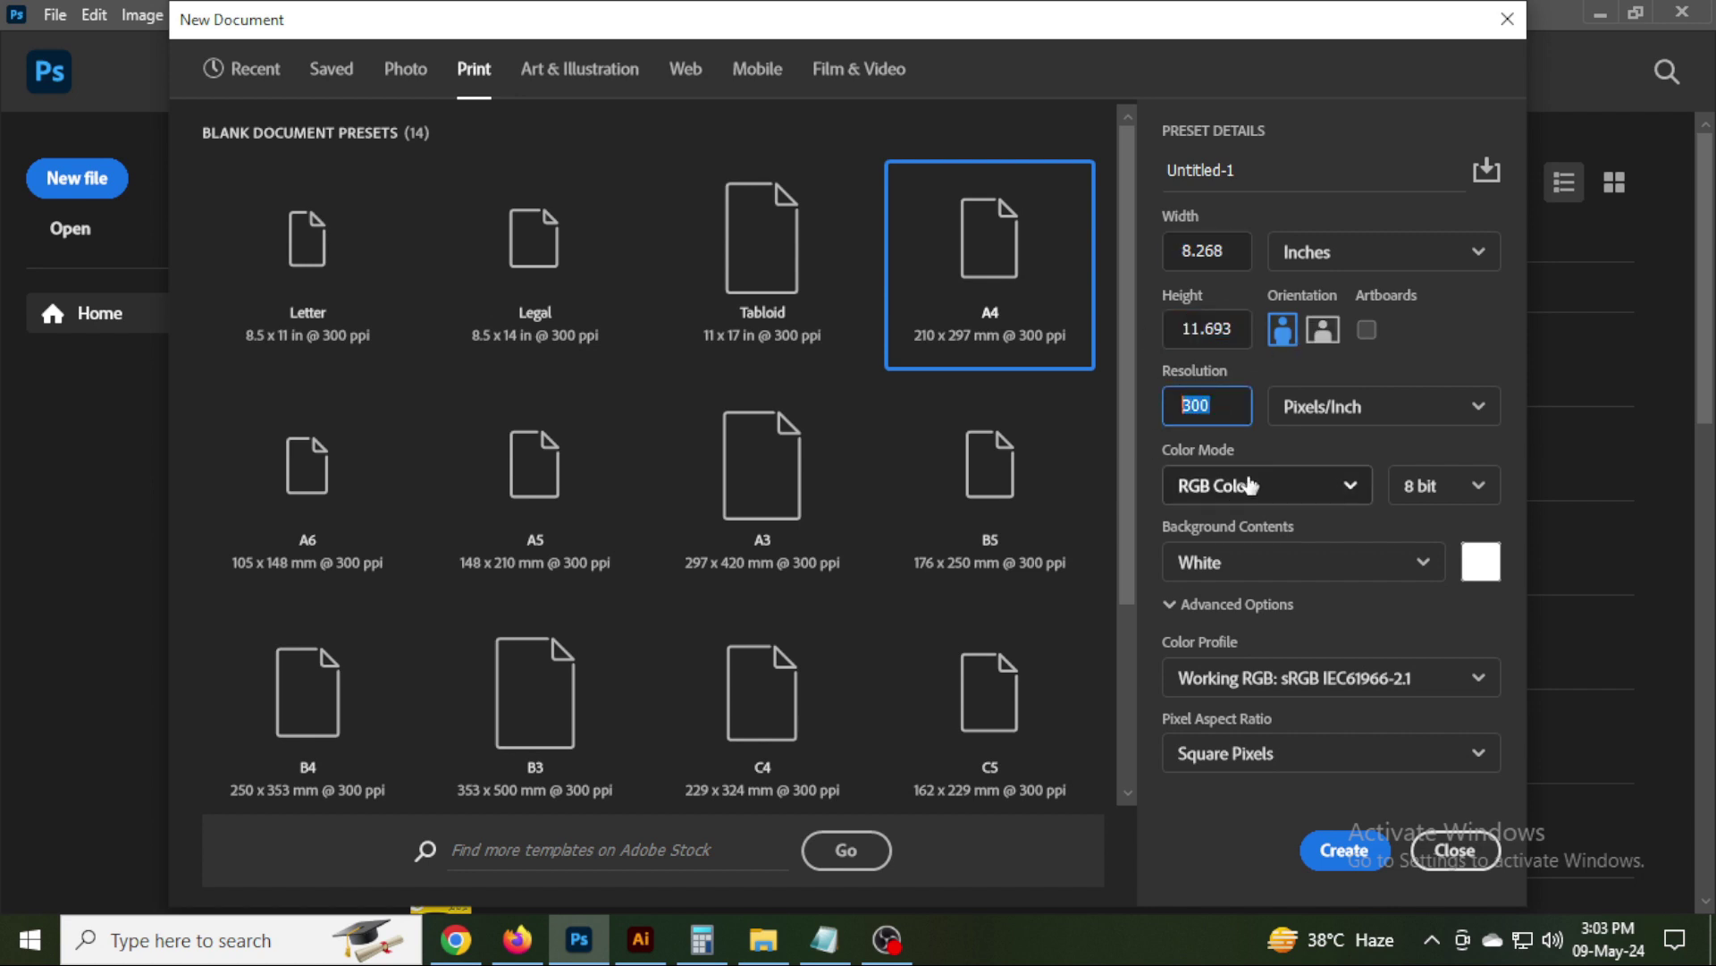
{"action": "left_click", "coordinate": [1251, 486]}
{"action": "left_click", "coordinate": [1225, 653]}
Create the A4 document and draw a small black square near the top-left.
{"action": "left_click", "coordinate": [1343, 850]}
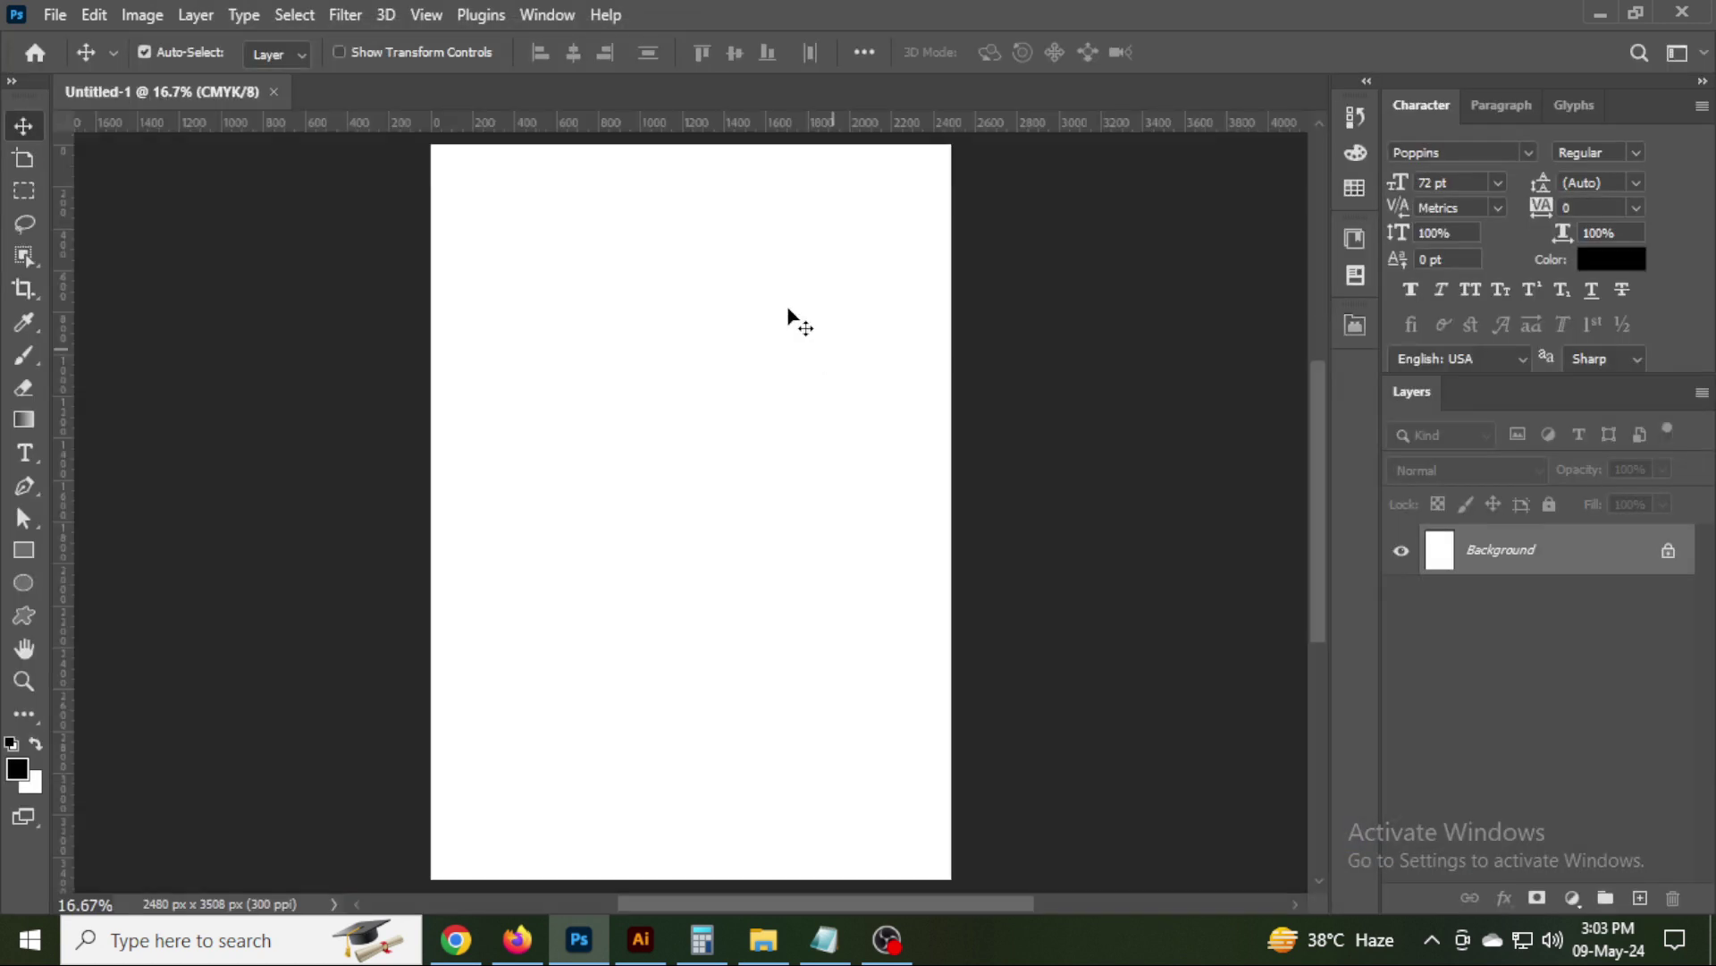
{"action": "key", "text": "u"}
{"action": "left_click_drag", "start_coordinate": [526, 374], "coordinate": [563, 410]}
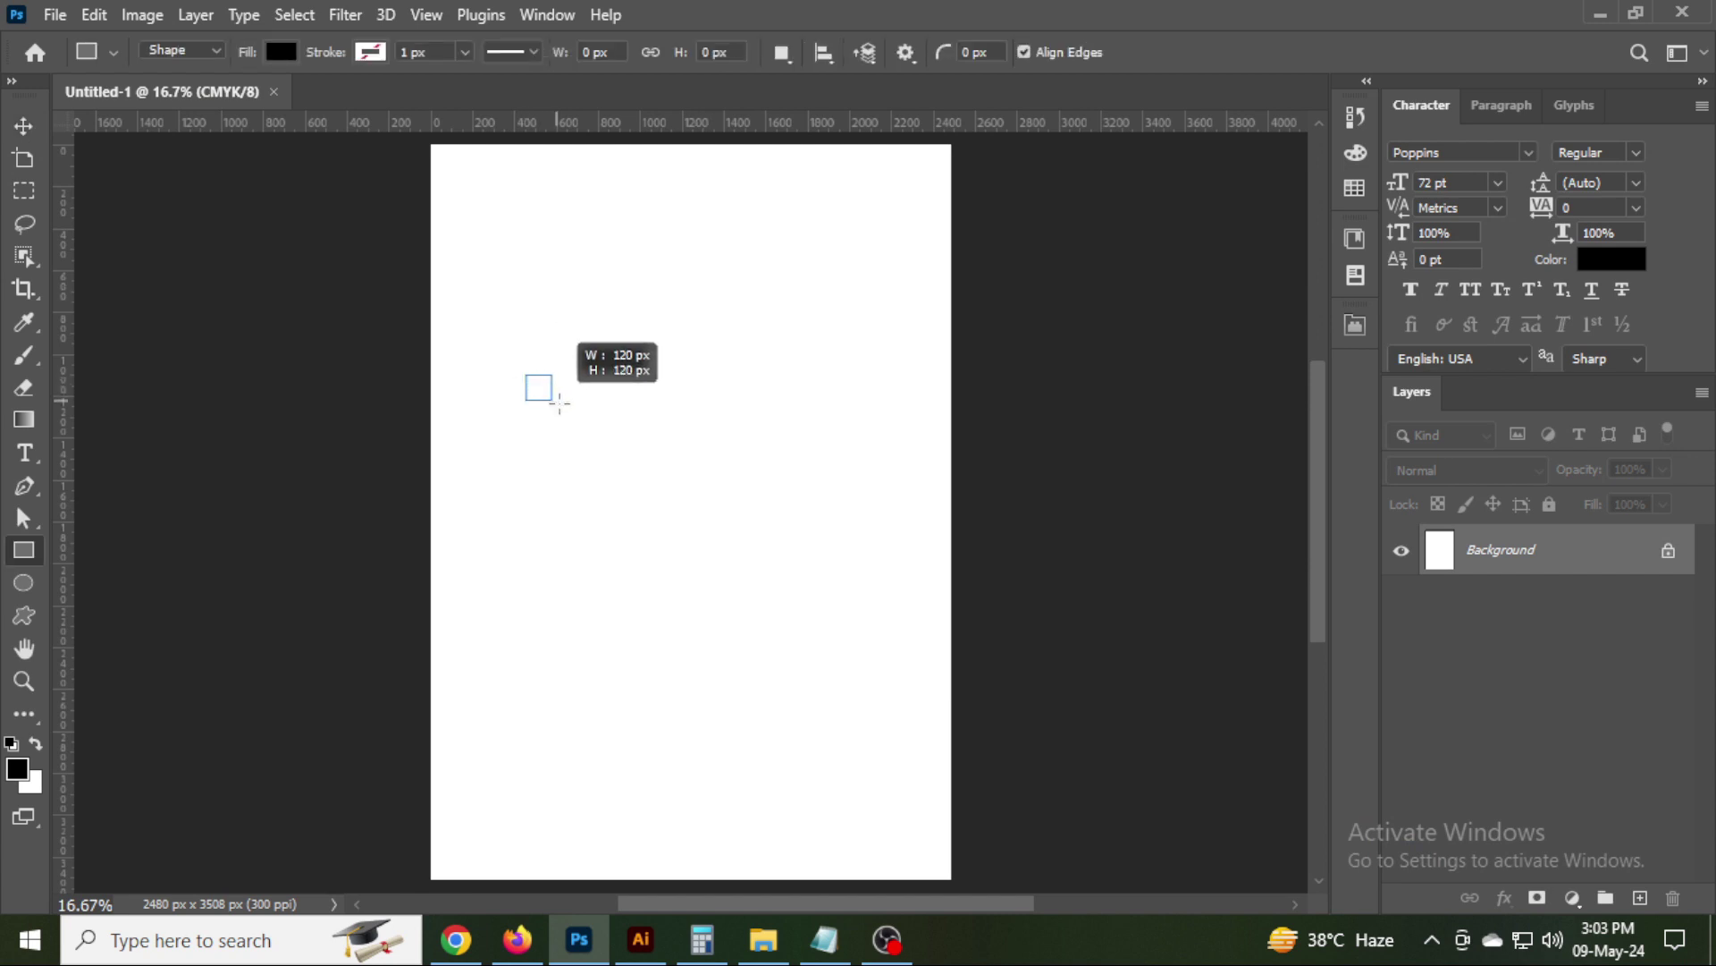
{"action": "left_click", "coordinate": [1285, 322]}
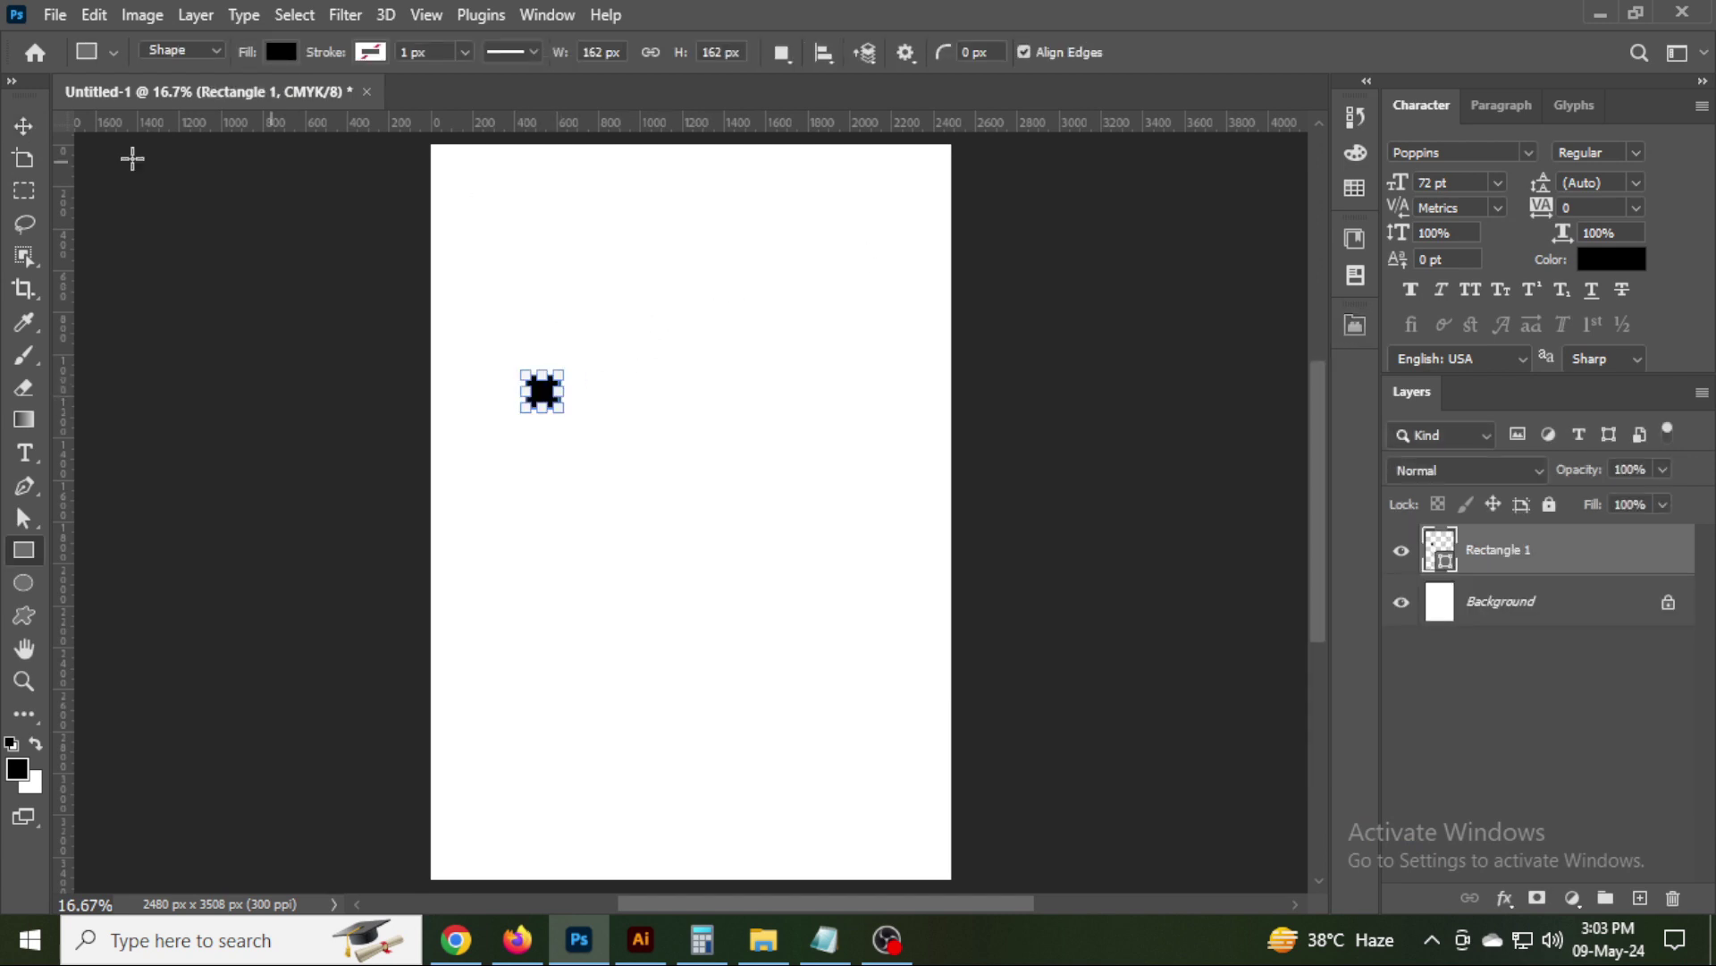
{"action": "key", "text": "v"}
{"action": "scroll", "coordinate": [561, 381], "scroll_direction": "up", "scroll_amount": 2}
{"action": "key", "text": "ctrl+t"}
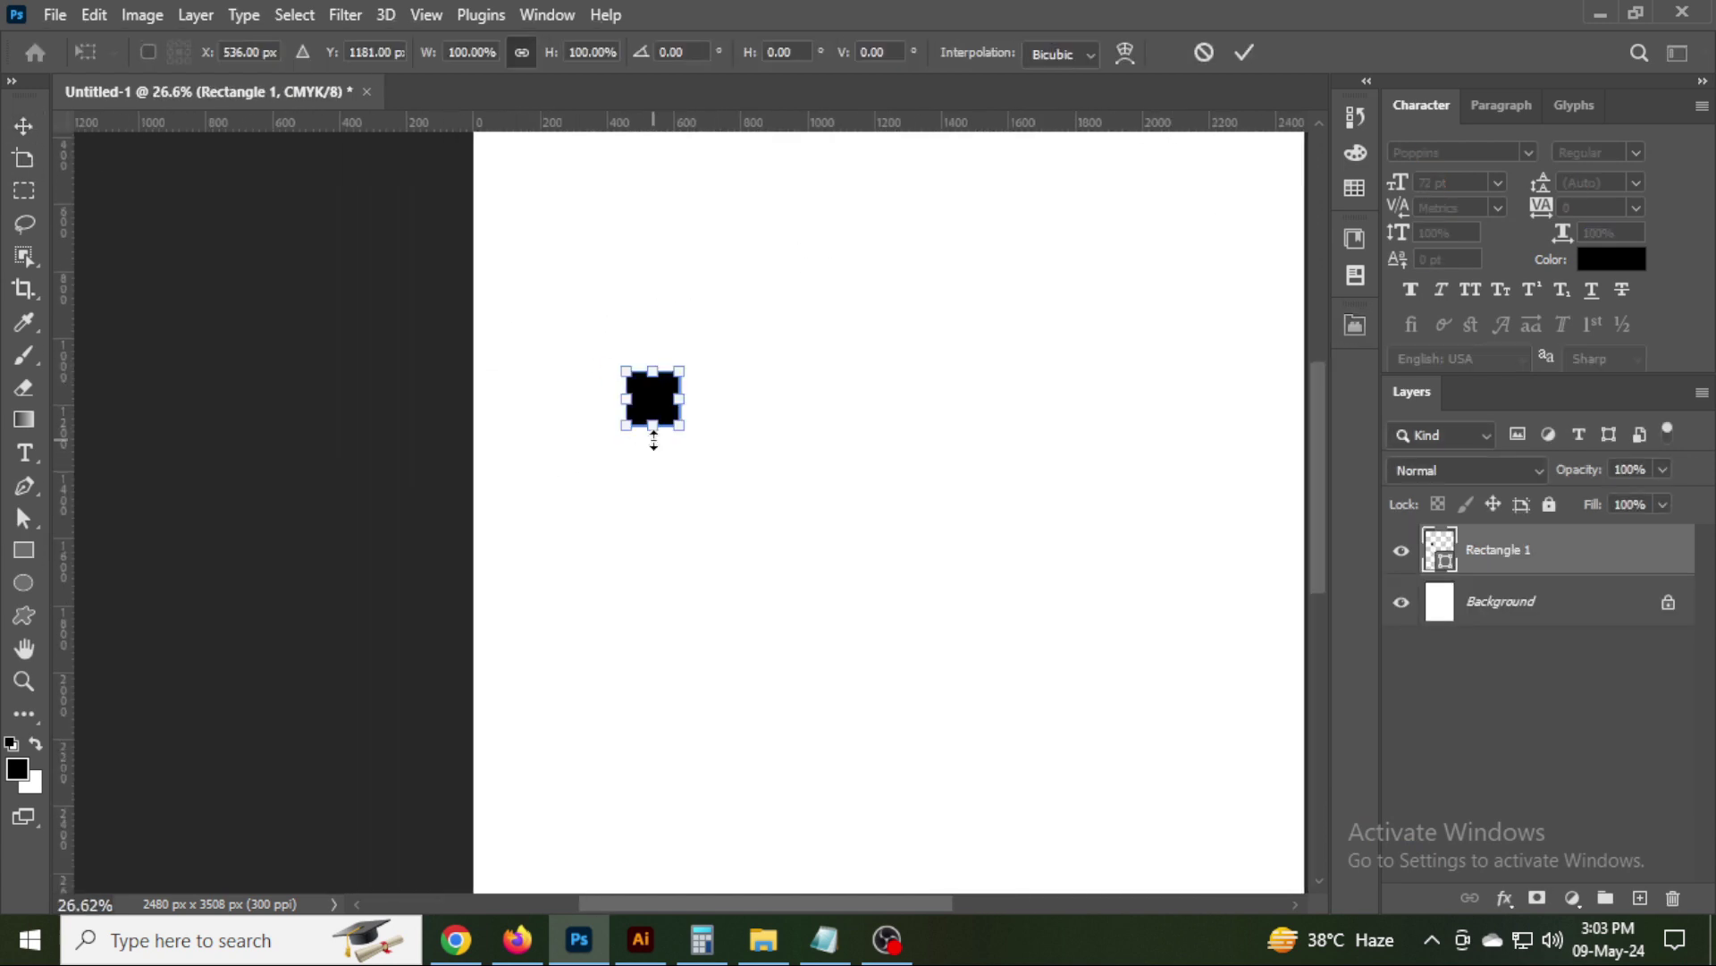
{"action": "left_click_drag", "start_coordinate": [679, 425], "coordinate": [665, 417]}
{"action": "key", "text": "Return"}
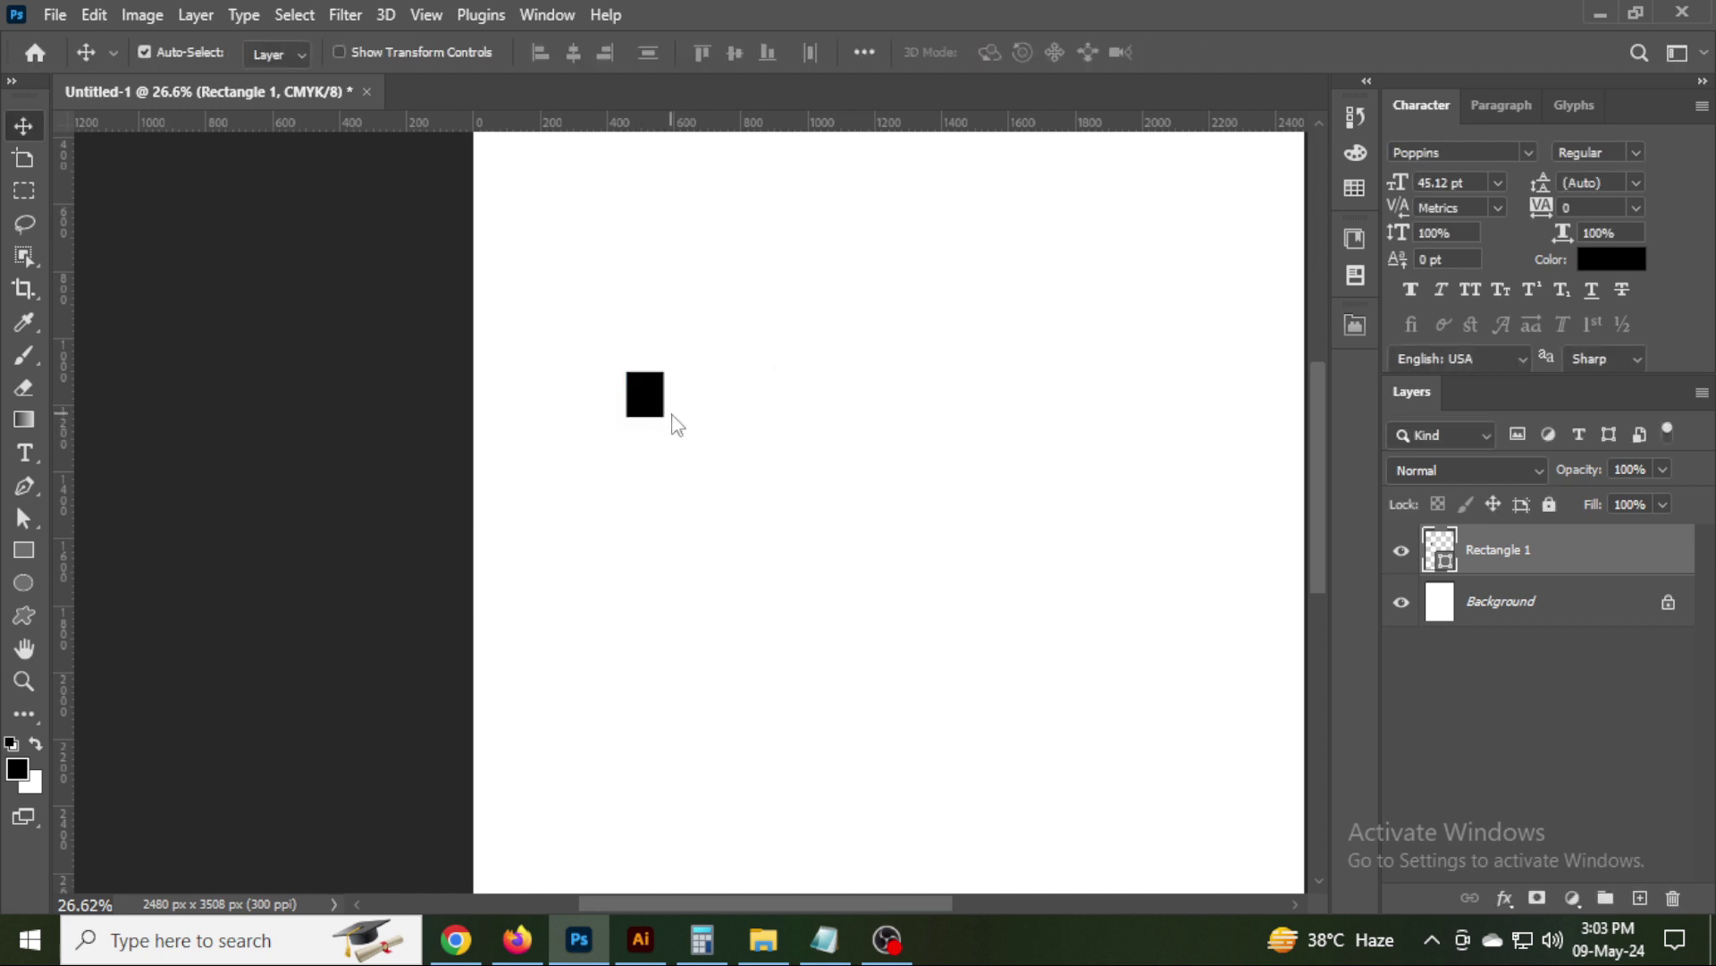
Size the black square to 140 × 140 px.
{"action": "key", "text": "u"}
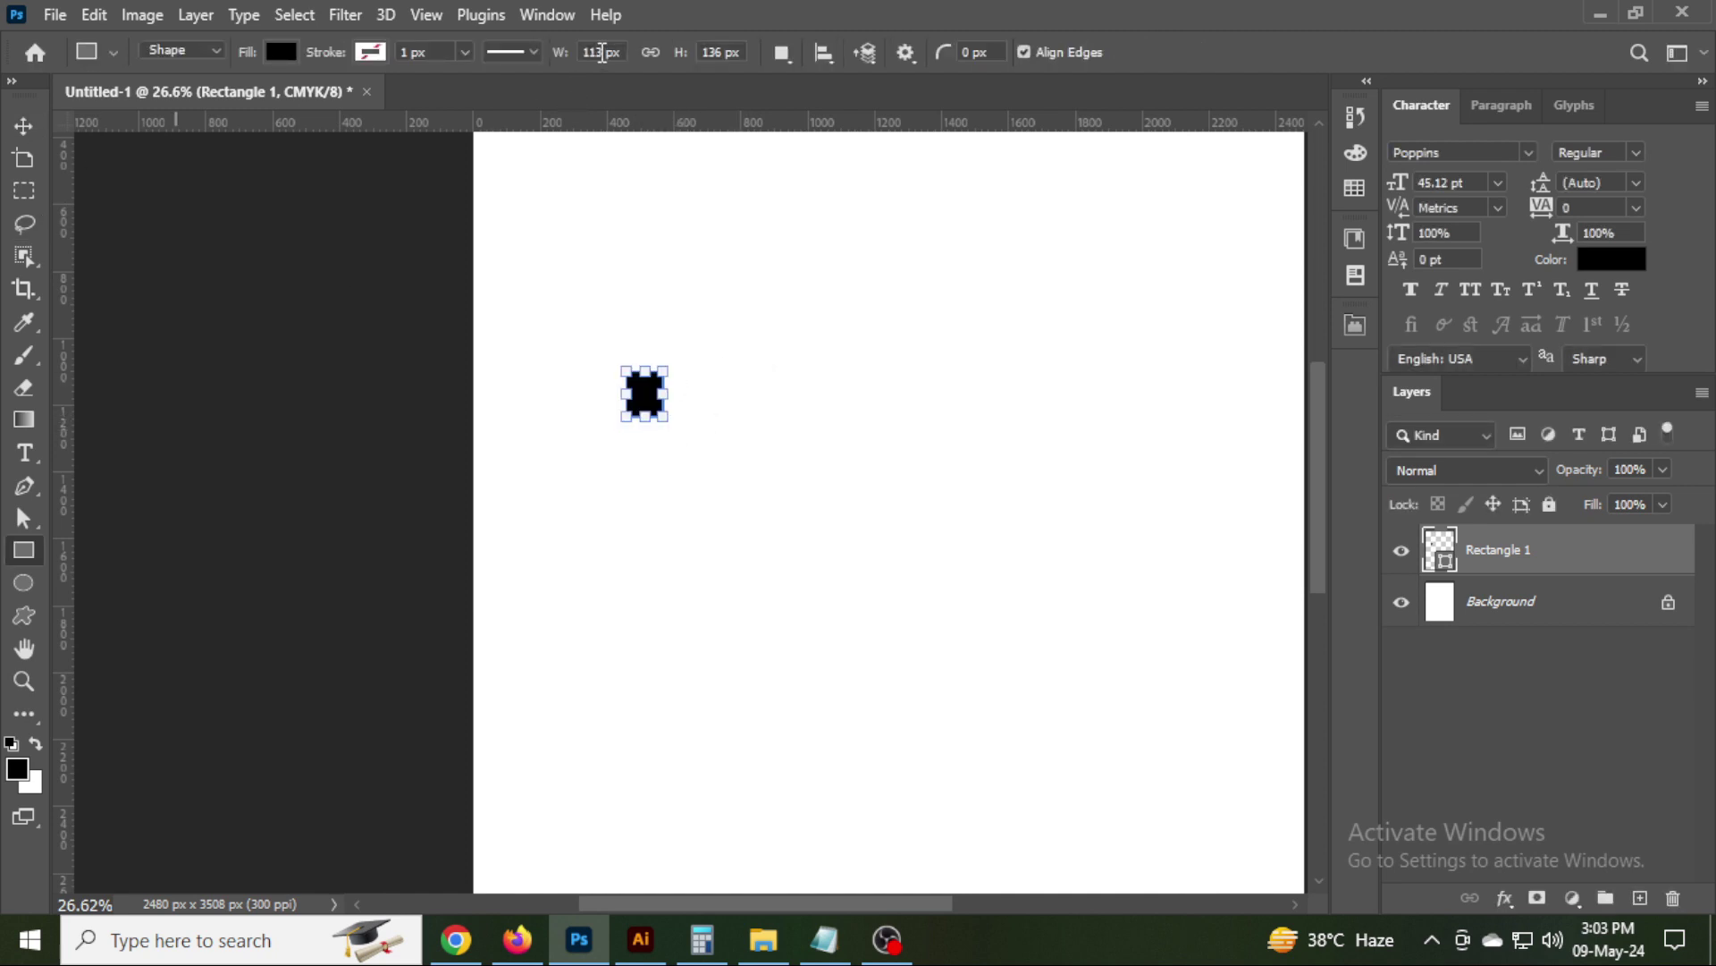
{"action": "type", "text": "0"}
{"action": "key", "text": "Tab"}
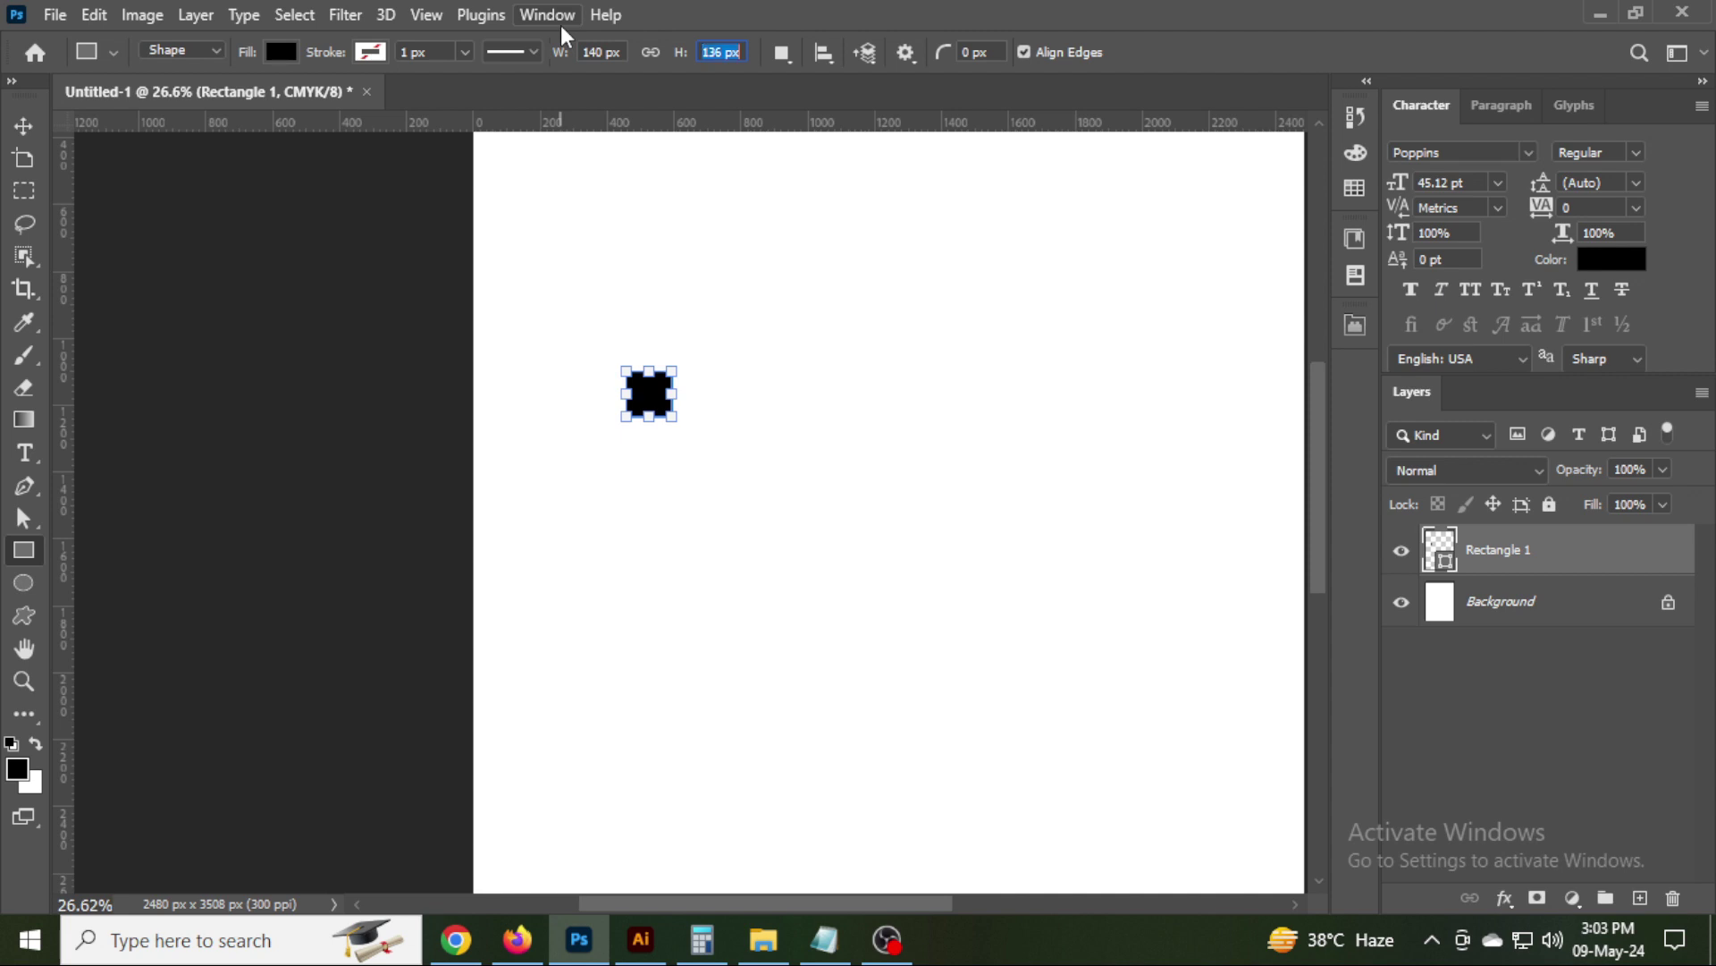
{"action": "type", "text": "140"}
{"action": "key", "text": "Return"}
{"action": "scroll", "coordinate": [805, 438], "scroll_direction": "up", "scroll_amount": 2}
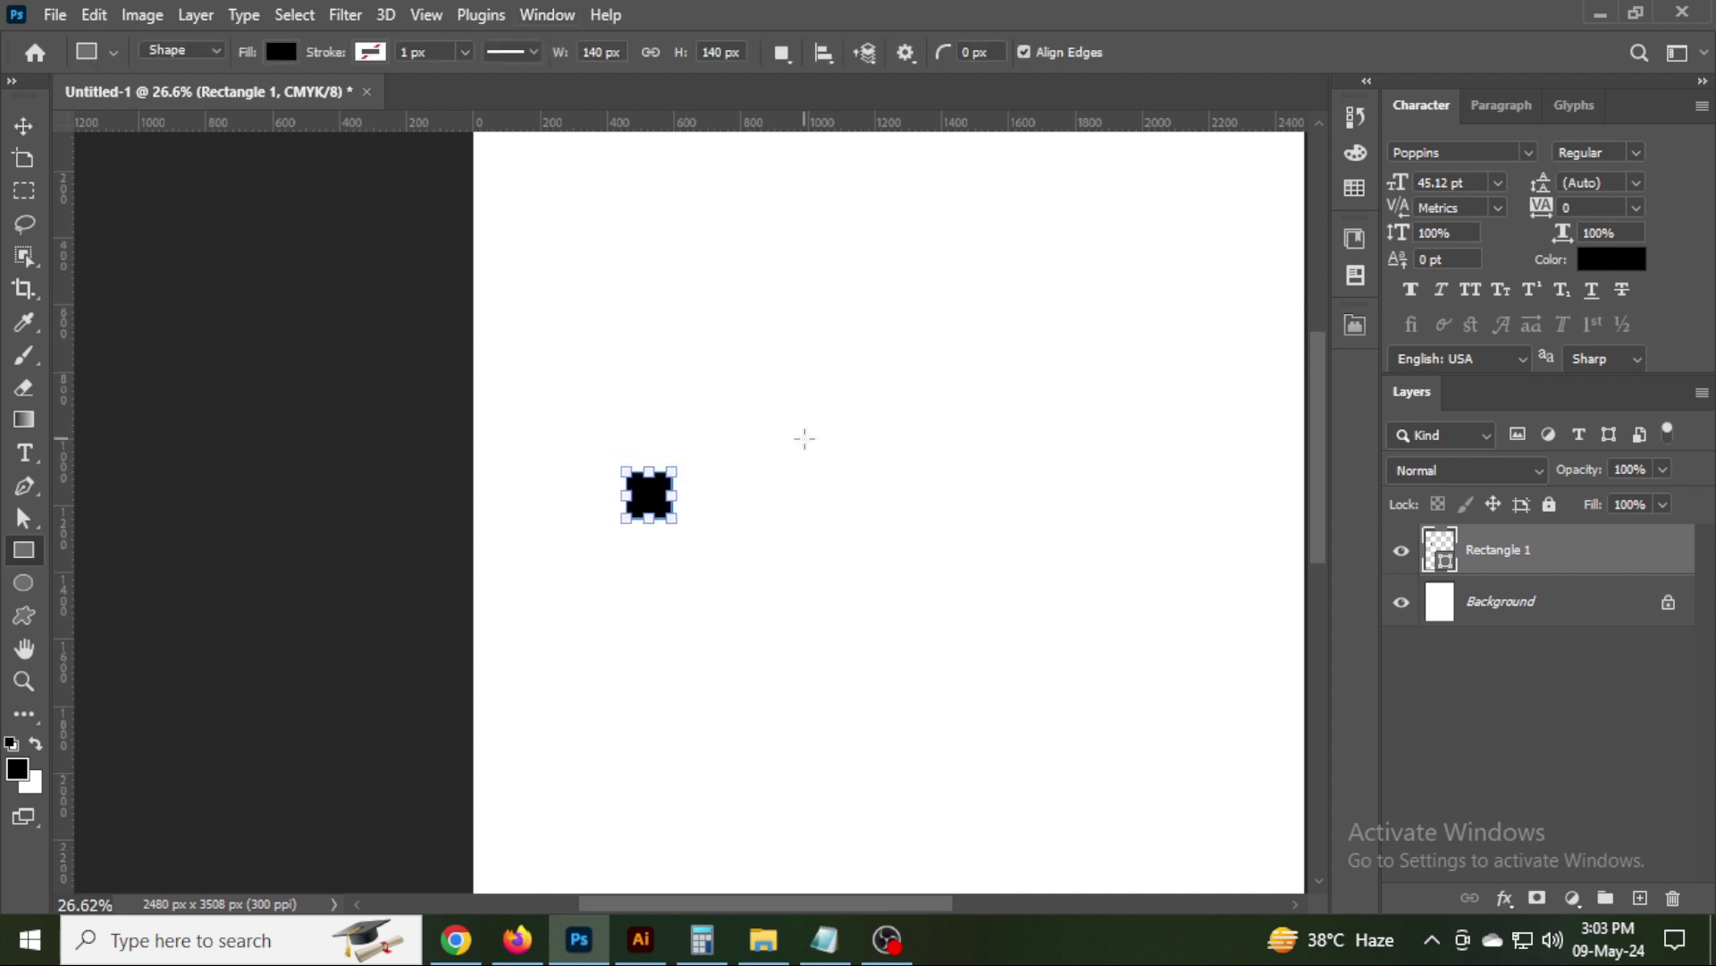
Align the square top-left and add guides along its bottom and right edges.
{"action": "left_click", "coordinate": [19, 127]}
{"action": "scroll", "coordinate": [625, 479], "scroll_direction": "up", "scroll_amount": 2}
{"action": "key", "text": "ctrl+a"}
{"action": "left_click", "coordinate": [540, 52]}
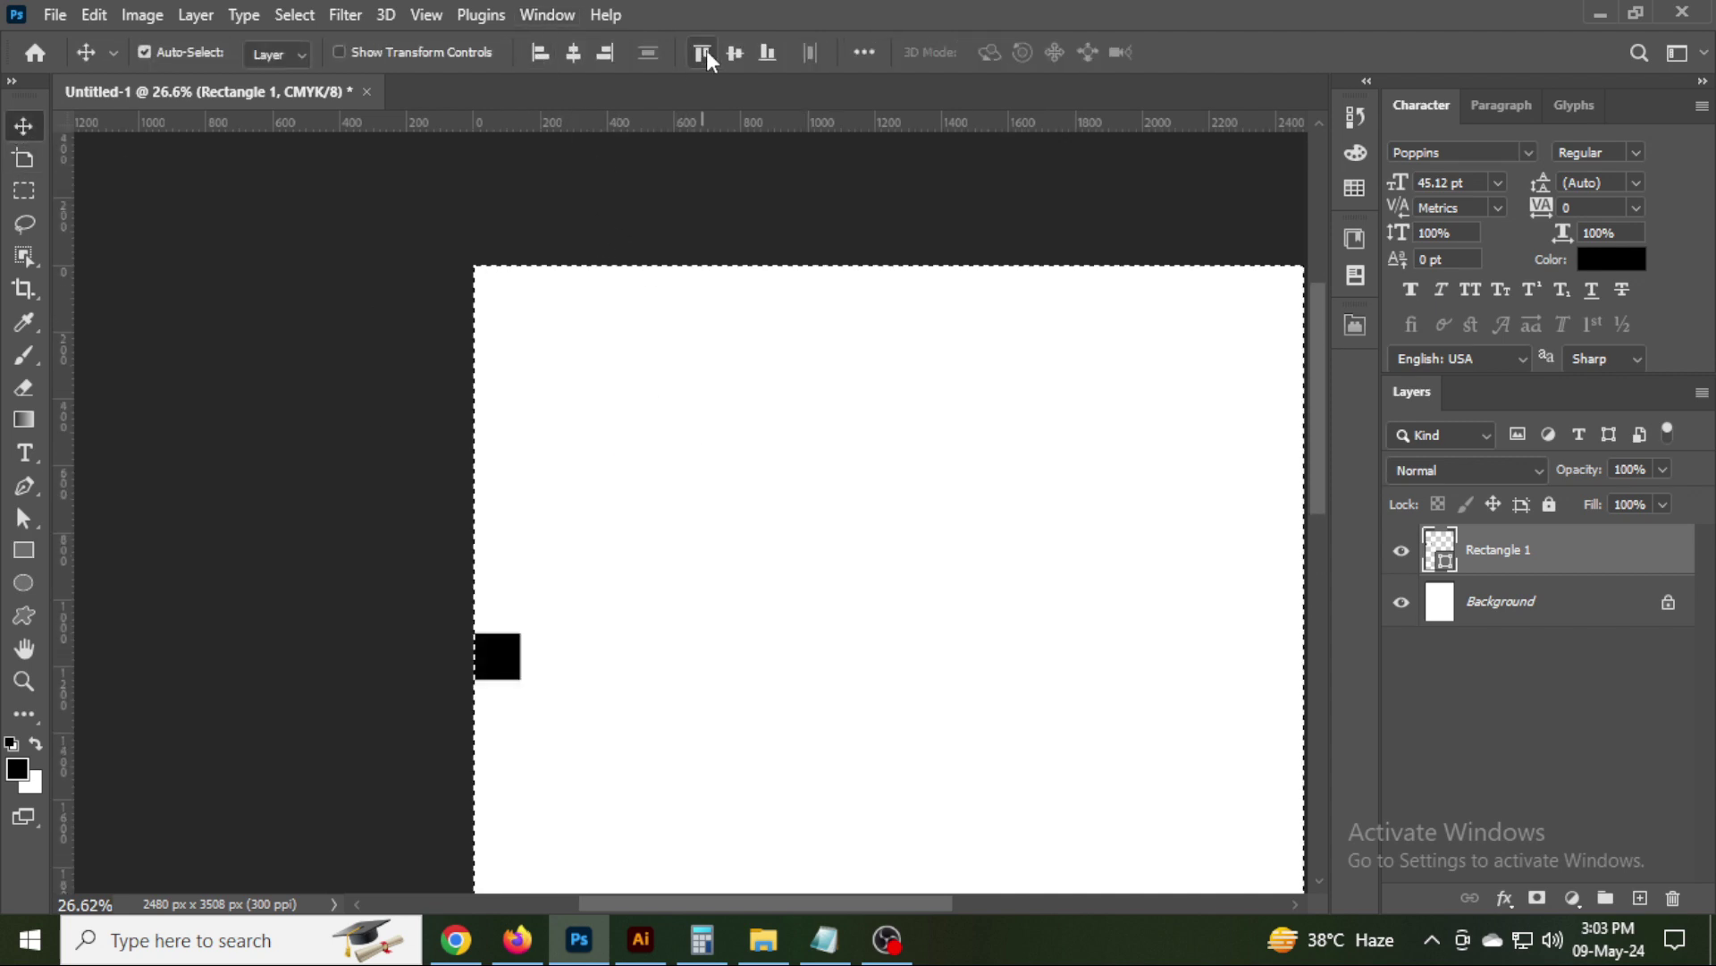
{"action": "left_click", "coordinate": [707, 51]}
{"action": "key", "text": "ctrl+d"}
{"action": "scroll", "coordinate": [491, 275], "scroll_direction": "up", "scroll_amount": 5}
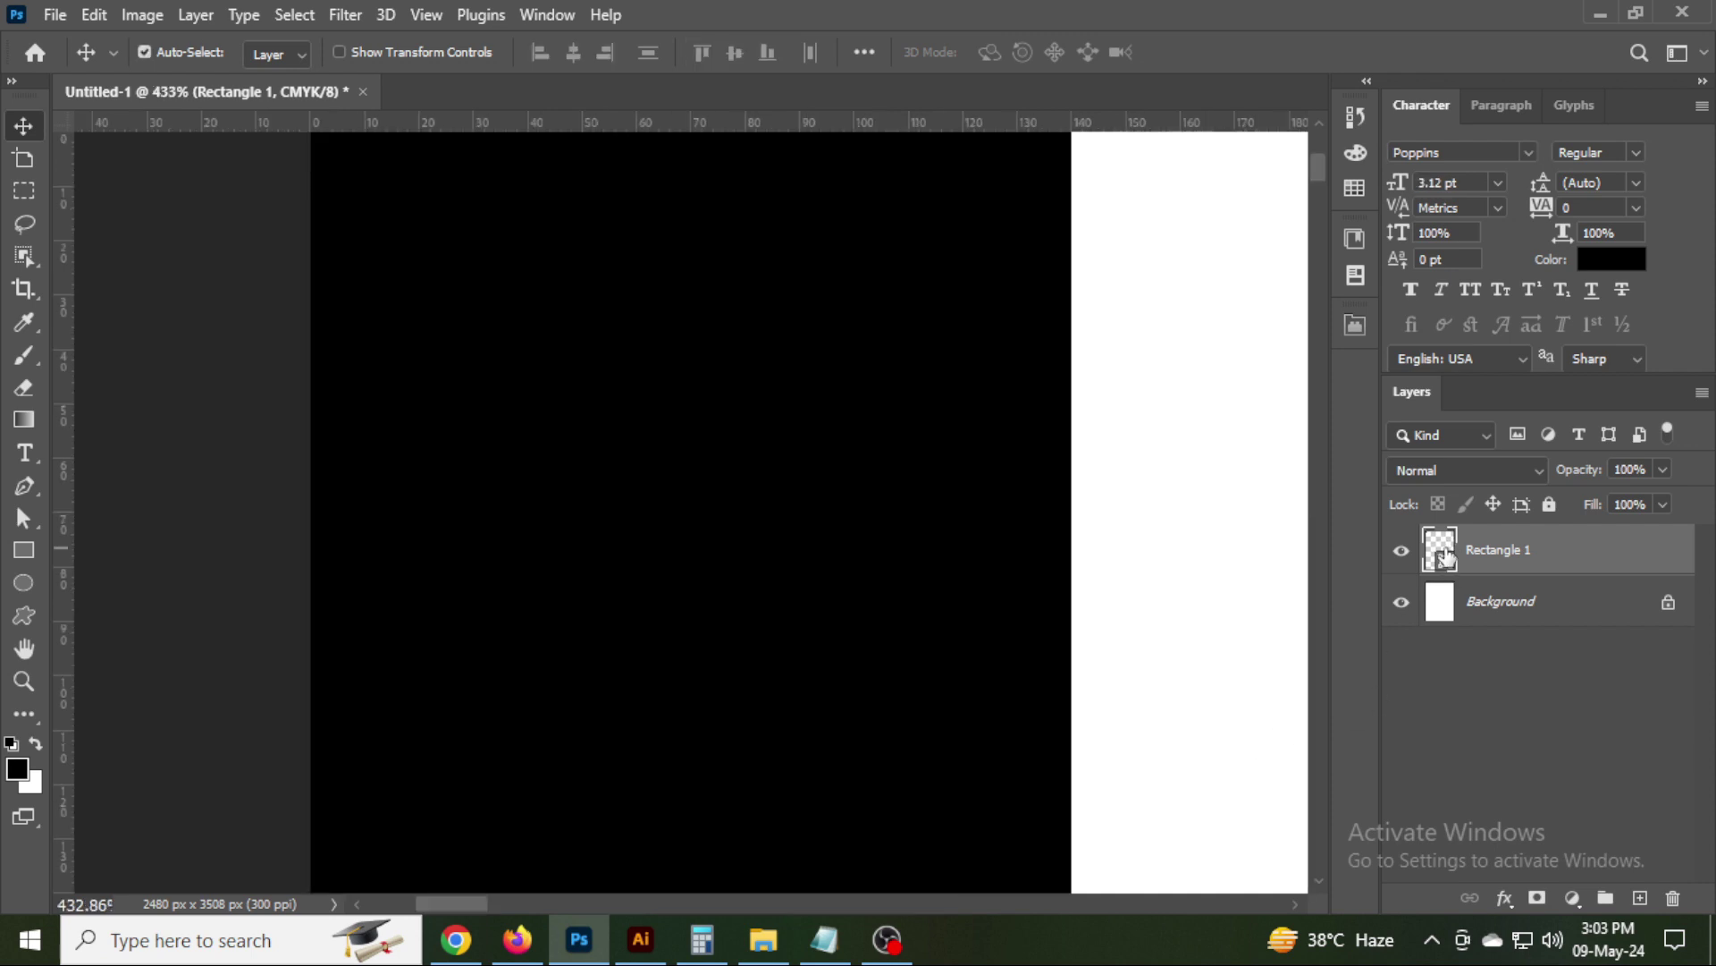
{"action": "left_click_drag", "start_coordinate": [872, 307], "coordinate": [776, 307]}
{"action": "left_click_drag", "start_coordinate": [1163, 121], "coordinate": [1023, 668]}
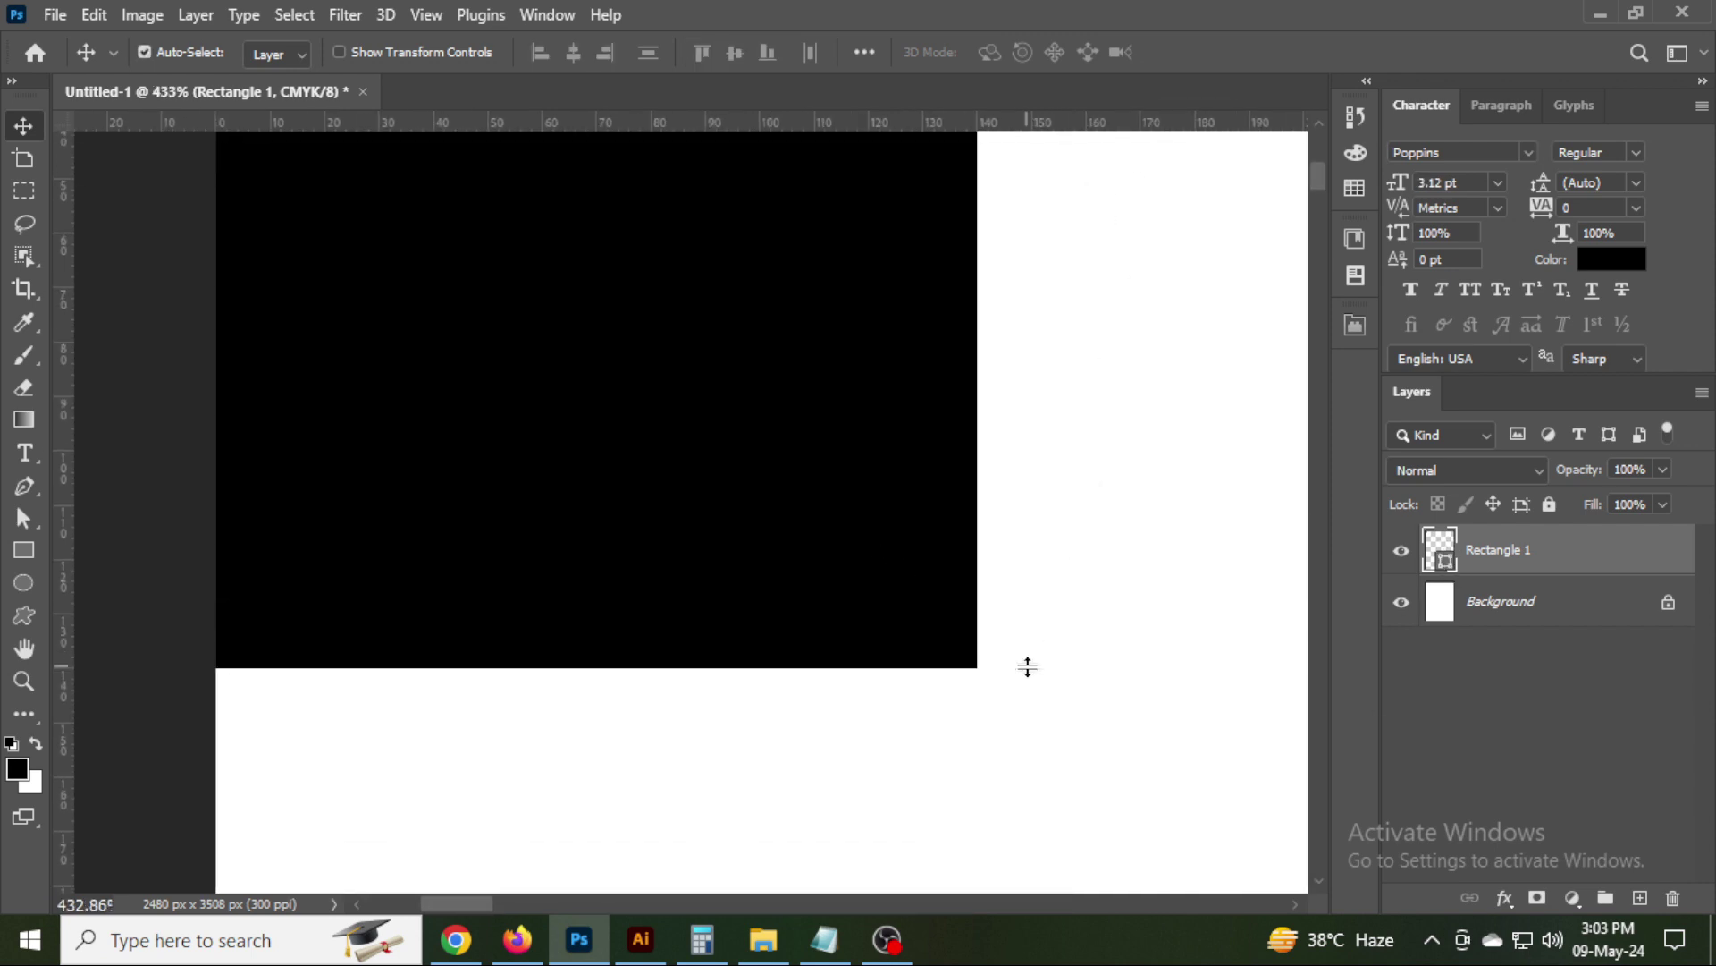
{"action": "left_click_drag", "start_coordinate": [59, 407], "coordinate": [977, 433]}
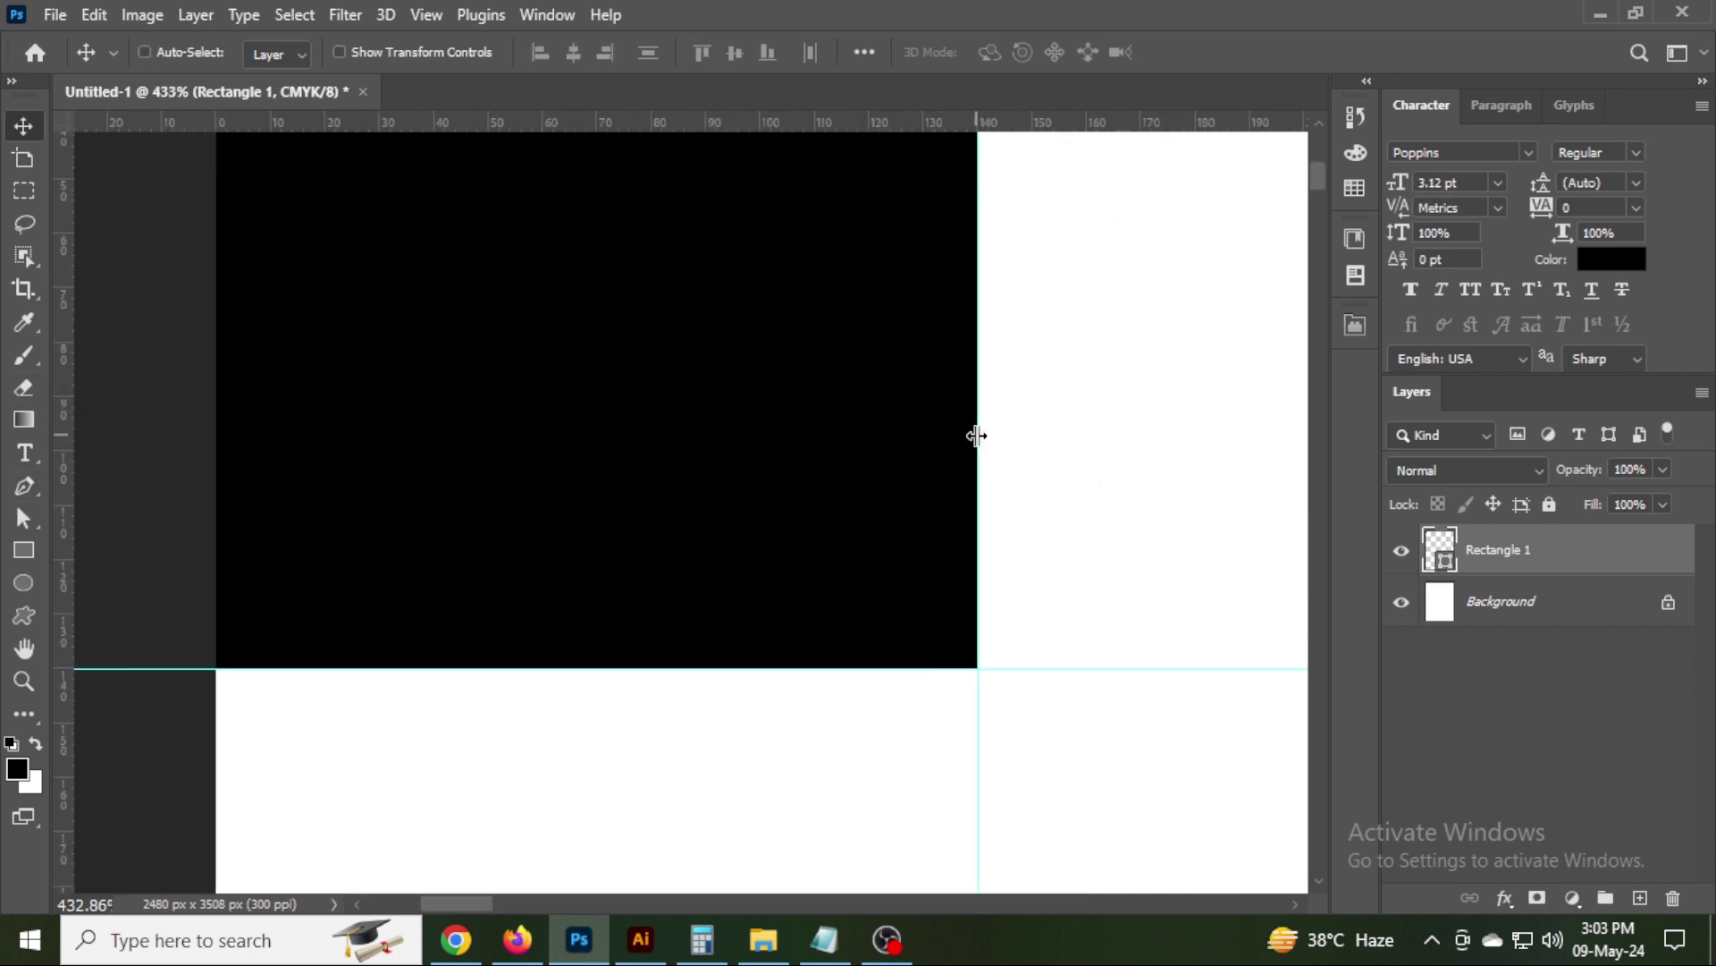
{"action": "key", "text": "ctrl+0"}
Align the square bottom-right and add guides along its top and left edges.
{"action": "key", "text": "ctrl+a"}
{"action": "left_click", "coordinate": [605, 51]}
{"action": "left_click", "coordinate": [767, 52]}
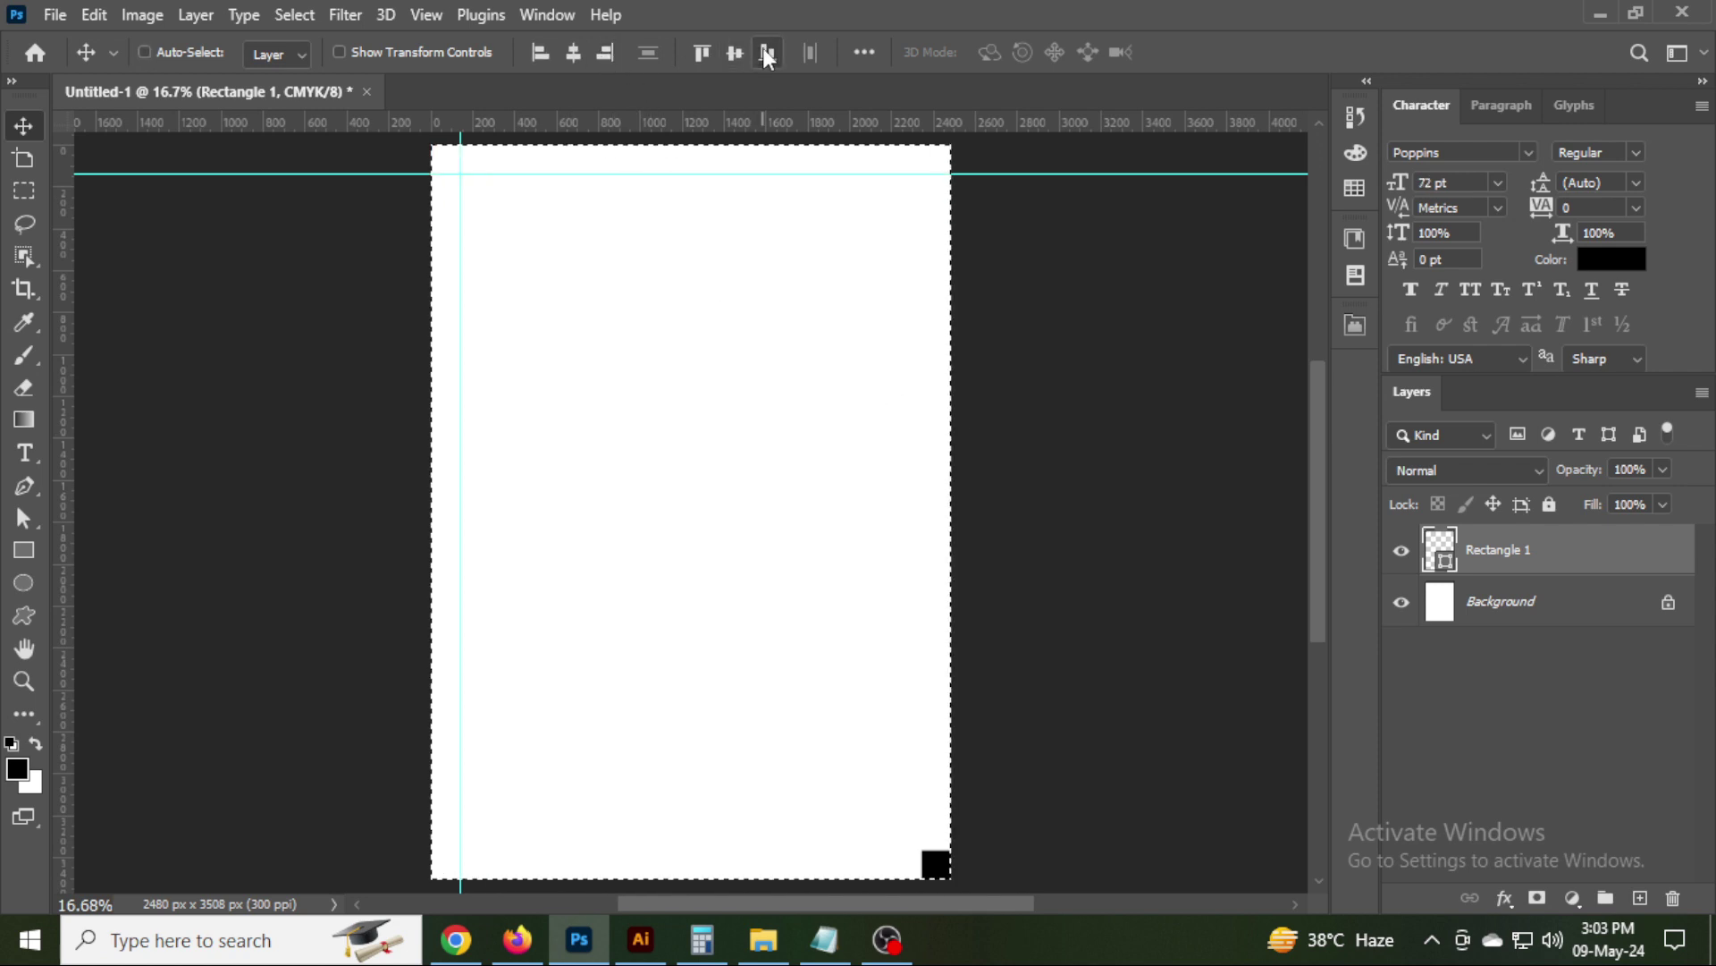
{"action": "scroll", "coordinate": [939, 863], "scroll_direction": "up", "scroll_amount": 6}
{"action": "left_click_drag", "start_coordinate": [1154, 587], "coordinate": [1393, 835]}
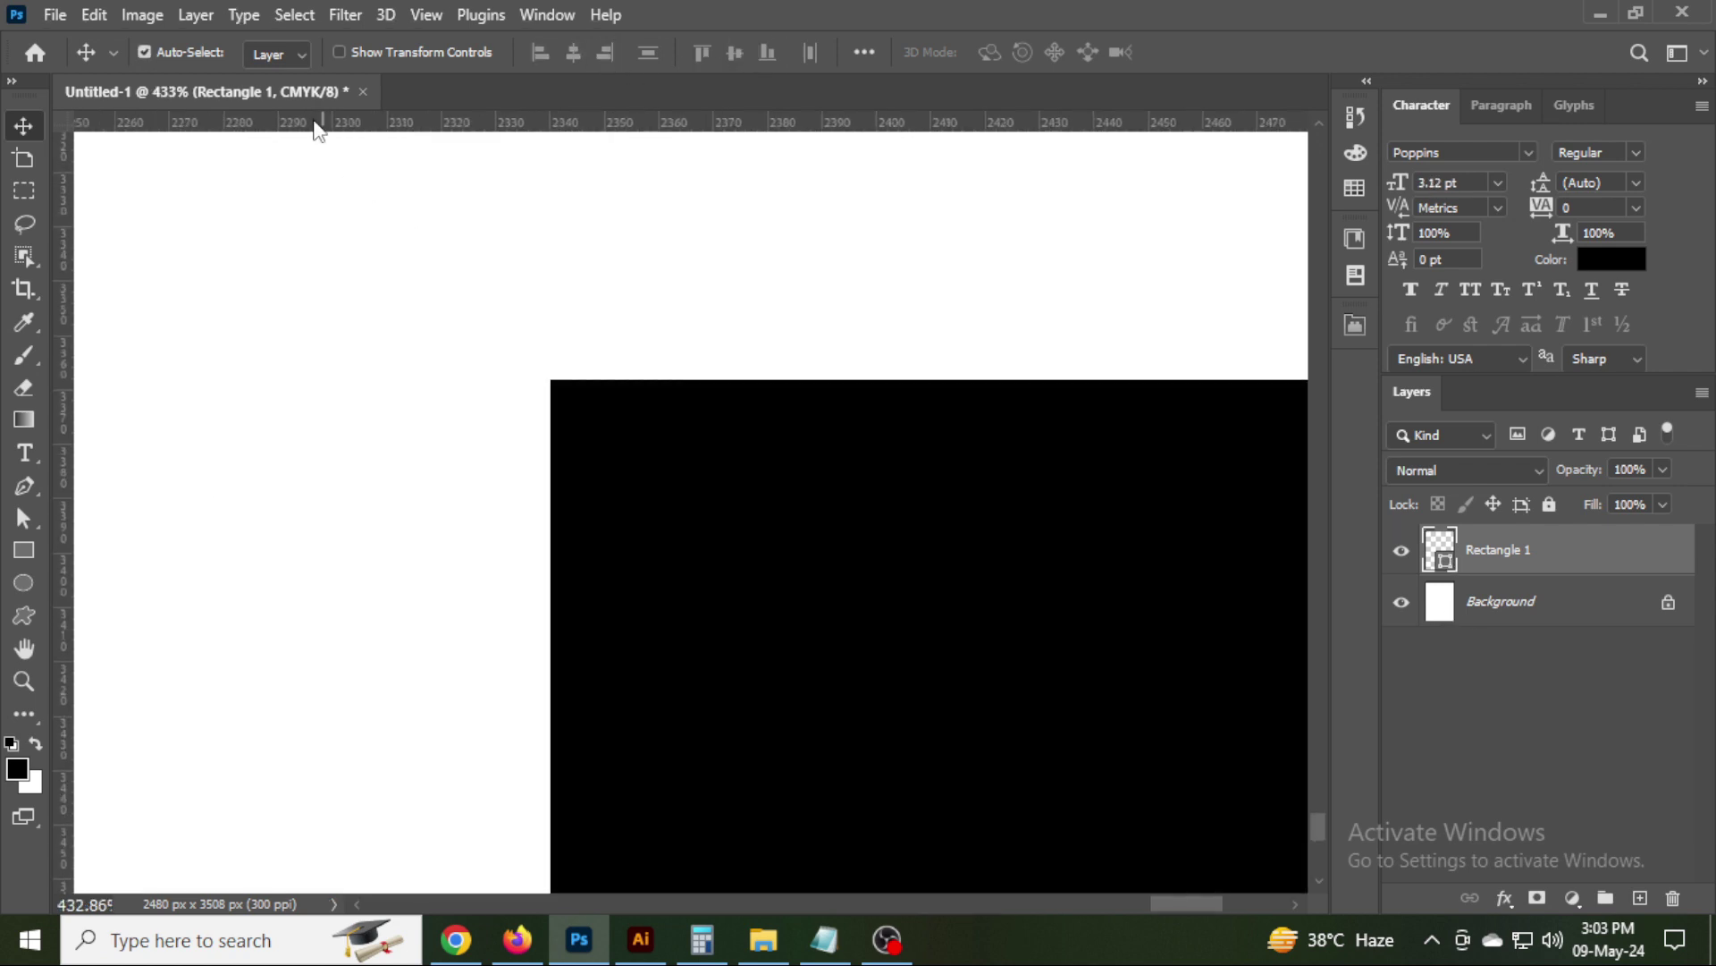
{"action": "left_click_drag", "start_coordinate": [320, 131], "coordinate": [268, 379]}
{"action": "left_click_drag", "start_coordinate": [63, 230], "coordinate": [549, 263]}
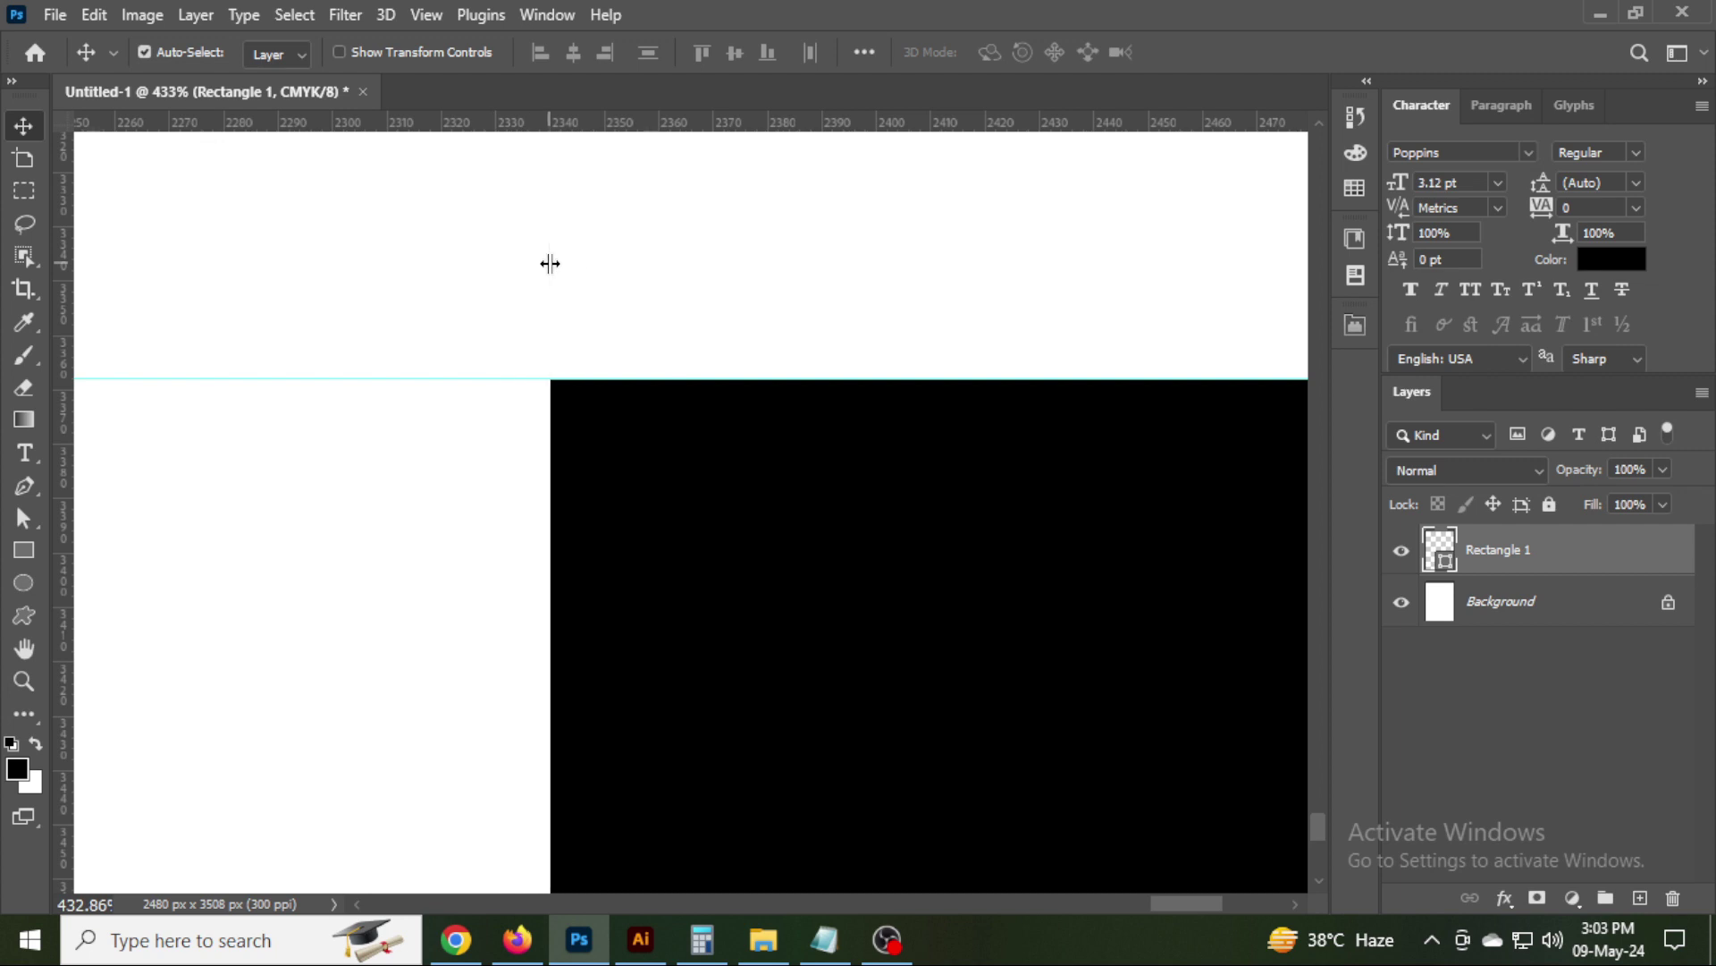
{"action": "key", "text": "ctrl+0"}
Start Save As and browse to G:\02-youtube\01- flyer design.
{"action": "left_click", "coordinate": [54, 14]}
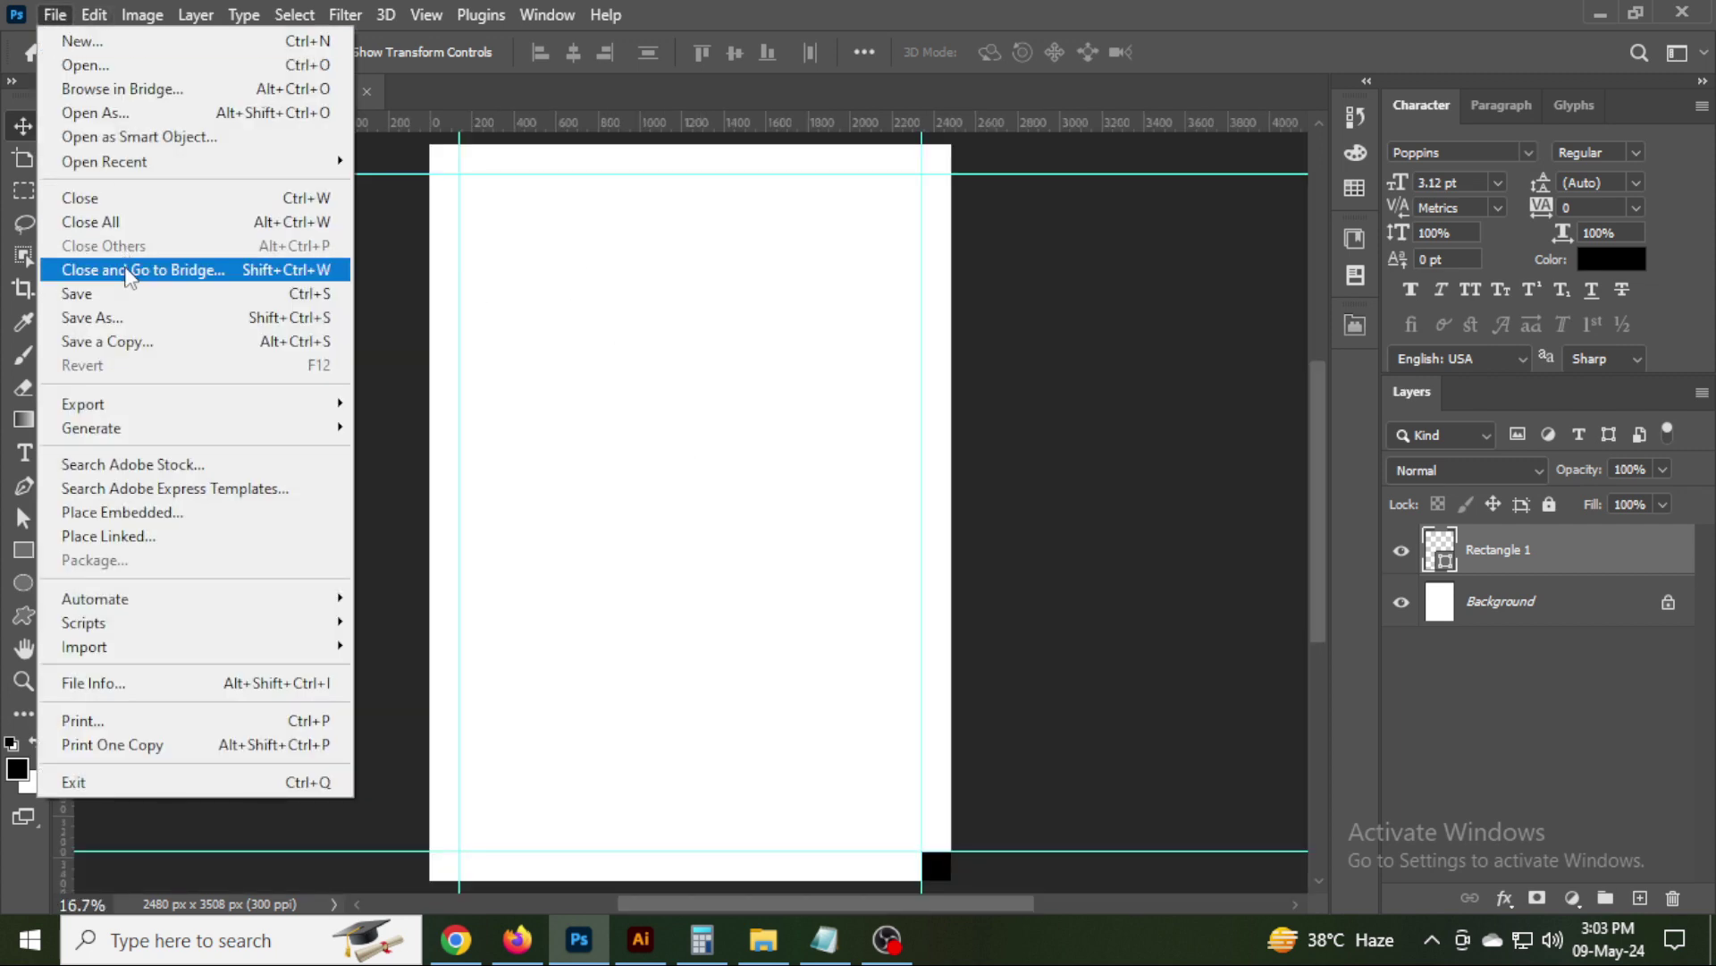
{"action": "left_click", "coordinate": [81, 310]}
{"action": "double_click", "coordinate": [127, 60]}
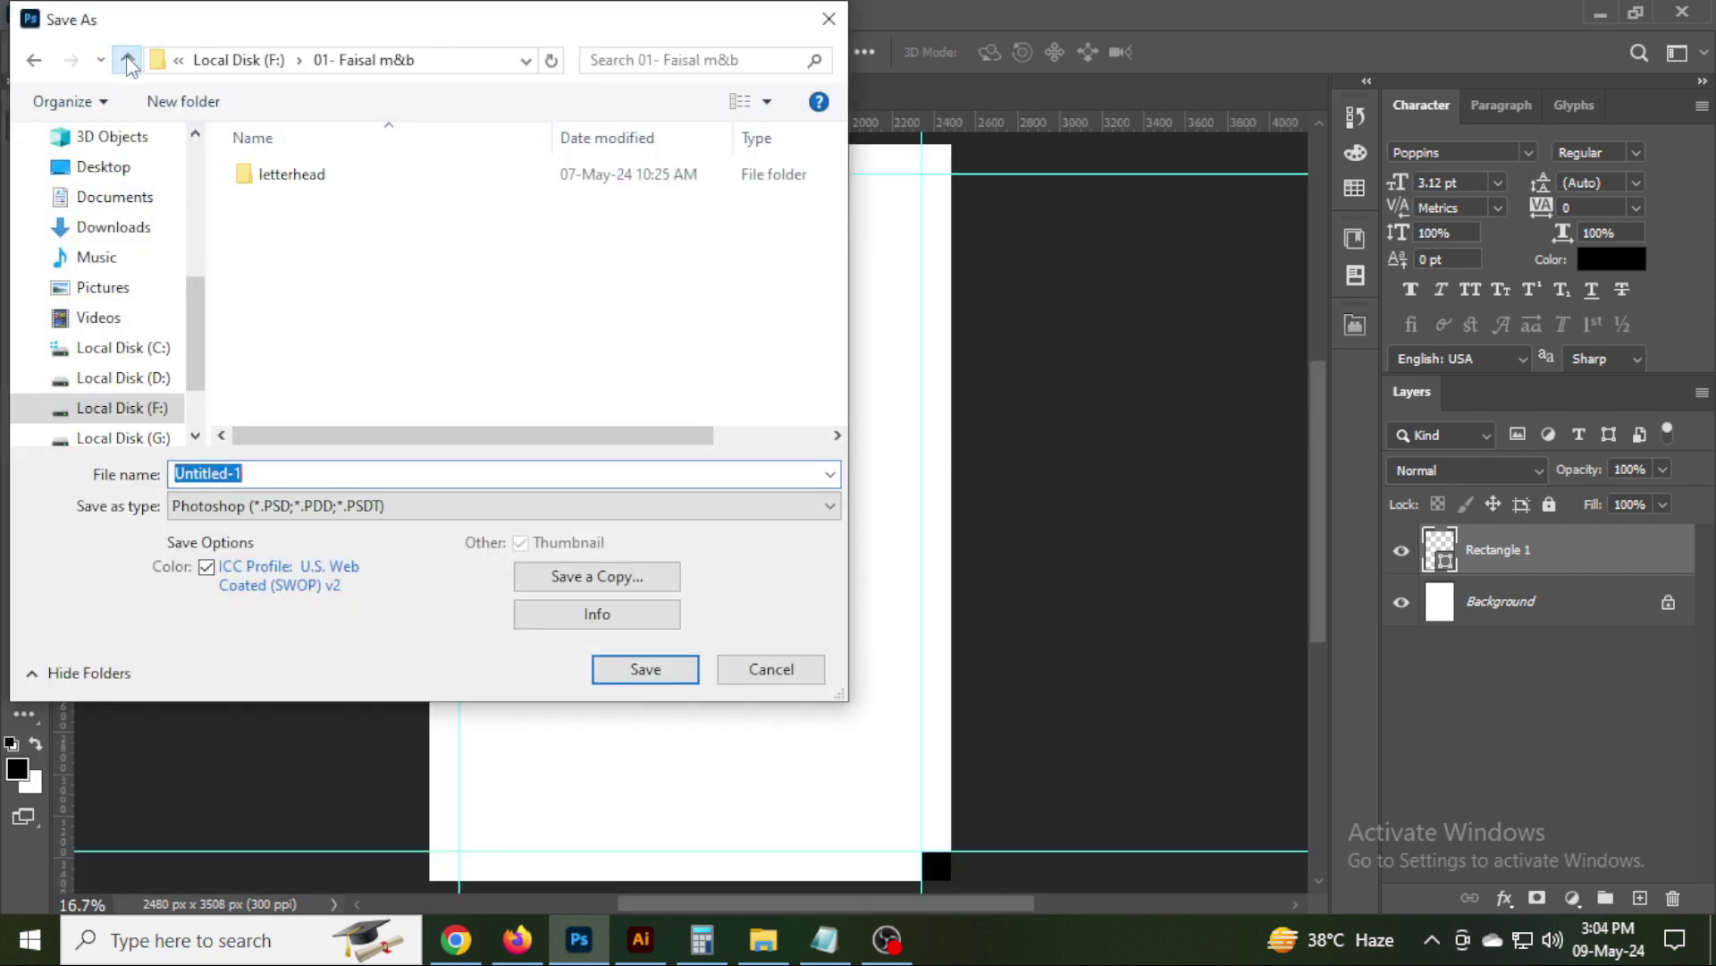
{"action": "left_click", "coordinate": [128, 61]}
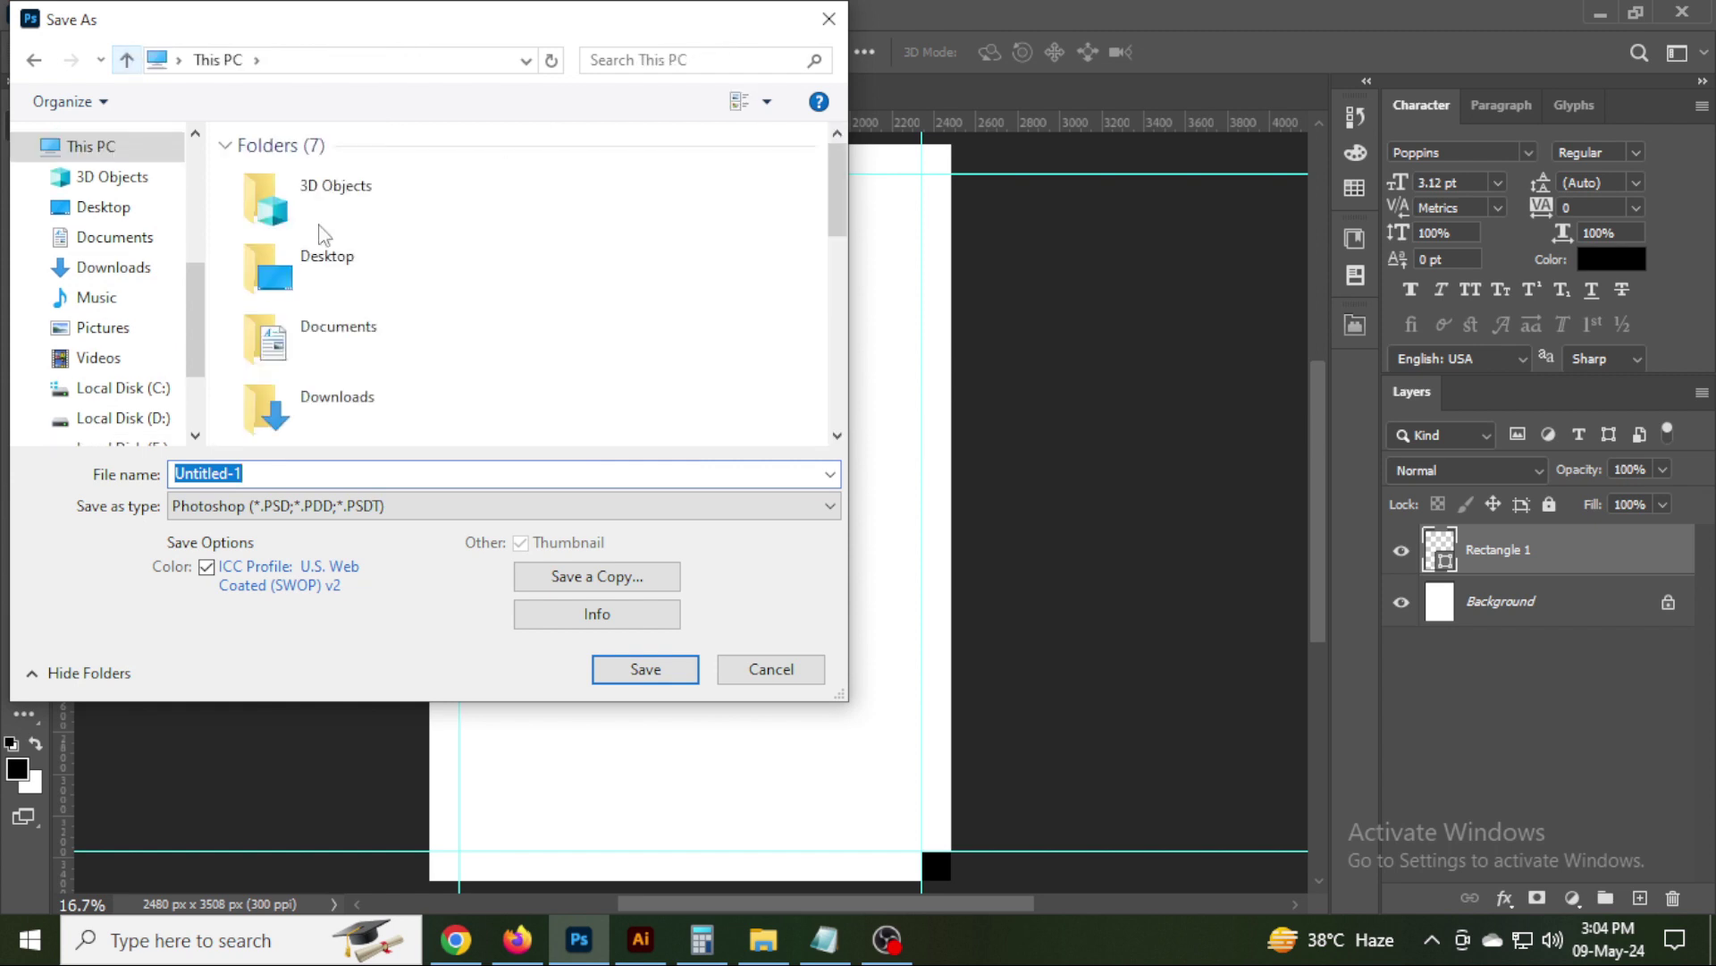
{"action": "scroll", "coordinate": [429, 367], "scroll_direction": "down", "scroll_amount": 5}
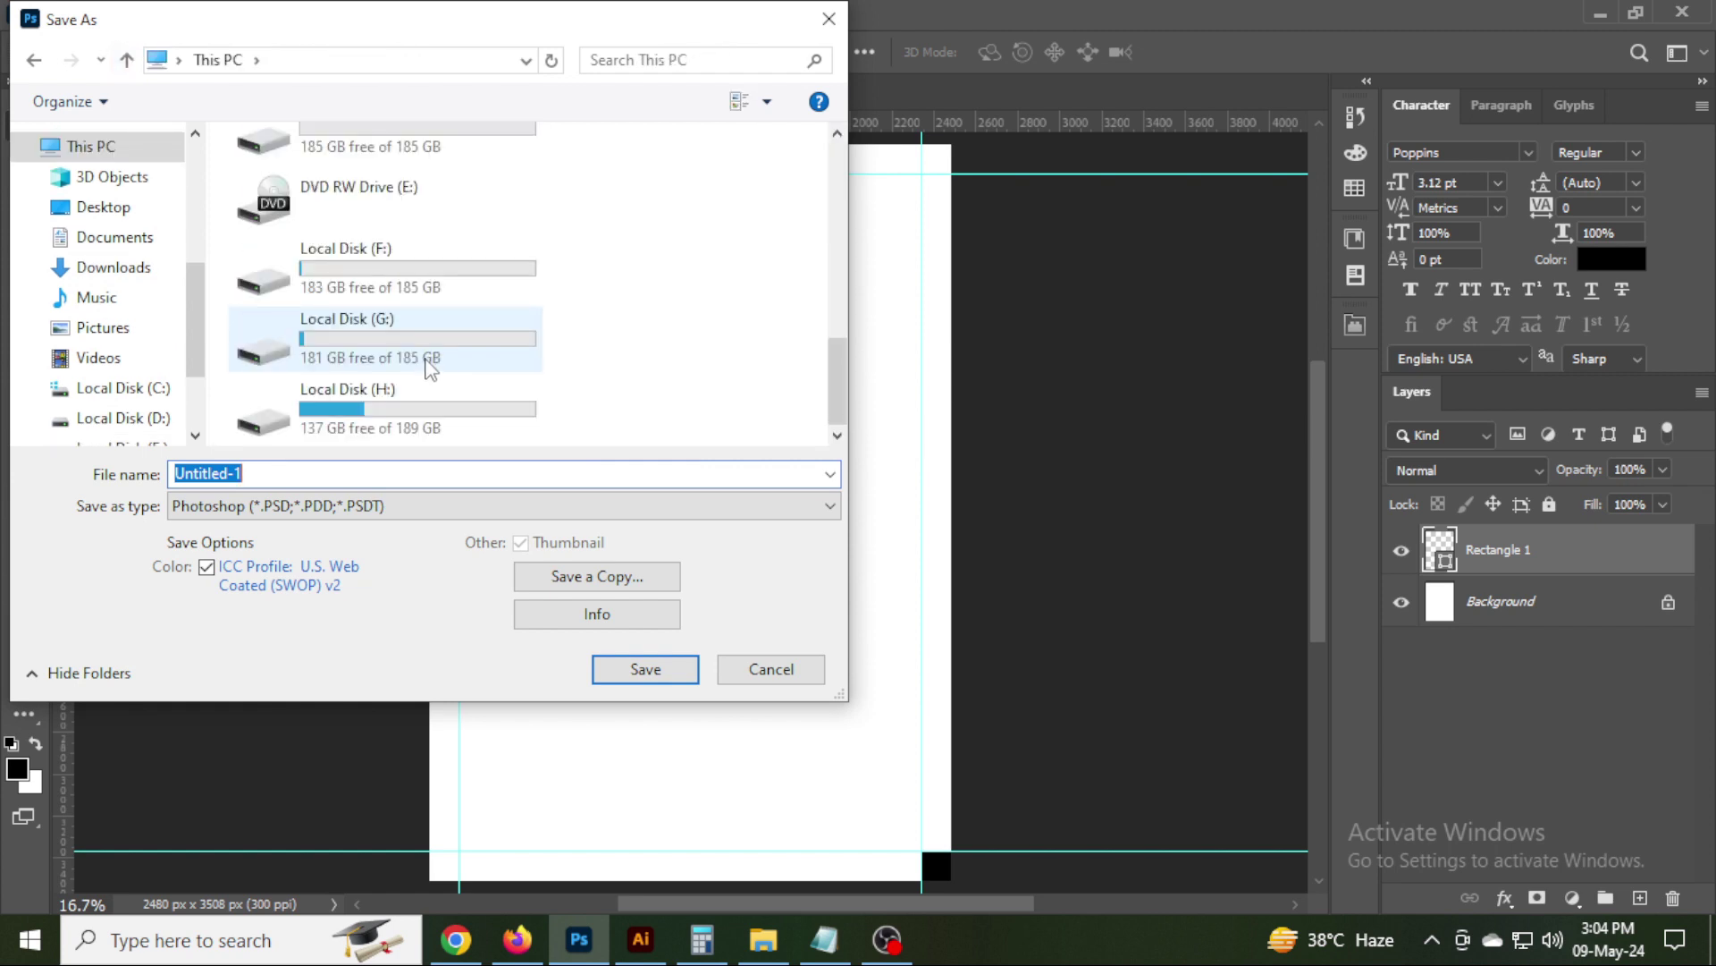
{"action": "double_click", "coordinate": [372, 362]}
{"action": "double_click", "coordinate": [444, 214]}
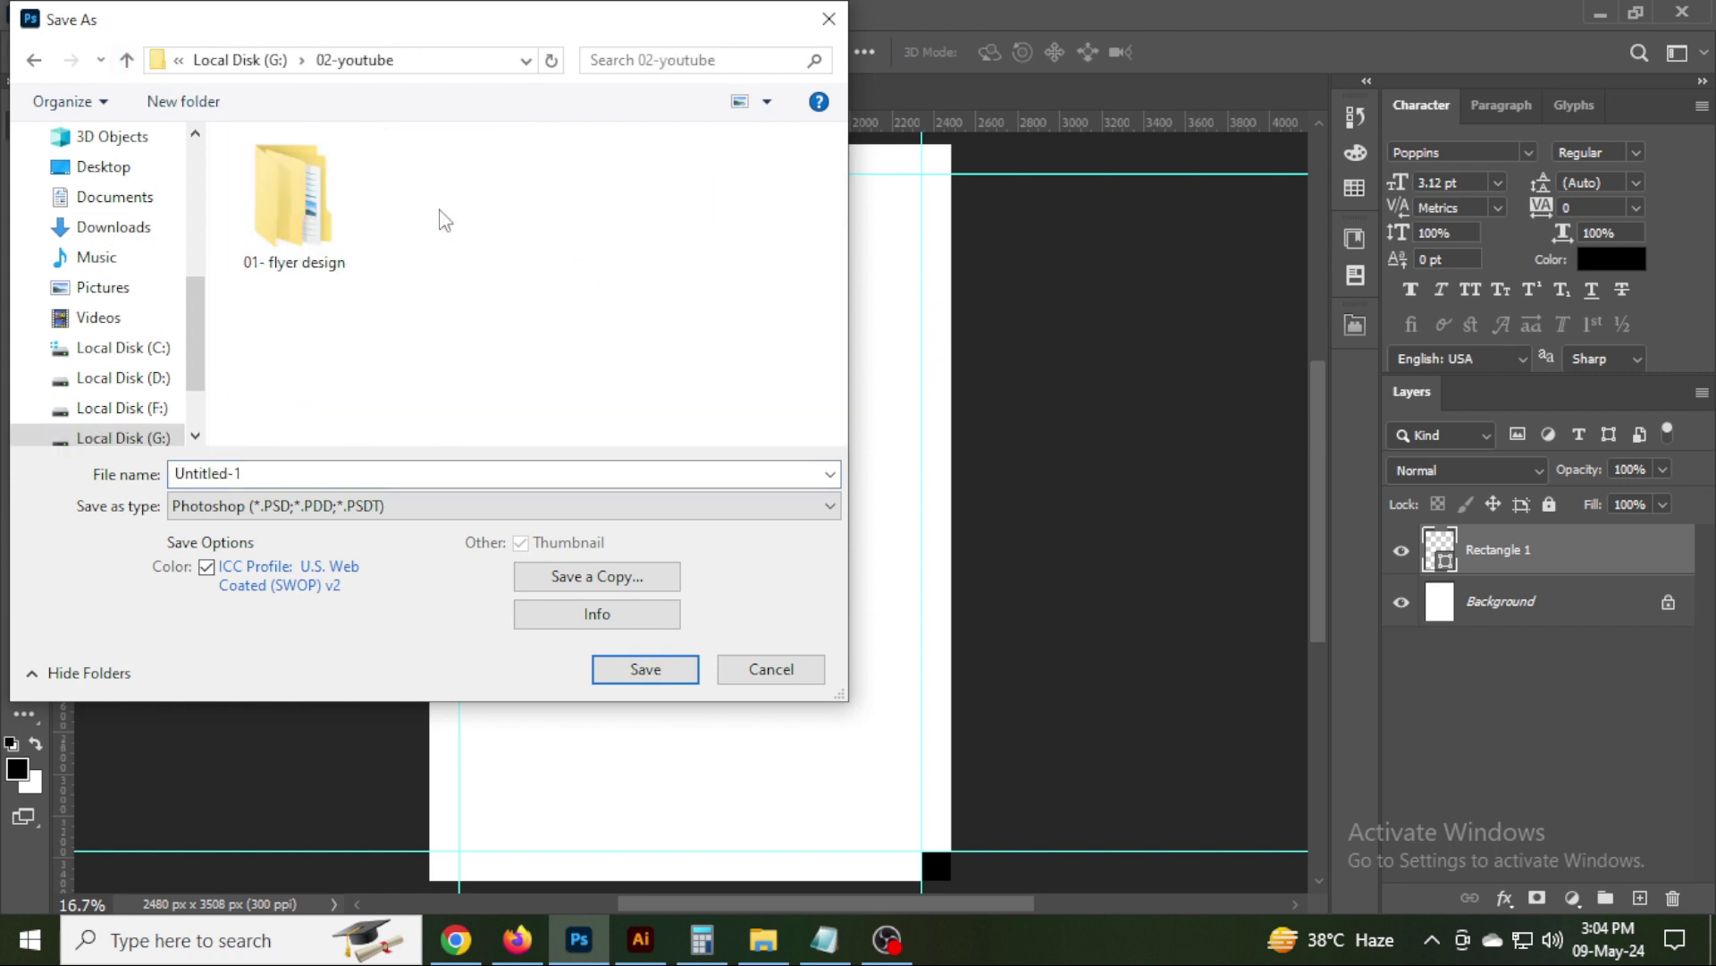
{"action": "double_click", "coordinate": [284, 204]}
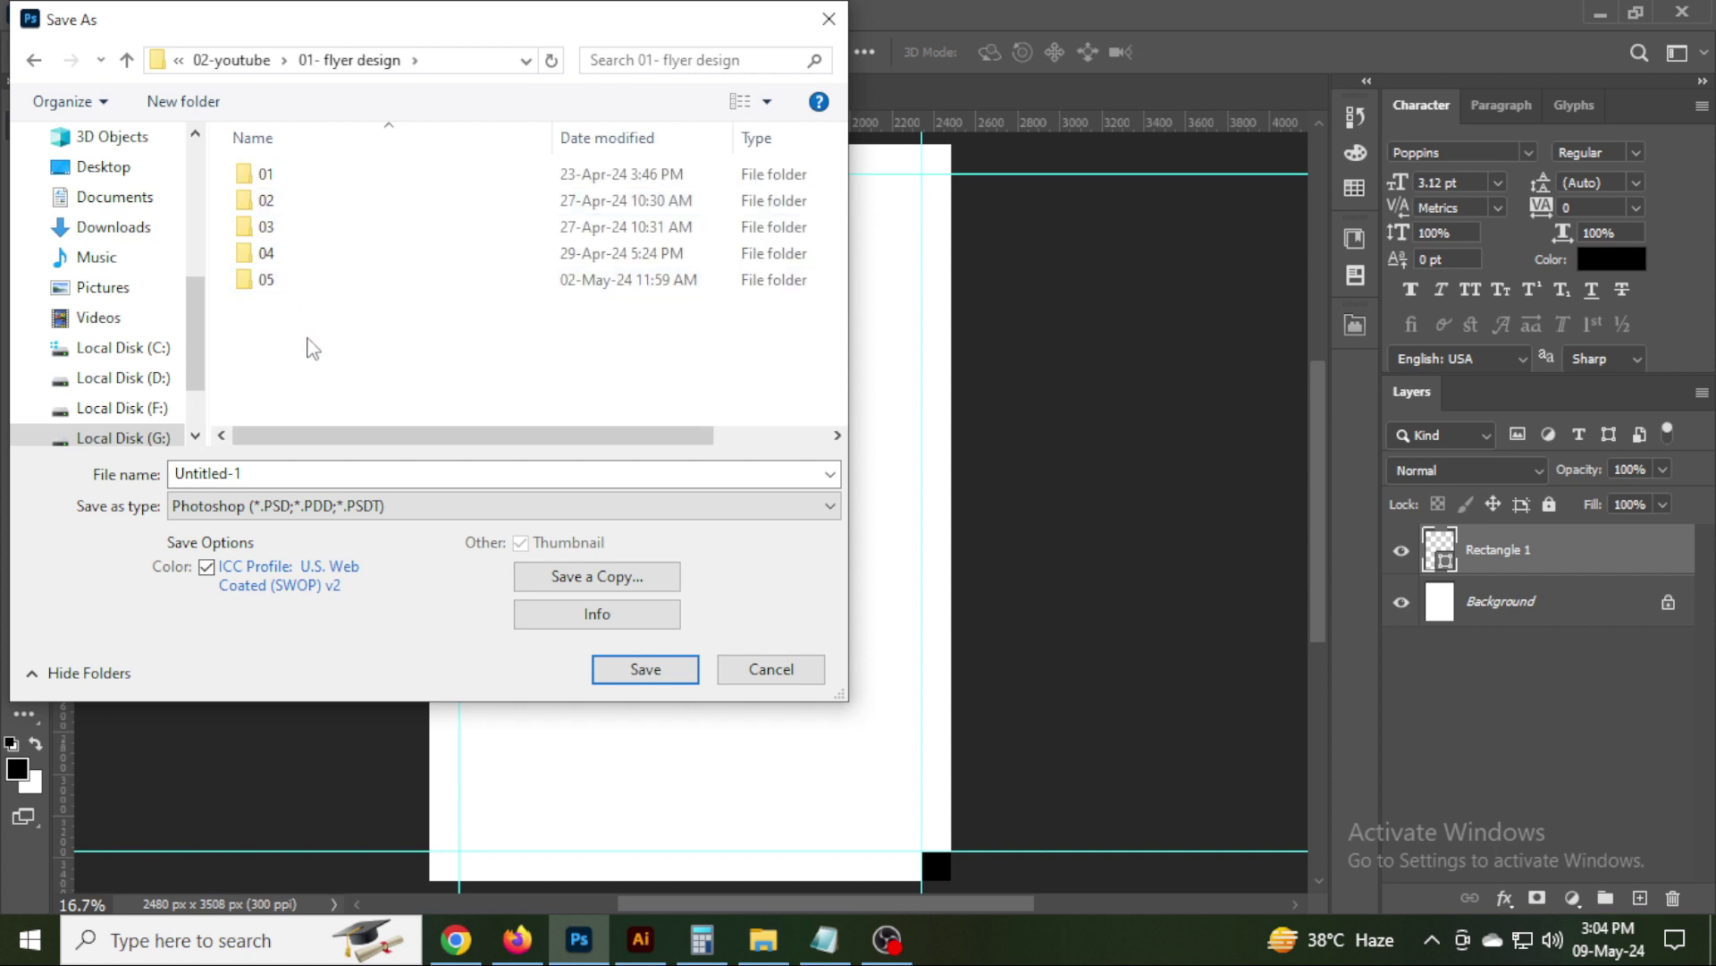
Create a 06- food folder containing png and psd subfolders, opening psd.
{"action": "key", "text": "ctrl+shift+n"}
{"action": "type", "text": "06- food"}
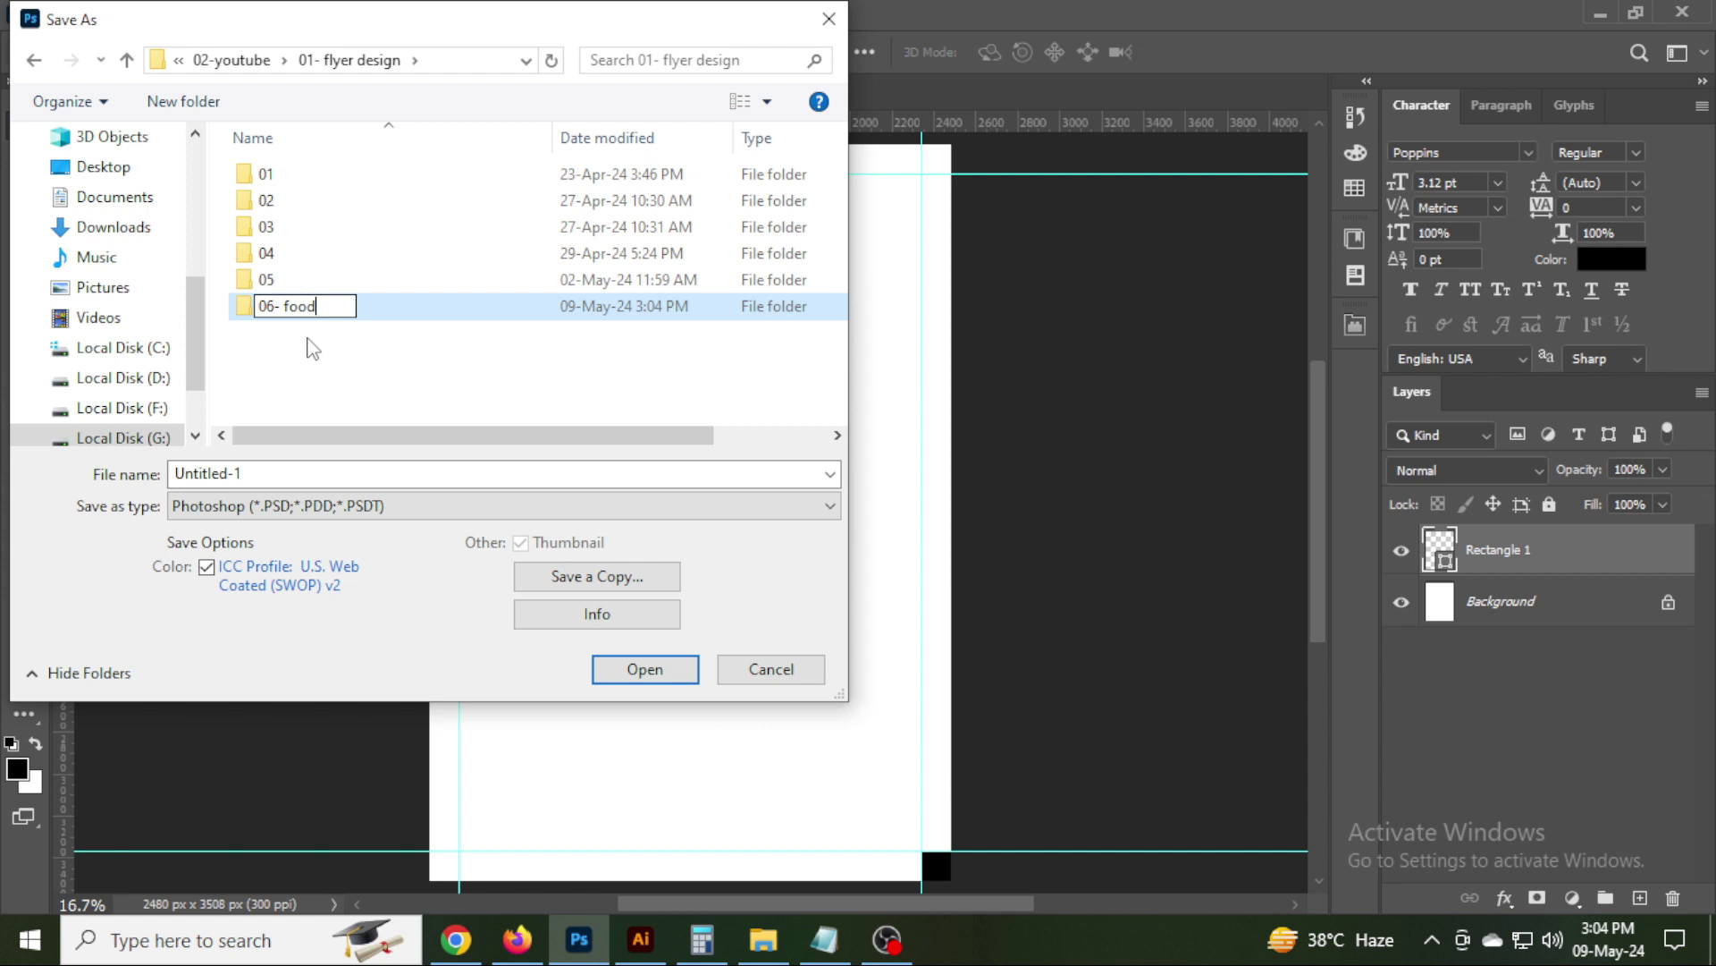
{"action": "key", "text": "Return"}
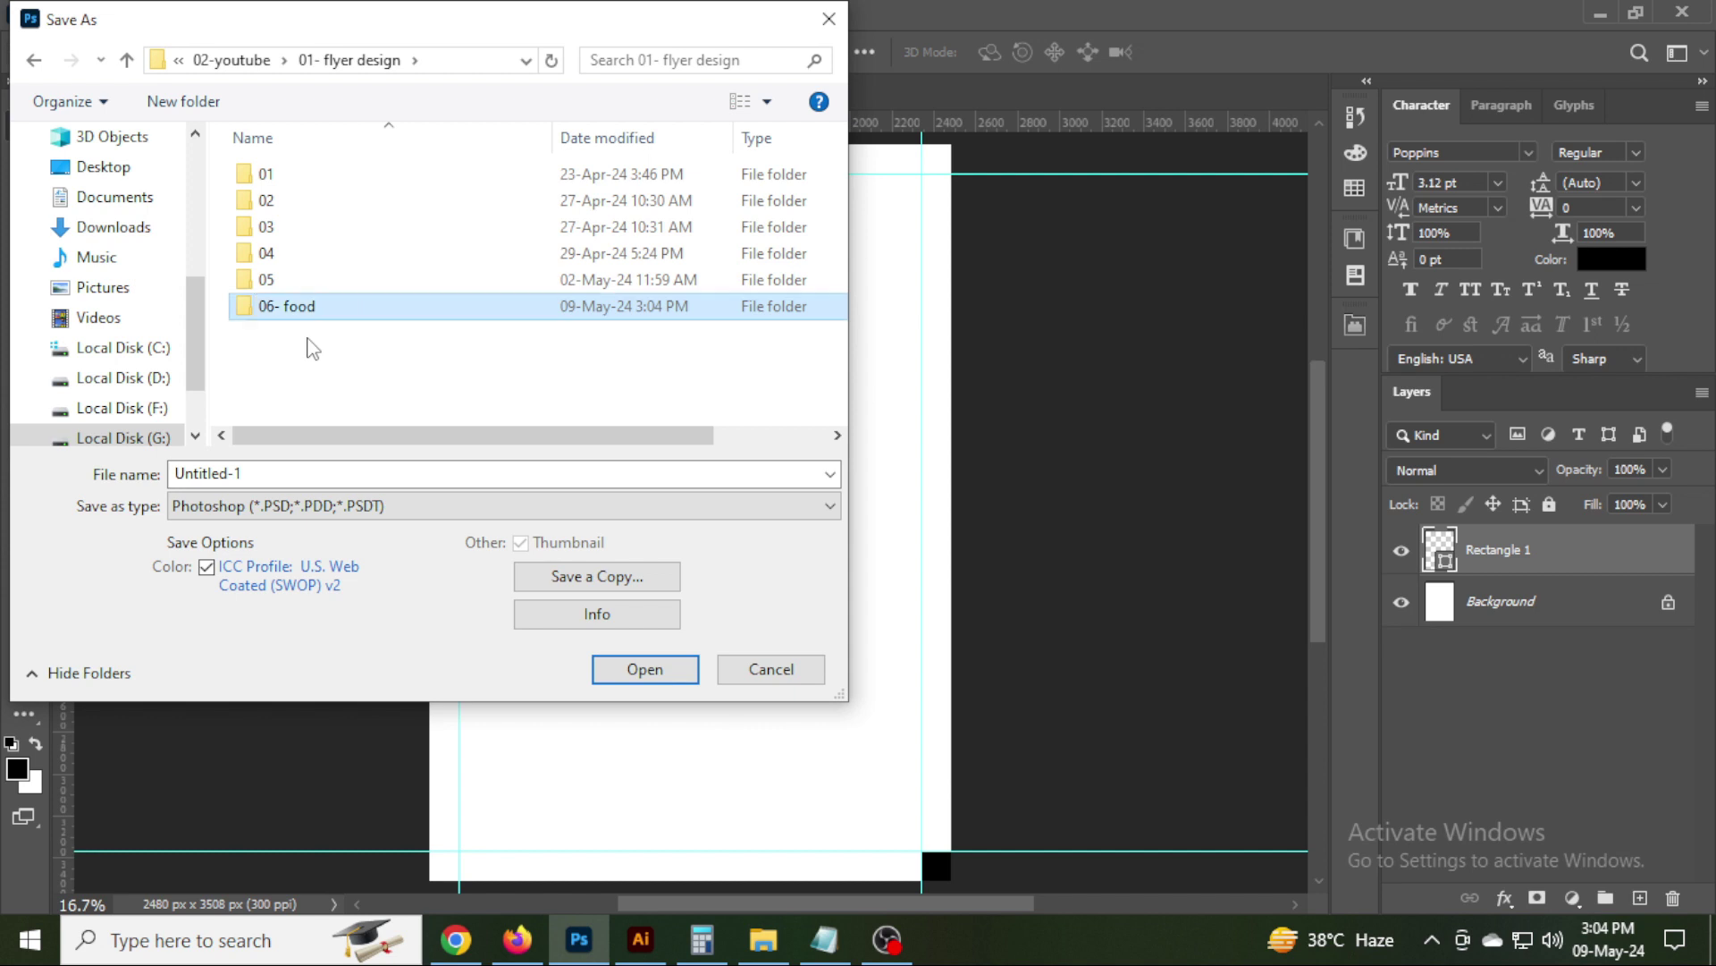
{"action": "key", "text": "Return"}
{"action": "key", "text": "ctrl+shift+n"}
{"action": "type", "text": "png"}
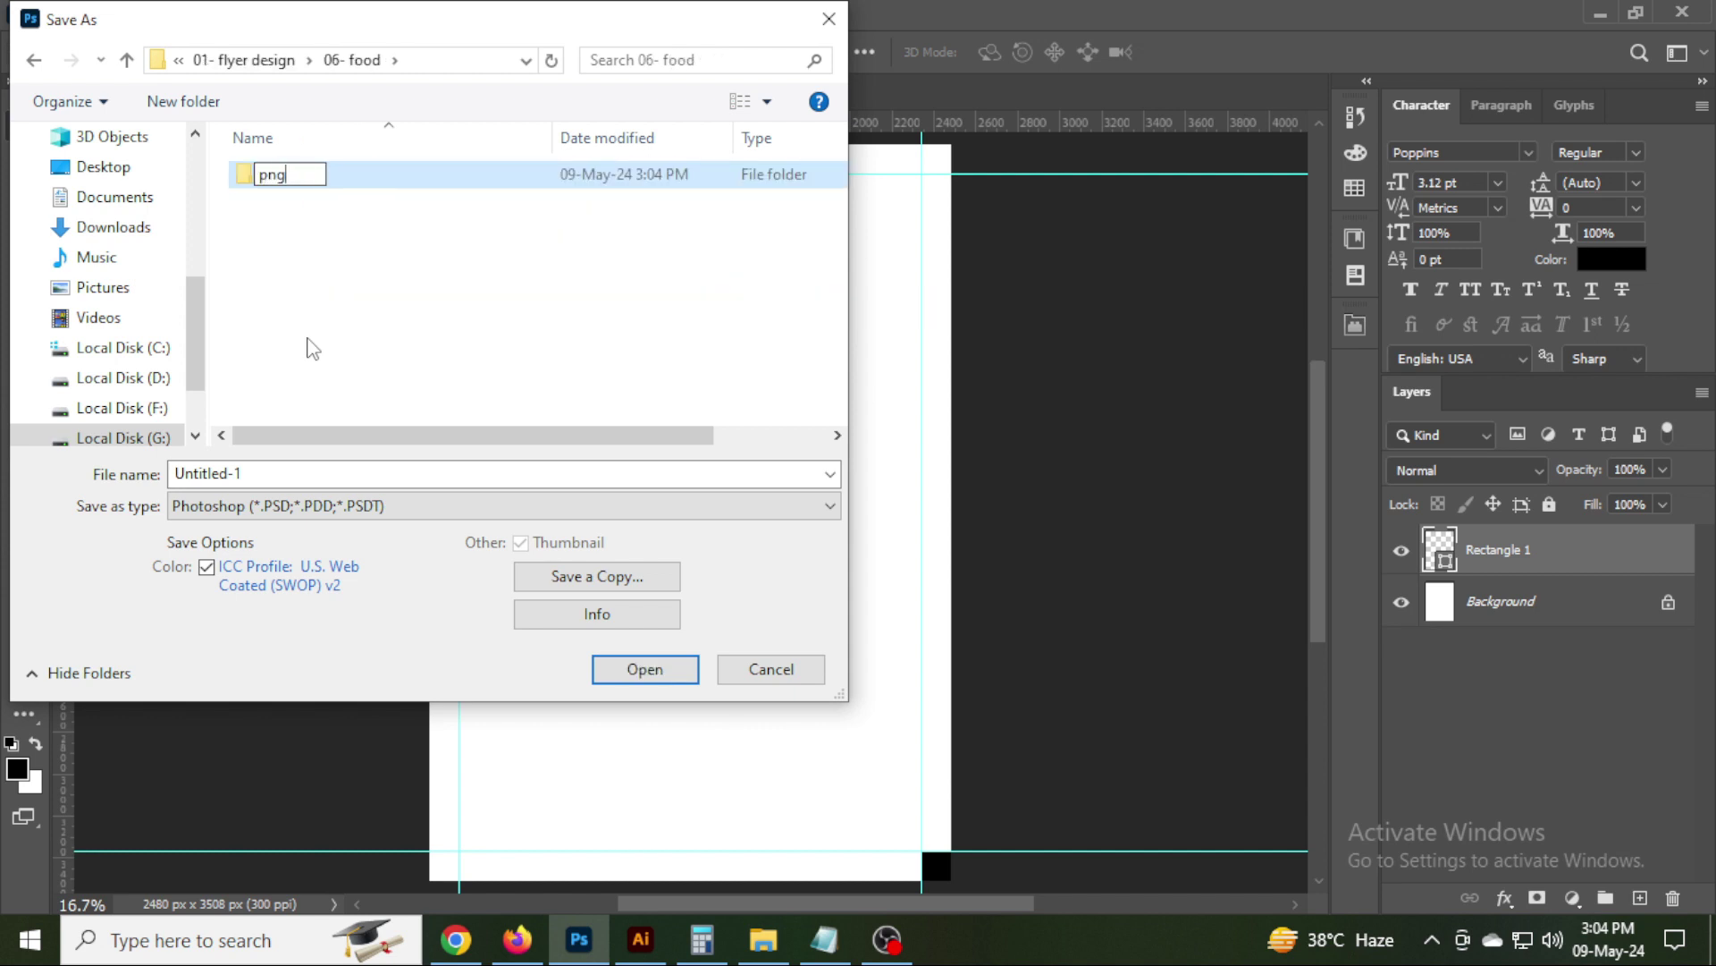
{"action": "key", "text": "Return"}
{"action": "key", "text": "ctrl+shift+n"}
{"action": "type", "text": "ps"}
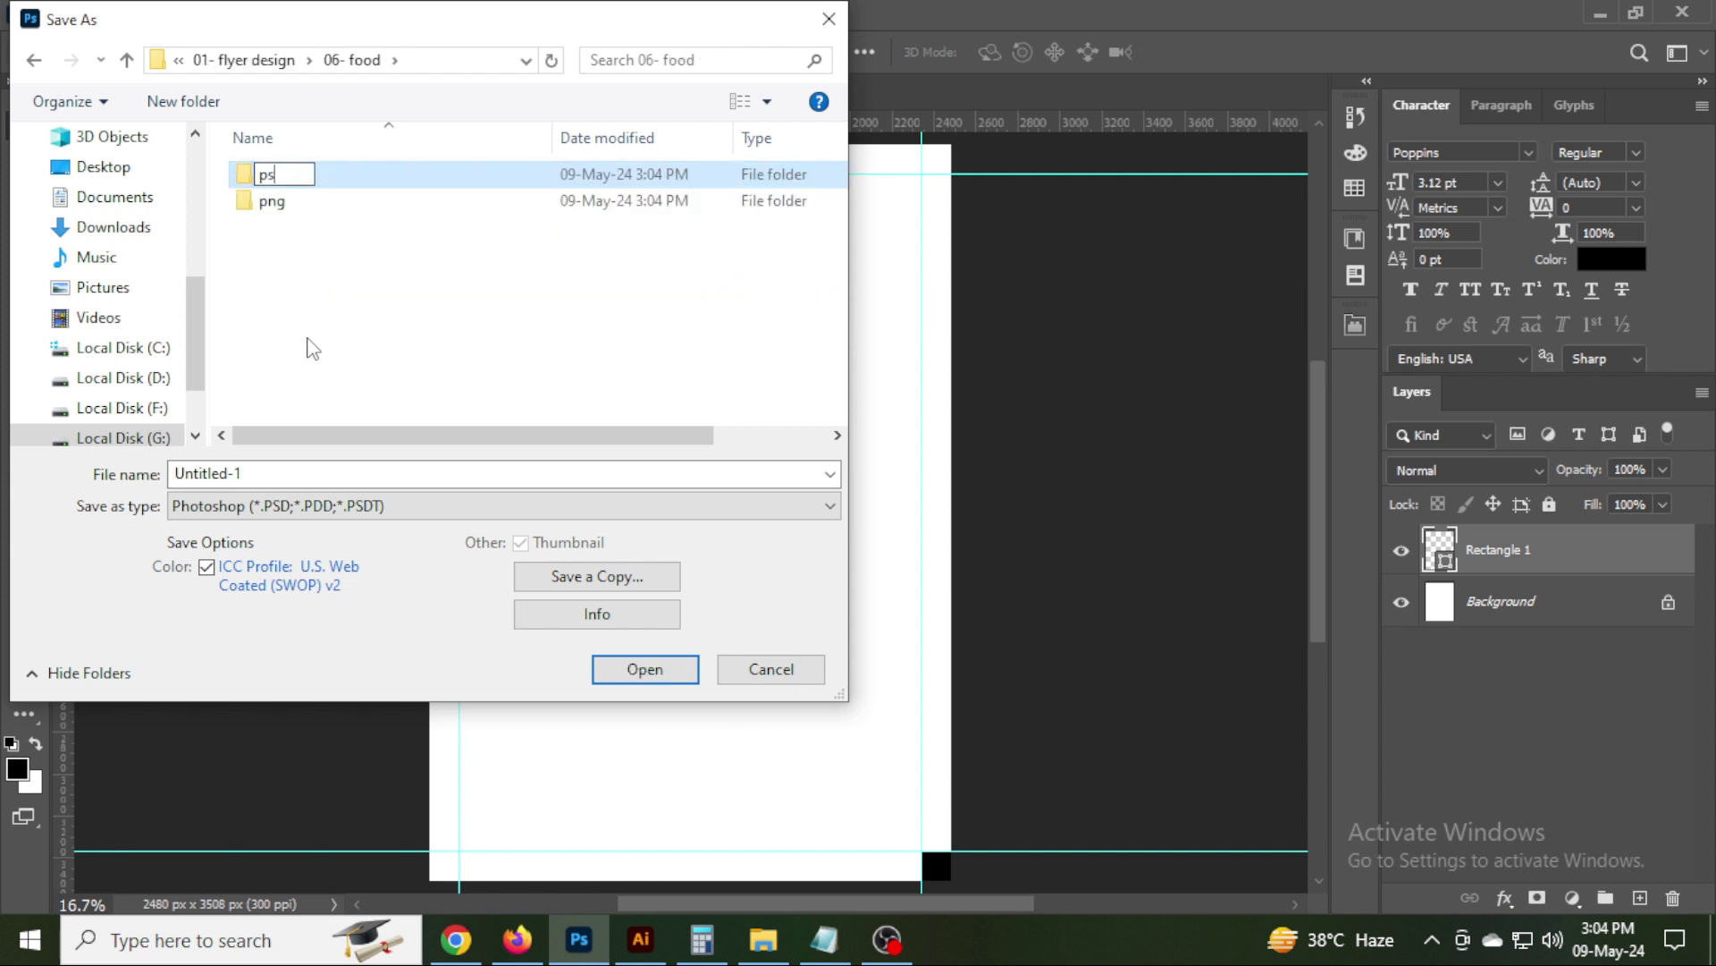
{"action": "key", "text": "Return"}
{"action": "key", "text": "Return"}
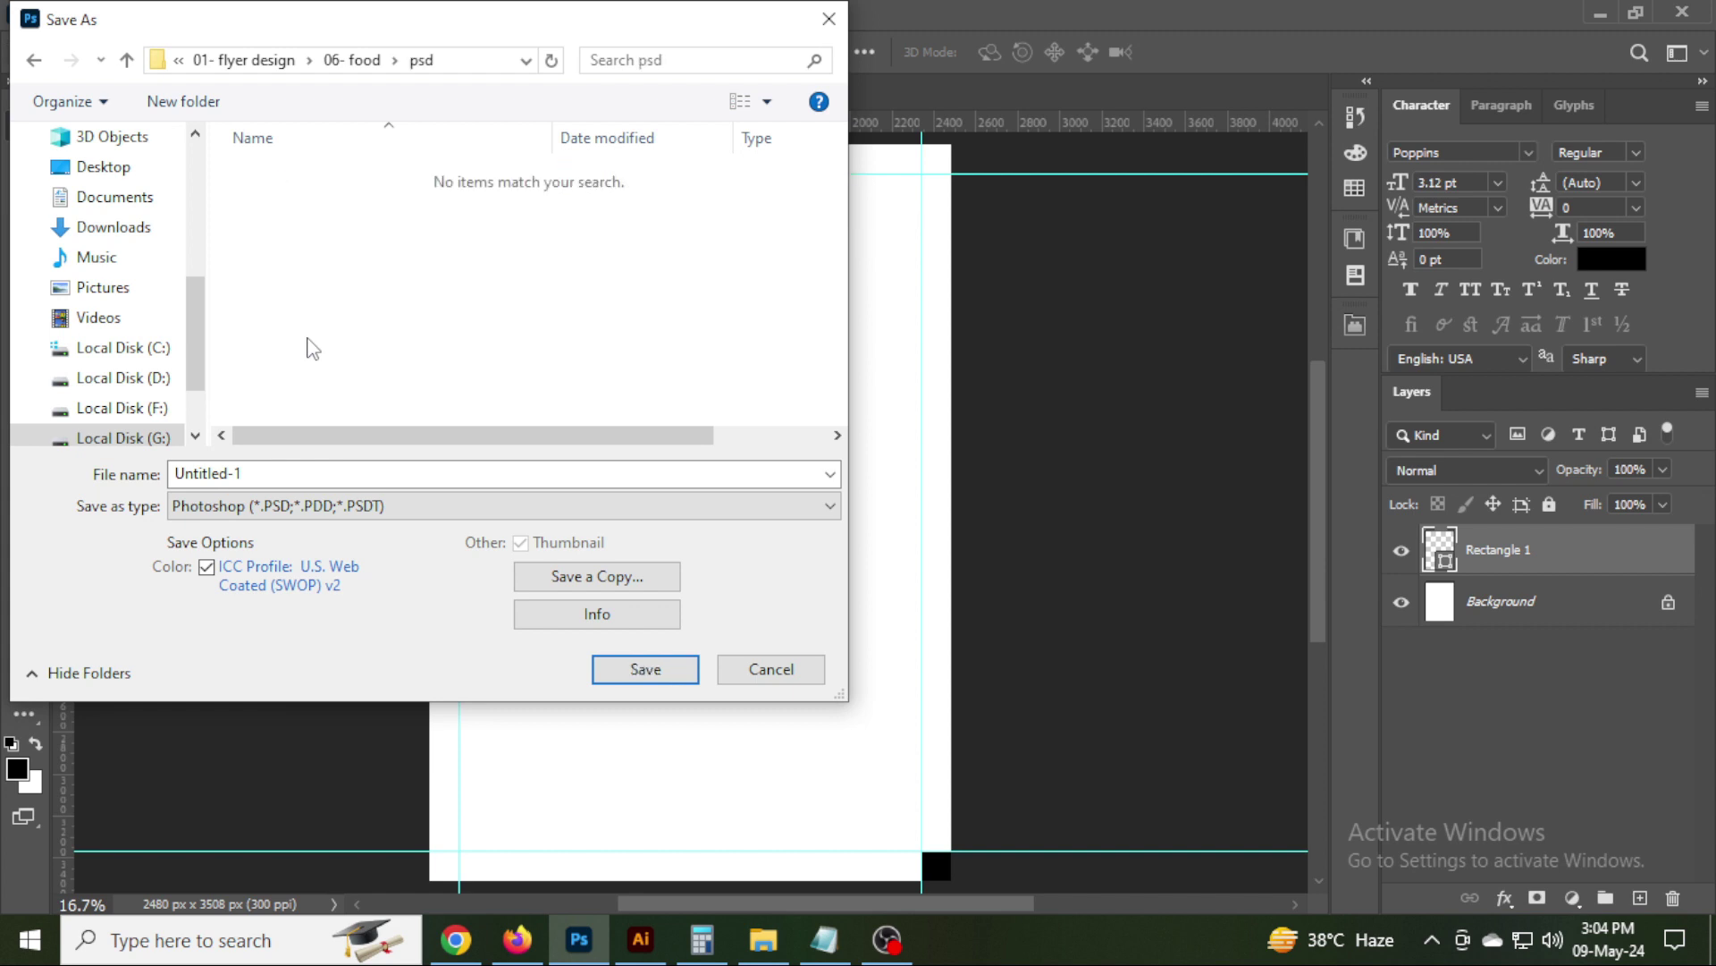
Save the document as 01.psd.
{"action": "left_click", "coordinate": [264, 474]}
{"action": "type", "text": "01"}
{"action": "key", "text": "Return"}
{"action": "key", "text": "Return"}
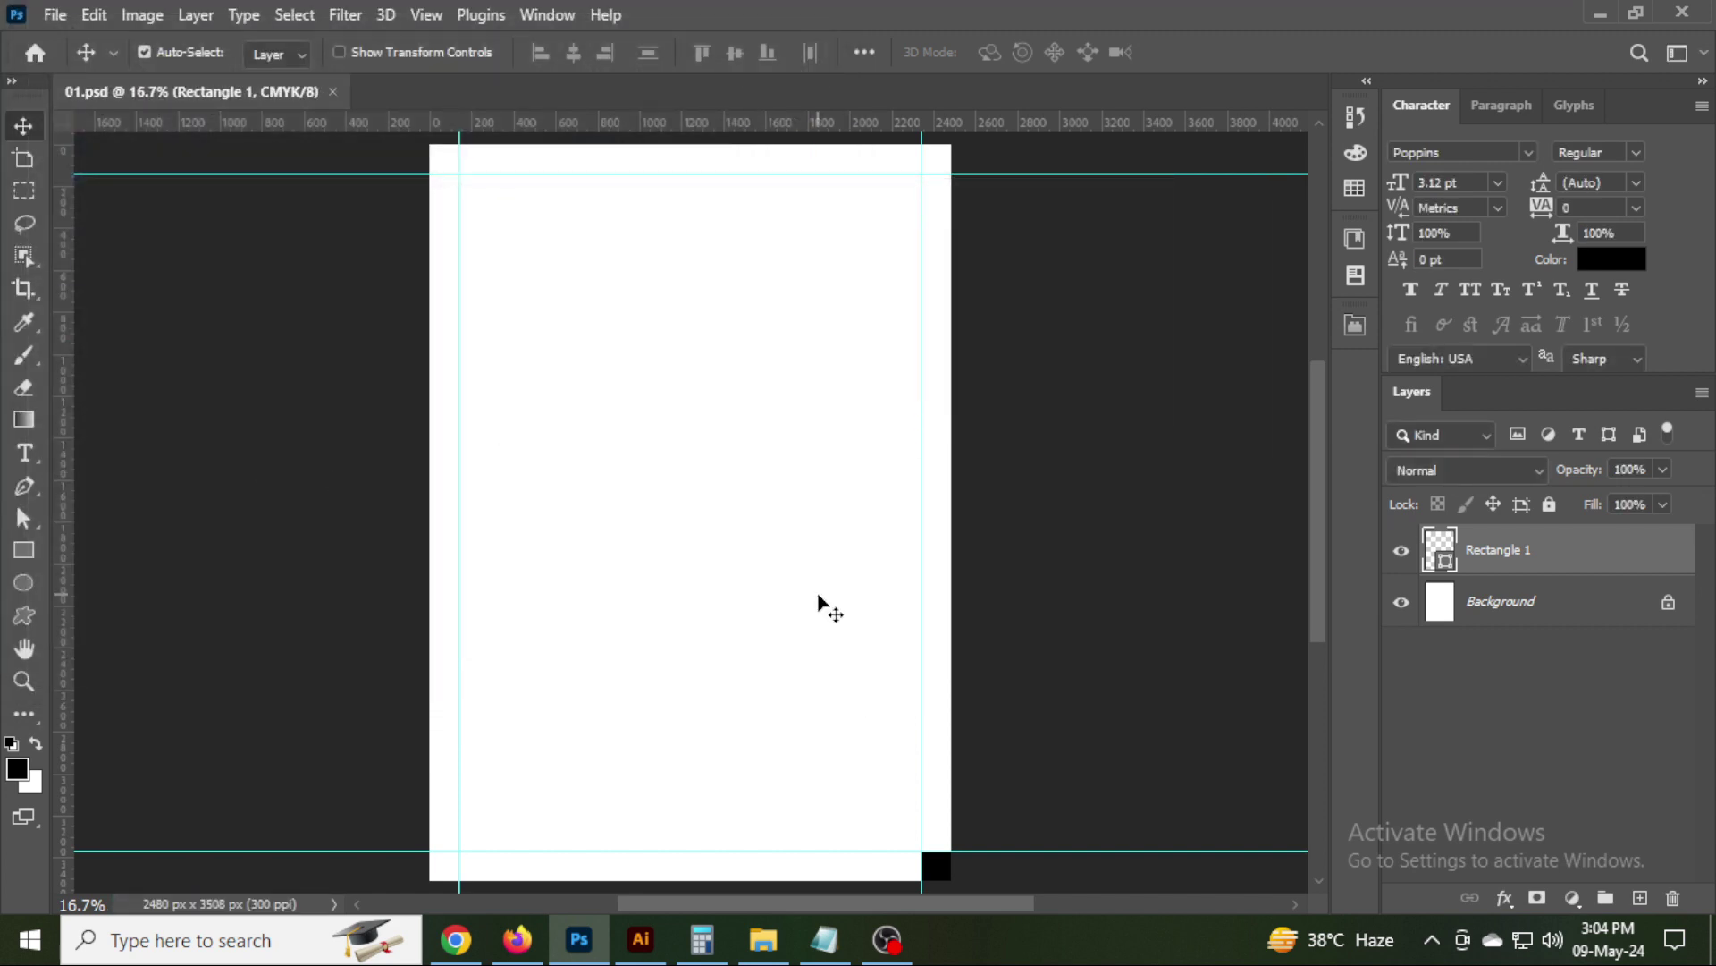
Hide the guides and stretch the black square into a full-width band at the top.
{"action": "key", "text": "ctrl+semicolon"}
{"action": "scroll", "coordinate": [818, 599], "scroll_direction": "up", "scroll_amount": 1}
{"action": "key", "text": "ctrl+a"}
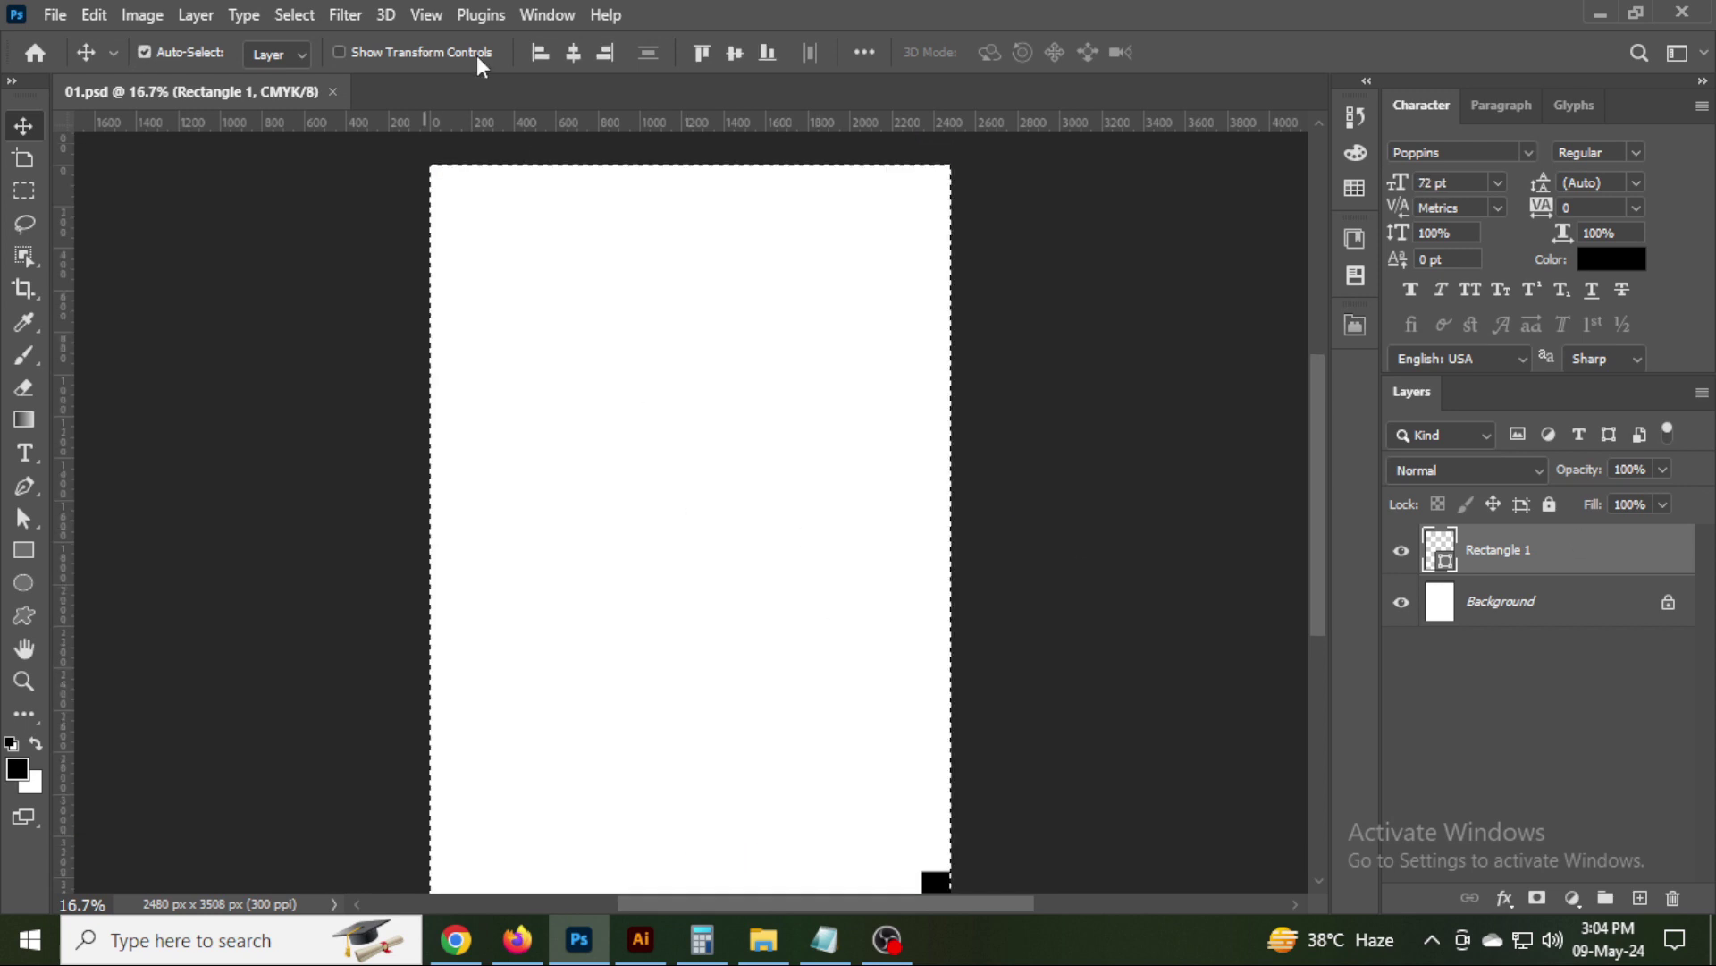
{"action": "left_click", "coordinate": [540, 51]}
{"action": "left_click", "coordinate": [702, 52]}
{"action": "key", "text": "ctrl+t"}
{"action": "mouse_move", "coordinate": [461, 179]}
{"action": "left_mouse_down"}
{"action": "mouse_move", "coordinate": [688, 206]}
{"action": "mouse_move", "coordinate": [951, 192]}
{"action": "left_mouse_up"}
{"action": "left_click_drag", "start_coordinate": [690, 192], "coordinate": [705, 399]}
{"action": "key", "text": "Return"}
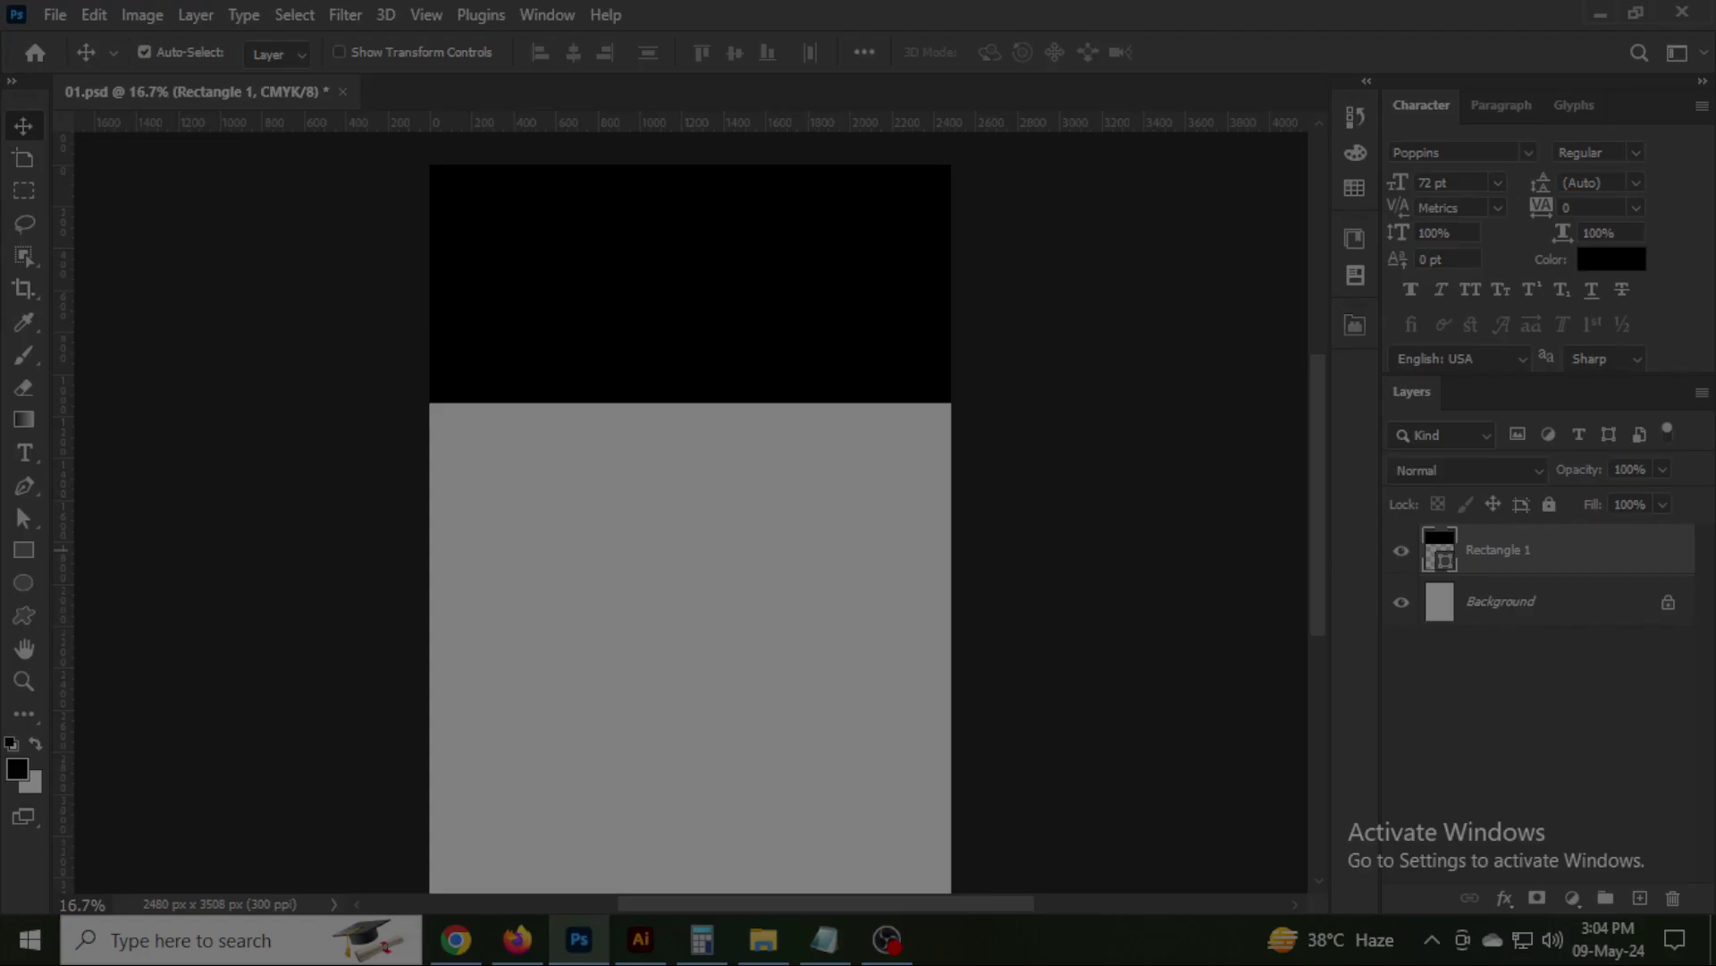
Fill the band with red sampled from a pasted reference image, then delete the reference.
{"action": "key", "text": "ctrl+v"}
{"action": "key", "text": "ctrl+1"}
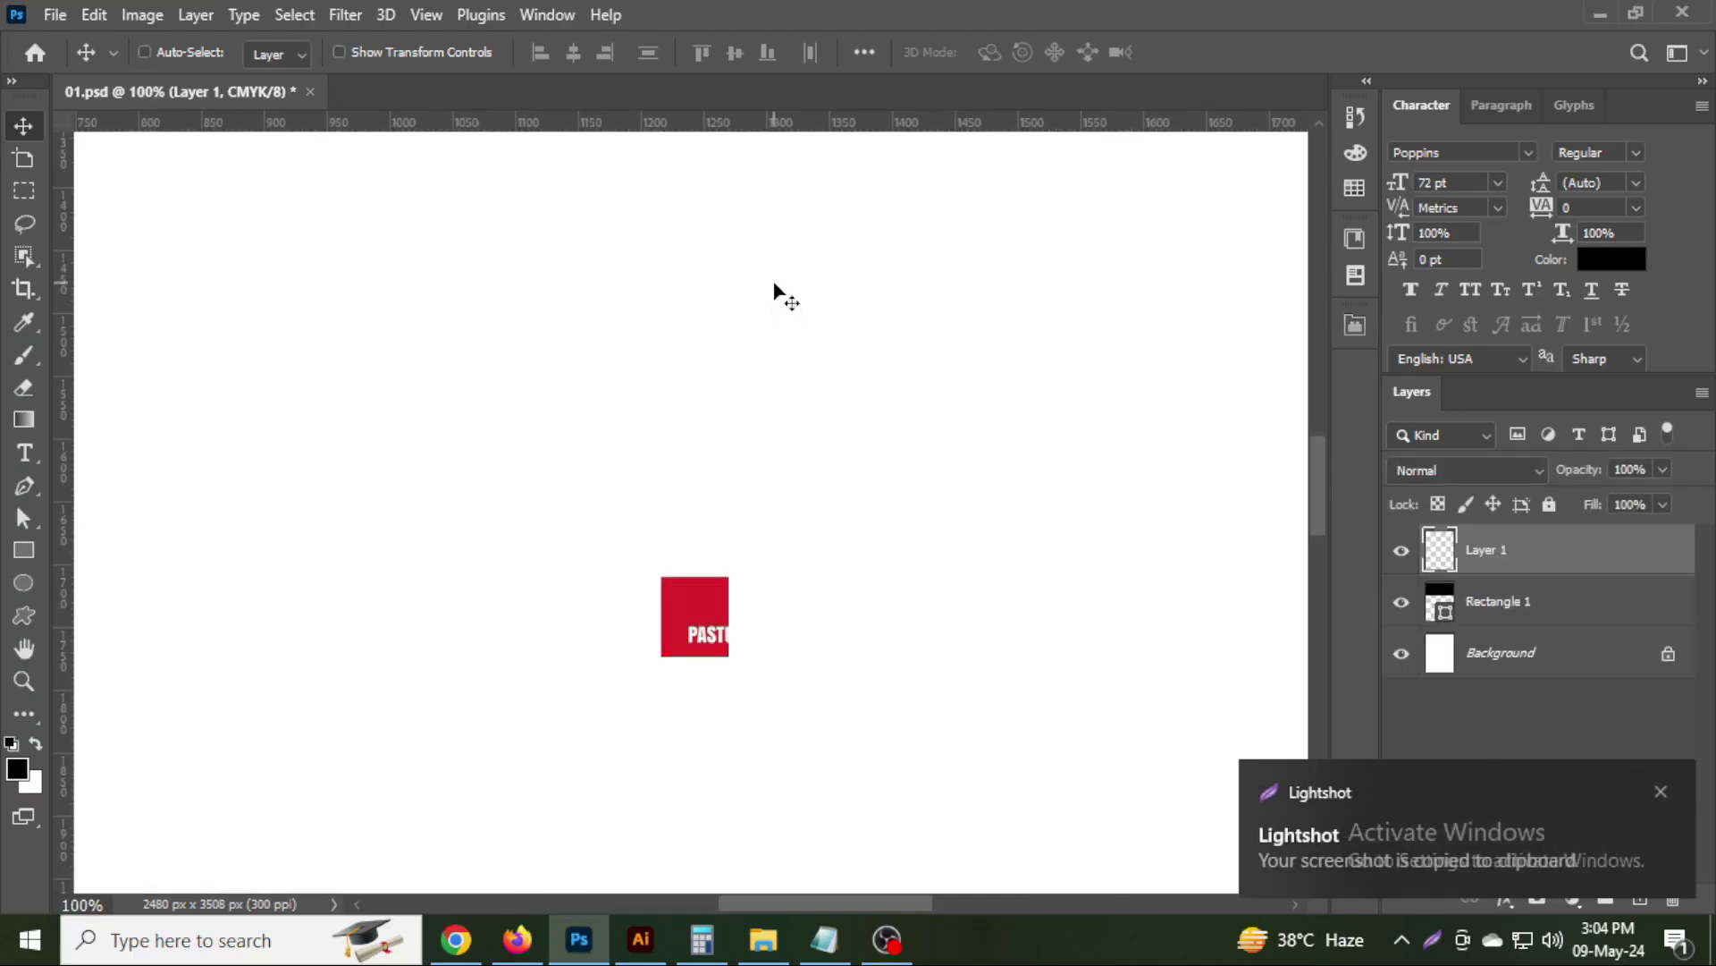
{"action": "double_click", "coordinate": [1440, 604]}
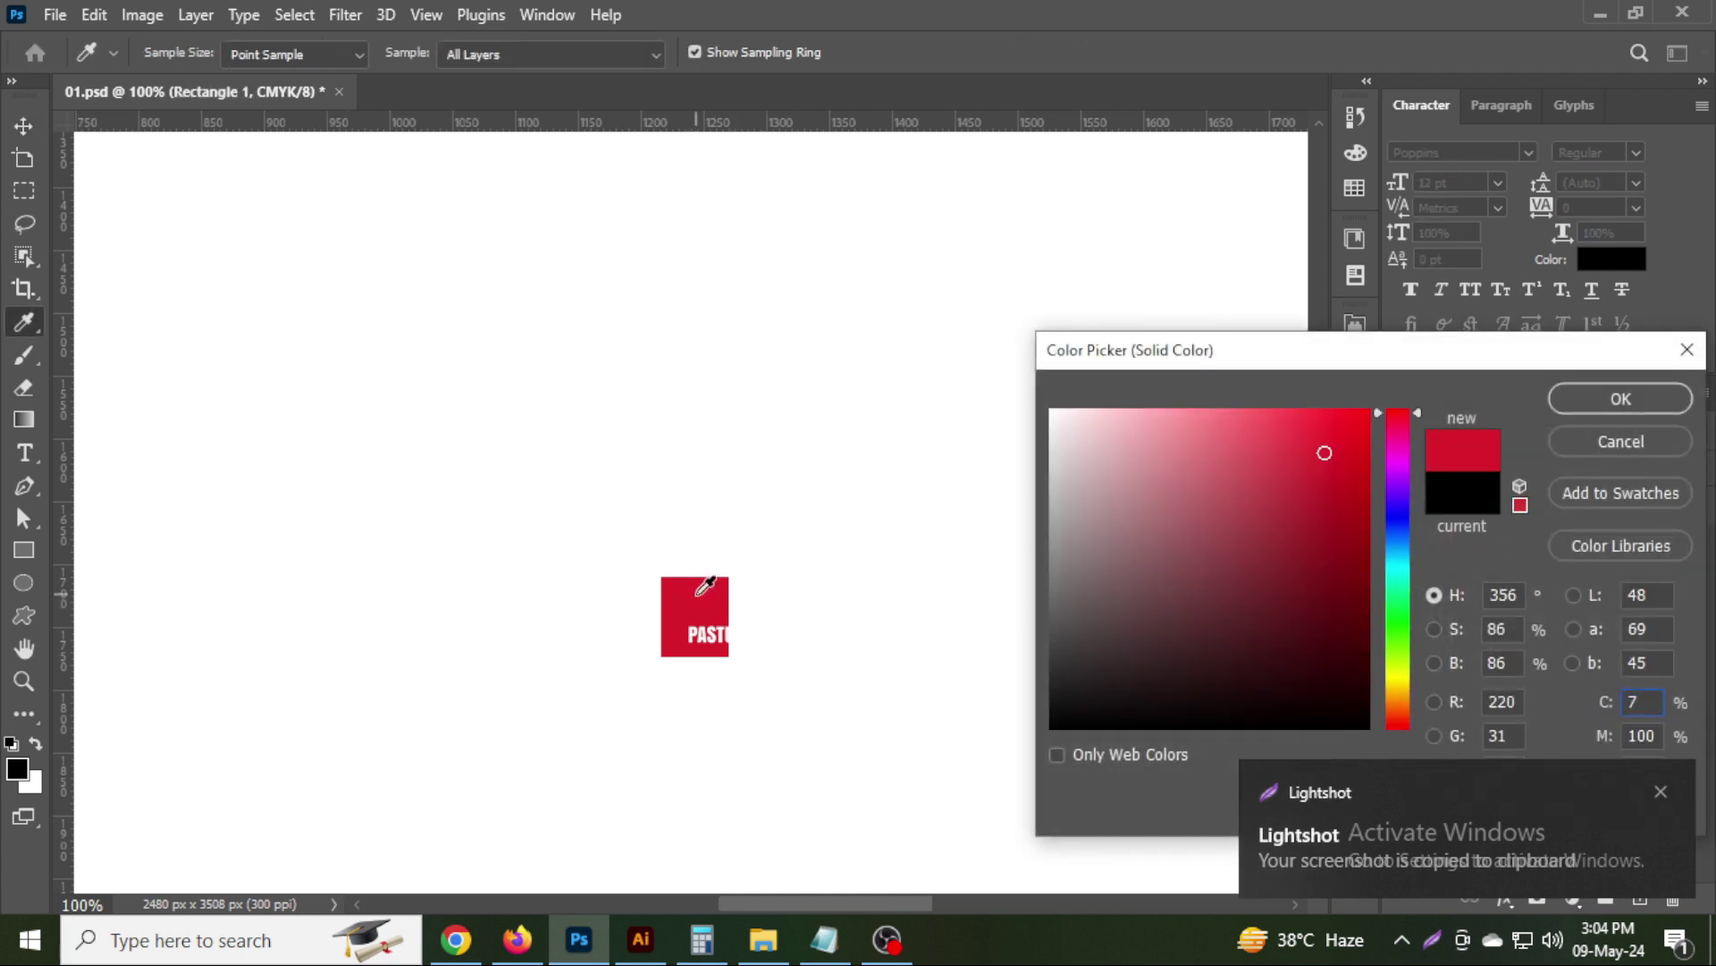
{"action": "key", "text": "Return"}
{"action": "key", "text": "ctrl+0"}
{"action": "key", "text": "F12"}
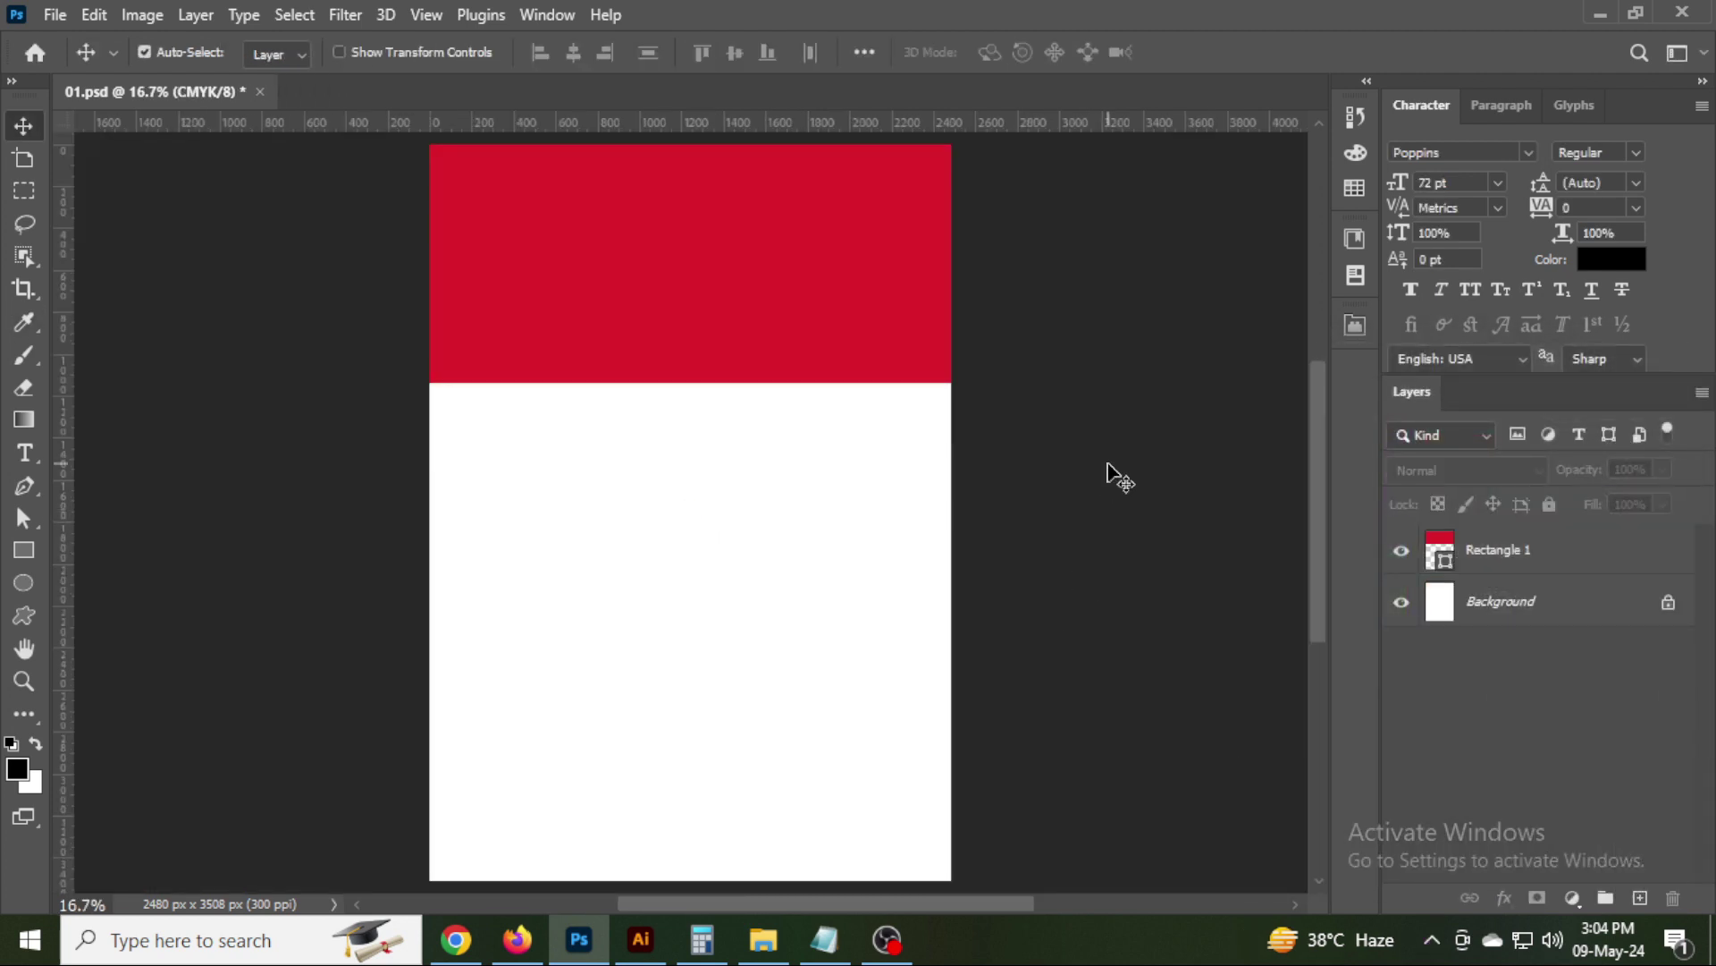
Duplicate the red band below and shrink the copy into a thin stripe.
{"action": "left_click_drag", "start_coordinate": [809, 259], "coordinate": [812, 399]}
{"action": "key", "text": "ctrl+a"}
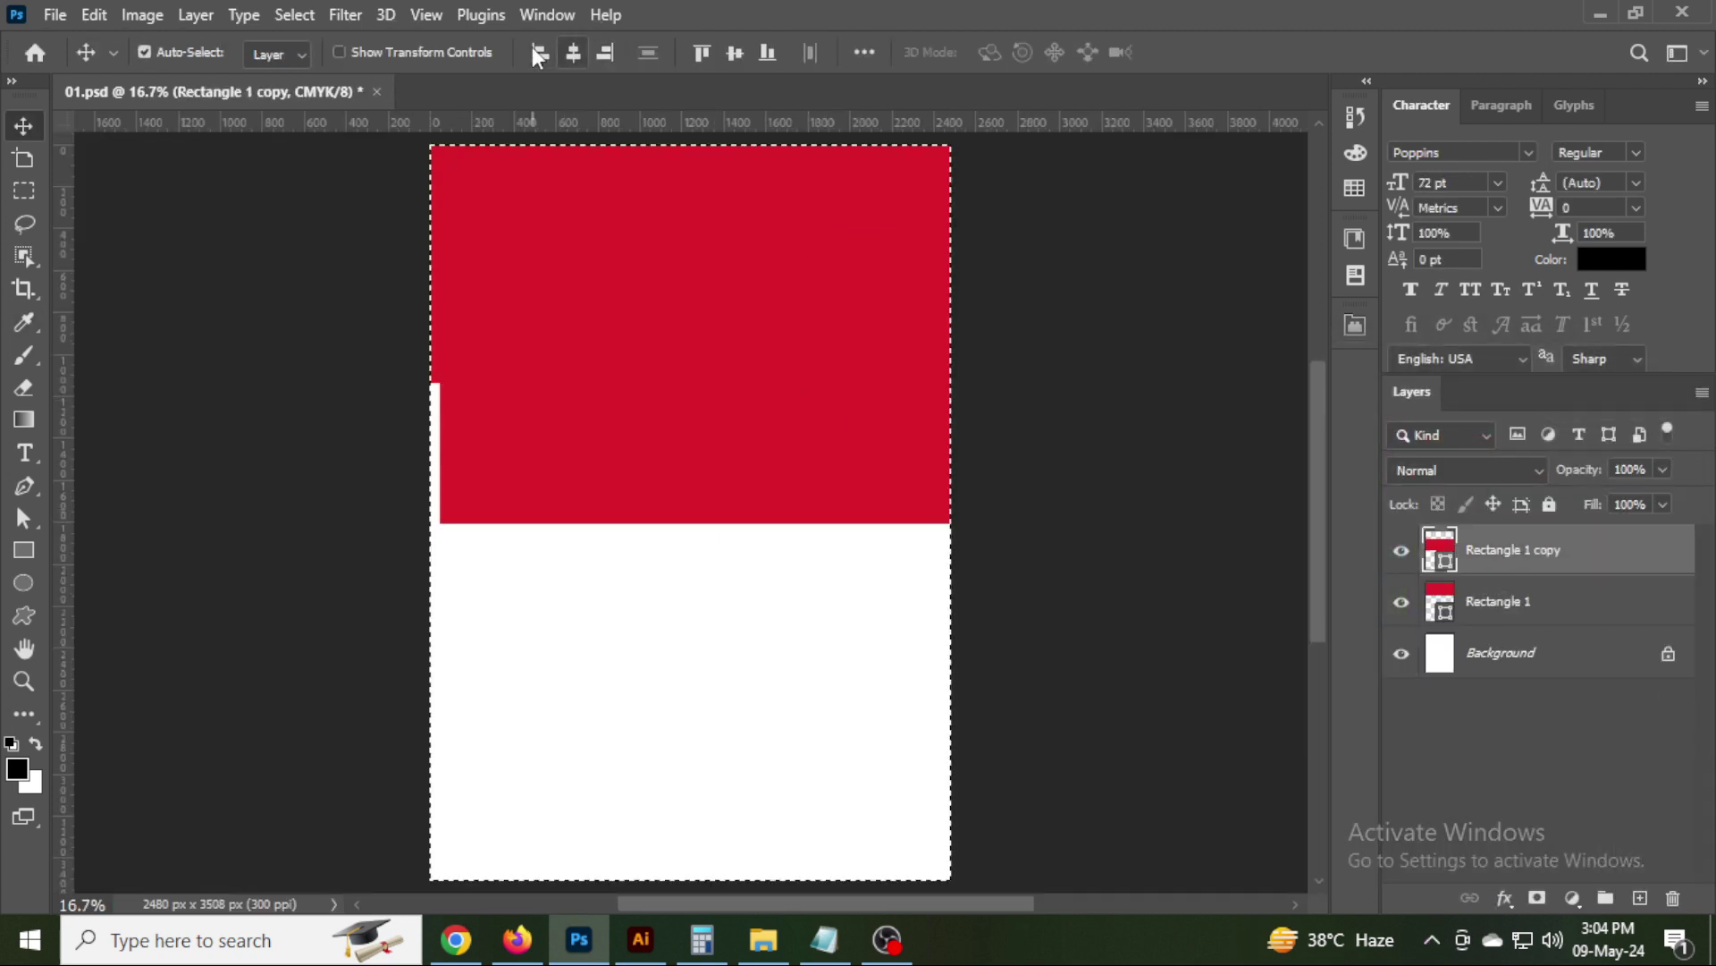
{"action": "left_click", "coordinate": [573, 52]}
{"action": "key", "text": "ctrl+d"}
{"action": "key", "text": "ctrl+t"}
{"action": "left_click_drag", "start_coordinate": [690, 276], "coordinate": [679, 466]}
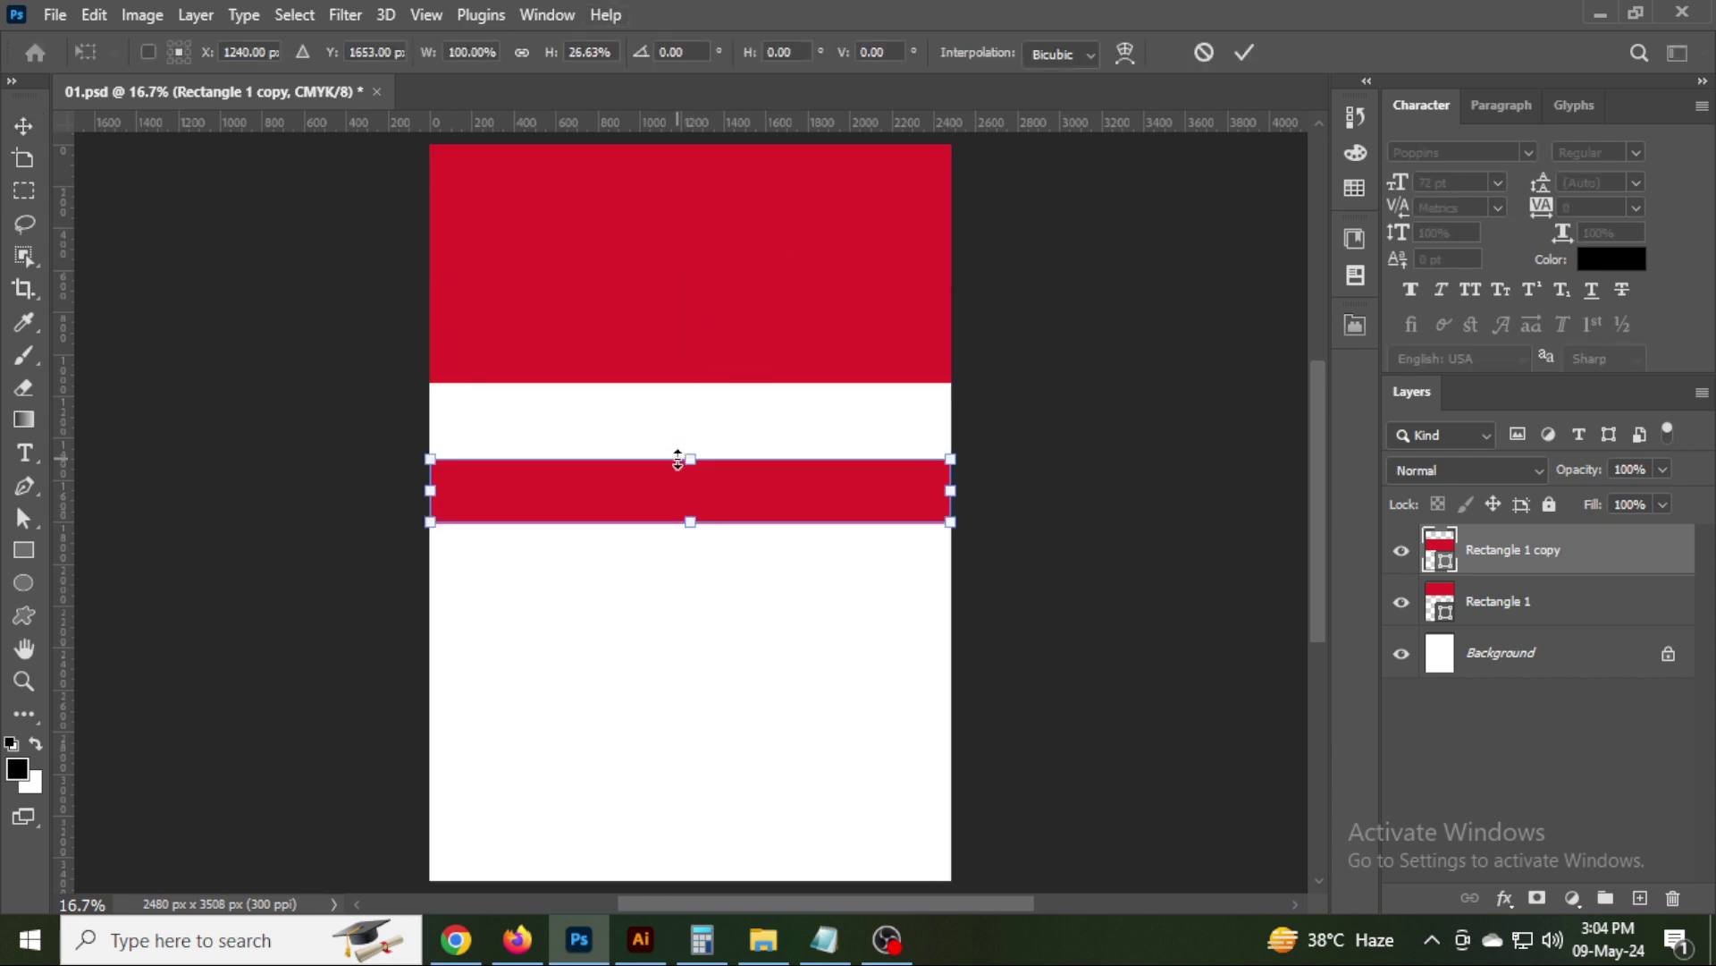
{"action": "key", "text": "Return"}
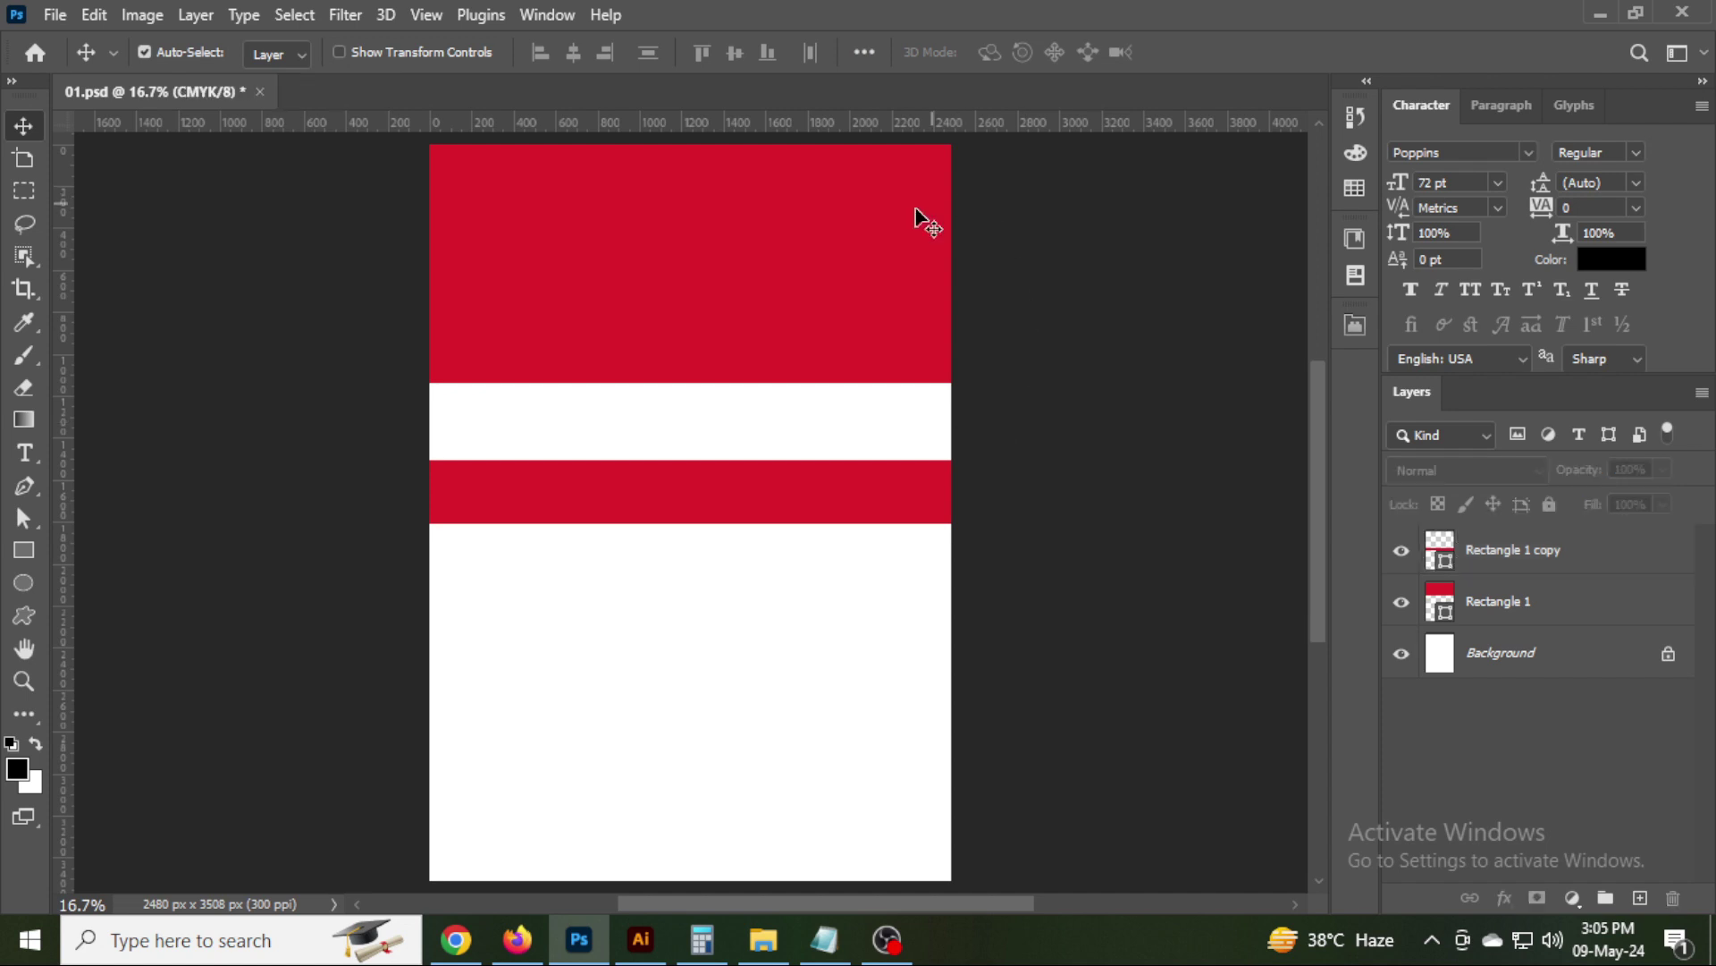
Change the top band's fill to light grey b2b2b2.
{"action": "left_click", "coordinate": [1441, 612]}
{"action": "double_click", "coordinate": [1441, 601]}
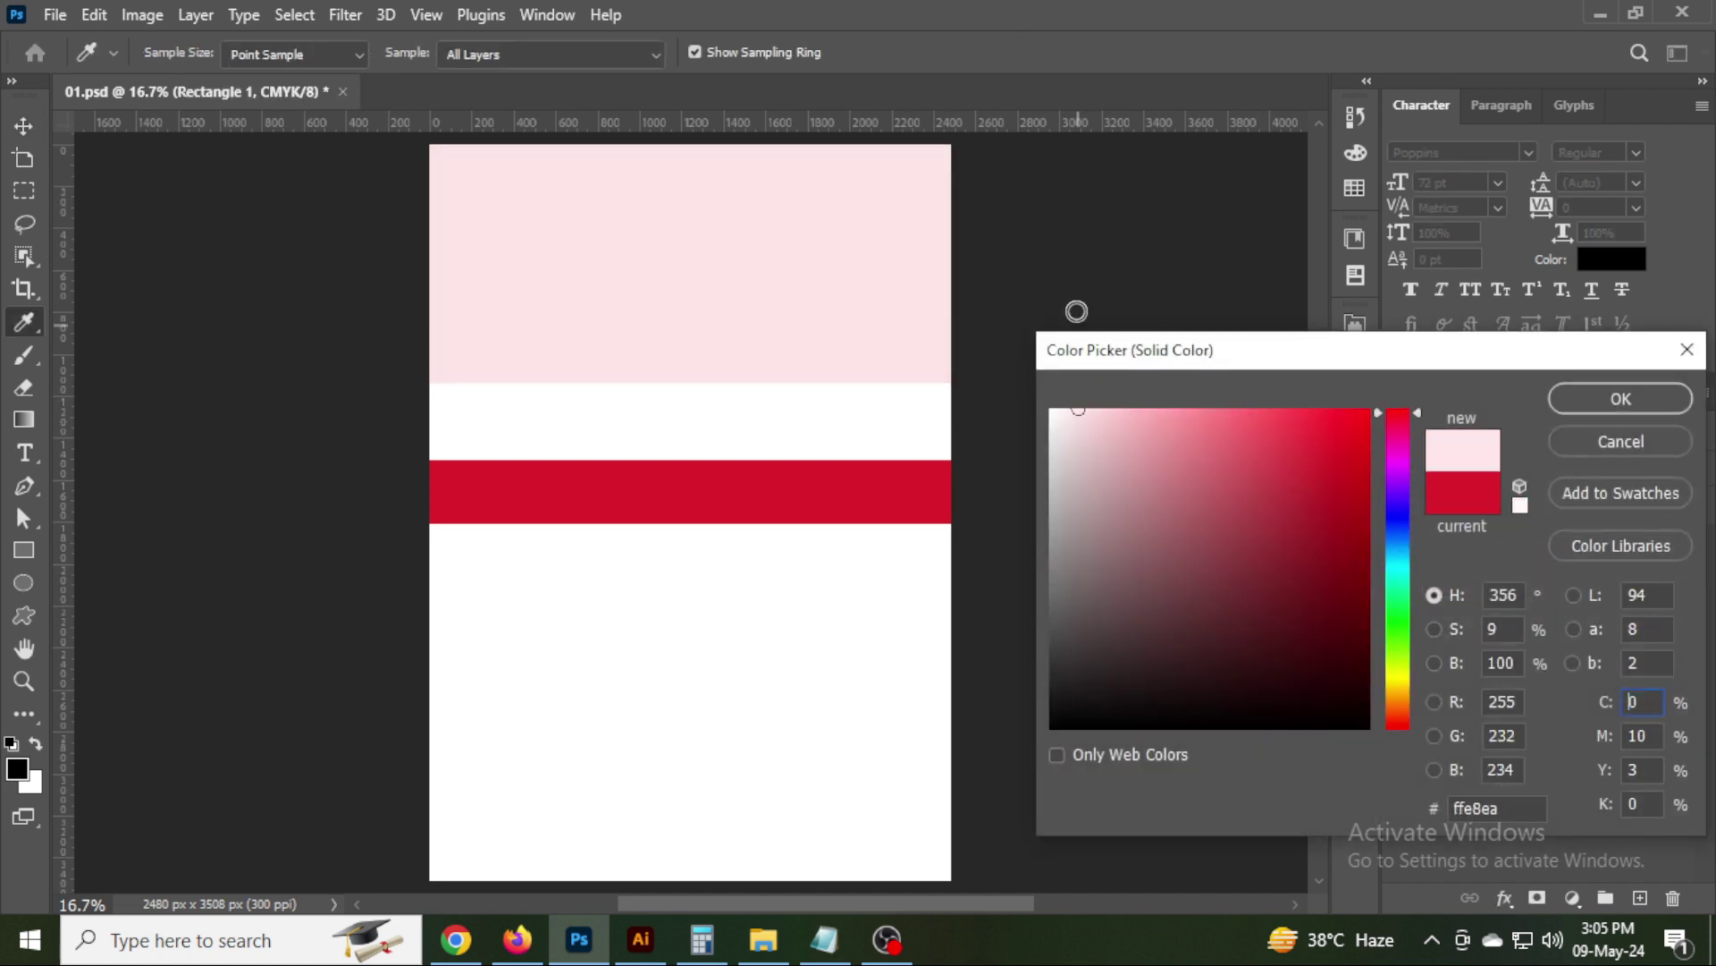
{"action": "left_click_drag", "start_coordinate": [1073, 420], "coordinate": [1011, 503]}
{"action": "key", "text": "Return"}
Move the thin red stripe up so it sits flush under the grey band.
{"action": "left_click_drag", "start_coordinate": [709, 469], "coordinate": [713, 464]}
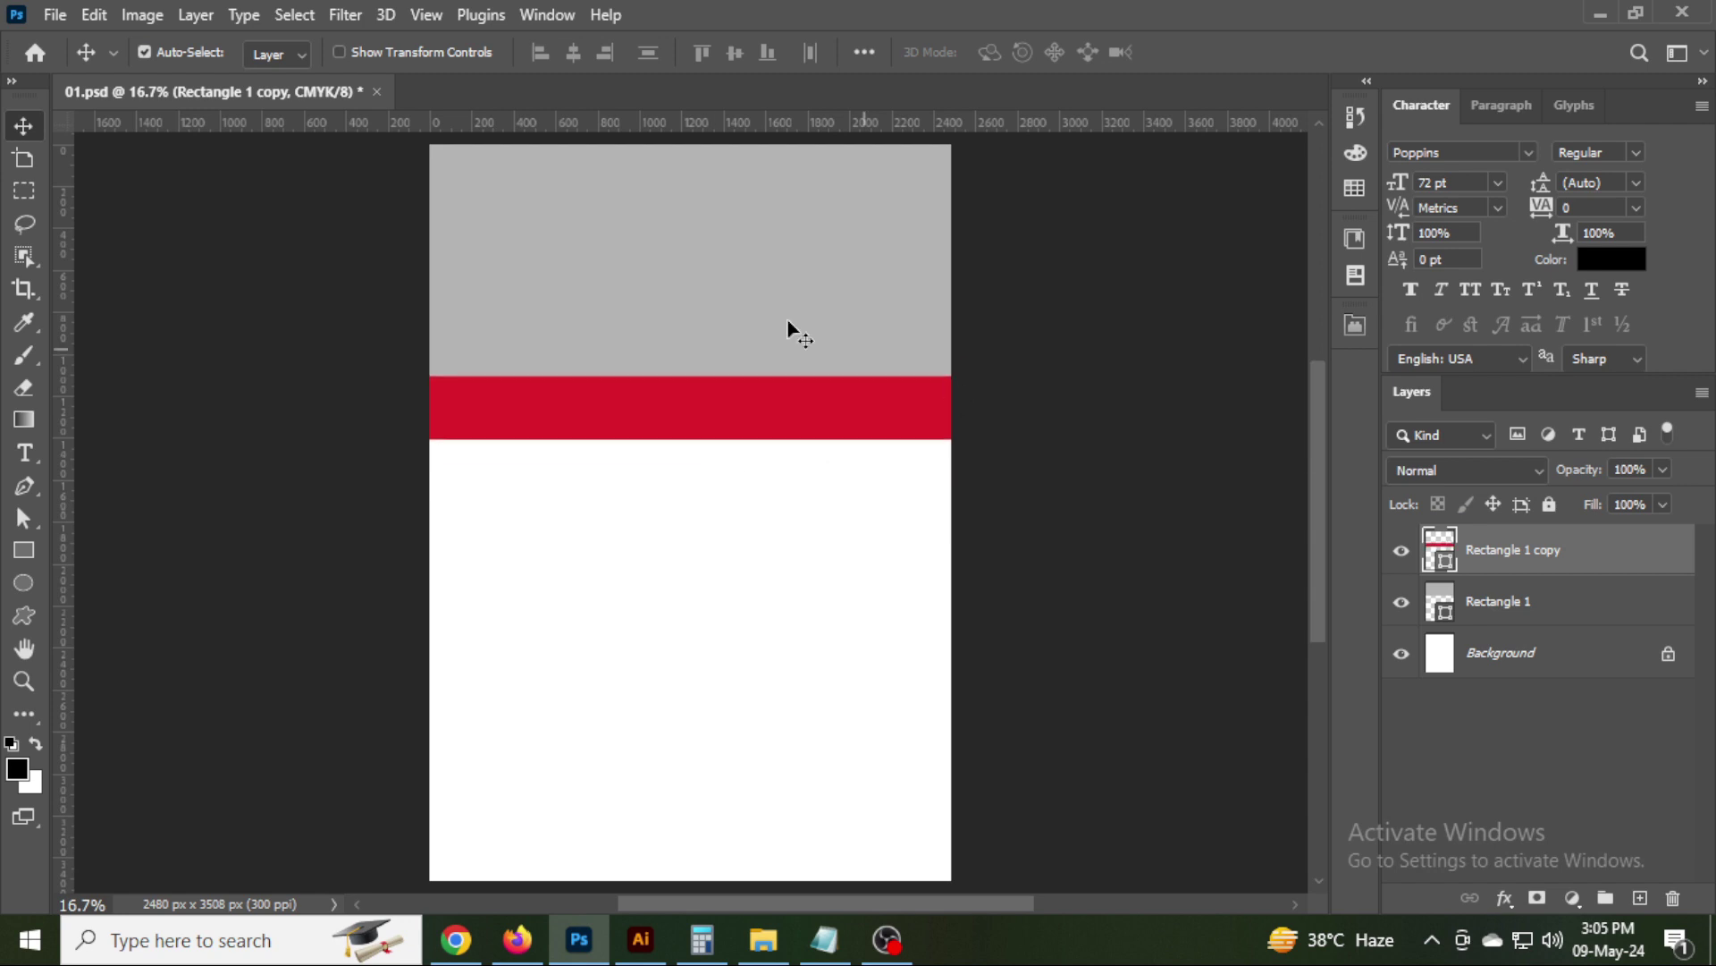
{"action": "scroll", "coordinate": [733, 310], "scroll_direction": "up", "scroll_amount": 5}
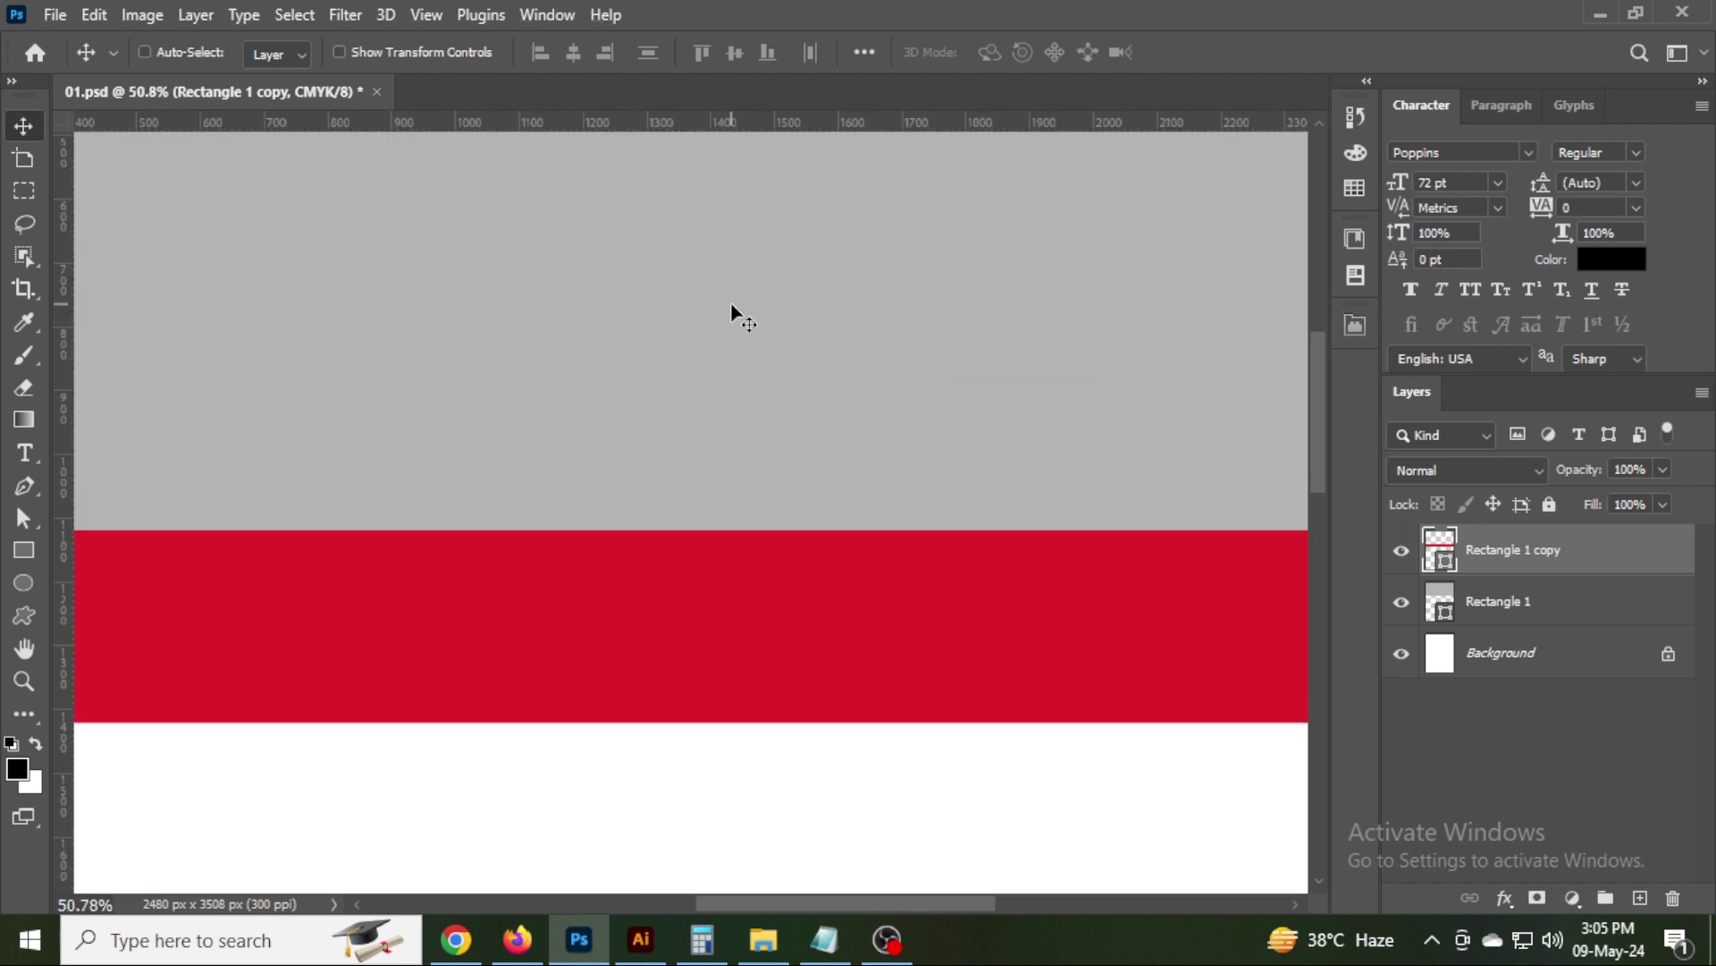
{"action": "key", "text": "ctrl+1"}
{"action": "key", "text": "shift+Up"}
{"action": "key", "text": "Up"}
{"action": "key", "text": "Up"}
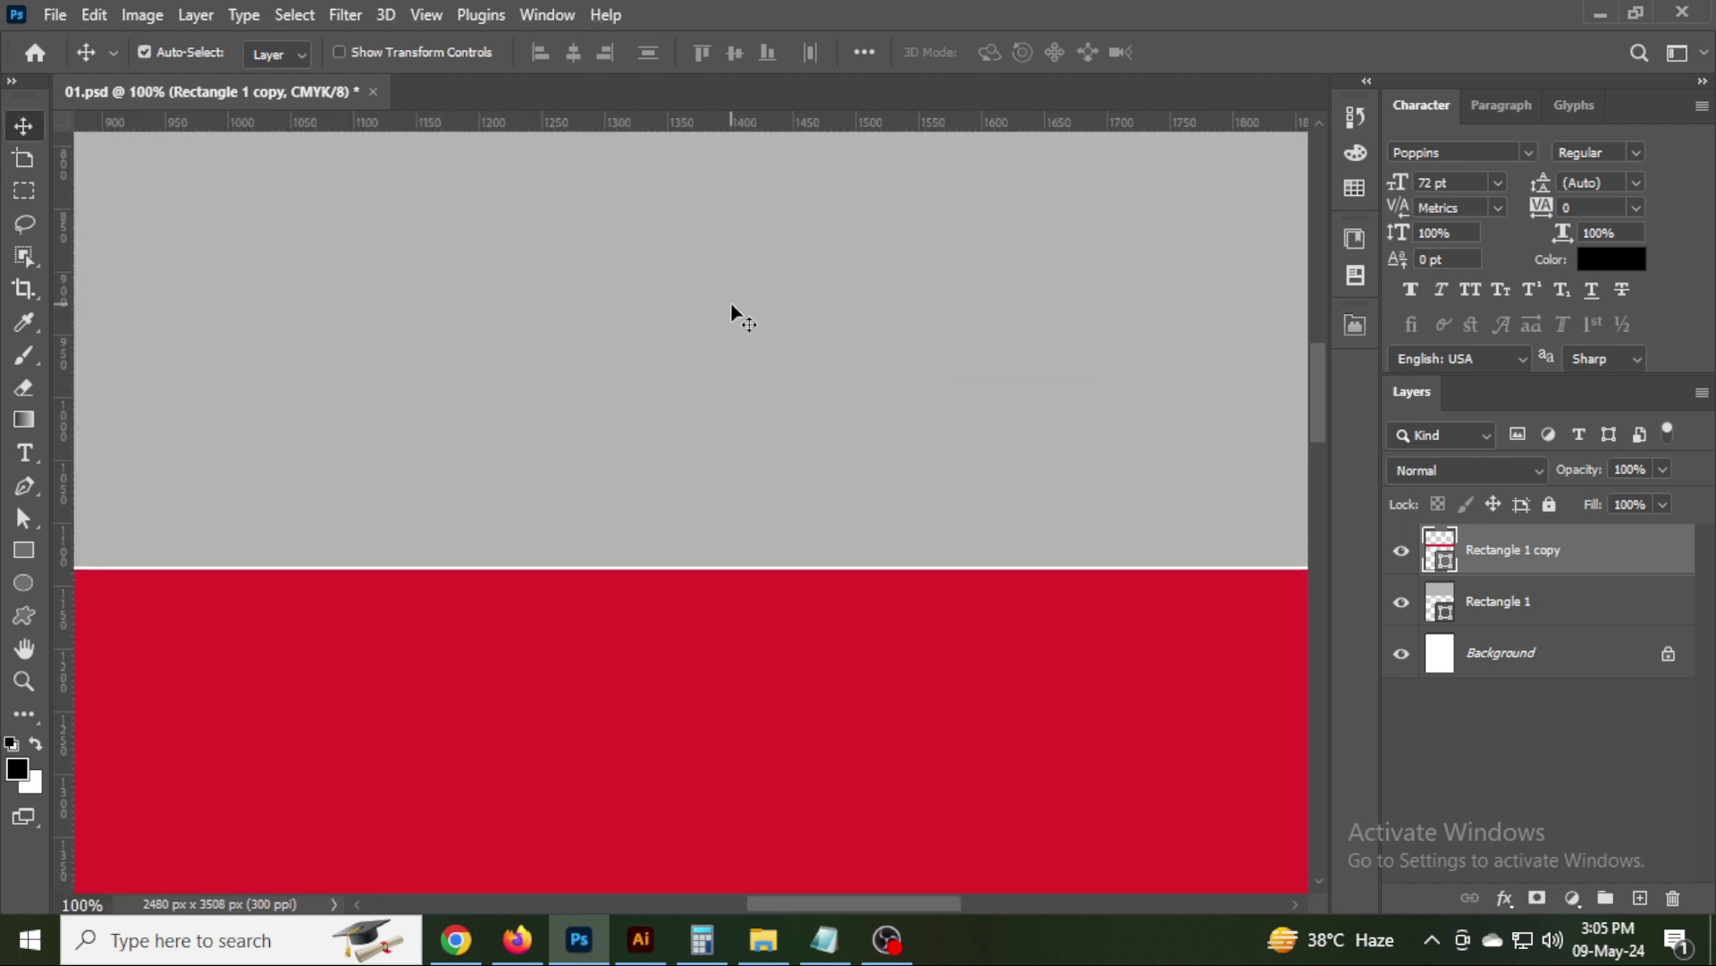
{"action": "key", "text": "Up"}
{"action": "key", "text": "Up"}
{"action": "key", "text": "ctrl+minus"}
{"action": "key", "text": "ctrl+minus"}
{"action": "key", "text": "ctrl+minus"}
{"action": "left_click", "coordinate": [805, 534]}
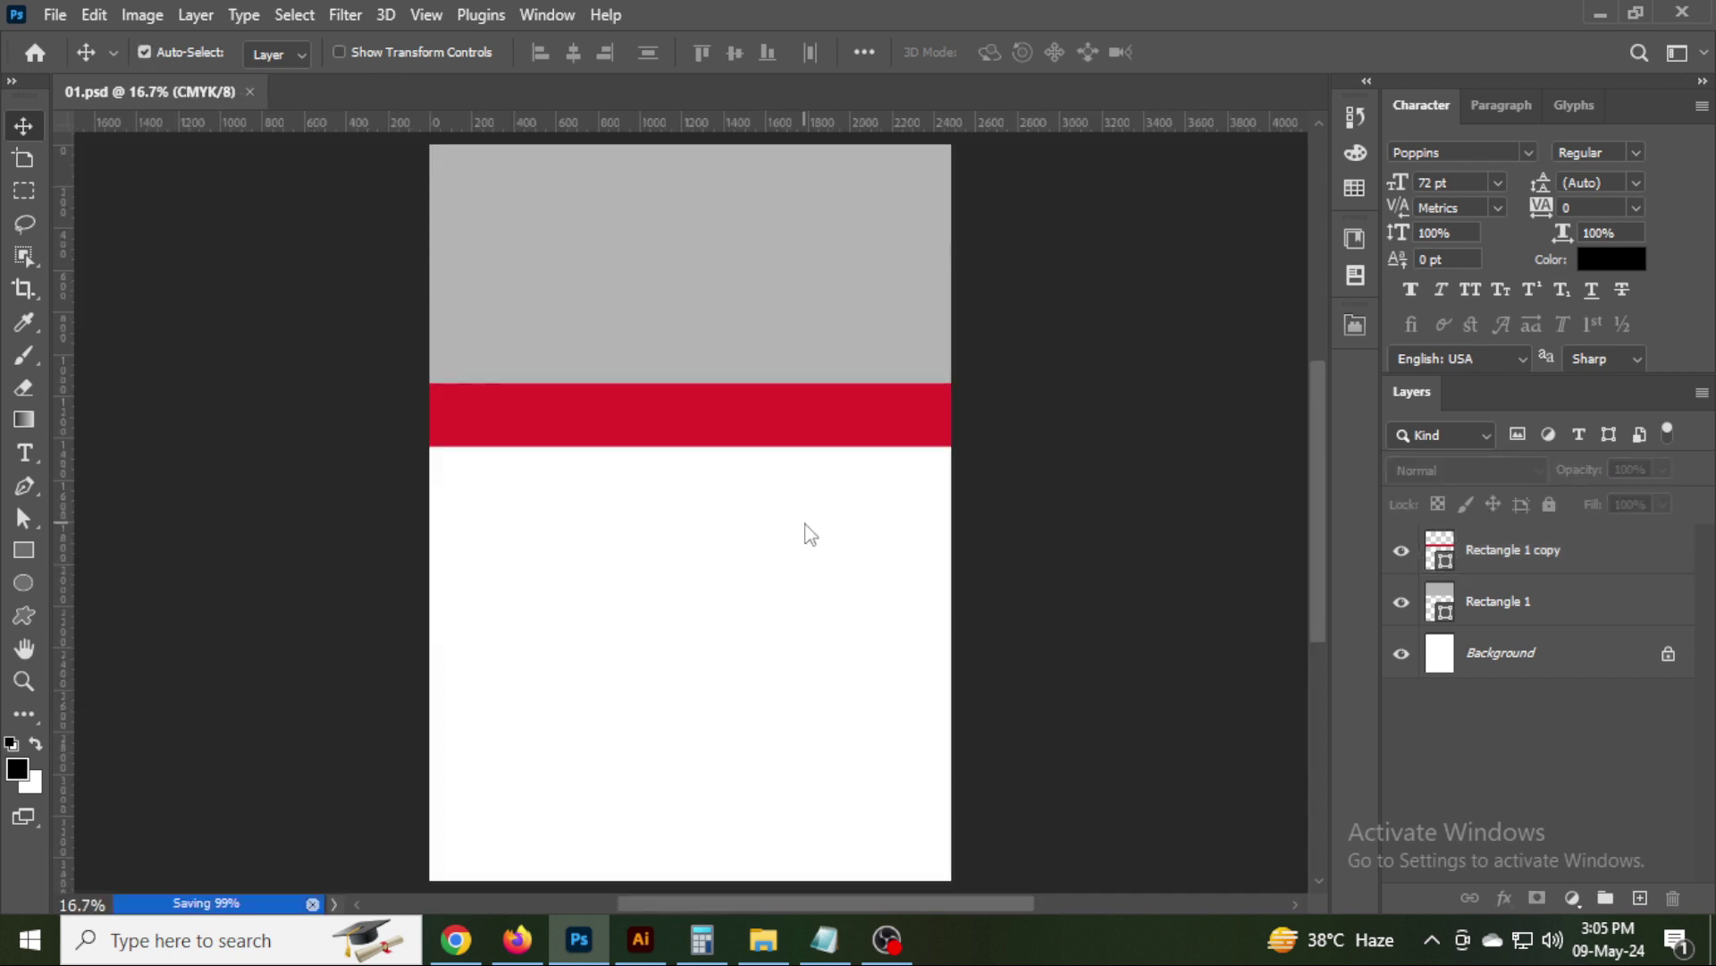
Copy the words 'Lorem ipsum' from the lorem ipsum generator website.
{"action": "scroll", "coordinate": [804, 533], "scroll_direction": "down", "scroll_amount": 2}
{"action": "left_click", "coordinate": [467, 946]}
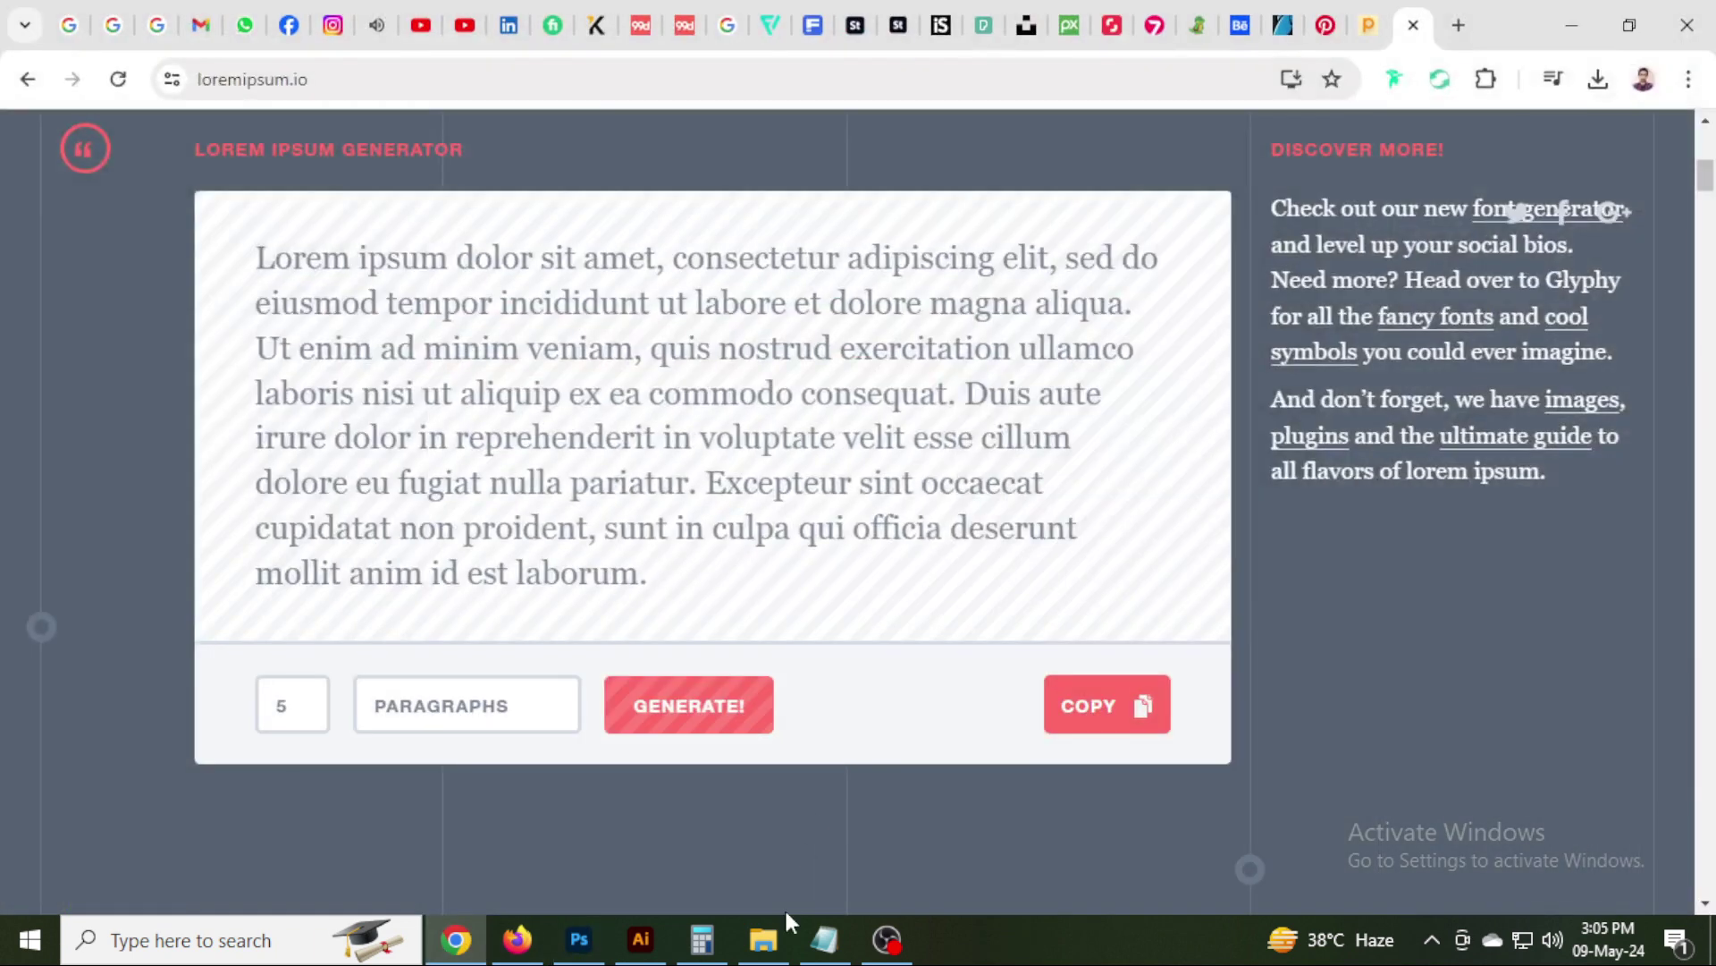
{"action": "left_click_drag", "start_coordinate": [438, 258], "coordinate": [226, 261]}
{"action": "key", "text": "ctrl+c"}
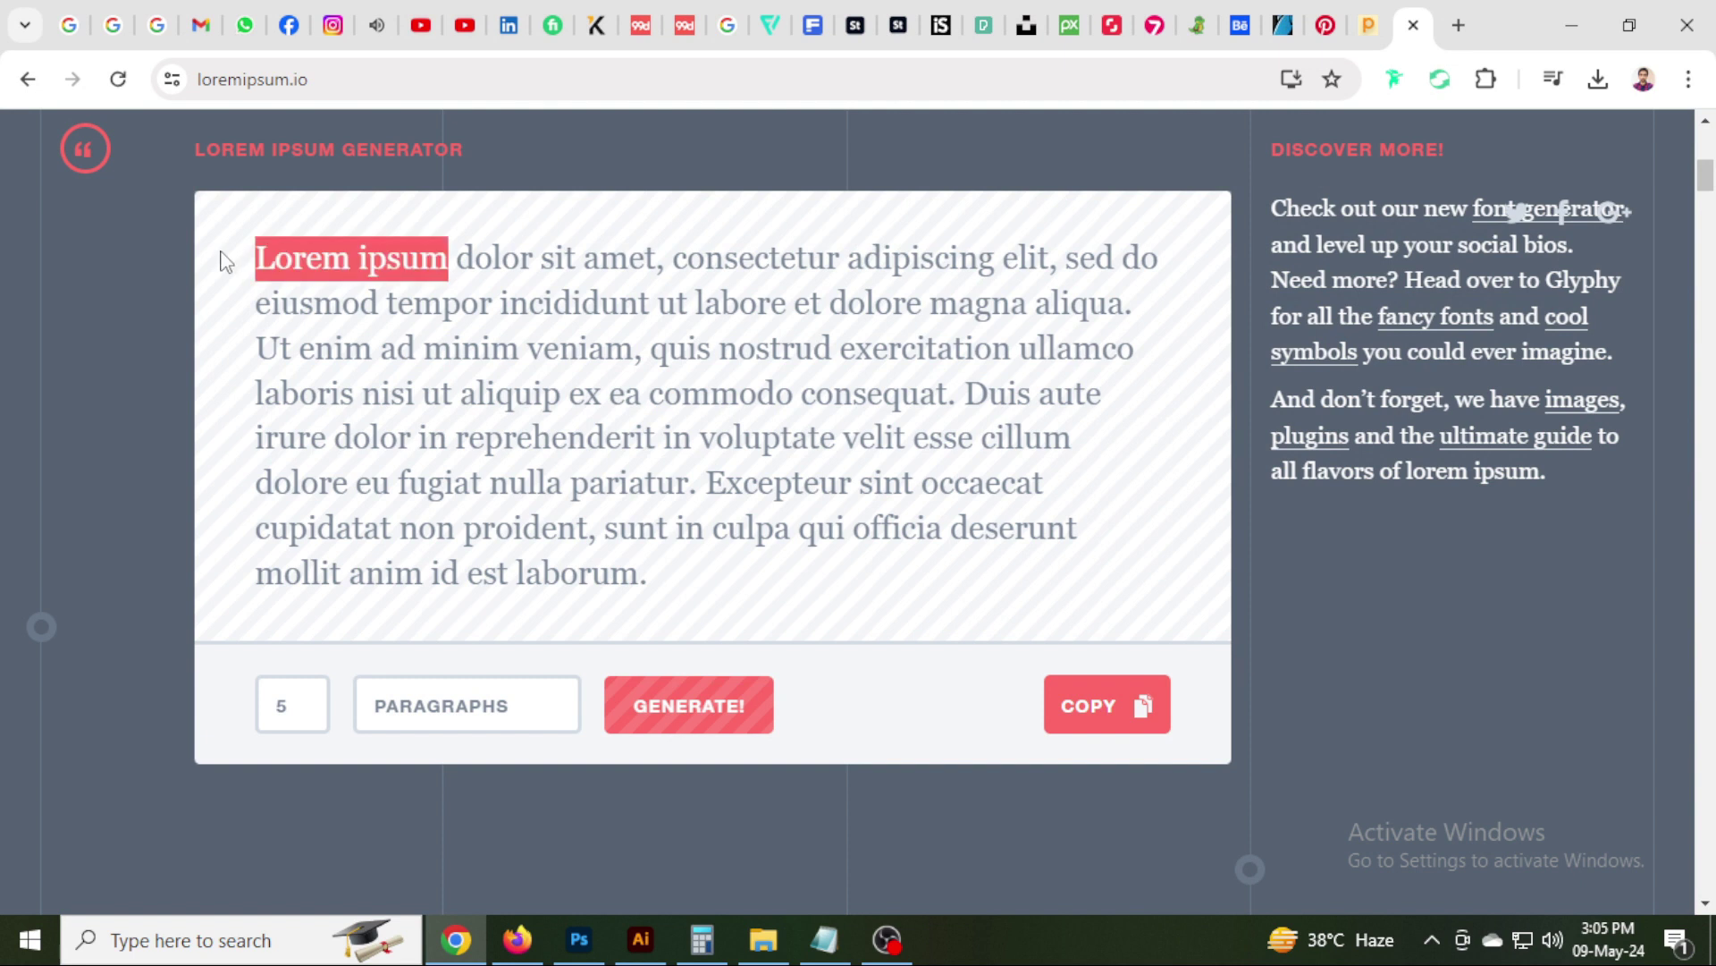
{"action": "left_click", "coordinate": [579, 939]}
Add a text layer below the bands containing the pasted 'Lorem ipsum'.
{"action": "scroll", "coordinate": [748, 587], "scroll_direction": "up", "scroll_amount": 2}
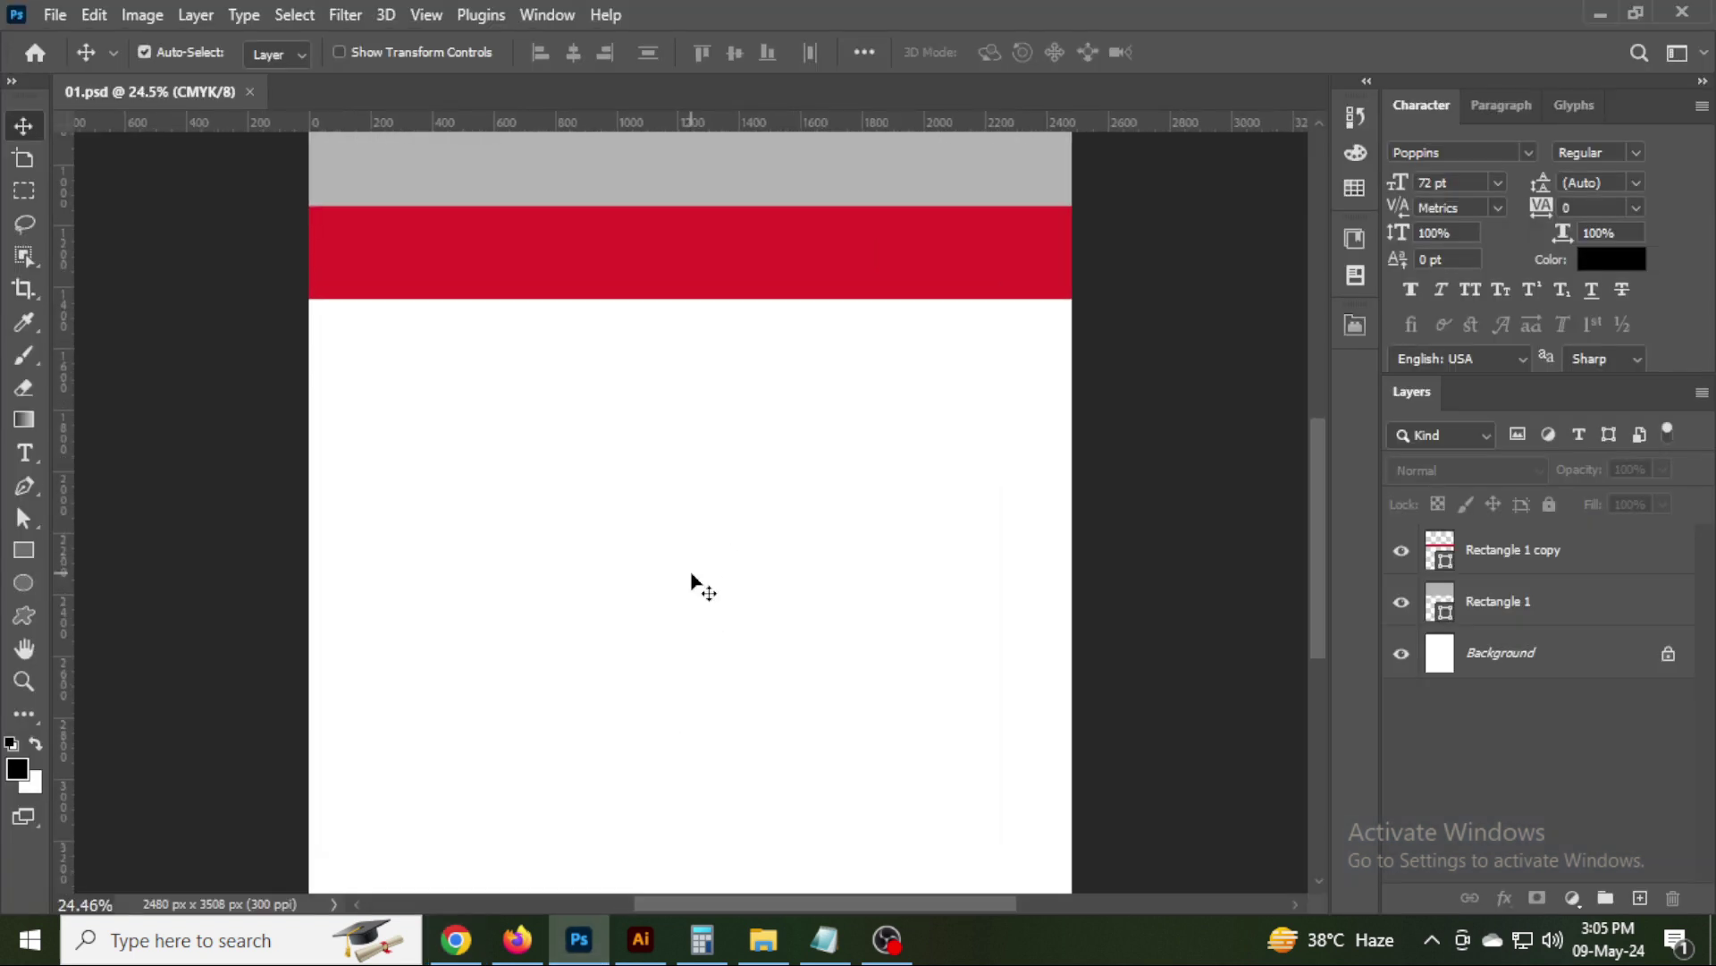
{"action": "key", "text": "t"}
{"action": "left_click", "coordinate": [612, 528]}
{"action": "key", "text": "ctrl+v"}
{"action": "left_click", "coordinate": [23, 125]}
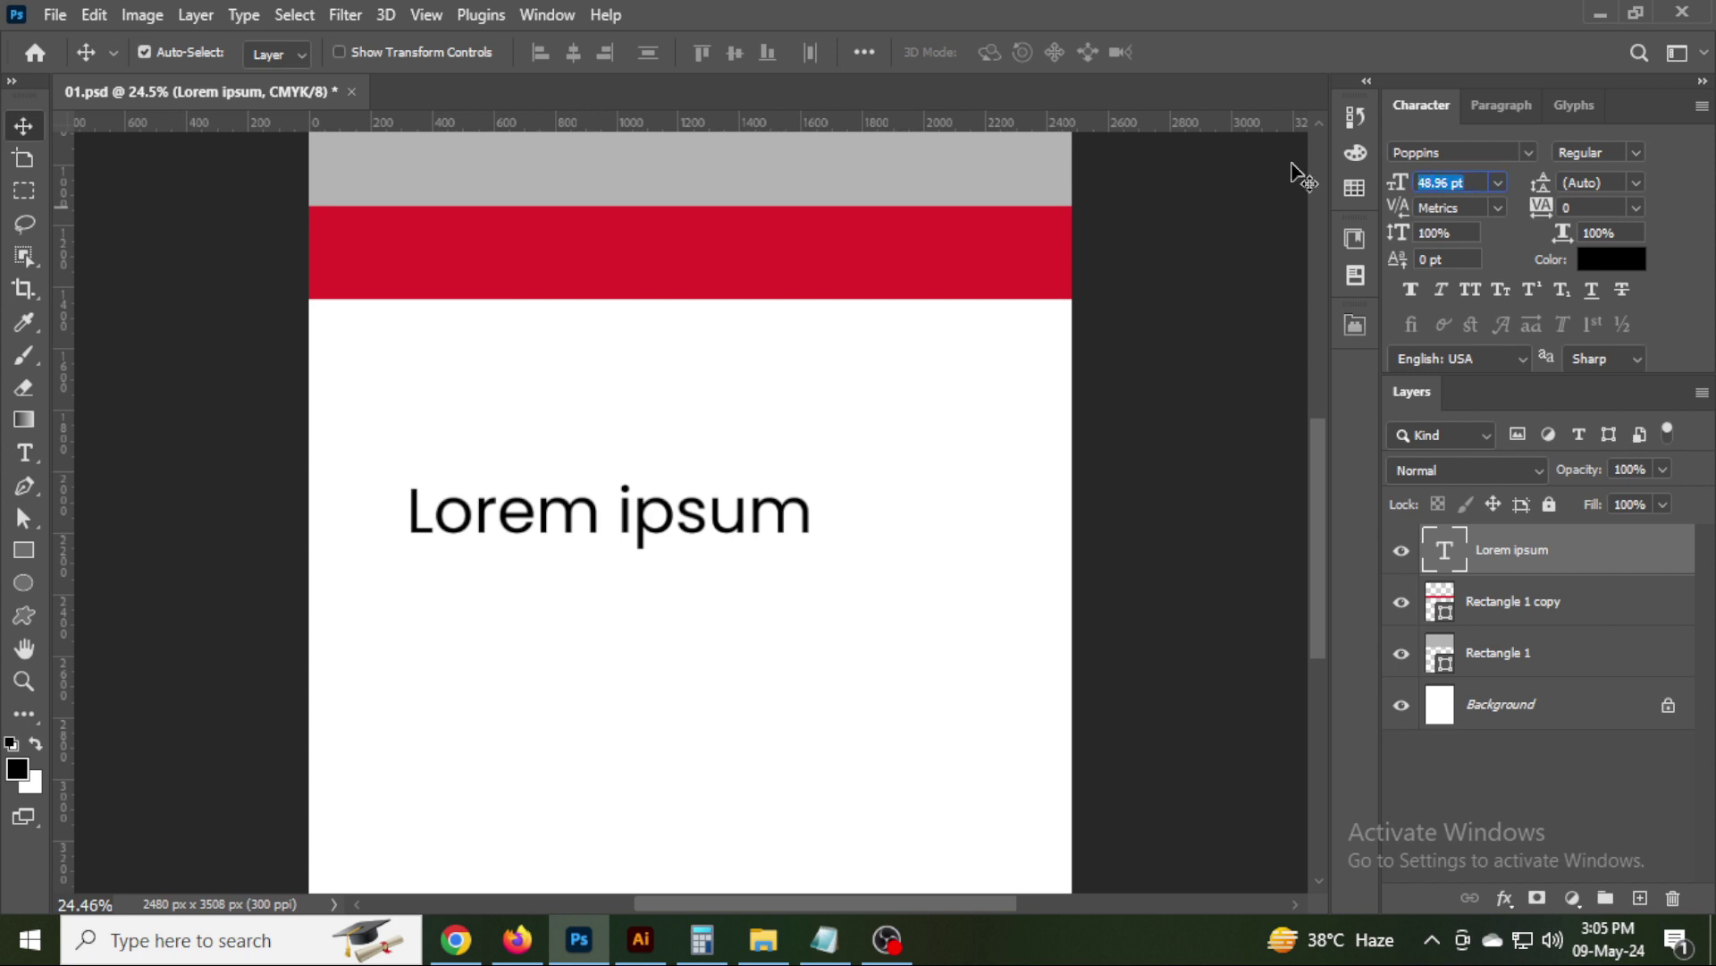
Set the heading to 30 pt, All Caps, Medium style.
{"action": "type", "text": "0"}
{"action": "key", "text": "Return"}
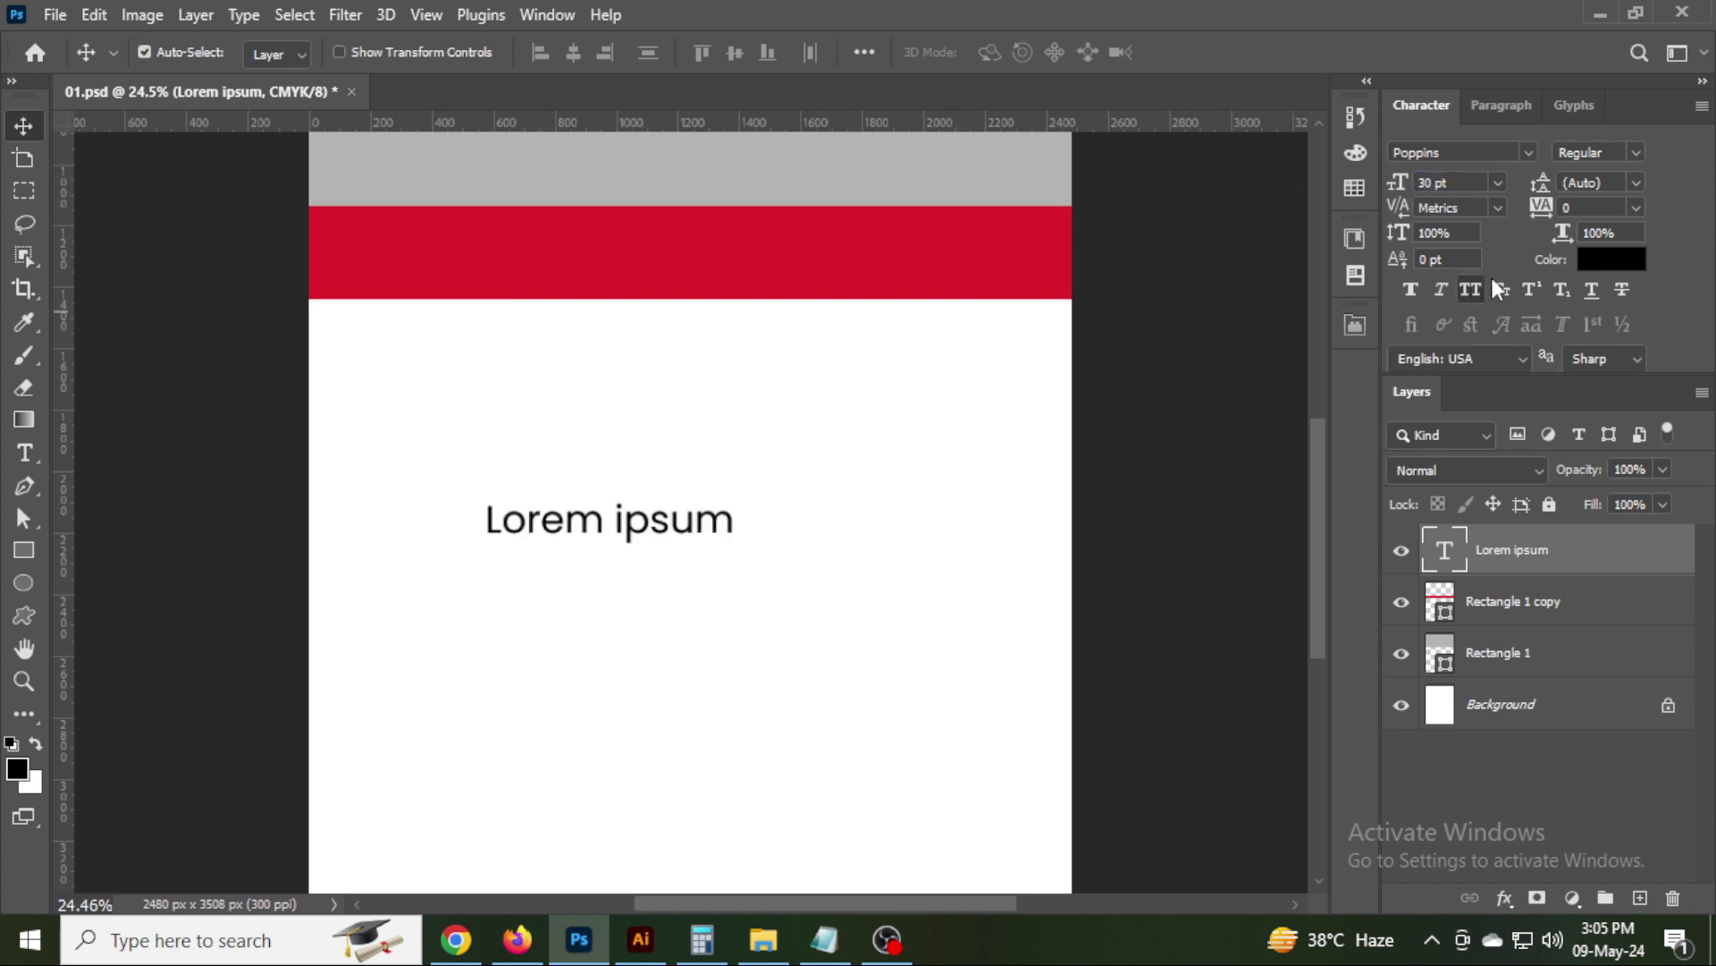
{"action": "left_click", "coordinate": [1470, 288]}
{"action": "left_click", "coordinate": [1632, 150]}
{"action": "left_click", "coordinate": [1551, 336]}
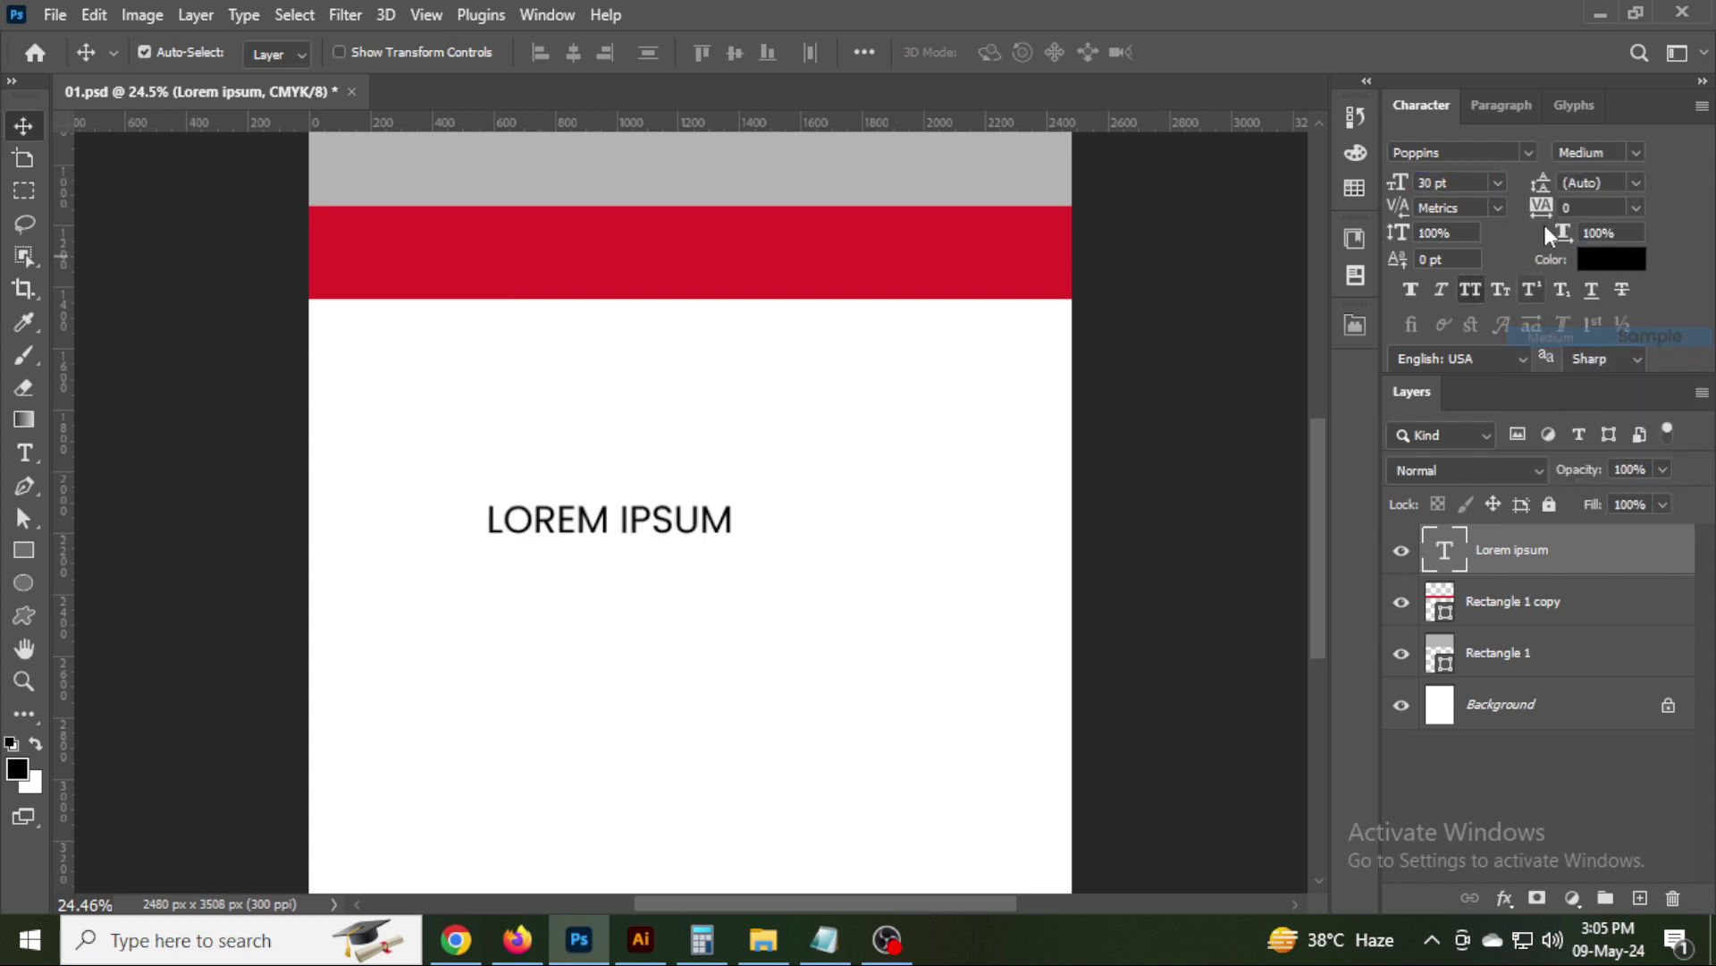
Preview several font families for the heading and settle on Amiri.
{"action": "left_click", "coordinate": [1532, 144]}
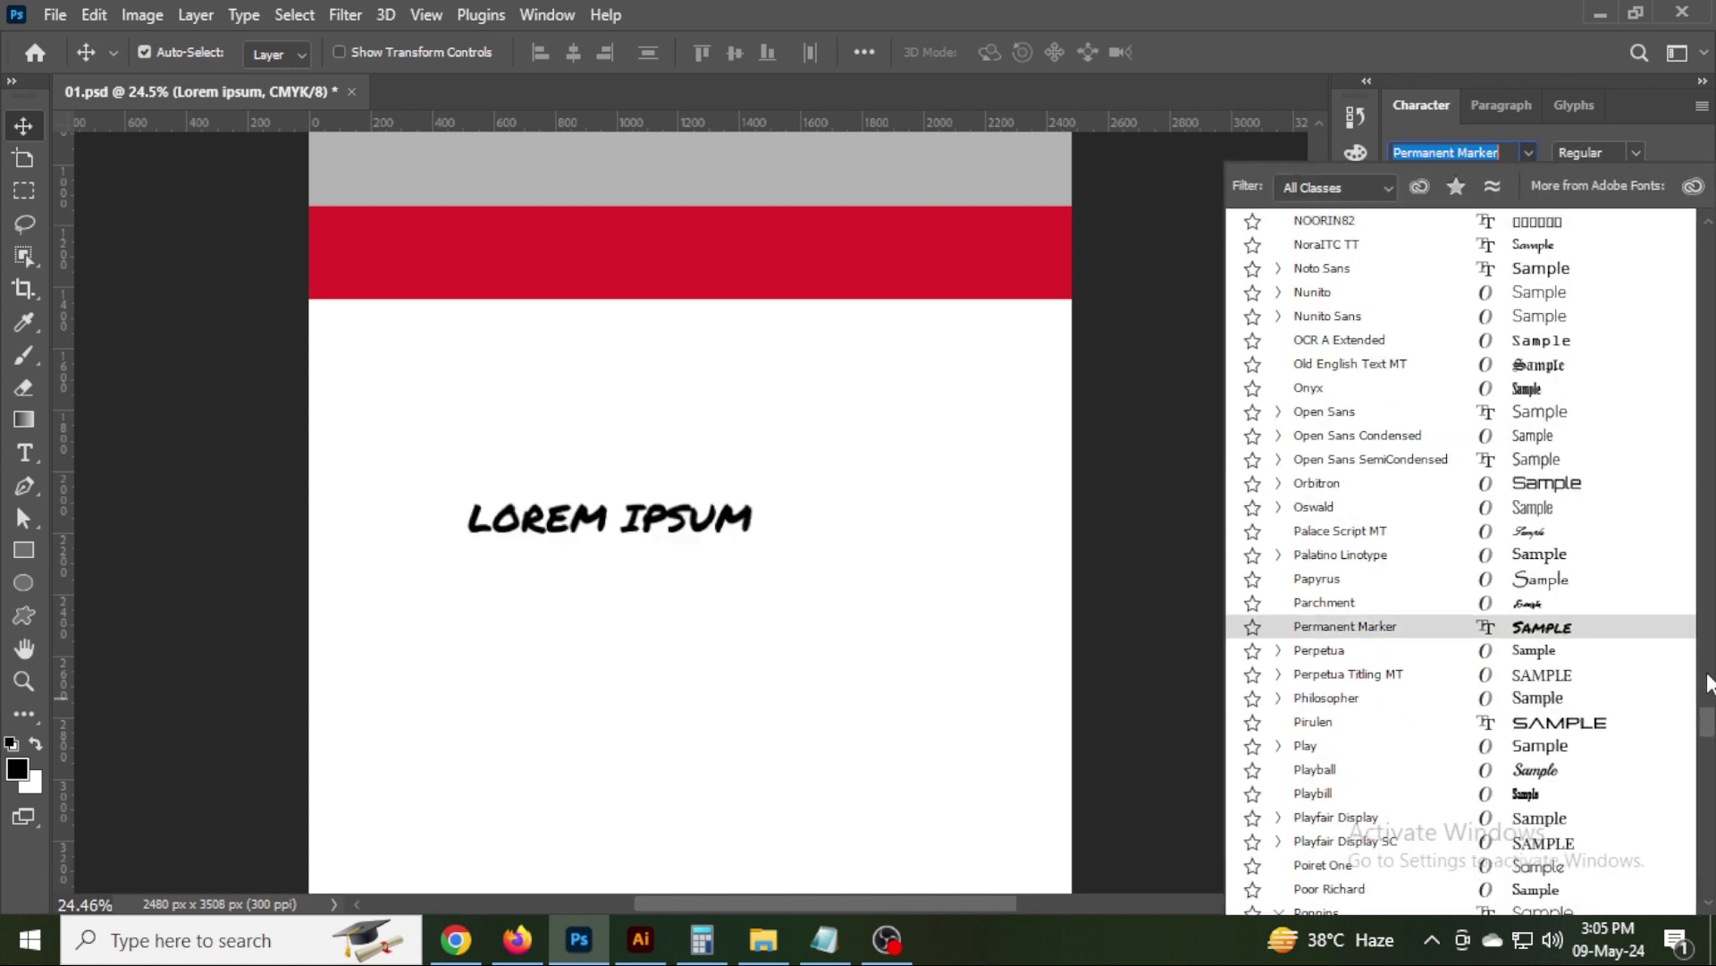
{"action": "scroll", "coordinate": [1417, 384], "scroll_direction": "up", "scroll_amount": 10}
{"action": "scroll", "coordinate": [1417, 384], "scroll_direction": "up", "scroll_amount": 10}
{"action": "scroll", "coordinate": [1417, 393], "scroll_direction": "up", "scroll_amount": 10}
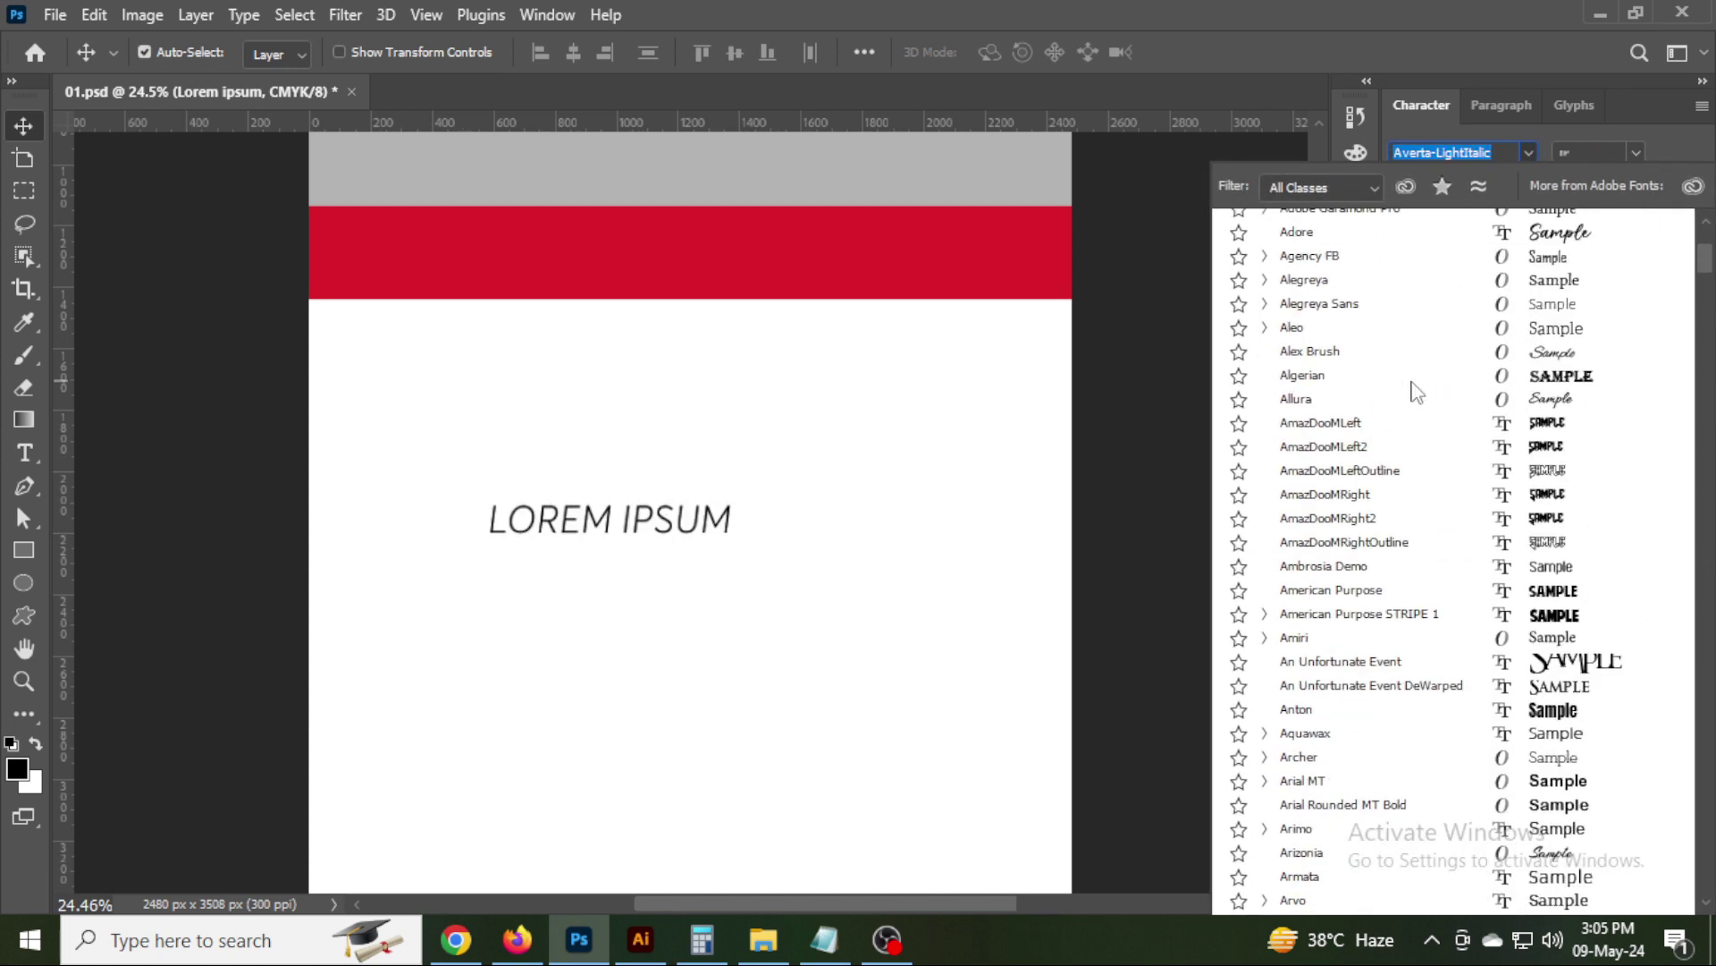
{"action": "scroll", "coordinate": [1417, 394], "scroll_direction": "up", "scroll_amount": 5}
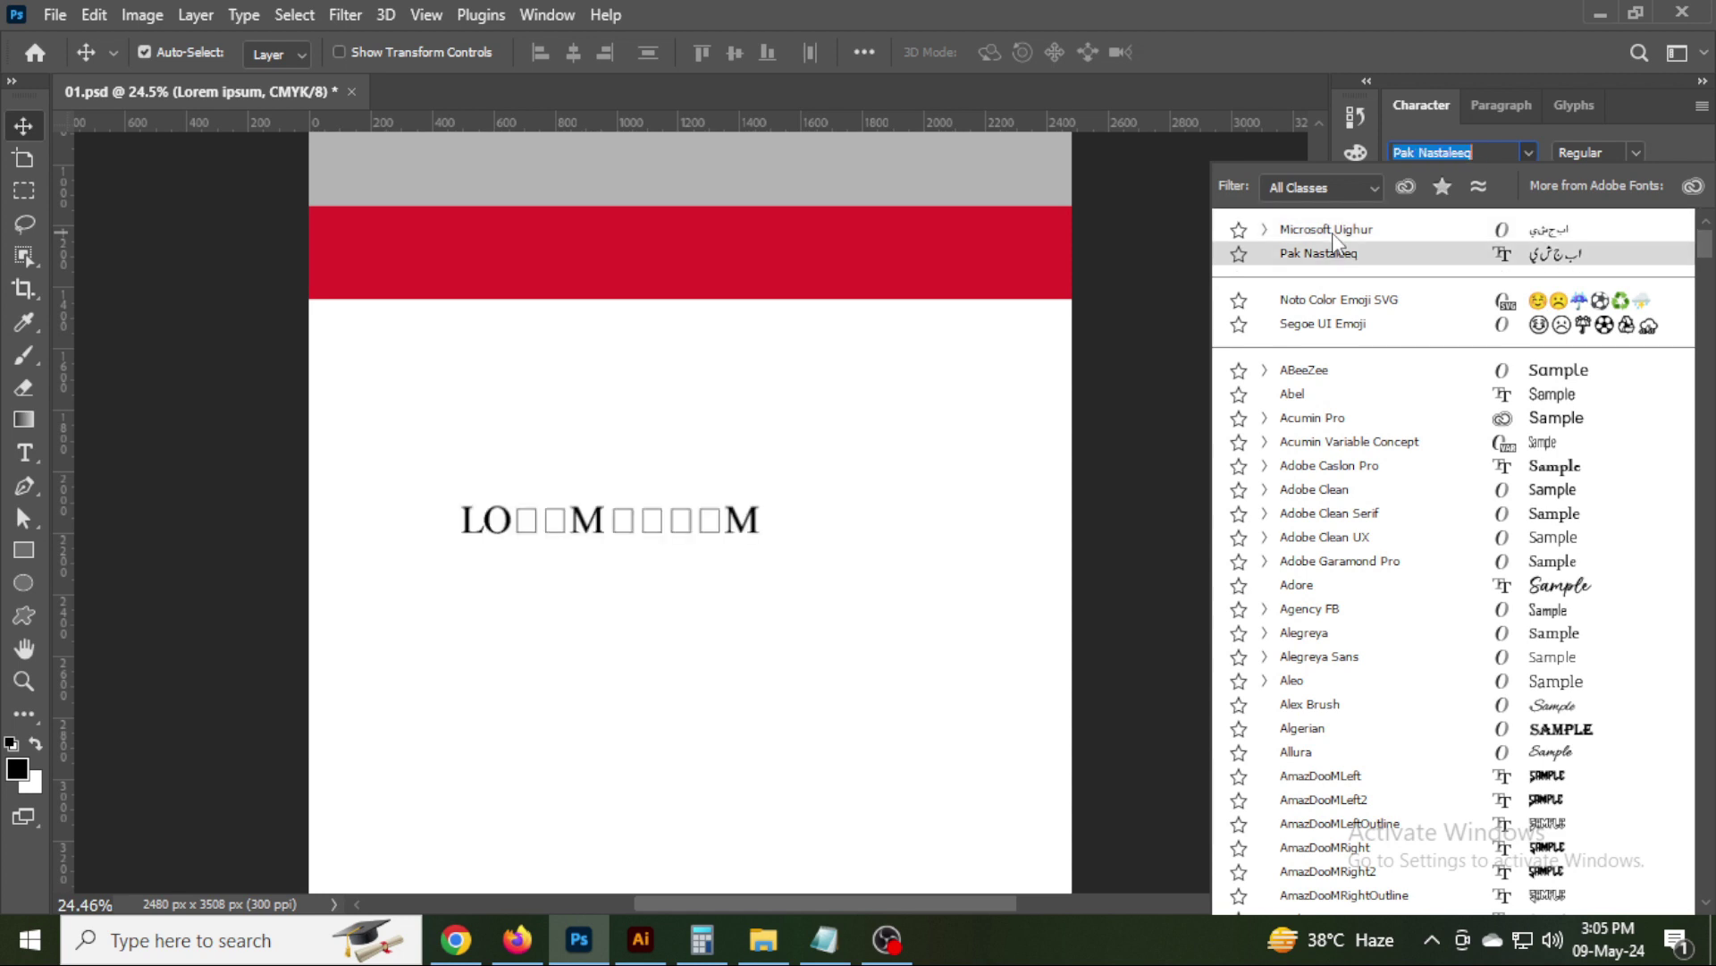
{"action": "key", "text": "Down"}
{"action": "key", "text": "Down"}
{"action": "key", "text": "Down"}
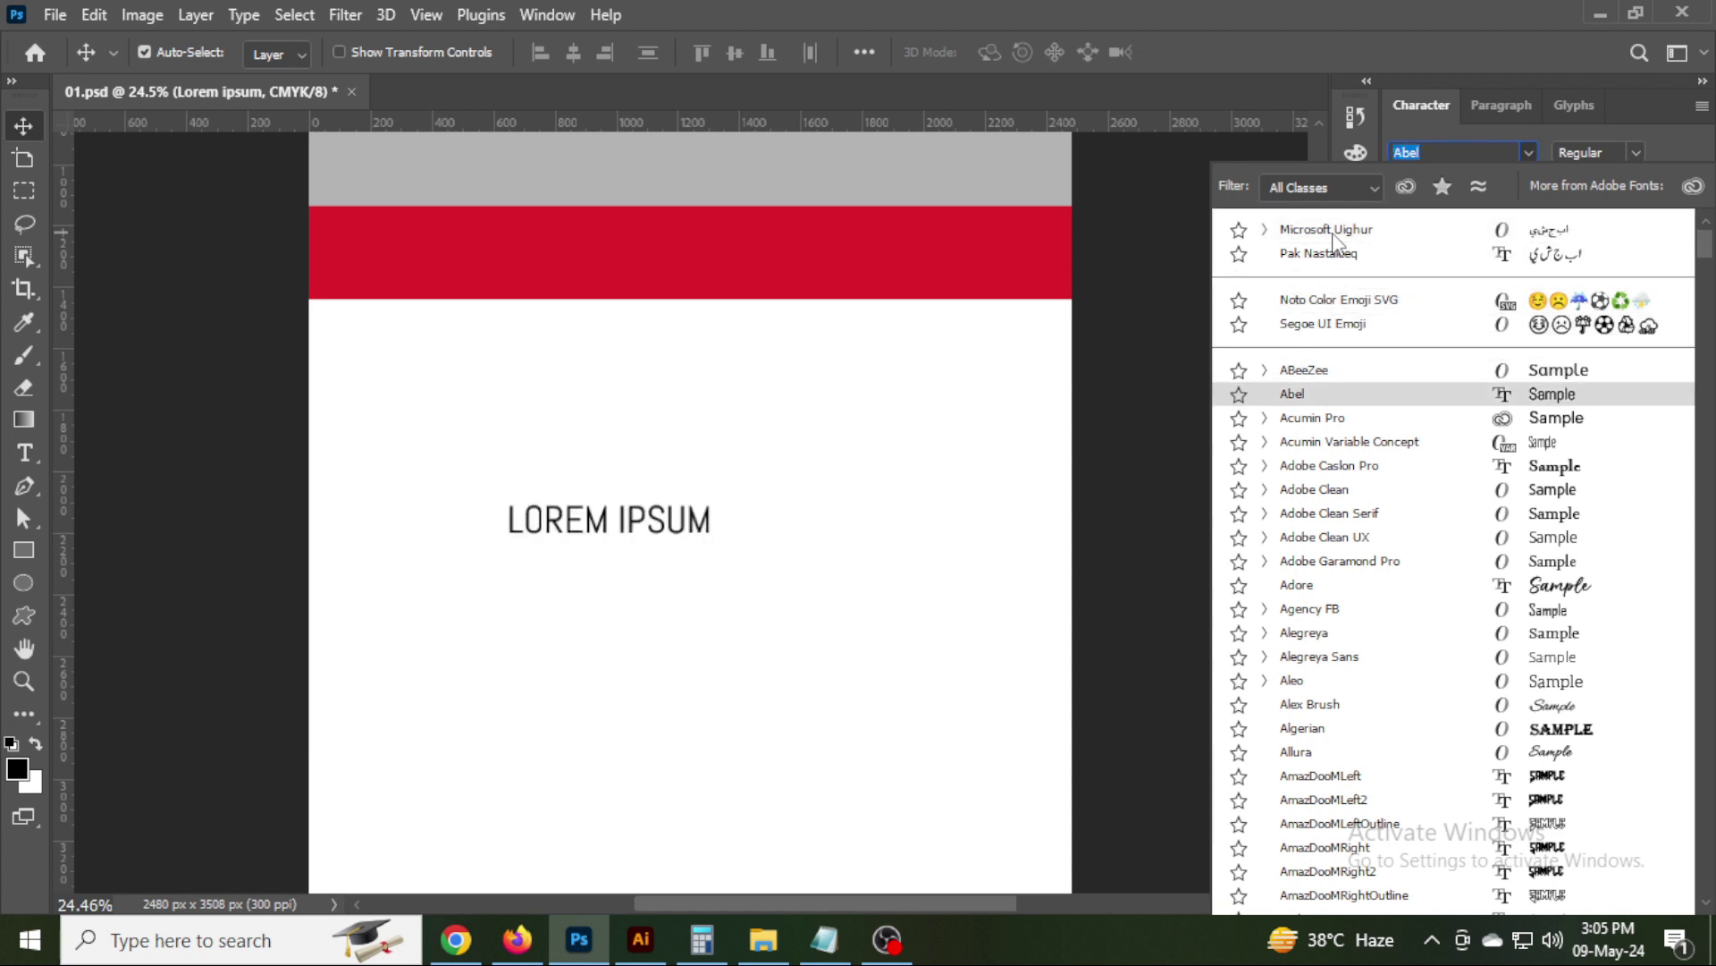
{"action": "key", "text": "Down"}
{"action": "key", "text": "Down"}
{"action": "key", "text": "Down"}
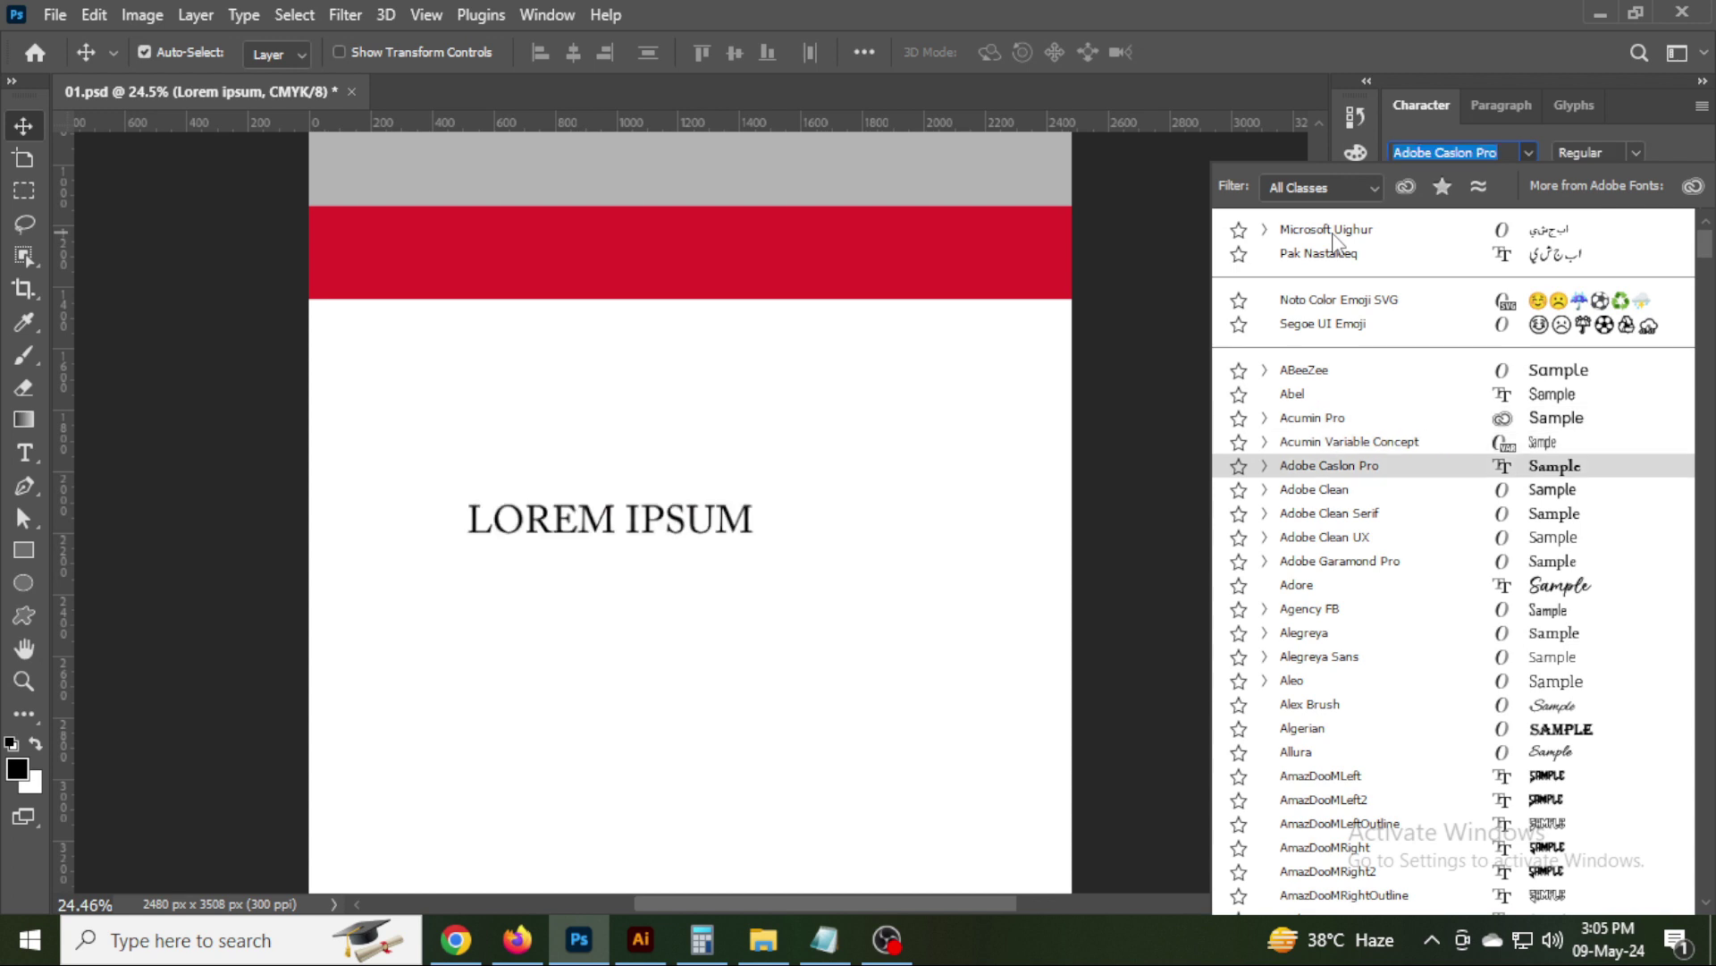
{"action": "key", "text": "Down"}
{"action": "key", "text": "Down"}
{"action": "key", "text": "Down"}
{"action": "key", "text": "Down"}
{"action": "key", "text": "Down"}
{"action": "key", "text": "Down"}
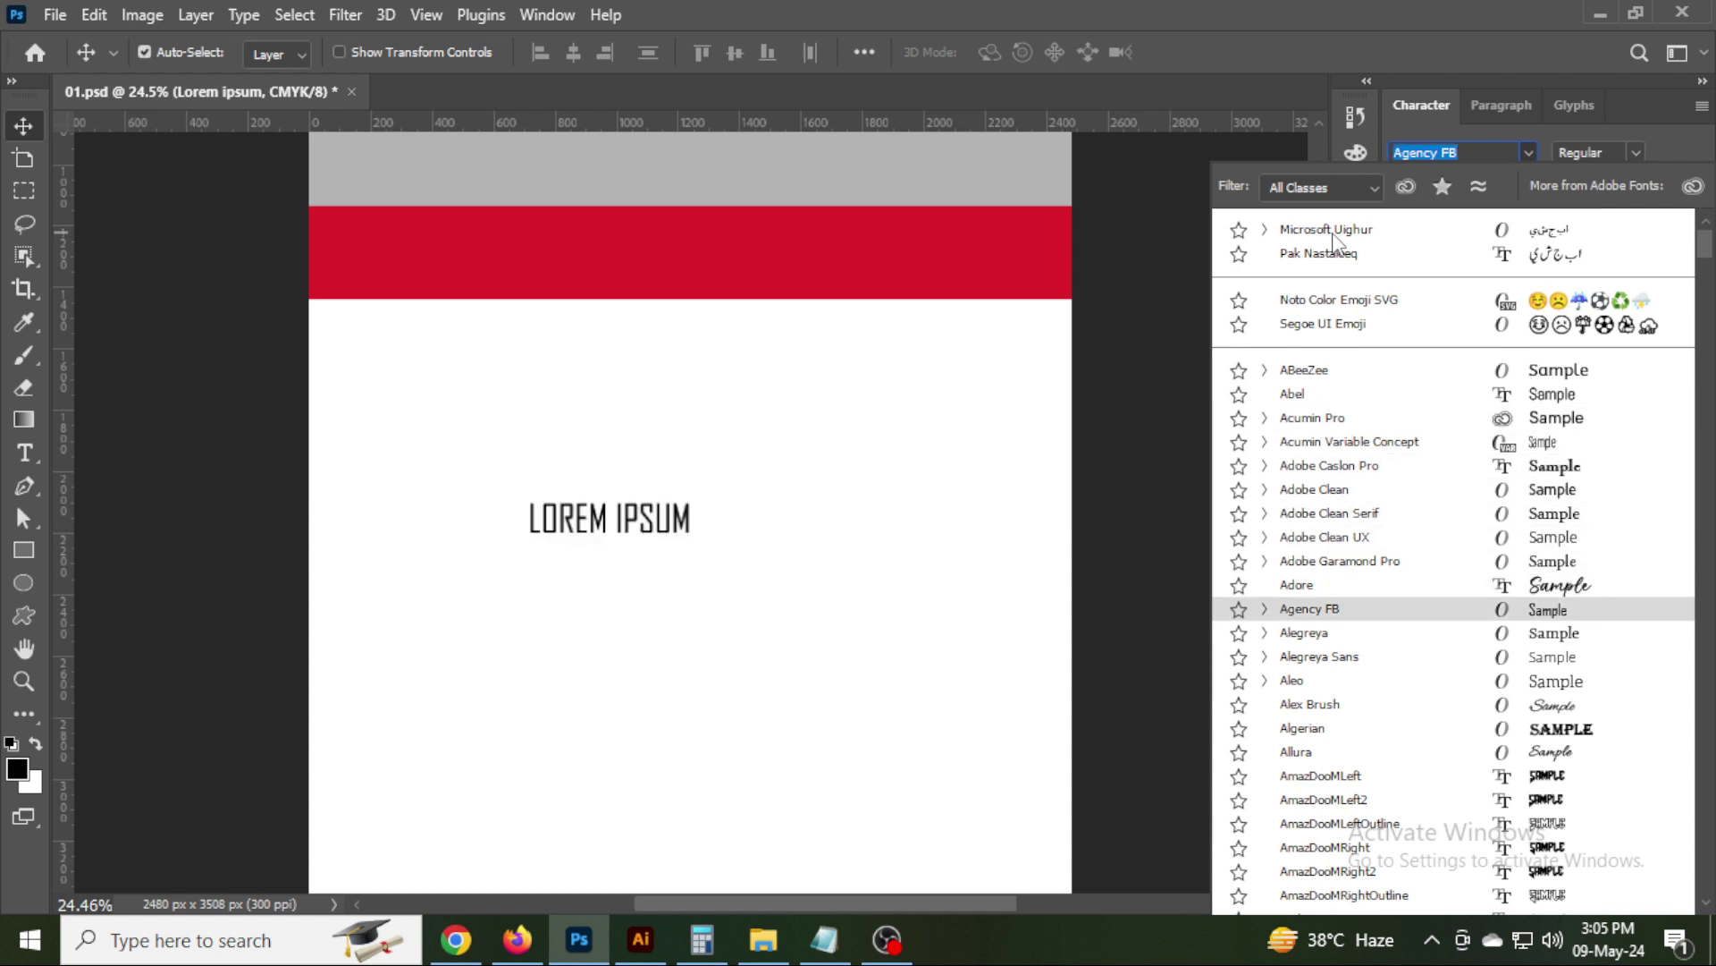
{"action": "key", "text": "Down"}
{"action": "key", "text": "Down"}
{"action": "key", "text": "Down"}
{"action": "key", "text": "Down"}
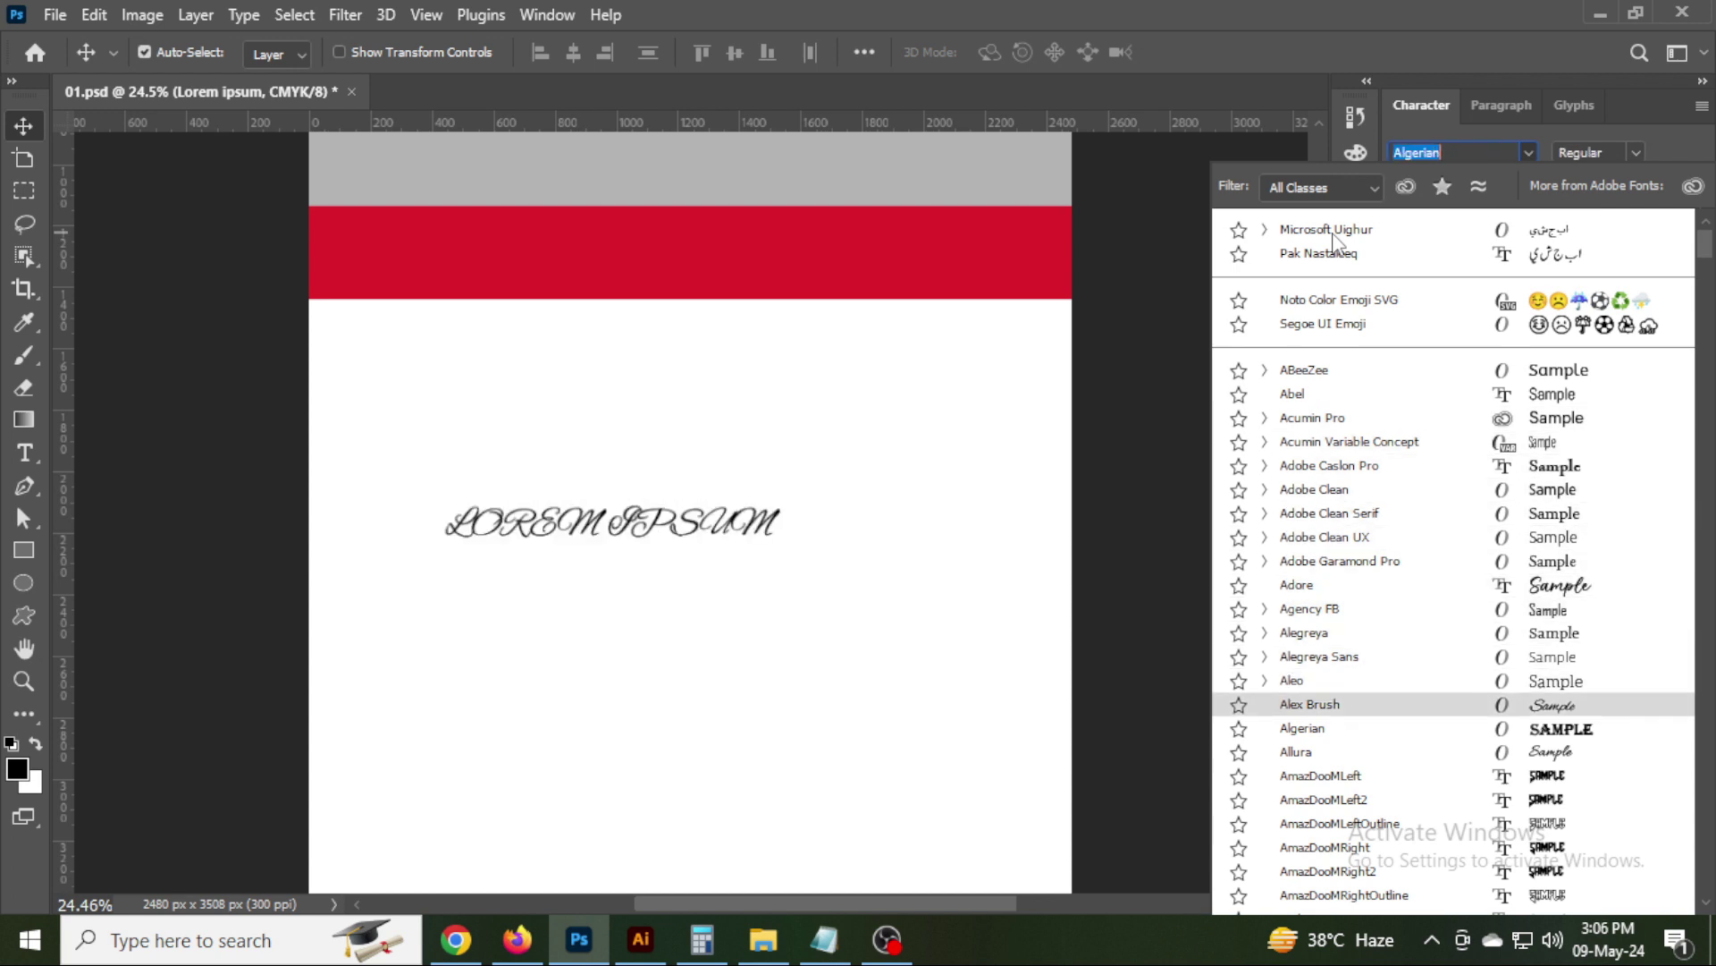
{"action": "key", "text": "Down"}
{"action": "key", "text": "Down"}
{"action": "key", "text": "Down"}
{"action": "key", "text": "Down"}
{"action": "key", "text": "Down"}
{"action": "key", "text": "Down"}
{"action": "key", "text": "Down"}
{"action": "key", "text": "Down"}
{"action": "key", "text": "Down"}
{"action": "key", "text": "Down"}
{"action": "key", "text": "Down"}
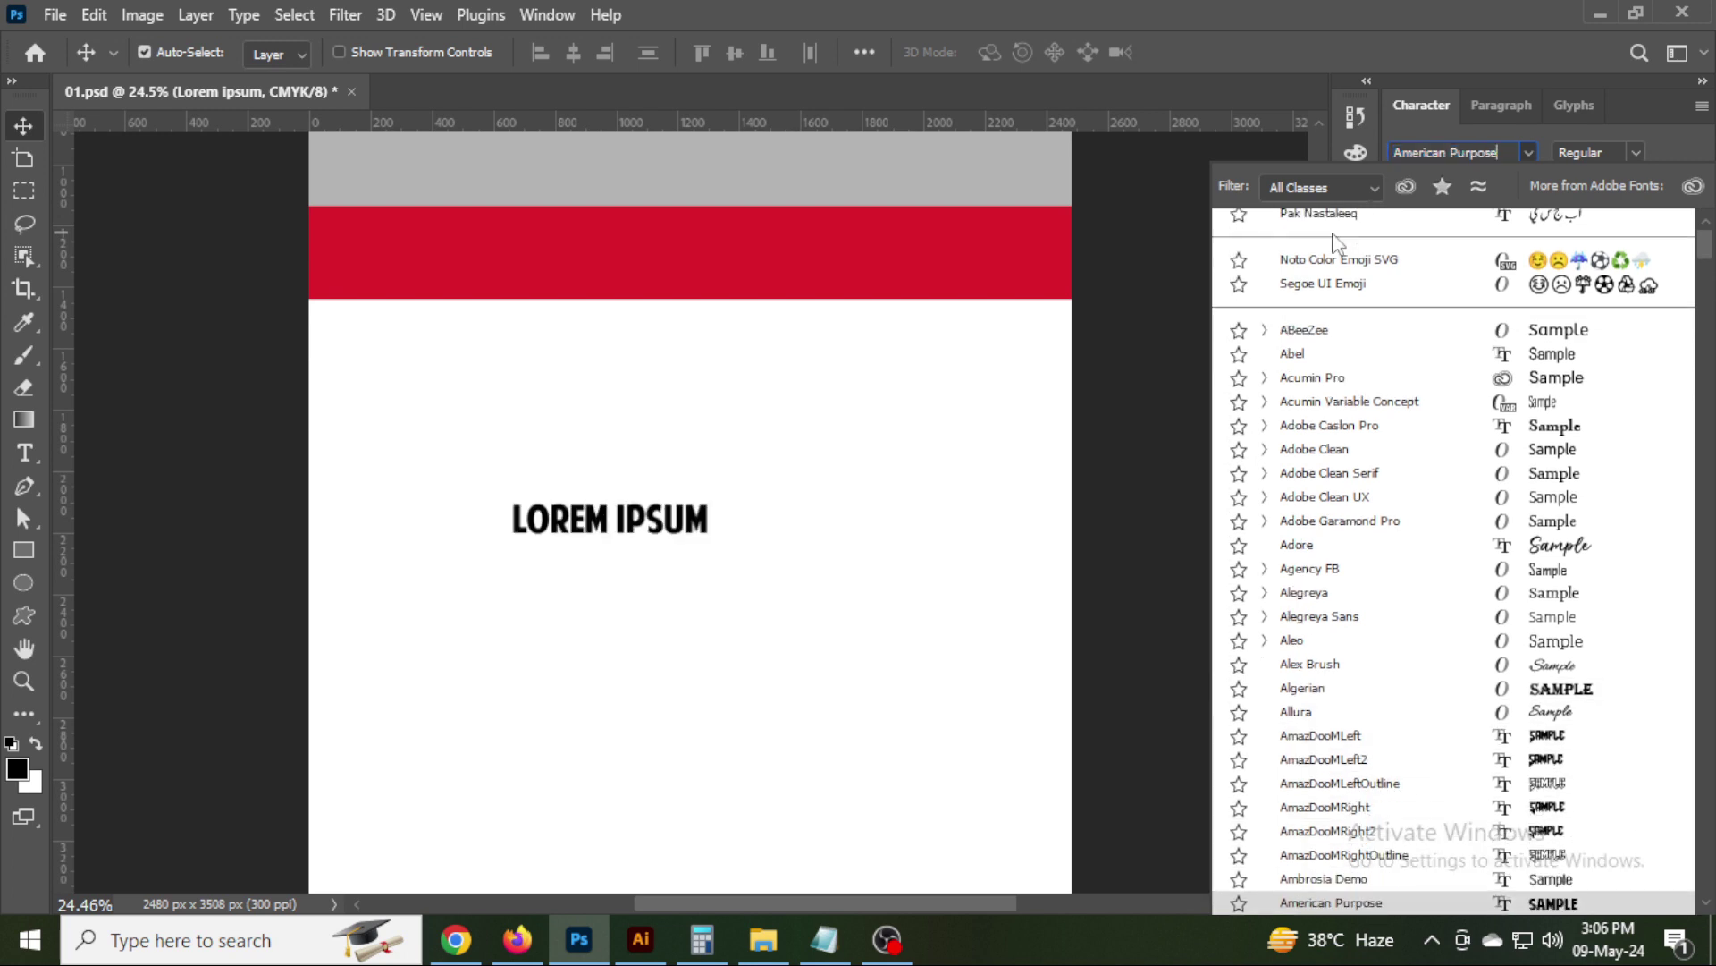
{"action": "key", "text": "Down"}
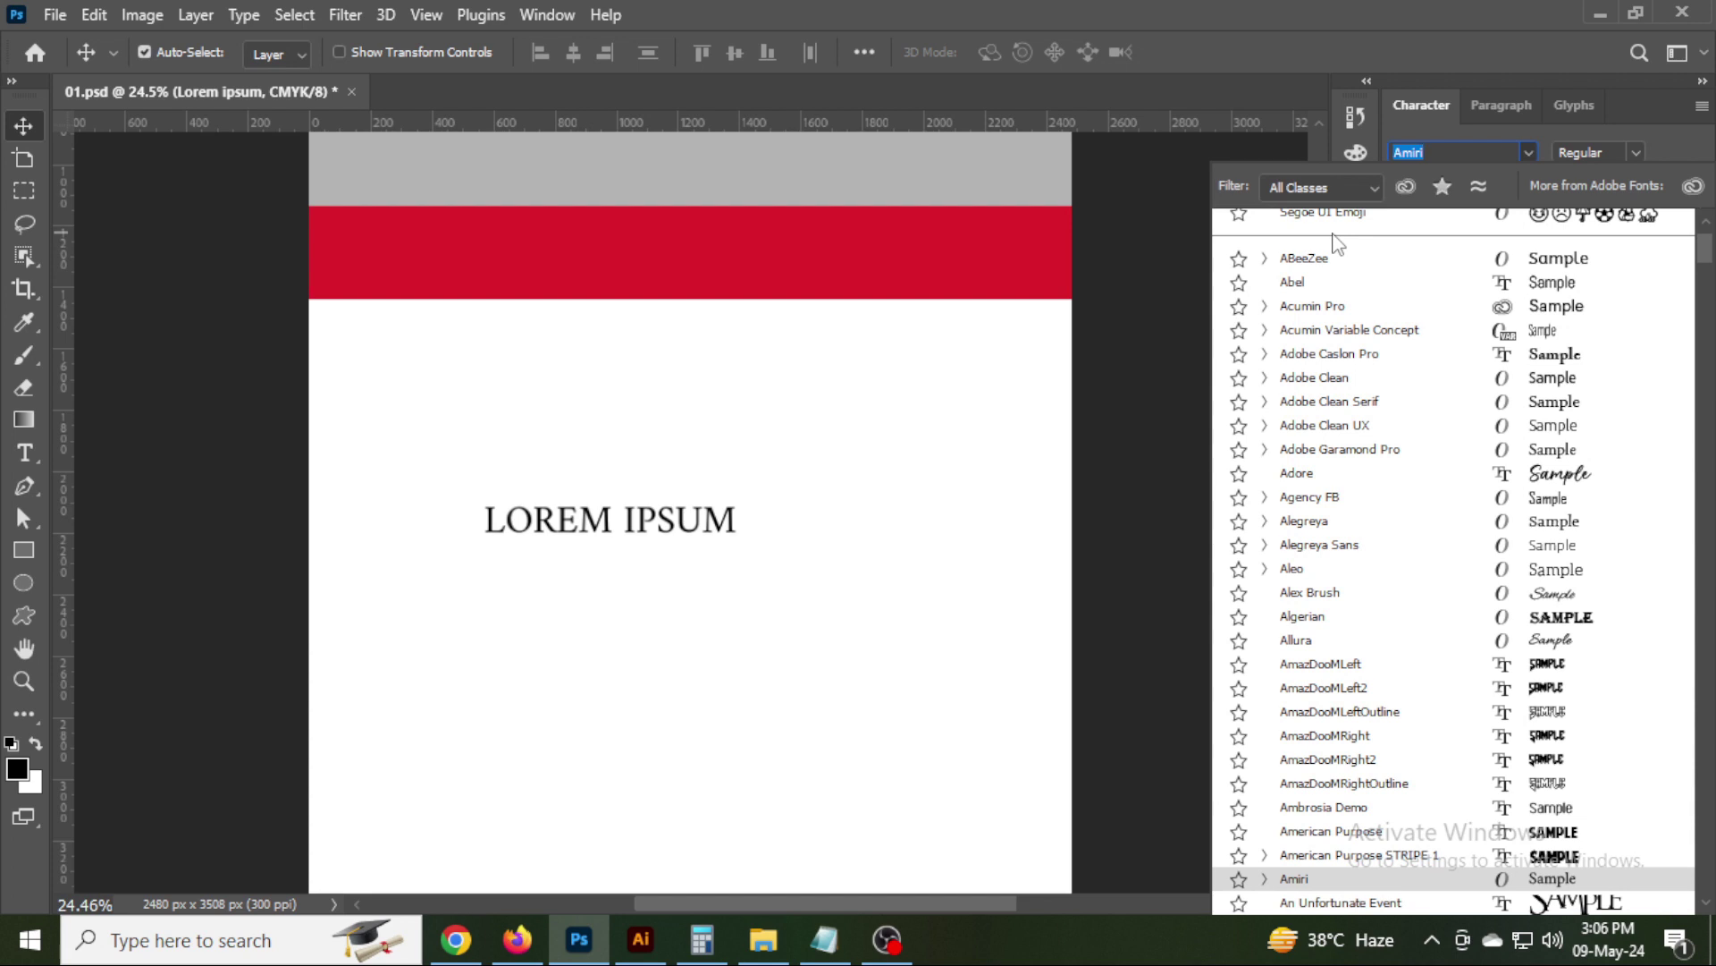
{"action": "key", "text": "Return"}
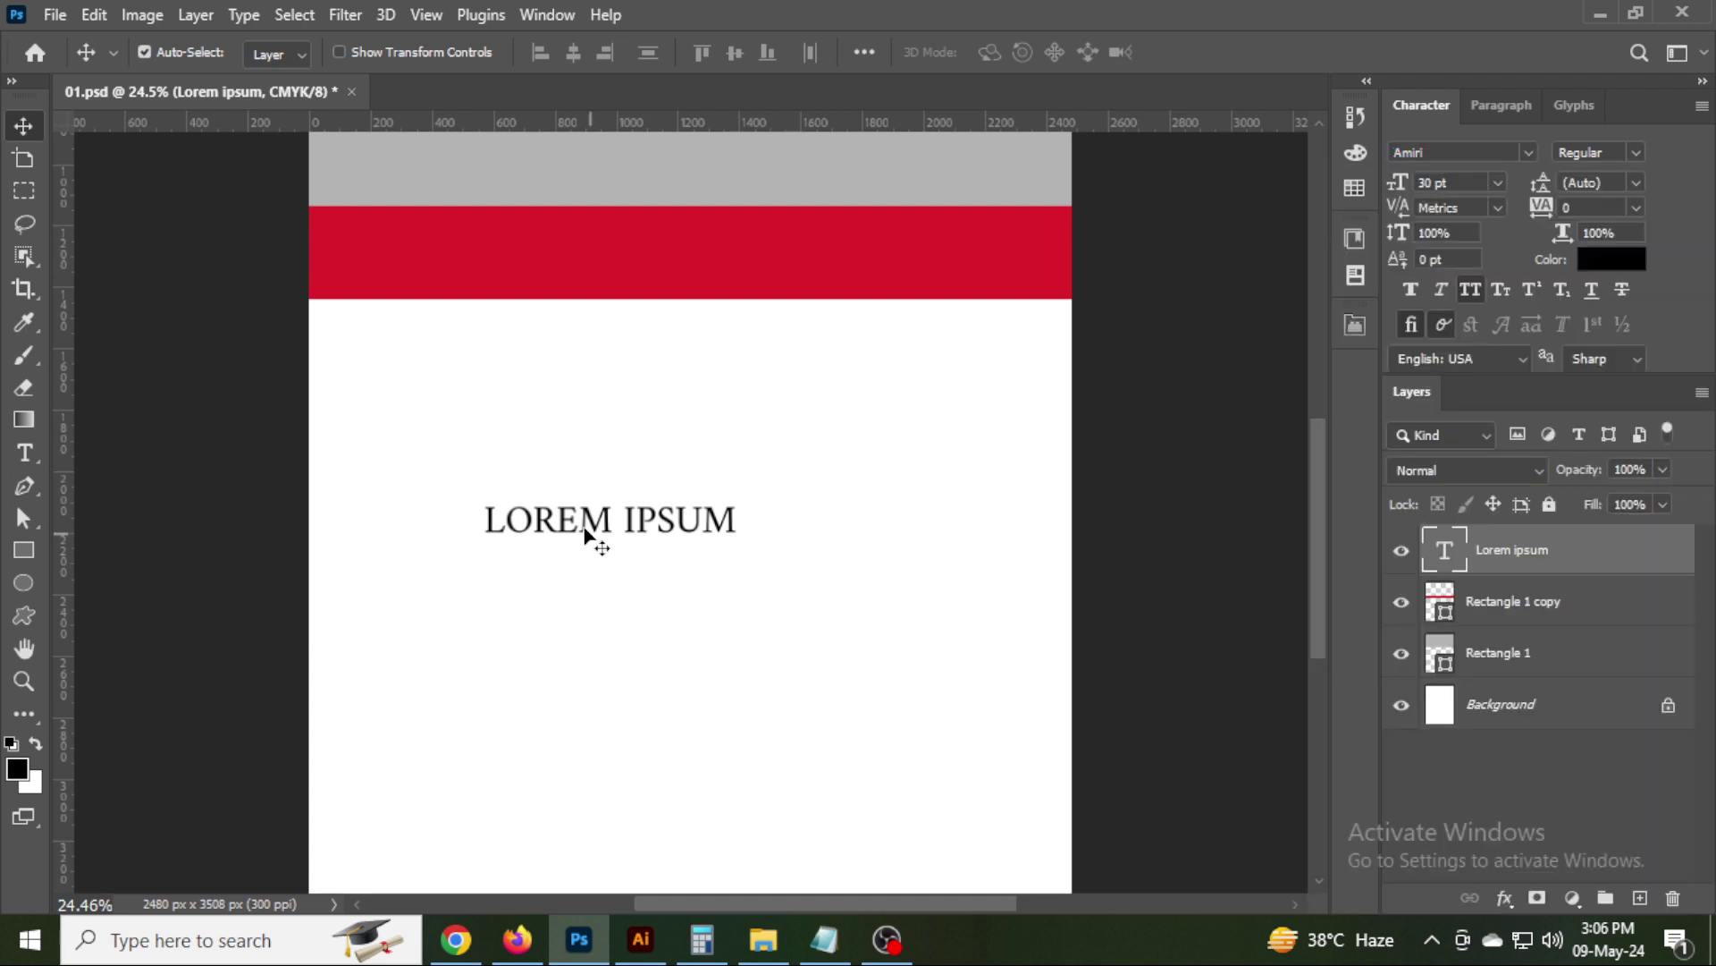
Move the LOREM IPSUM heading into the red band and colour it white.
{"action": "left_click_drag", "start_coordinate": [586, 534], "coordinate": [474, 266]}
{"action": "left_click", "coordinate": [1612, 259]}
{"action": "left_click", "coordinate": [694, 533]}
{"action": "key", "text": "Return"}
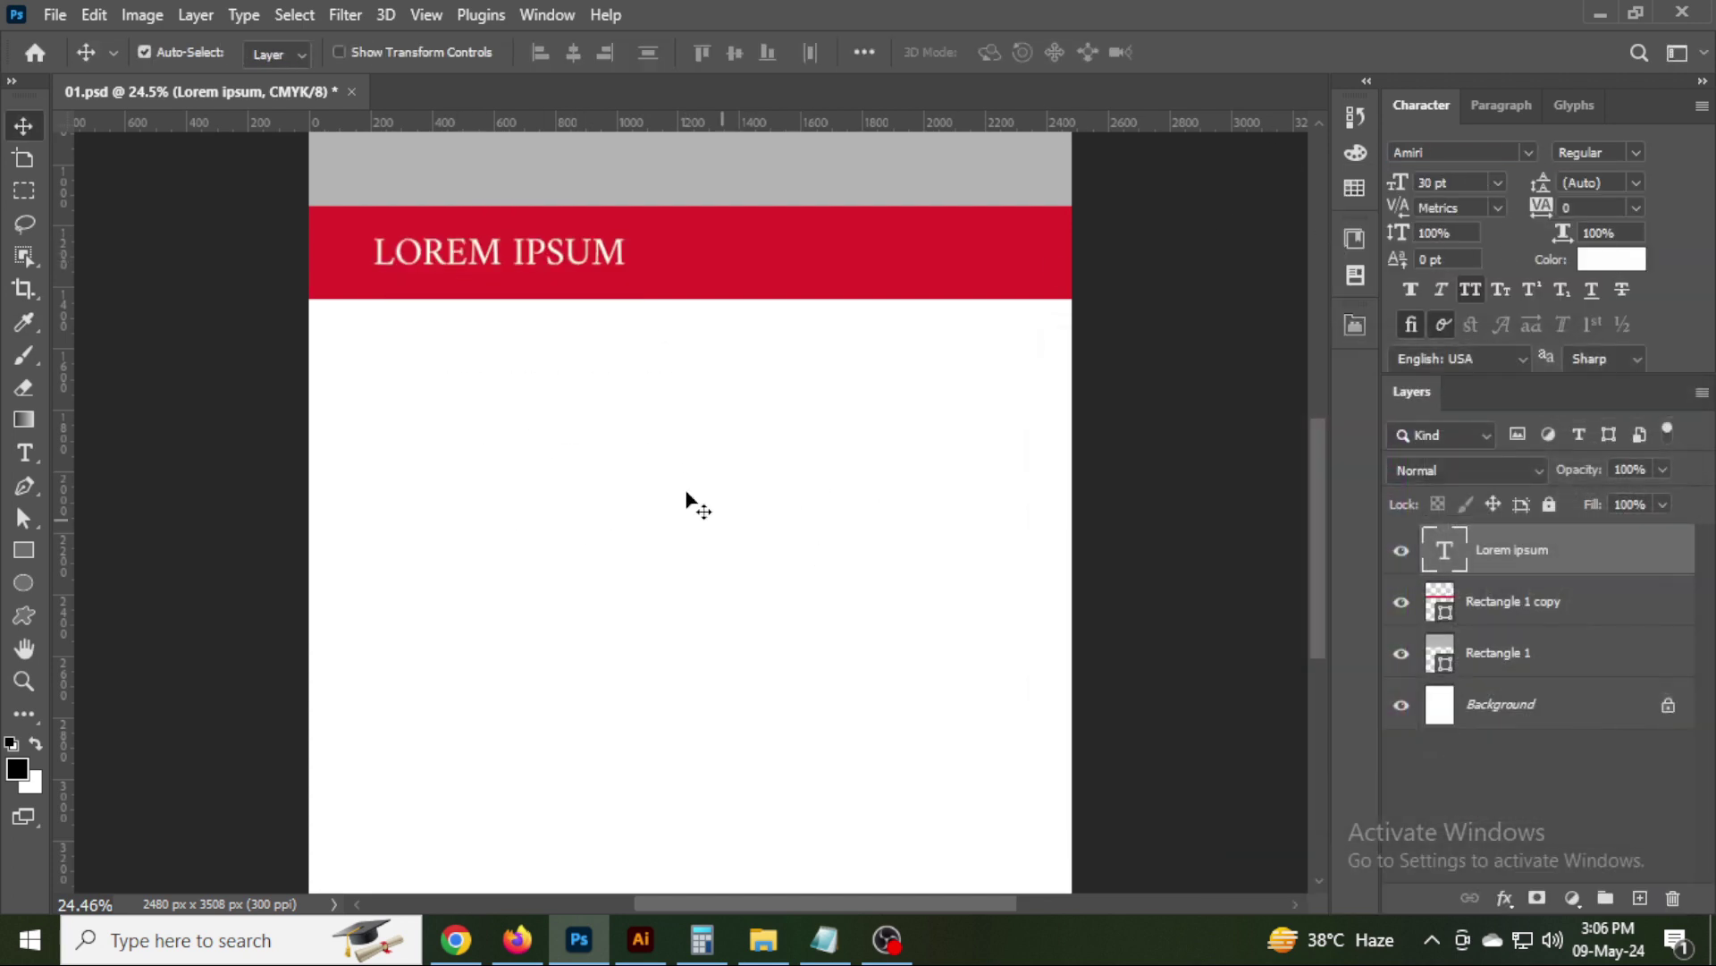
{"action": "scroll", "coordinate": [687, 494], "scroll_direction": "up", "scroll_amount": 5}
{"action": "scroll", "coordinate": [667, 310], "scroll_direction": "up", "scroll_amount": 3}
Extend the heading to repeat LOREM IPSUM three times, separated by dashes.
{"action": "key", "text": "t"}
{"action": "left_click", "coordinate": [754, 413]}
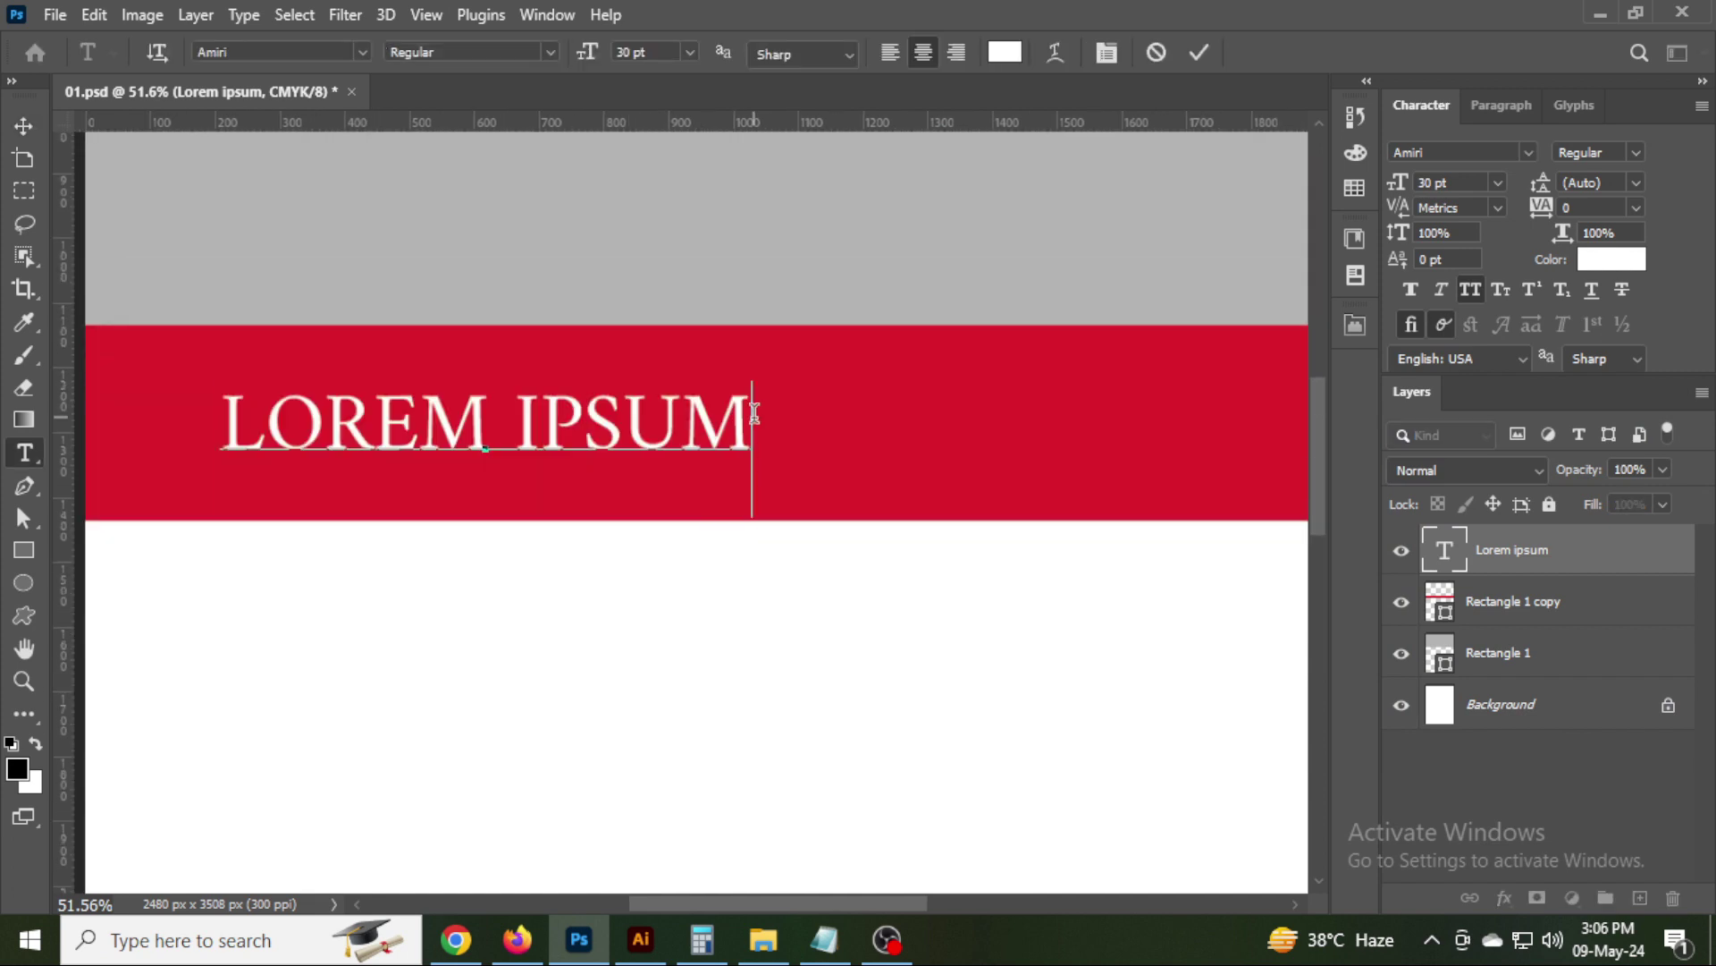
{"action": "type", "text": "-"}
{"action": "type", "text": "LOREM IPSUM"}
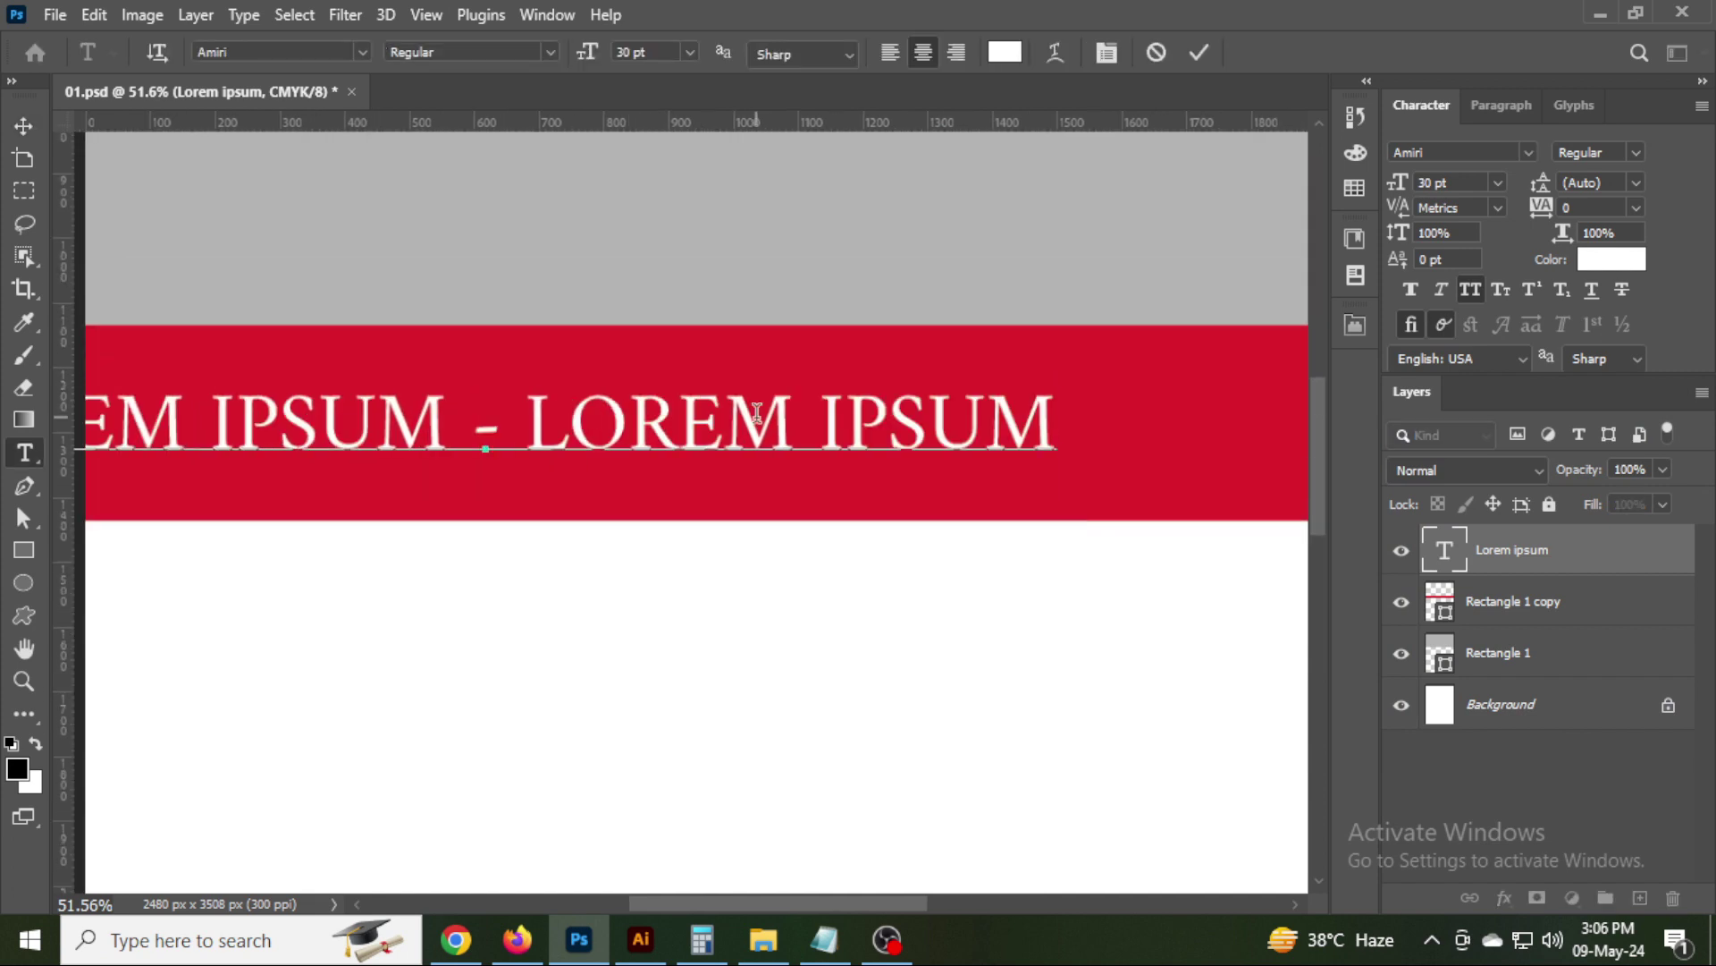
{"action": "type", "text": "-"}
{"action": "key", "text": "ctrl+v"}
{"action": "key", "text": "ctrl+Return"}
{"action": "key", "text": "v"}
Centre the heading horizontally on the page and set it to 25 pt.
{"action": "key", "text": "ctrl+0"}
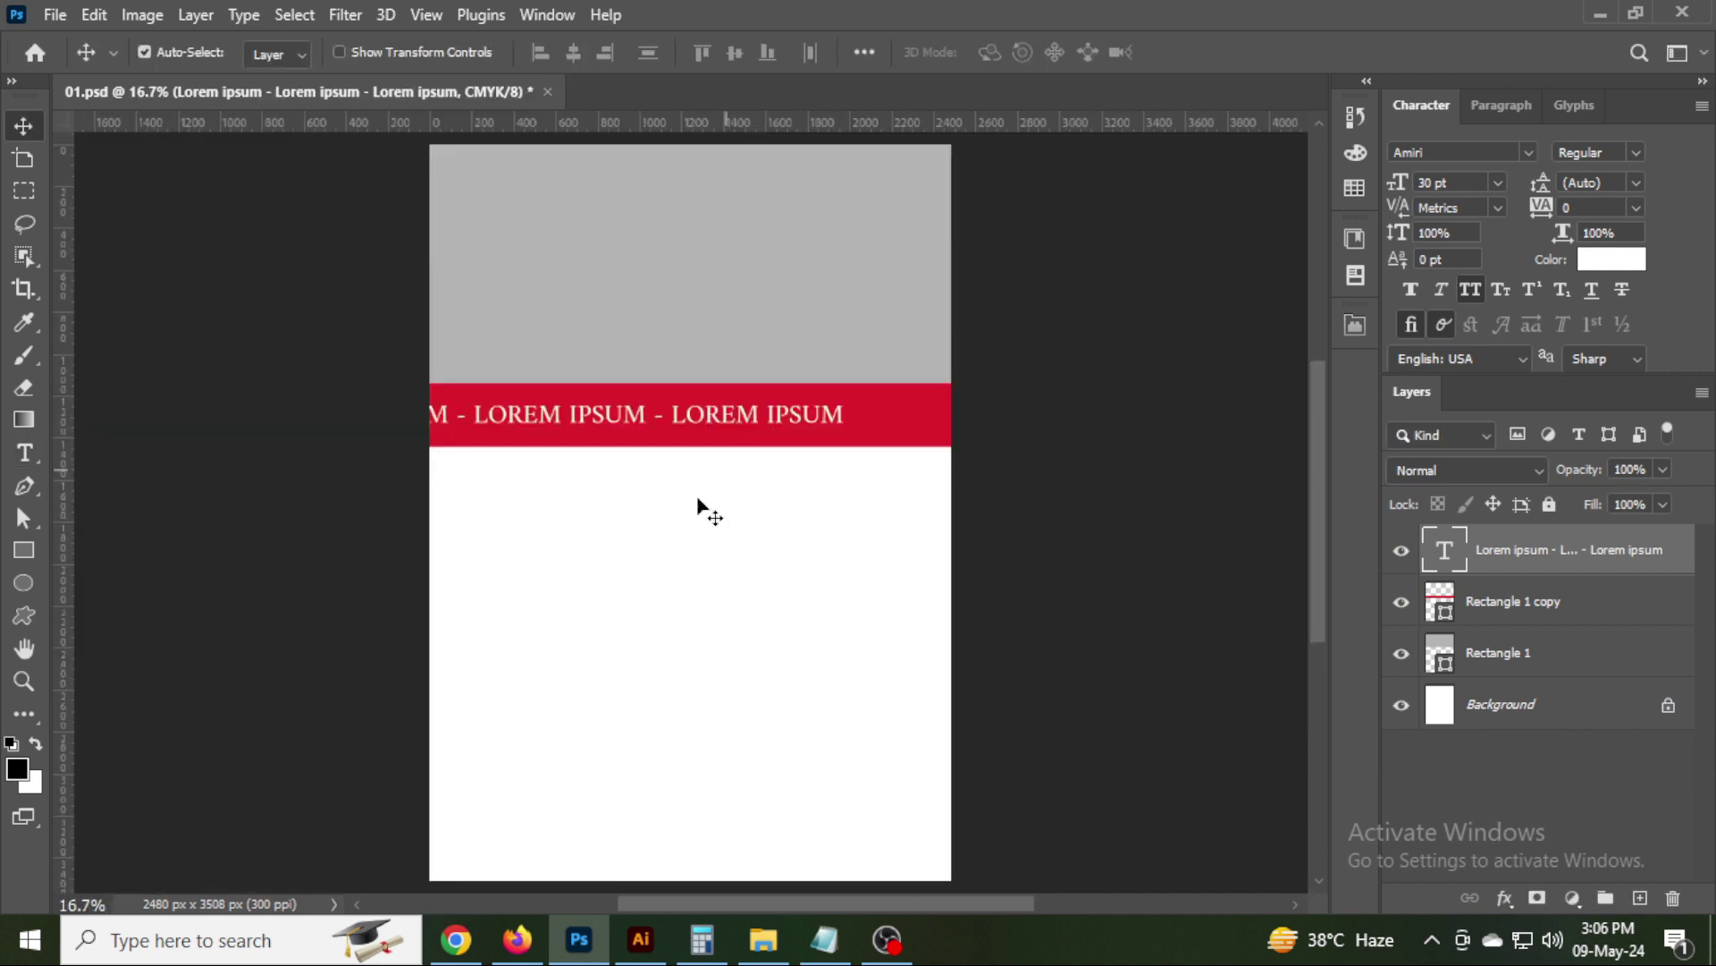
{"action": "key", "text": "ctrl+a"}
{"action": "left_click", "coordinate": [573, 54]}
{"action": "key", "text": "ctrl+d"}
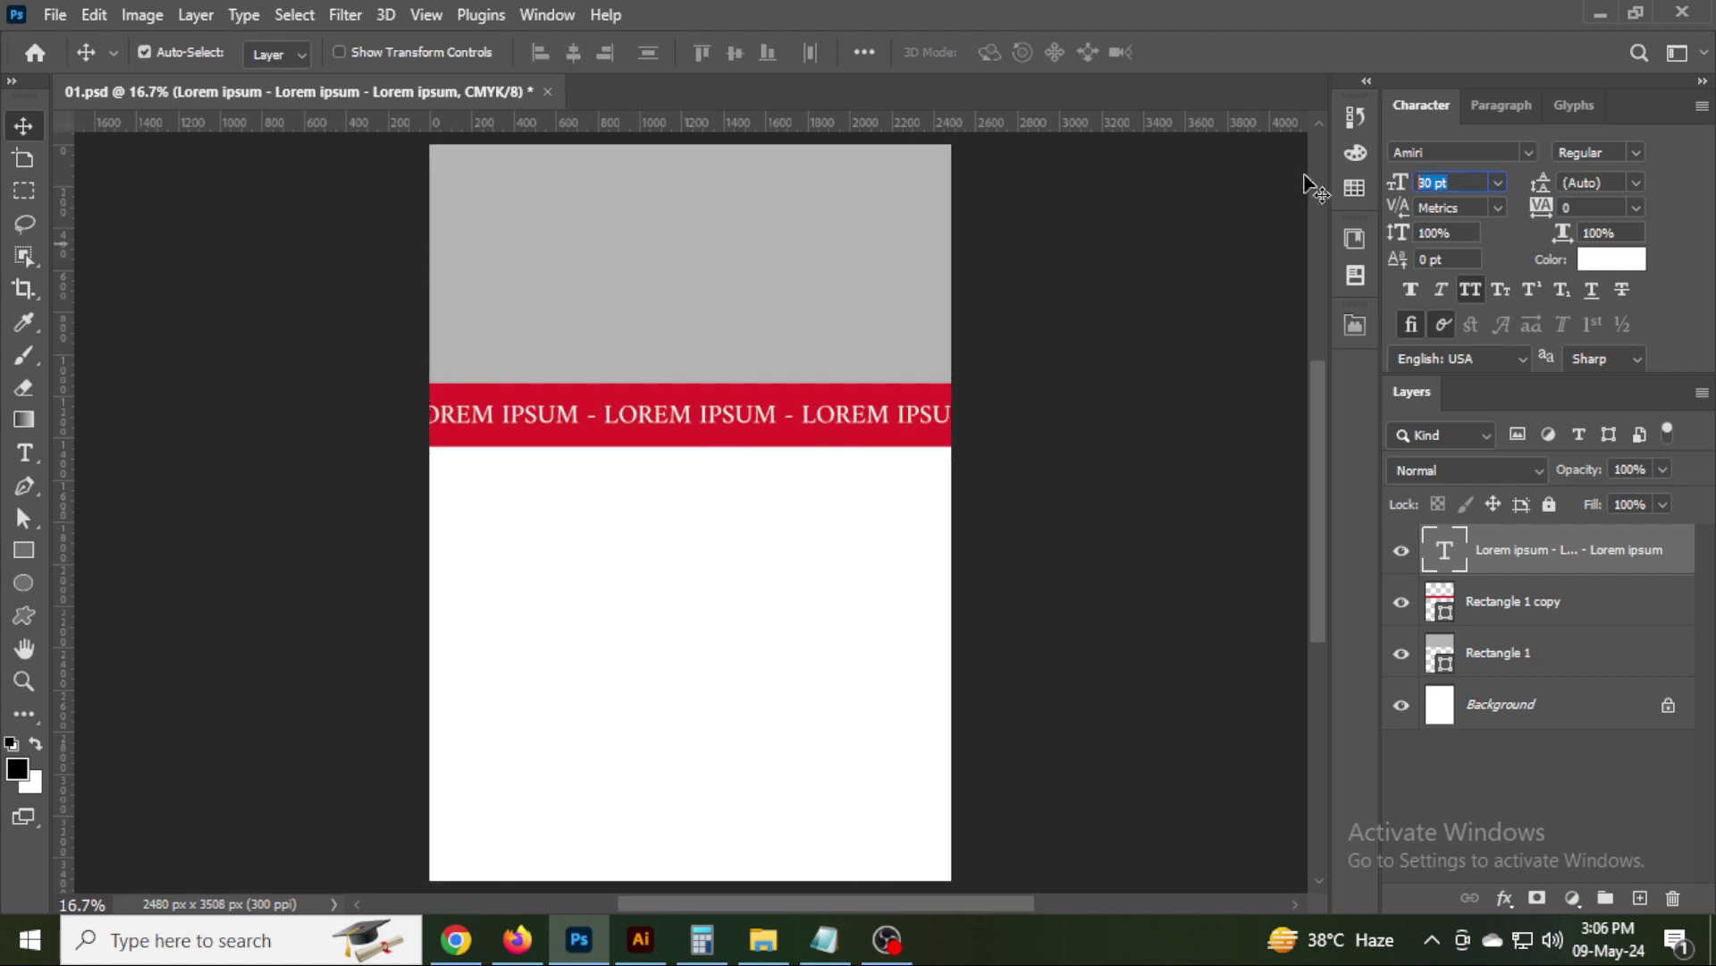
{"action": "type", "text": "25"}
{"action": "key", "text": "Return"}
Make the heading bold at 22 pt and re-centre it on the page.
{"action": "left_click", "coordinate": [1636, 151]}
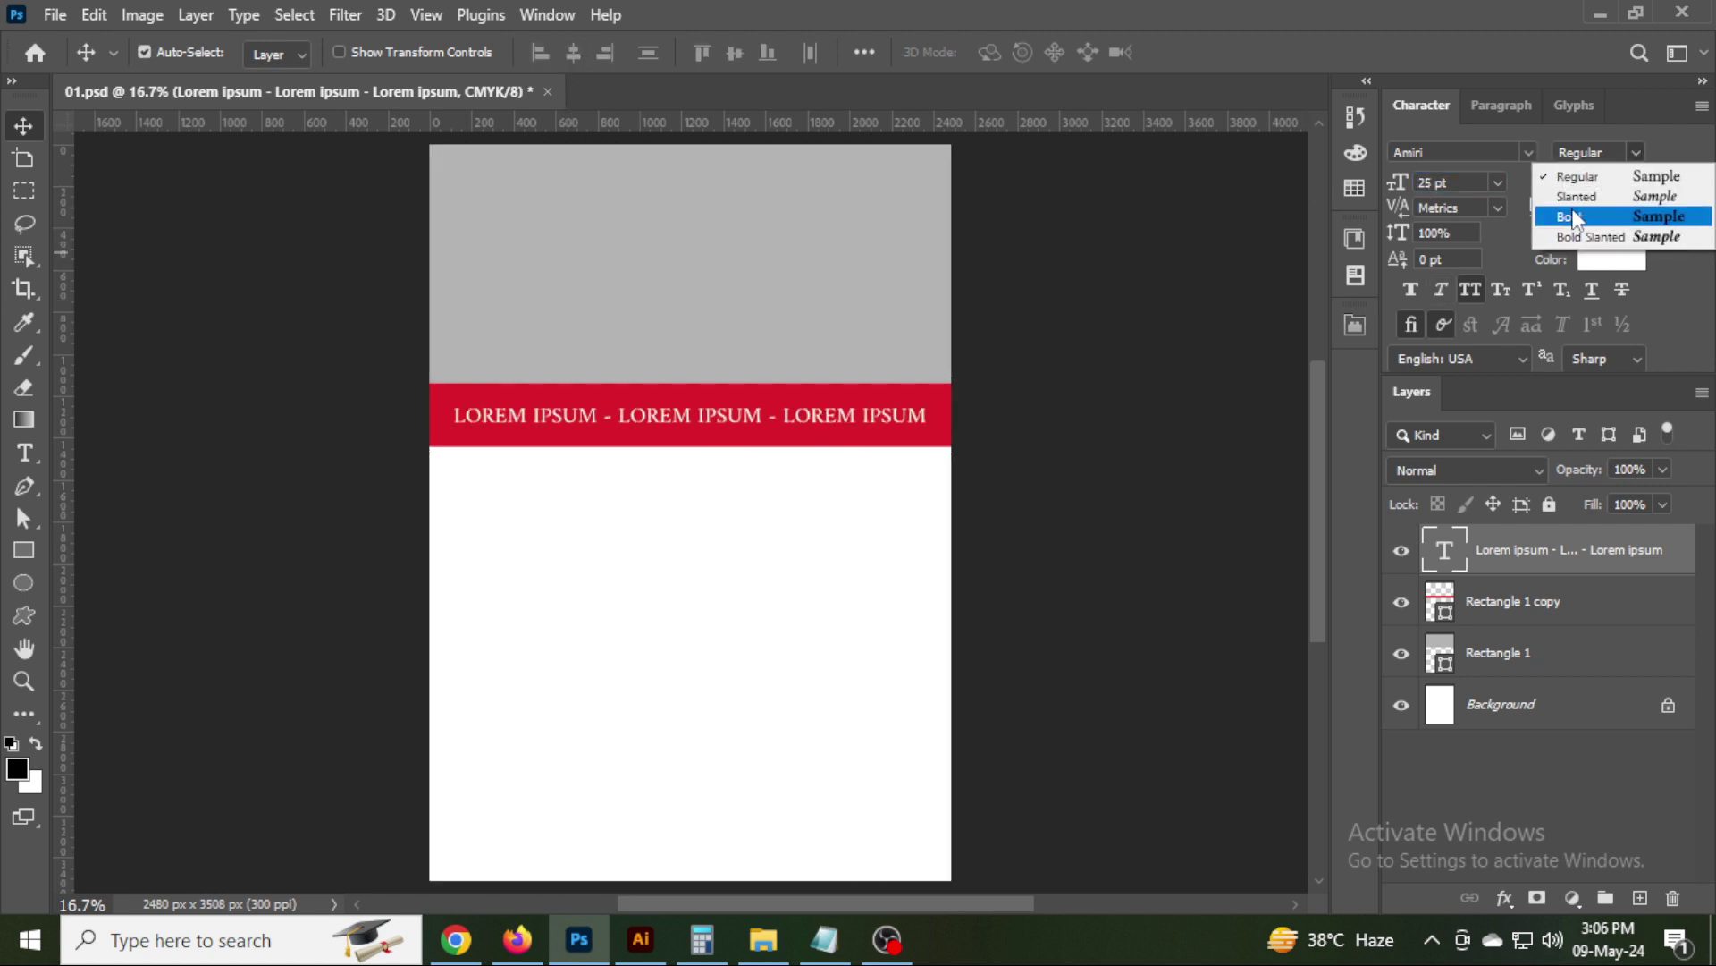
{"action": "left_click", "coordinate": [1574, 217]}
{"action": "type", "text": "22"}
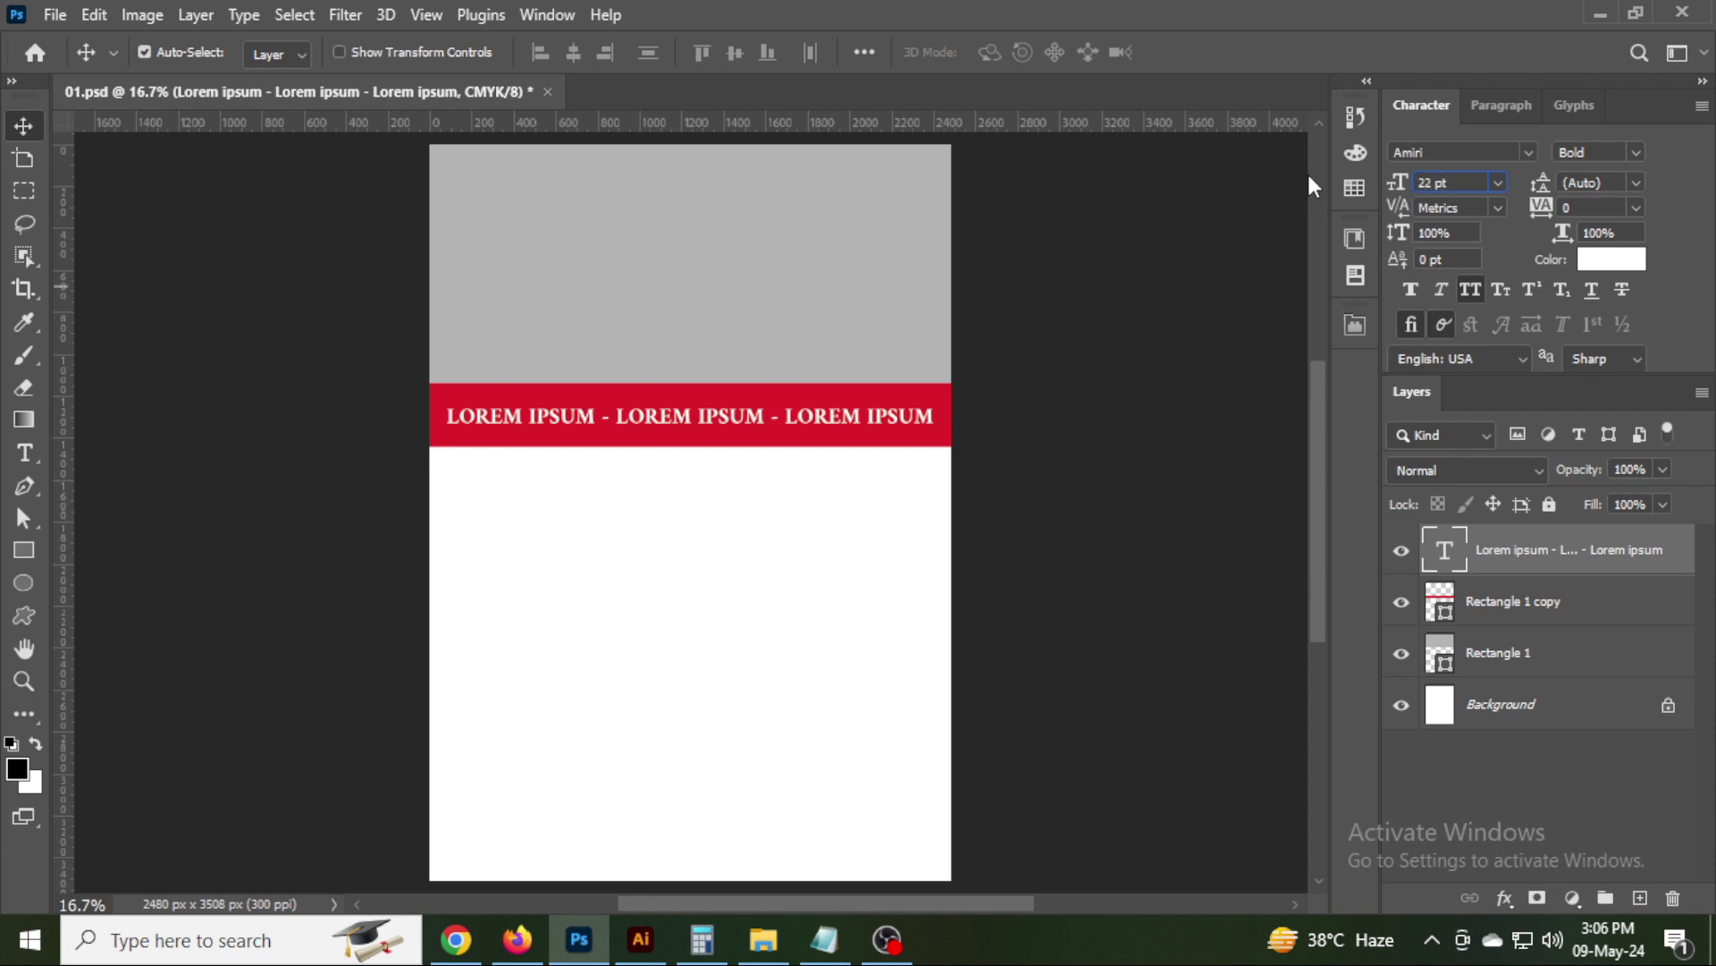
{"action": "key", "text": "Return"}
{"action": "key", "text": "ctrl+a"}
{"action": "left_click", "coordinate": [573, 52]}
{"action": "key", "text": "ctrl+d"}
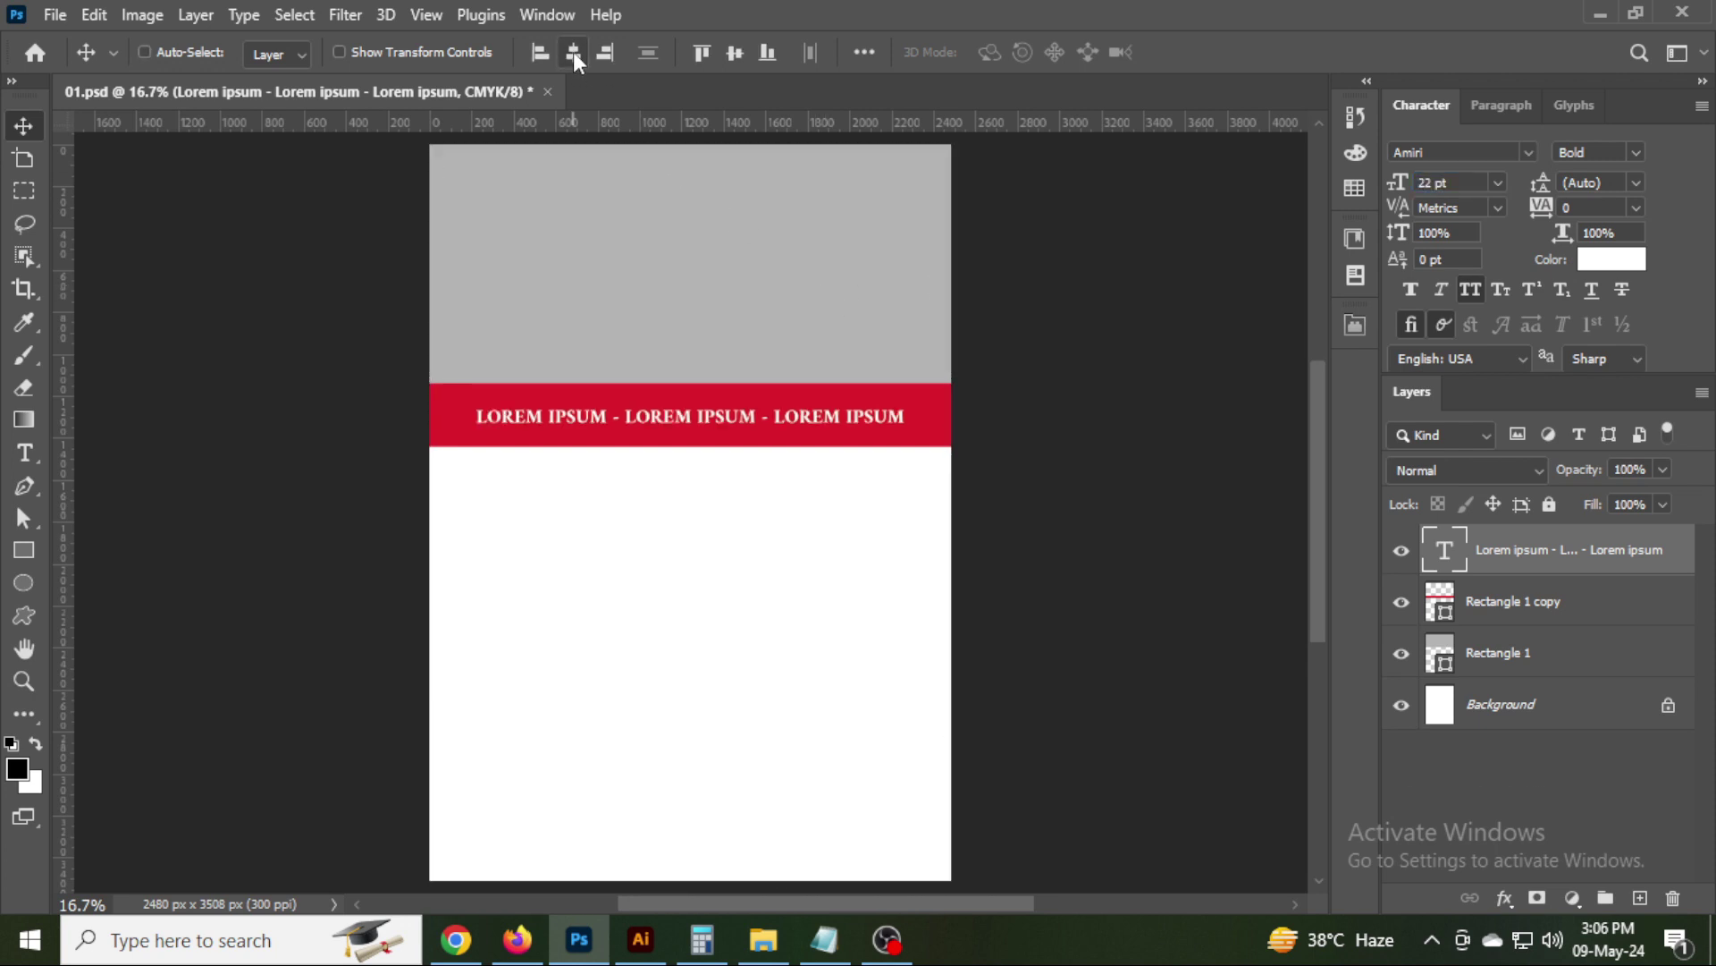
{"action": "key", "text": "ctrl"}
Switch the heading font to Anton, trying 30 pt and then 26 pt.
{"action": "left_click", "coordinate": [1530, 151]}
{"action": "key", "text": "Down"}
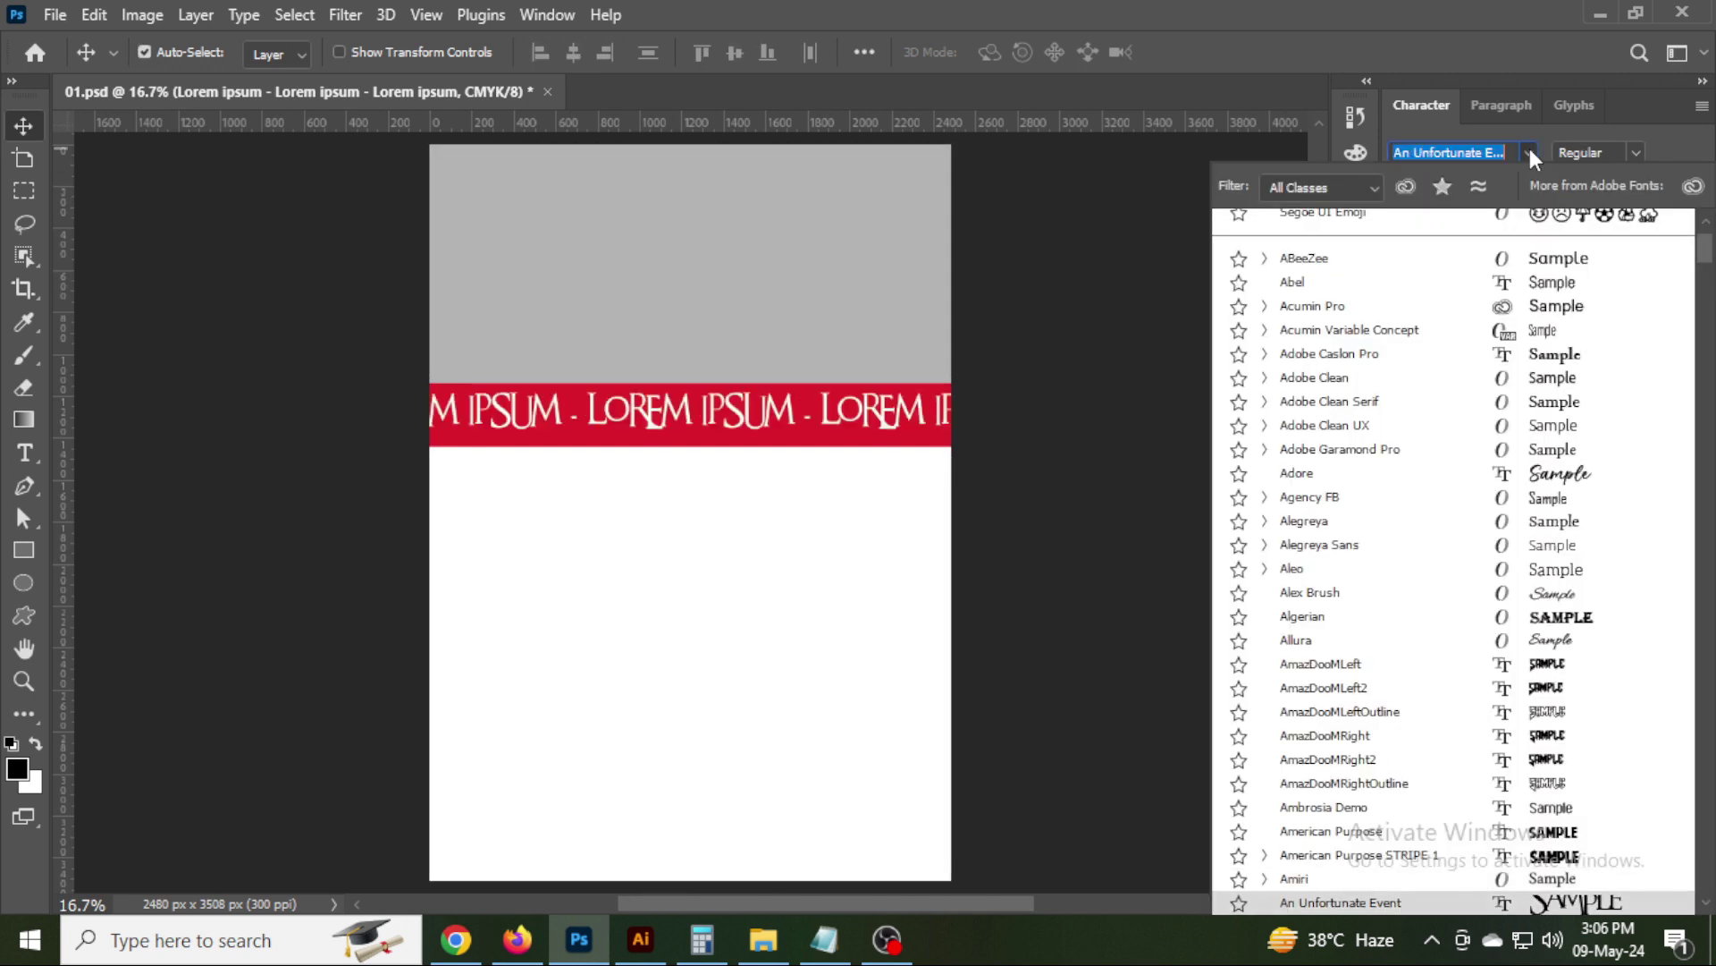
{"action": "key", "text": "Down"}
{"action": "key", "text": "Down"}
{"action": "left_click", "coordinate": [1530, 148]}
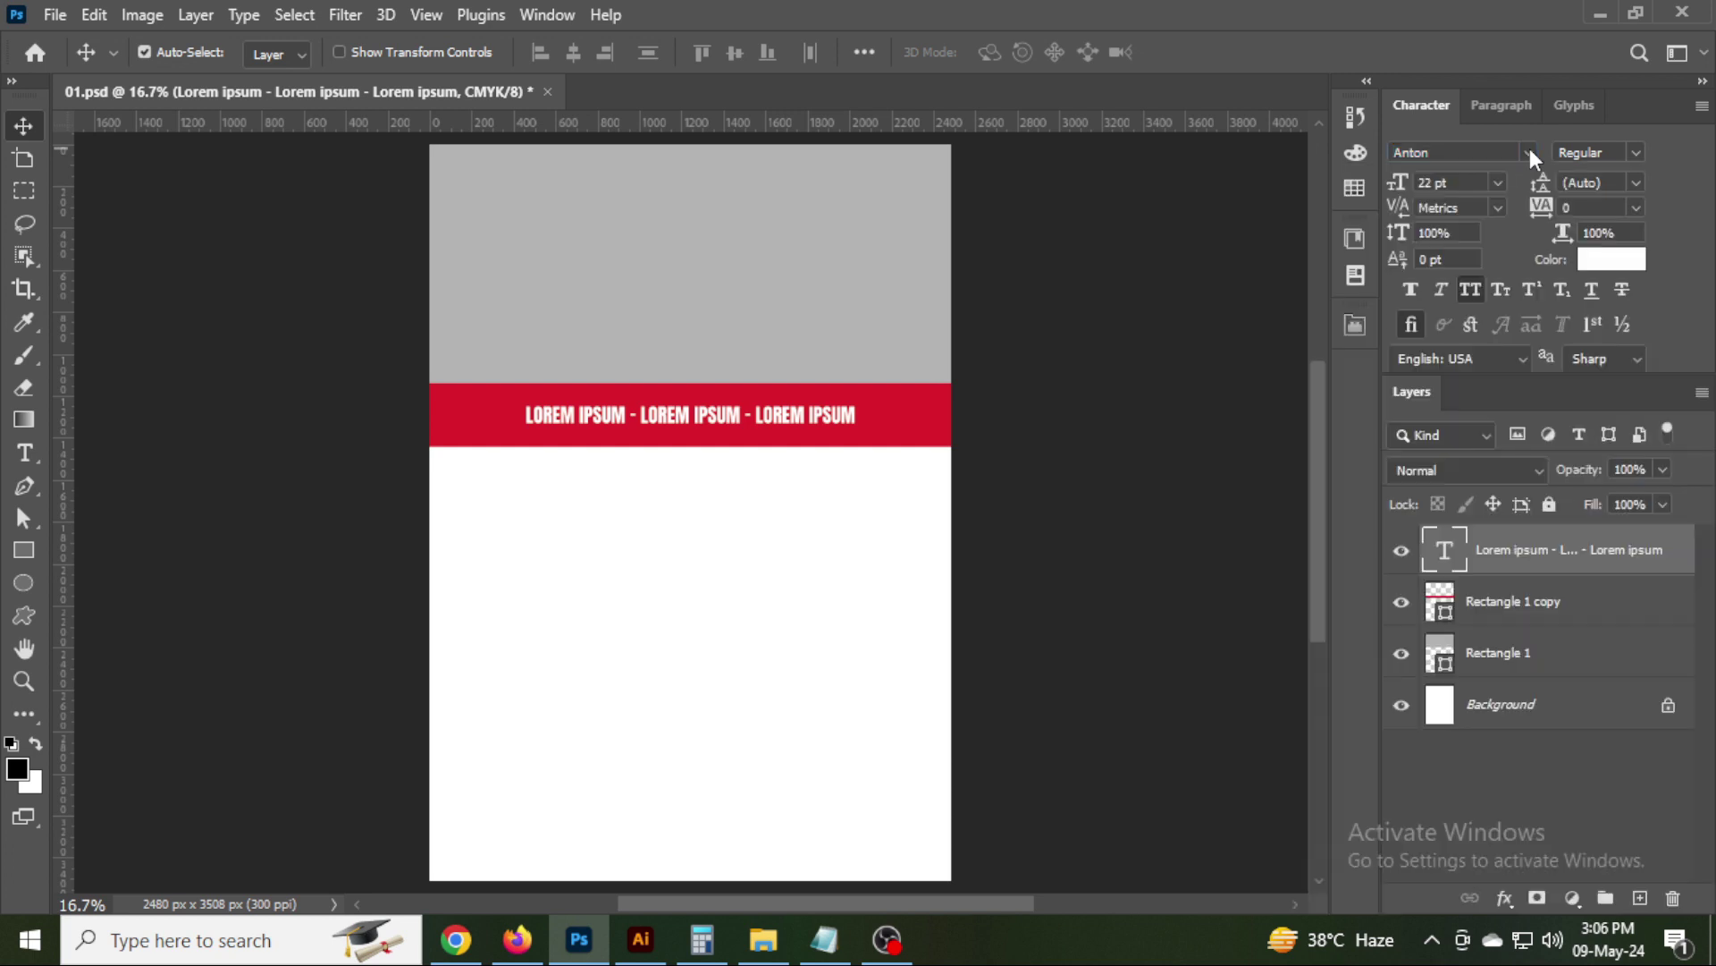
{"action": "left_click", "coordinate": [1439, 182]}
{"action": "type", "text": "0"}
{"action": "key", "text": "Return"}
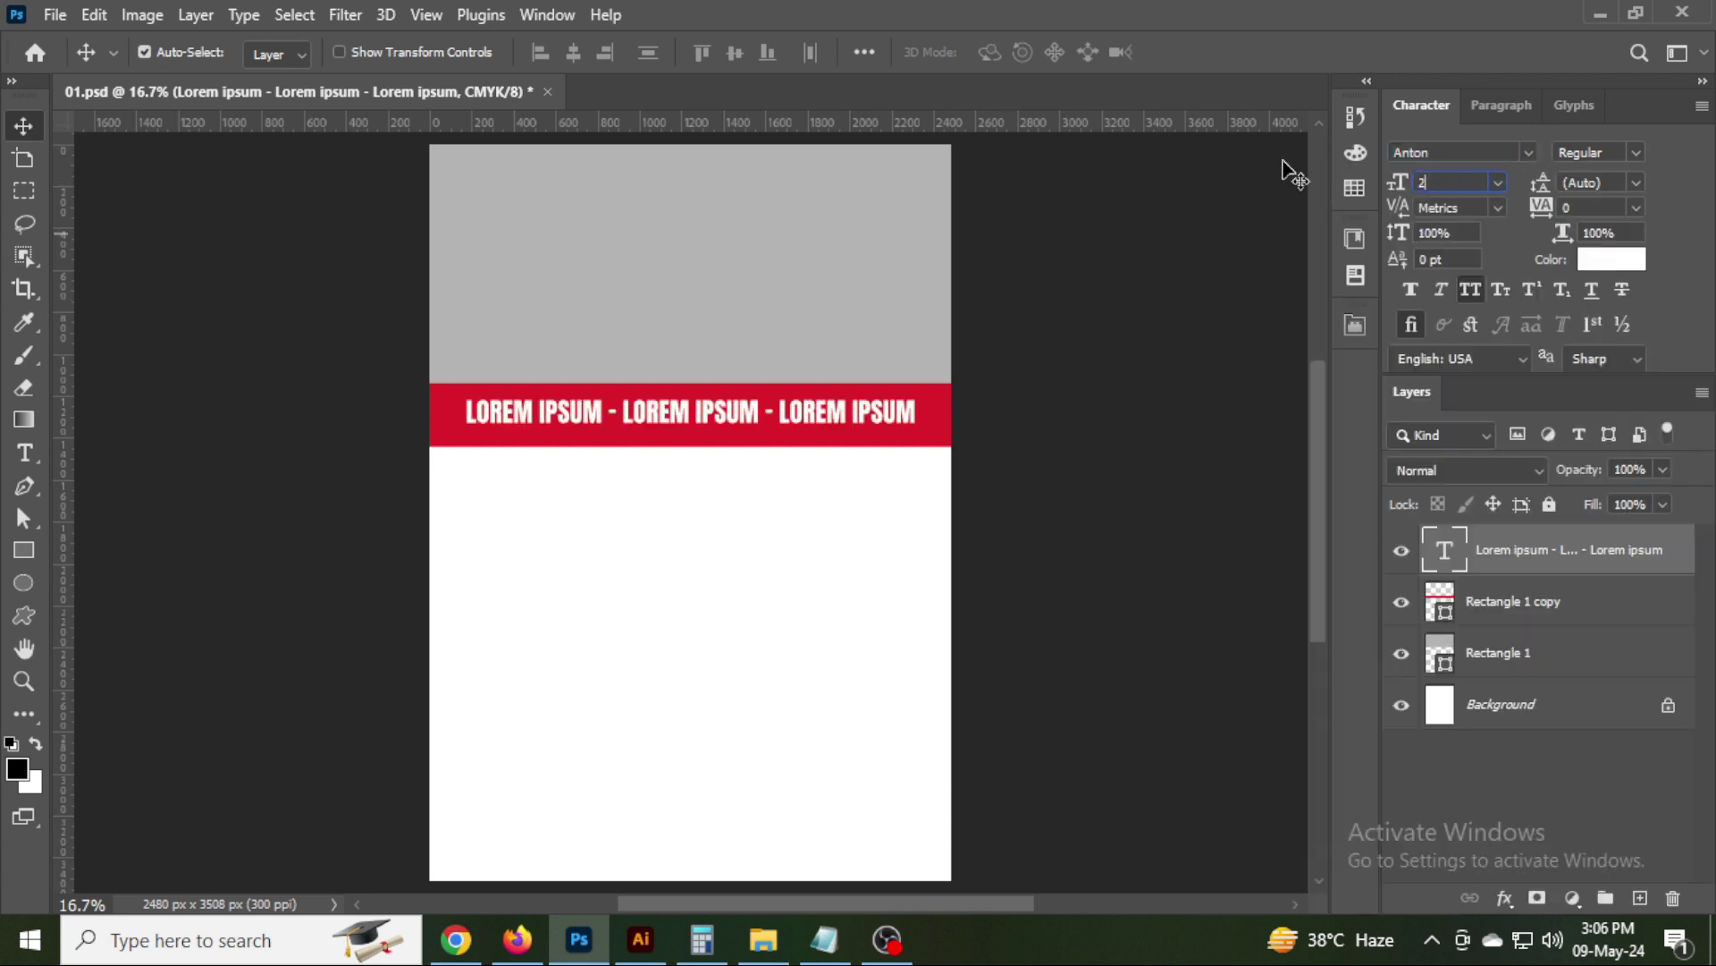
{"action": "type", "text": "6"}
{"action": "key", "text": "Return"}
{"action": "left_click", "coordinate": [144, 52]}
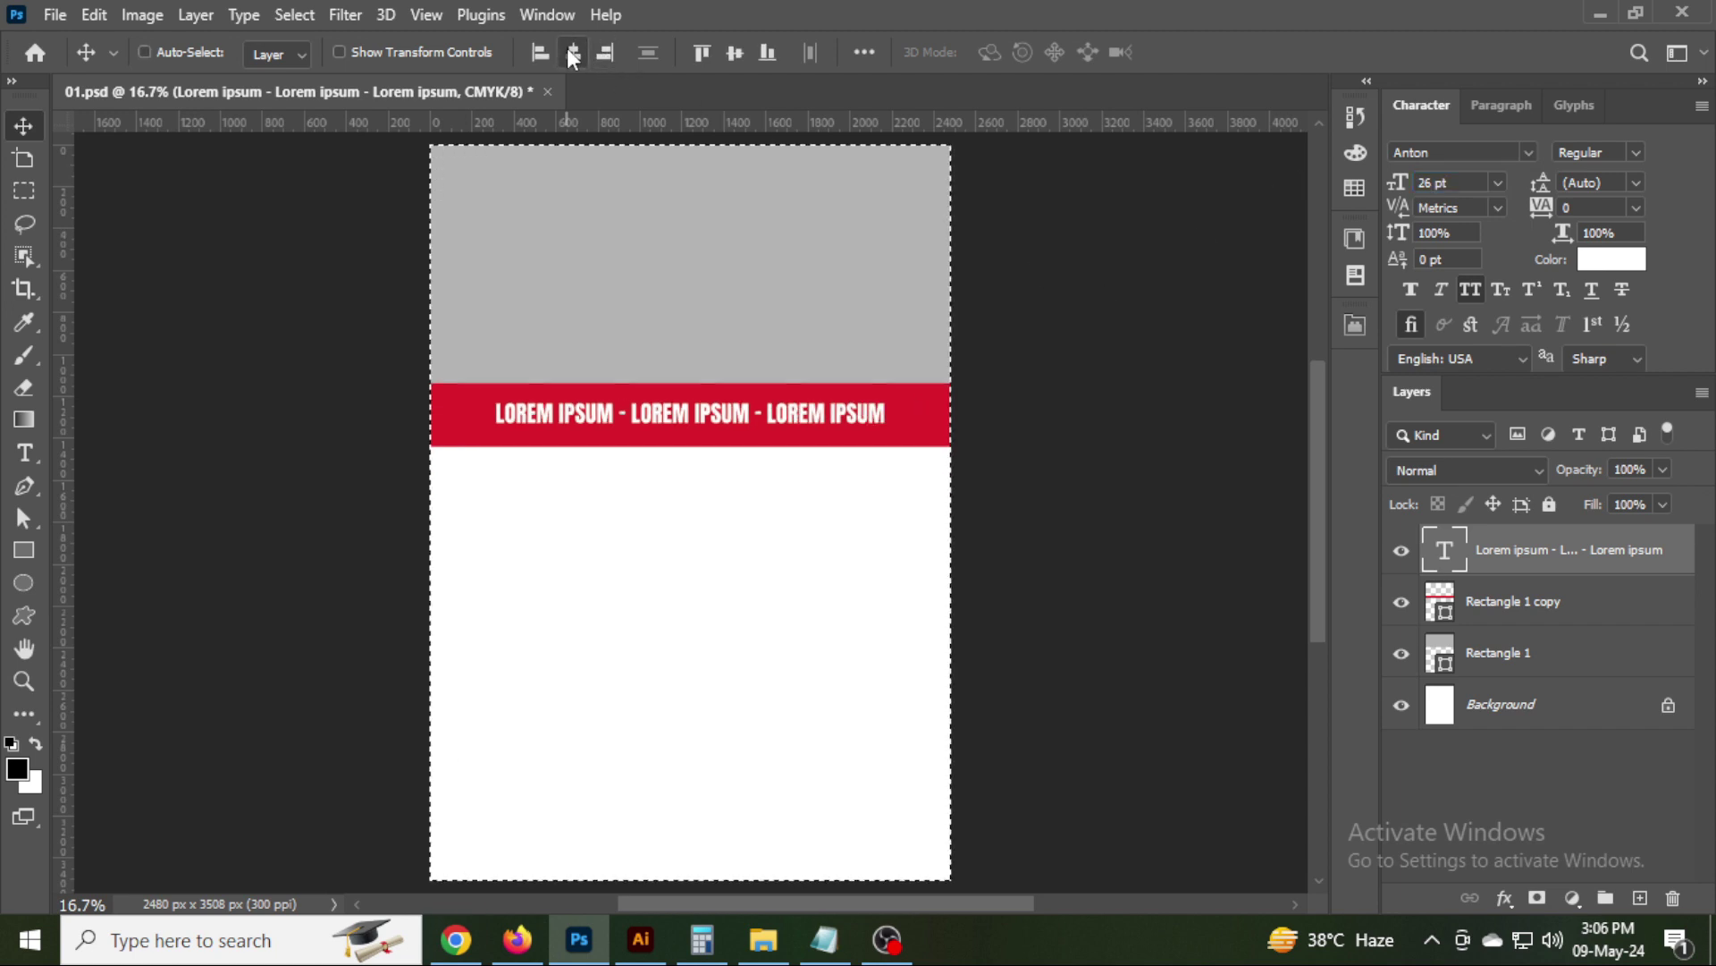
Centre the heading on the red band and set its anti-aliasing to Crisp.
{"action": "left_click", "coordinate": [701, 429]}
{"action": "left_click", "coordinate": [735, 52]}
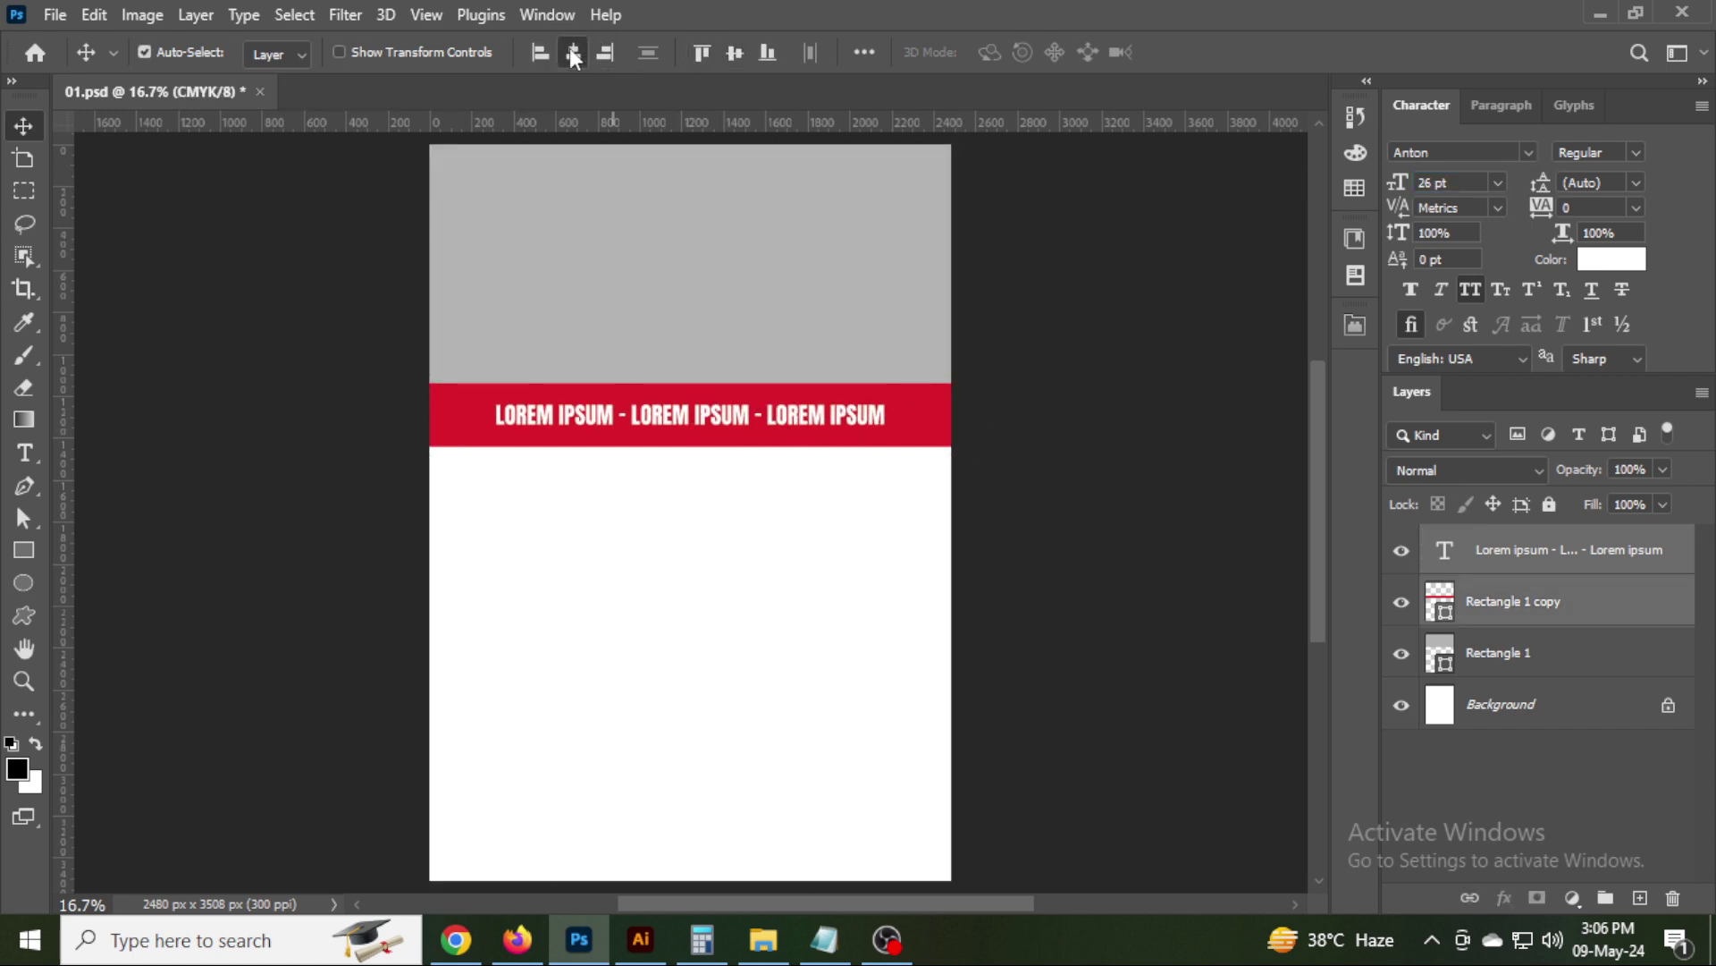
{"action": "left_click", "coordinate": [1434, 428]}
{"action": "left_click", "coordinate": [1606, 357]}
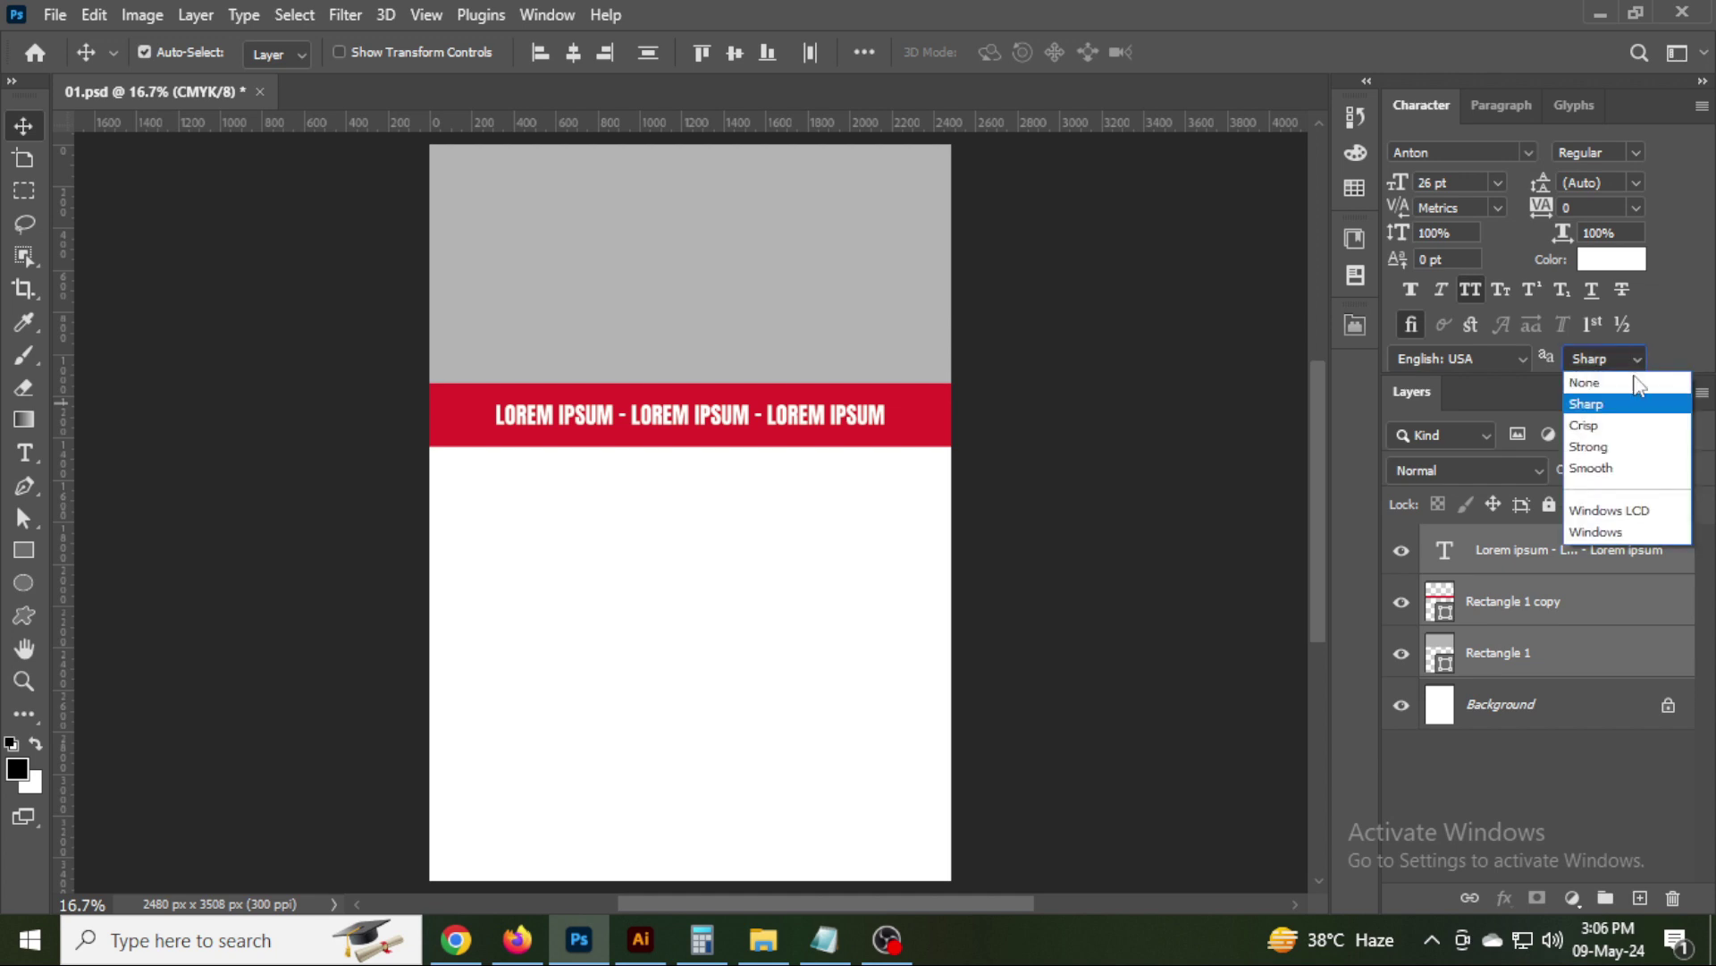
{"action": "left_click", "coordinate": [1601, 417]}
Resize the heading to 28 pt and re-centre it horizontally on the page.
{"action": "left_click", "coordinate": [813, 422]}
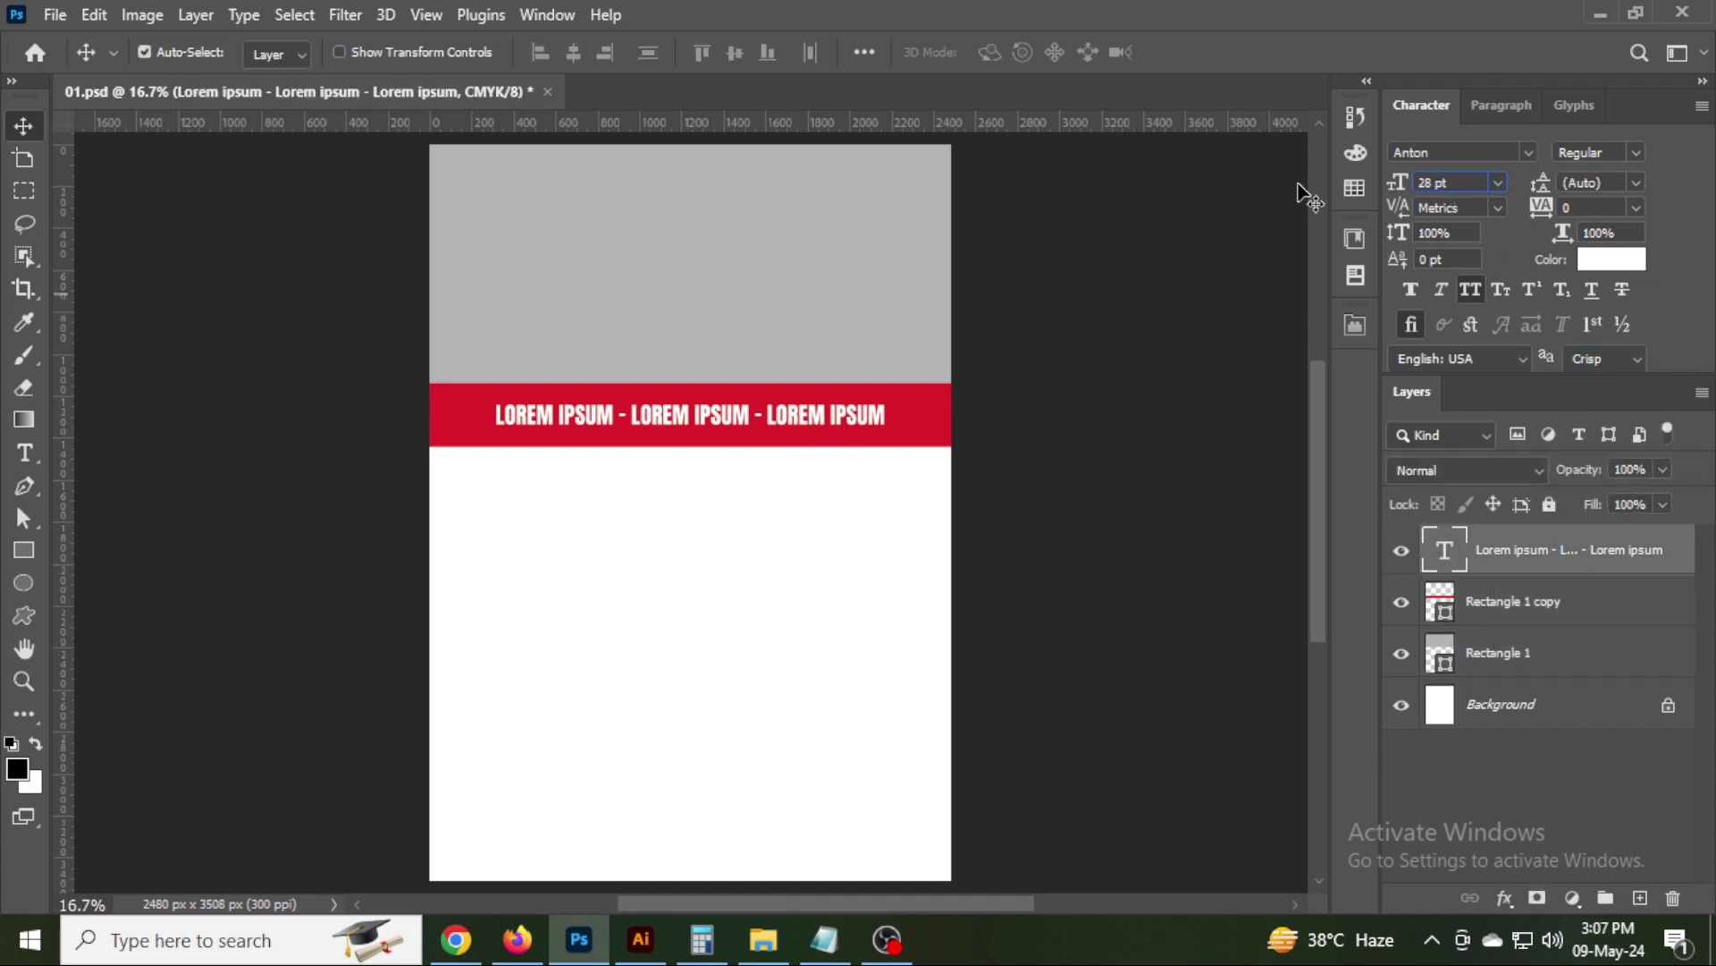
{"action": "key", "text": "Return"}
{"action": "key", "text": "ctrl+a"}
{"action": "left_click", "coordinate": [574, 52]}
{"action": "key", "text": "ctrl+d"}
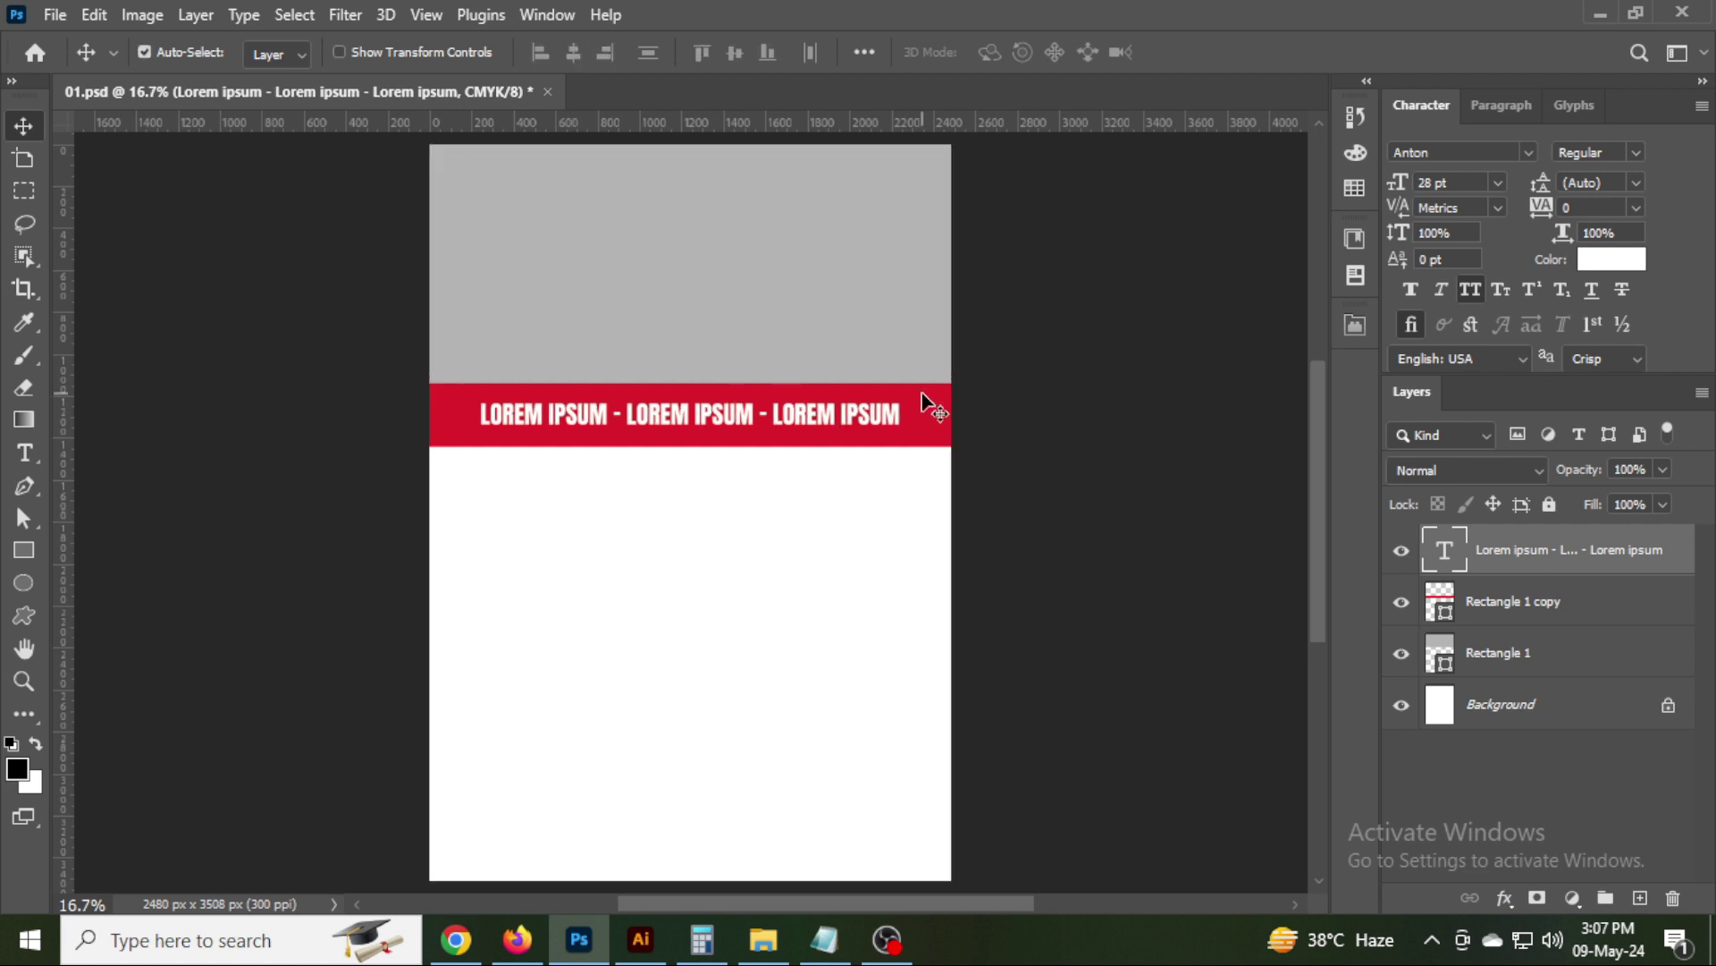
{"action": "left_click", "coordinate": [924, 396], "text": "shift"}
{"action": "left_click", "coordinate": [858, 344]}
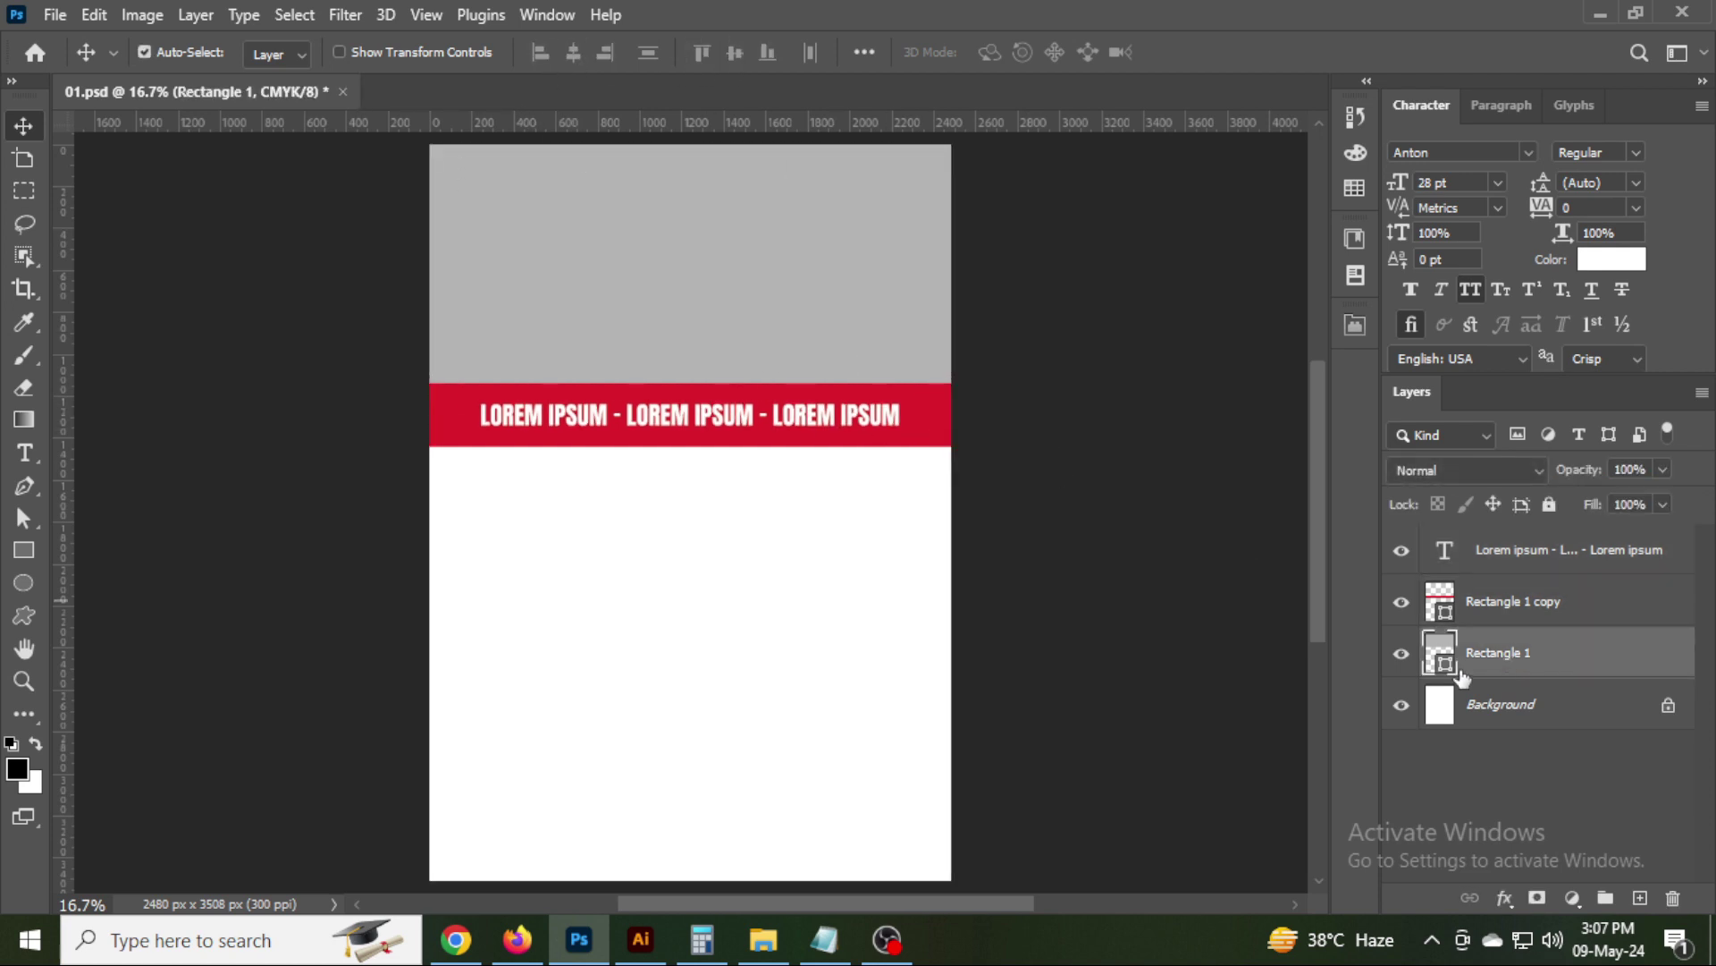
Fill the top grey band (Rectangle 1) with very pale grey #ededed.
{"action": "double_click", "coordinate": [1440, 659]}
{"action": "left_click", "coordinate": [930, 400]}
{"action": "left_click_drag", "start_coordinate": [1060, 432], "coordinate": [1026, 431]}
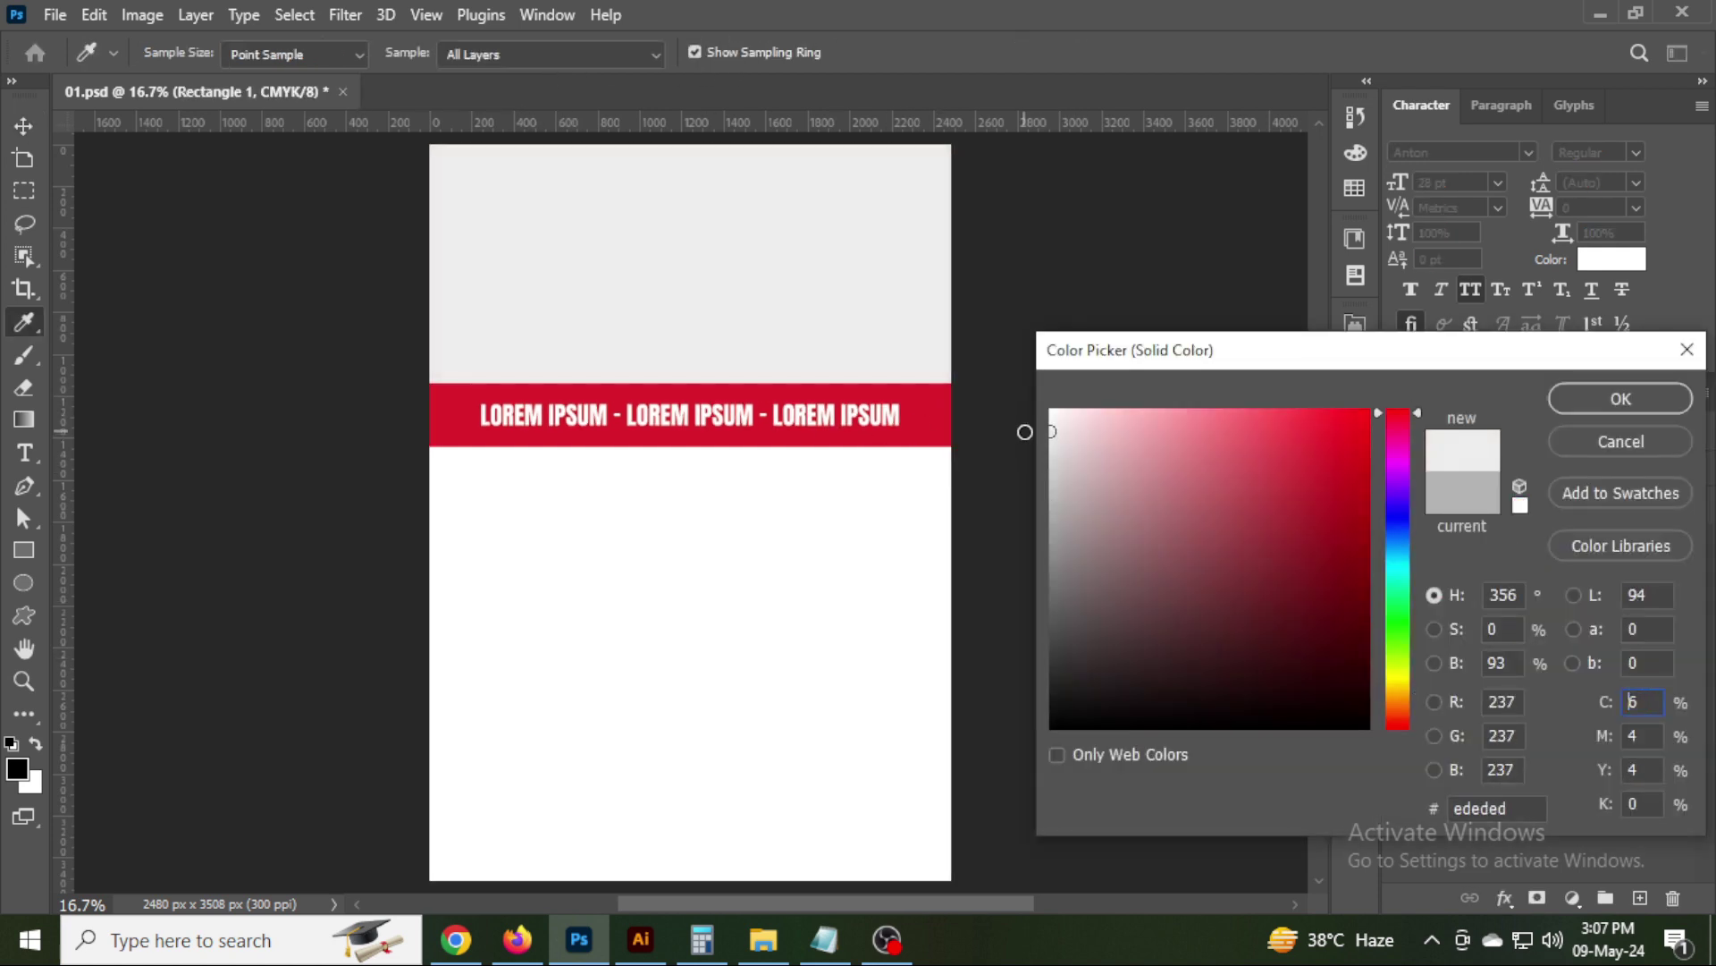
{"action": "left_click", "coordinate": [1621, 398]}
Deselect the layers and save the flyer.
{"action": "left_click", "coordinate": [1149, 380]}
{"action": "key", "text": "ctrl+s"}
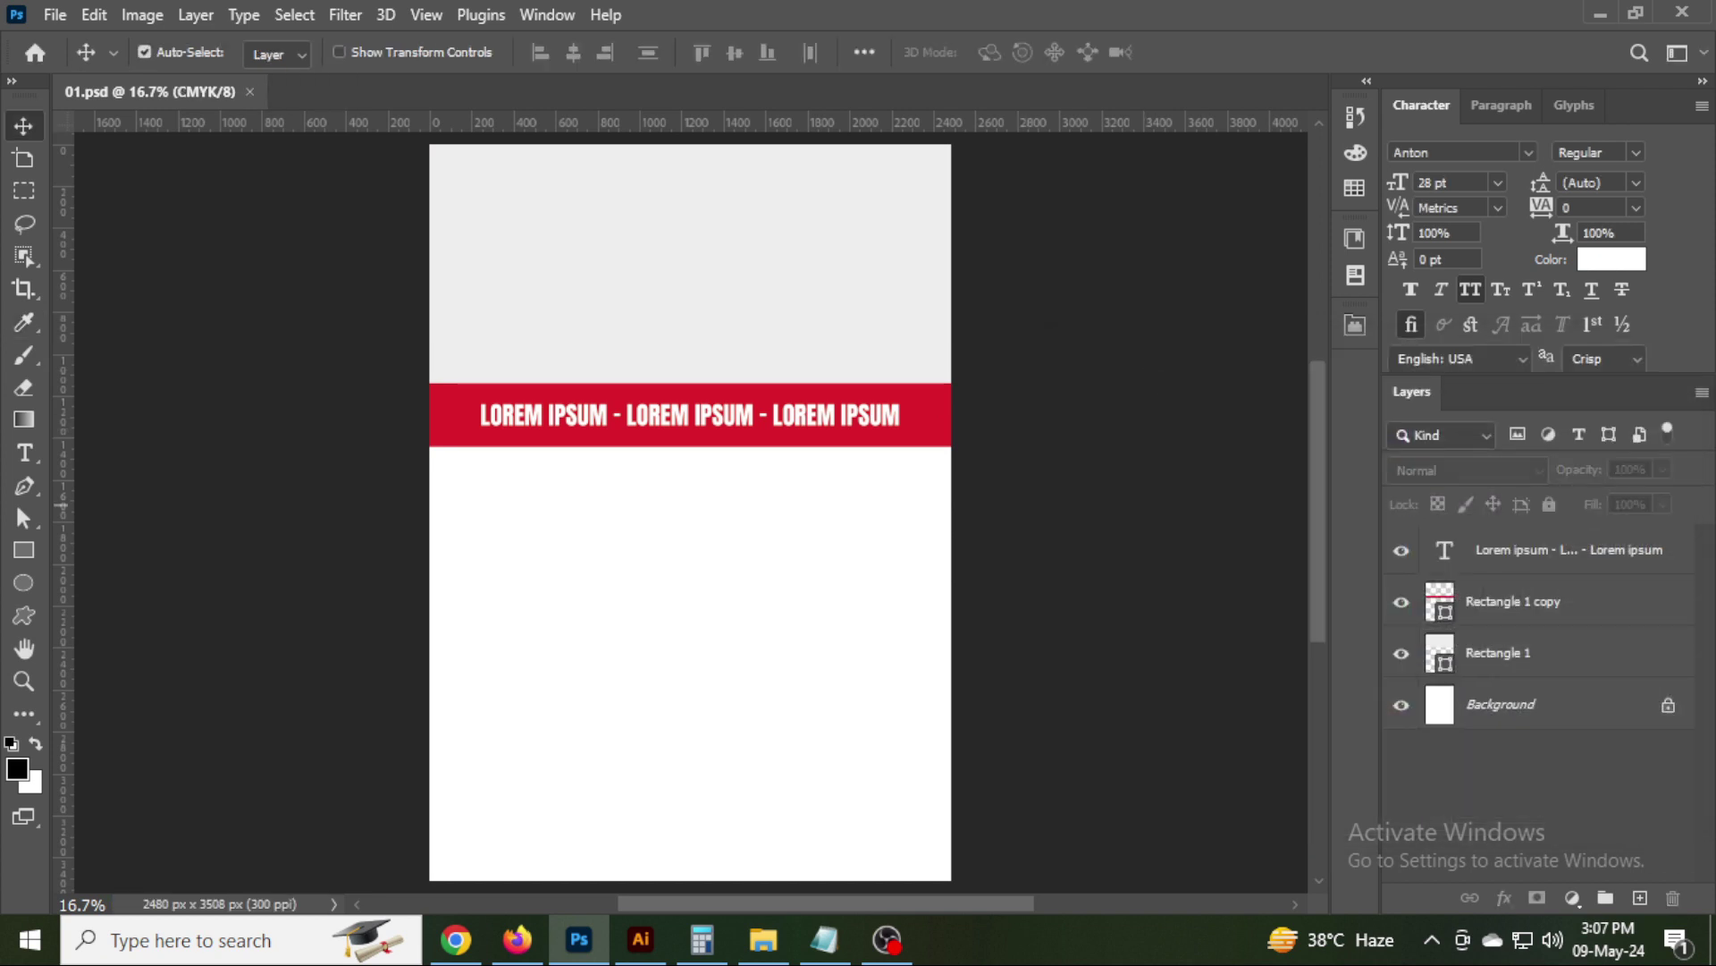
{"action": "key", "text": "t"}
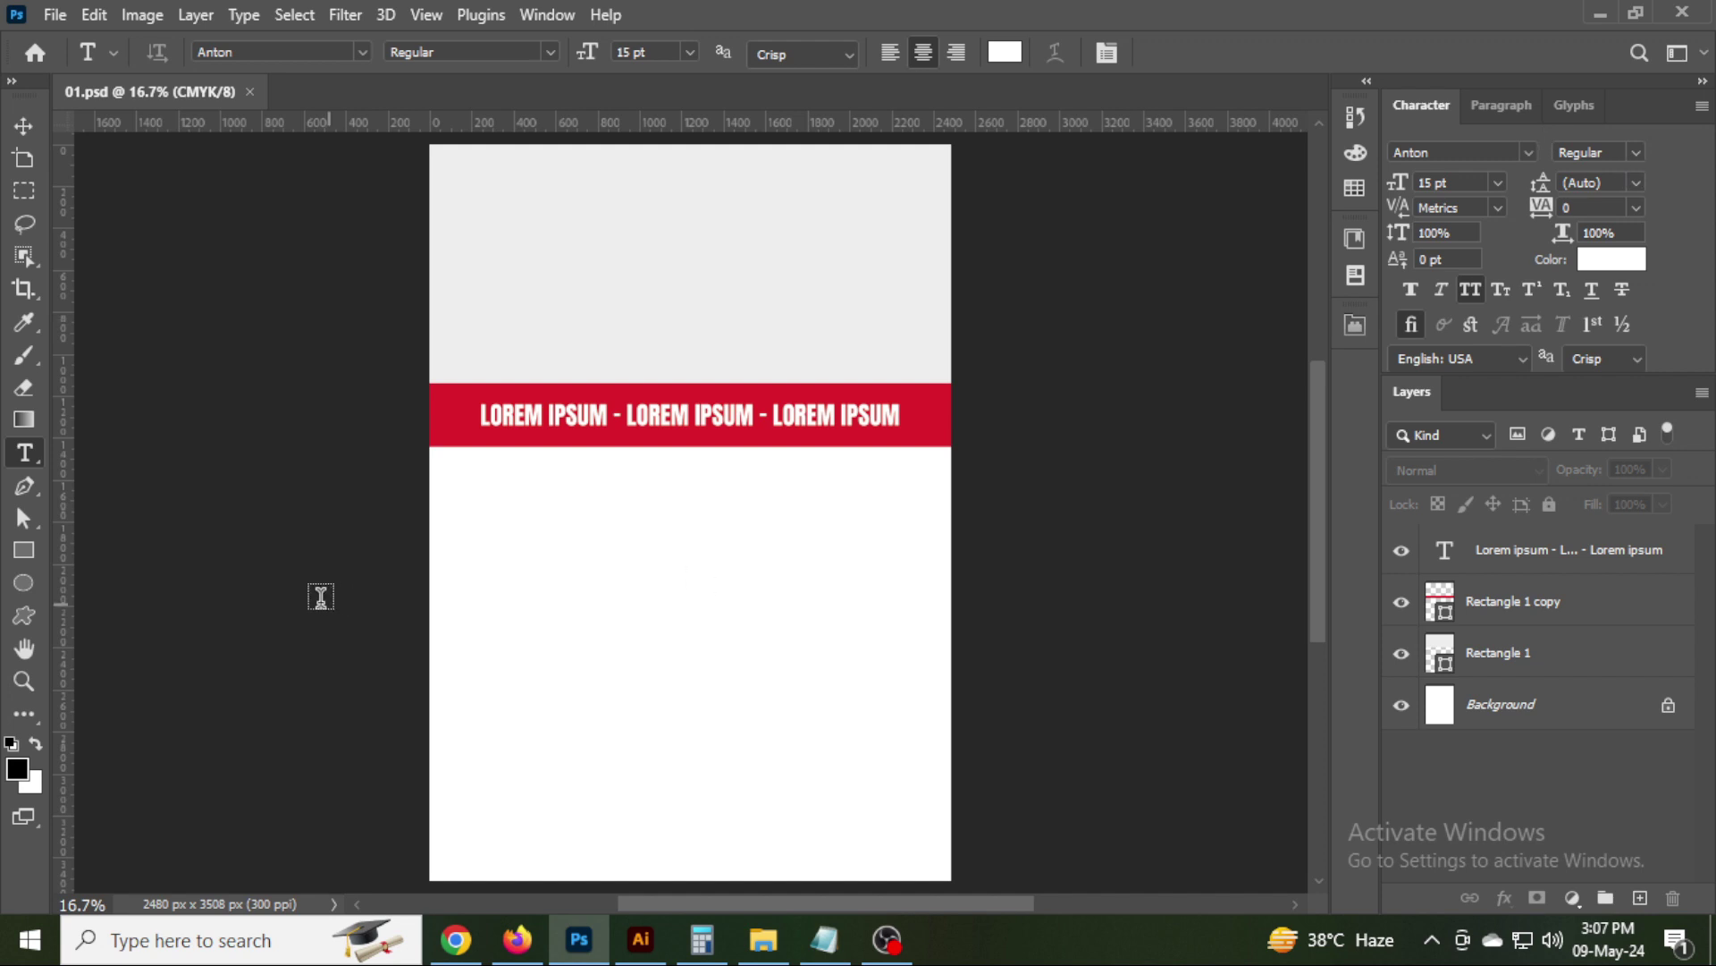
Add a dark grey placeholder paragraph text box below the red band.
{"action": "left_click_drag", "start_coordinate": [460, 490], "coordinate": [915, 606]}
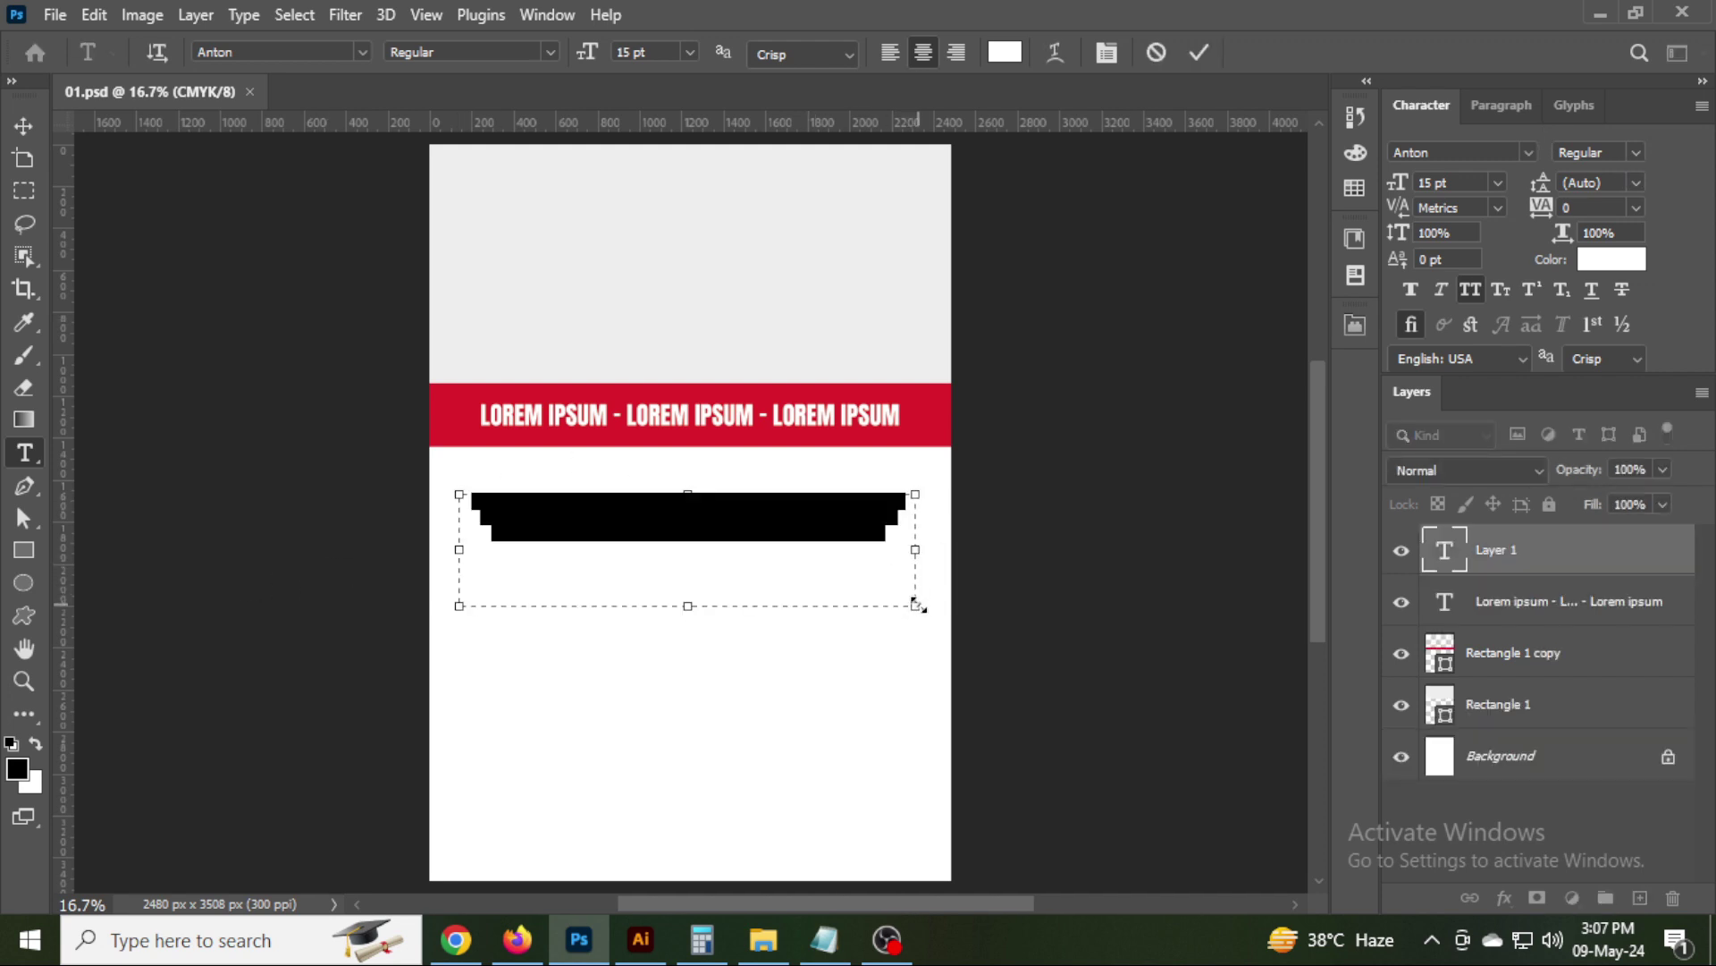
{"action": "left_click", "coordinate": [14, 125]}
{"action": "left_click", "coordinate": [1600, 259]}
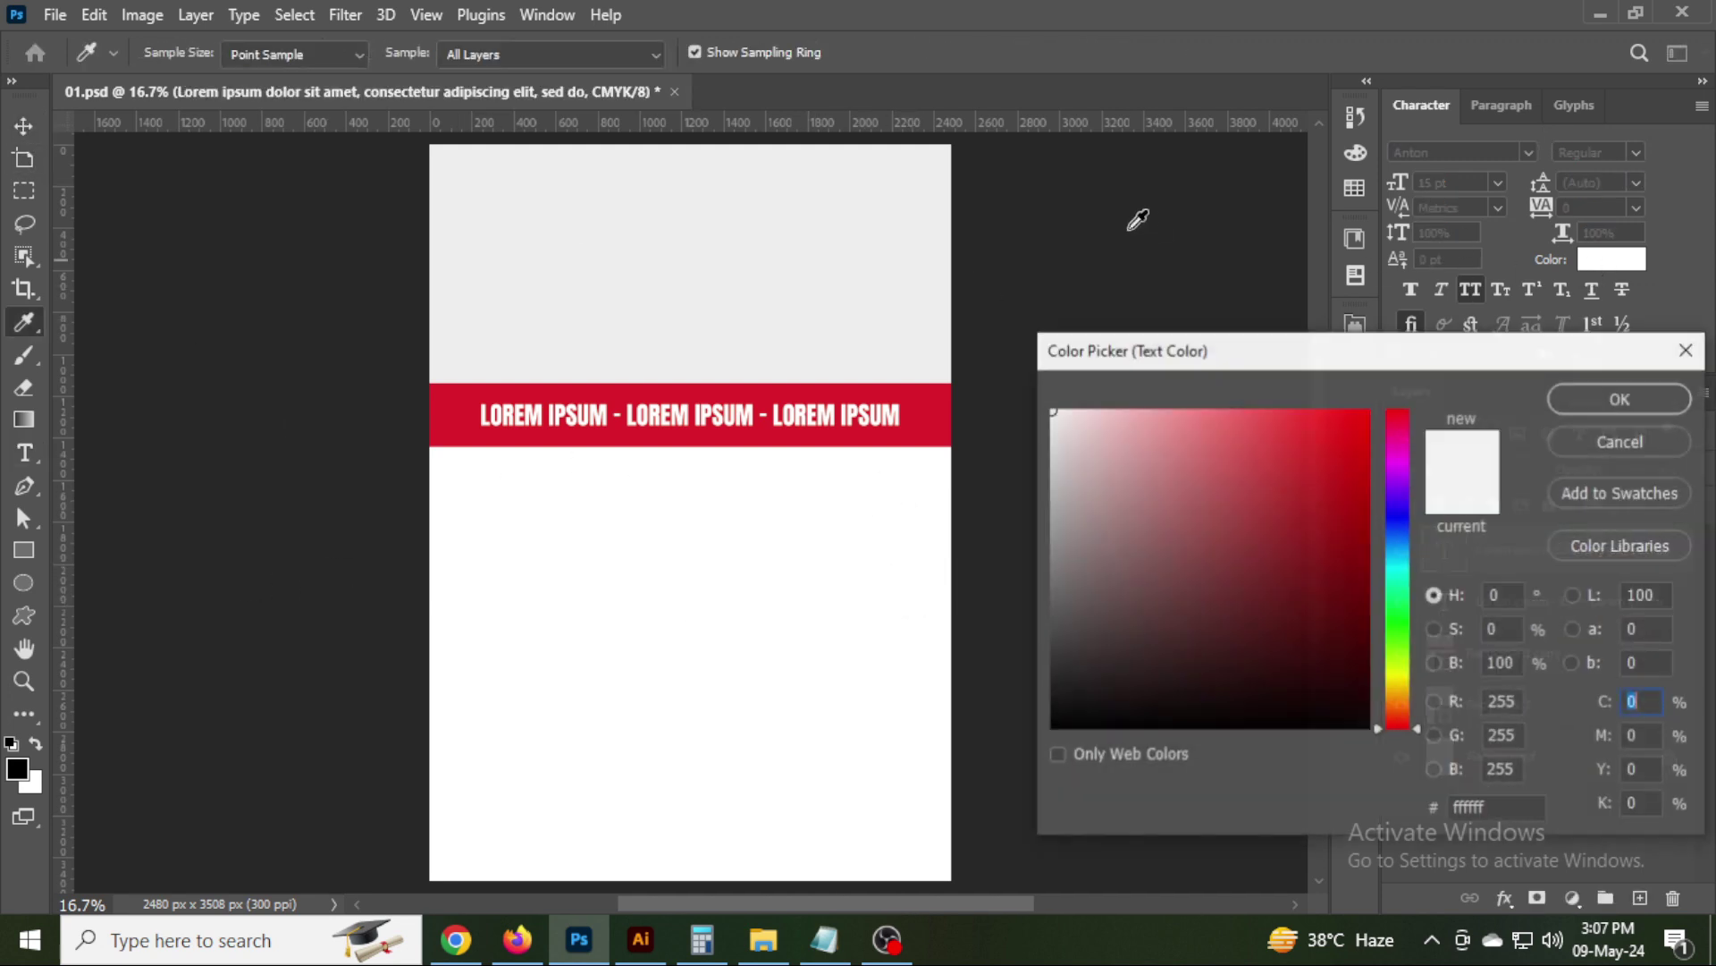
{"action": "left_click", "coordinate": [1133, 199]}
{"action": "key", "text": "Return"}
{"action": "scroll", "coordinate": [689, 547], "scroll_direction": "up", "scroll_amount": 3}
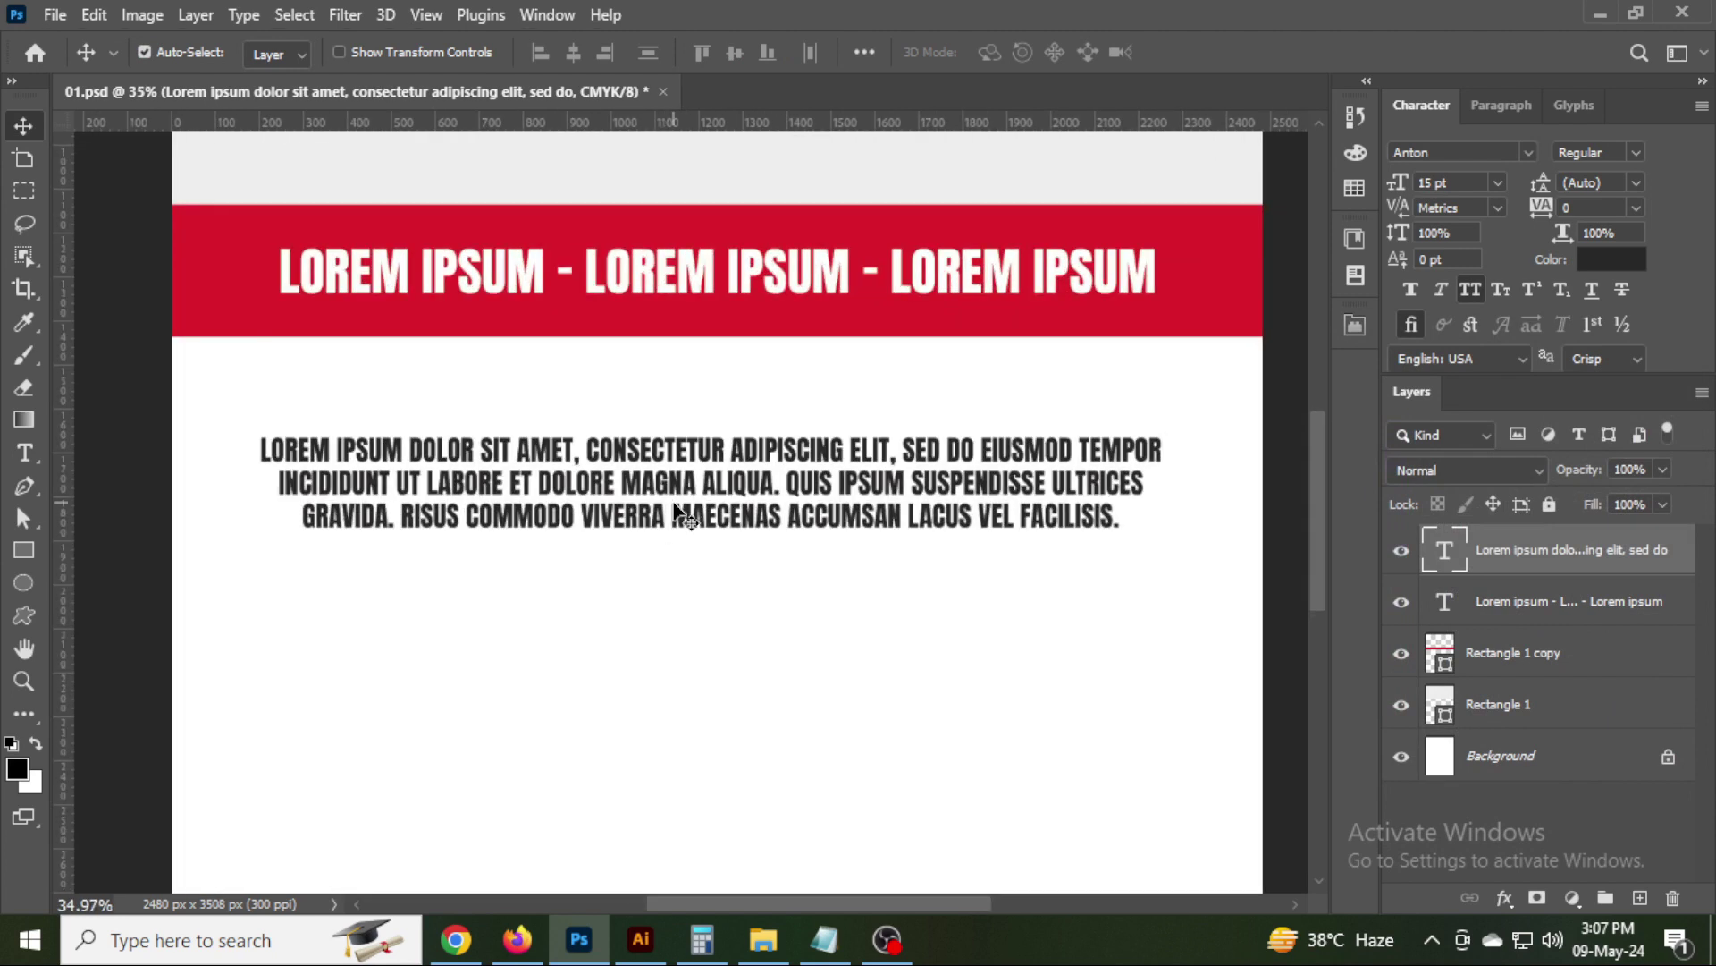
{"action": "left_click", "coordinate": [1609, 259]}
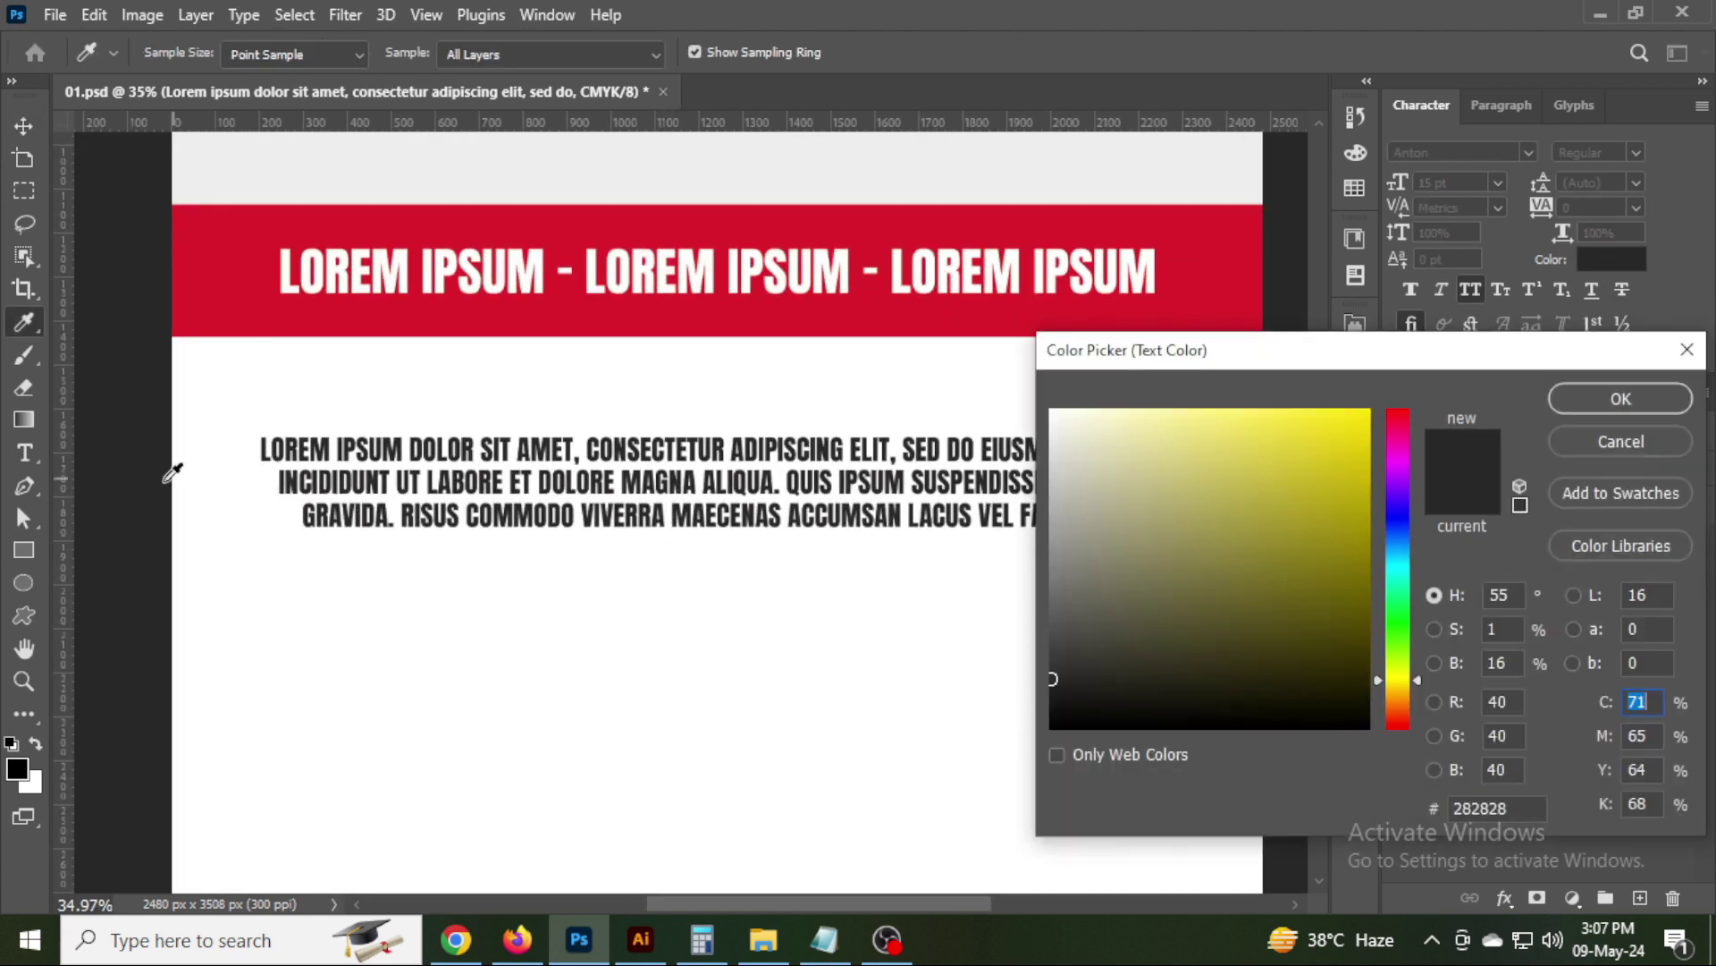
{"action": "key", "text": "Escape"}
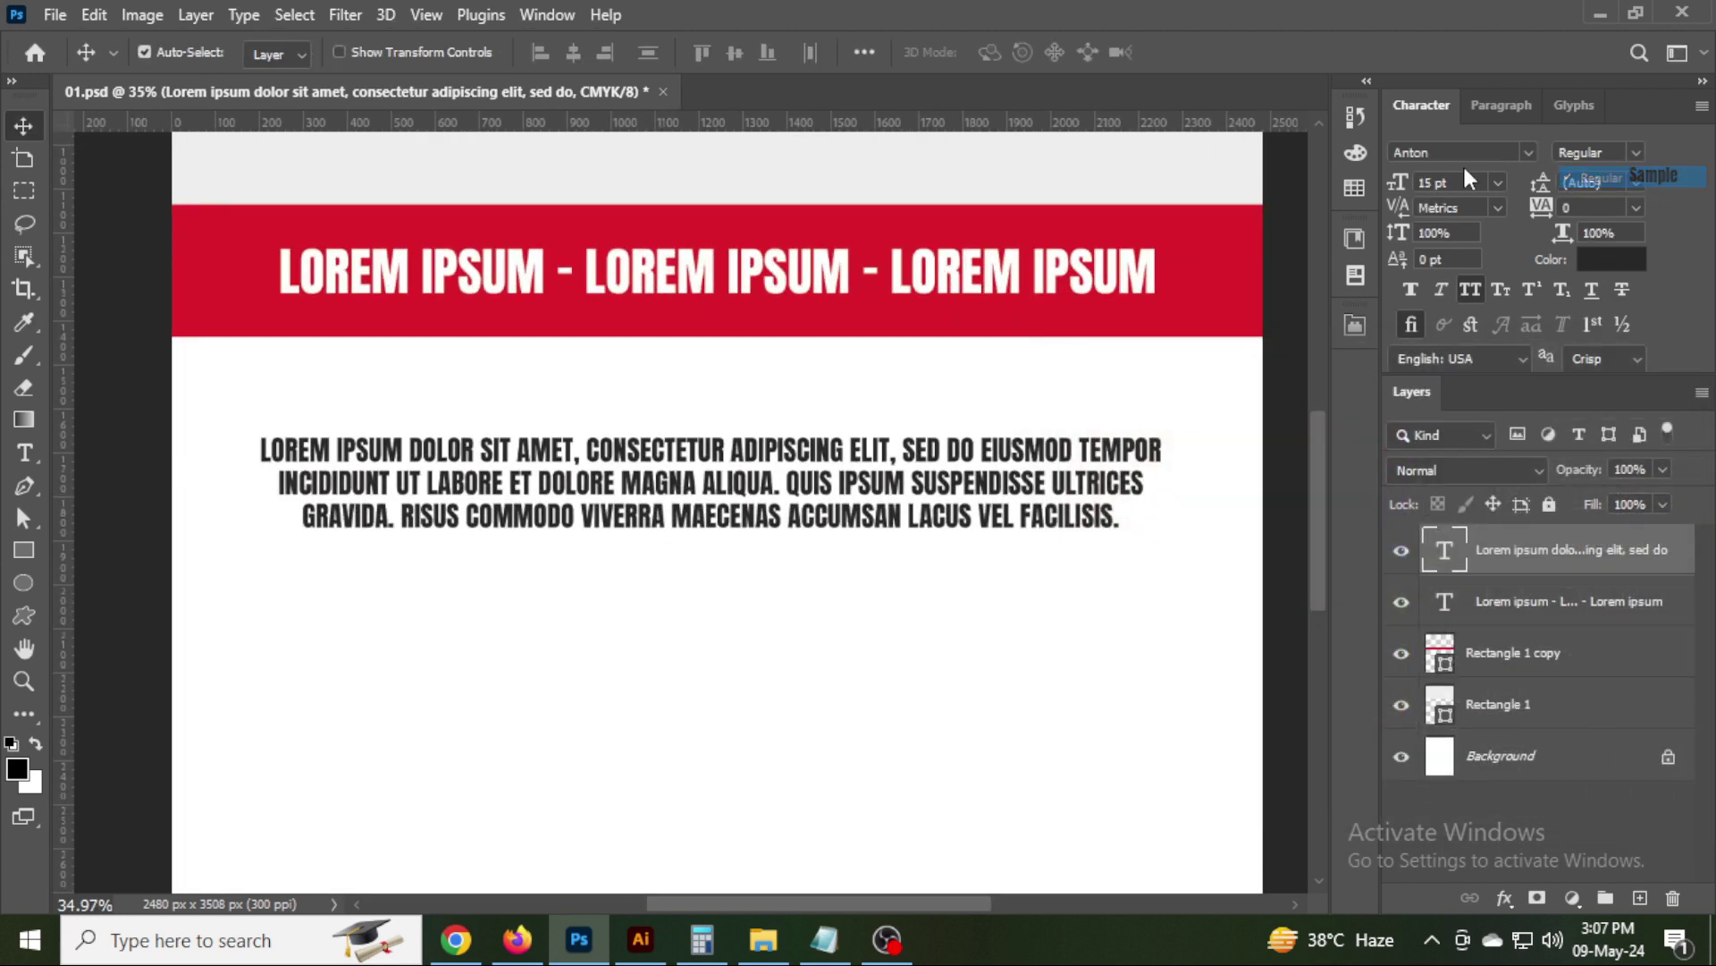
Set the paragraph to 14 pt, move it up and shorten its text box.
{"action": "key", "text": "Down"}
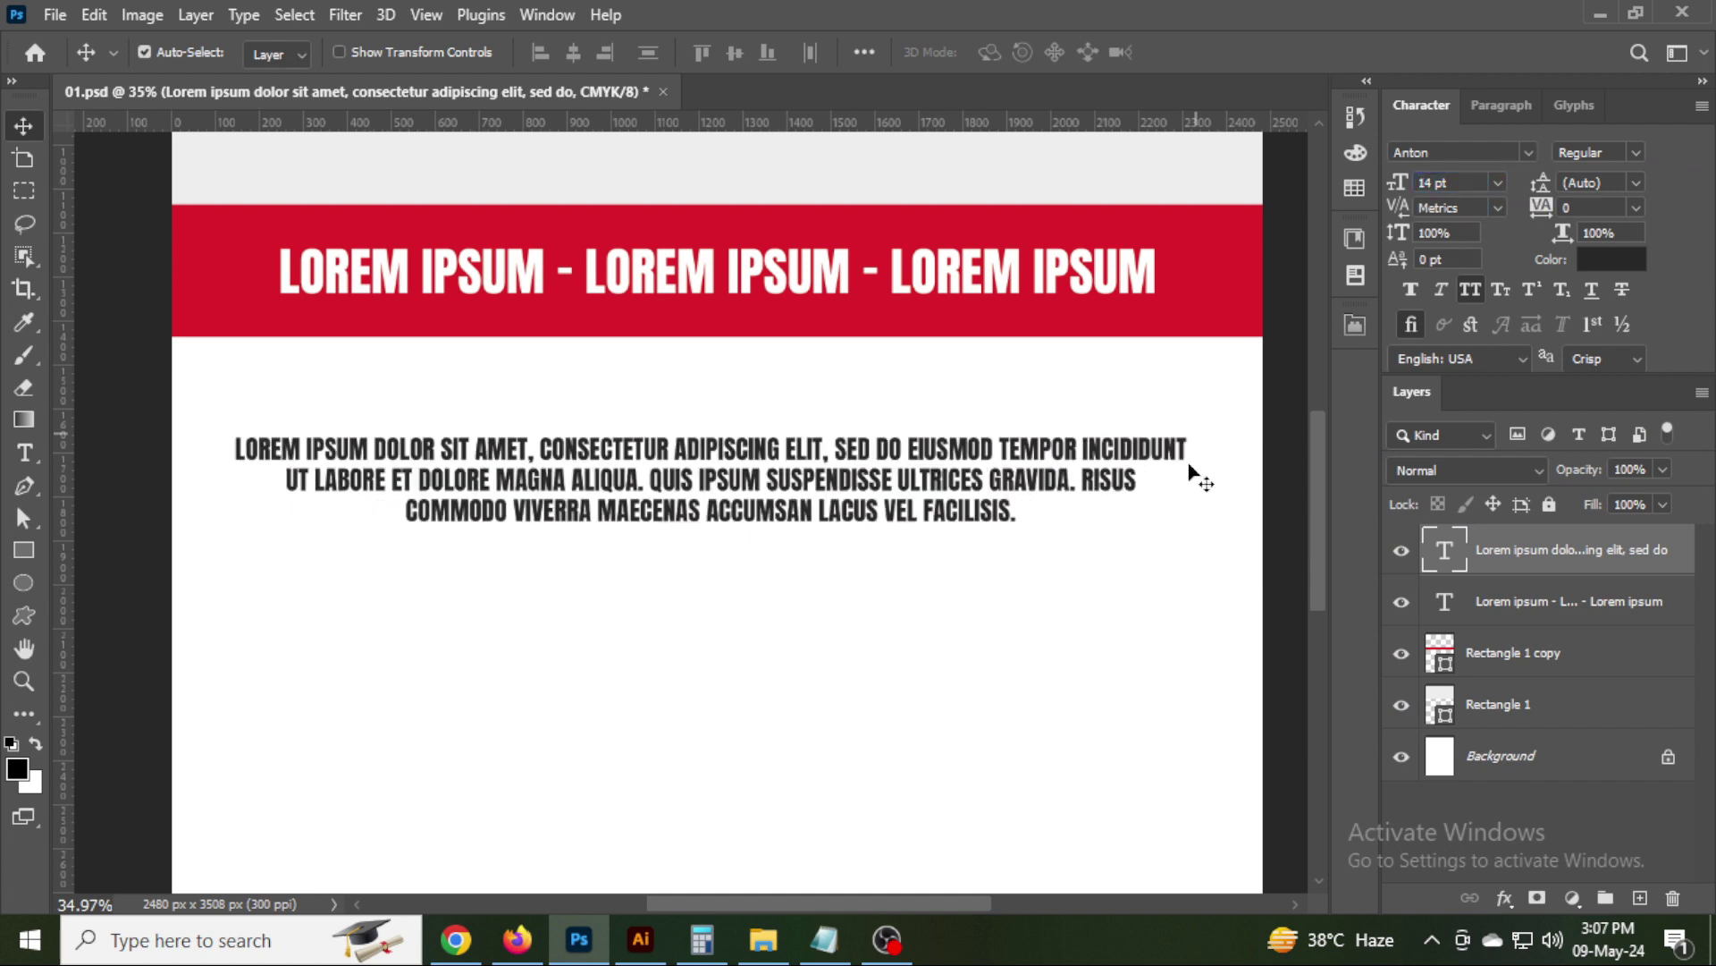
{"action": "left_click", "coordinate": [1053, 268]}
{"action": "left_click", "coordinate": [854, 478]}
{"action": "left_click_drag", "start_coordinate": [800, 479], "coordinate": [805, 438]}
{"action": "double_click", "coordinate": [804, 442]}
{"action": "left_click", "coordinate": [780, 527]}
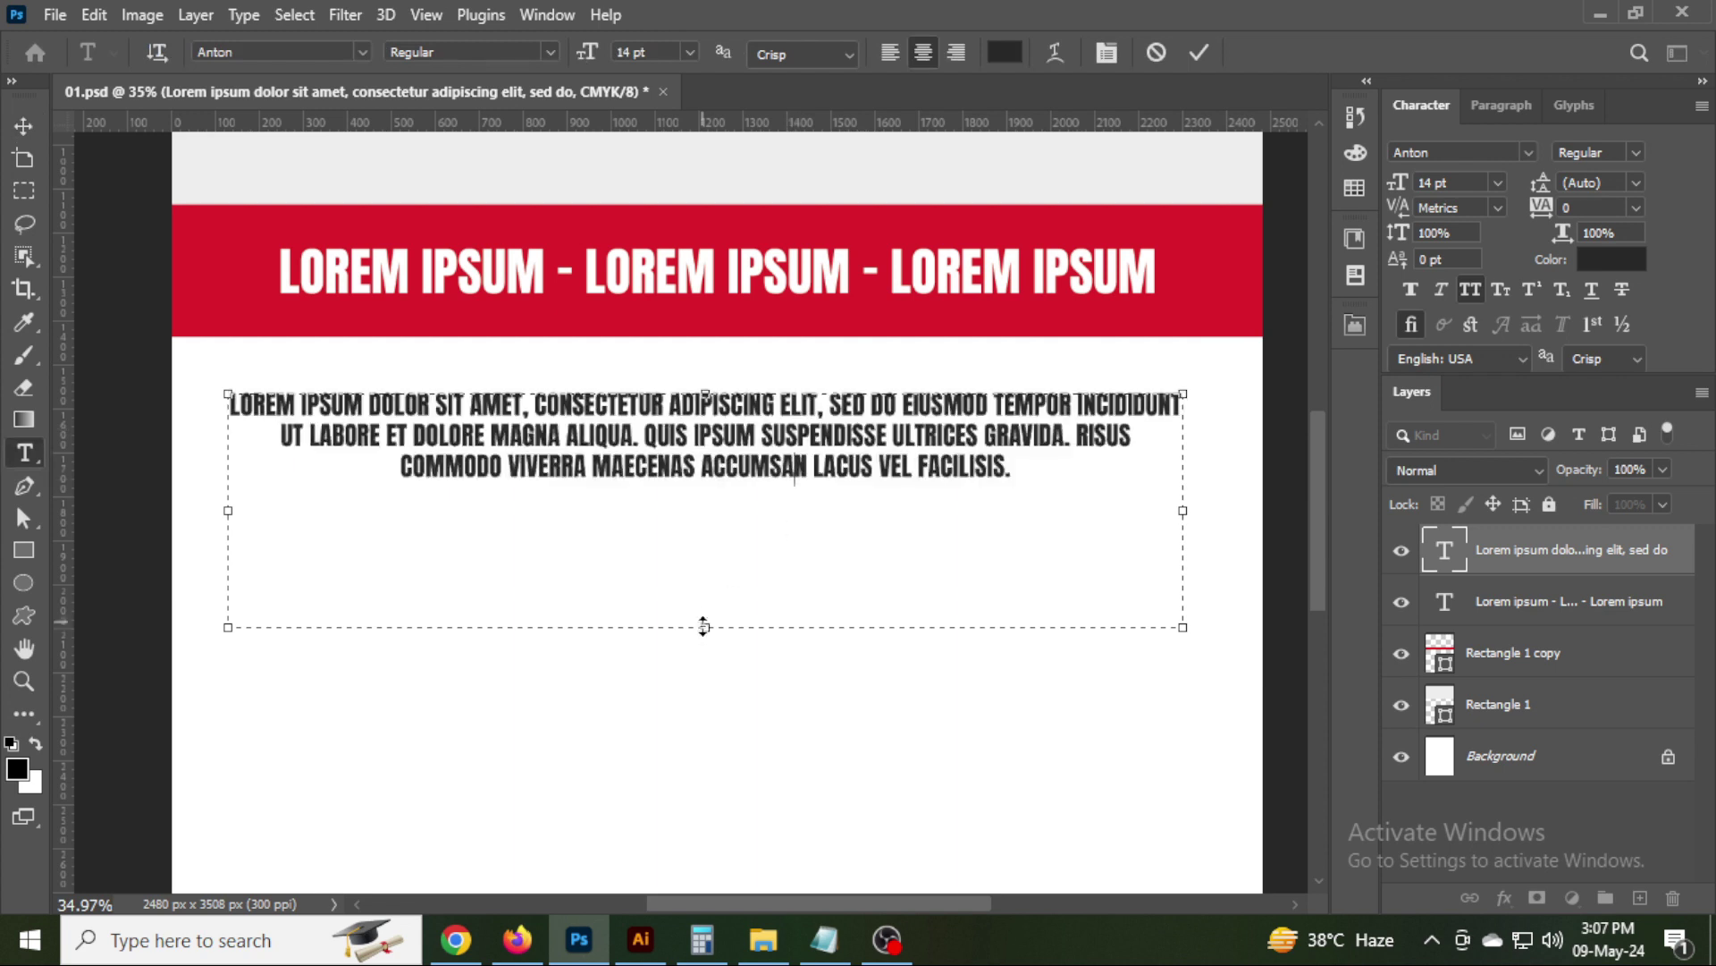
{"action": "left_click_drag", "start_coordinate": [706, 620], "coordinate": [707, 500]}
{"action": "key", "text": "ctrl+Return"}
Centre the paragraph horizontally and nudge it vertically beneath the red bar.
{"action": "key", "text": "v"}
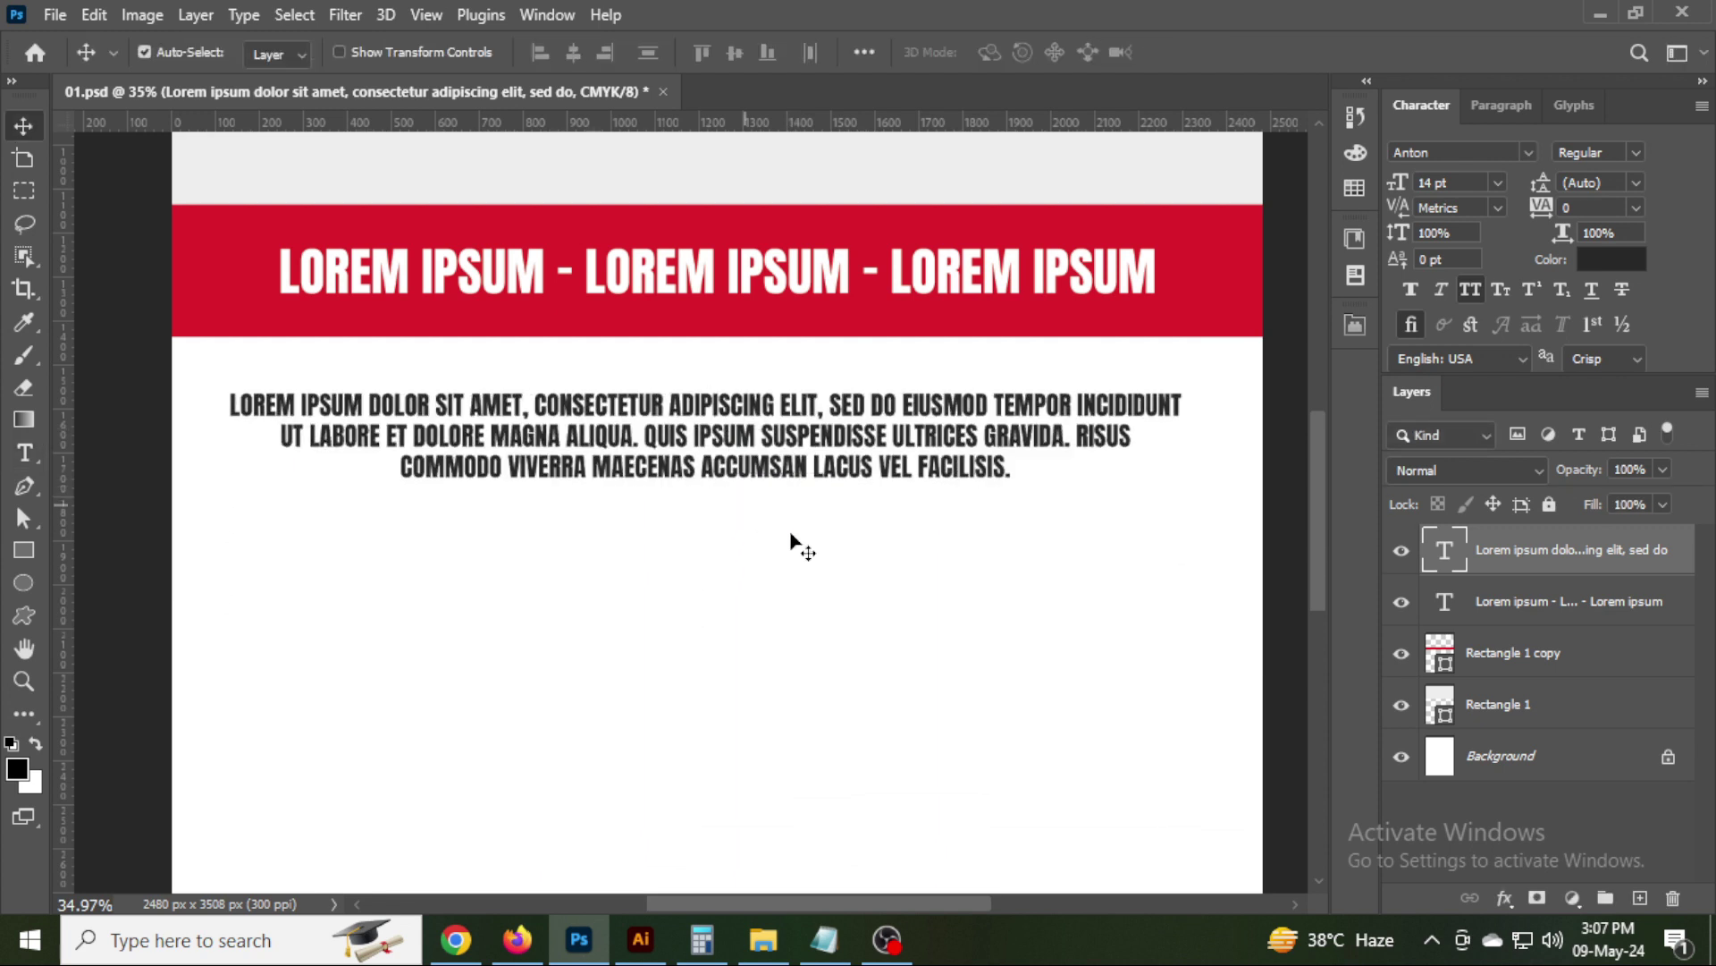
{"action": "key", "text": "ctrl+a"}
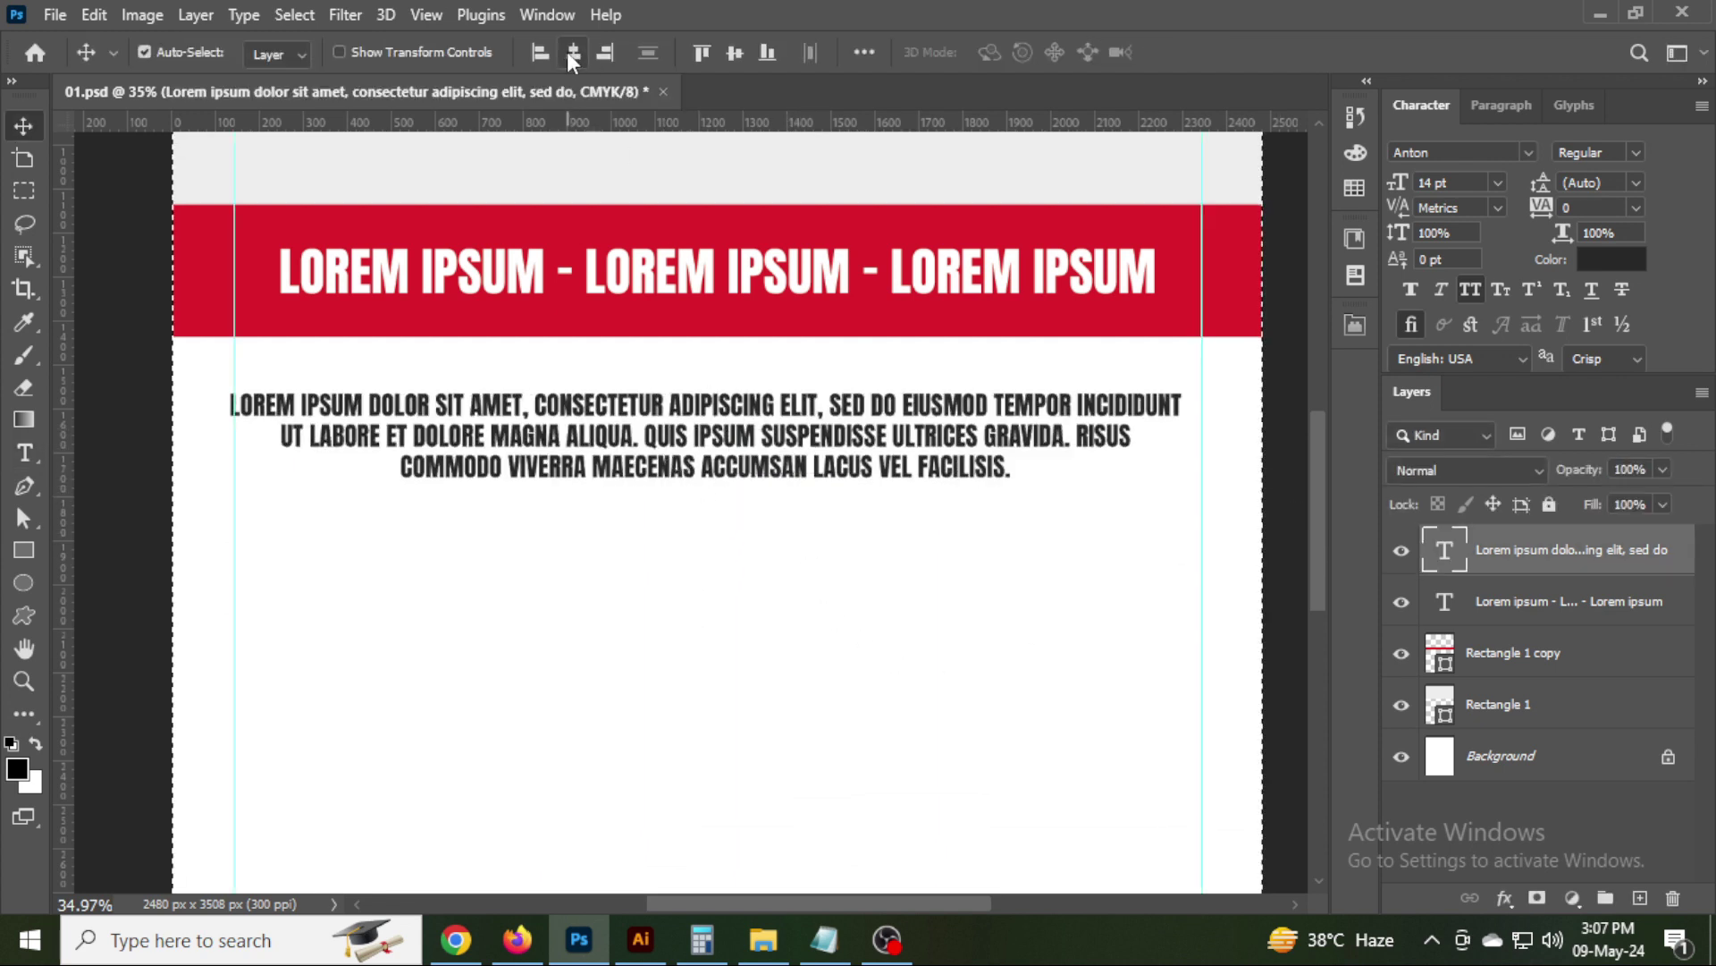
{"action": "left_click", "coordinate": [572, 54]}
{"action": "key", "text": "ctrl+d"}
{"action": "key", "text": "shift+Up"}
{"action": "key", "text": "shift+Up"}
{"action": "key", "text": "shift+Up"}
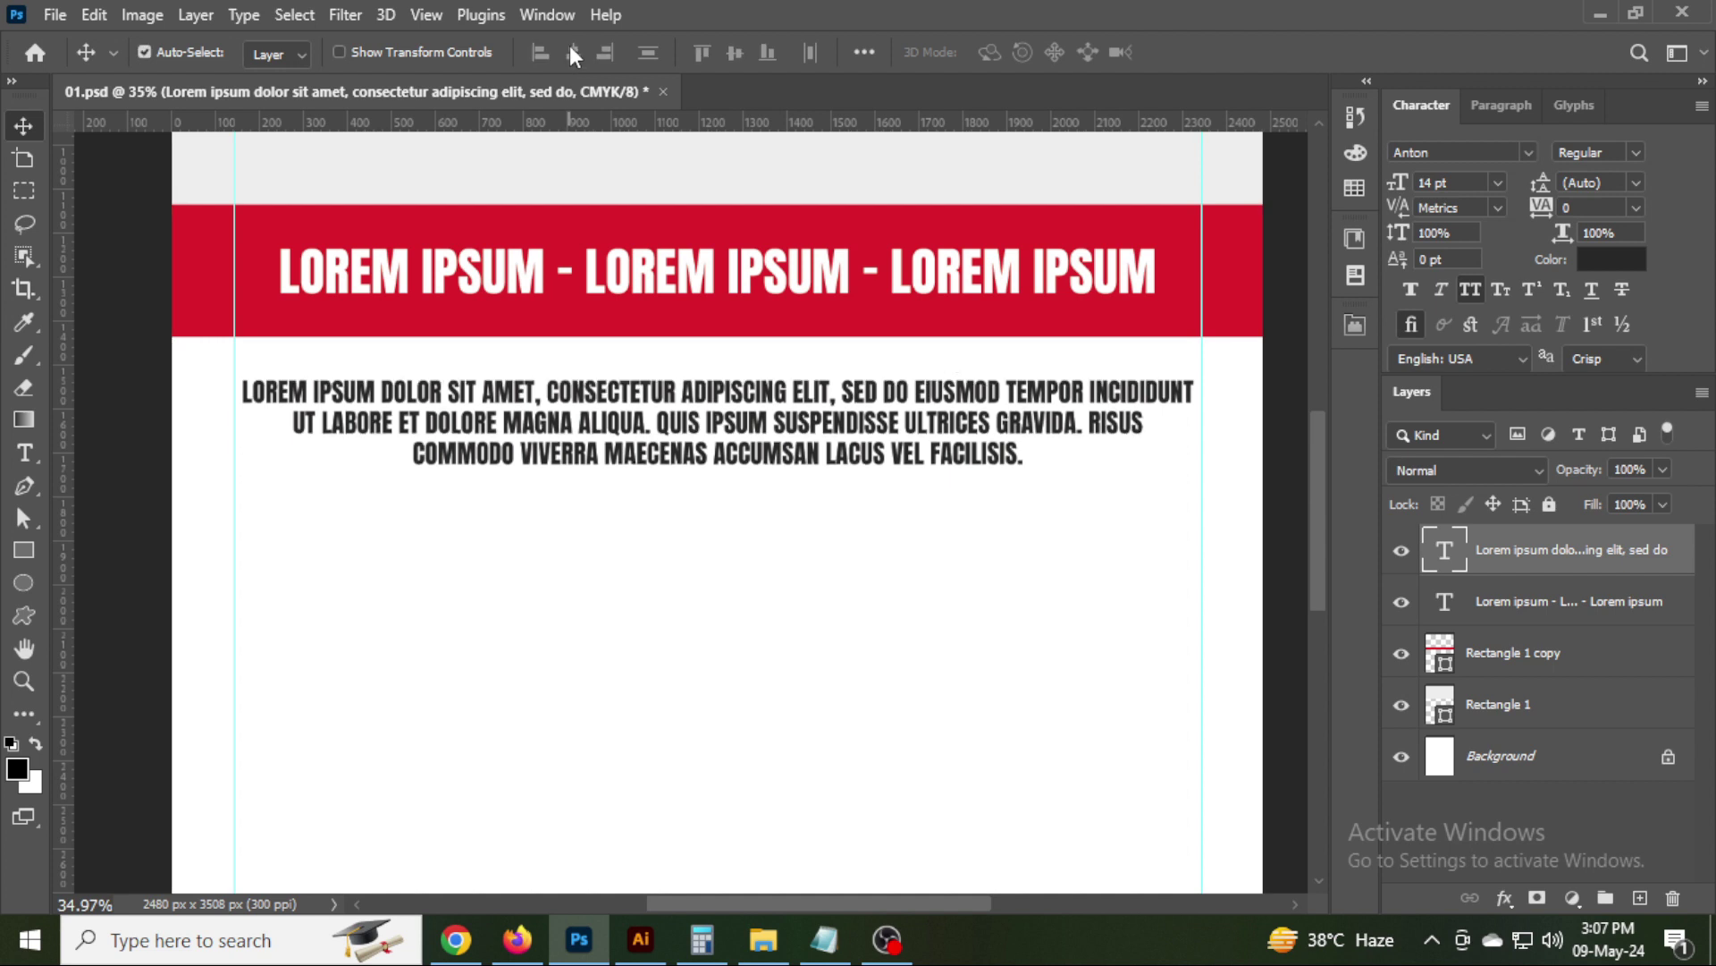
{"action": "key", "text": "shift+Up"}
{"action": "key", "text": "shift+Up"}
{"action": "key", "text": "shift+Up"}
{"action": "key", "text": "shift+Down"}
{"action": "key", "text": "shift+Down"}
{"action": "key", "text": "shift+Down"}
{"action": "key", "text": "shift+Down"}
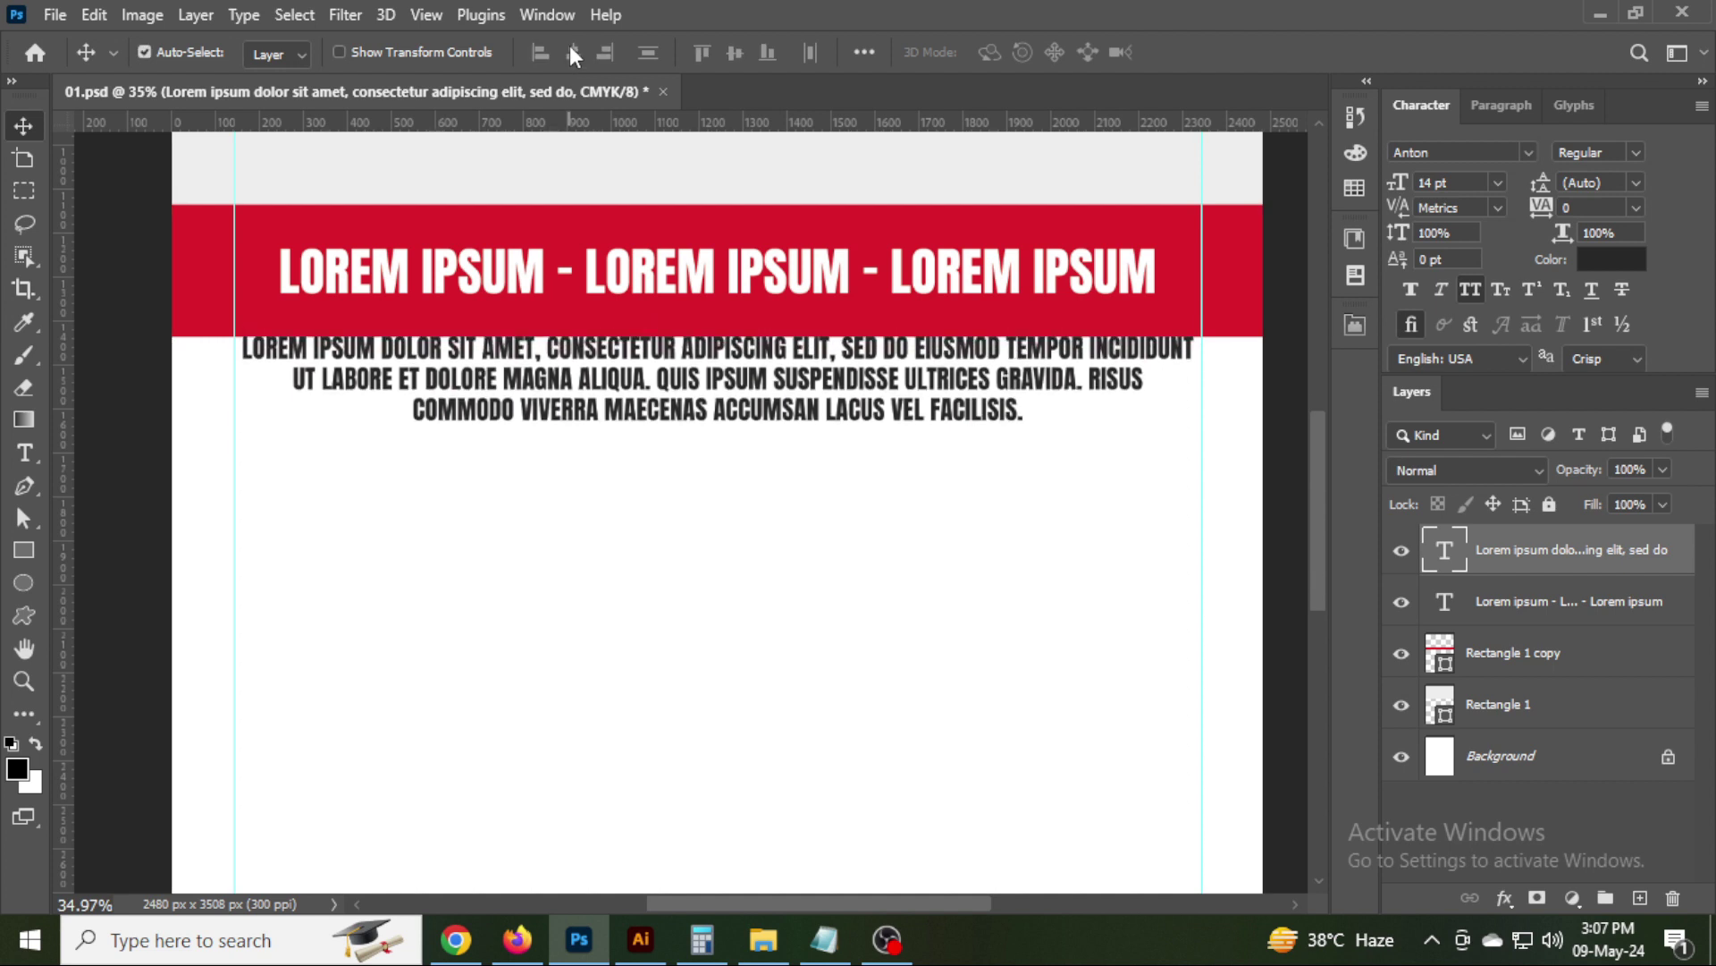
{"action": "key", "text": "shift+Down"}
{"action": "key", "text": "shift+Down"}
{"action": "key", "text": "shift+Down"}
{"action": "key", "text": "shift+Down"}
{"action": "key", "text": "shift+Down"}
{"action": "key", "text": "shift+Down"}
{"action": "key", "text": "shift+Down"}
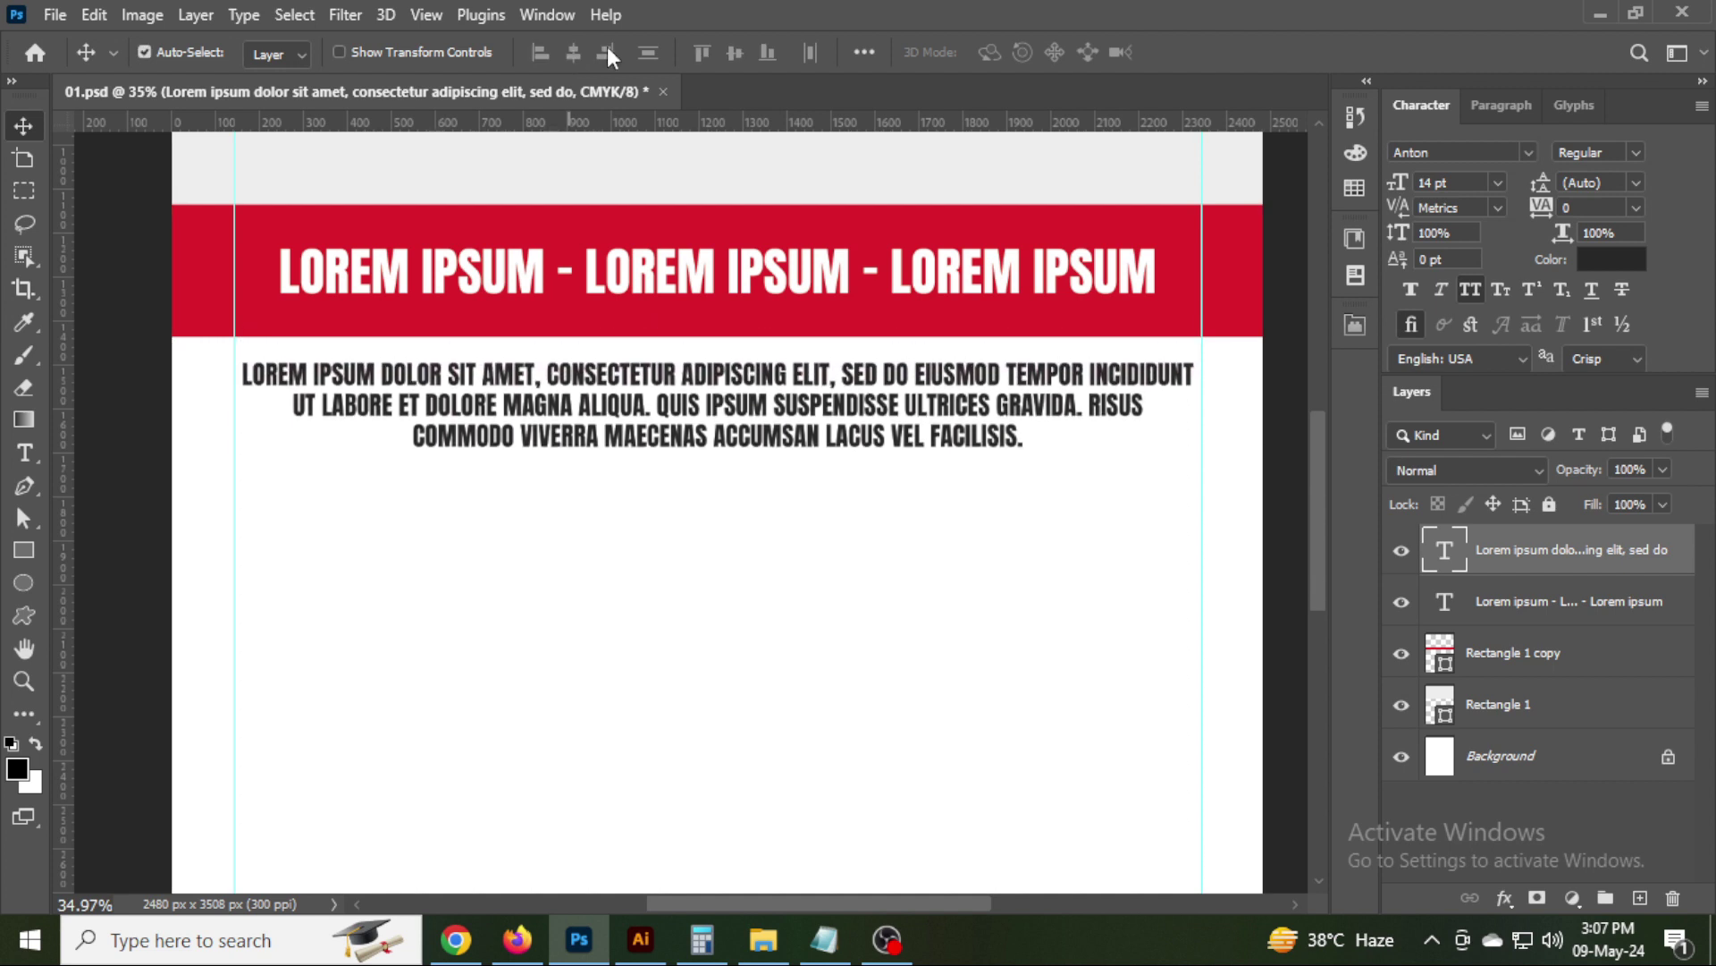
Drag the paragraph back to its centred position and view the whole page.
{"action": "left_click", "coordinate": [689, 540]}
{"action": "left_click_drag", "start_coordinate": [686, 404], "coordinate": [753, 429]}
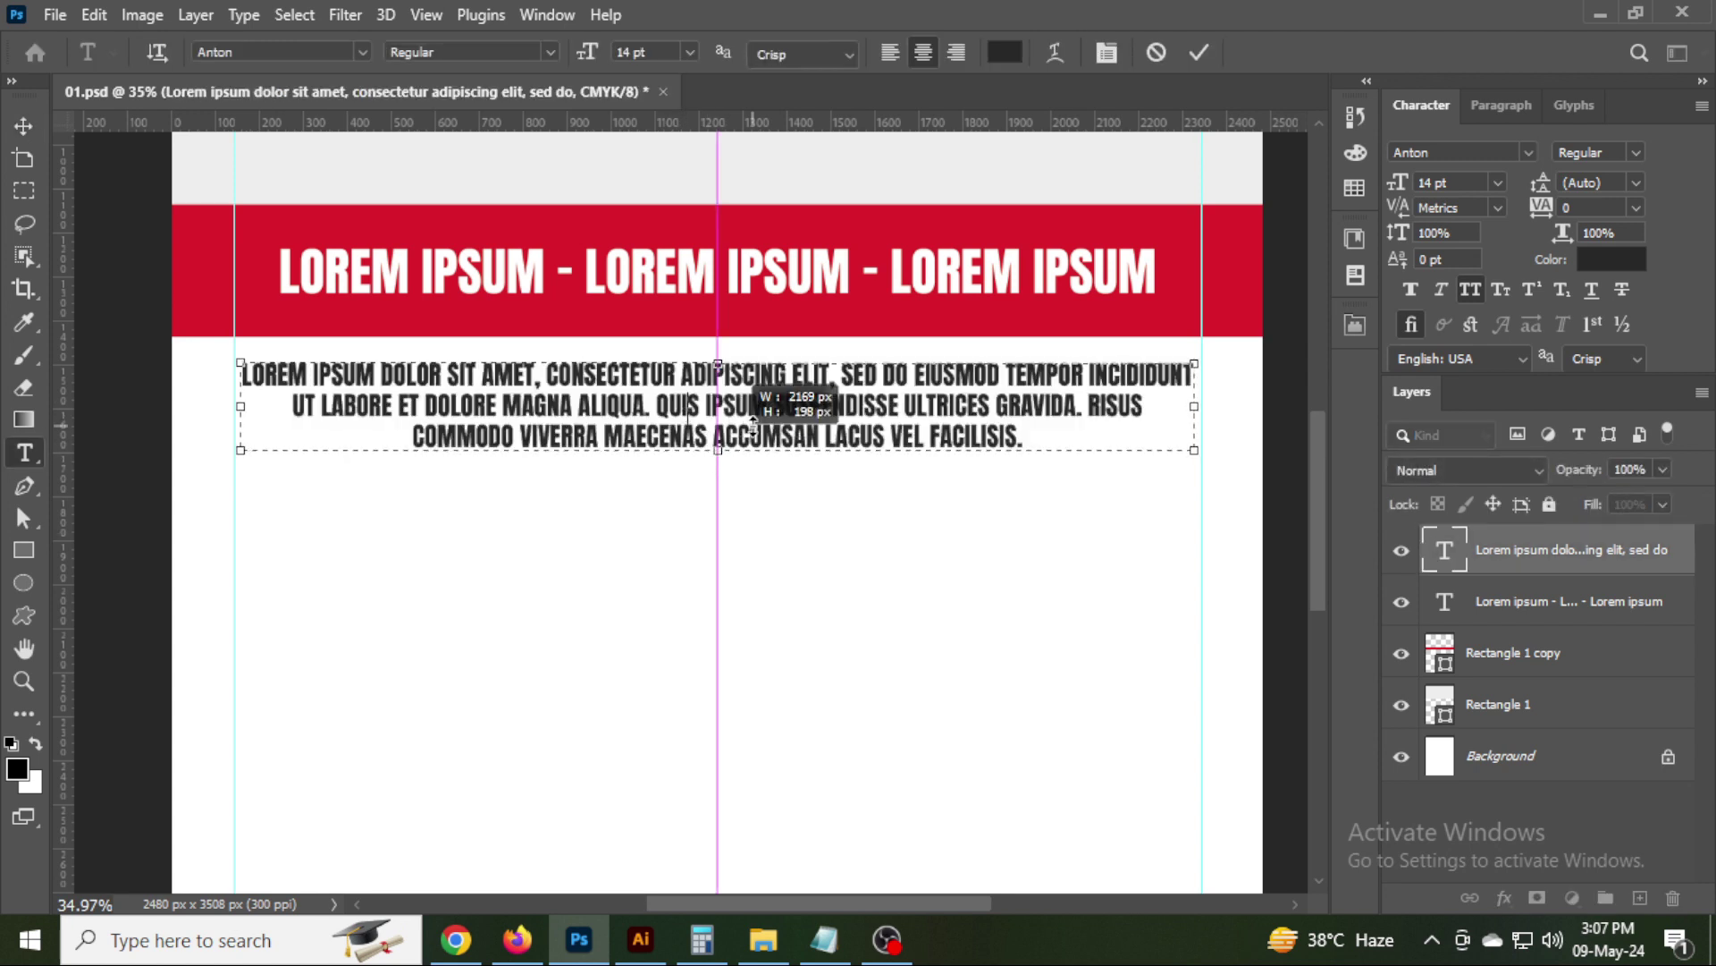
{"action": "key", "text": "ctrl+minus"}
{"action": "key", "text": "ctrl+minus"}
{"action": "key", "text": "ctrl+minus"}
{"action": "left_click", "coordinate": [777, 581], "text": "ctrl"}
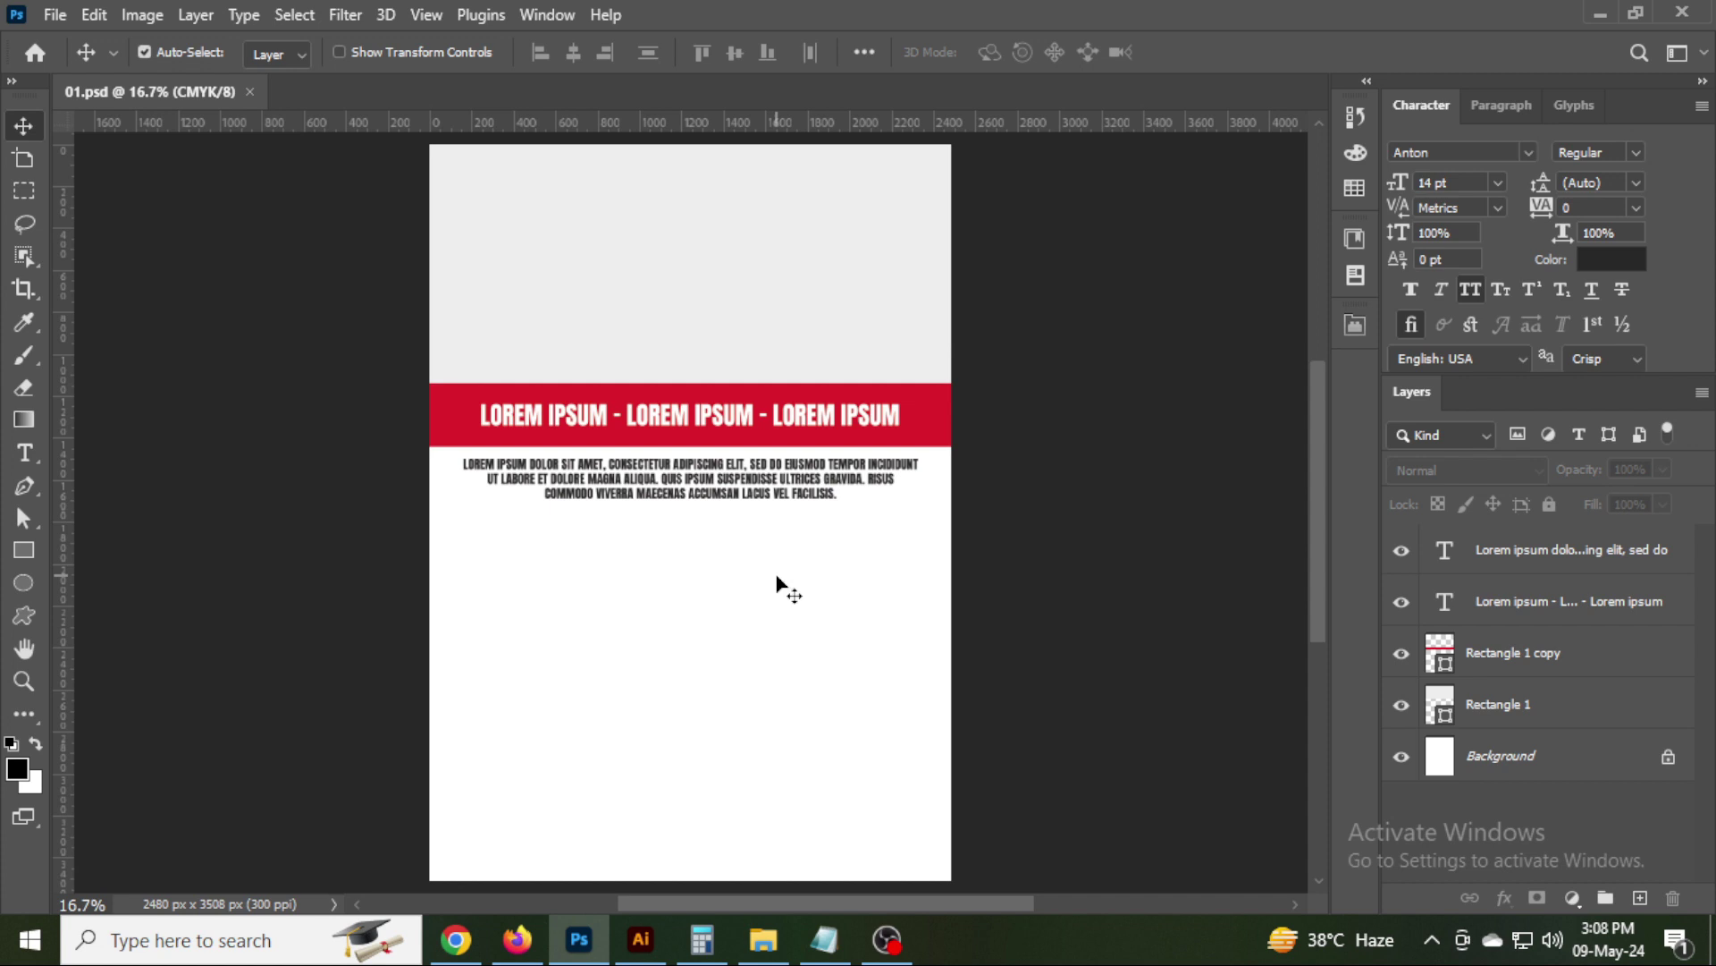
Draw a 2 px wide vertical line below the paragraph, centred horizontally on the page.
{"action": "mouse_move", "coordinate": [731, 586]}
{"action": "left_mouse_down"}
{"action": "mouse_move", "coordinate": [767, 458]}
{"action": "mouse_move", "coordinate": [705, 573]}
{"action": "left_mouse_up"}
{"action": "key", "text": "u"}
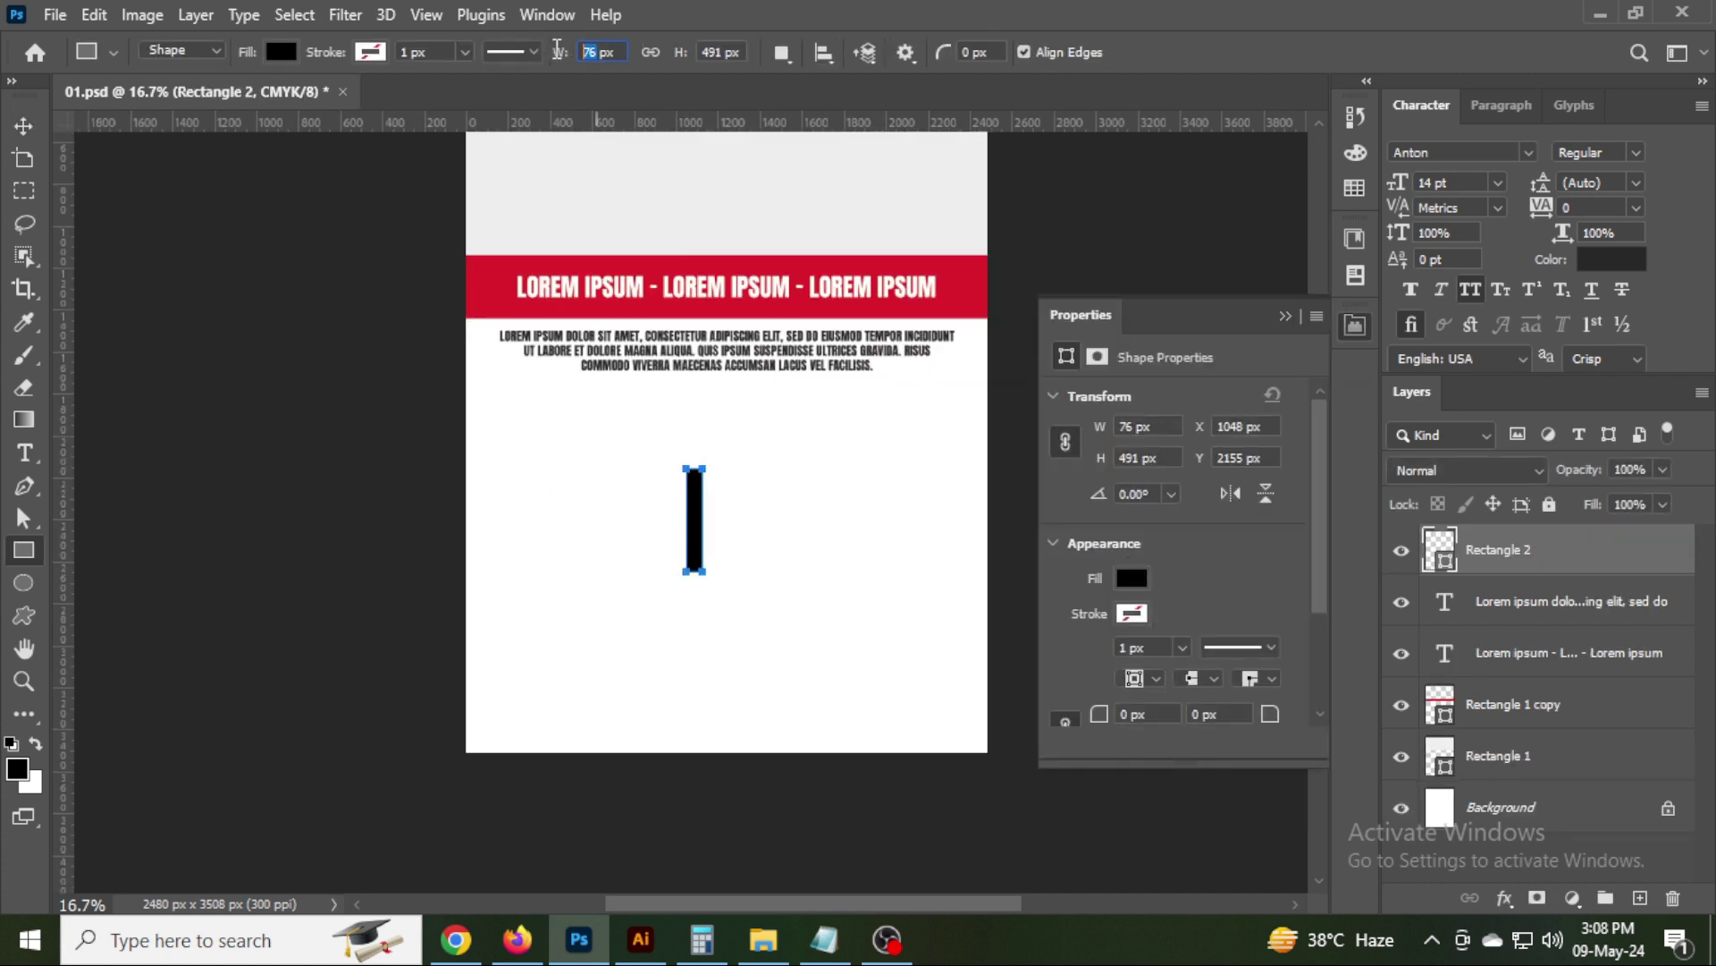
{"action": "key", "text": "Return"}
{"action": "key", "text": "v"}
{"action": "left_click", "coordinate": [1350, 325]}
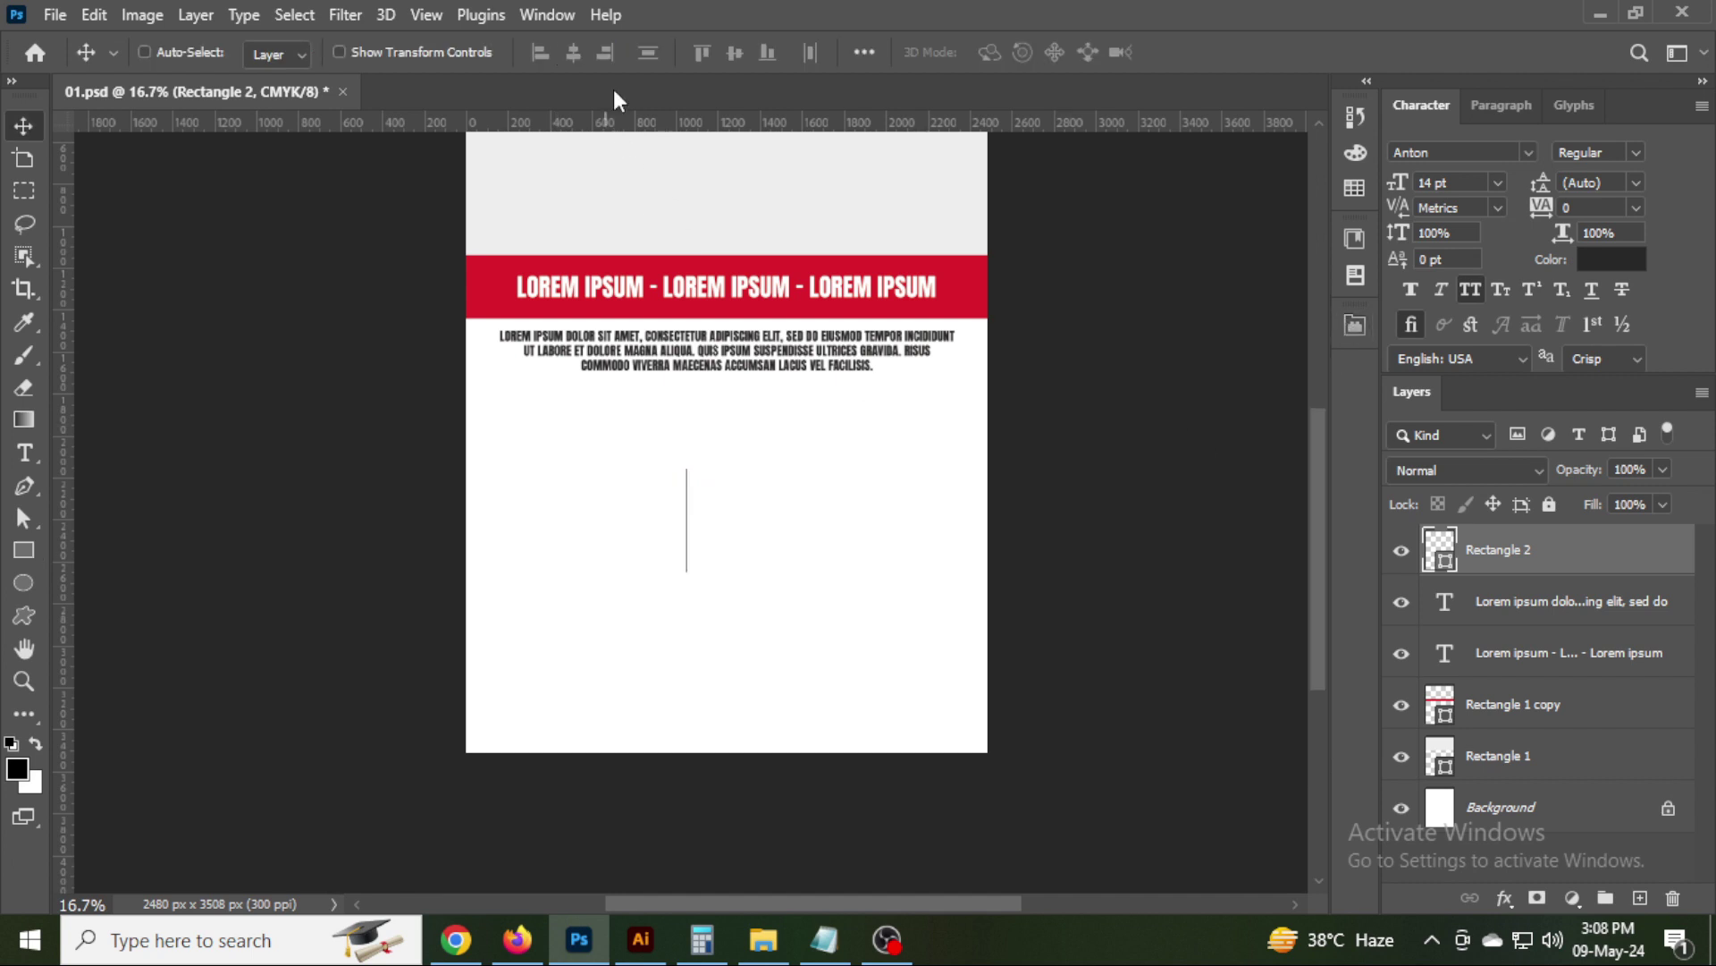
{"action": "left_click", "coordinate": [573, 53]}
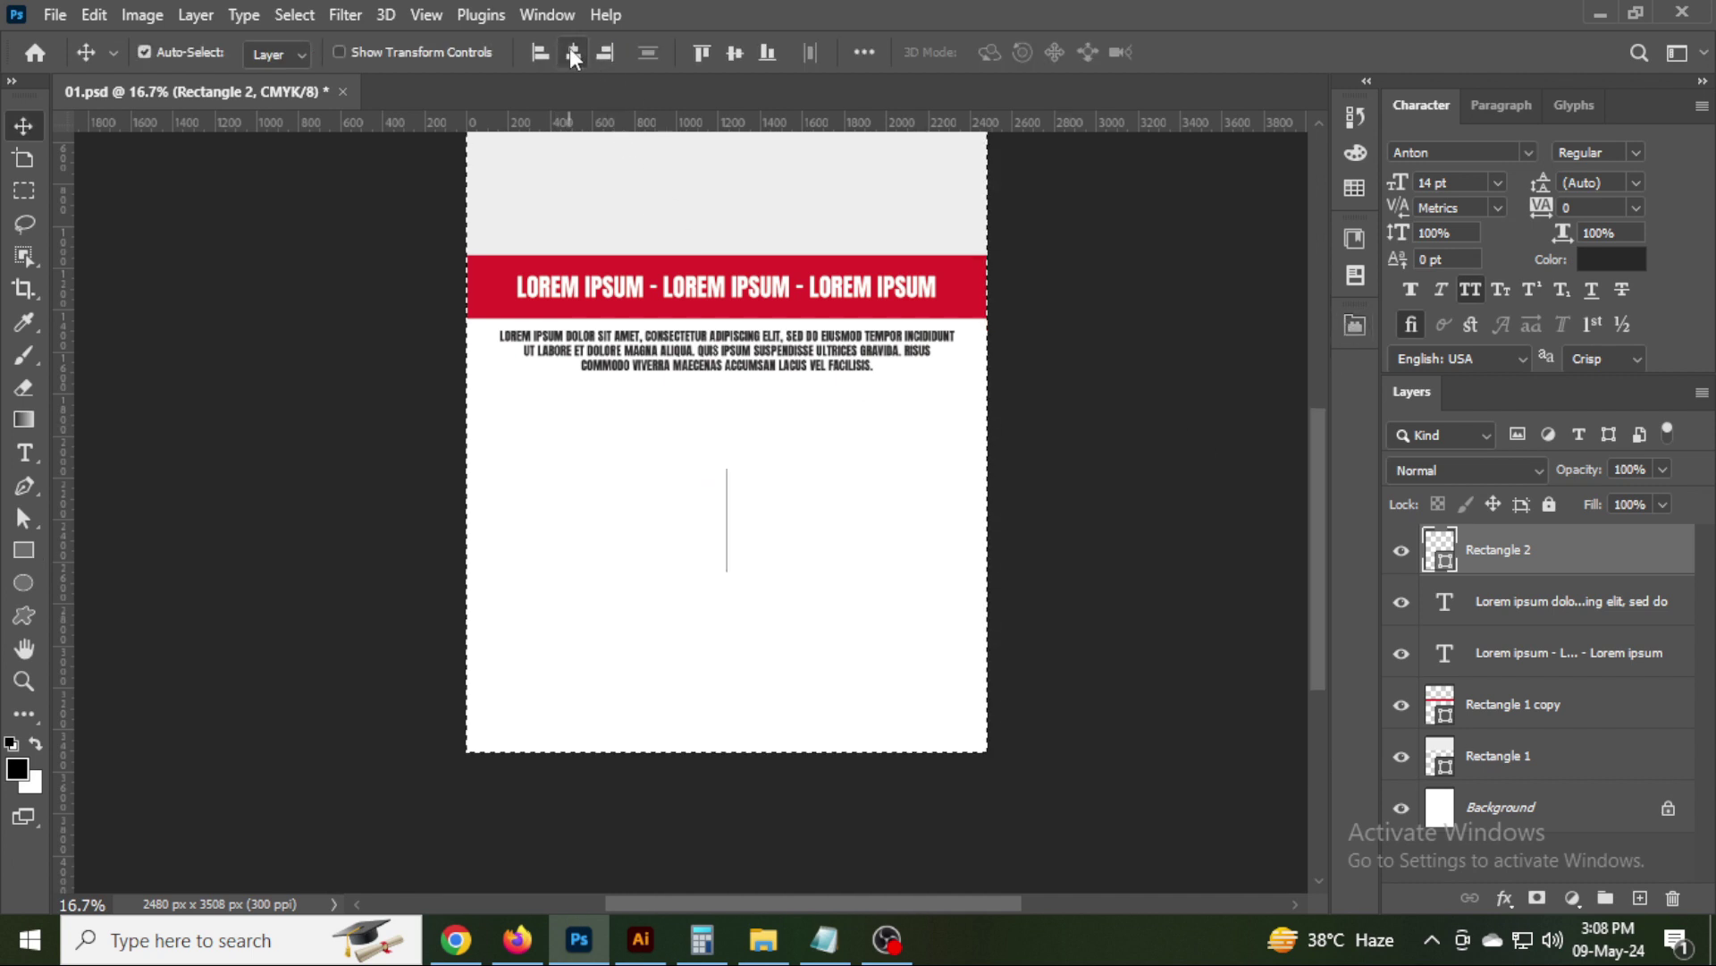
{"action": "scroll", "coordinate": [615, 631], "scroll_direction": "up", "scroll_amount": 3}
{"action": "left_click", "coordinate": [635, 640]}
Draw a black square left of the line and duplicate it to the right.
{"action": "key", "text": "u"}
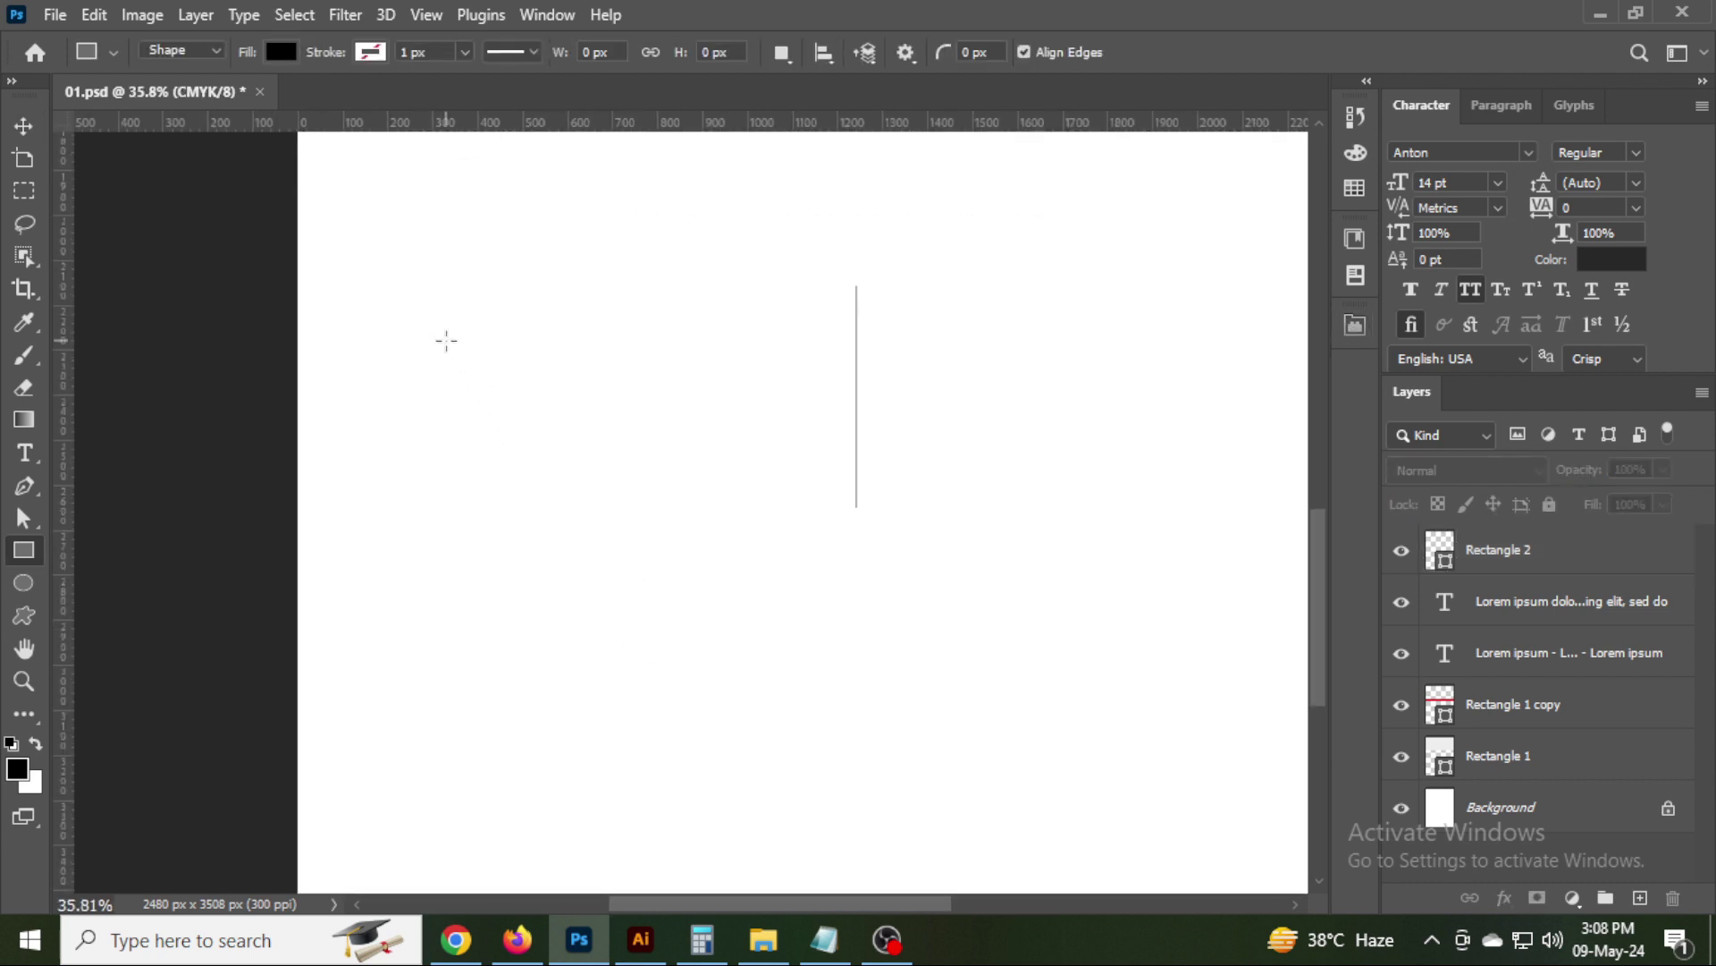
{"action": "left_click_drag", "start_coordinate": [446, 339], "coordinate": [612, 505]}
{"action": "key", "text": "v"}
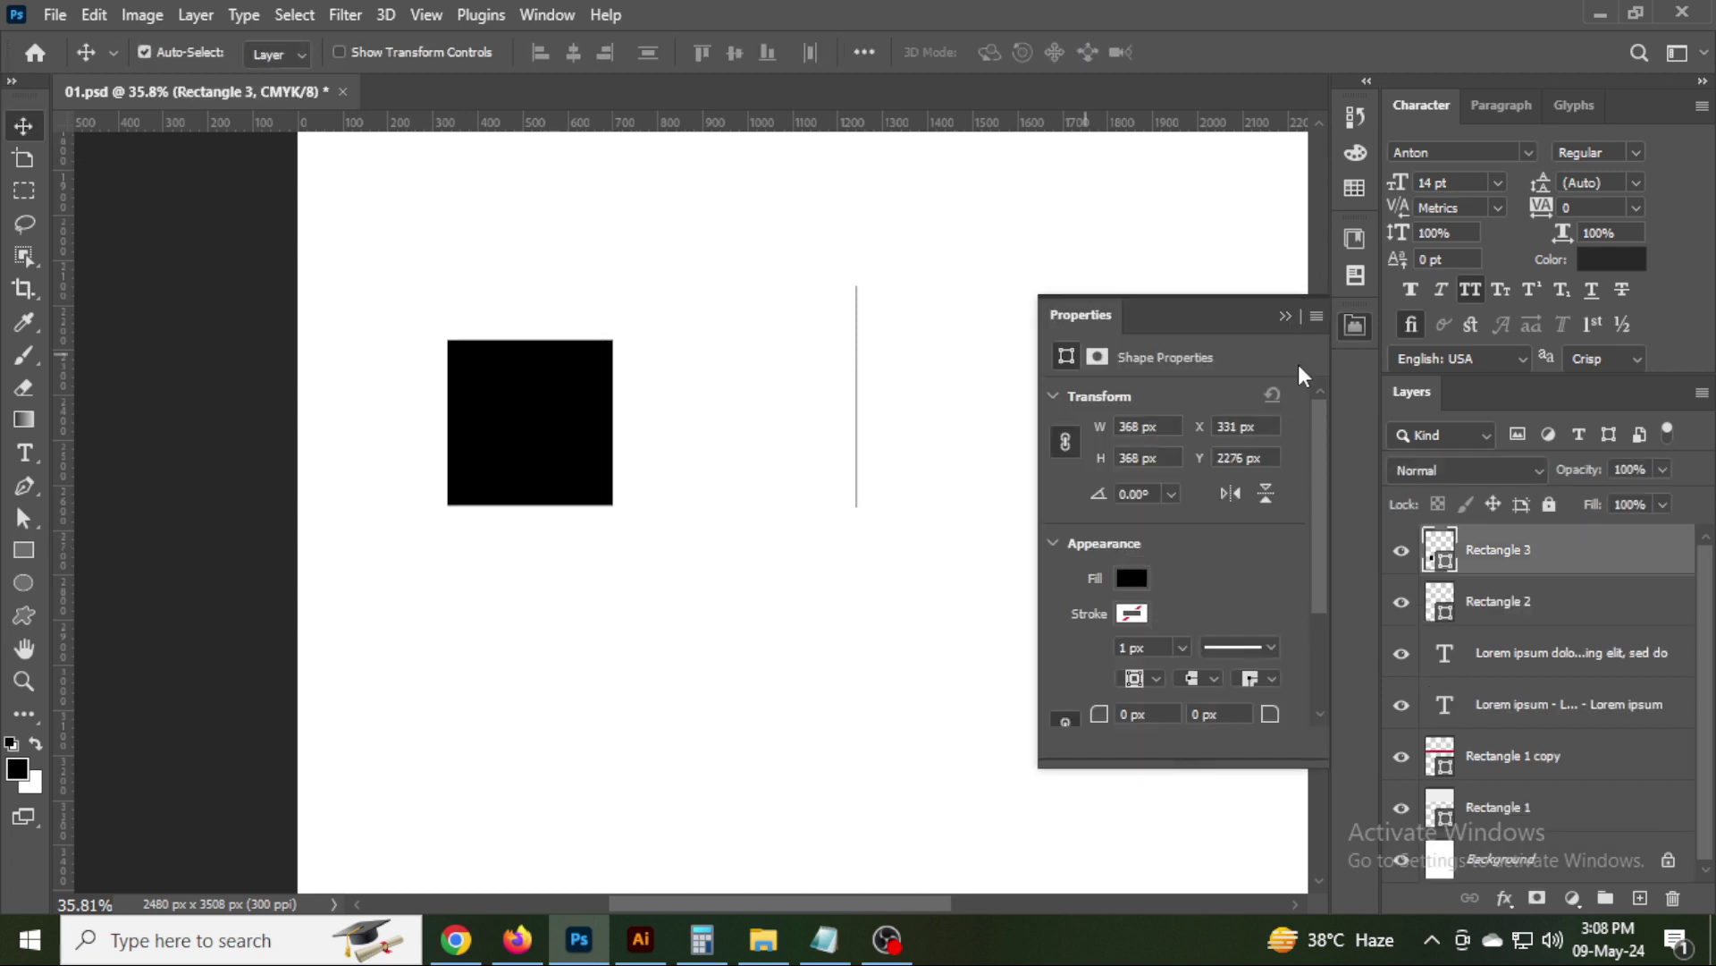
{"action": "left_click", "coordinate": [1356, 326]}
{"action": "left_click_drag", "start_coordinate": [515, 412], "coordinate": [682, 413]}
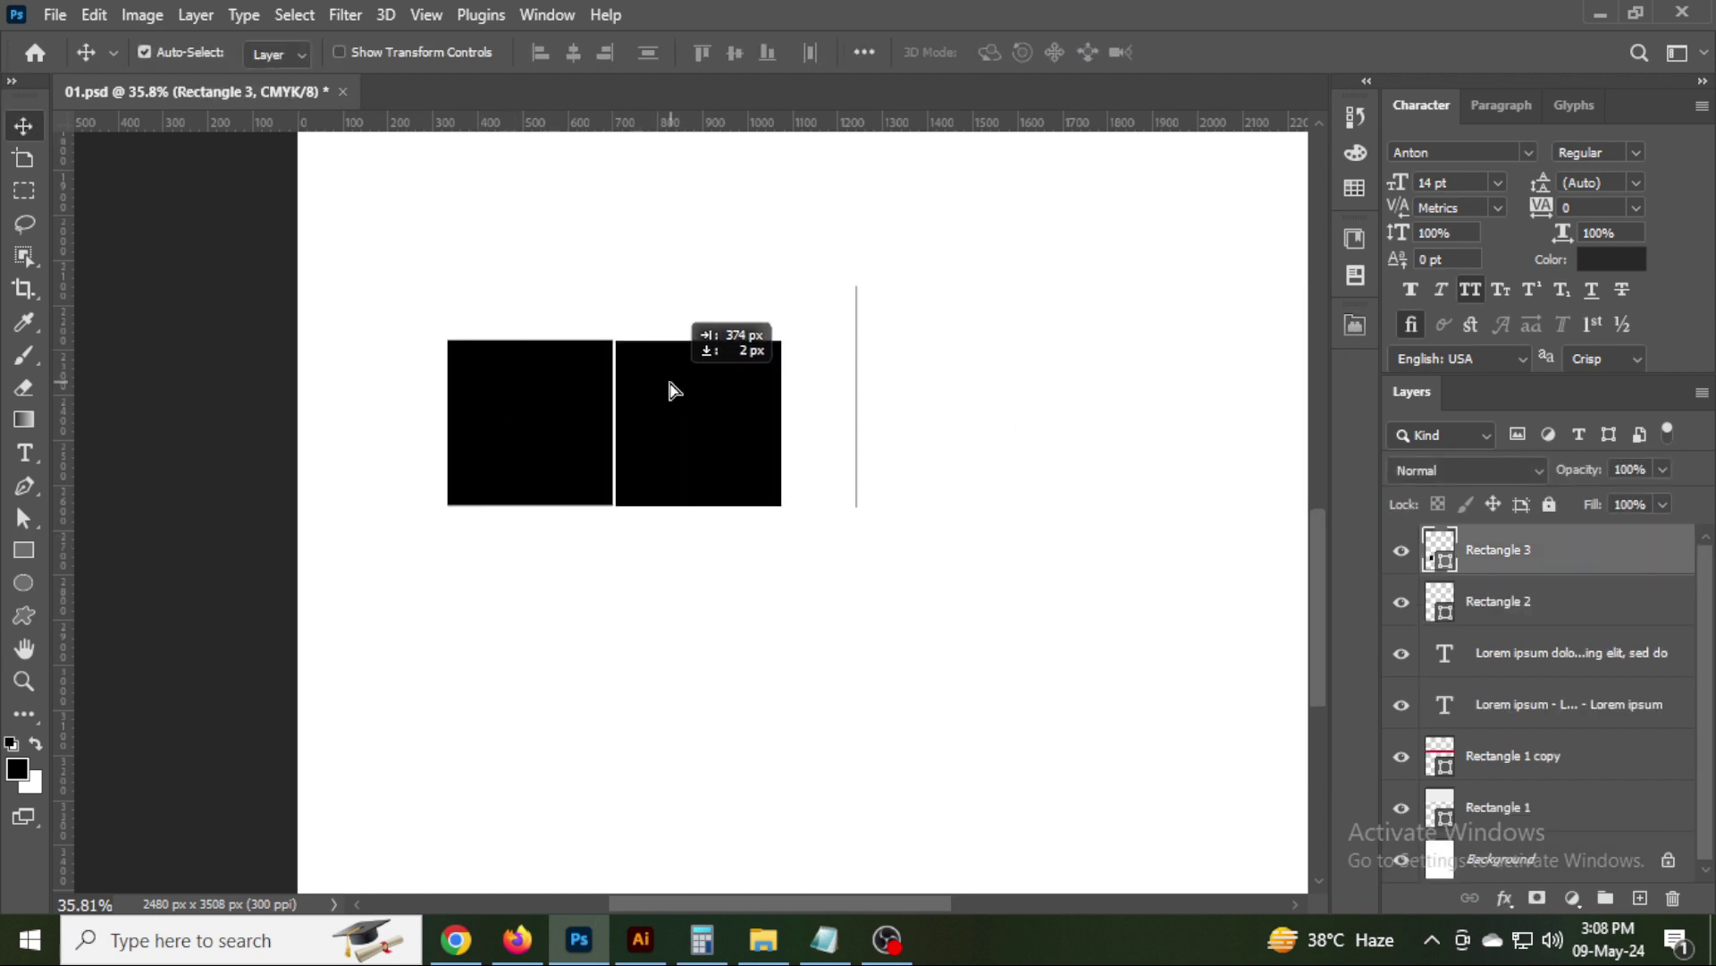
{"action": "scroll", "coordinate": [598, 334], "scroll_direction": "up", "scroll_amount": 5}
Align the two squares' bottom edges and close the gap between them.
{"action": "left_click", "coordinate": [767, 52]}
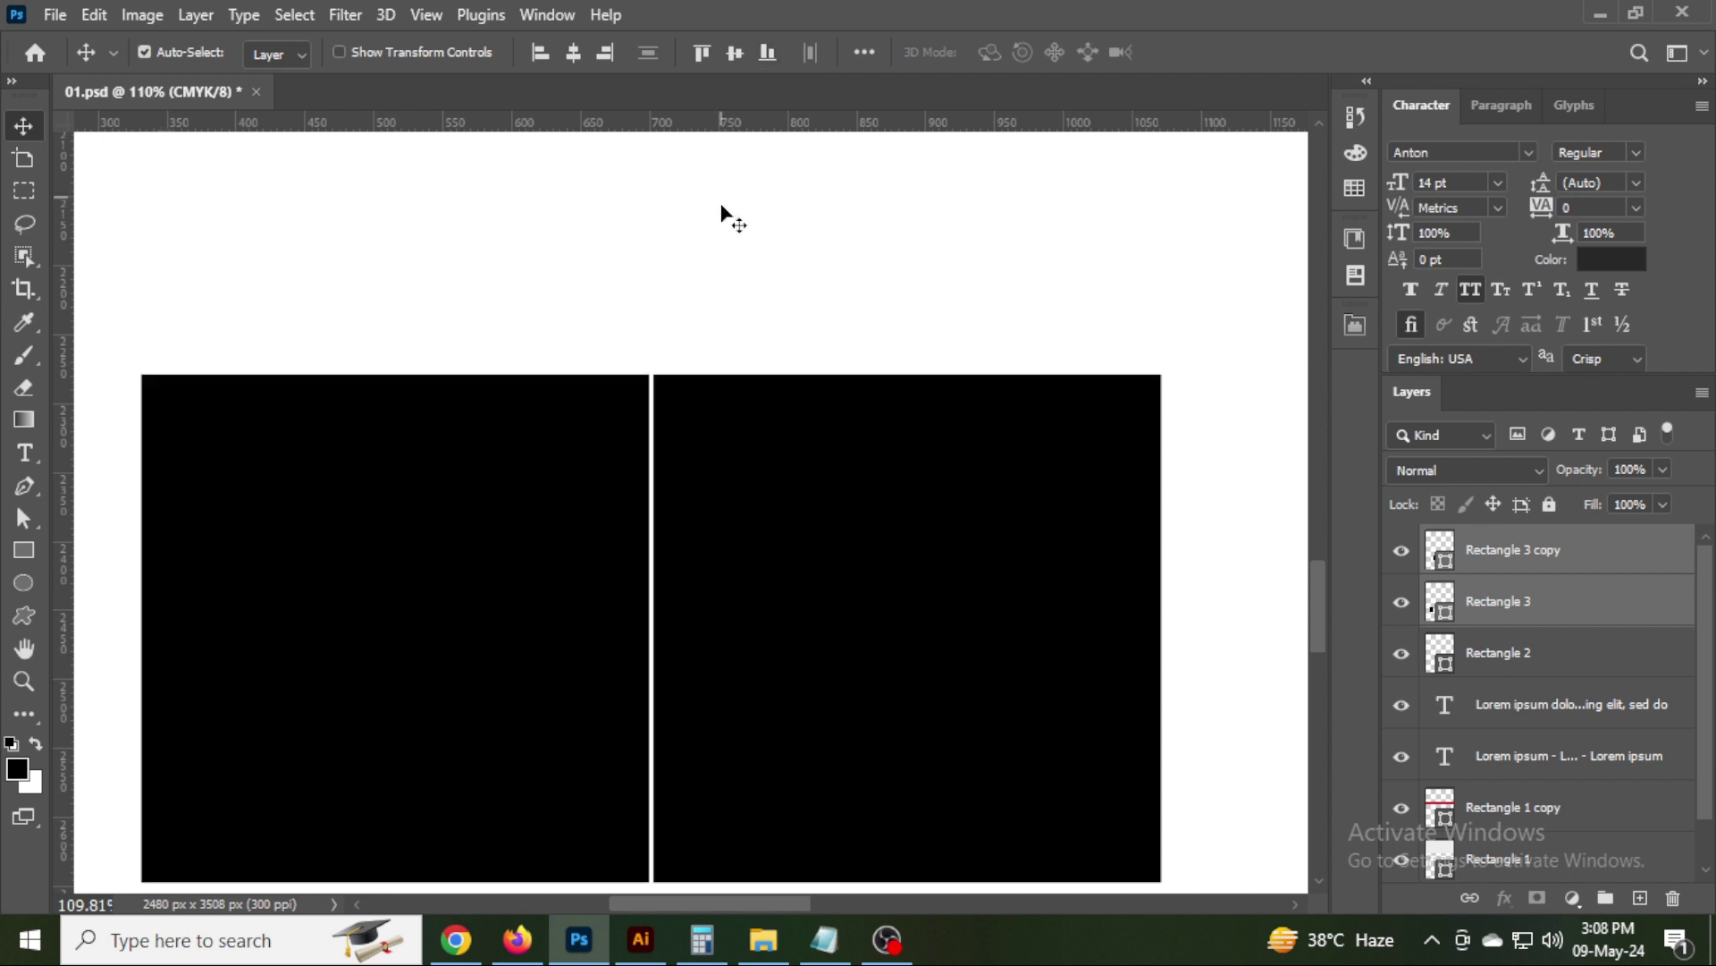
{"action": "left_click", "coordinate": [774, 416]}
{"action": "scroll", "coordinate": [661, 416], "scroll_direction": "up", "scroll_amount": 3}
{"action": "key", "text": "Left"}
{"action": "key", "text": "Left"}
{"action": "key", "text": "Left"}
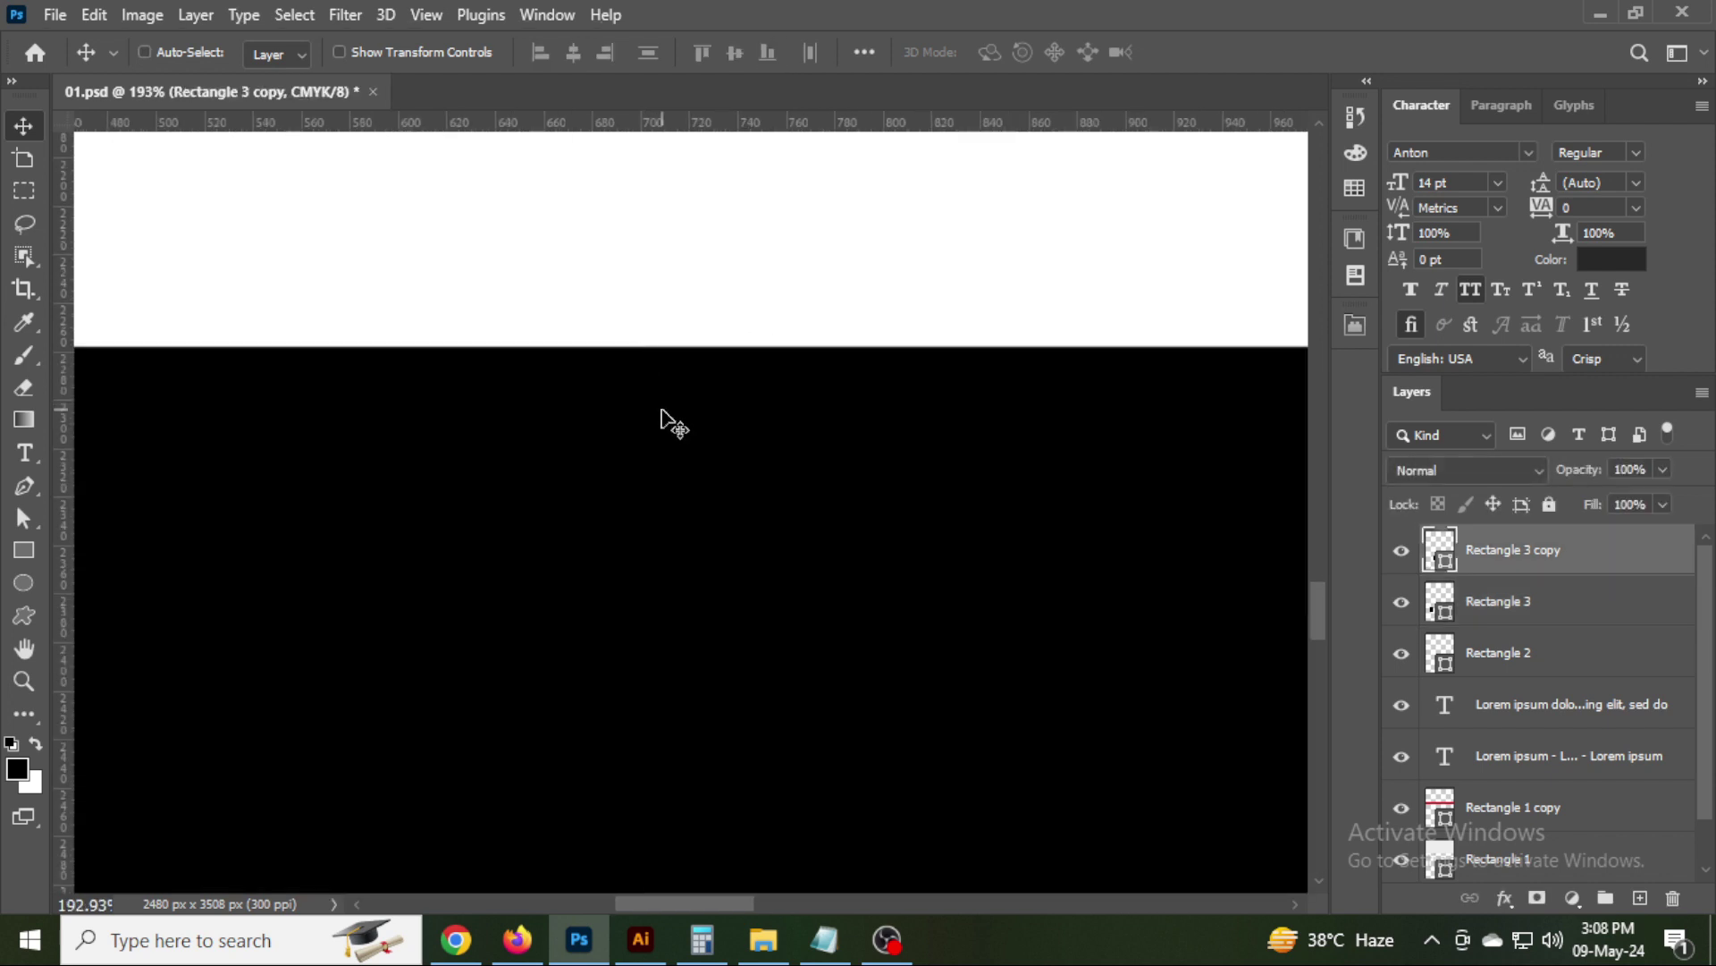
{"action": "key", "text": "ctrl+1"}
Fill the right square sage green #90b9a7 and select both squares with the line.
{"action": "double_click", "coordinate": [1445, 563]}
{"action": "left_click", "coordinate": [1118, 495]}
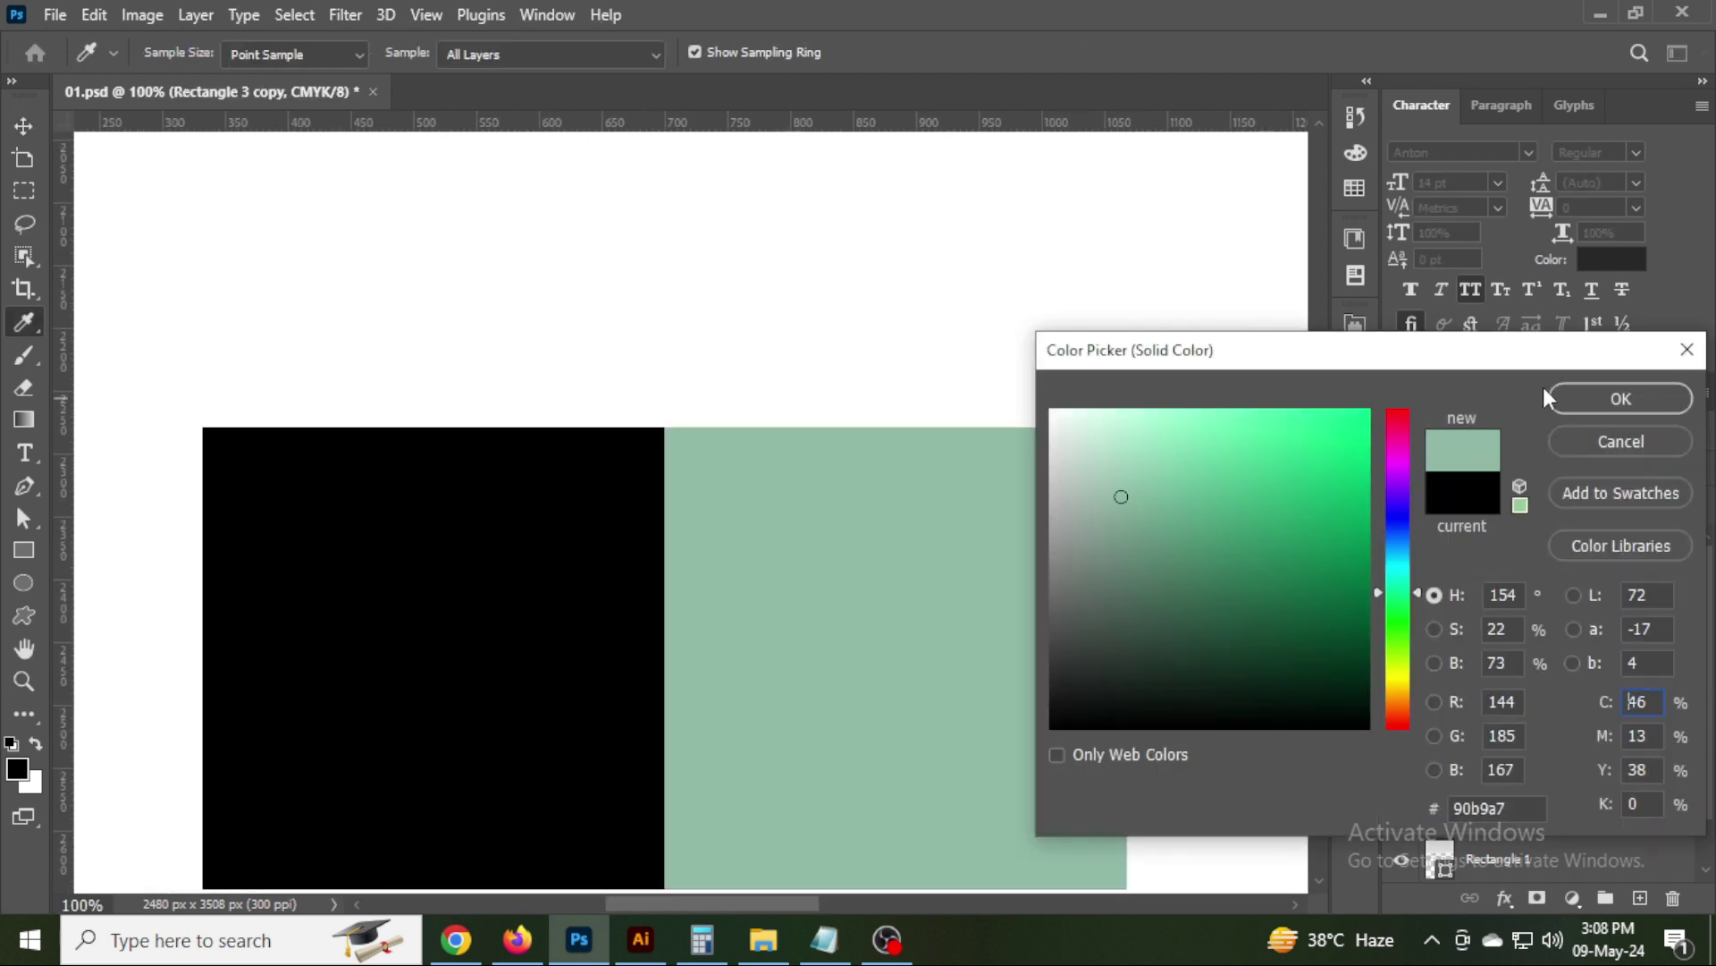
{"action": "left_click", "coordinate": [1621, 394]}
{"action": "left_click", "coordinate": [697, 326]}
{"action": "scroll", "coordinate": [701, 325], "scroll_direction": "down", "scroll_amount": 3}
{"action": "left_click_drag", "start_coordinate": [393, 344], "coordinate": [843, 541]}
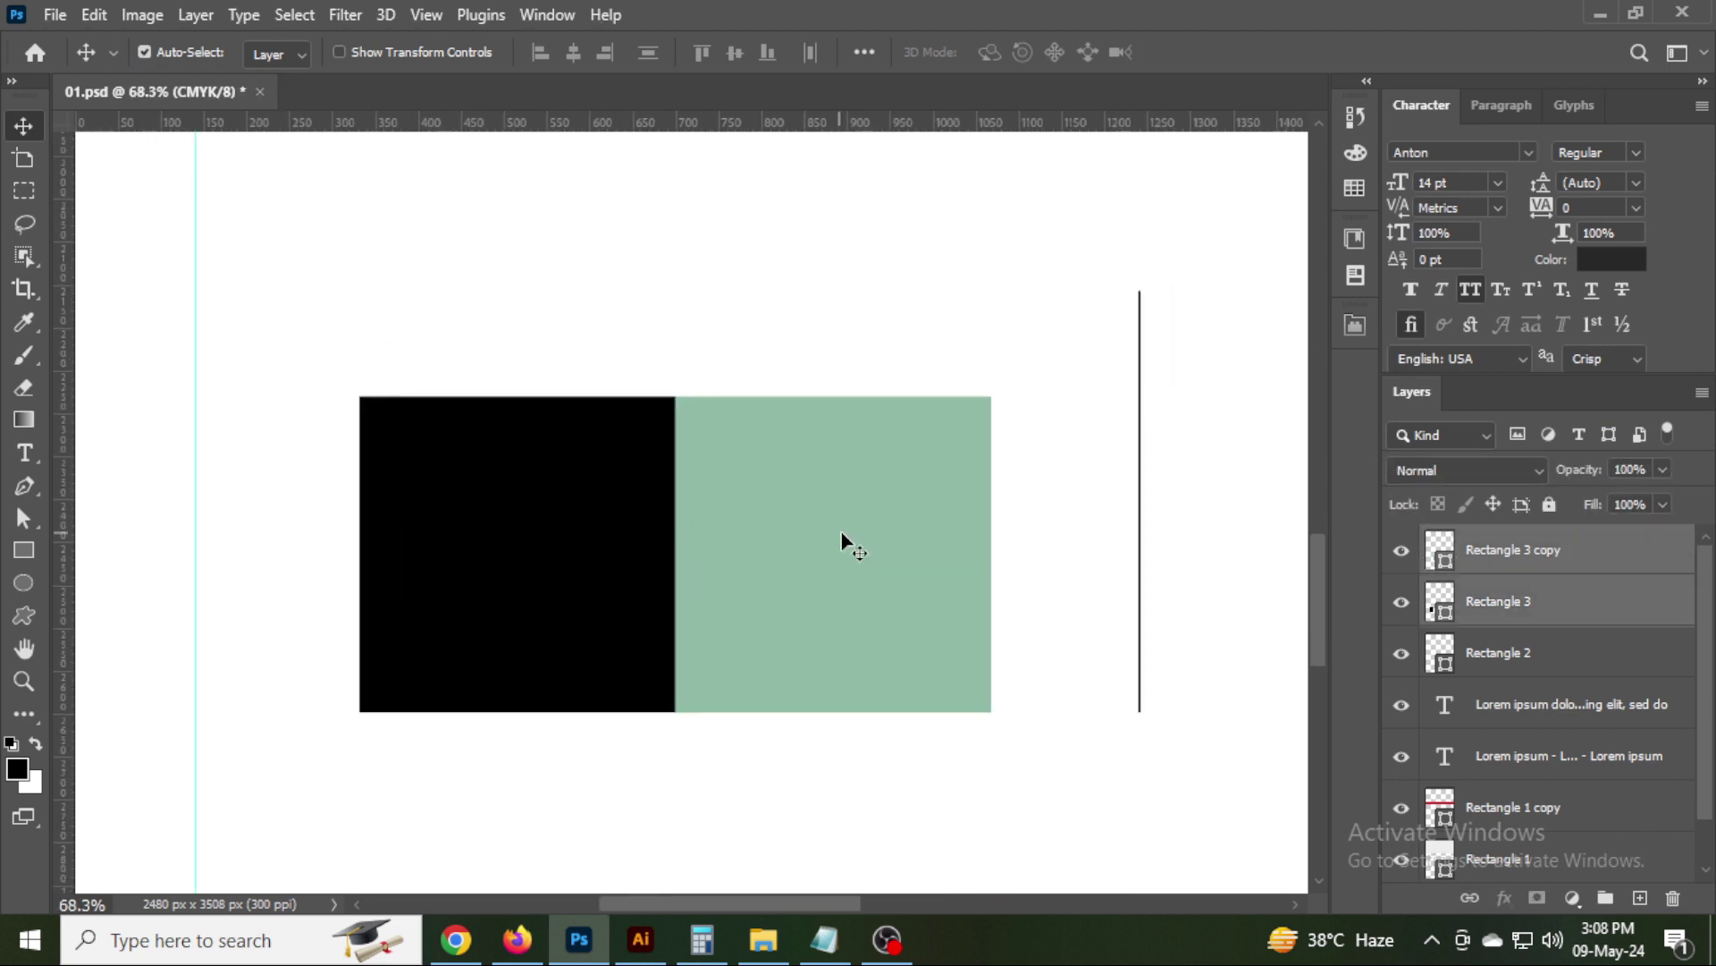
{"action": "left_click_drag", "start_coordinate": [1059, 255], "coordinate": [1149, 313]}
Align the black and green squares to the line's top and move them left to the margin guide.
{"action": "left_click", "coordinate": [702, 52]}
{"action": "left_click_drag", "start_coordinate": [693, 226], "coordinate": [747, 403]}
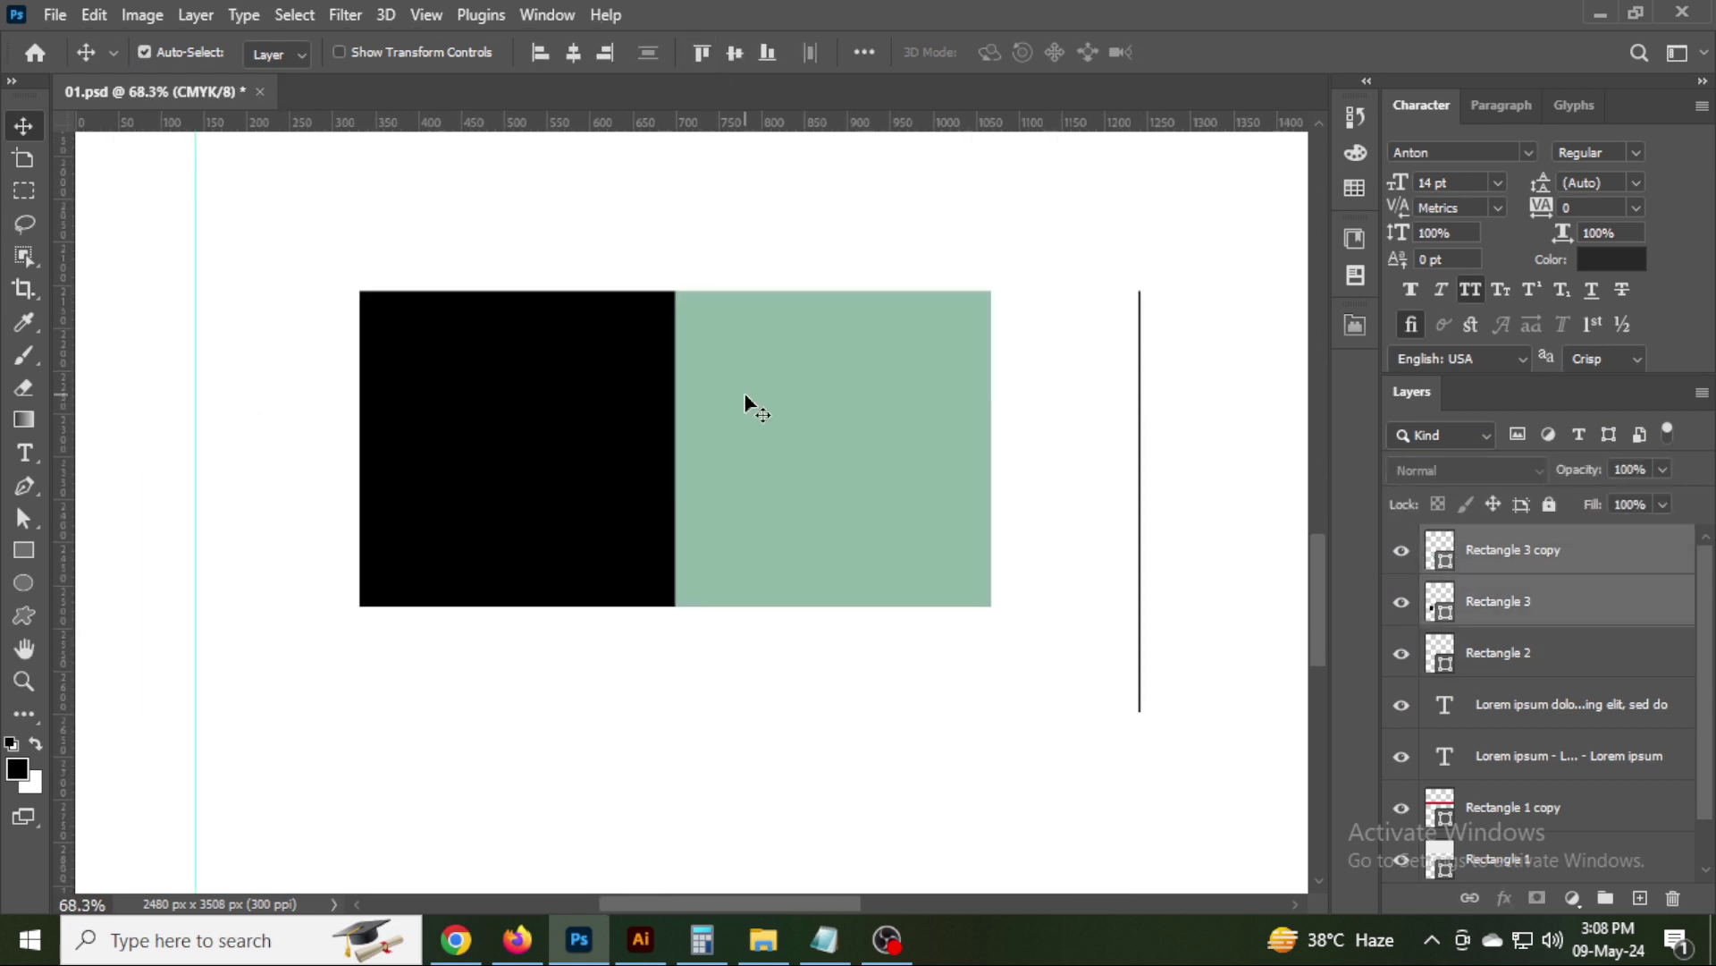
{"action": "key", "text": "shift+Left"}
{"action": "key", "text": "shift+Left"}
{"action": "key", "text": "shift+Left"}
{"action": "key", "text": "shift+Left"}
{"action": "key", "text": "shift+Left"}
{"action": "key", "text": "shift+Left"}
{"action": "key", "text": "shift+Left"}
{"action": "key", "text": "shift+Left"}
{"action": "key", "text": "shift+Left"}
{"action": "key", "text": "shift+Left"}
{"action": "key", "text": "shift+Left"}
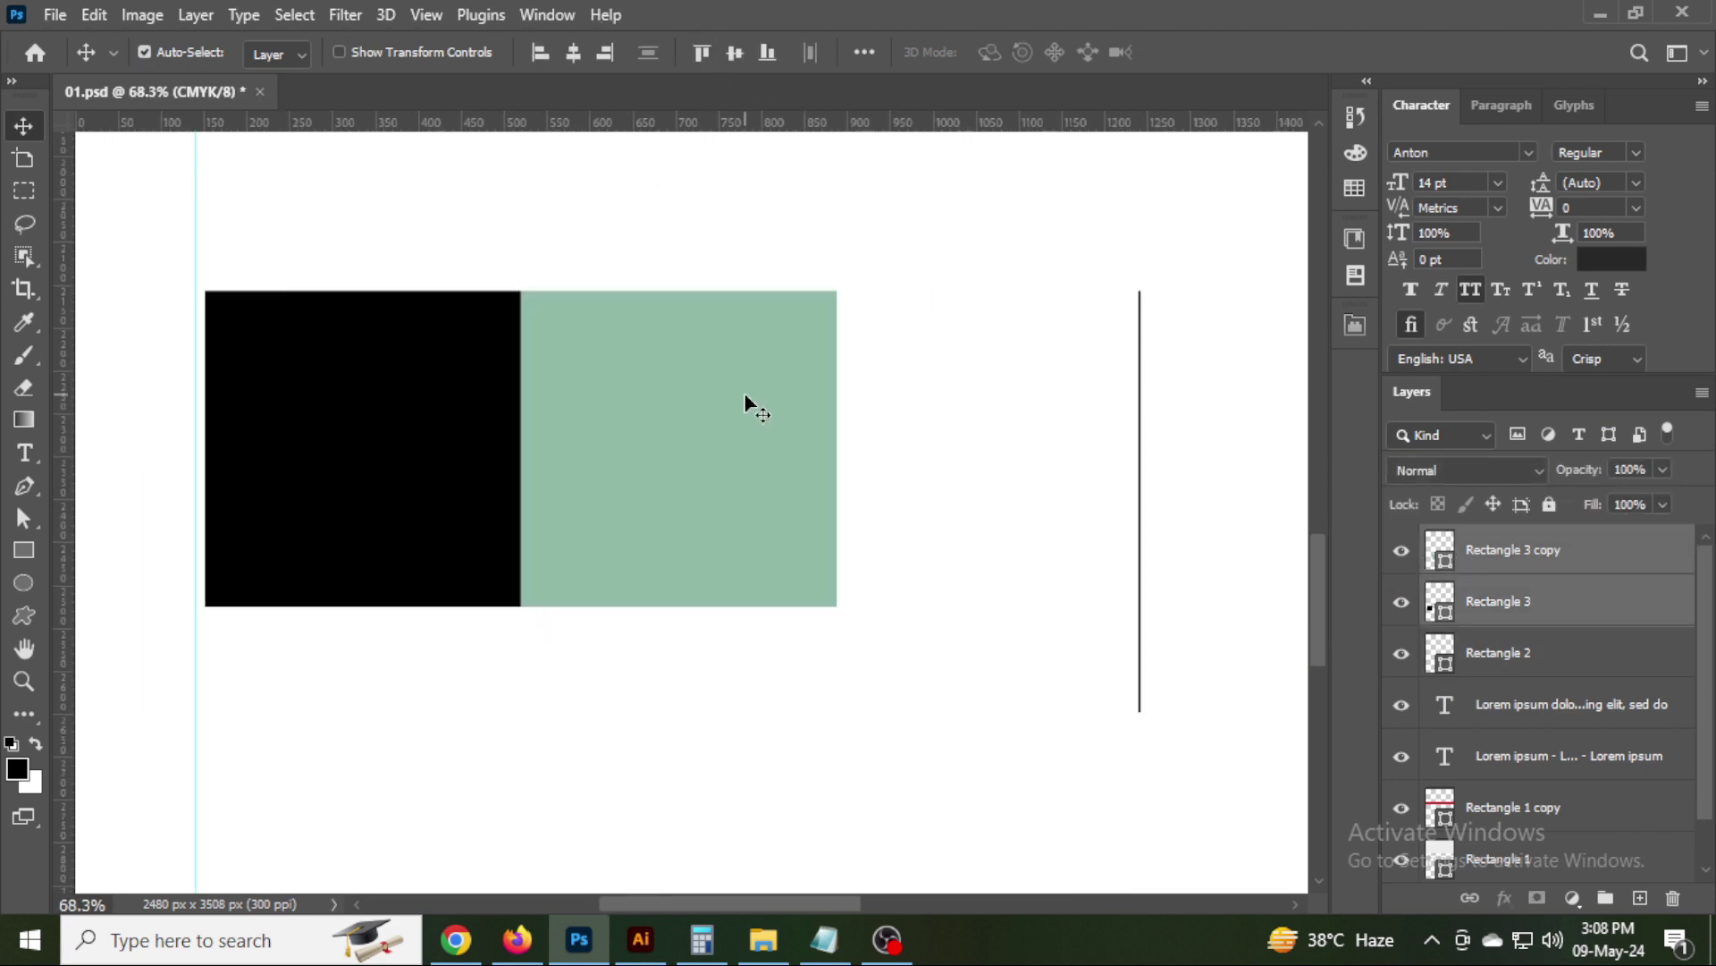
{"action": "key", "text": "shift+Left"}
{"action": "scroll", "coordinate": [143, 362], "scroll_direction": "up", "scroll_amount": 5}
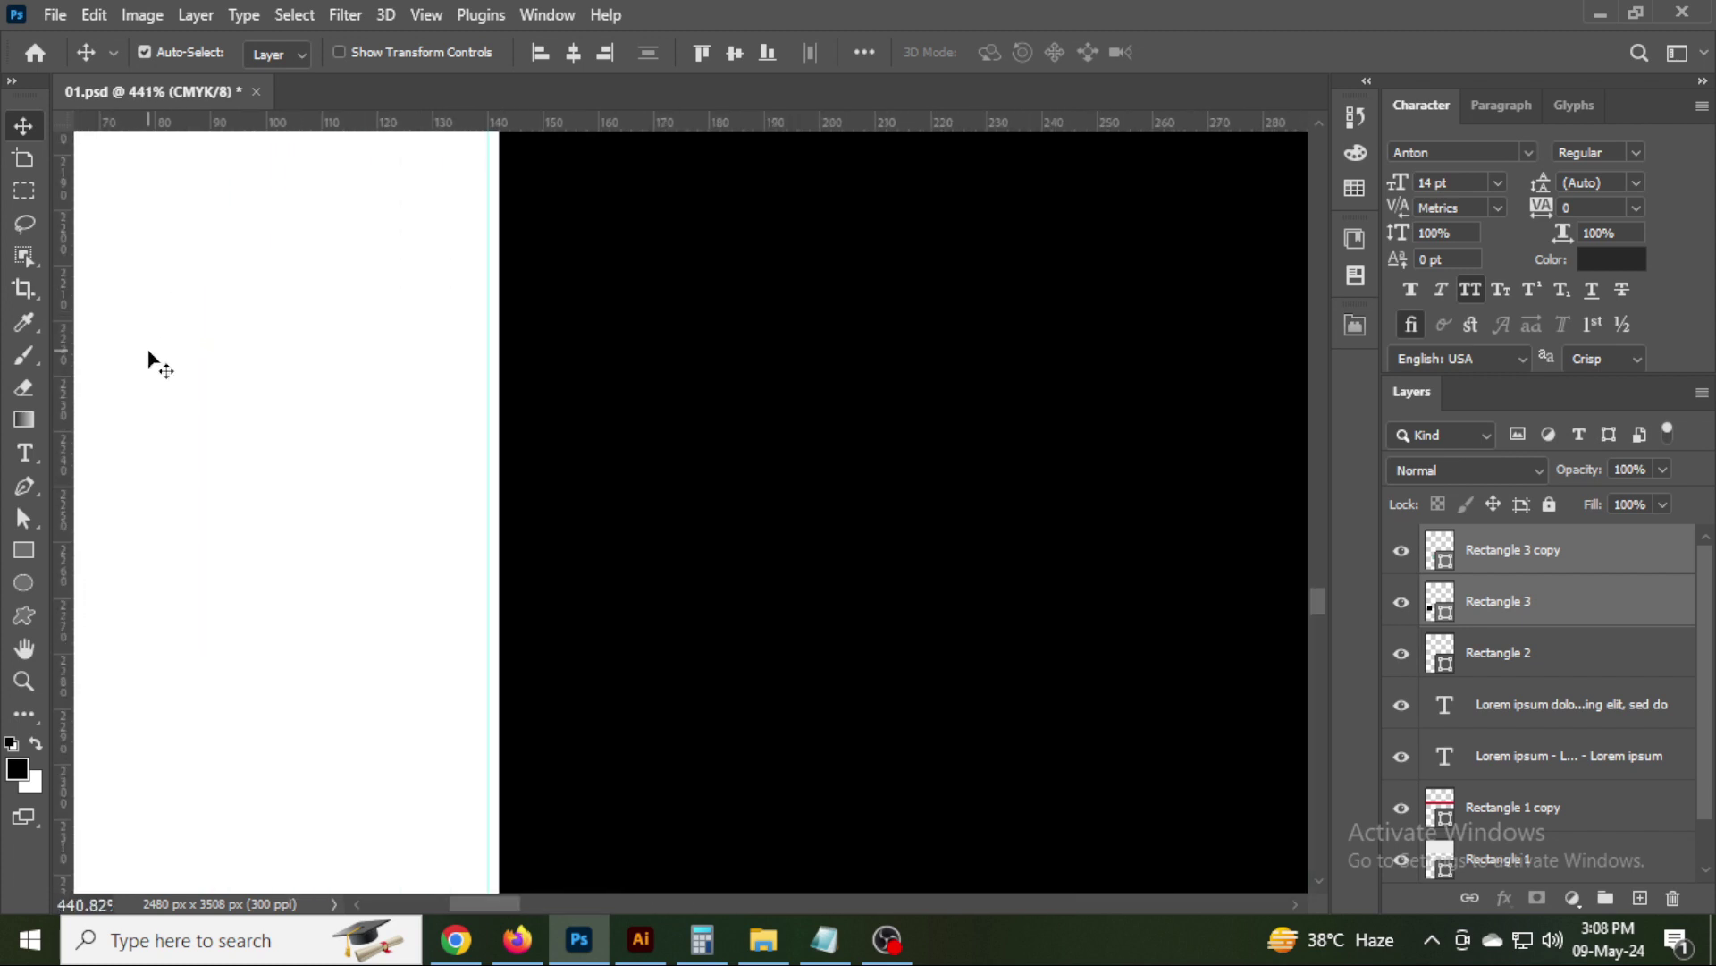
{"action": "scroll", "coordinate": [957, 493], "scroll_direction": "down", "scroll_amount": 5}
{"action": "scroll", "coordinate": [467, 280], "scroll_direction": "down", "scroll_amount": 1}
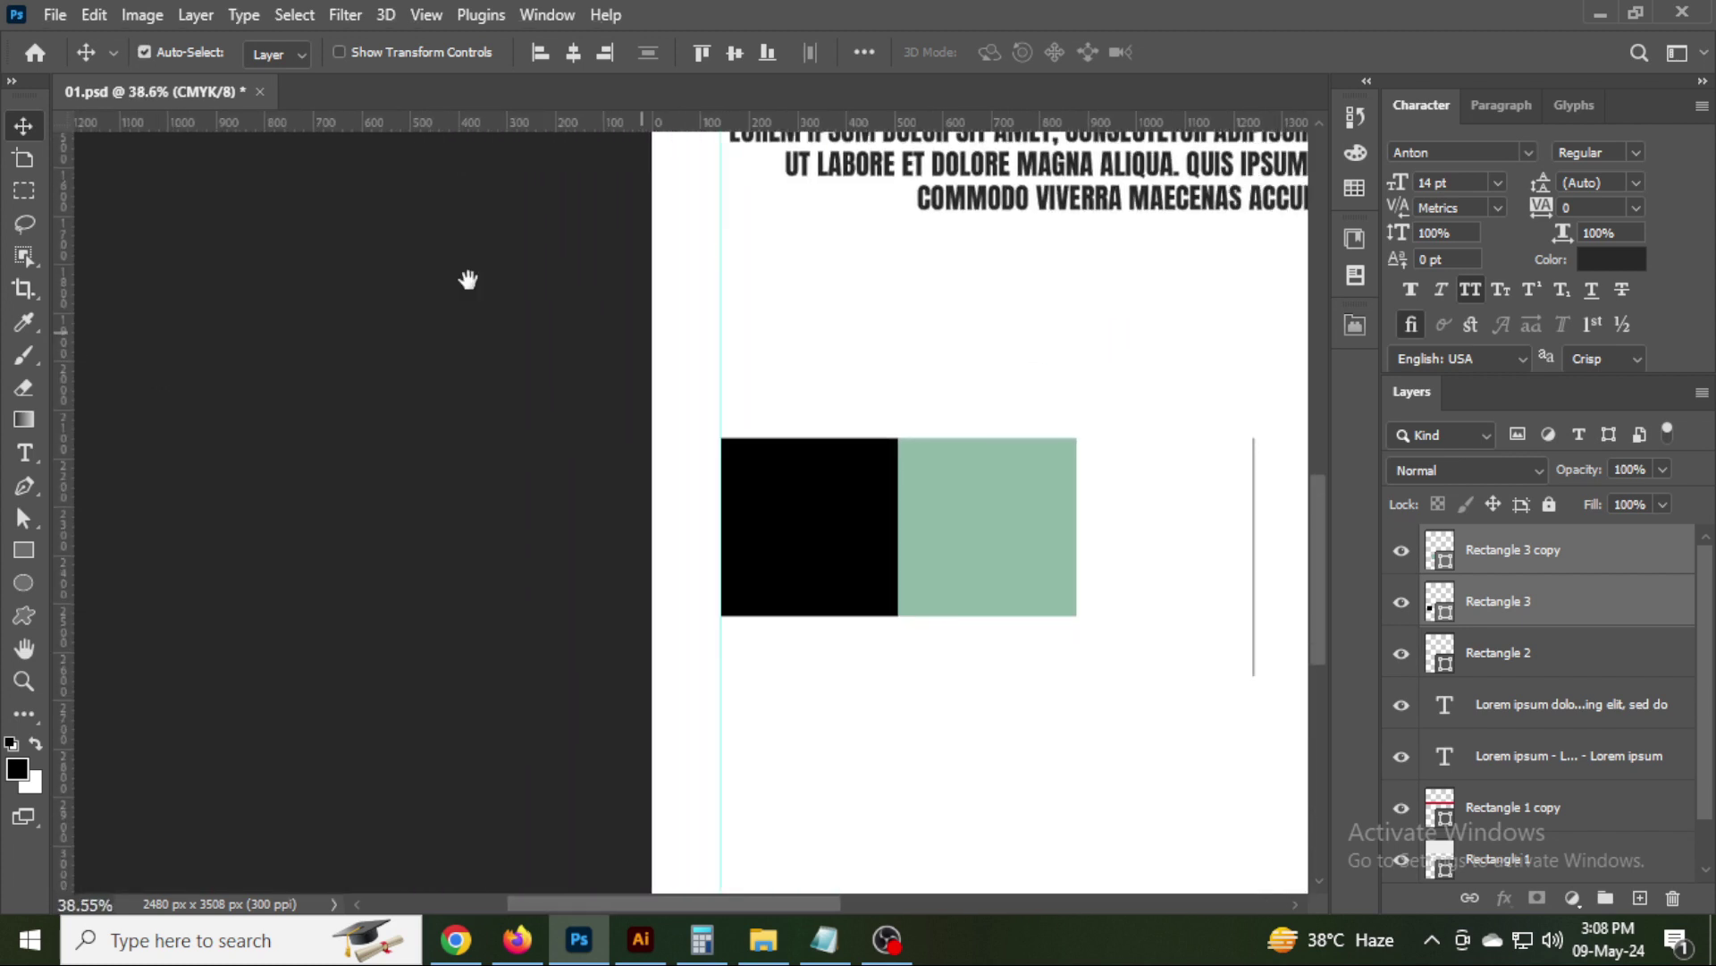
Widen both squares to the right toward the first vertical line, undoing the over-stretch.
{"action": "key", "text": "ctrl+t"}
{"action": "left_click_drag", "start_coordinate": [623, 371], "coordinate": [774, 372]}
{"action": "key", "text": "Return"}
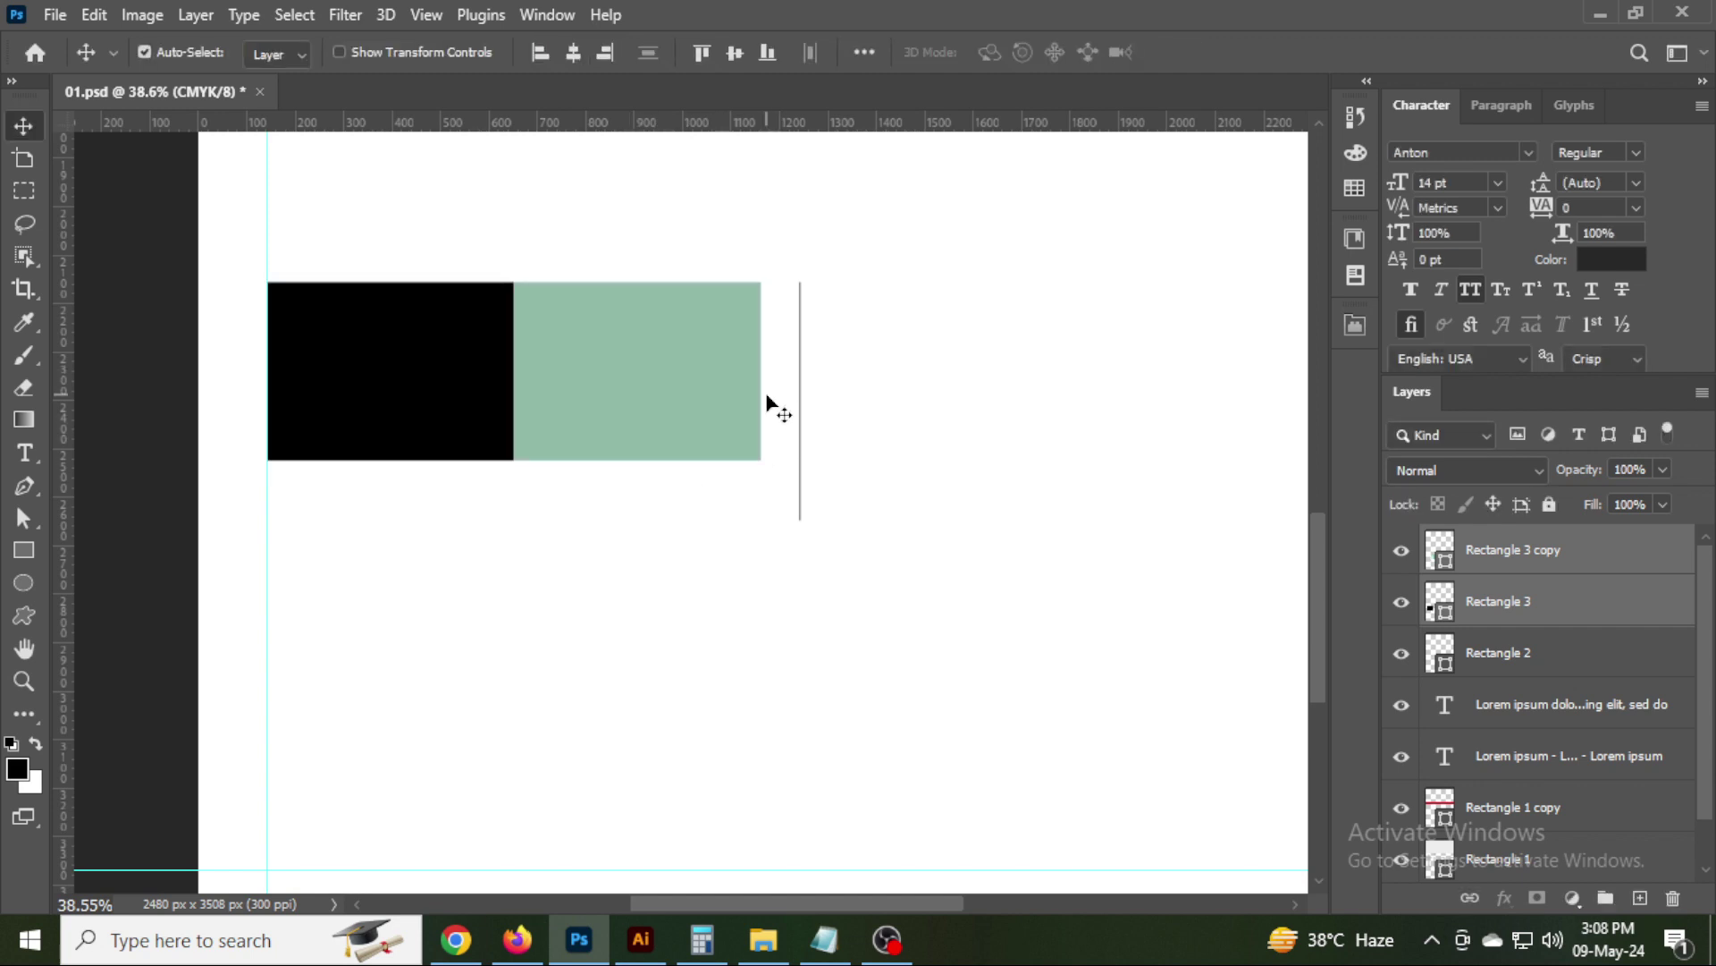
{"action": "key", "text": "ctrl+t"}
{"action": "left_click_drag", "start_coordinate": [761, 283], "coordinate": [800, 282]}
{"action": "key", "text": "Return"}
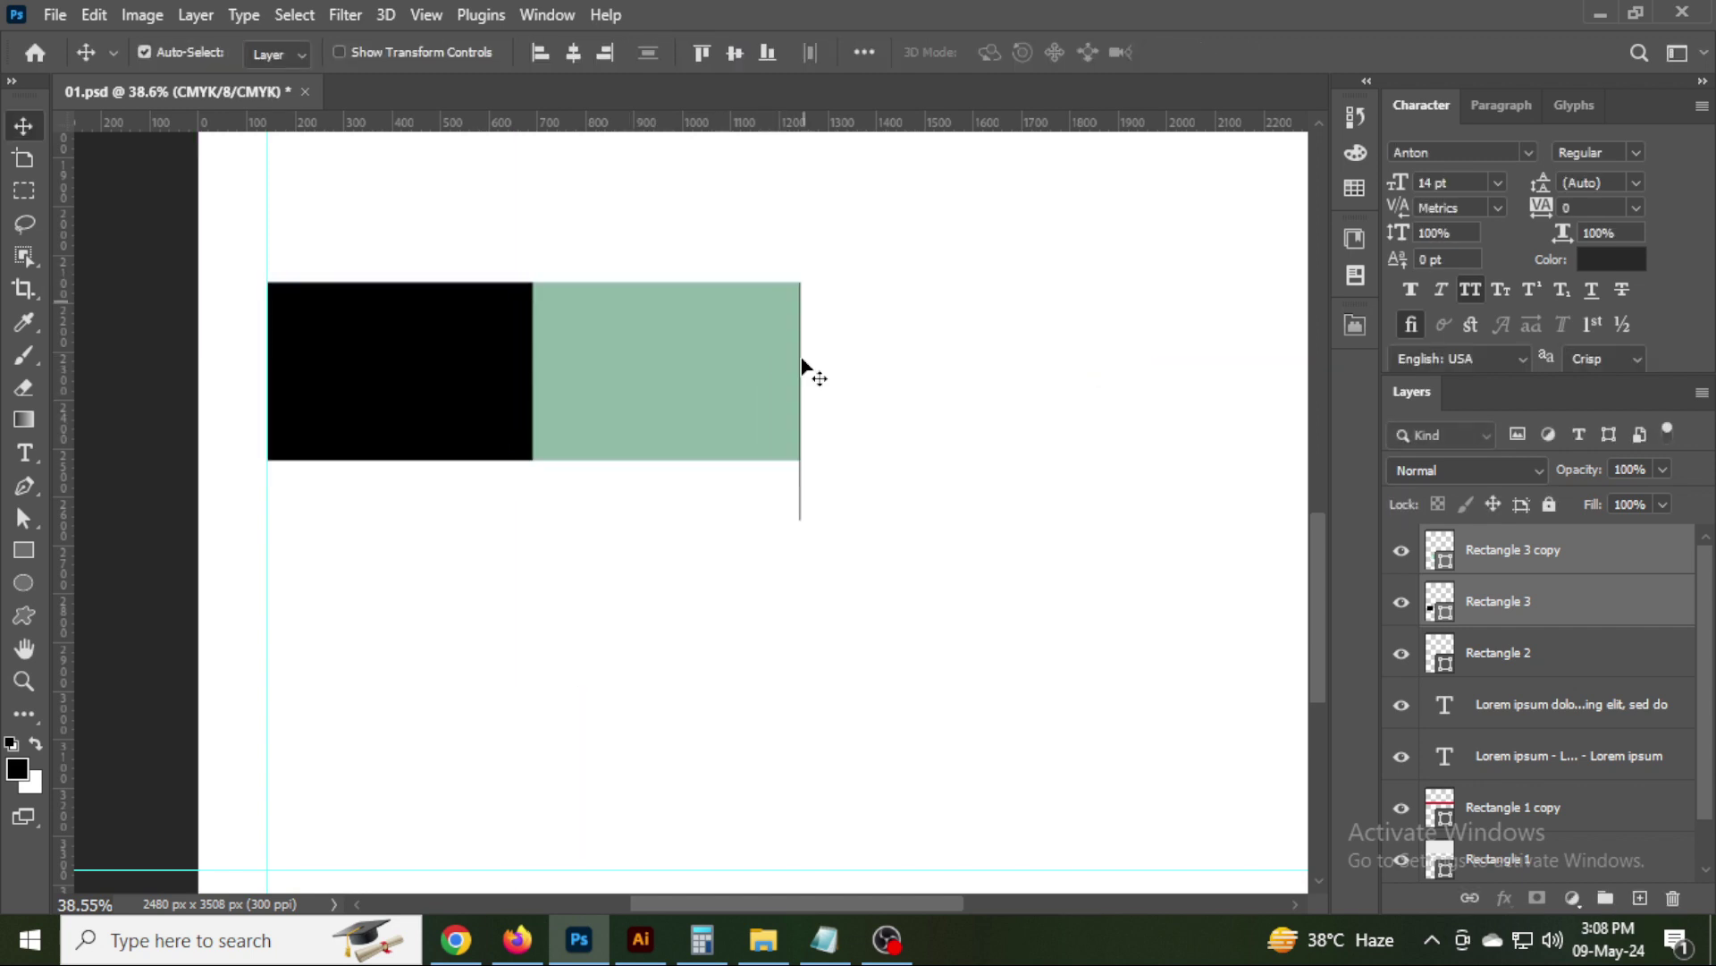
{"action": "left_click", "coordinate": [742, 497]}
{"action": "key", "text": "ctrl+z"}
Duplicate the thin vertical line twice to make three lines.
{"action": "key", "text": "ctrl+j"}
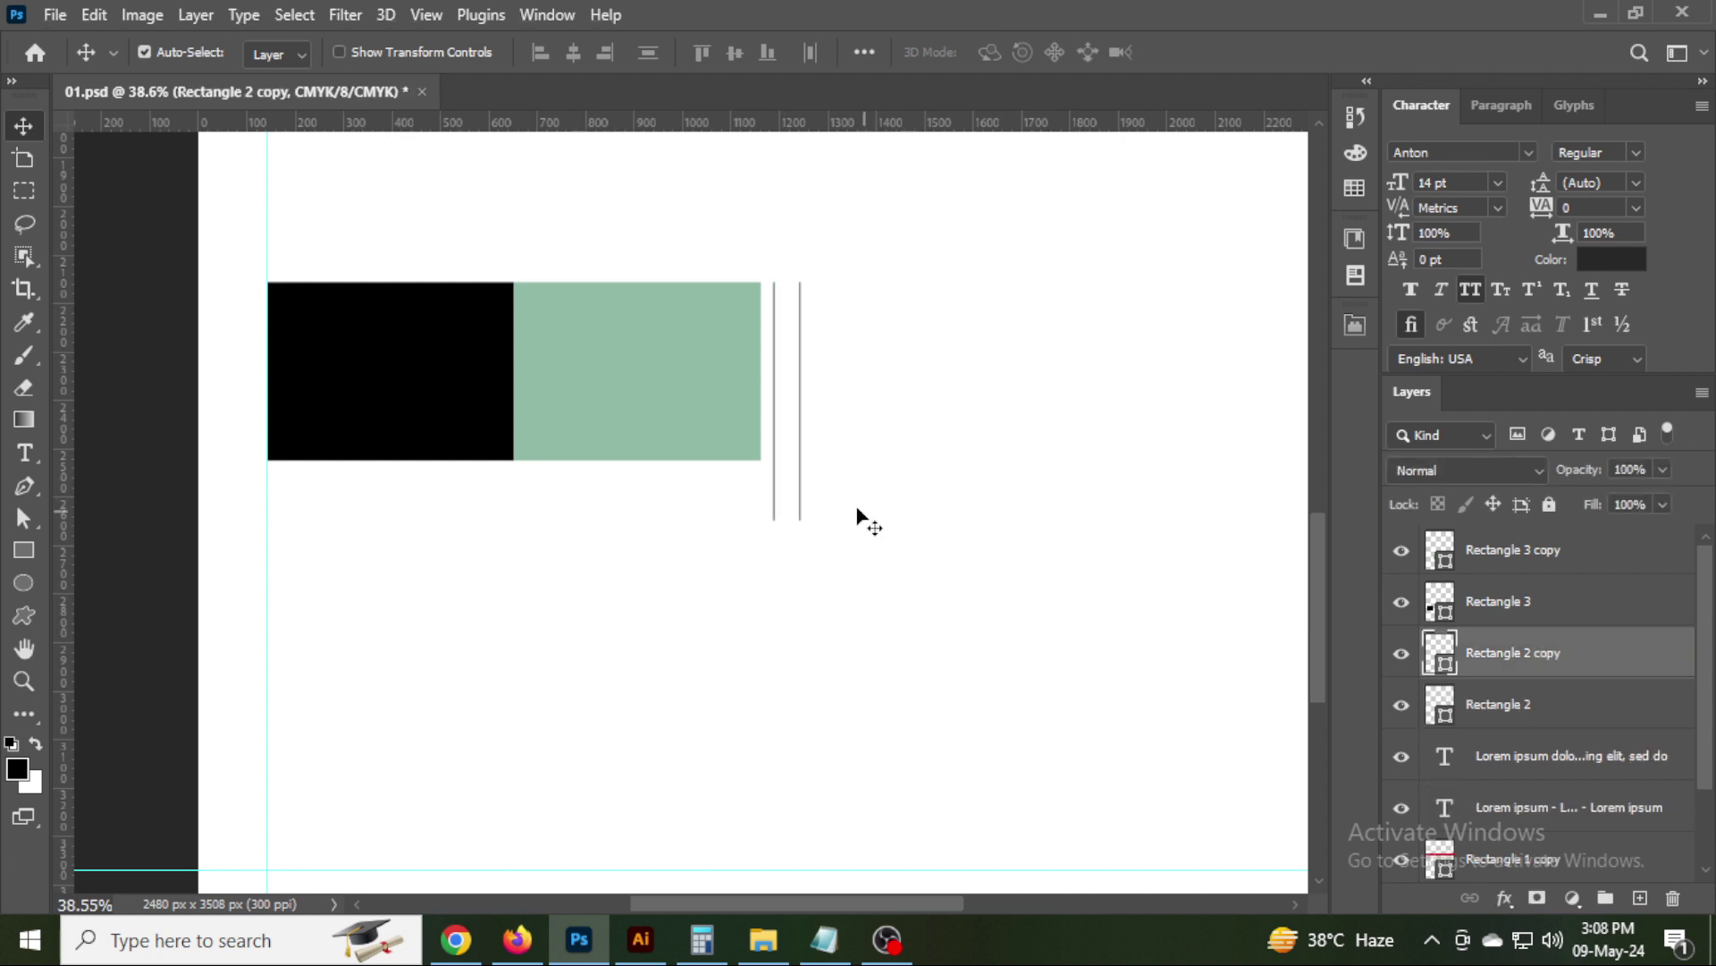
{"action": "key", "text": "ctrl+j"}
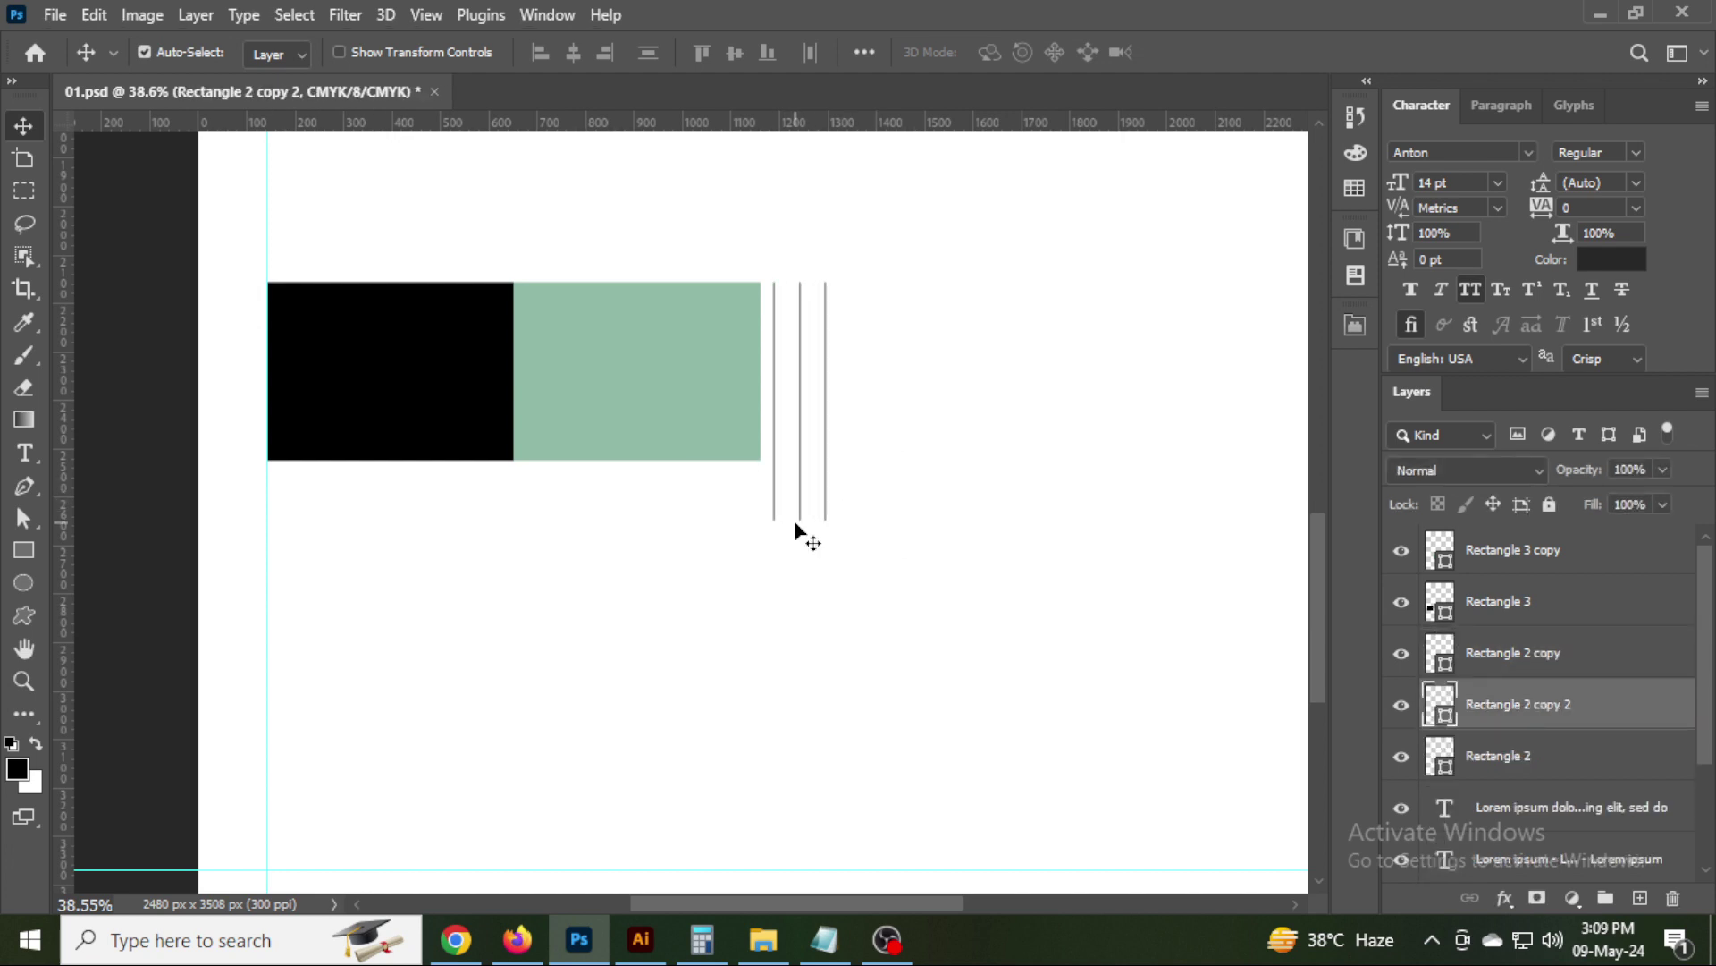
{"action": "scroll", "coordinate": [796, 532], "scroll_direction": "up", "scroll_amount": 5}
{"action": "scroll", "coordinate": [722, 458], "scroll_direction": "left", "scroll_amount": 1}
{"action": "scroll", "coordinate": [640, 579], "scroll_direction": "left", "scroll_amount": 10}
Stretch the green square so it meets the first line, then save the flyer.
{"action": "left_click_drag", "start_coordinate": [501, 572], "coordinate": [637, 437]}
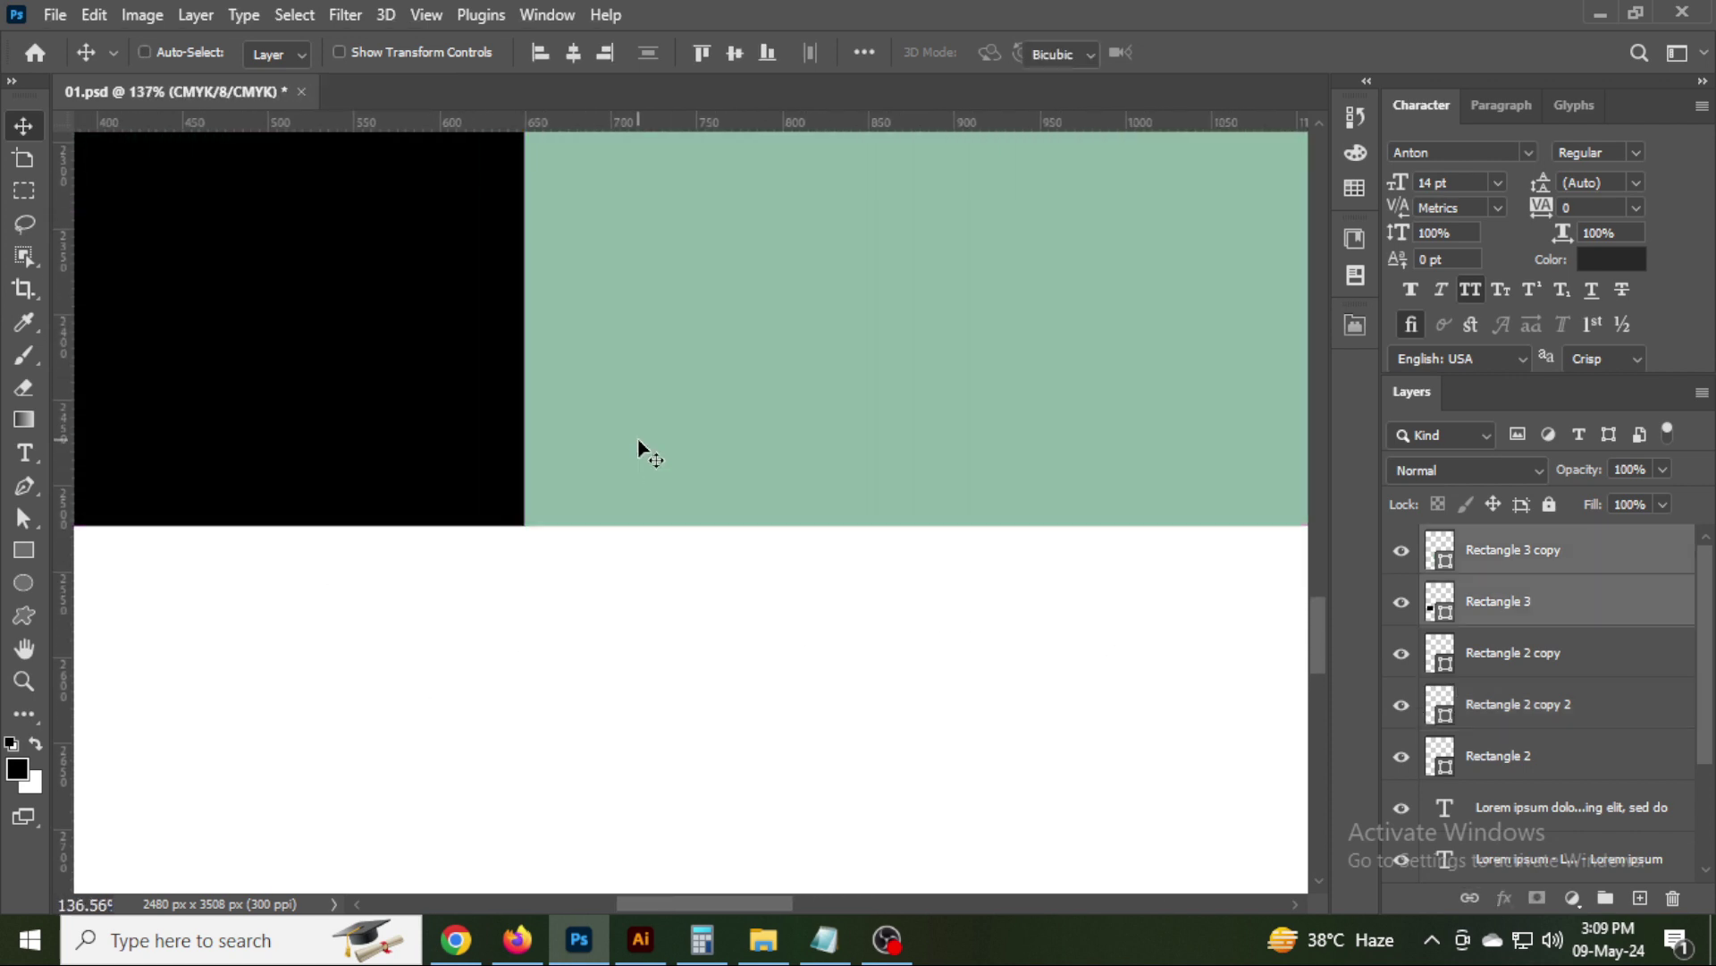
{"action": "key", "text": "ctrl+t"}
{"action": "scroll", "coordinate": [636, 437], "scroll_direction": "right", "scroll_amount": 7}
{"action": "scroll", "coordinate": [636, 437], "scroll_direction": "right", "scroll_amount": 3}
{"action": "left_click_drag", "start_coordinate": [509, 218], "coordinate": [565, 207]}
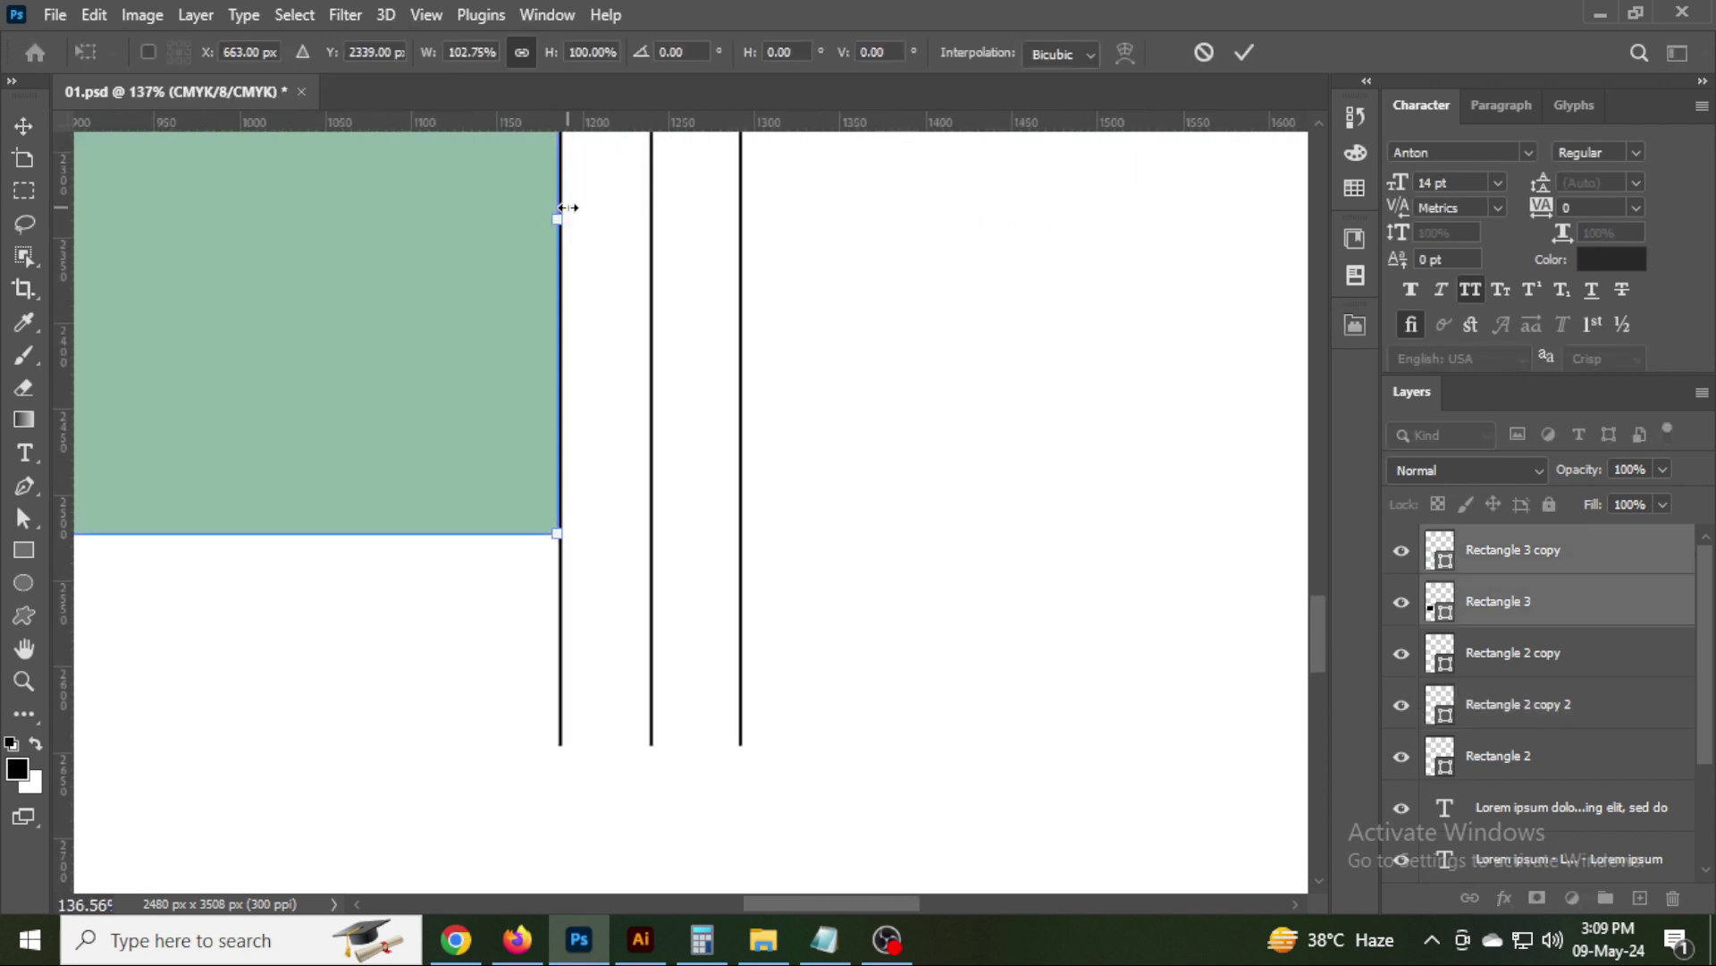
{"action": "key", "text": "Return"}
{"action": "scroll", "coordinate": [479, 626], "scroll_direction": "down", "scroll_amount": 3}
{"action": "scroll", "coordinate": [479, 625], "scroll_direction": "down", "scroll_amount": 2}
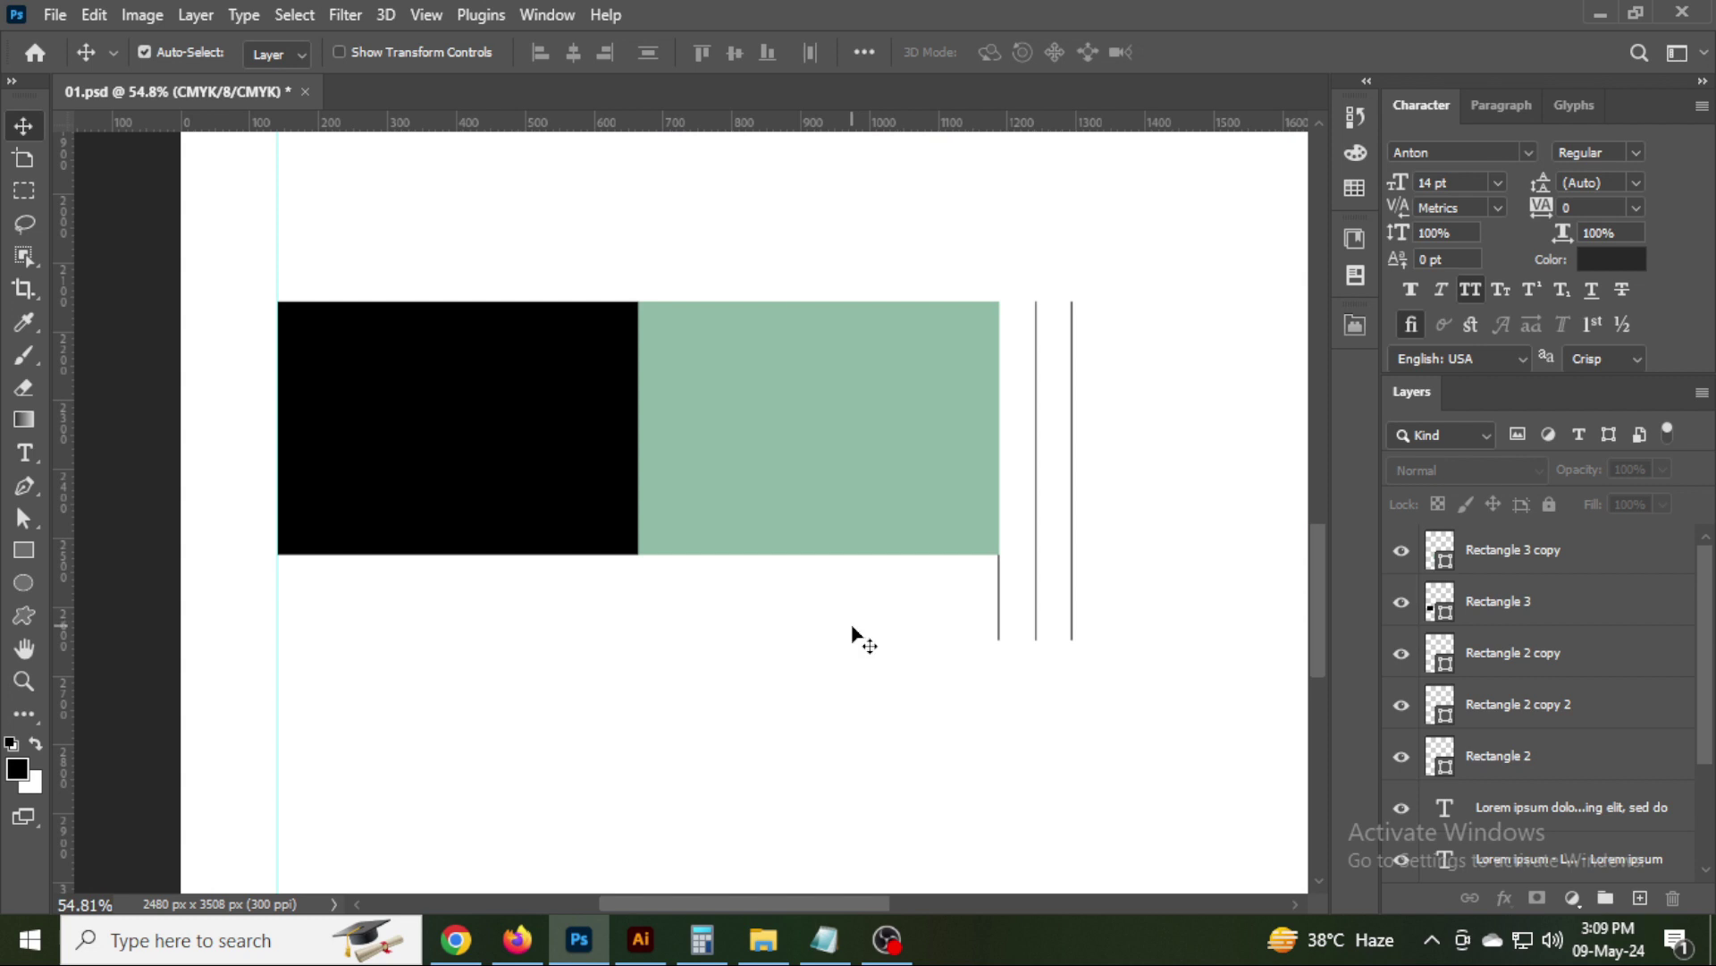
{"action": "key", "text": "ctrl+s"}
{"action": "scroll", "coordinate": [874, 464], "scroll_direction": "down", "scroll_amount": 1}
{"action": "scroll", "coordinate": [867, 463], "scroll_direction": "down", "scroll_amount": 3}
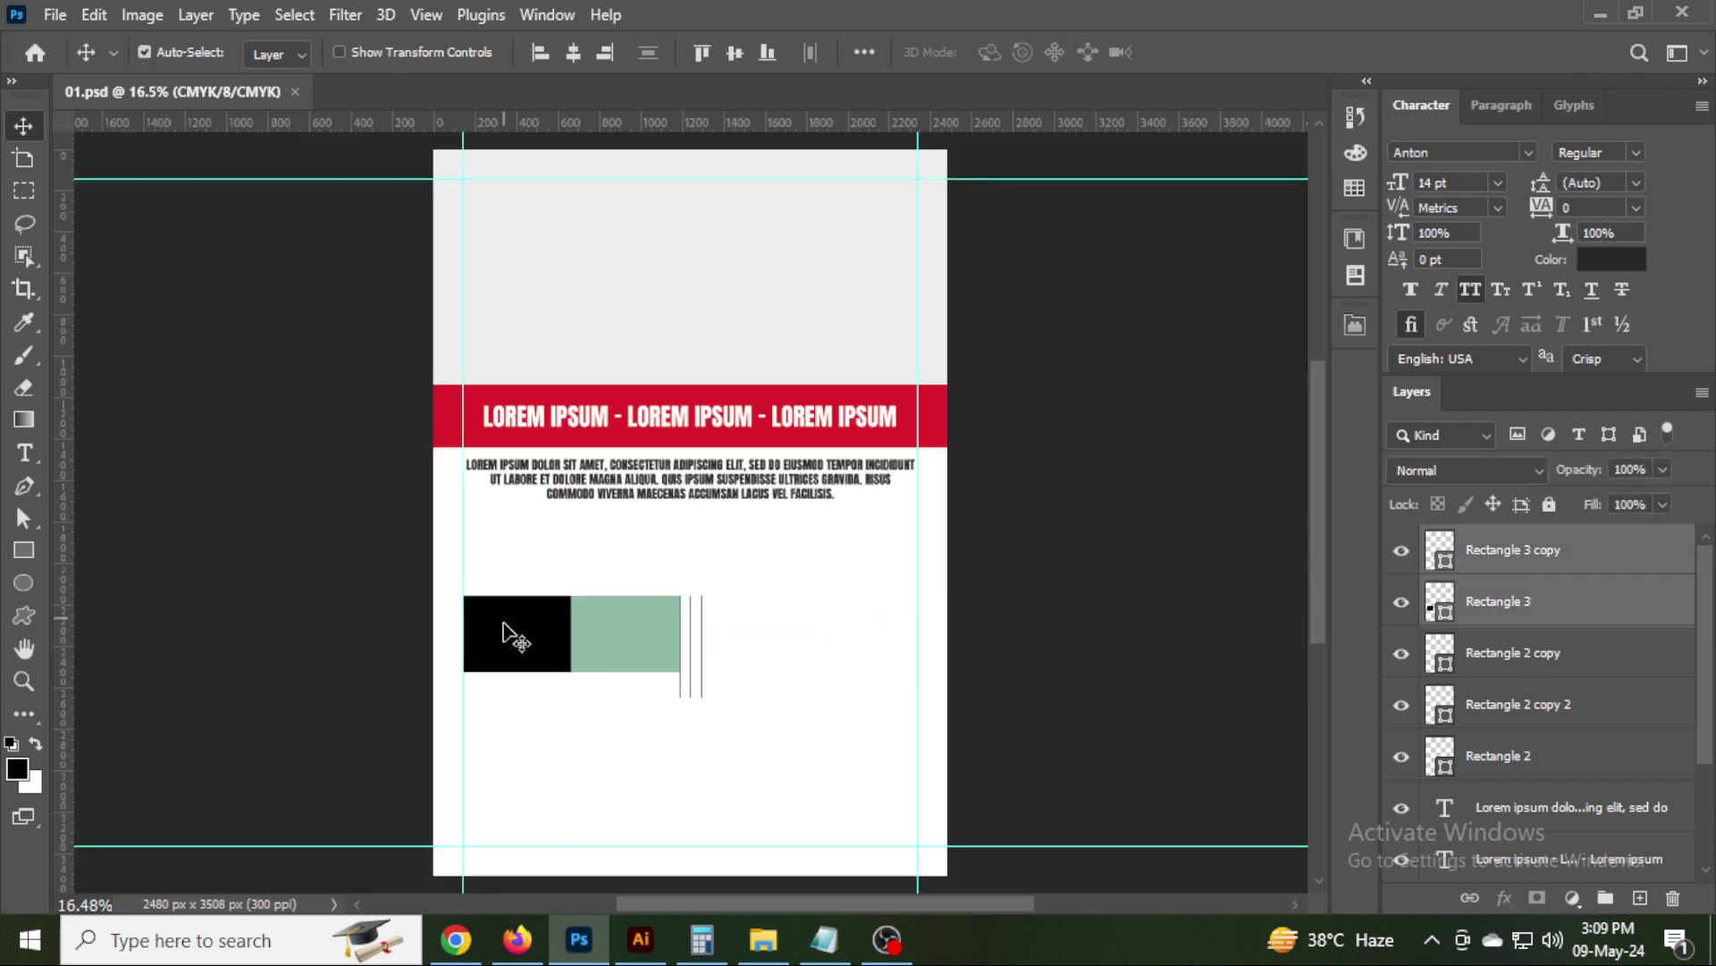
Nudge the body text and black-and-green squares up together so the squares sit just below the paragraph.
{"action": "scroll", "coordinate": [567, 509], "scroll_direction": "up", "scroll_amount": 3}
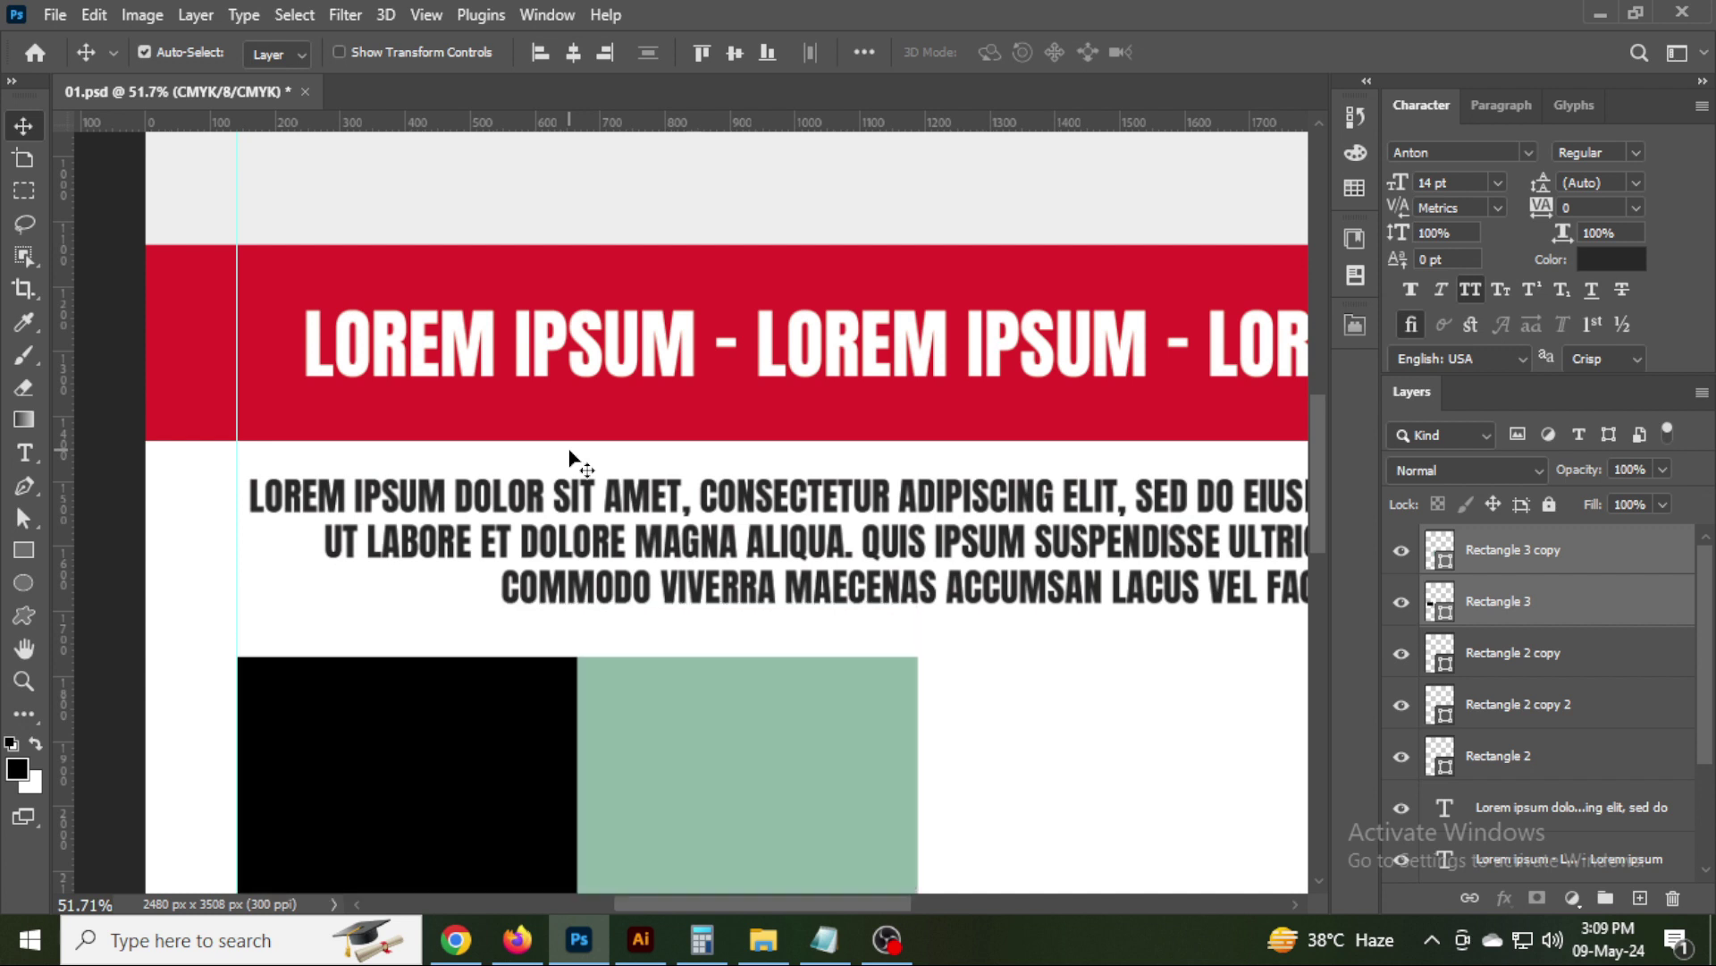
{"action": "left_click", "coordinate": [547, 581], "text": "shift"}
{"action": "key", "text": "shift+Up"}
{"action": "key", "text": "shift+Up"}
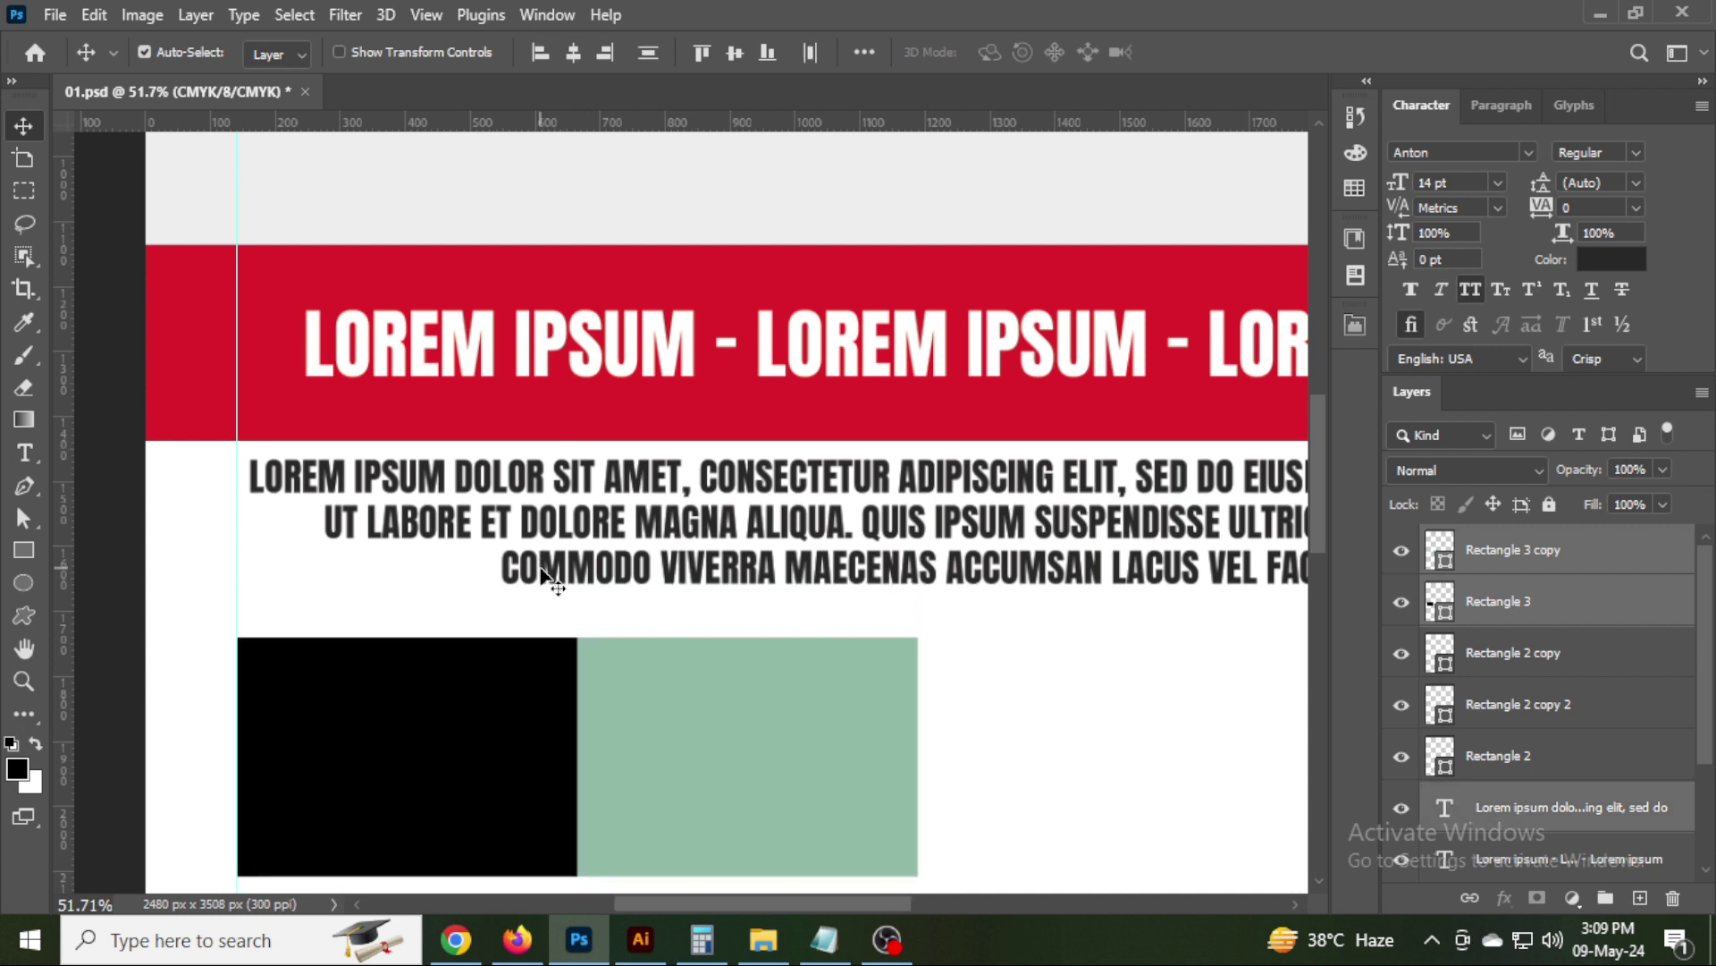
{"action": "key", "text": "shift+Up"}
{"action": "key", "text": "shift+Up"}
{"action": "key", "text": "shift+Up"}
{"action": "key", "text": "shift+Up"}
{"action": "key", "text": "shift+Down"}
{"action": "key", "text": "shift+Down"}
{"action": "key", "text": "shift+Down"}
{"action": "key", "text": "shift+Down"}
{"action": "key", "text": "shift+Down"}
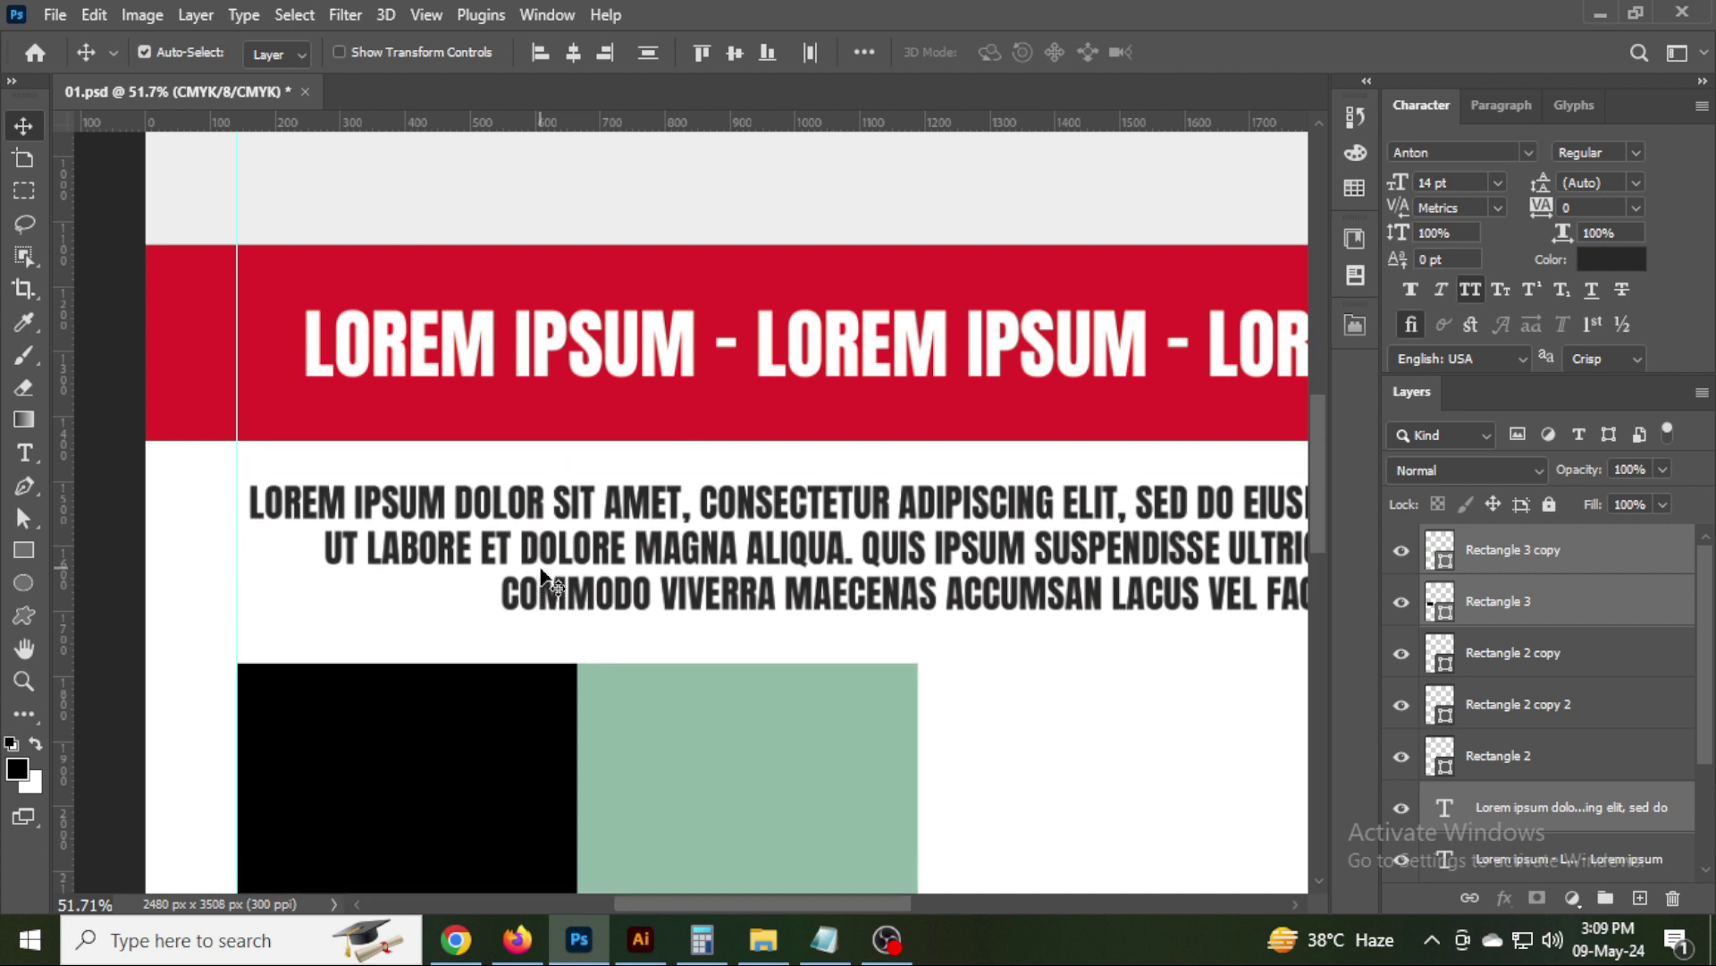
{"action": "key", "text": "ctrl+minus"}
{"action": "key", "text": "ctrl+minus"}
{"action": "key", "text": "ctrl+minus"}
{"action": "left_click", "coordinate": [614, 693], "text": "ctrl"}
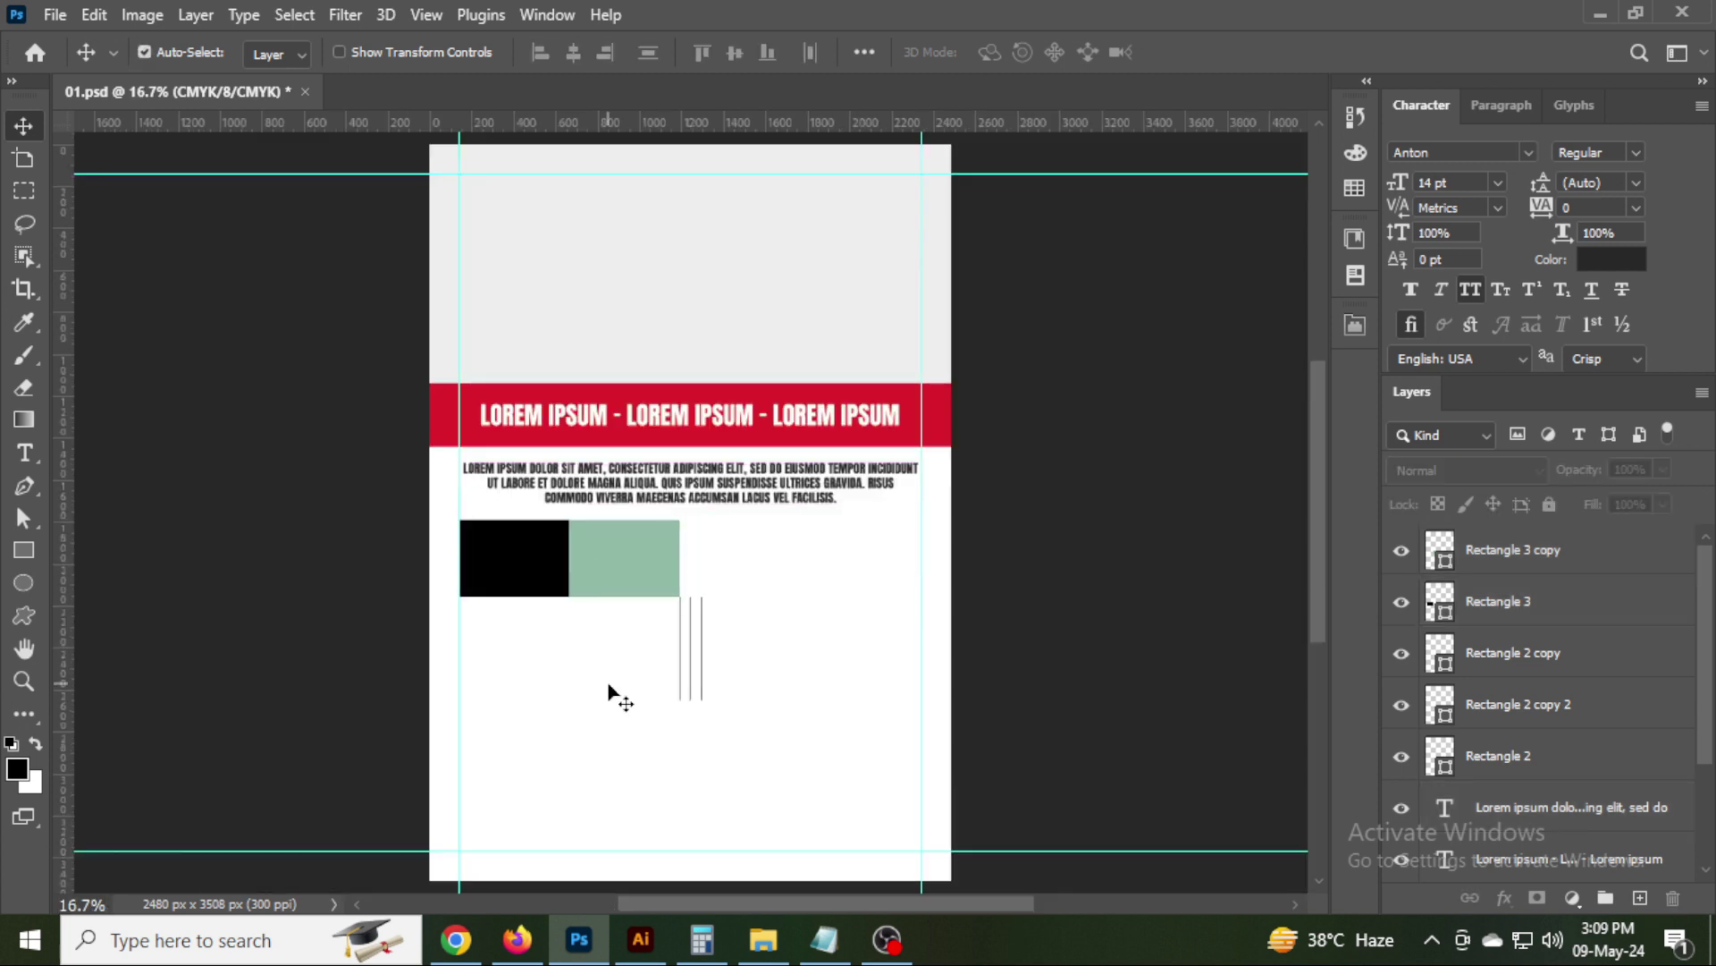
Duplicate the black and green squares into a second row and stretch all four taller.
{"action": "left_click_drag", "start_coordinate": [555, 632], "coordinate": [597, 586]}
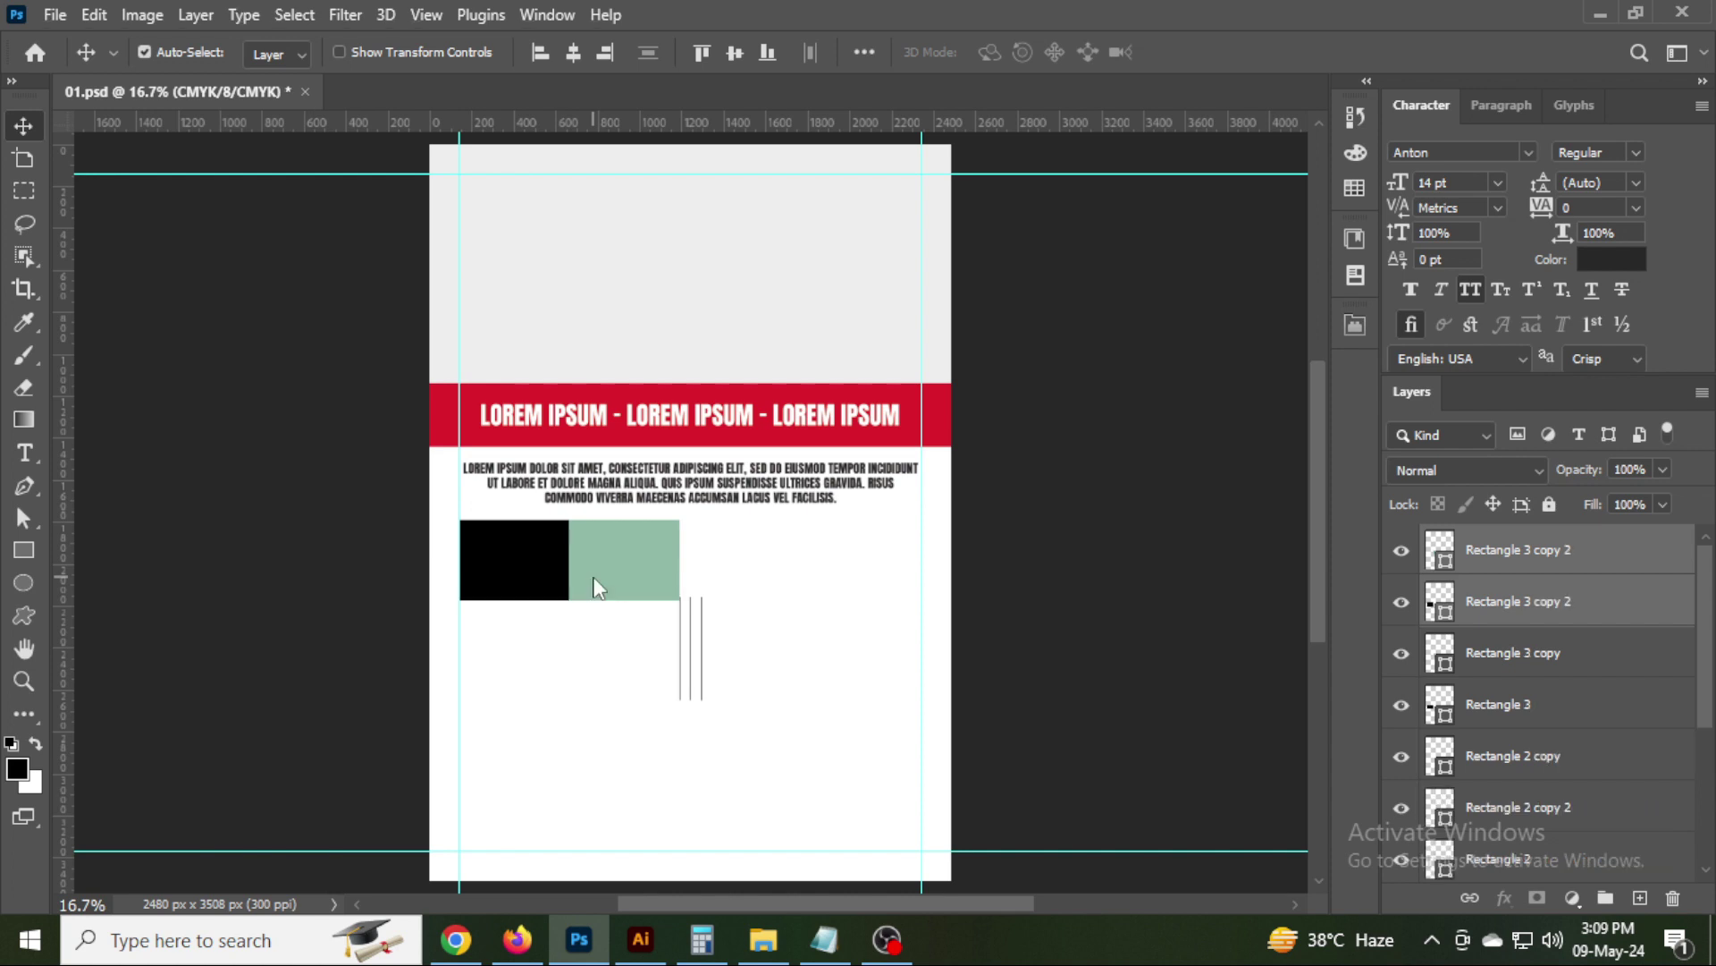
{"action": "key", "text": "shift+Down"}
{"action": "key", "text": "shift+Down"}
{"action": "key", "text": "shift+Down"}
{"action": "key", "text": "shift+Down"}
{"action": "key", "text": "shift+Down"}
{"action": "key", "text": "shift+Down"}
{"action": "scroll", "coordinate": [601, 582], "scroll_direction": "up", "scroll_amount": 3}
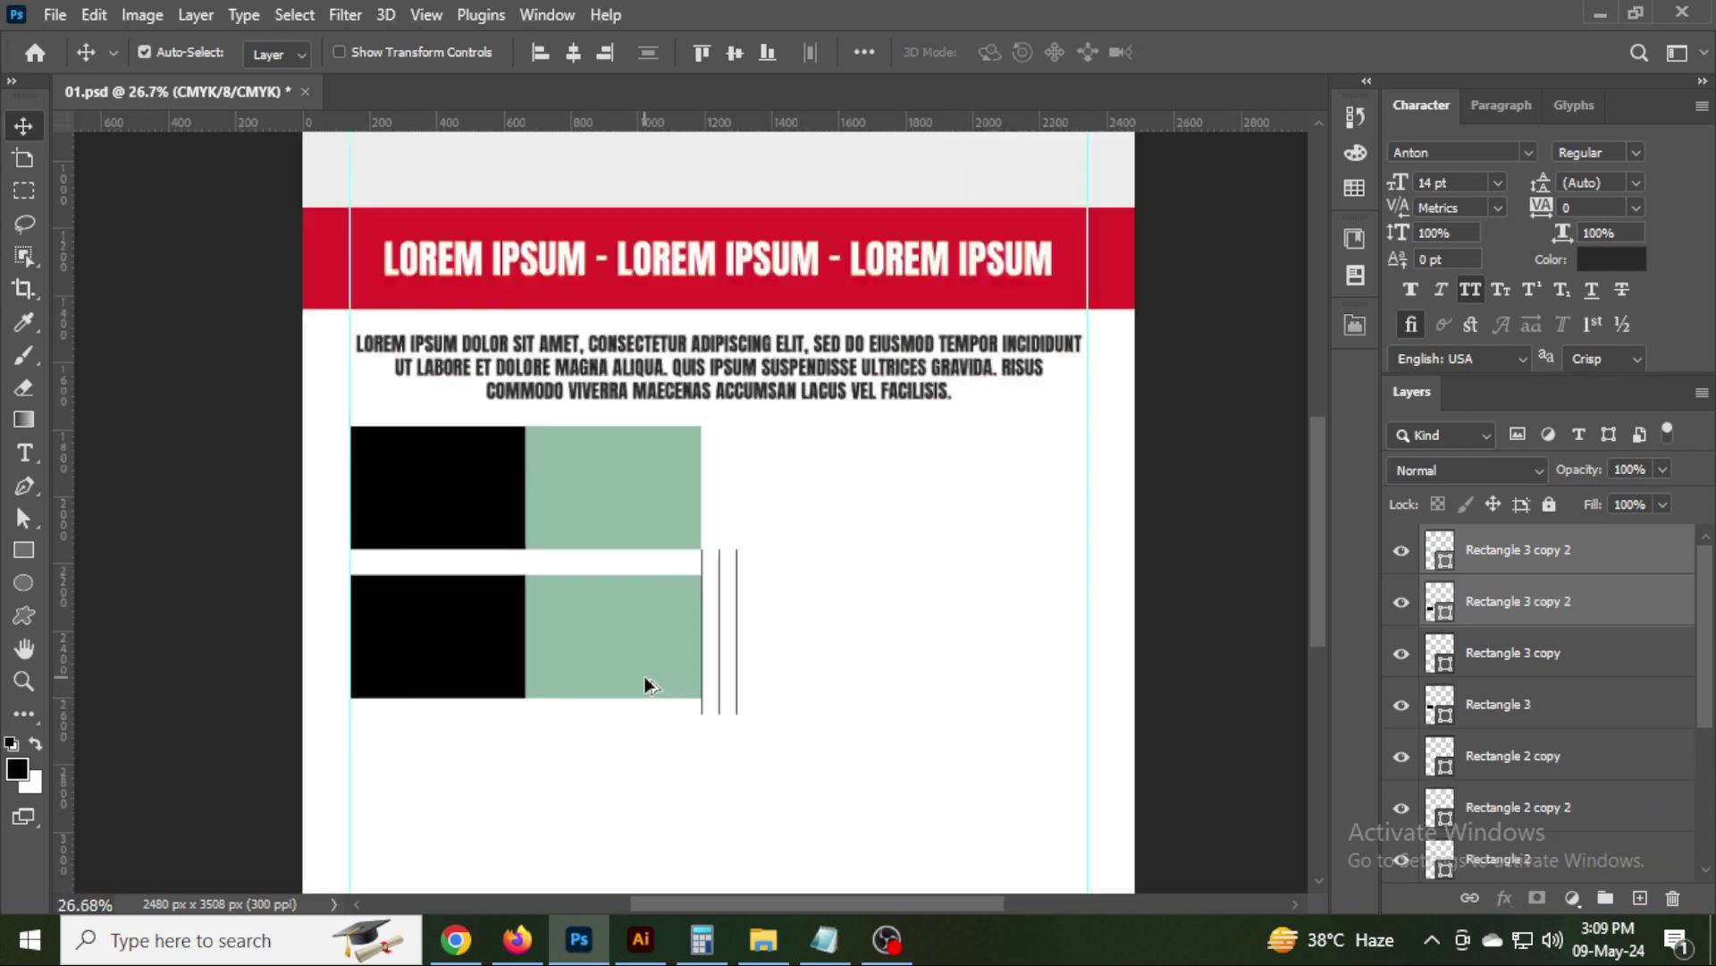
{"action": "scroll", "coordinate": [643, 689], "scroll_direction": "up", "scroll_amount": 3}
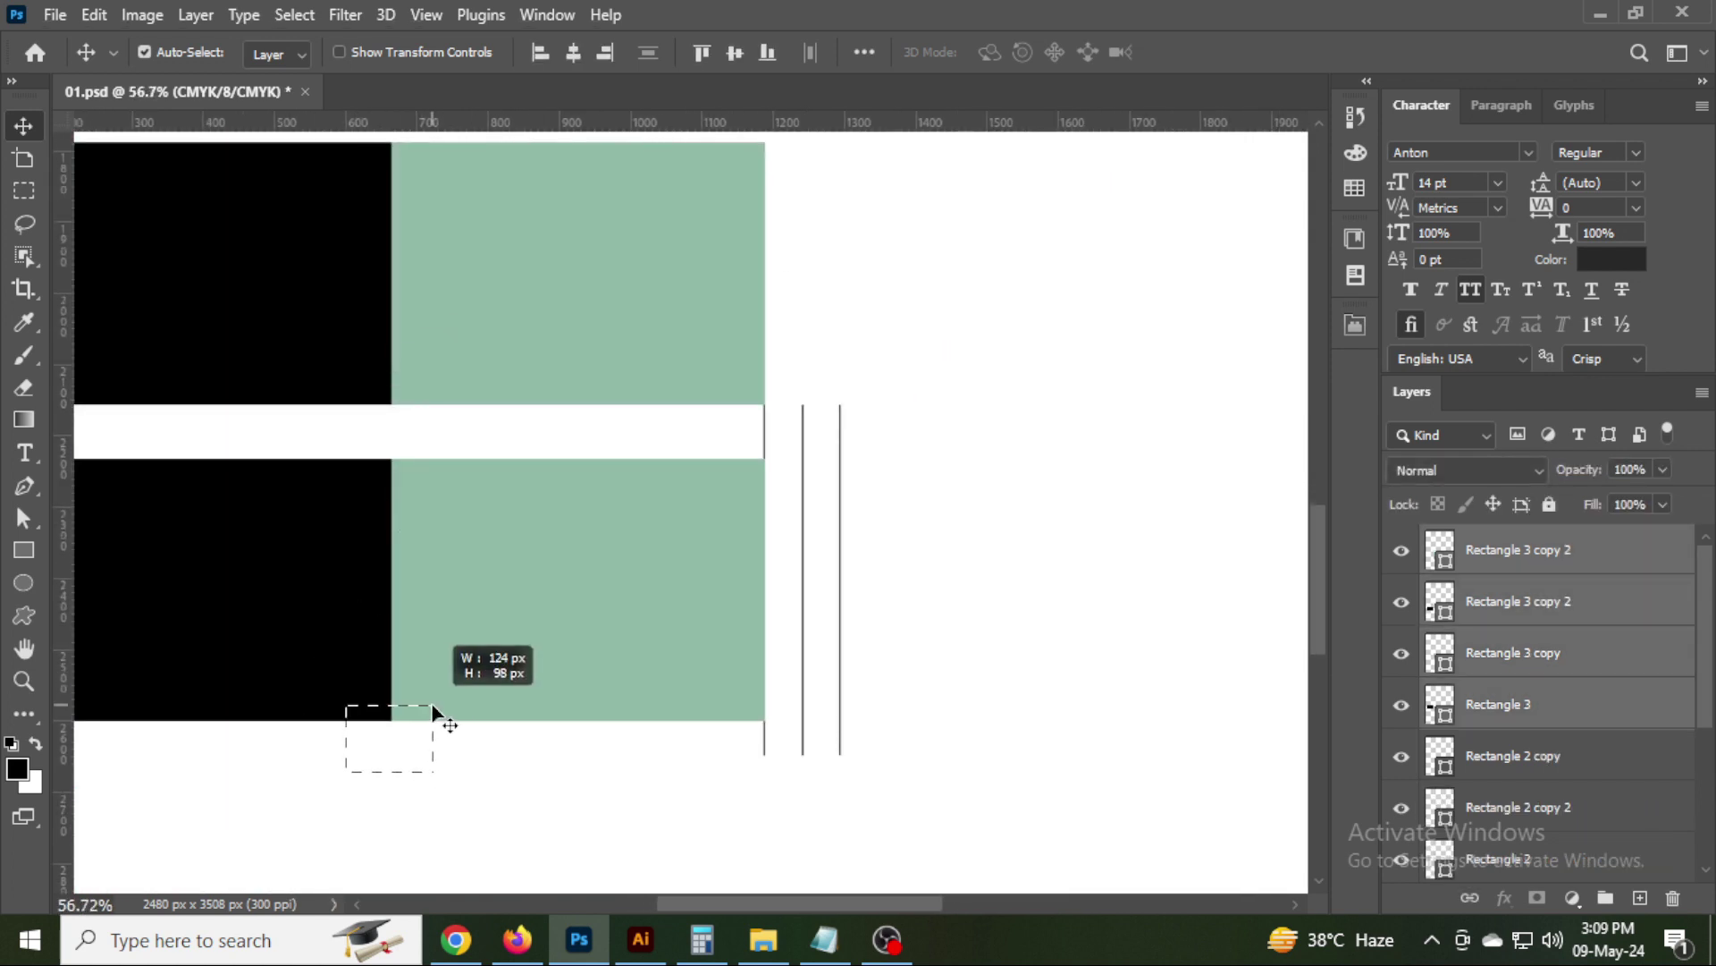
{"action": "left_click_drag", "start_coordinate": [351, 767], "coordinate": [532, 657]}
{"action": "key", "text": "ctrl+t"}
{"action": "left_click_drag", "start_coordinate": [389, 720], "coordinate": [387, 858]}
{"action": "key", "text": "Return"}
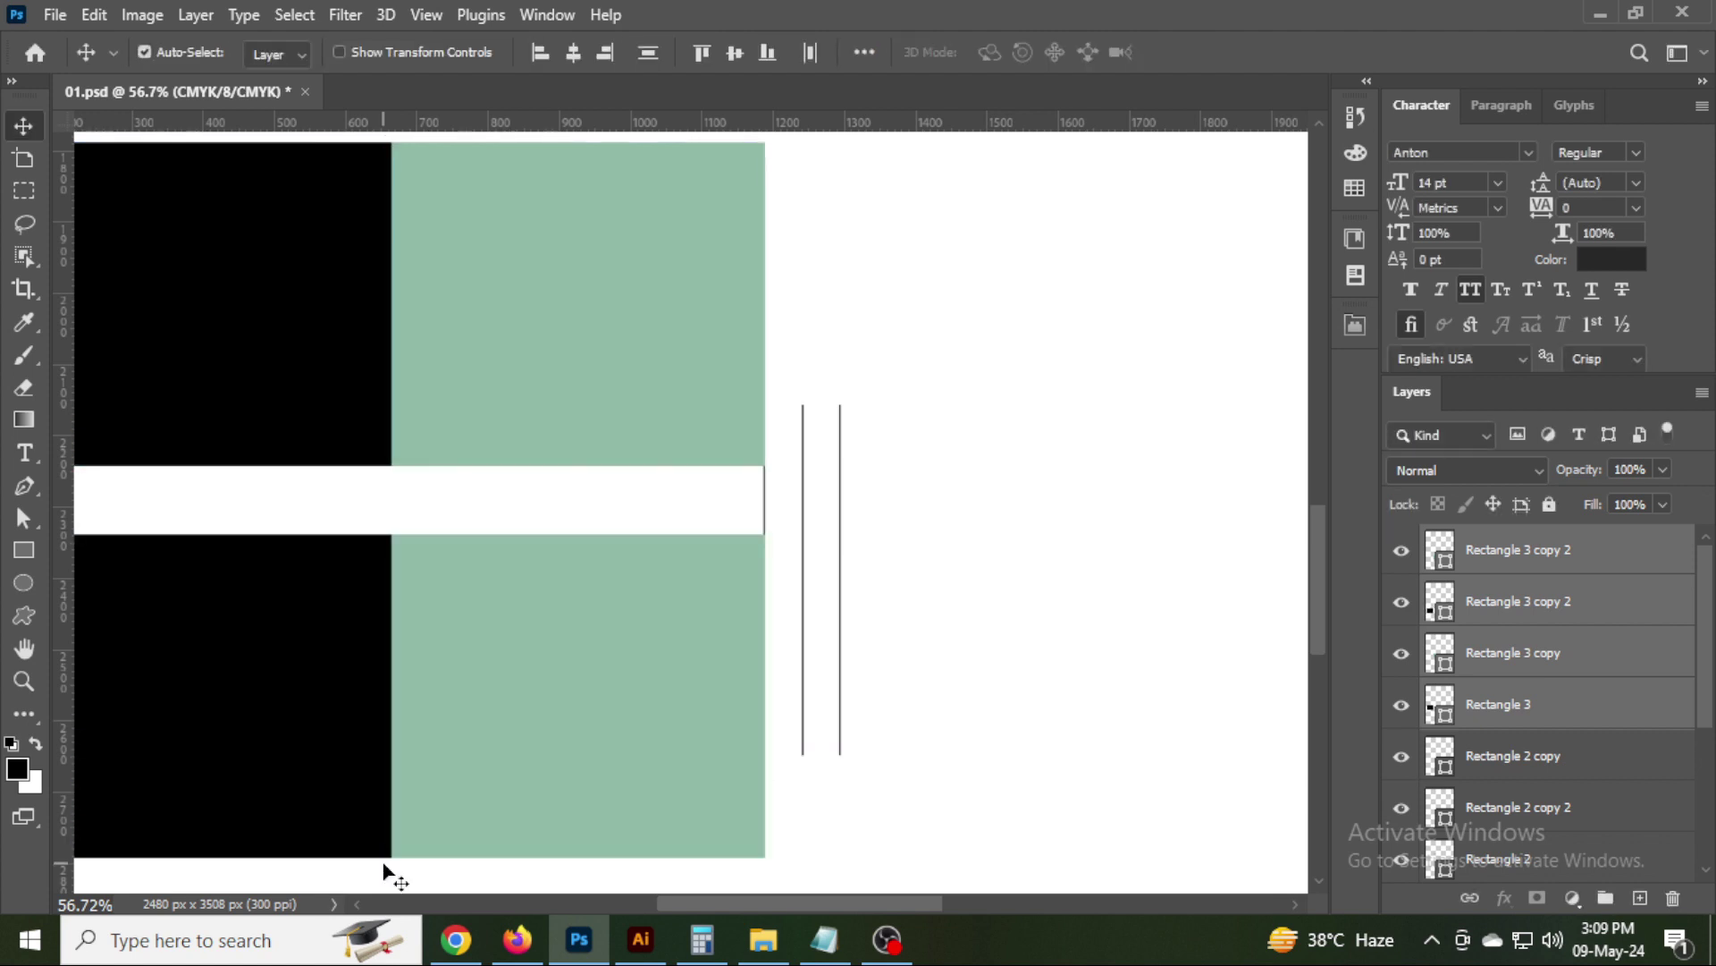
Nudge the lower row of squares up to close the white gap between rows.
{"action": "left_click_drag", "start_coordinate": [374, 542], "coordinate": [432, 626]}
{"action": "key", "text": "shift+Up"}
{"action": "key", "text": "shift+Up"}
{"action": "key", "text": "shift+Up"}
{"action": "key", "text": "shift+Up"}
{"action": "key", "text": "ctrl+plus"}
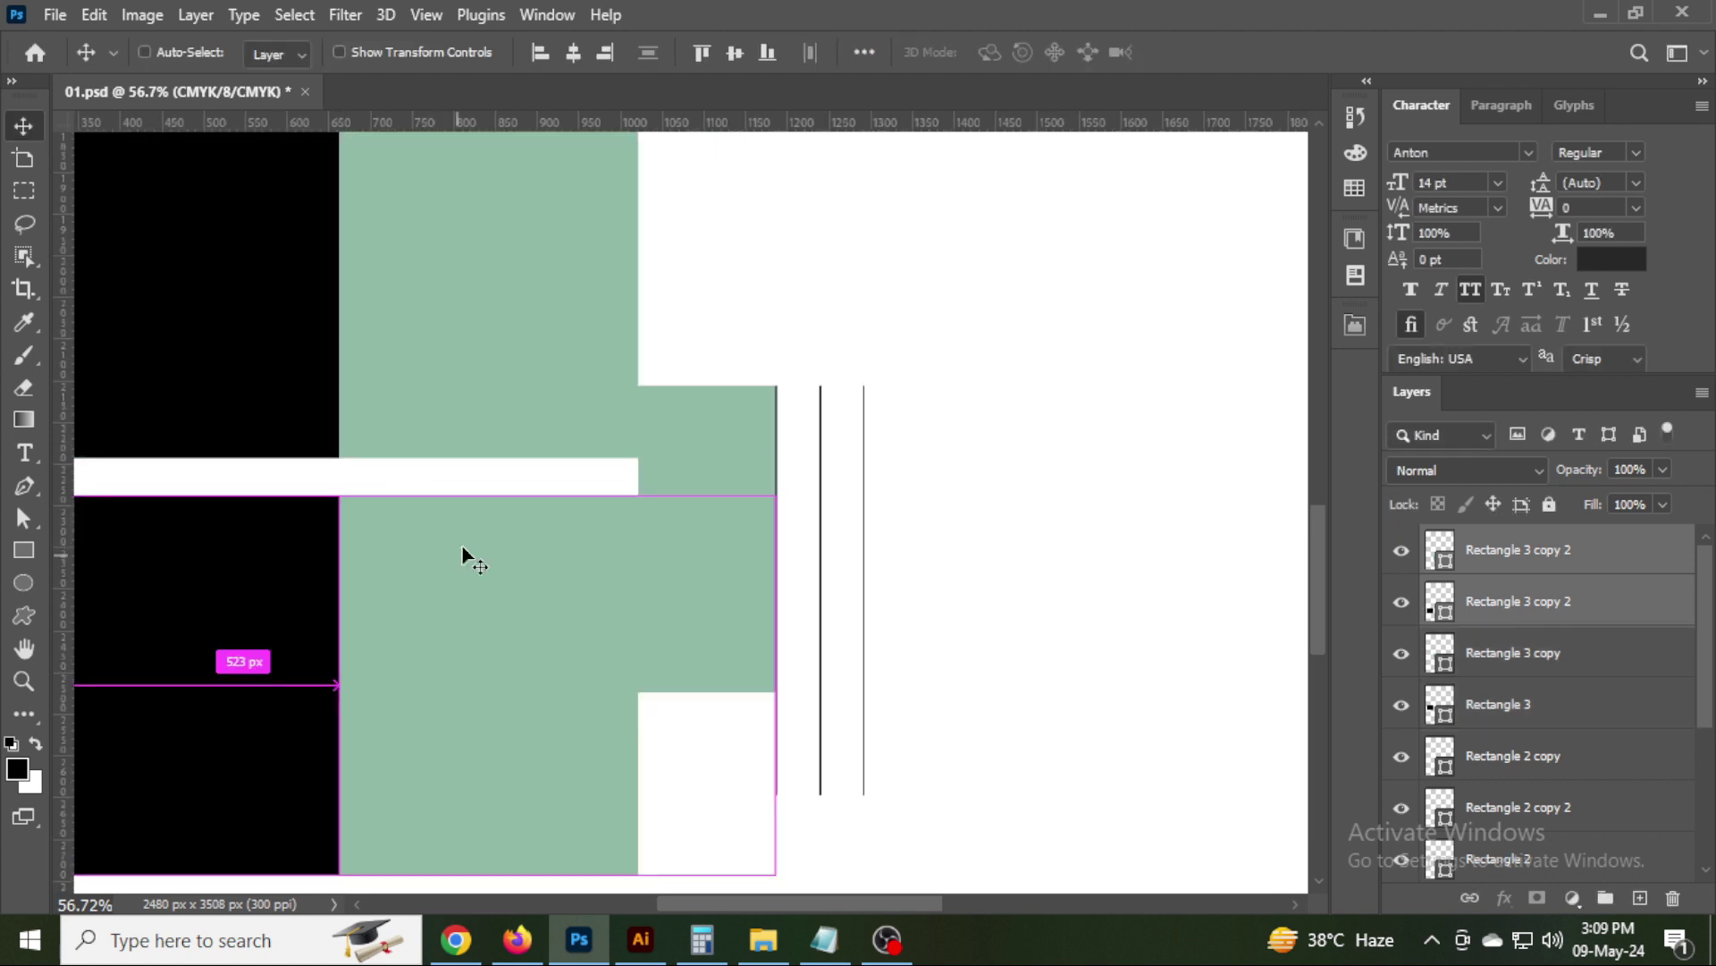
{"action": "key", "text": "ctrl+plus"}
{"action": "key", "text": "shift+Up"}
{"action": "key", "text": "shift+Up"}
{"action": "key", "text": "shift+Up"}
{"action": "key", "text": "shift+Up"}
{"action": "key", "text": "Up"}
{"action": "key", "text": "Up"}
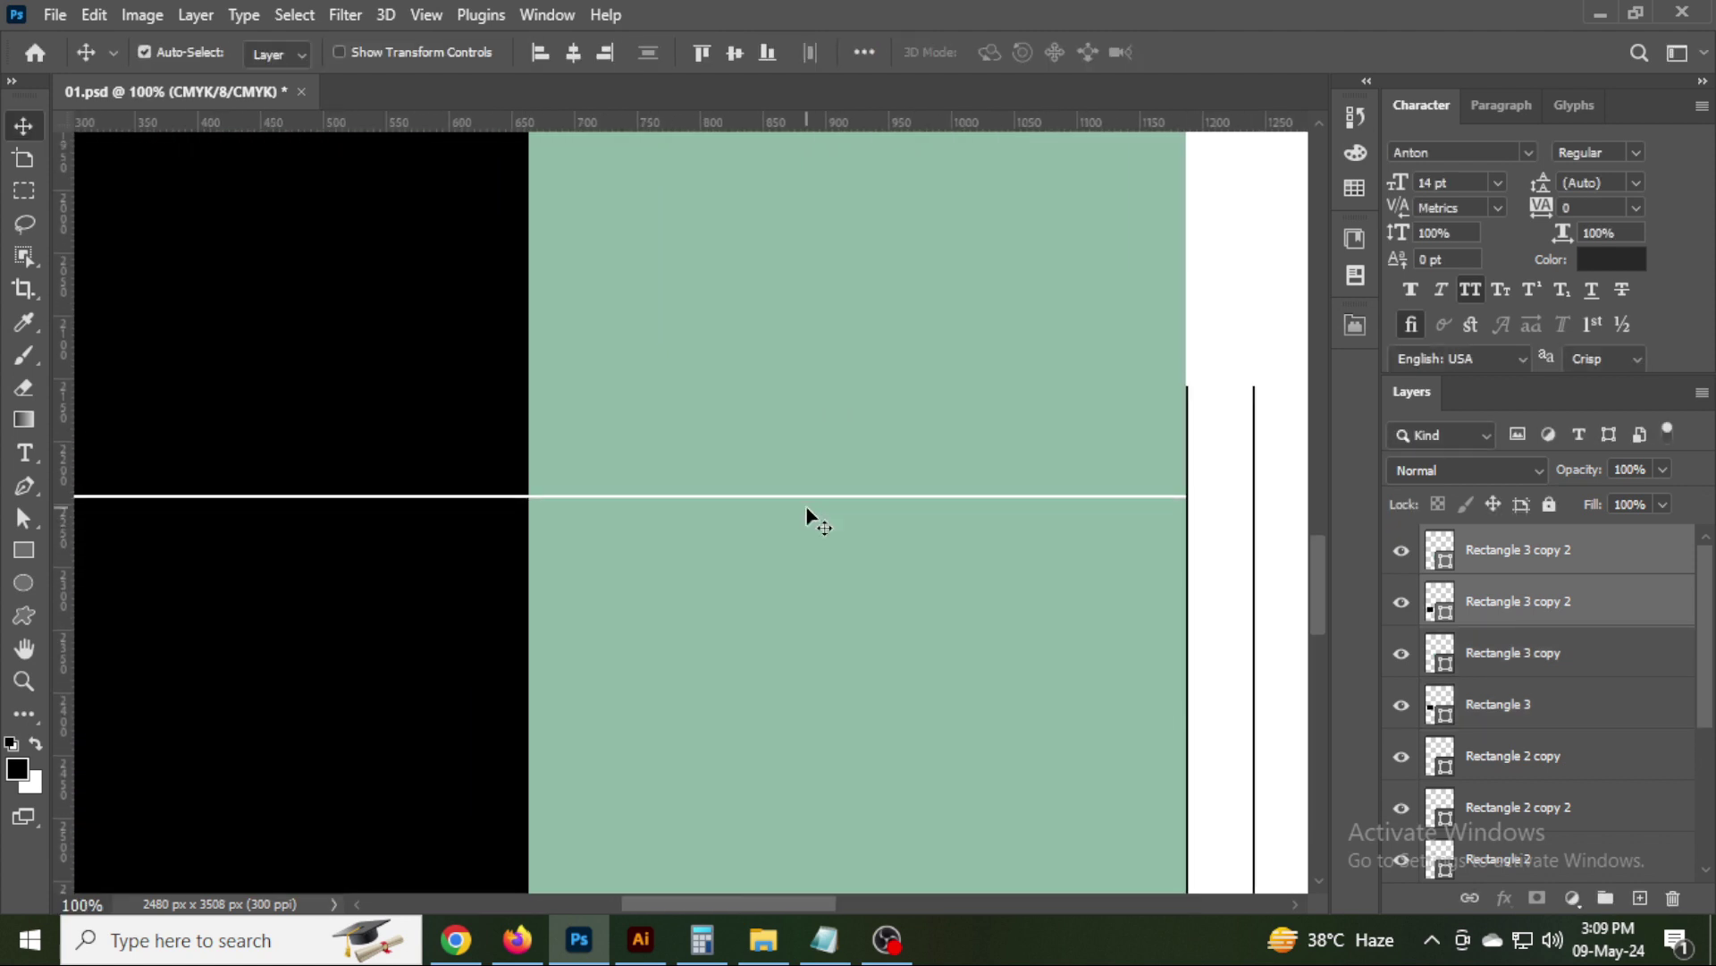
{"action": "key", "text": "Up"}
{"action": "key", "text": "Up"}
{"action": "key", "text": "shift+Down"}
{"action": "key", "text": "shift+Down"}
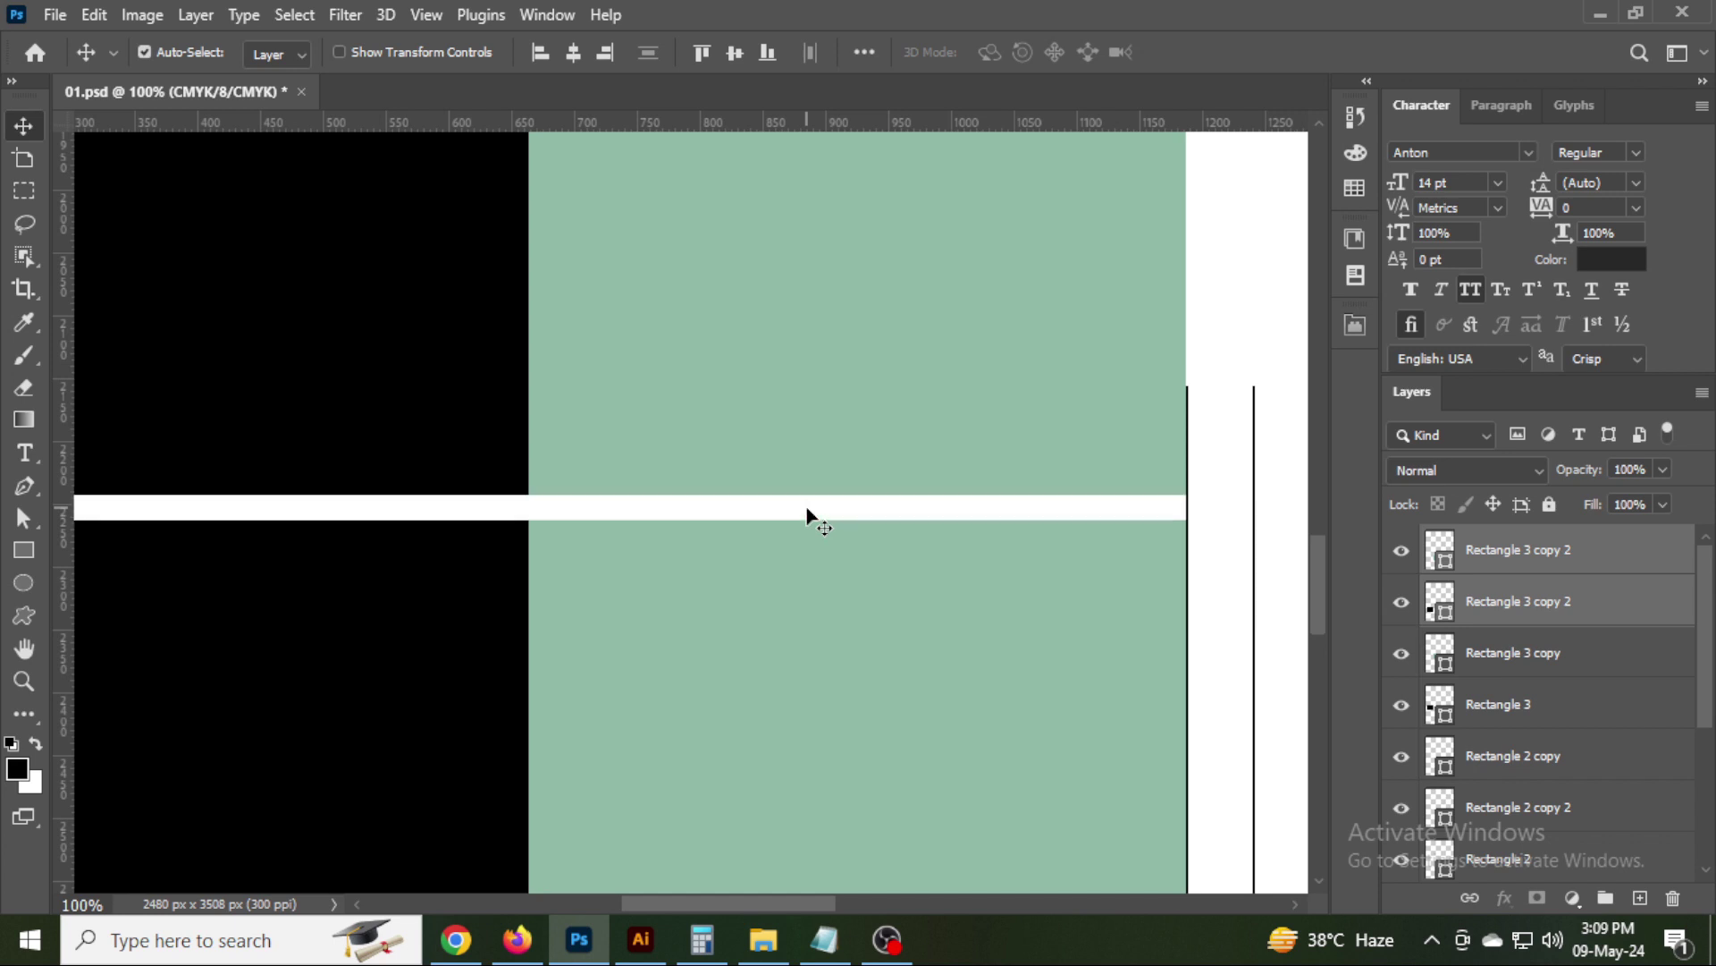
{"action": "key", "text": "shift+Up"}
{"action": "key", "text": "shift+Up"}
{"action": "key", "text": "ctrl+0"}
Recolour the second row: lower-left square green, lower-right square black, and save.
{"action": "left_click", "coordinate": [658, 814]}
{"action": "left_click", "coordinate": [529, 700]}
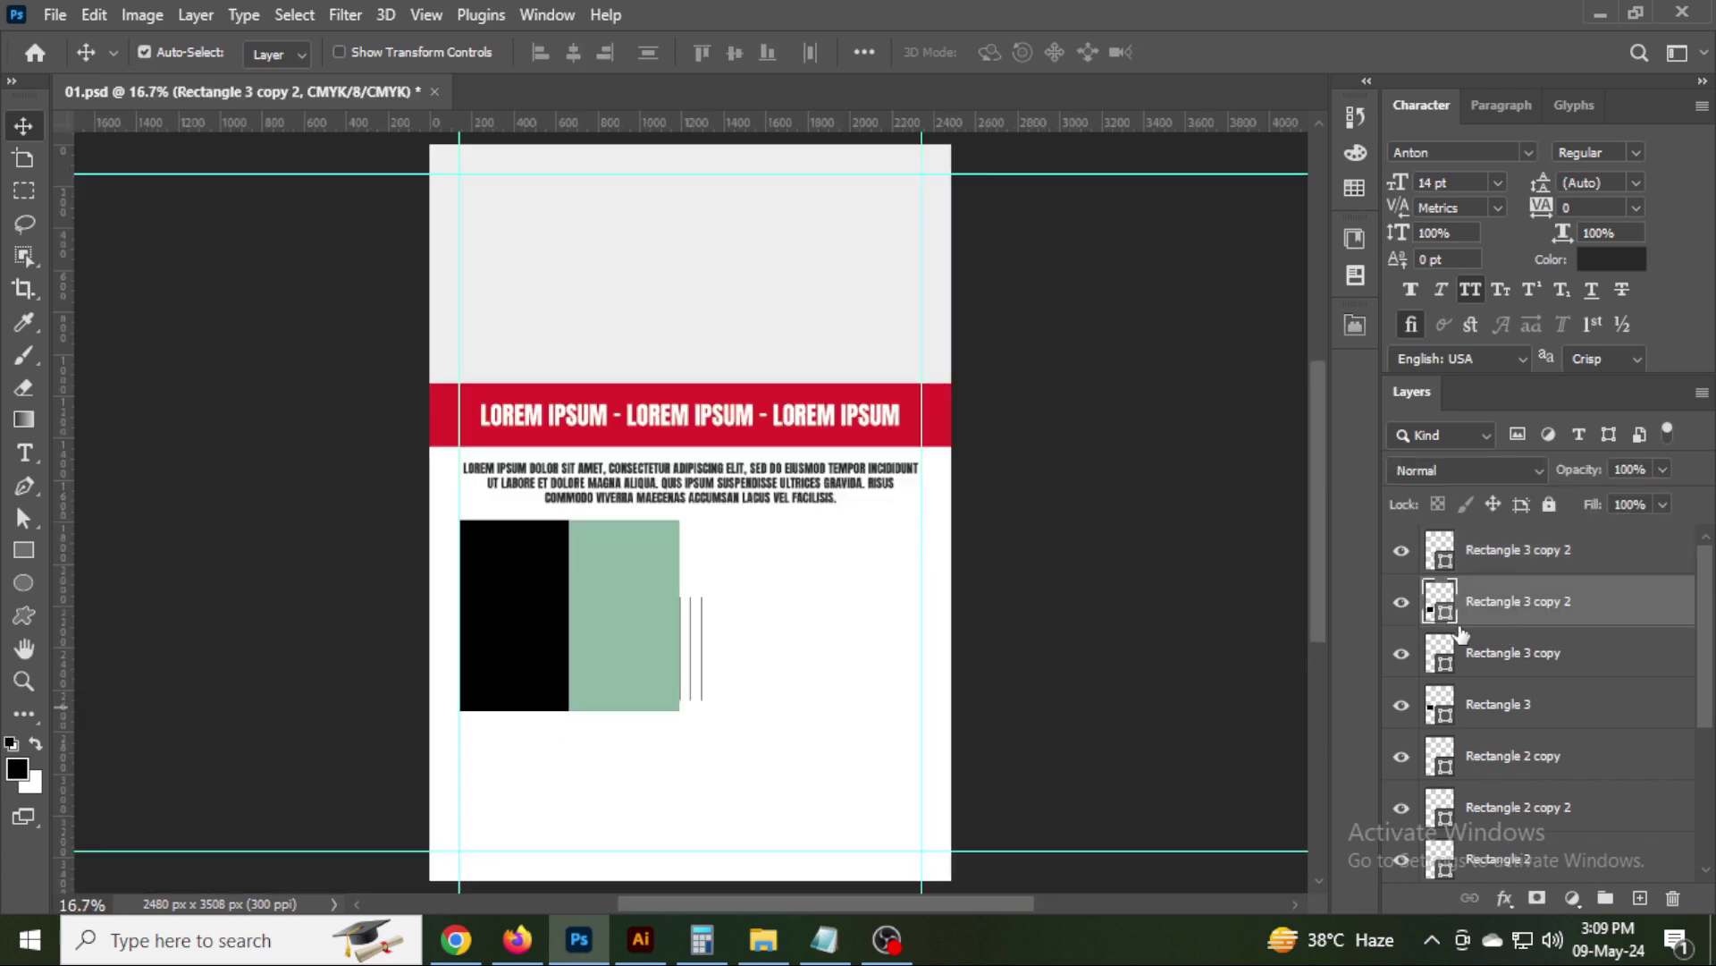
{"action": "double_click", "coordinate": [1439, 601]}
{"action": "left_click", "coordinate": [659, 536]}
{"action": "key", "text": "Return"}
{"action": "left_click", "coordinate": [1520, 549]}
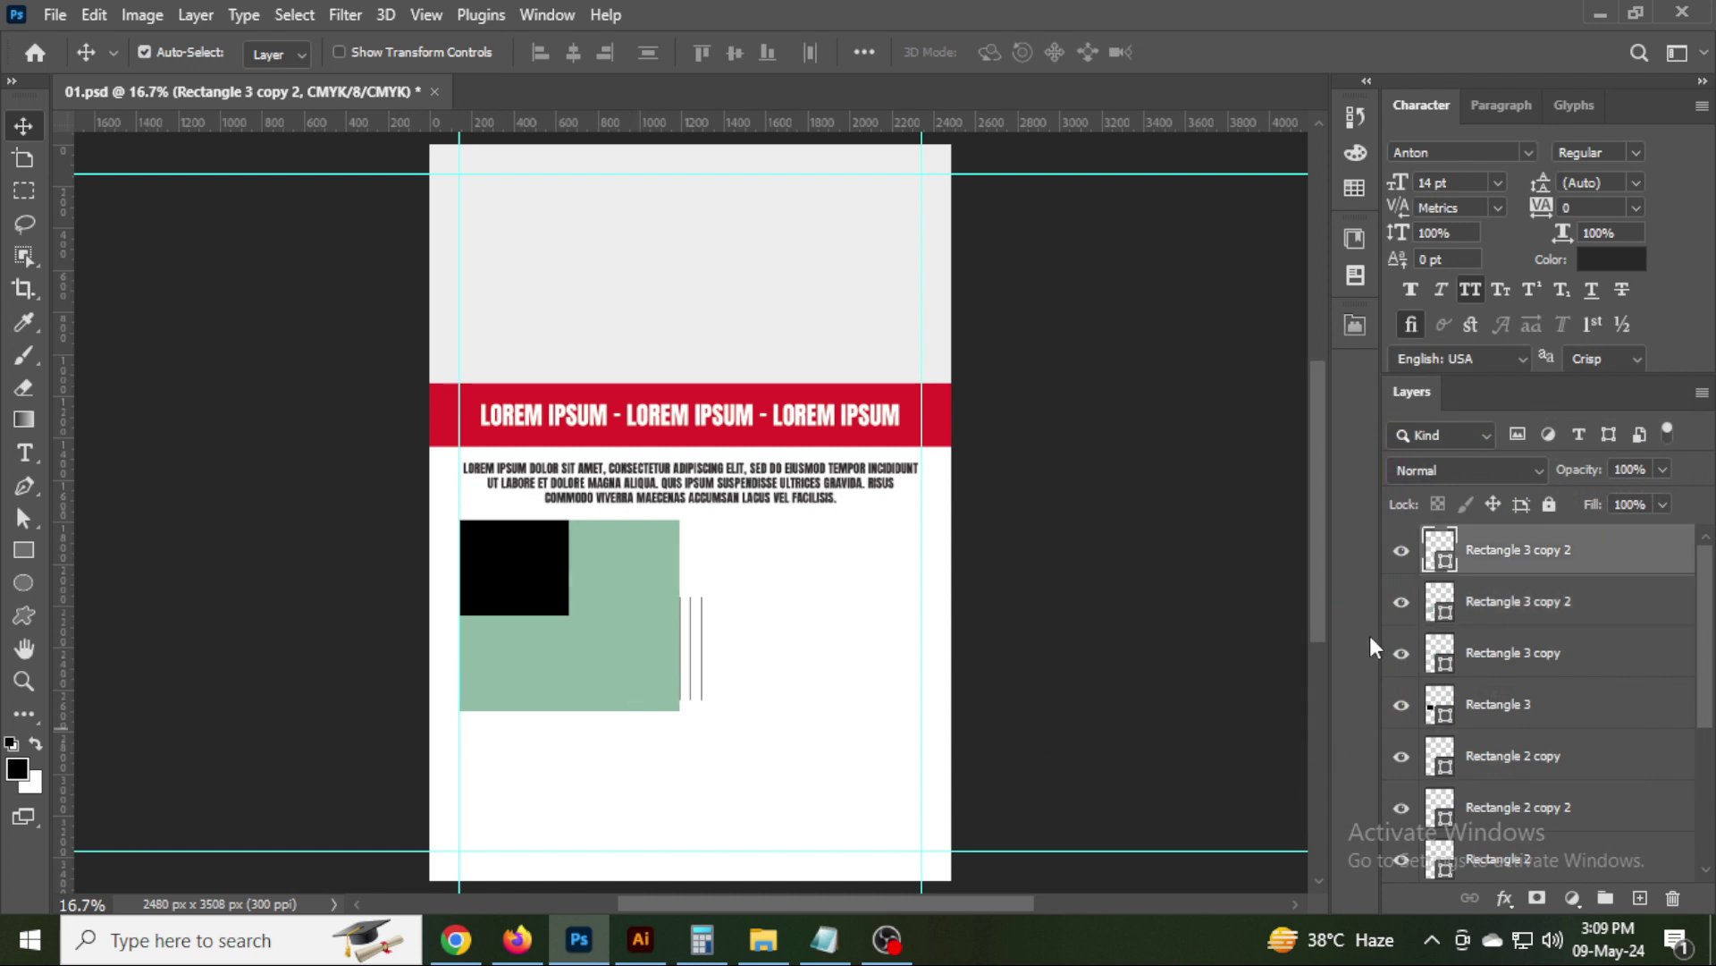
{"action": "double_click", "coordinate": [1439, 549]}
{"action": "left_click", "coordinate": [536, 537]}
{"action": "key", "text": "Return"}
{"action": "key", "text": "ctrl+s"}
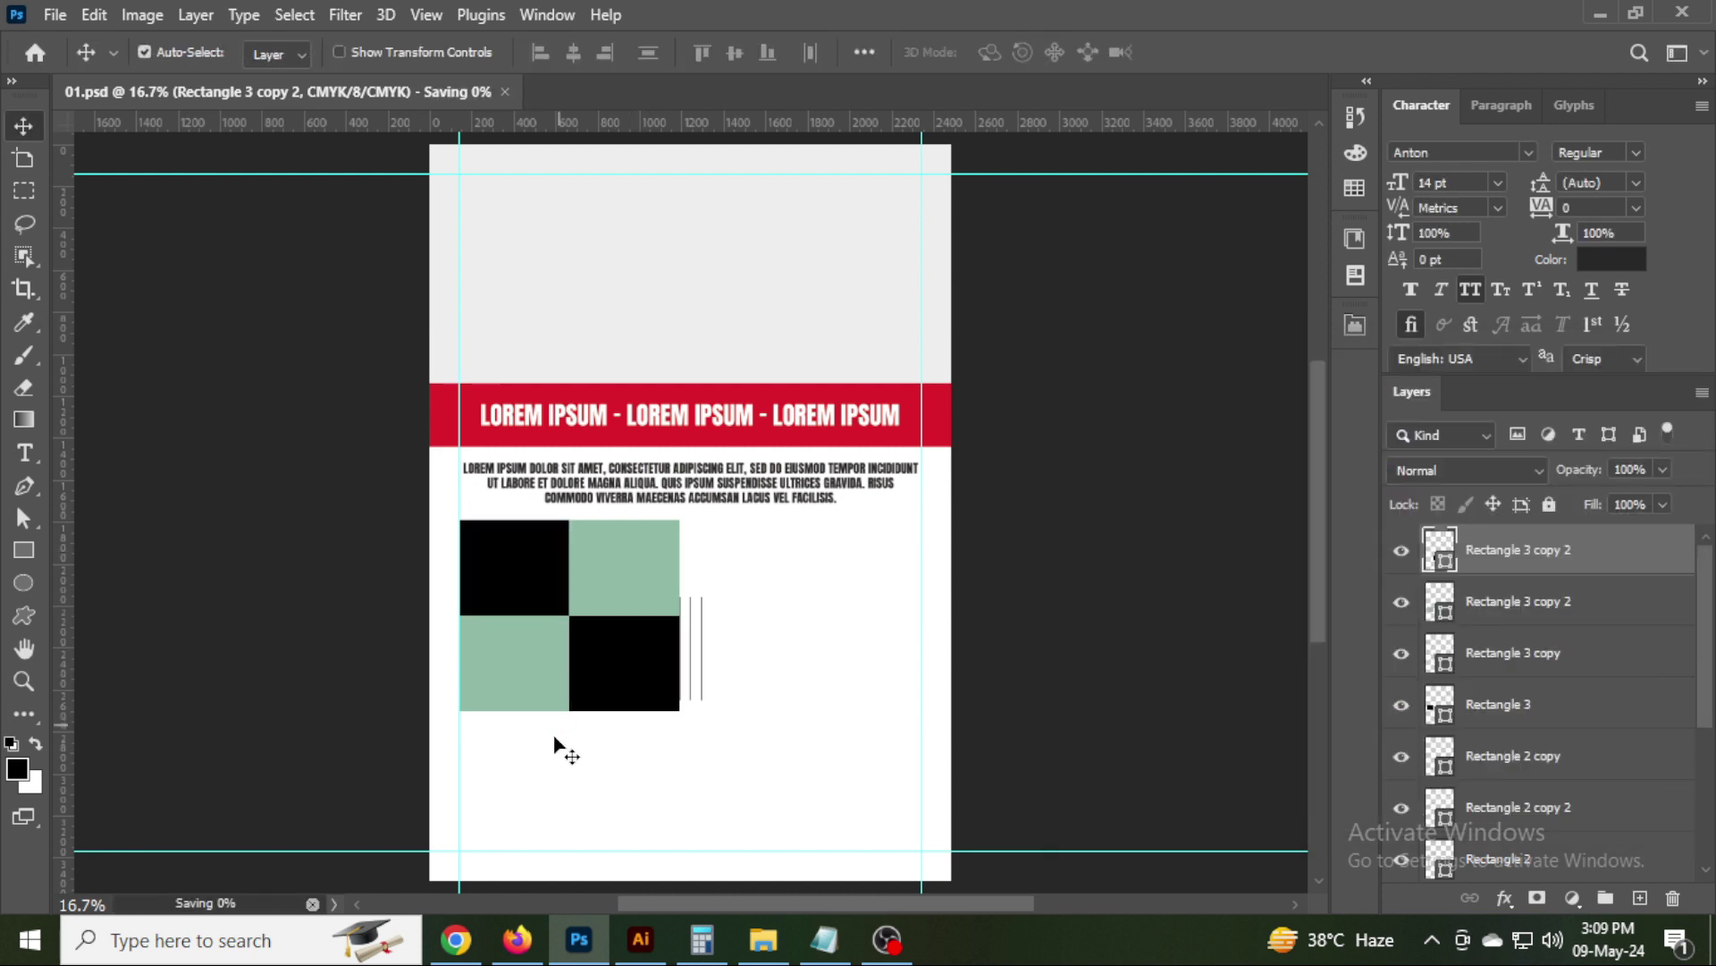
Duplicate the bottom row to form a third row directly below with no gap.
{"action": "left_click_drag", "start_coordinate": [555, 744], "coordinate": [615, 701]}
{"action": "key", "text": "shift+Down"}
{"action": "key", "text": "shift+Down"}
{"action": "key", "text": "shift+Down"}
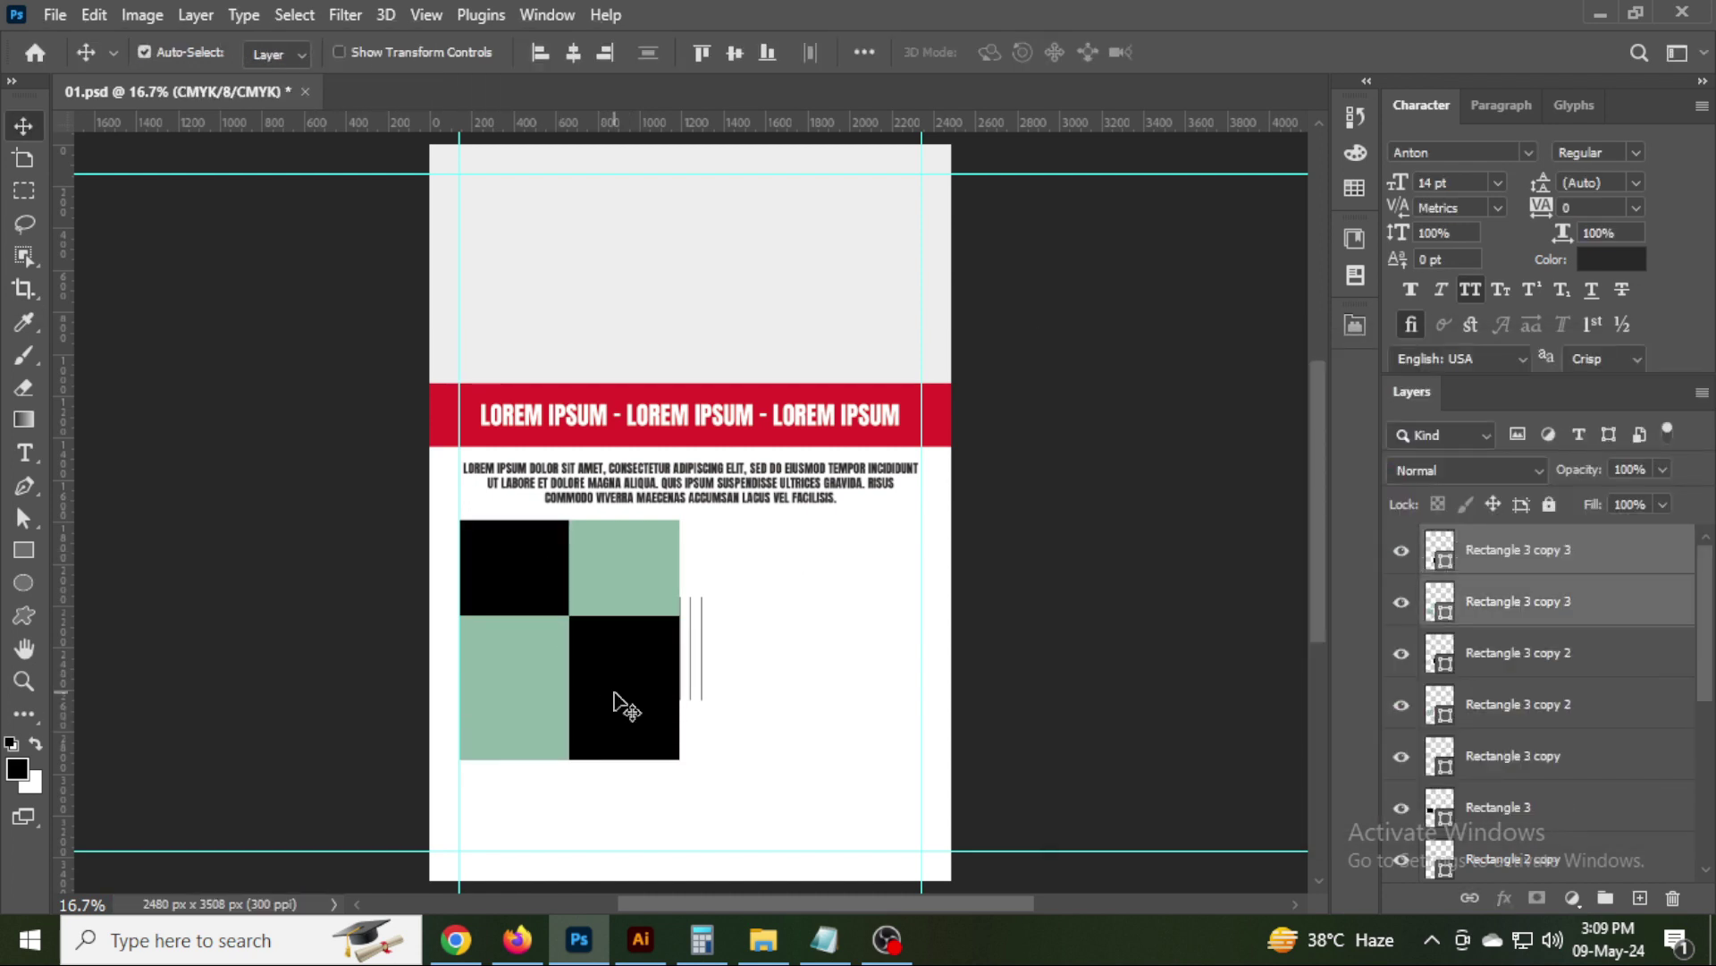
{"action": "key", "text": "shift+Down"}
{"action": "key", "text": "shift+Down"}
{"action": "key", "text": "shift+Down"}
{"action": "key", "text": "shift+Down"}
{"action": "scroll", "coordinate": [631, 760], "scroll_direction": "up", "scroll_amount": 5}
{"action": "scroll", "coordinate": [630, 768], "scroll_direction": "up", "scroll_amount": 3}
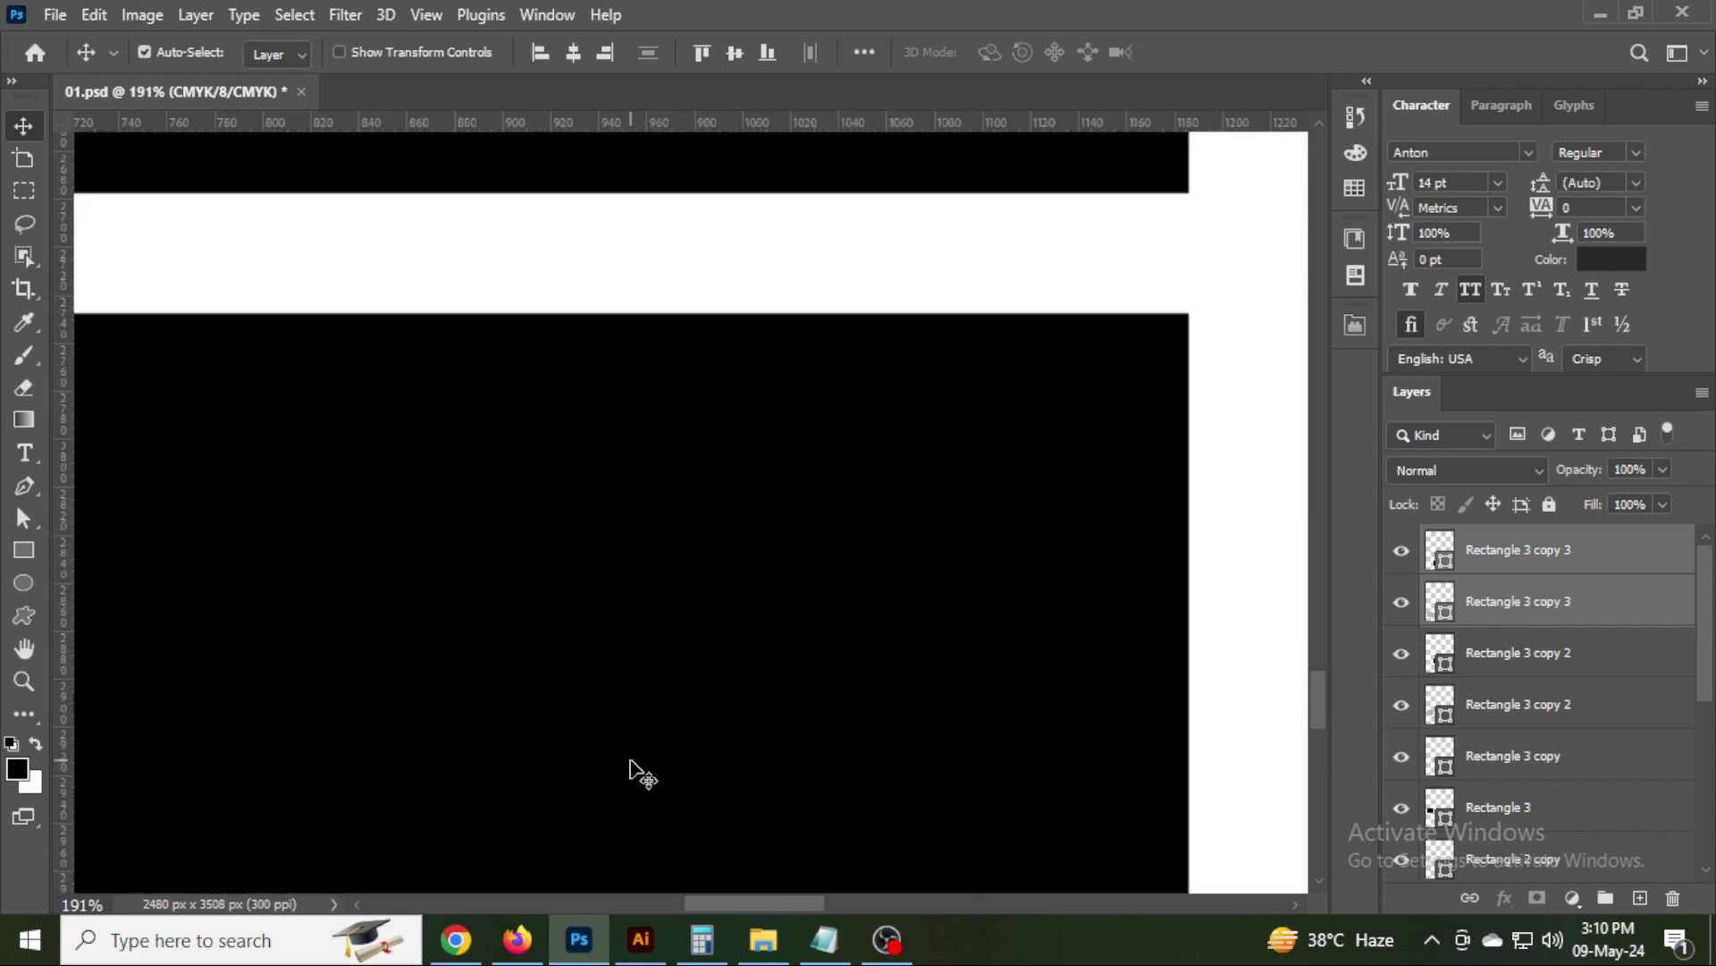
{"action": "key", "text": "shift+Up"}
{"action": "key", "text": "shift+Up"}
{"action": "key", "text": "shift+Up"}
{"action": "key", "text": "shift+Up"}
{"action": "key", "text": "shift+Up"}
{"action": "key", "text": "shift+Up"}
{"action": "key", "text": "shift+Down"}
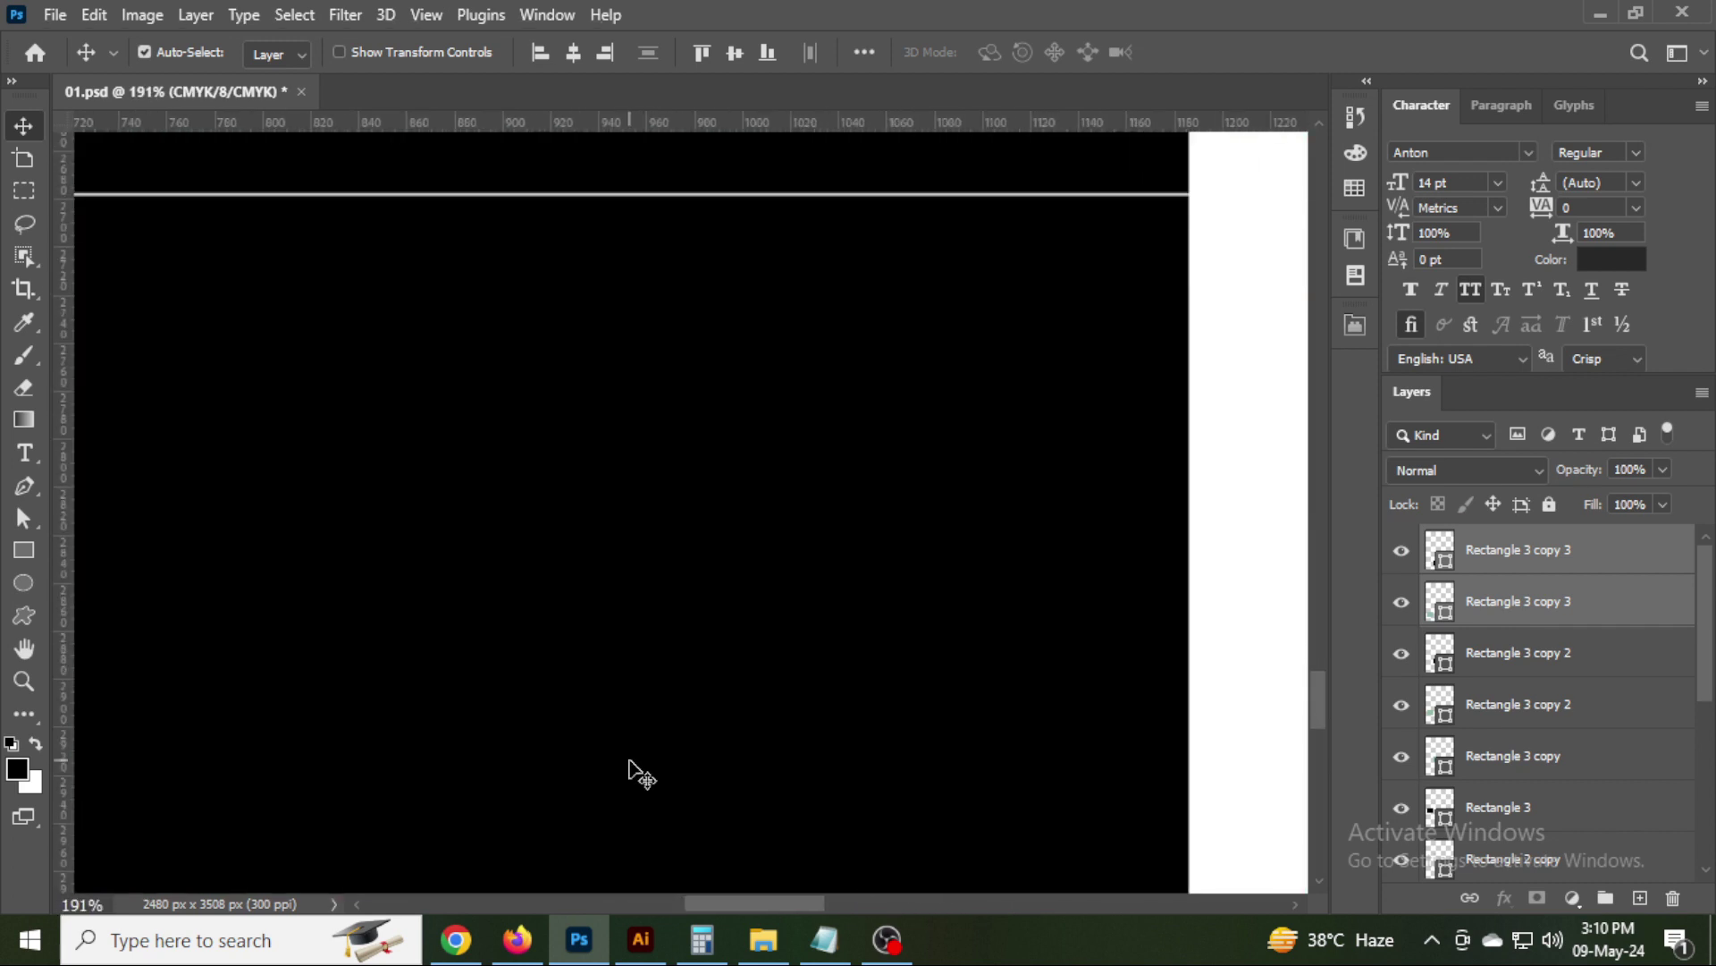
{"action": "key", "text": "Up"}
{"action": "key", "text": "ctrl+0"}
{"action": "left_click", "coordinate": [751, 784]}
Recolour the third row: bottom-right square green, bottom-left square black, and save.
{"action": "left_click", "coordinate": [1455, 555]}
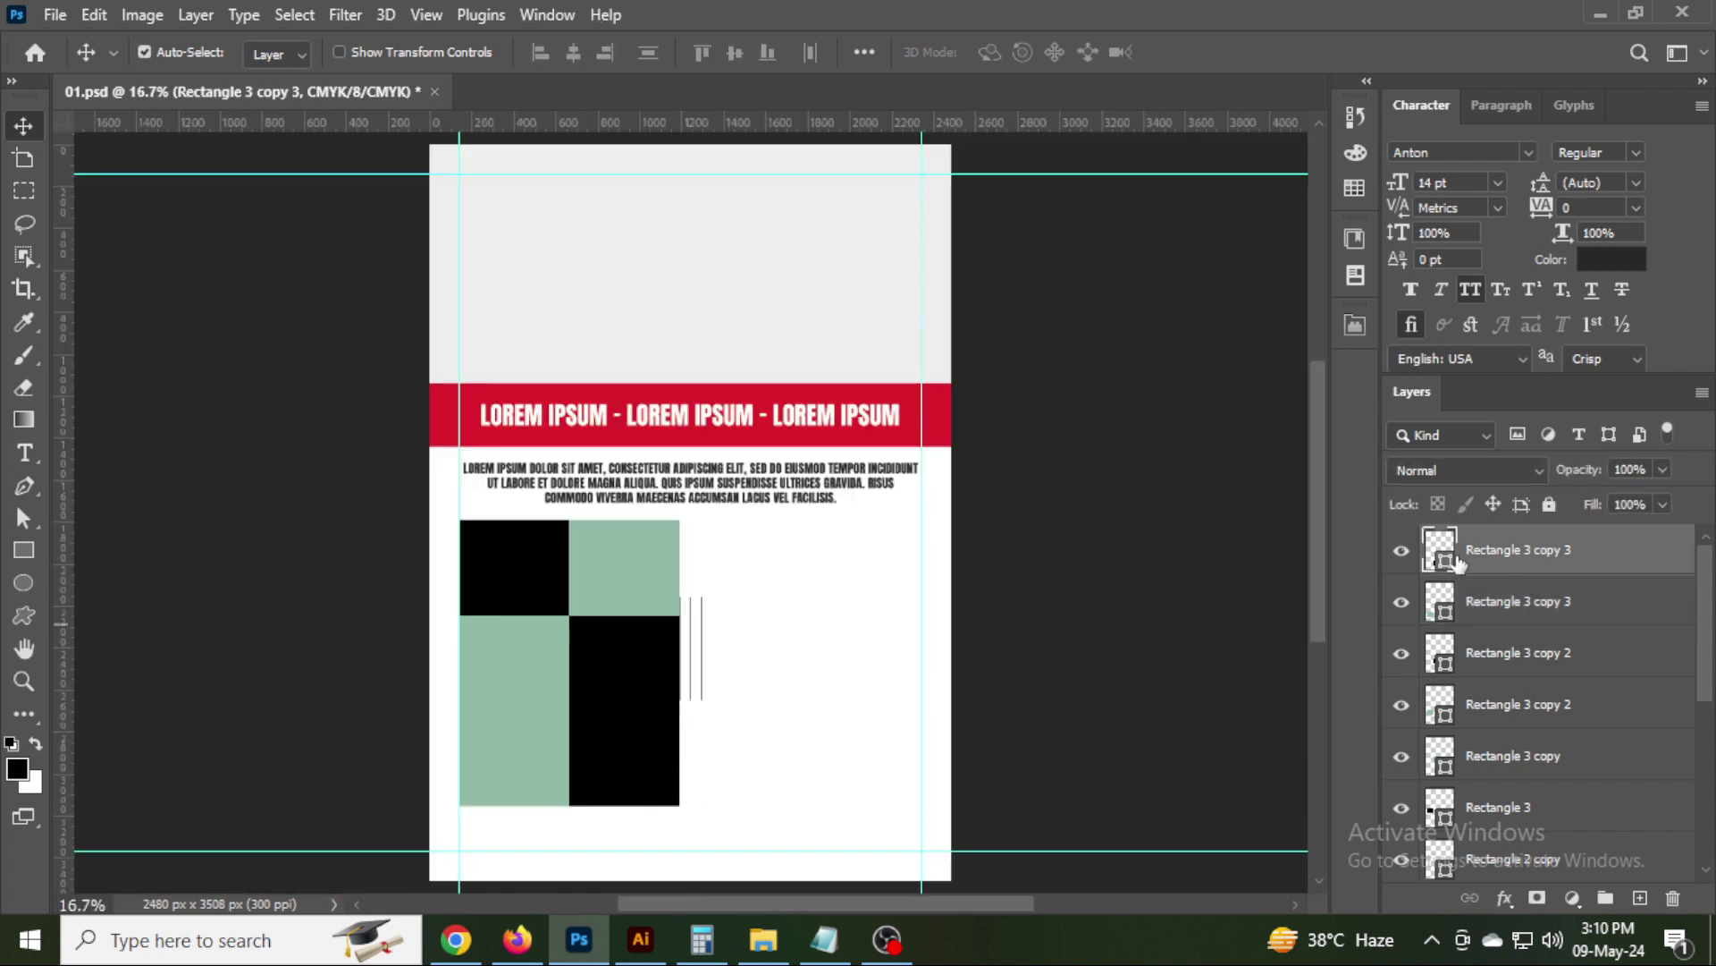
{"action": "double_click", "coordinate": [1440, 549]}
{"action": "key", "text": "Return"}
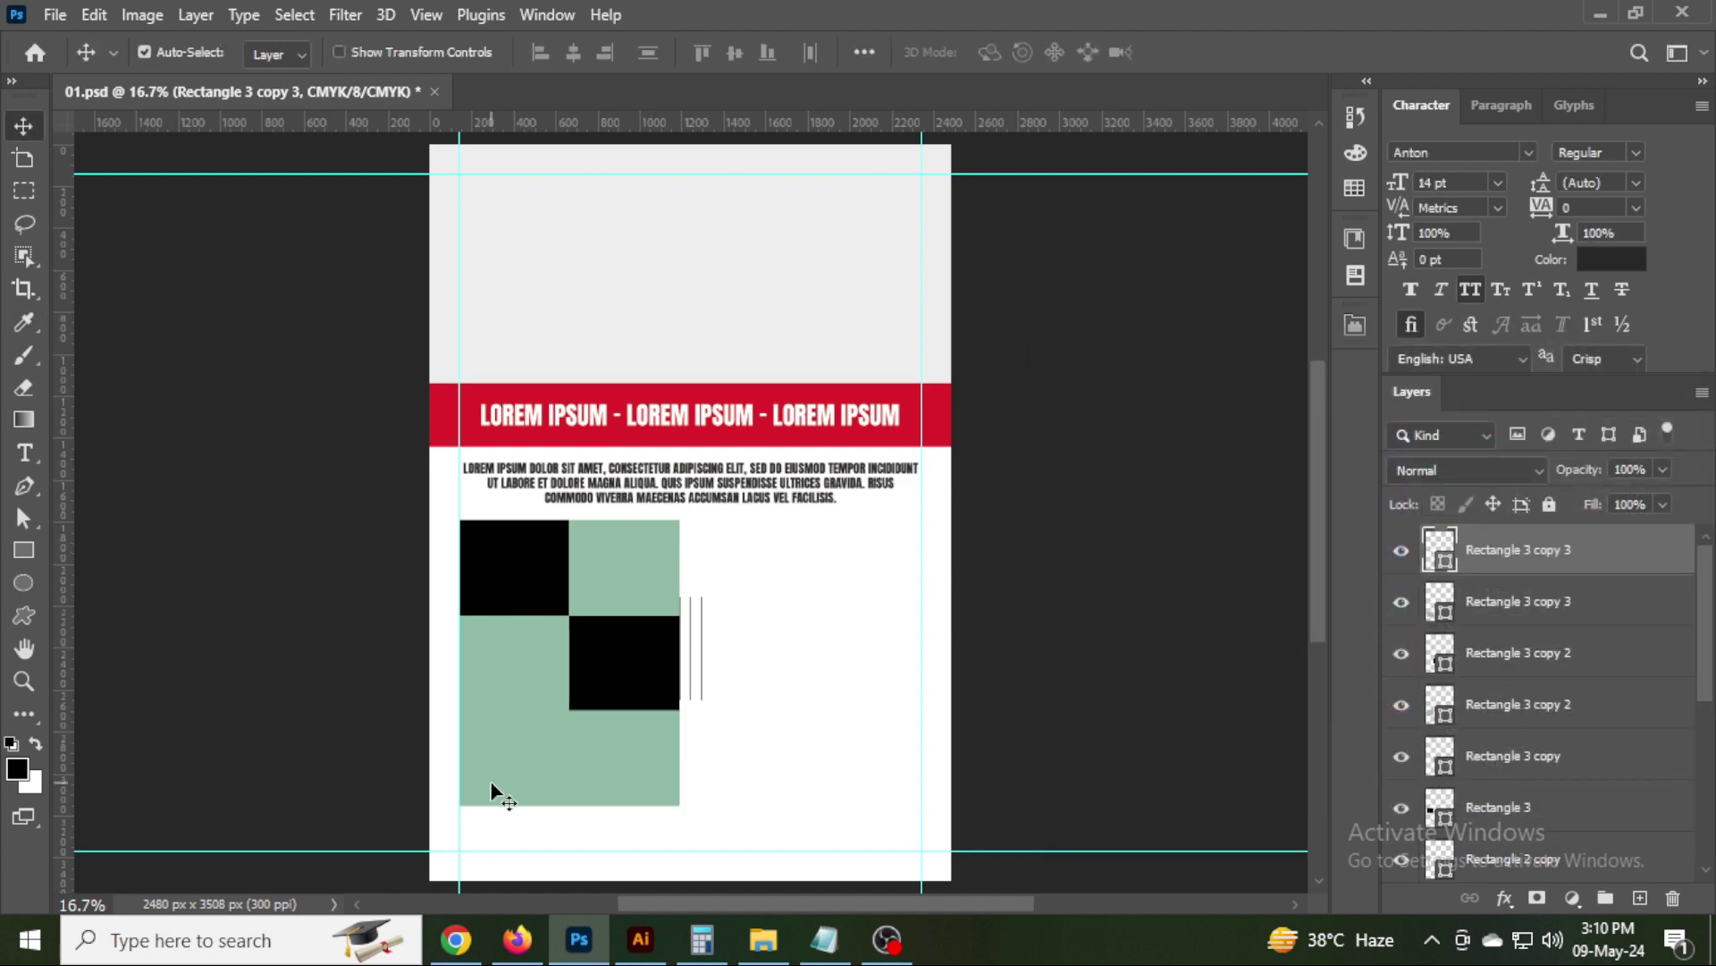
{"action": "left_click", "coordinate": [492, 793]}
{"action": "double_click", "coordinate": [1439, 601]}
{"action": "left_click", "coordinate": [653, 659]}
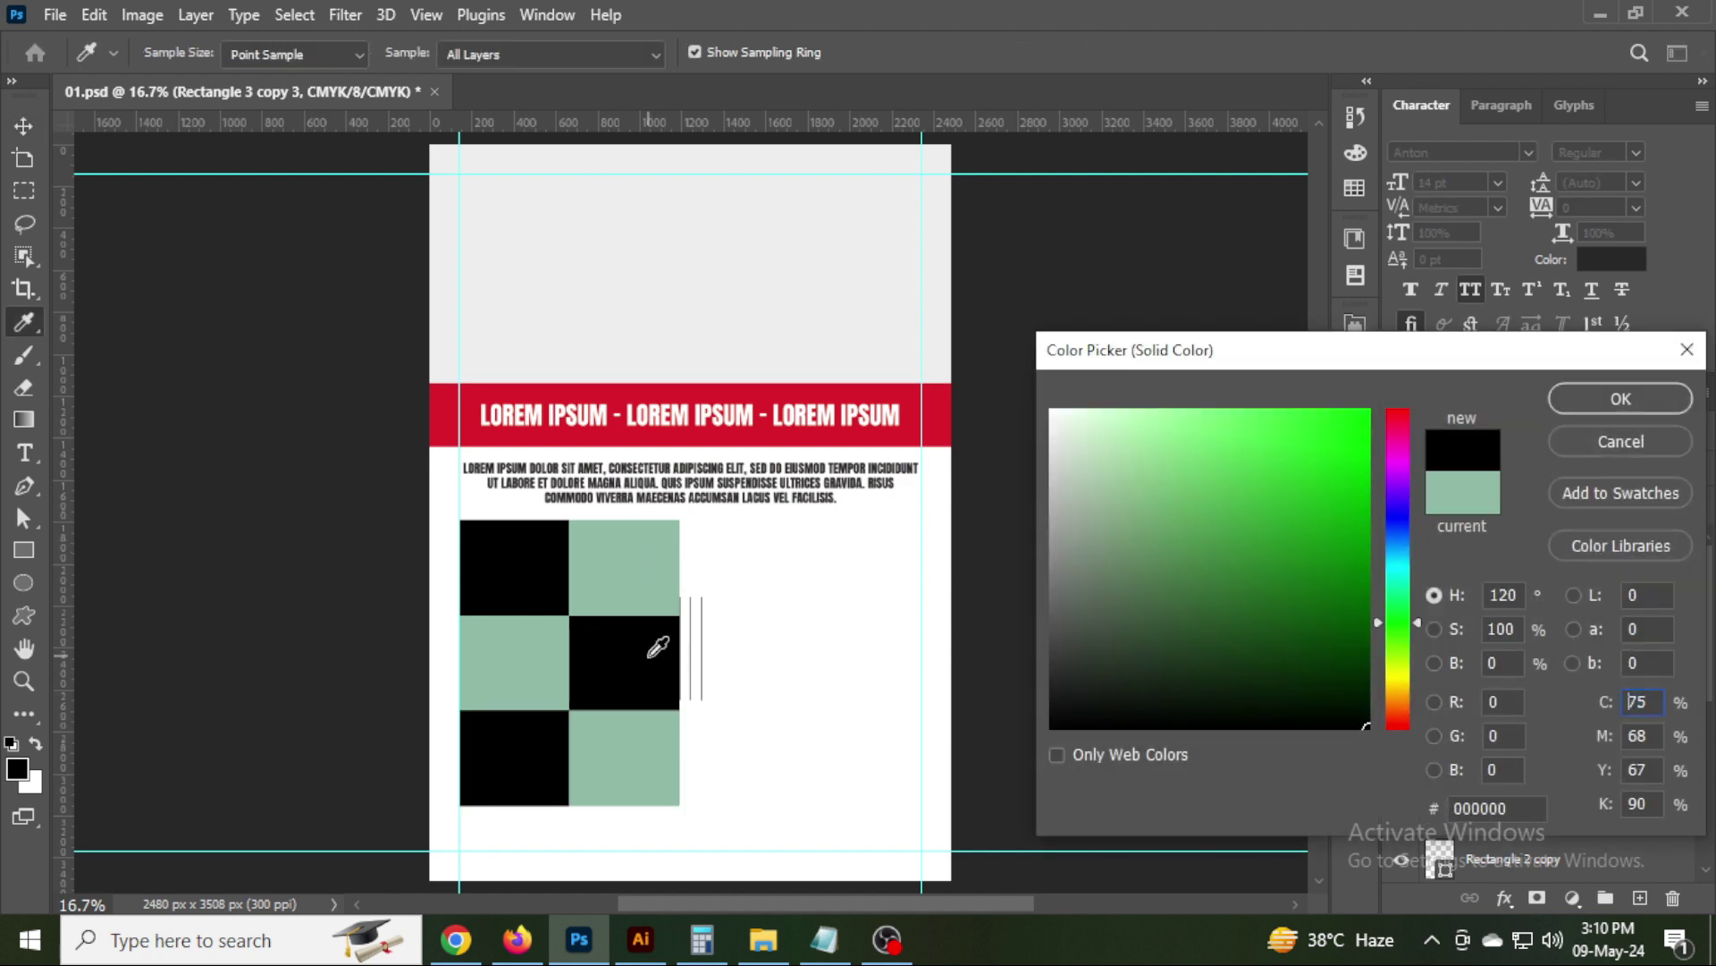
{"action": "key", "text": "Return"}
{"action": "left_click", "coordinate": [864, 635]}
{"action": "key", "text": "ctrl+s"}
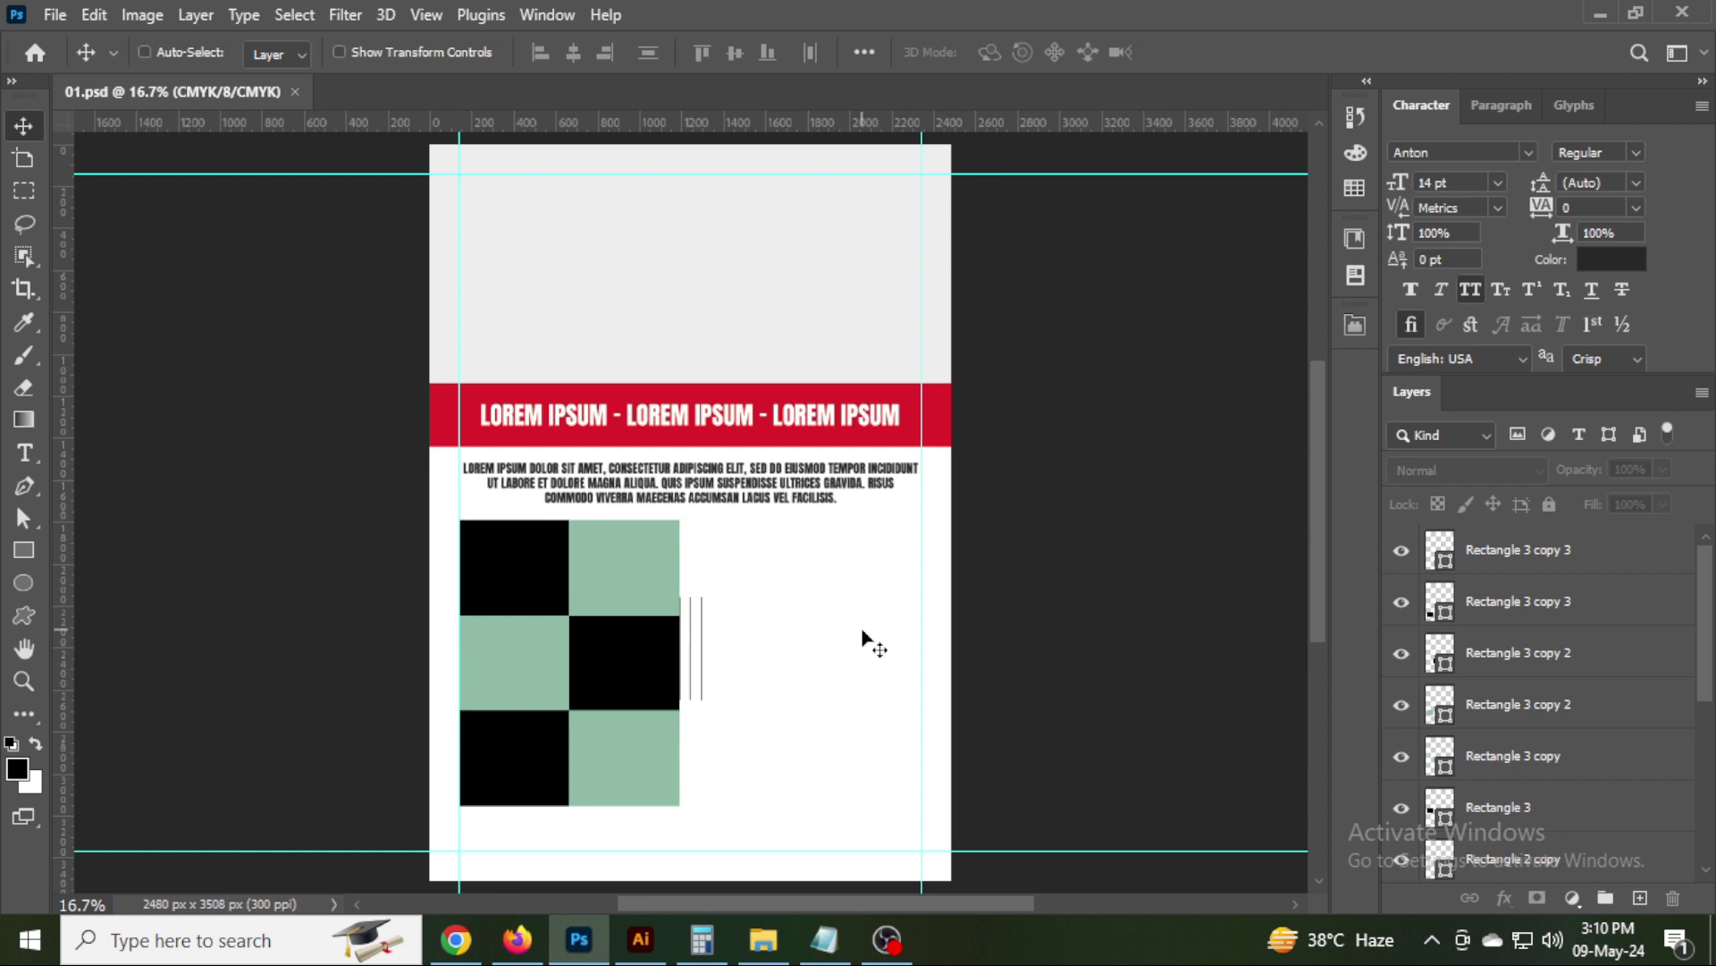
{"action": "scroll", "coordinate": [832, 733], "scroll_direction": "down", "scroll_amount": 1}
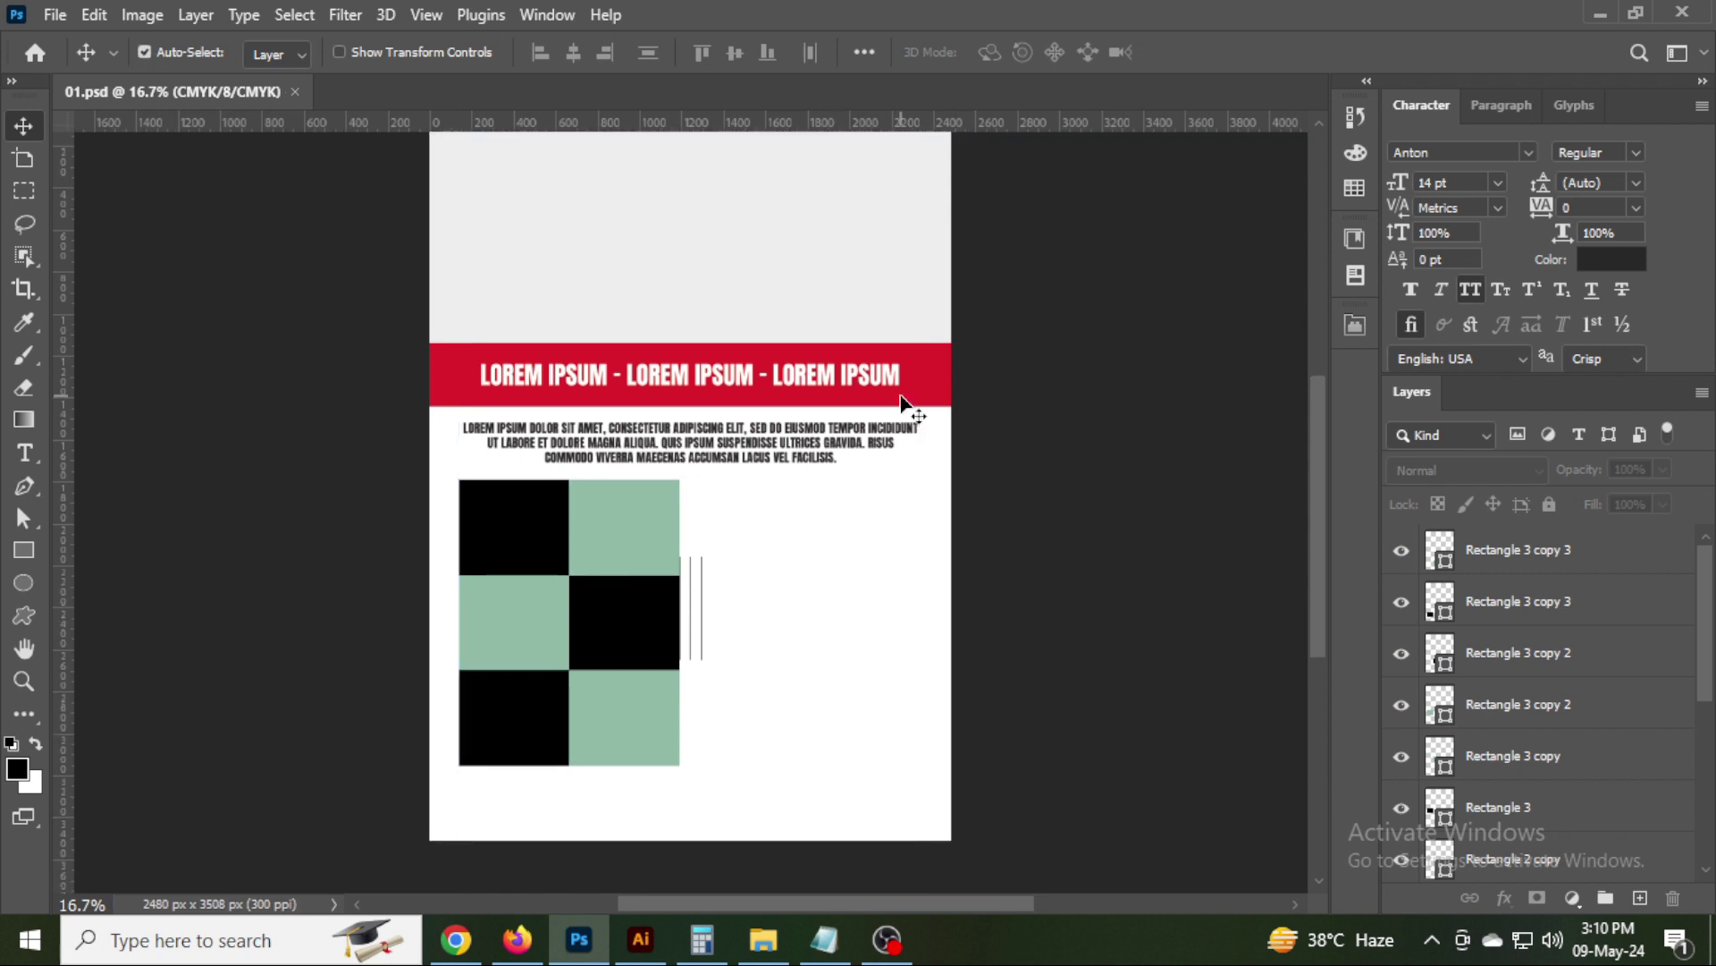
Duplicate the red title band, align the copy to the page's bottom edge, and save 01.psd.
{"action": "left_click_drag", "start_coordinate": [909, 402], "coordinate": [958, 550]}
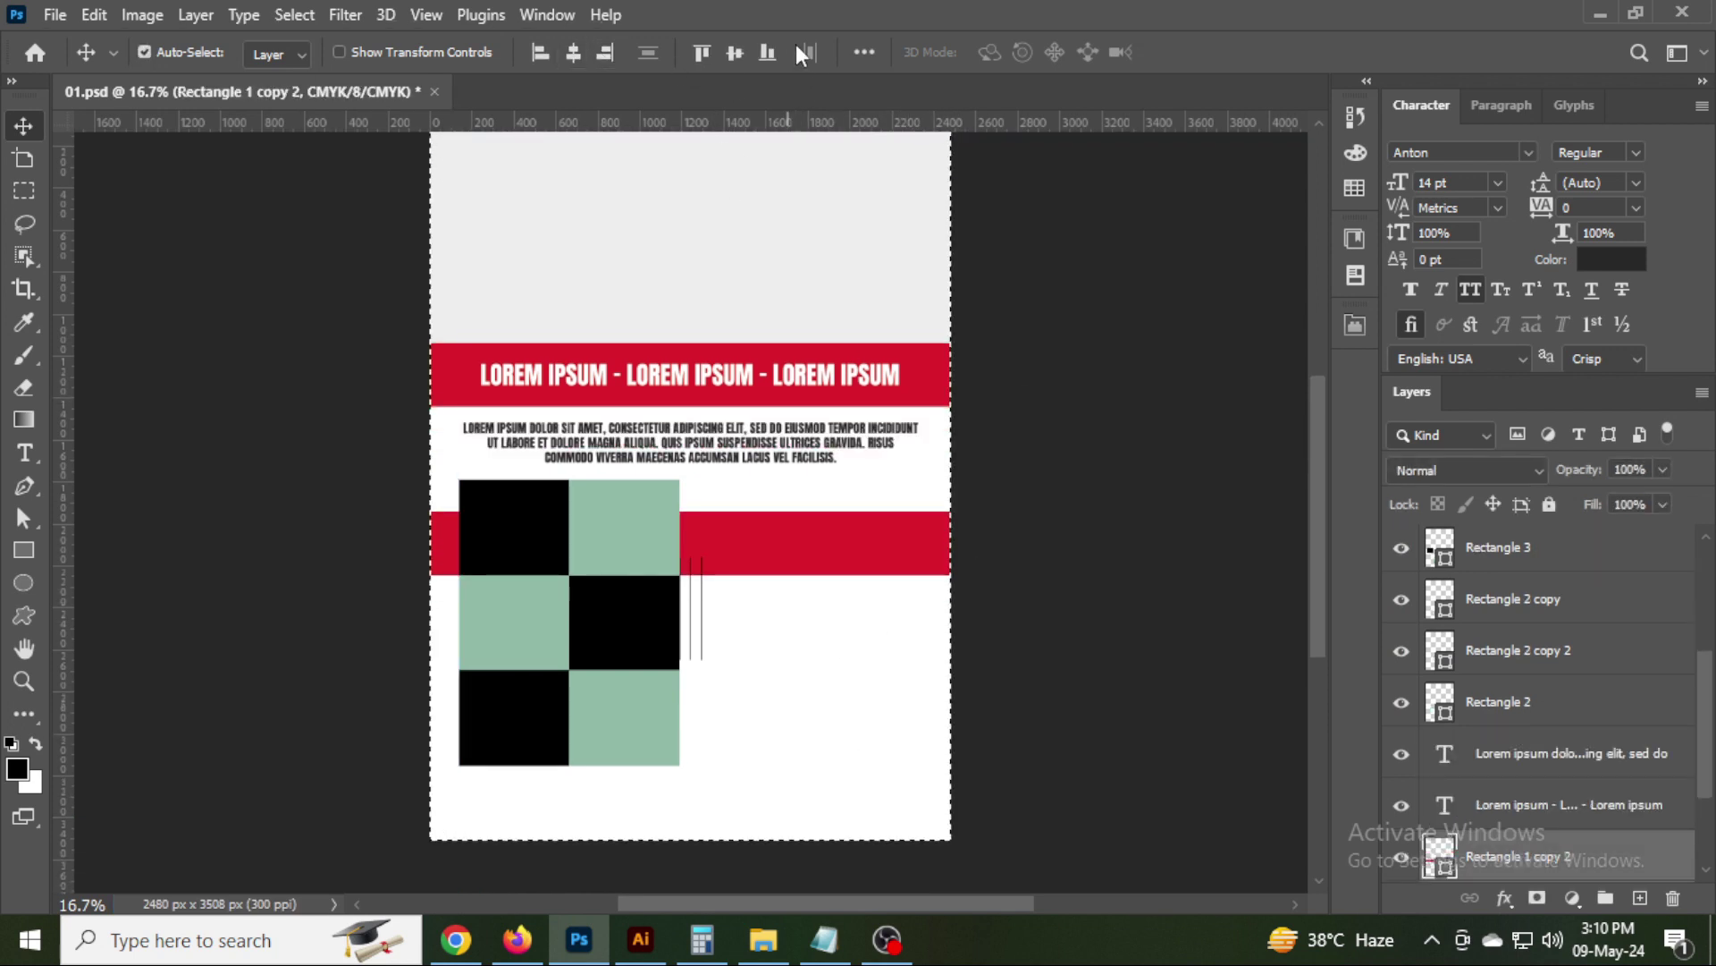
{"action": "left_click", "coordinate": [767, 52]}
{"action": "left_click", "coordinate": [1043, 487]}
{"action": "key", "text": "ctrl+s"}
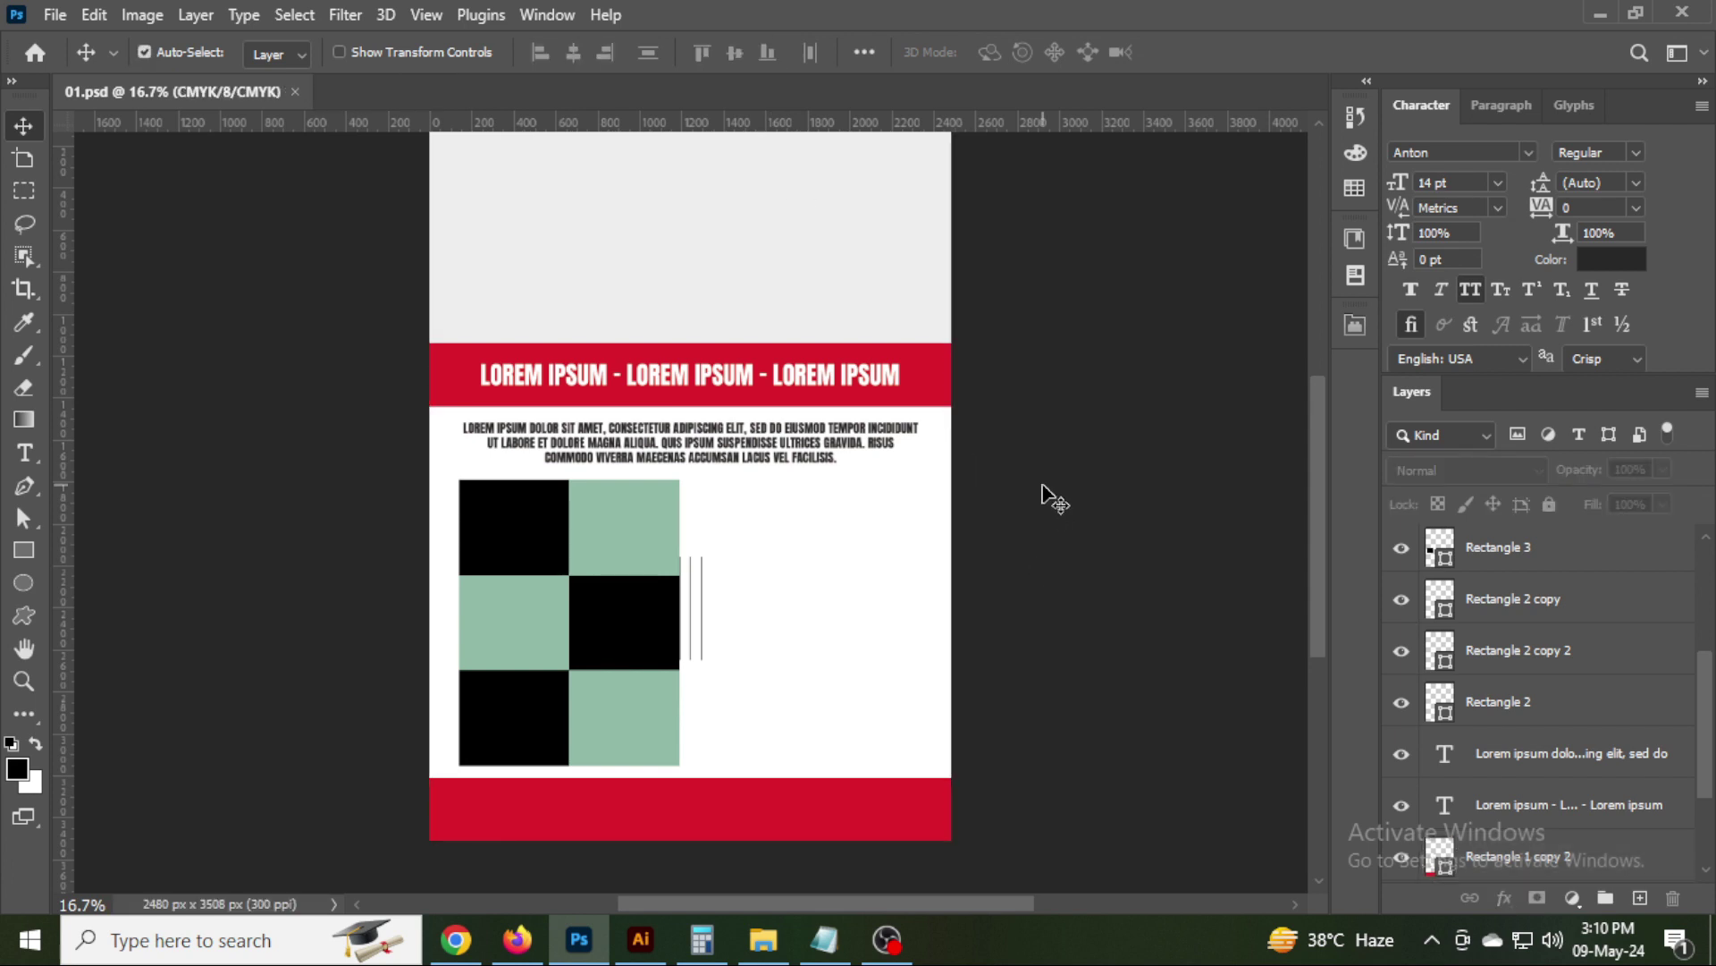
{"action": "scroll", "coordinate": [763, 509], "scroll_direction": "down", "scroll_amount": 1}
{"action": "scroll", "coordinate": [748, 414], "scroll_direction": "down", "scroll_amount": 3}
{"action": "scroll", "coordinate": [739, 413], "scroll_direction": "up", "scroll_amount": 2, "text": "alt"}
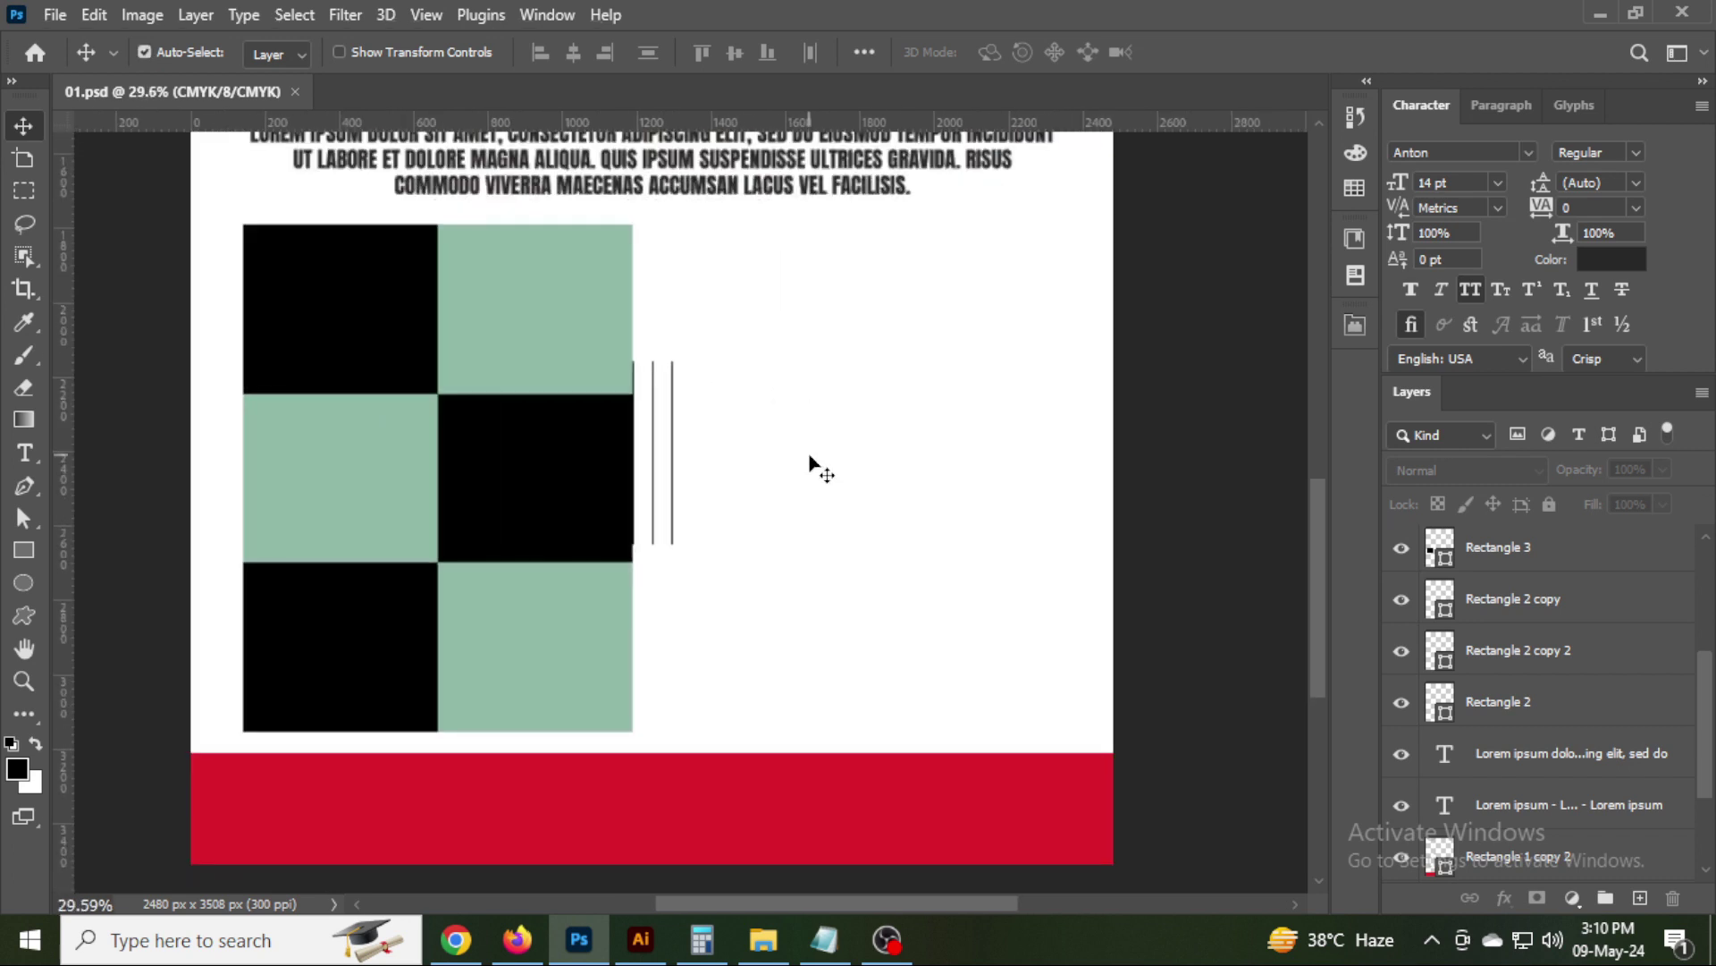
Draw a small circle right of the checkerboard and fill it with red sampled from the band.
{"action": "key", "text": "u"}
{"action": "key", "text": "shift+u"}
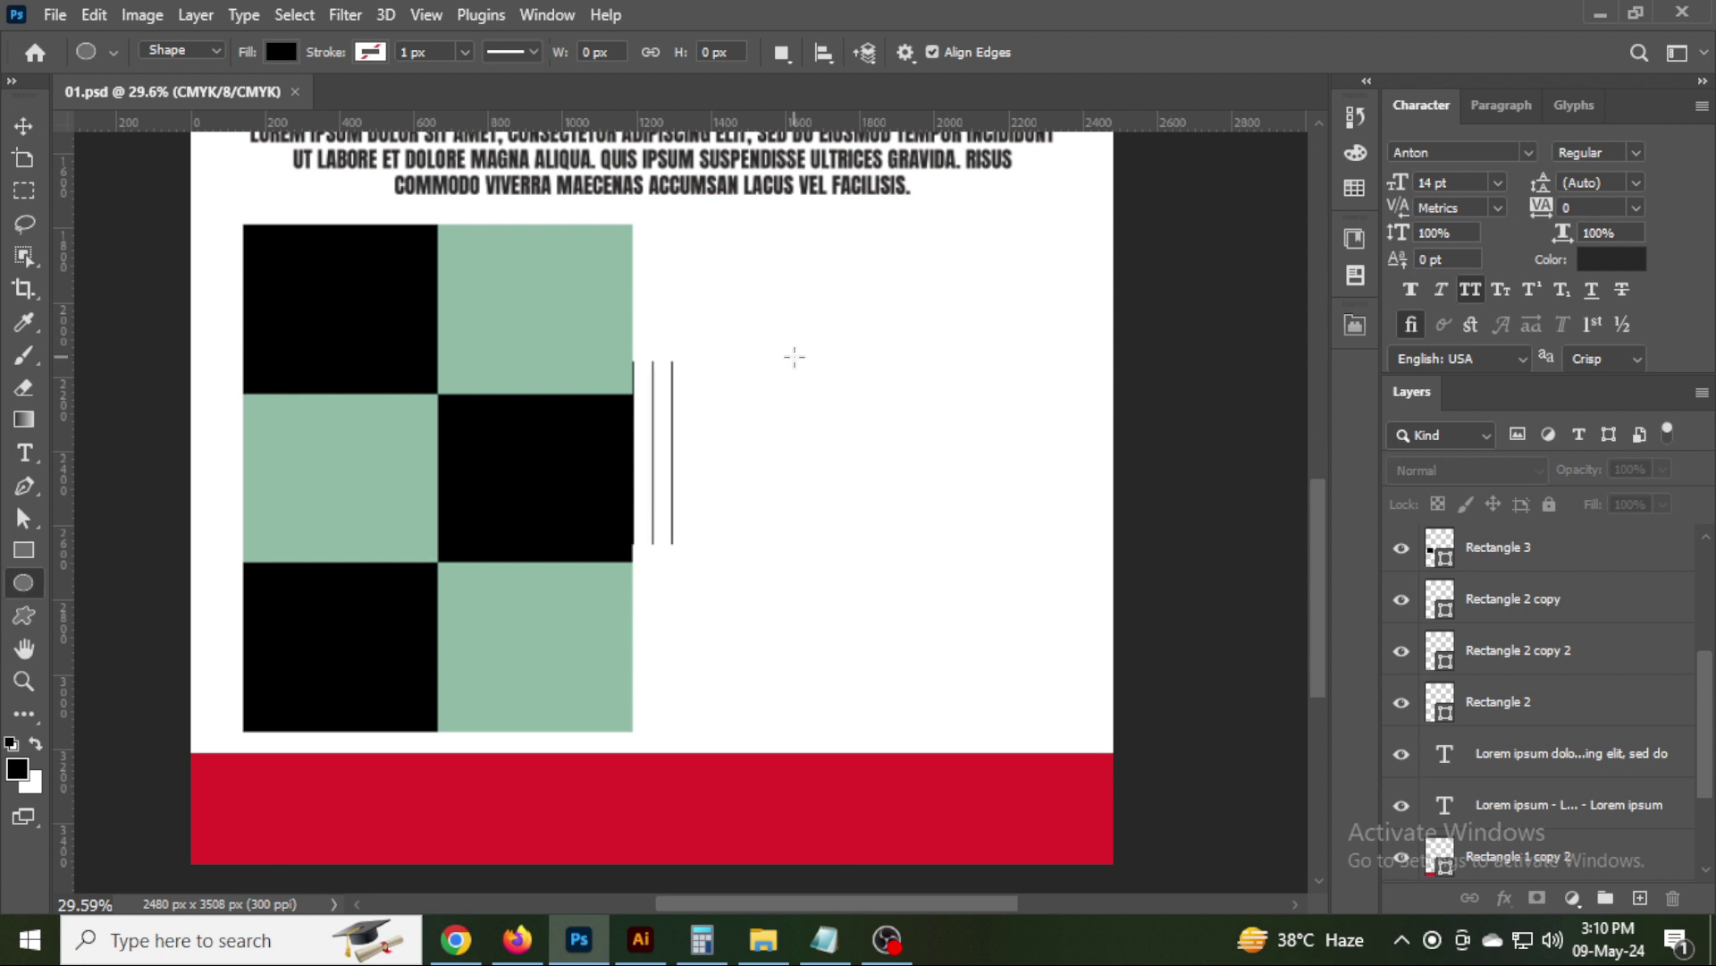
{"action": "left_click_drag", "start_coordinate": [804, 365], "coordinate": [824, 387]}
{"action": "left_click", "coordinate": [1356, 325]}
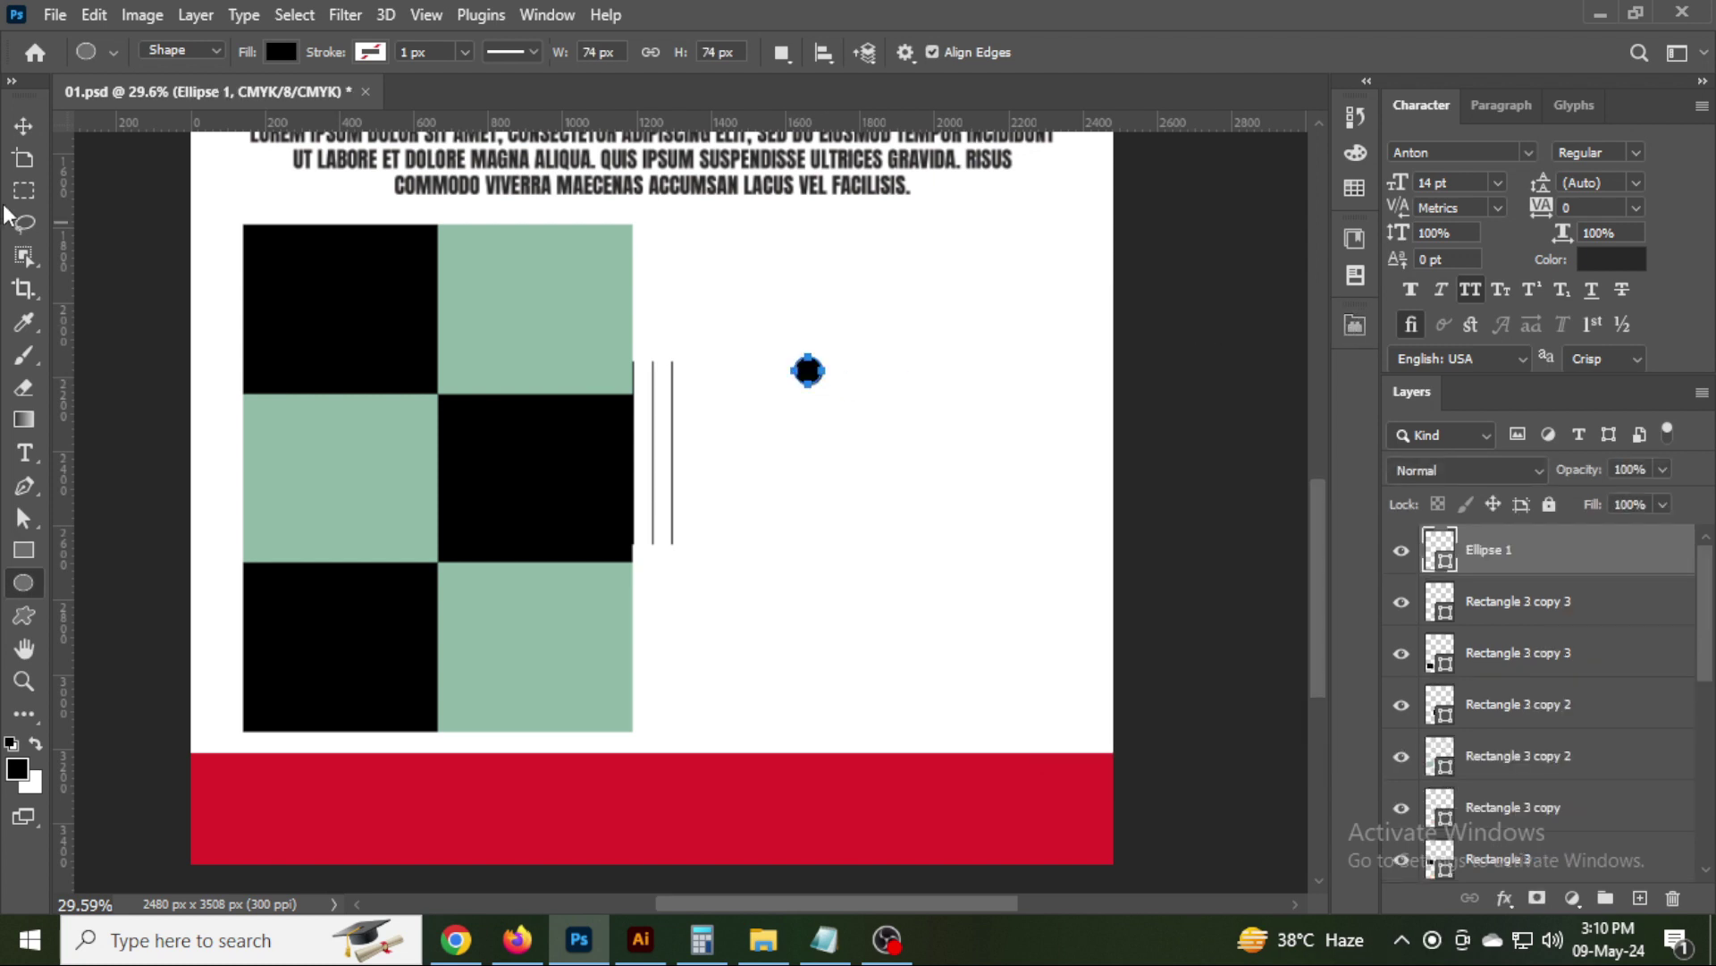
{"action": "key", "text": "v"}
{"action": "double_click", "coordinate": [1441, 558]}
{"action": "left_click", "coordinate": [748, 786]}
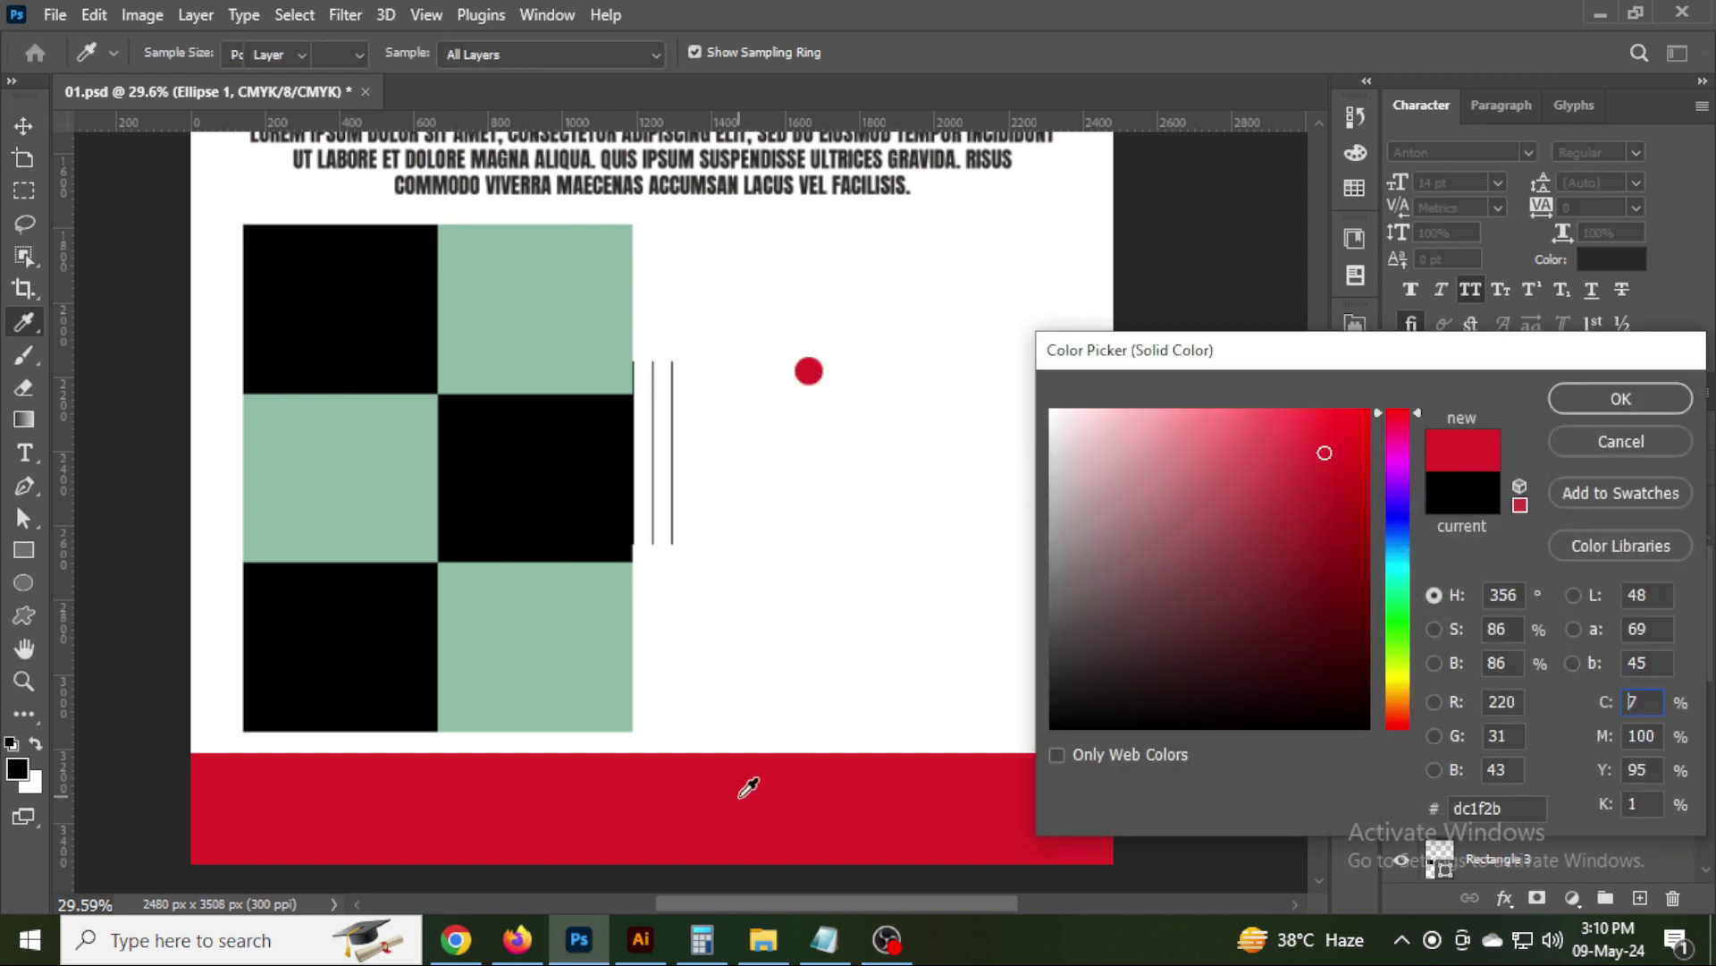
{"action": "key", "text": "Return"}
Align the red circle's left edge with the vertical line.
{"action": "key", "text": "u"}
{"action": "left_click", "coordinate": [27, 122]}
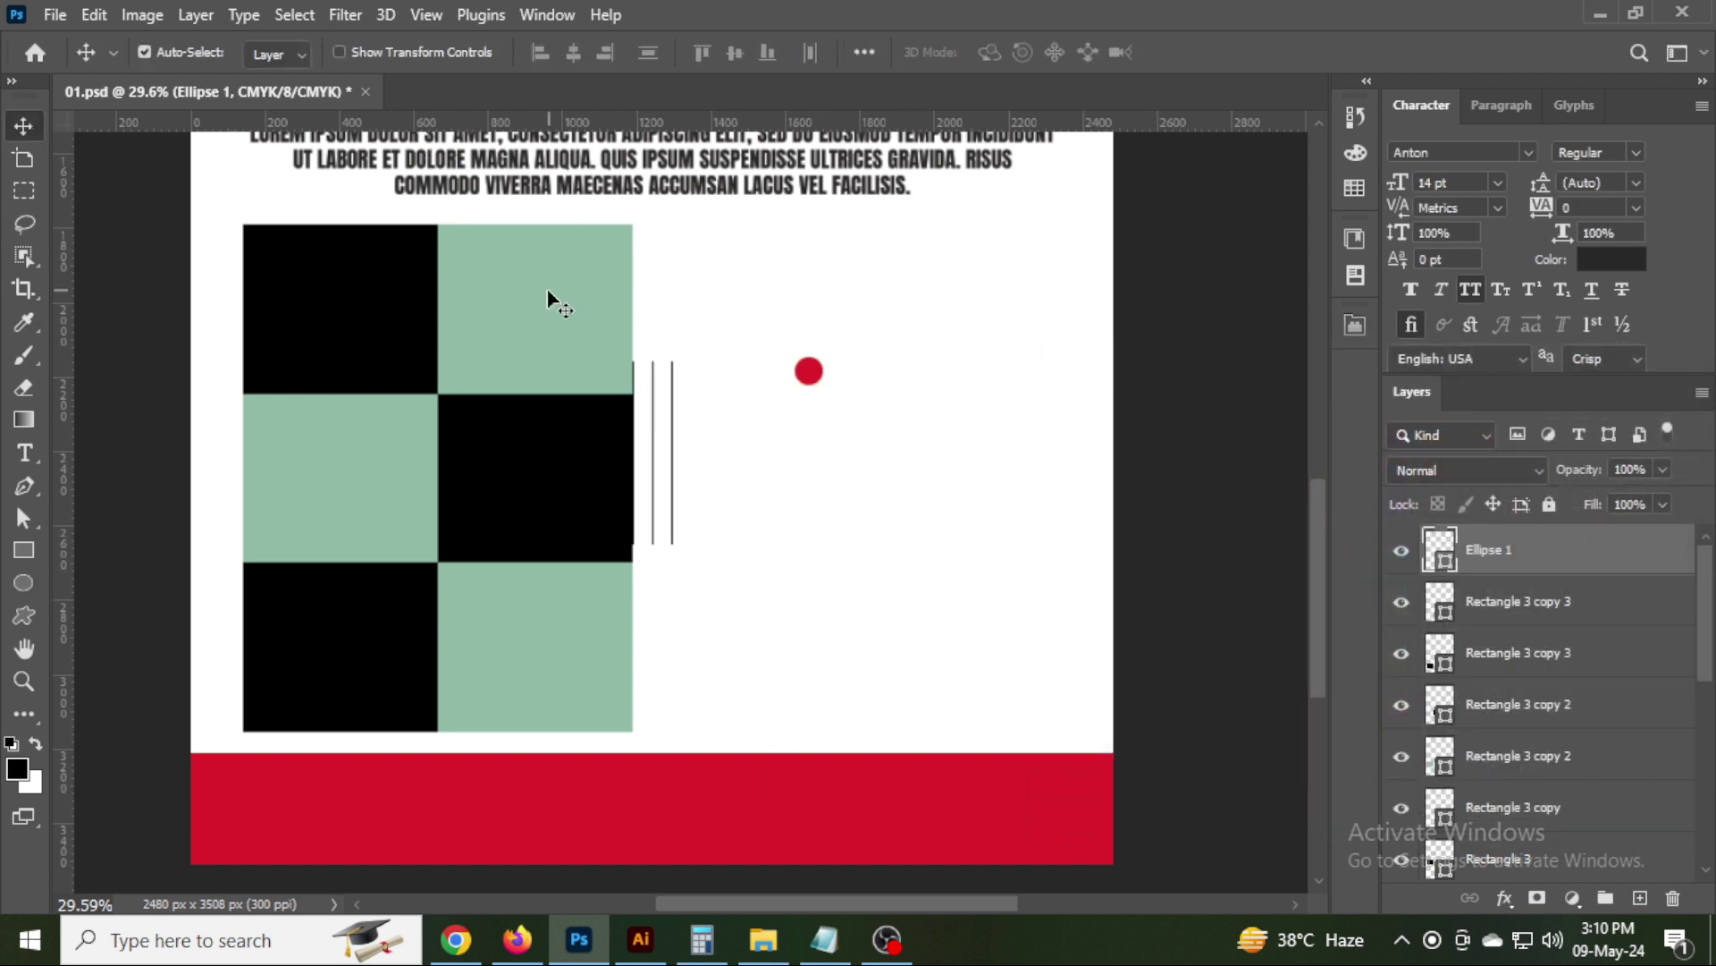
{"action": "left_click", "coordinate": [809, 240]}
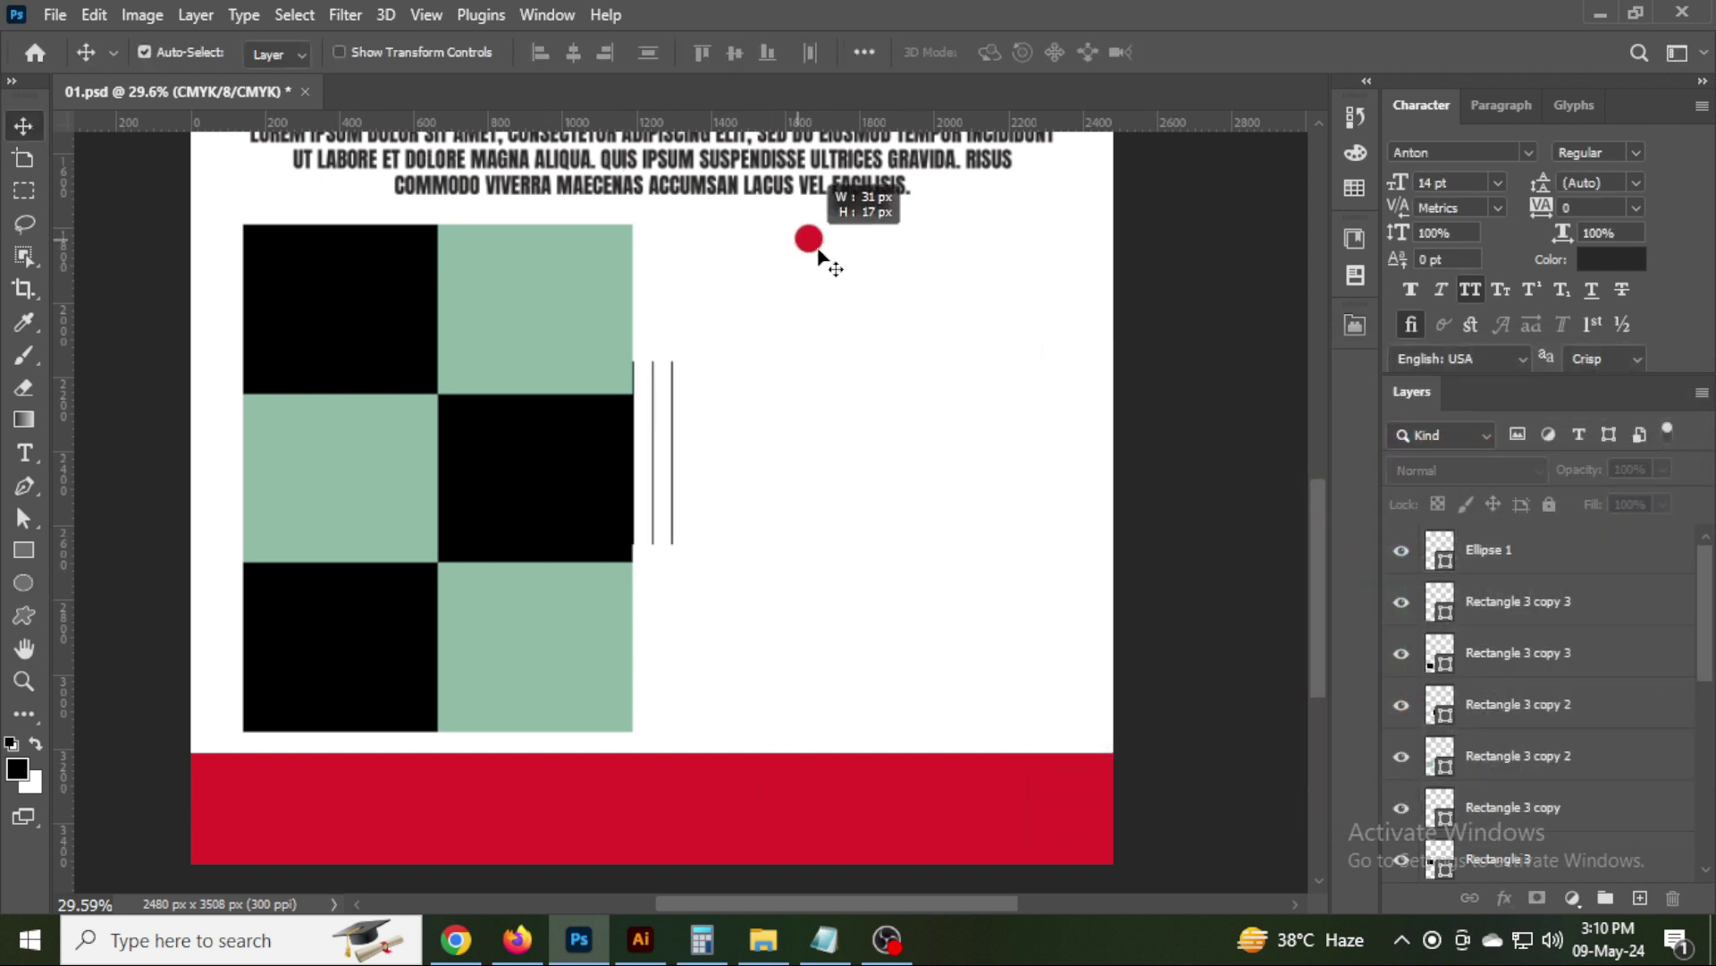
{"action": "left_click", "coordinate": [672, 375], "text": "shift"}
{"action": "left_click", "coordinate": [545, 52]}
{"action": "left_click", "coordinate": [859, 393]}
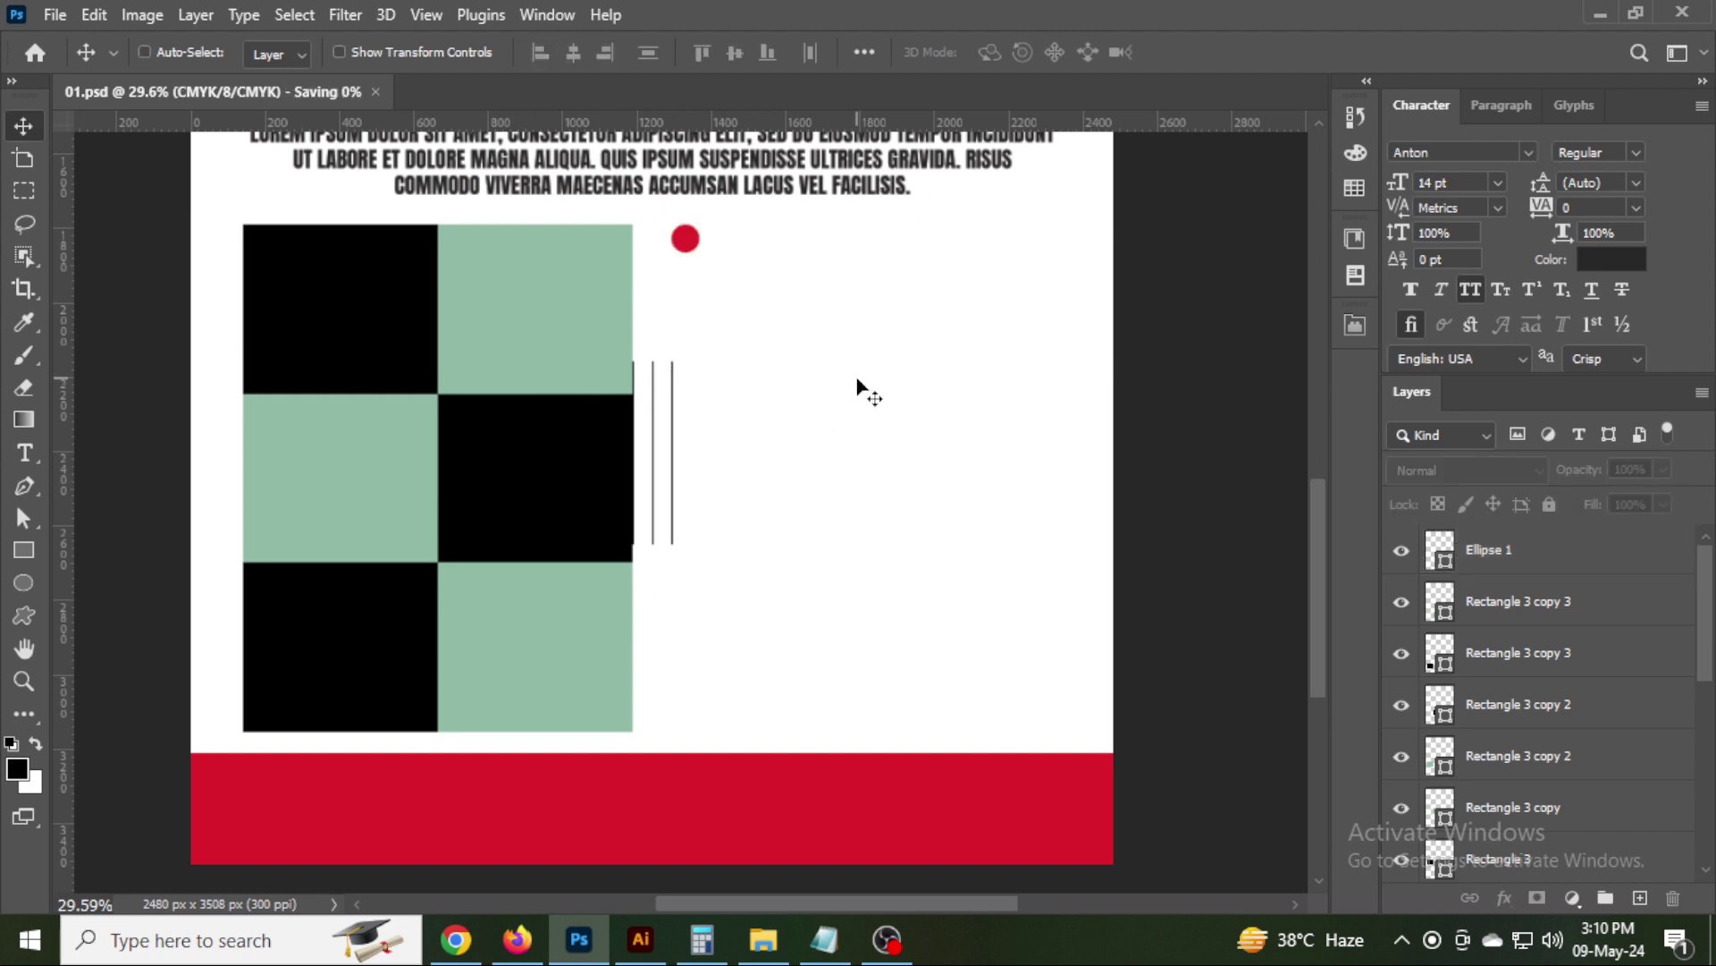
Download a black check mark PNG from Flaticon's tick icons and drag it onto the flyer canvas.
{"action": "left_click", "coordinate": [456, 938]}
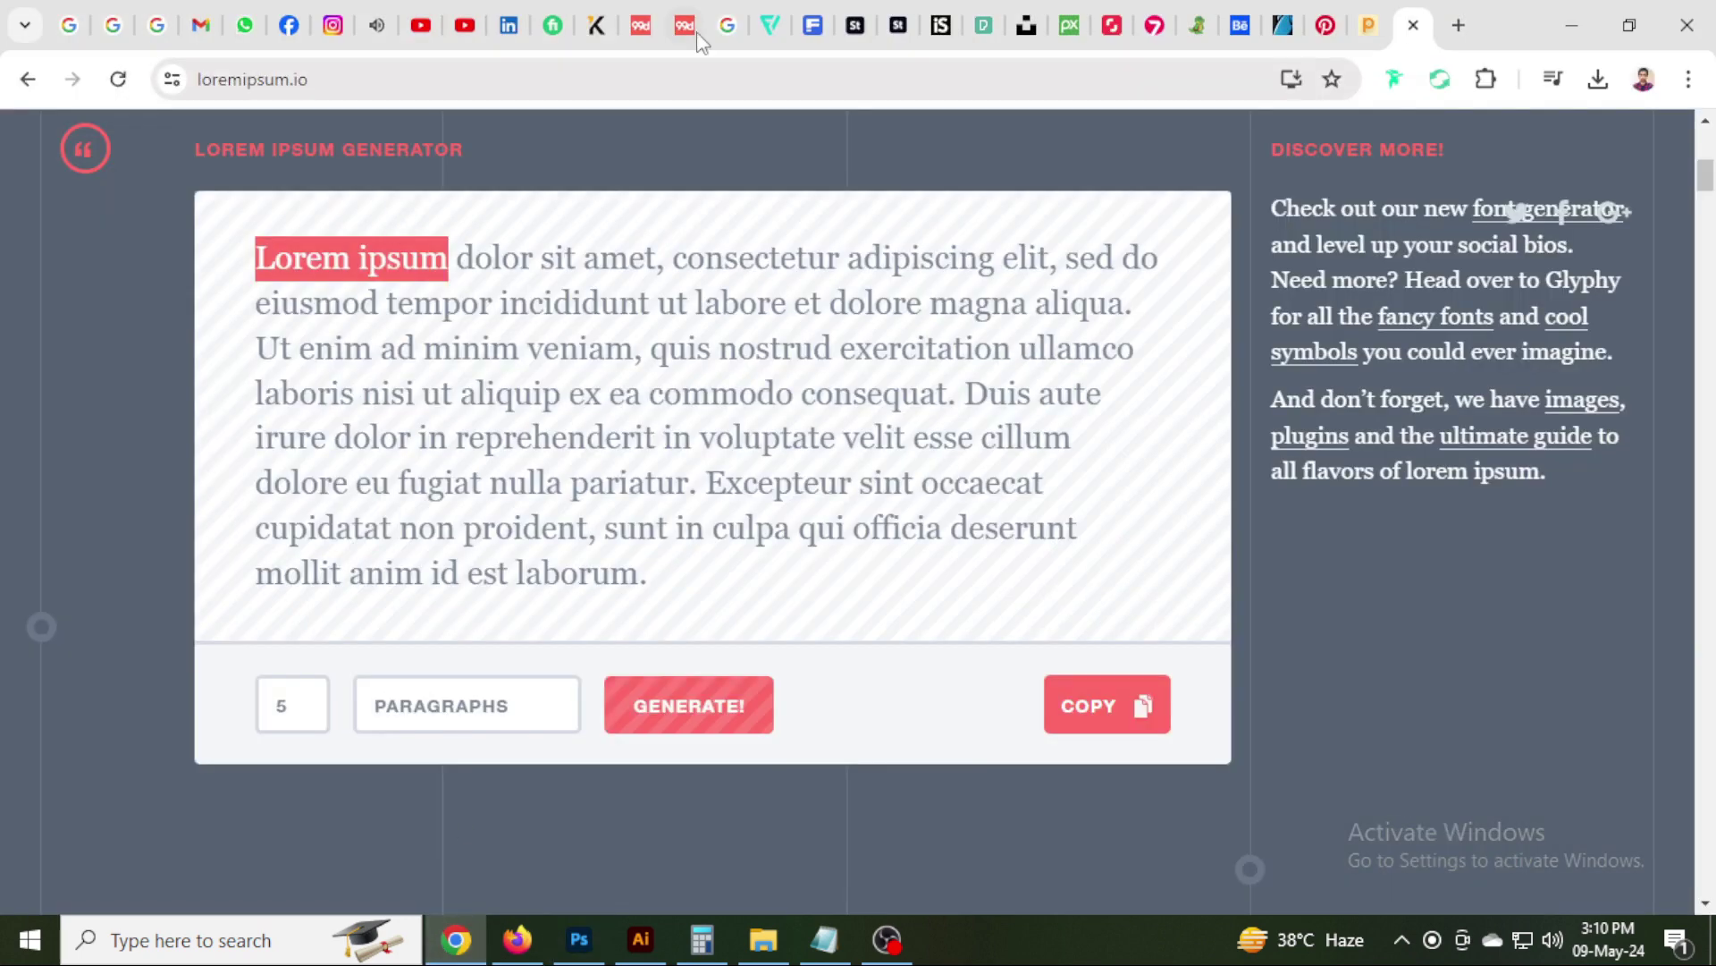
{"action": "left_click", "coordinate": [771, 27]}
{"action": "type", "text": "tick"}
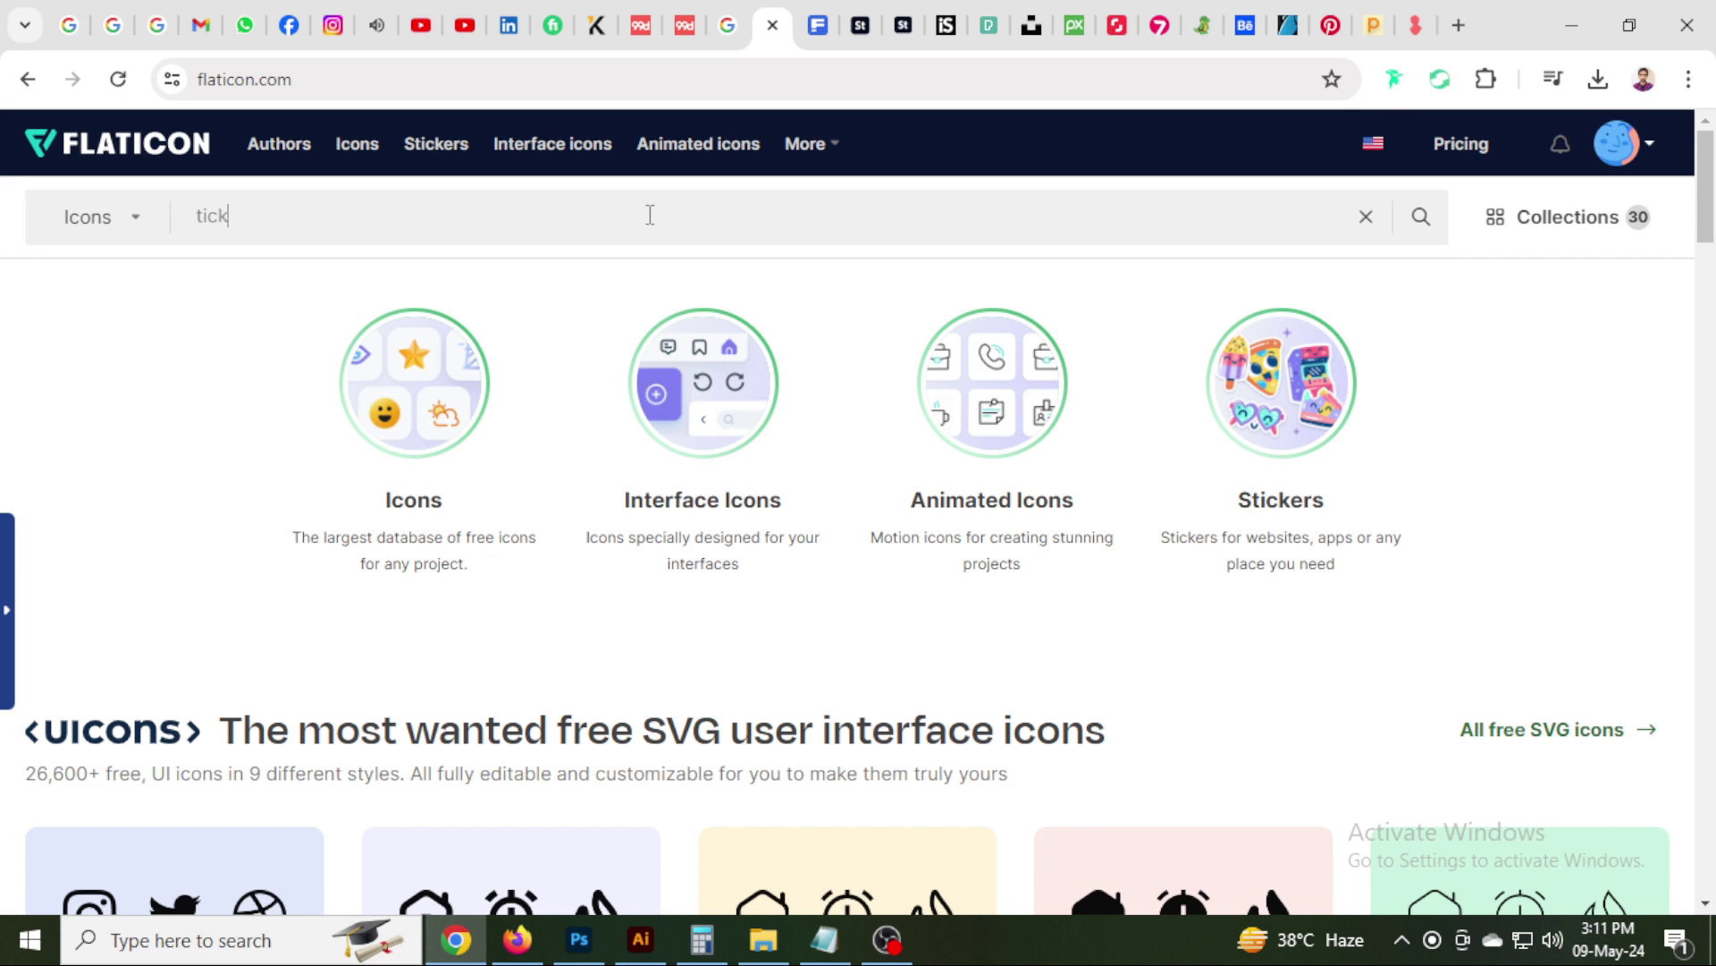
{"action": "key", "text": "Return"}
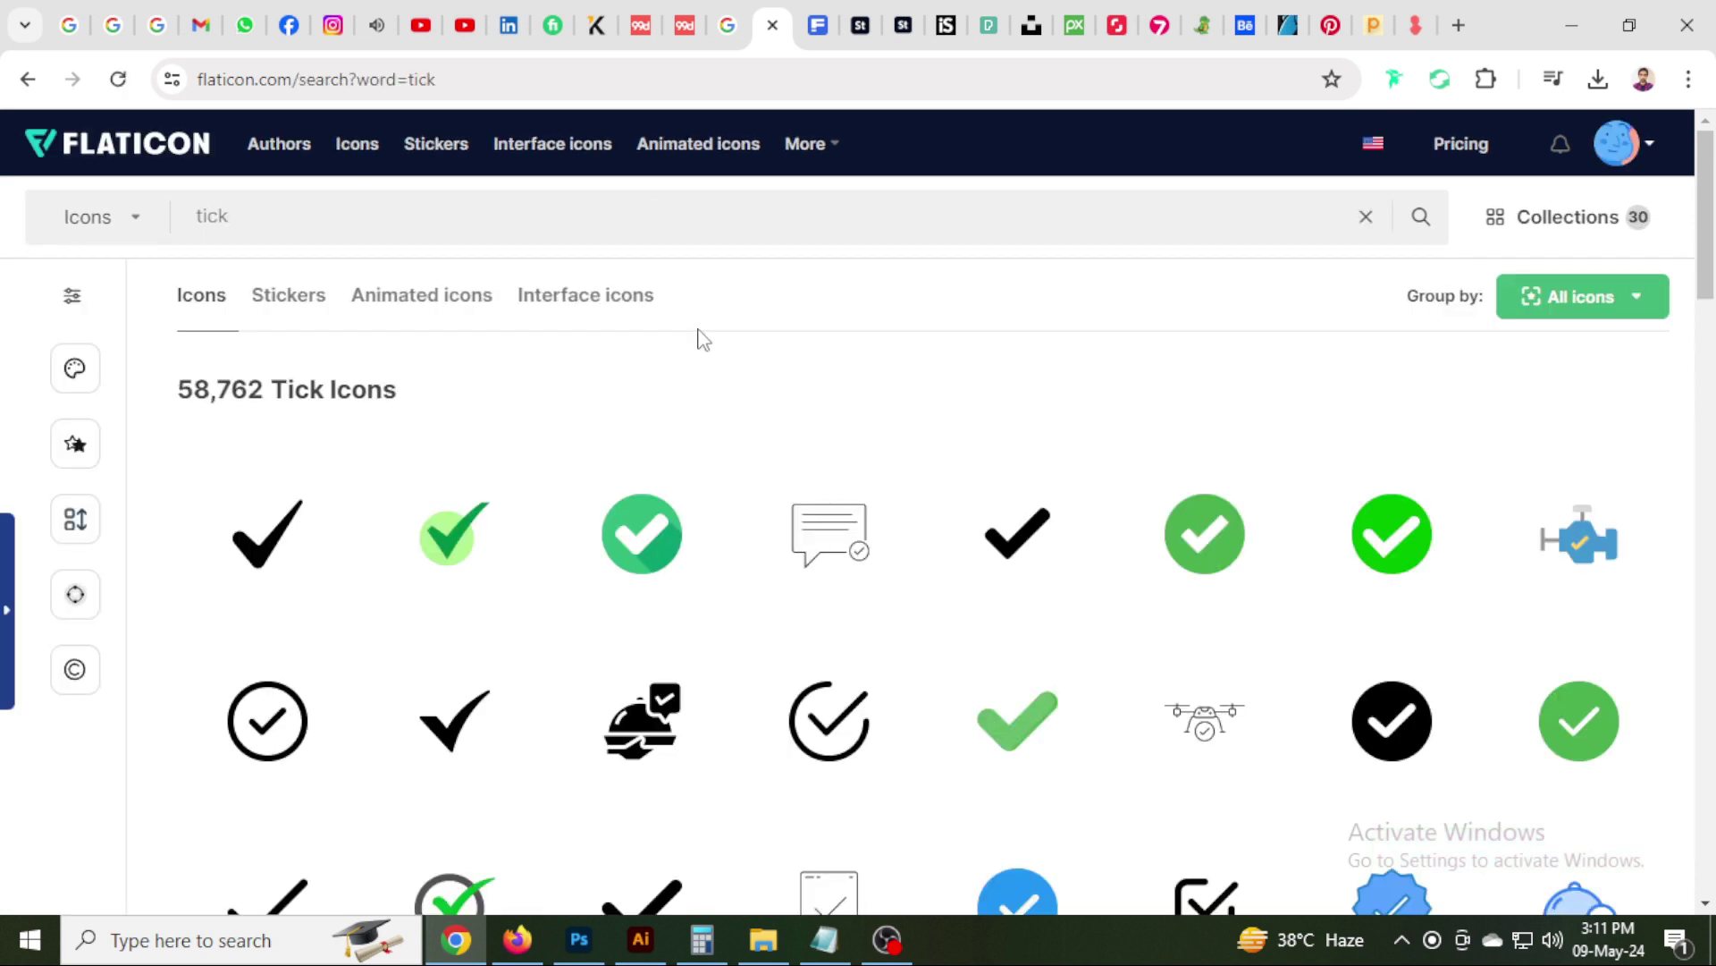
{"action": "mouse_move", "coordinate": [267, 534]}
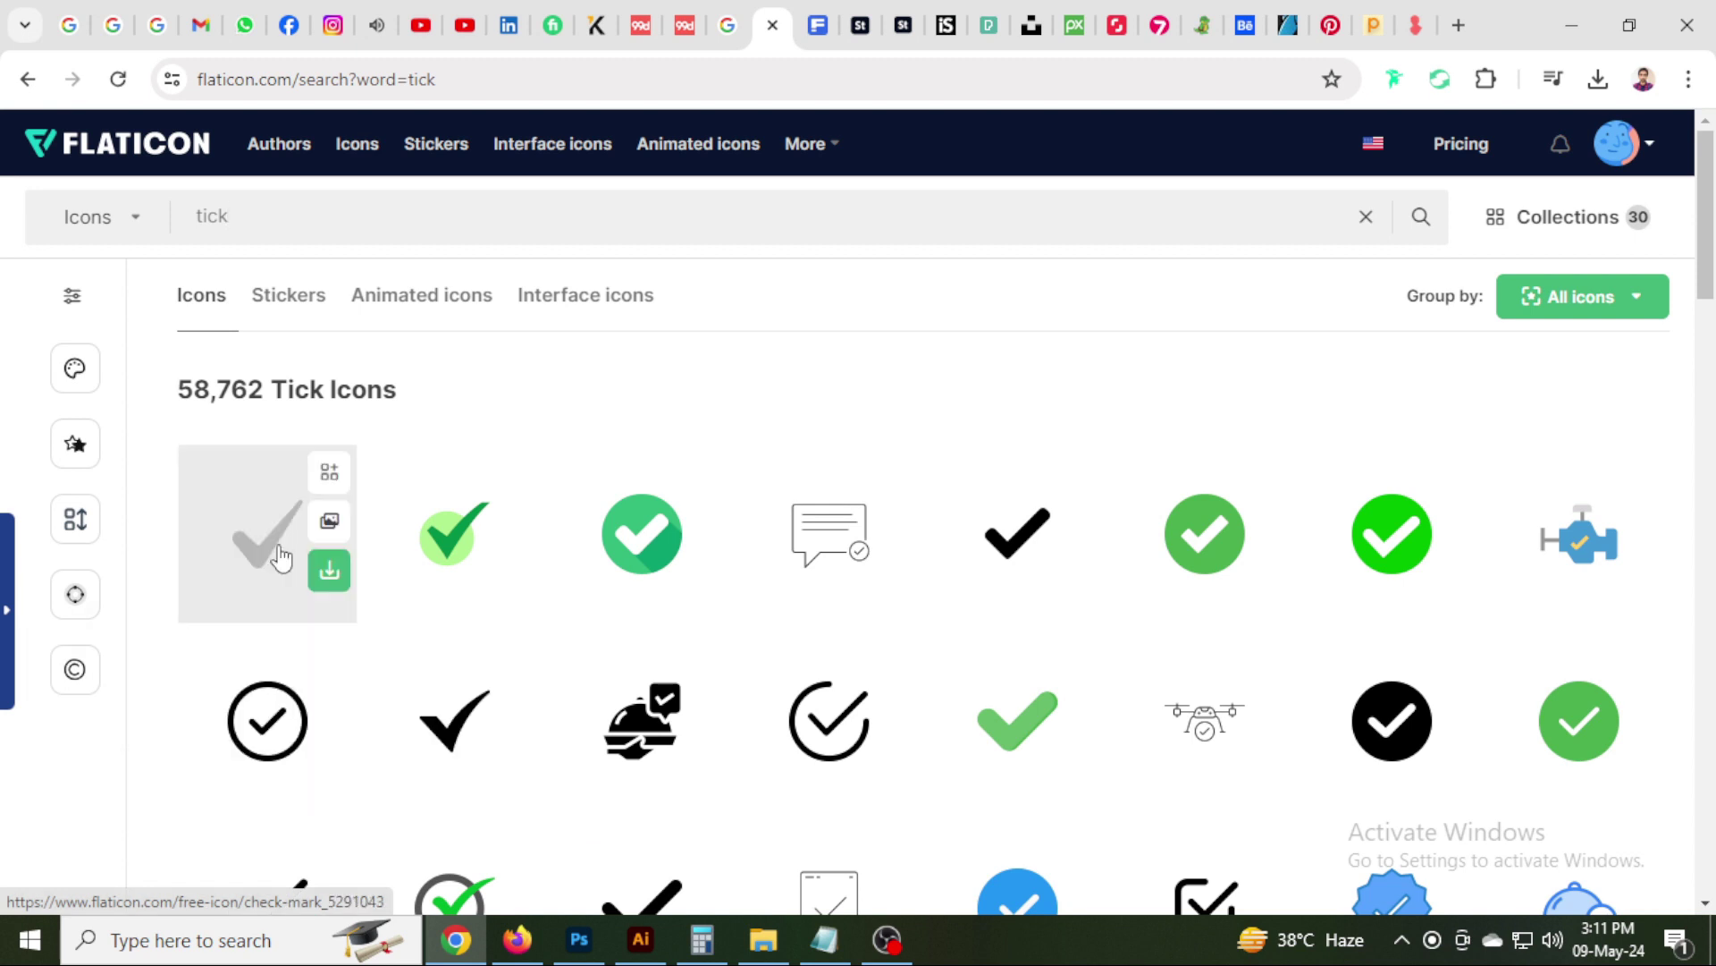
{"action": "left_click", "coordinate": [273, 550]}
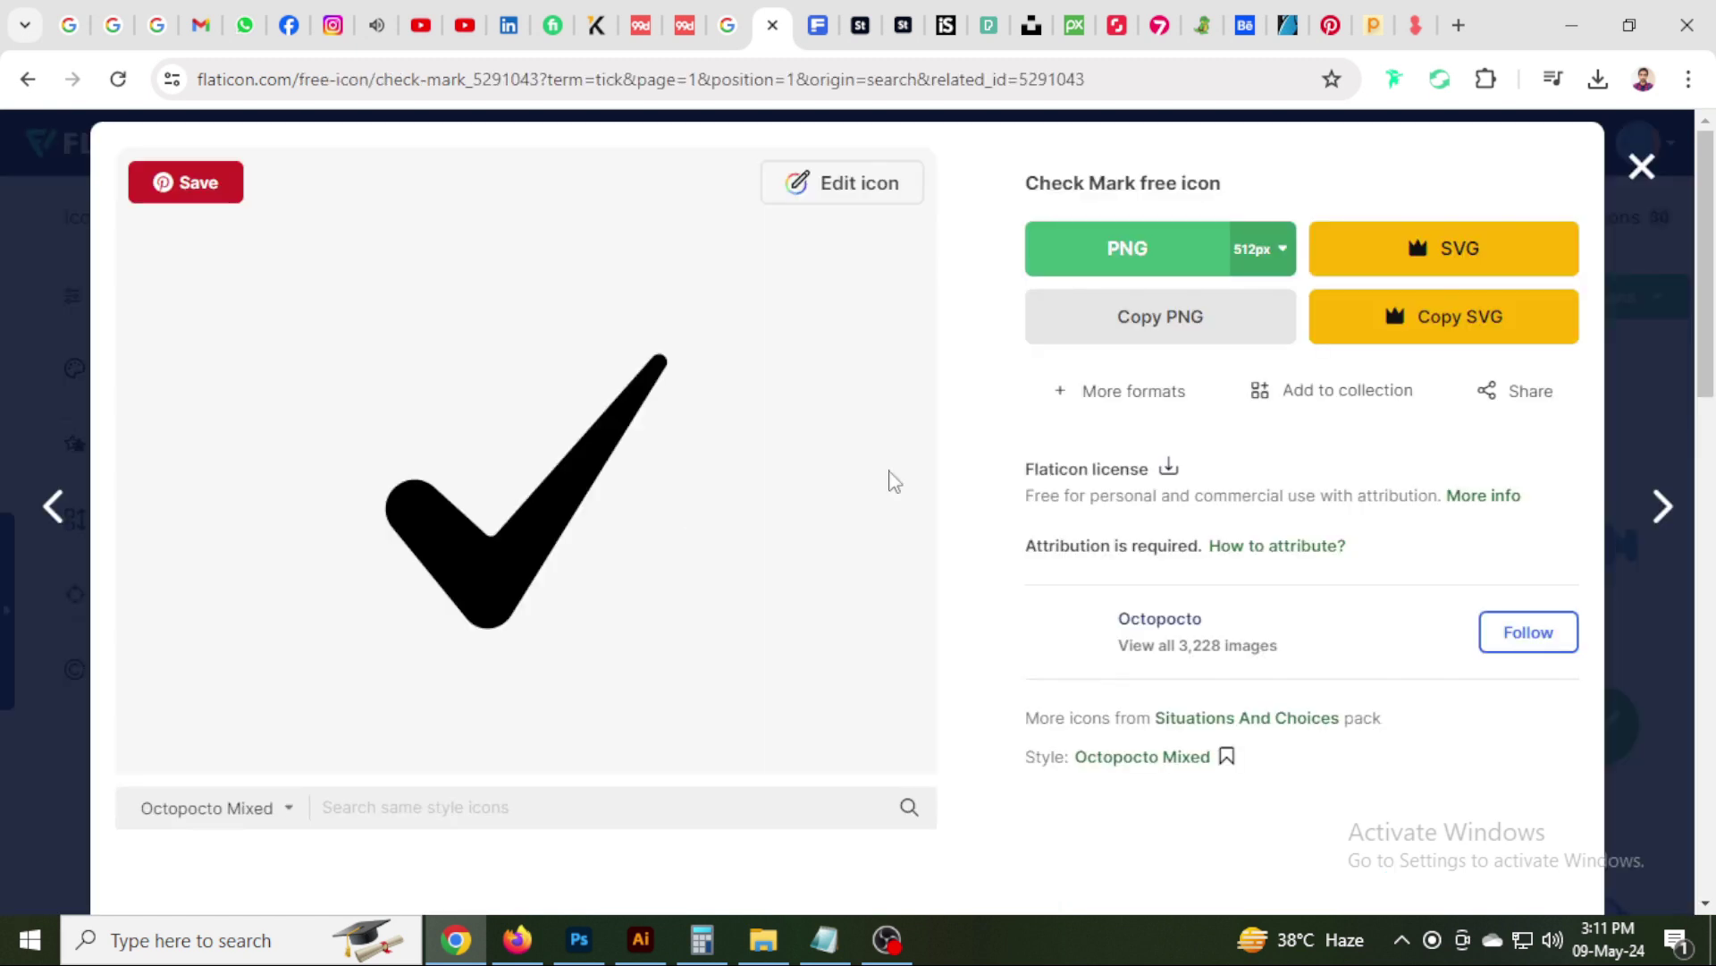
{"action": "left_click", "coordinate": [1131, 250]}
{"action": "left_click", "coordinate": [1239, 630]}
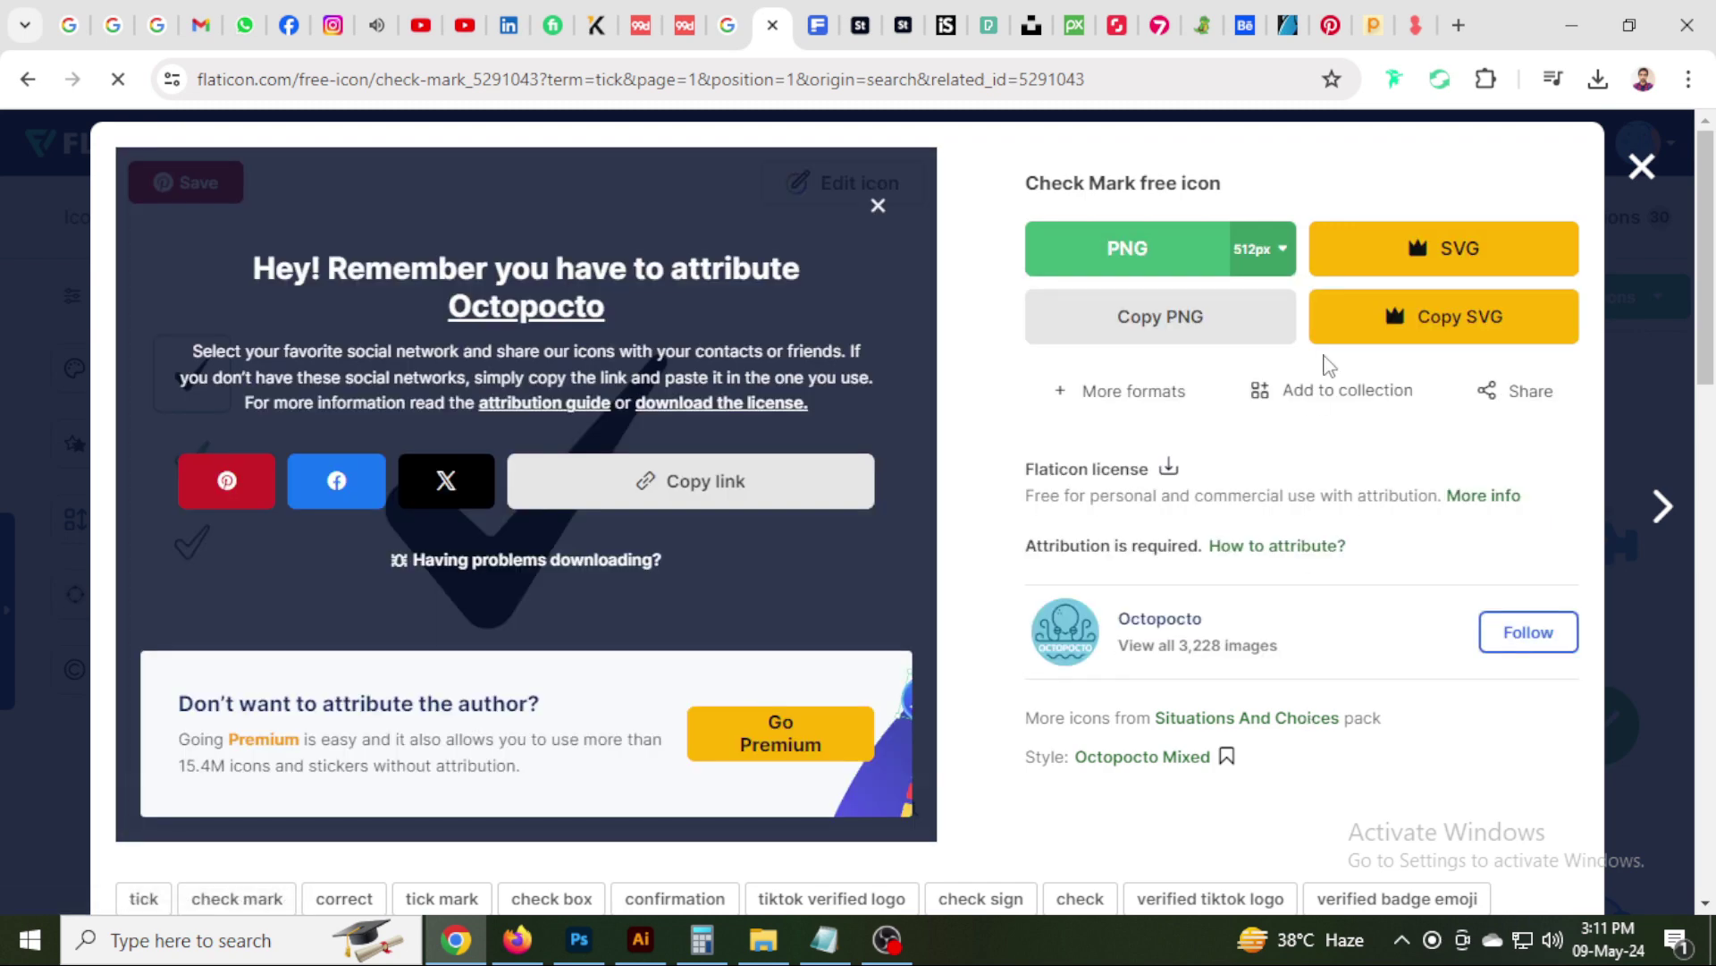
{"action": "key", "text": "alt+Tab"}
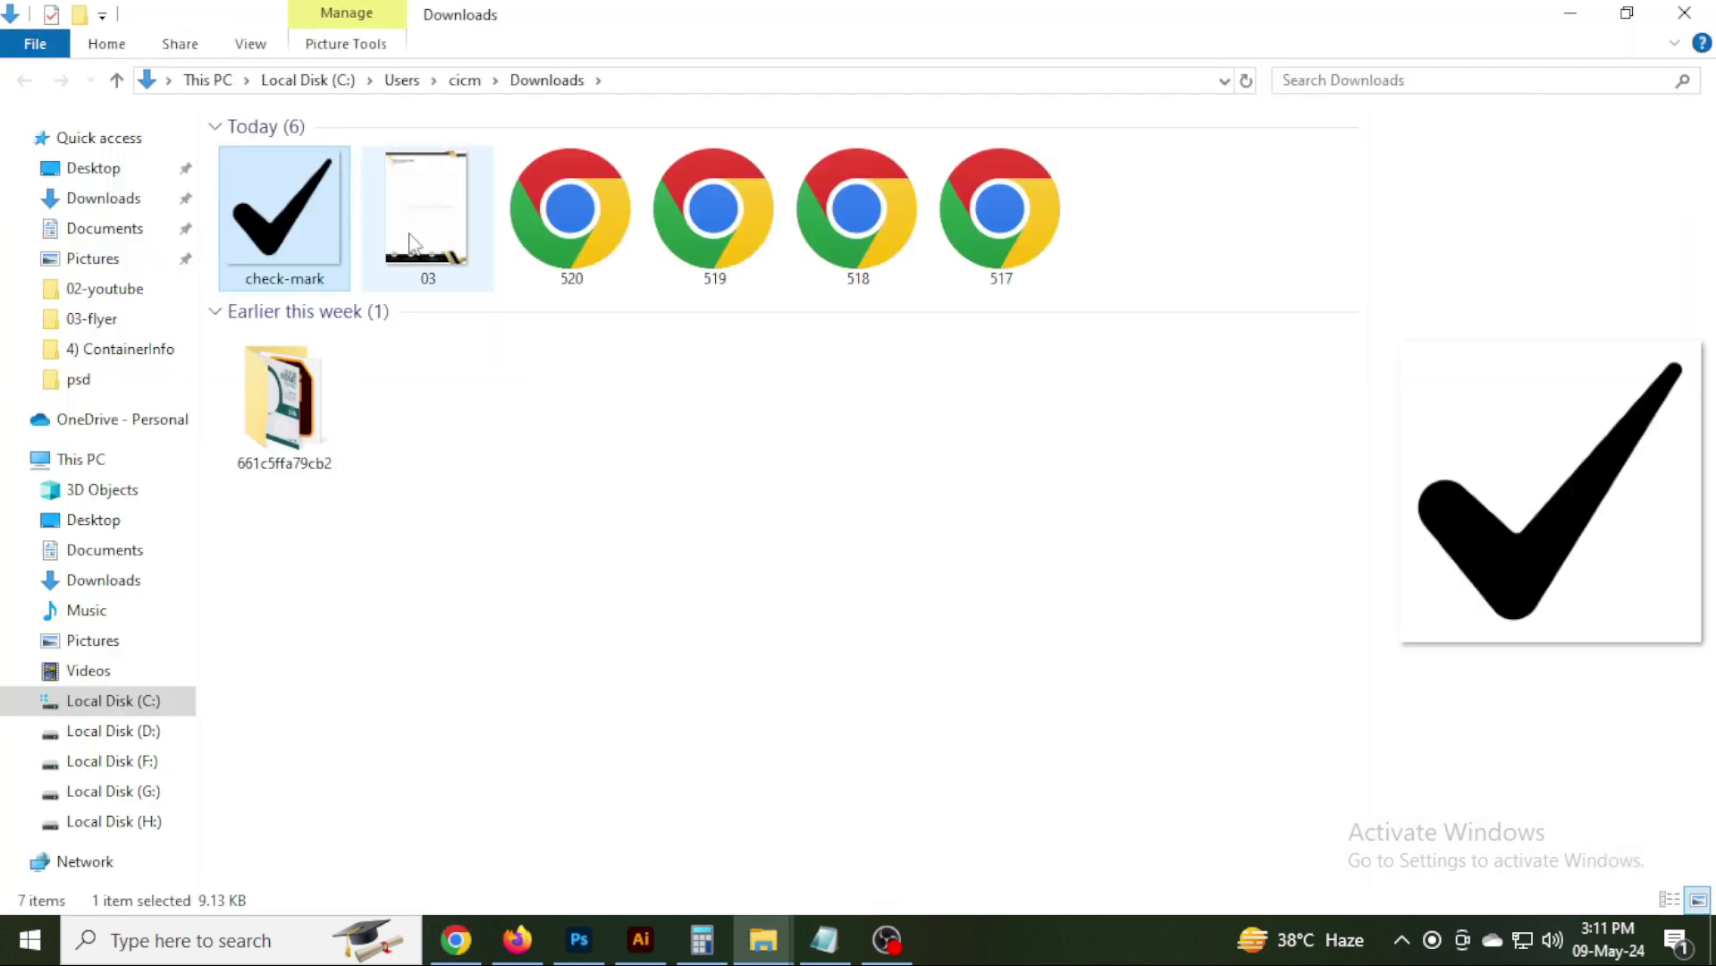
{"action": "mouse_move", "coordinate": [280, 223]}
{"action": "left_mouse_down"}
{"action": "mouse_move", "coordinate": [640, 746]}
{"action": "mouse_move", "coordinate": [630, 341]}
{"action": "left_mouse_up"}
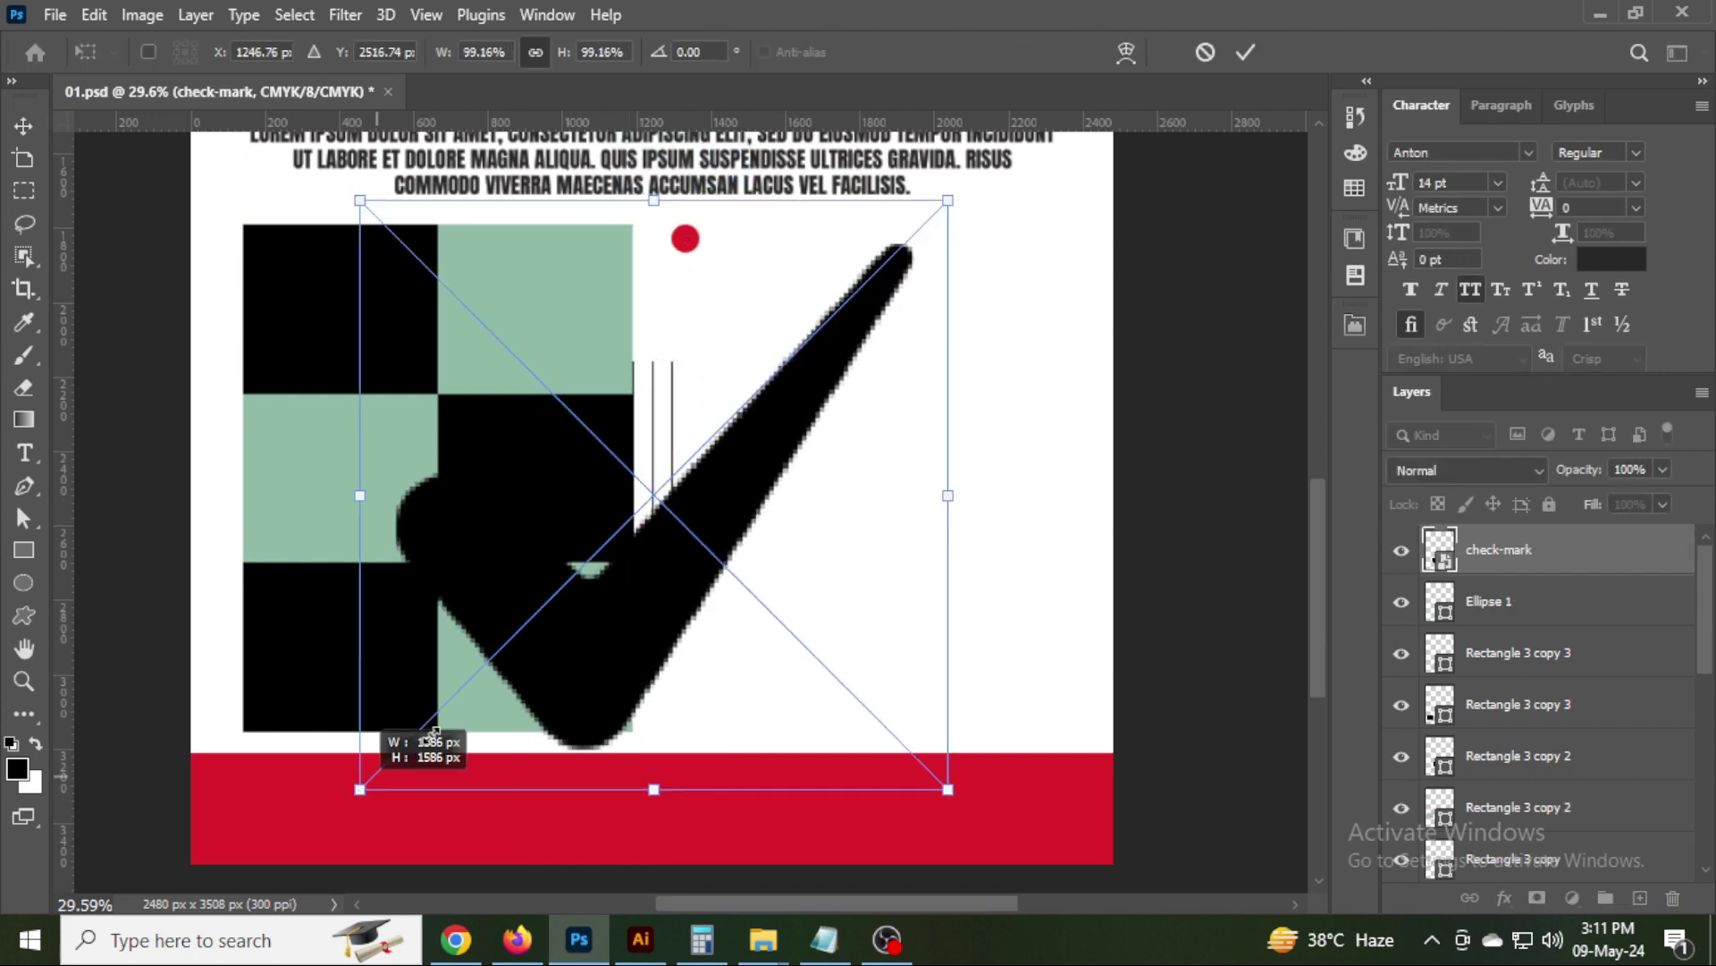
Scale the check mark down and place it inside the small red circle.
{"action": "left_click_drag", "start_coordinate": [355, 794], "coordinate": [754, 402]}
{"action": "scroll", "coordinate": [760, 447], "scroll_direction": "up", "scroll_amount": 4}
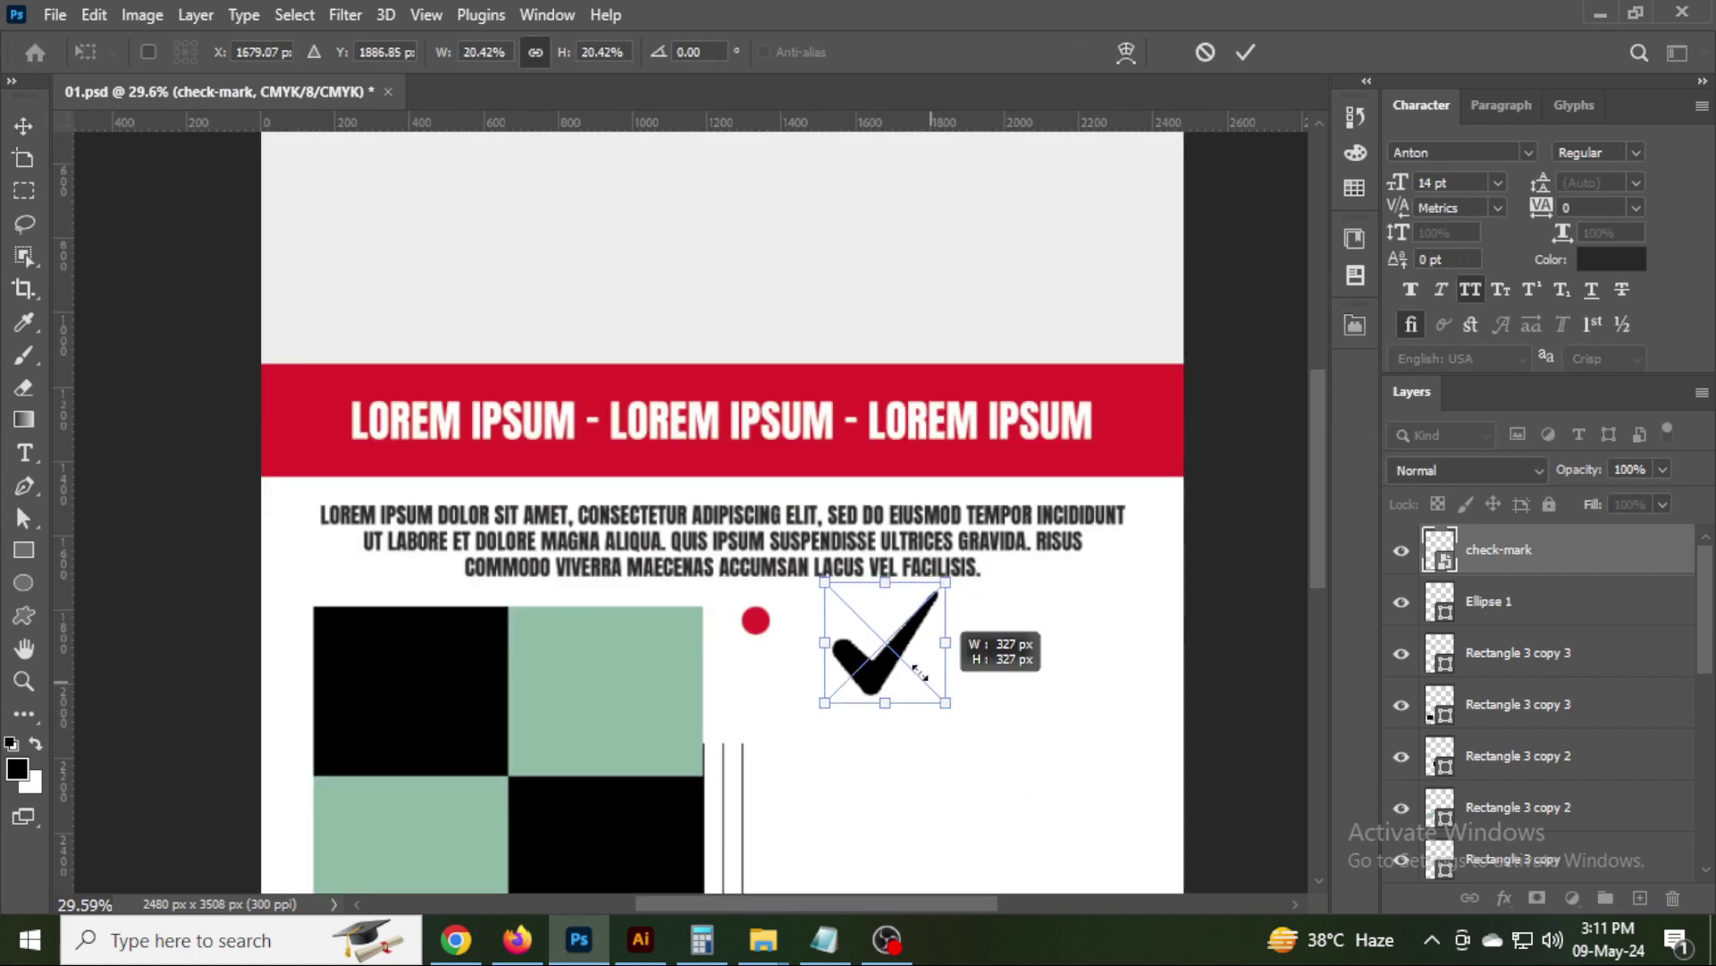
{"action": "left_click_drag", "start_coordinate": [1021, 767], "coordinate": [878, 636]}
{"action": "key", "text": "Return"}
{"action": "scroll", "coordinate": [716, 739], "scroll_direction": "up", "scroll_amount": 5}
{"action": "scroll", "coordinate": [991, 285], "scroll_direction": "up", "scroll_amount": 5}
{"action": "scroll", "coordinate": [991, 285], "scroll_direction": "right", "scroll_amount": 3}
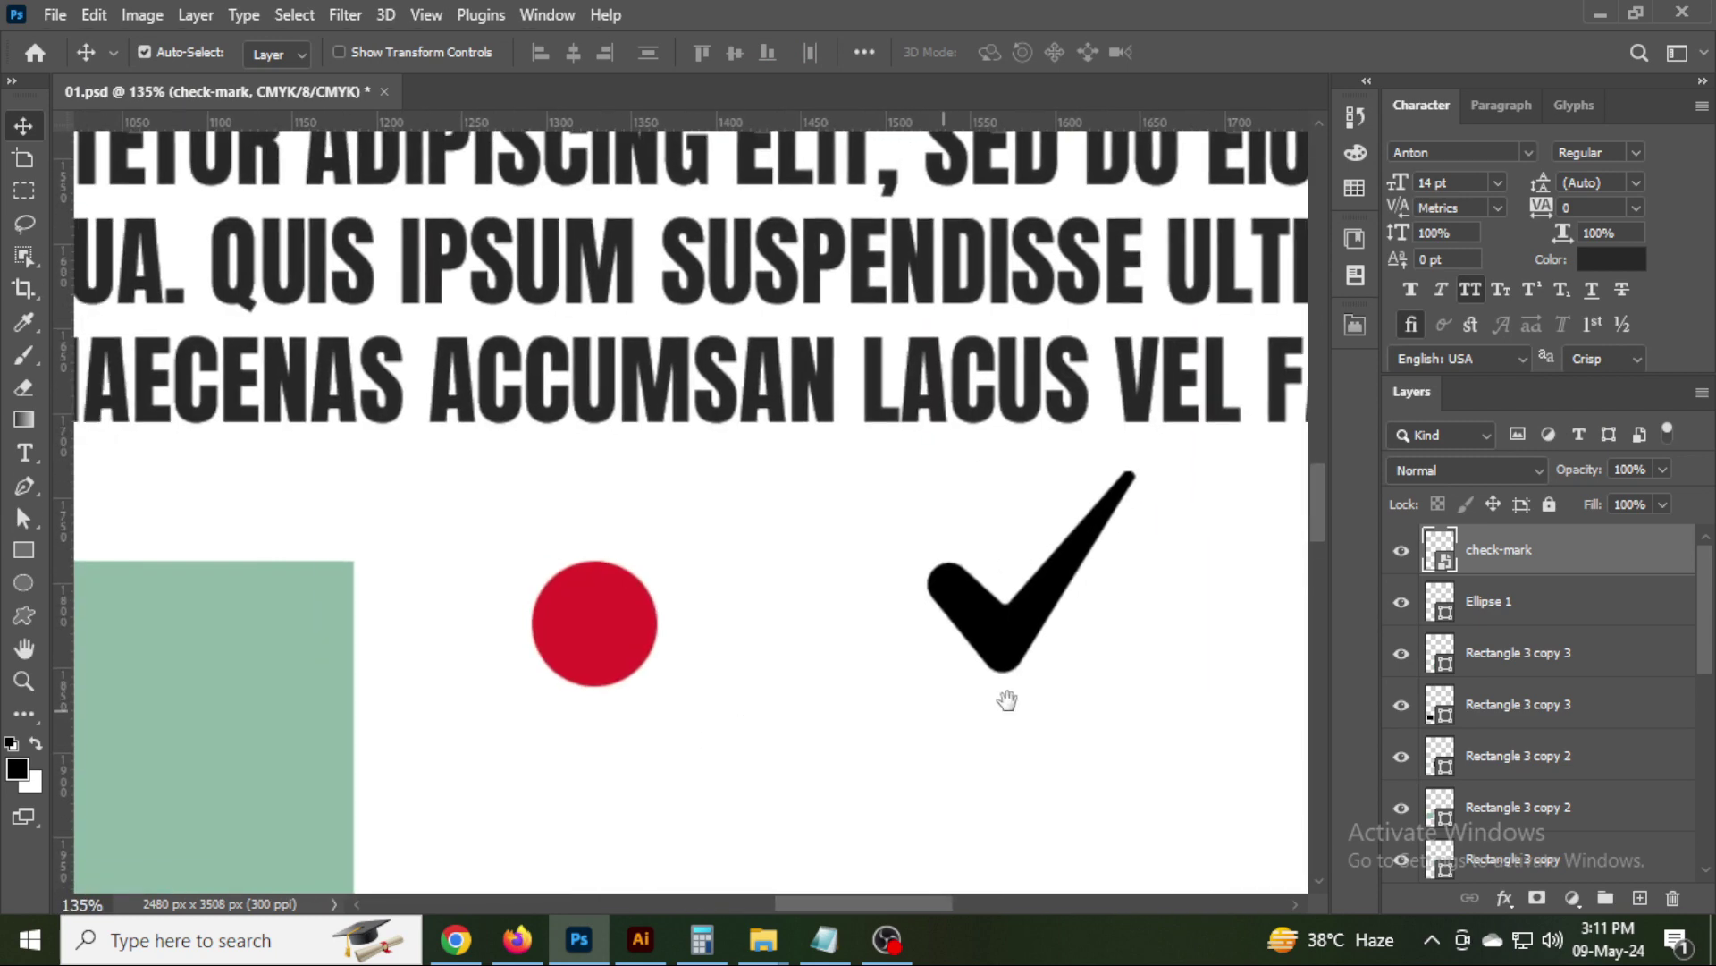
{"action": "left_click_drag", "start_coordinate": [992, 643], "coordinate": [608, 626]}
{"action": "key", "text": "ctrl+t"}
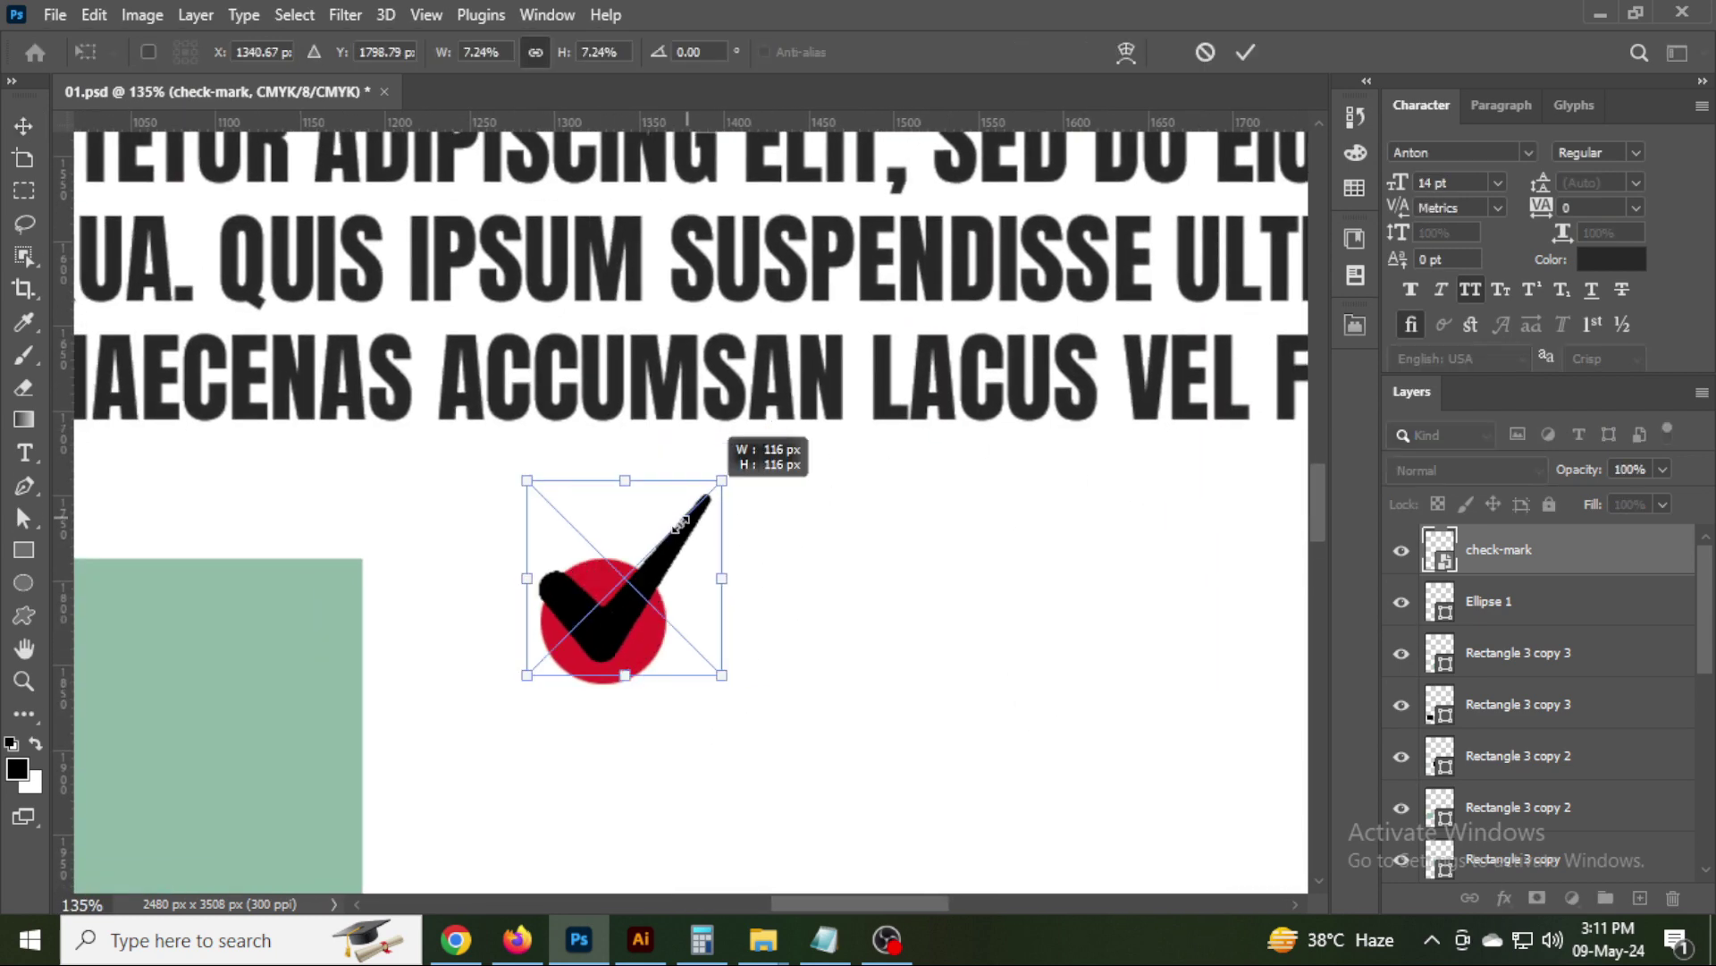
{"action": "left_click_drag", "start_coordinate": [762, 439], "coordinate": [588, 622]}
{"action": "key", "text": "Return"}
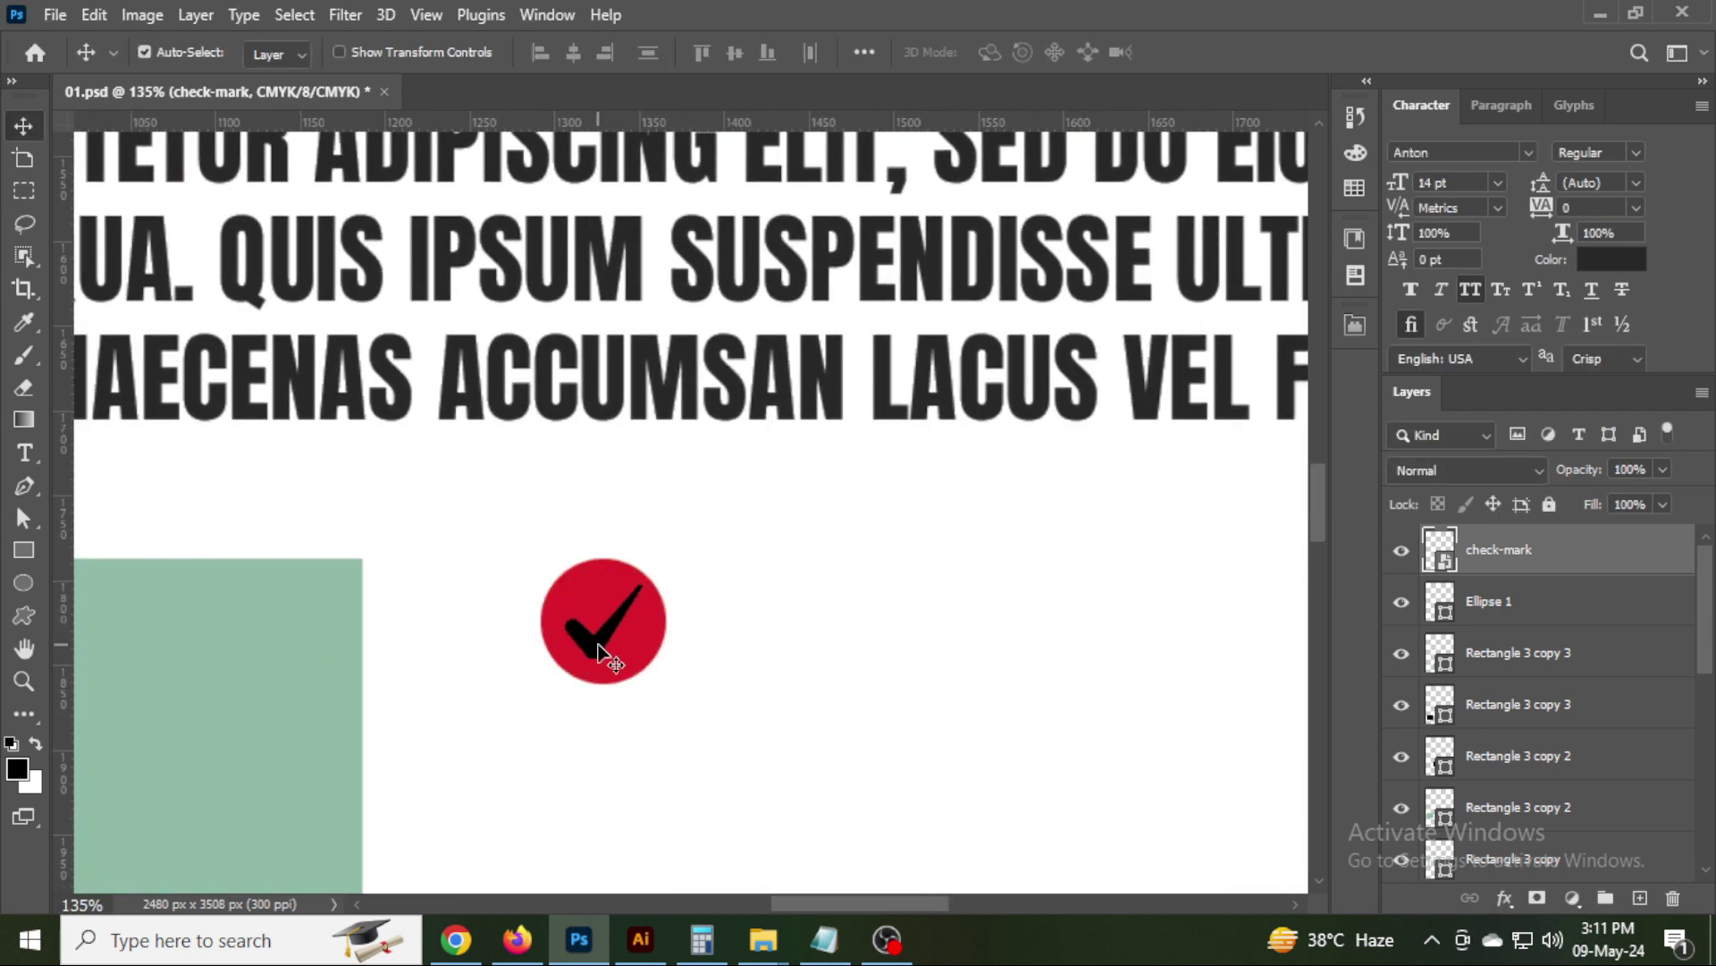
Give the check mark layer a white Color Overlay style.
{"action": "left_click", "coordinate": [590, 679], "text": "shift"}
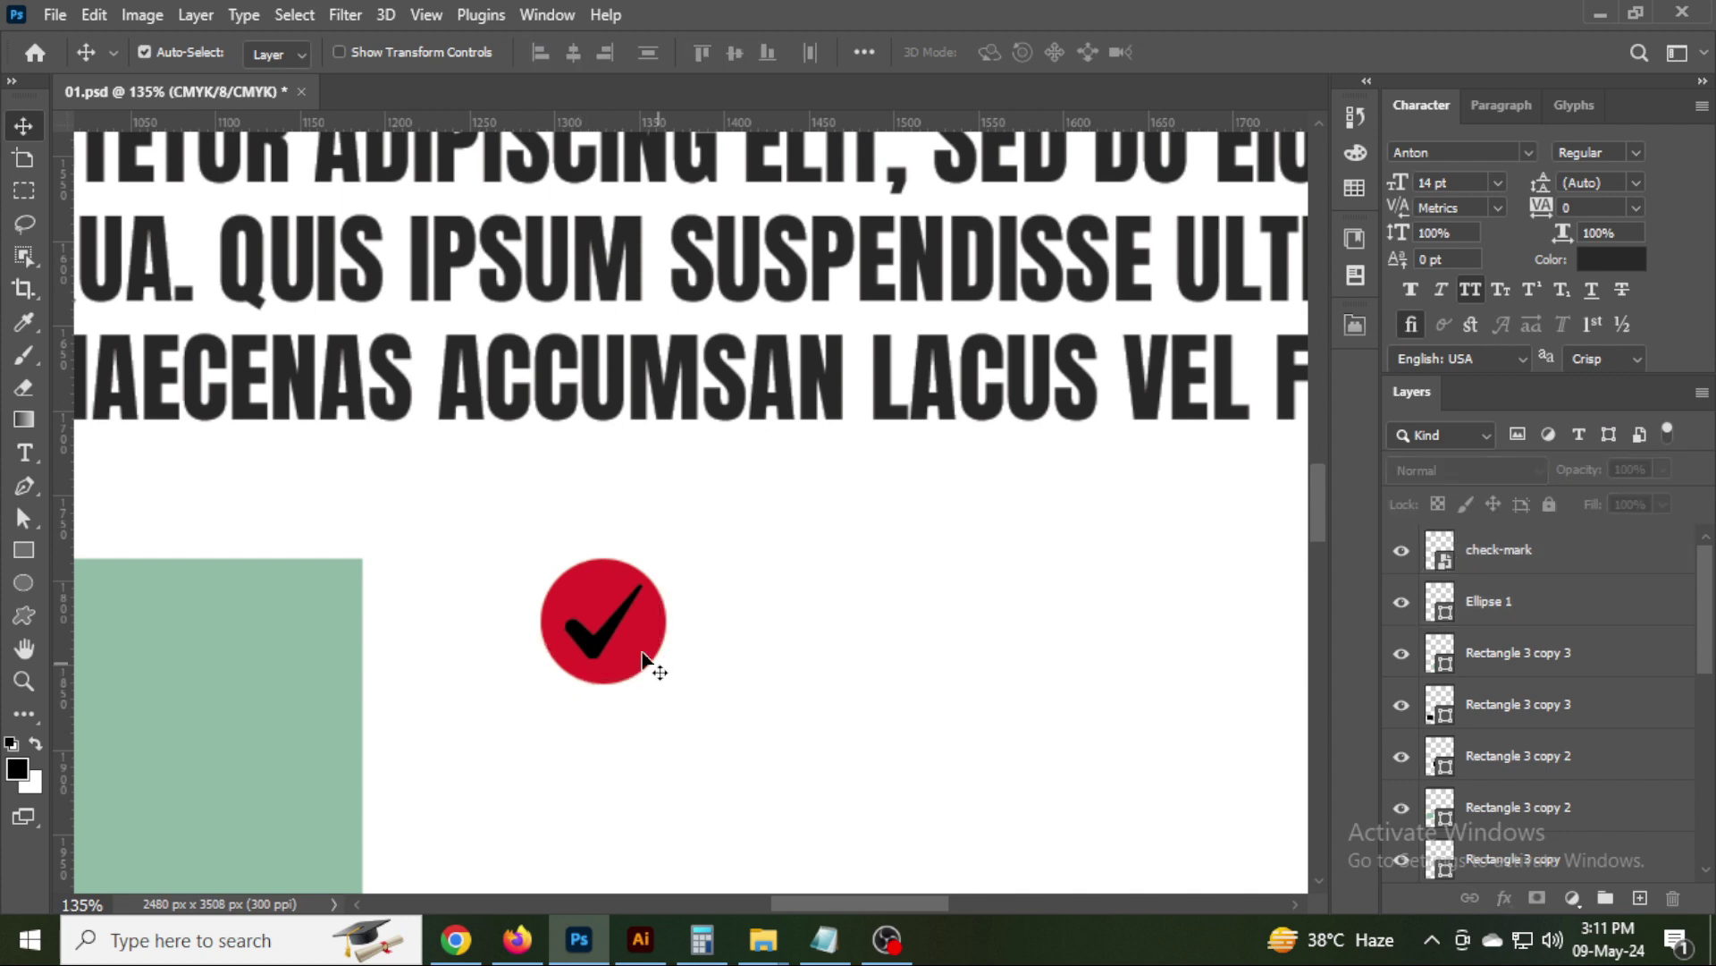
{"action": "left_click", "coordinate": [601, 655]}
{"action": "double_click", "coordinate": [1665, 572]}
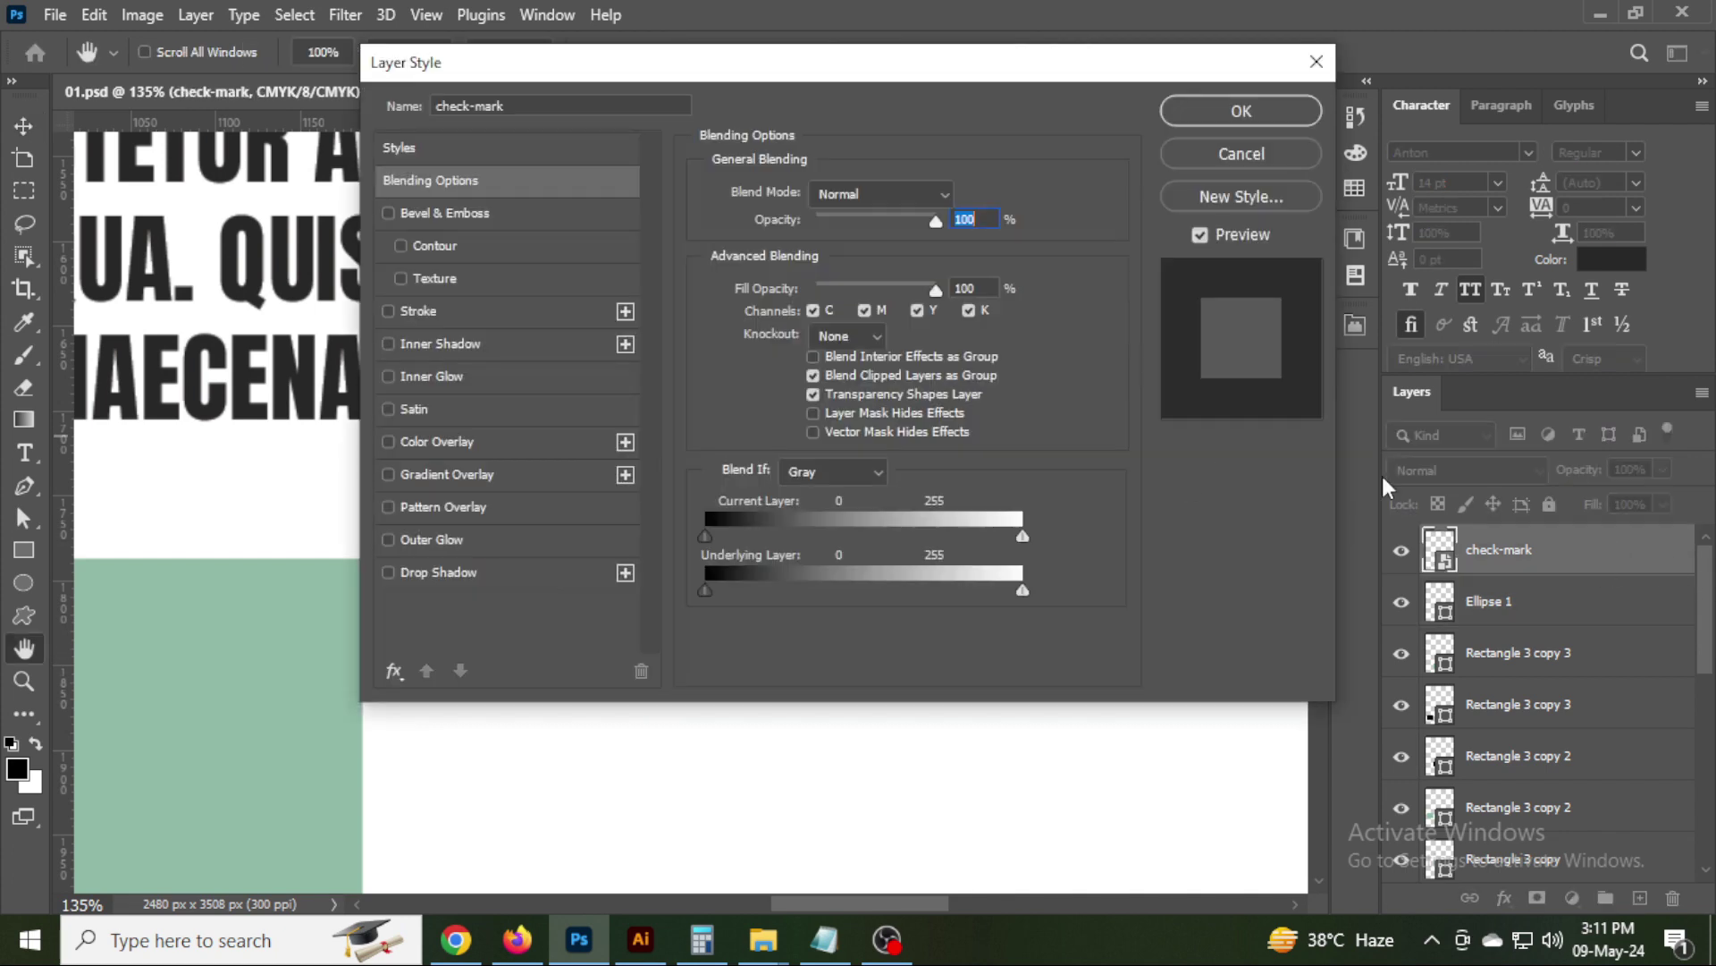
{"action": "left_click", "coordinate": [438, 442]}
{"action": "left_click", "coordinate": [959, 194]}
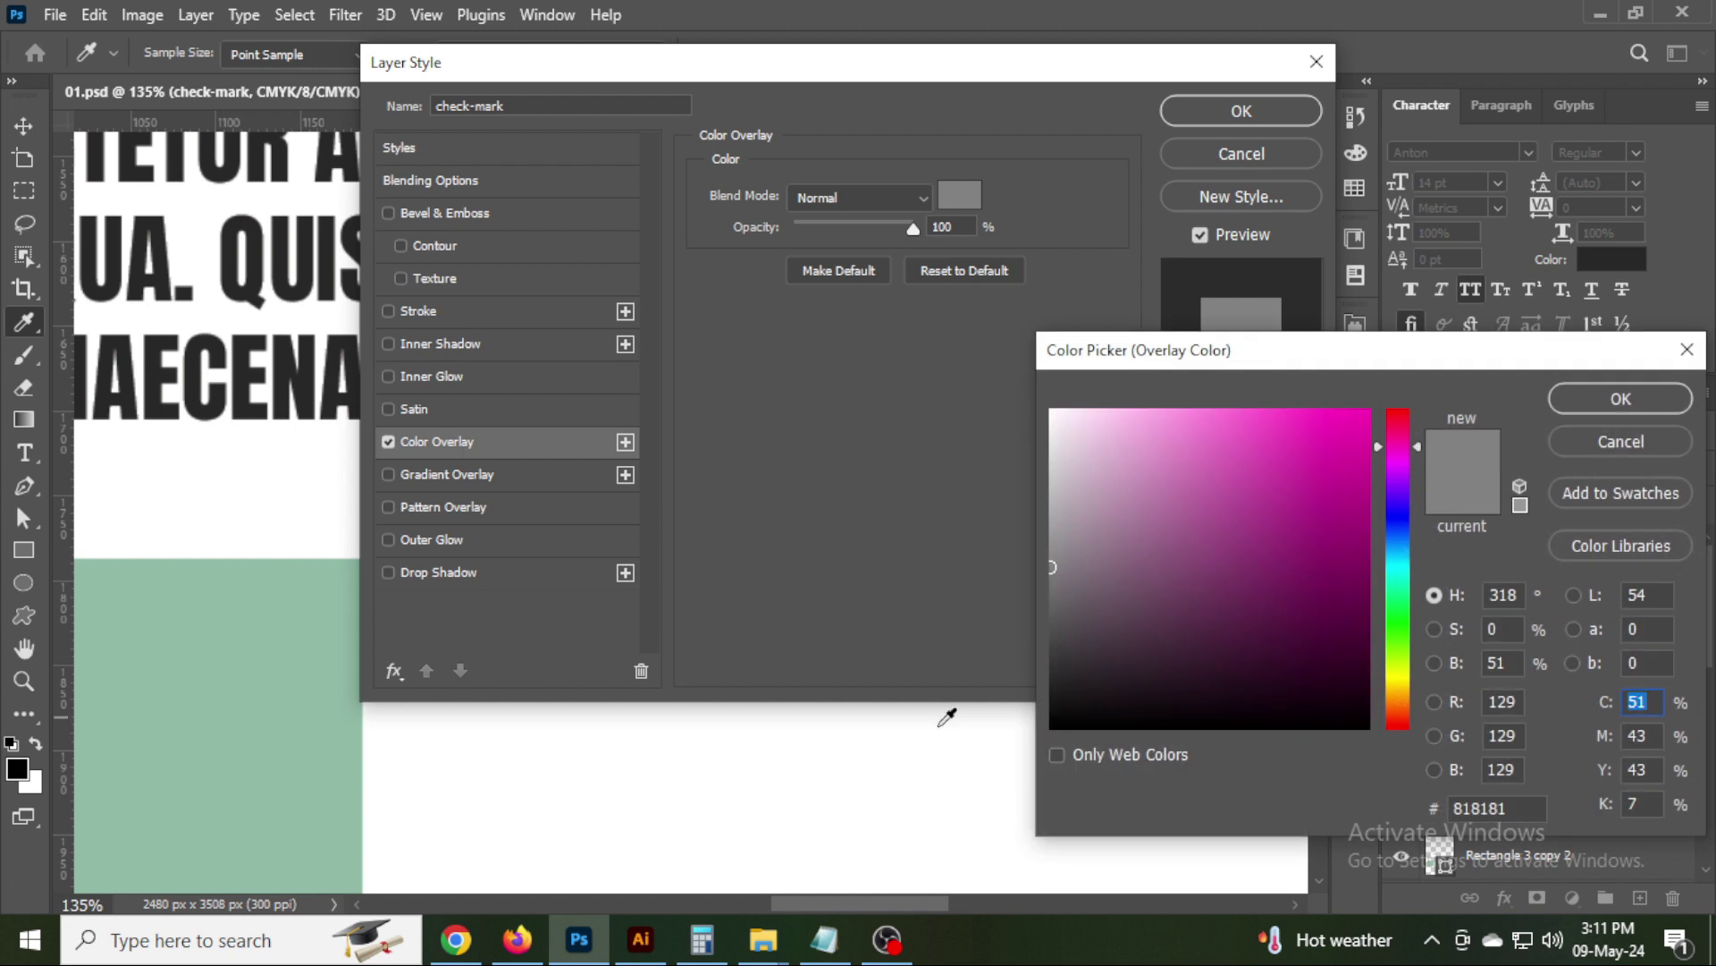
{"action": "key", "text": "Return"}
{"action": "key", "text": "Return"}
{"action": "scroll", "coordinate": [937, 716], "scroll_direction": "down", "scroll_amount": 2}
{"action": "scroll", "coordinate": [935, 683], "scroll_direction": "down", "scroll_amount": 2}
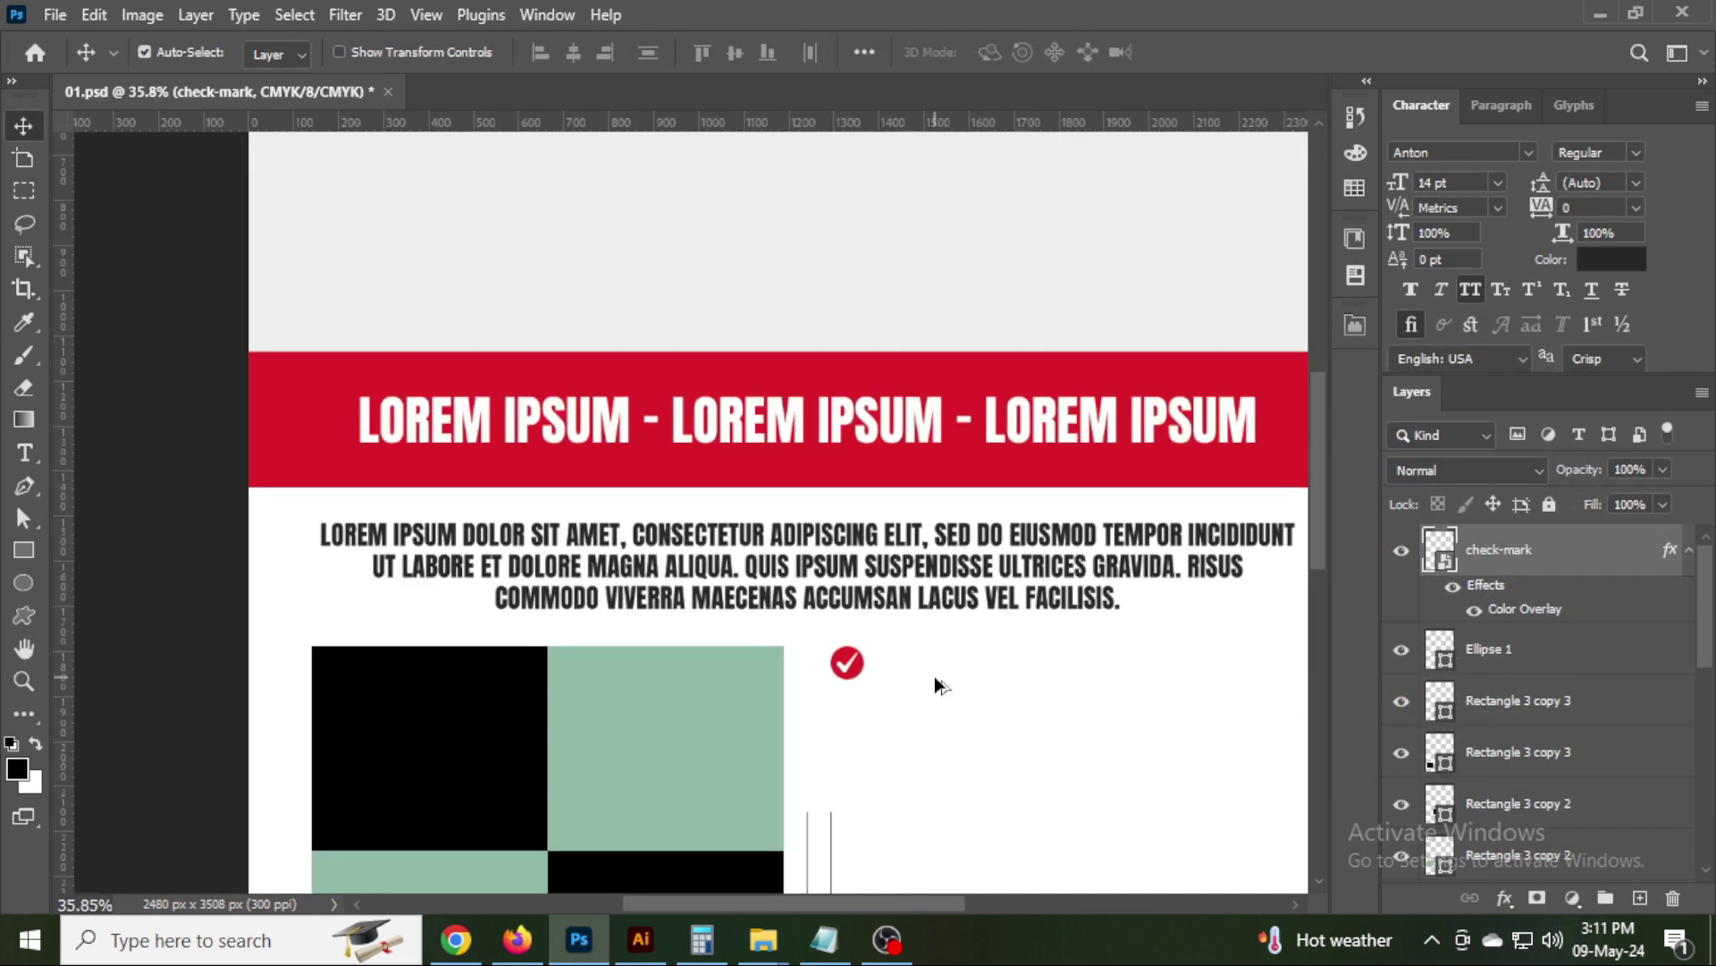
{"action": "scroll", "coordinate": [935, 676], "scroll_direction": "down", "scroll_amount": 2}
Duplicate the intro paragraph beside the check mark and left-align the copy.
{"action": "mouse_move", "coordinate": [474, 322]}
{"action": "left_mouse_down"}
{"action": "mouse_move", "coordinate": [825, 450]}
{"action": "mouse_move", "coordinate": [883, 430]}
{"action": "left_mouse_up"}
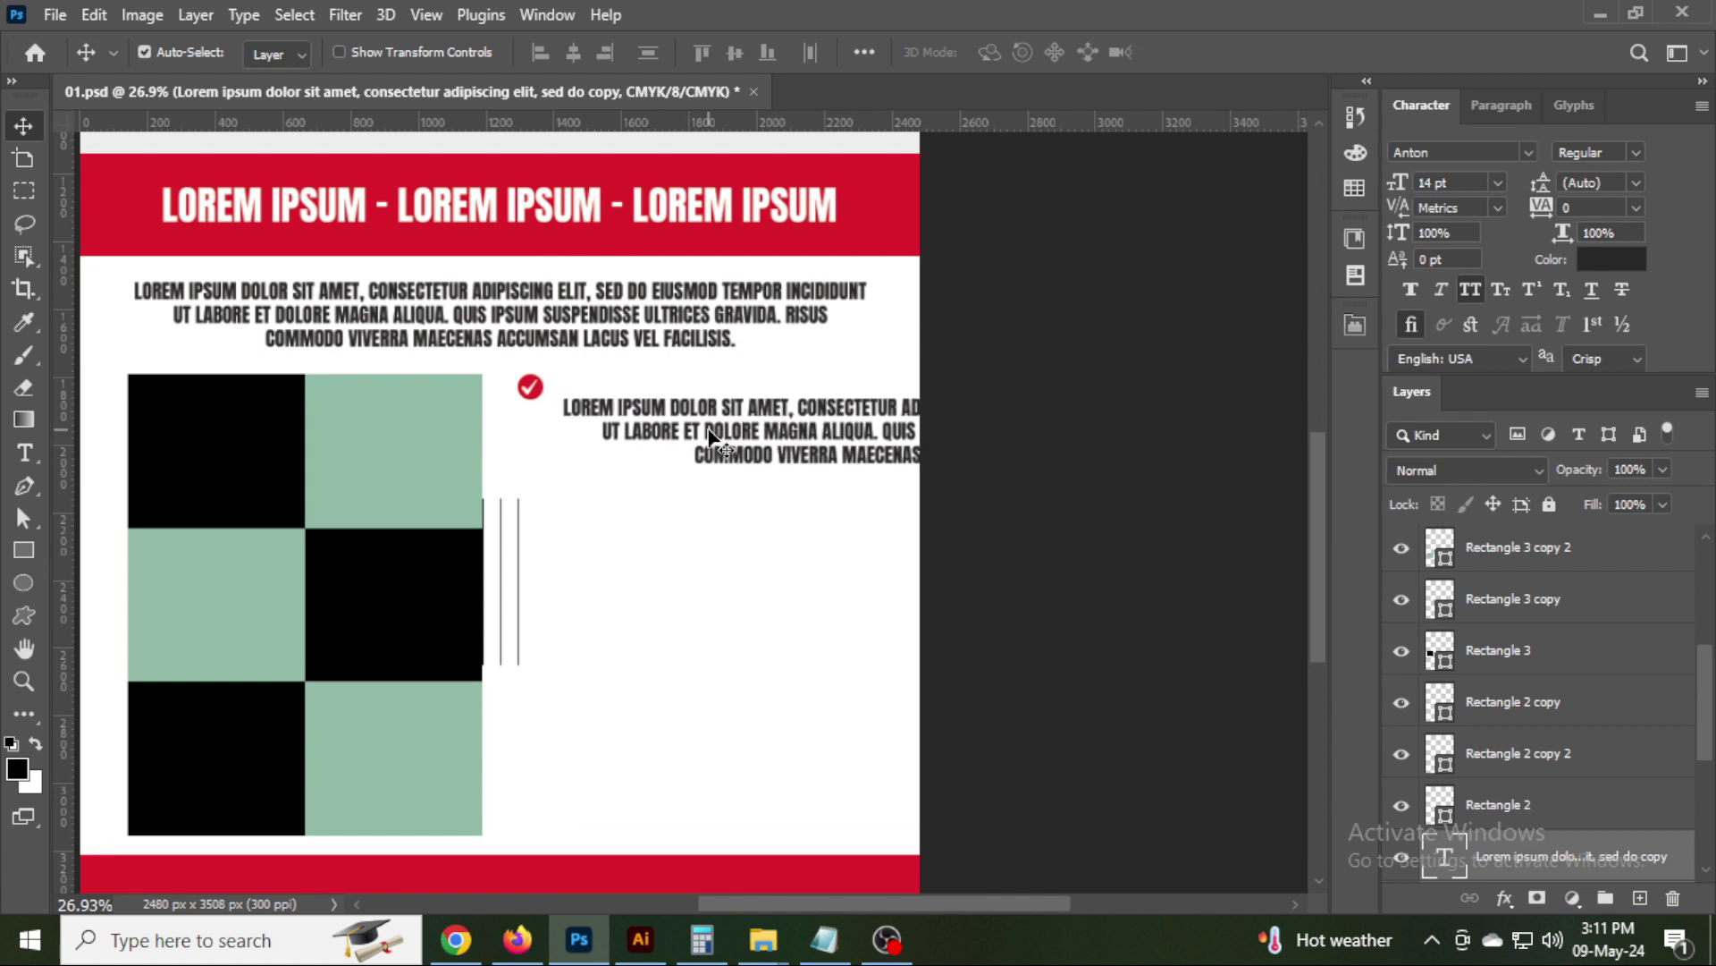
{"action": "double_click", "coordinate": [882, 431]}
{"action": "key", "text": "ctrl+shift+l"}
{"action": "key", "text": "ctrl+Return"}
{"action": "key", "text": "v"}
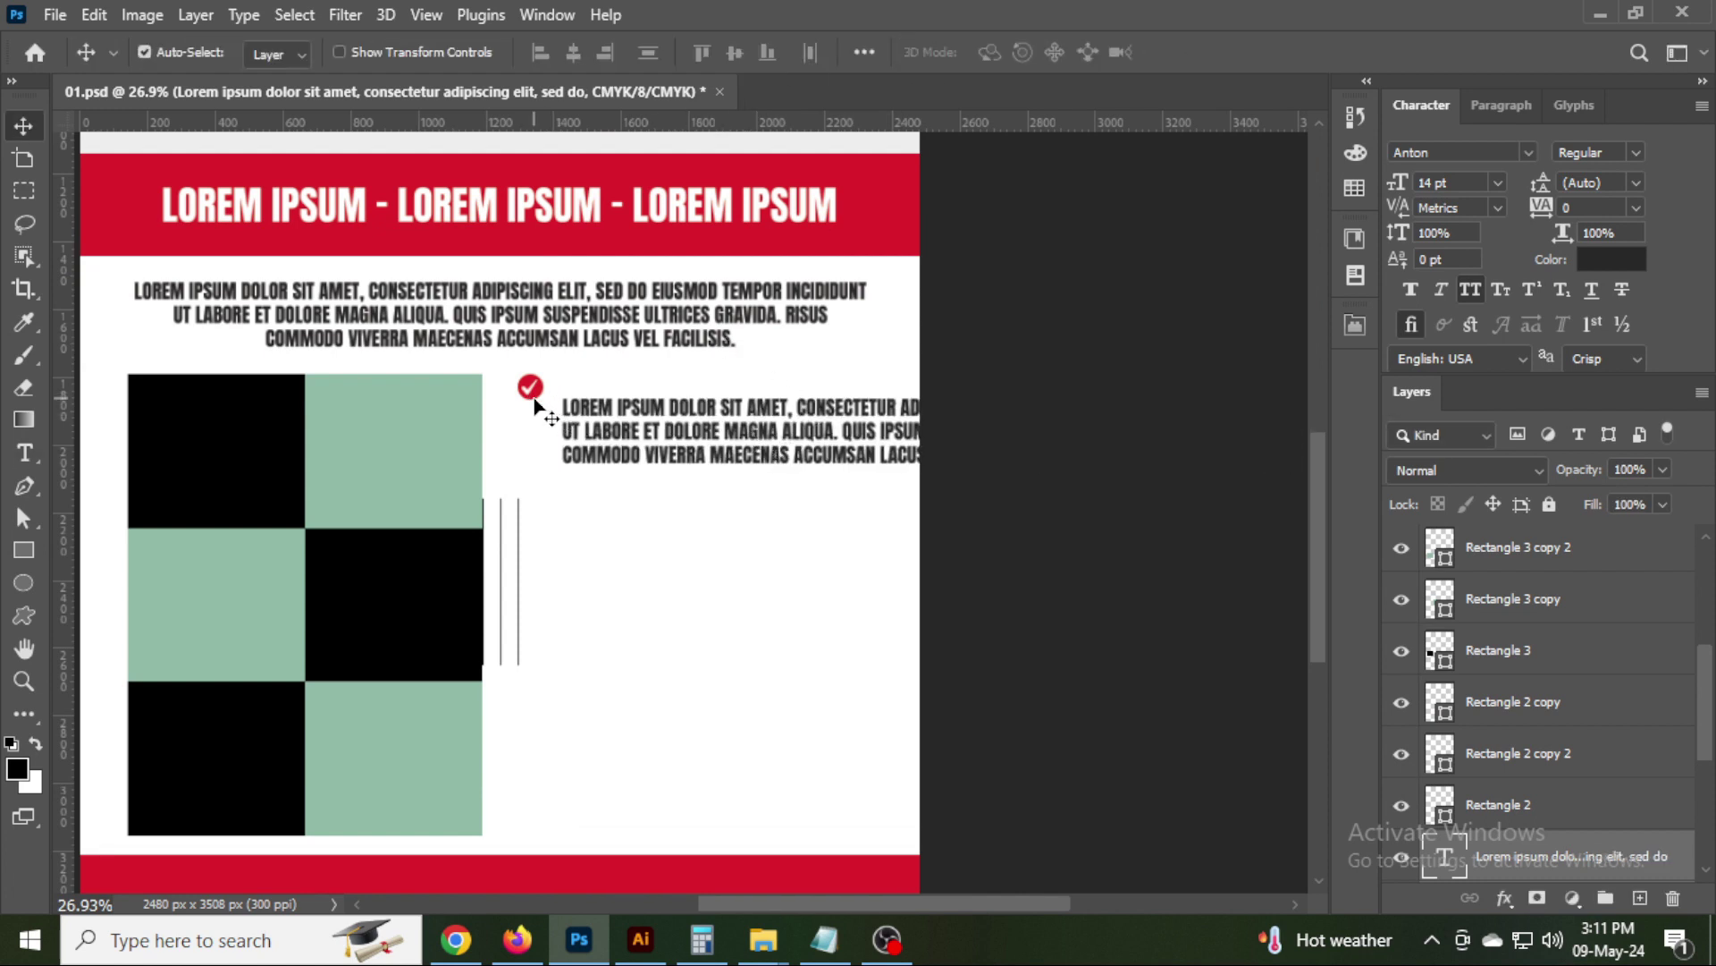
Line the copied paragraph up beside the red check mark and select its text.
{"action": "scroll", "coordinate": [536, 402], "scroll_direction": "up", "scroll_amount": 3}
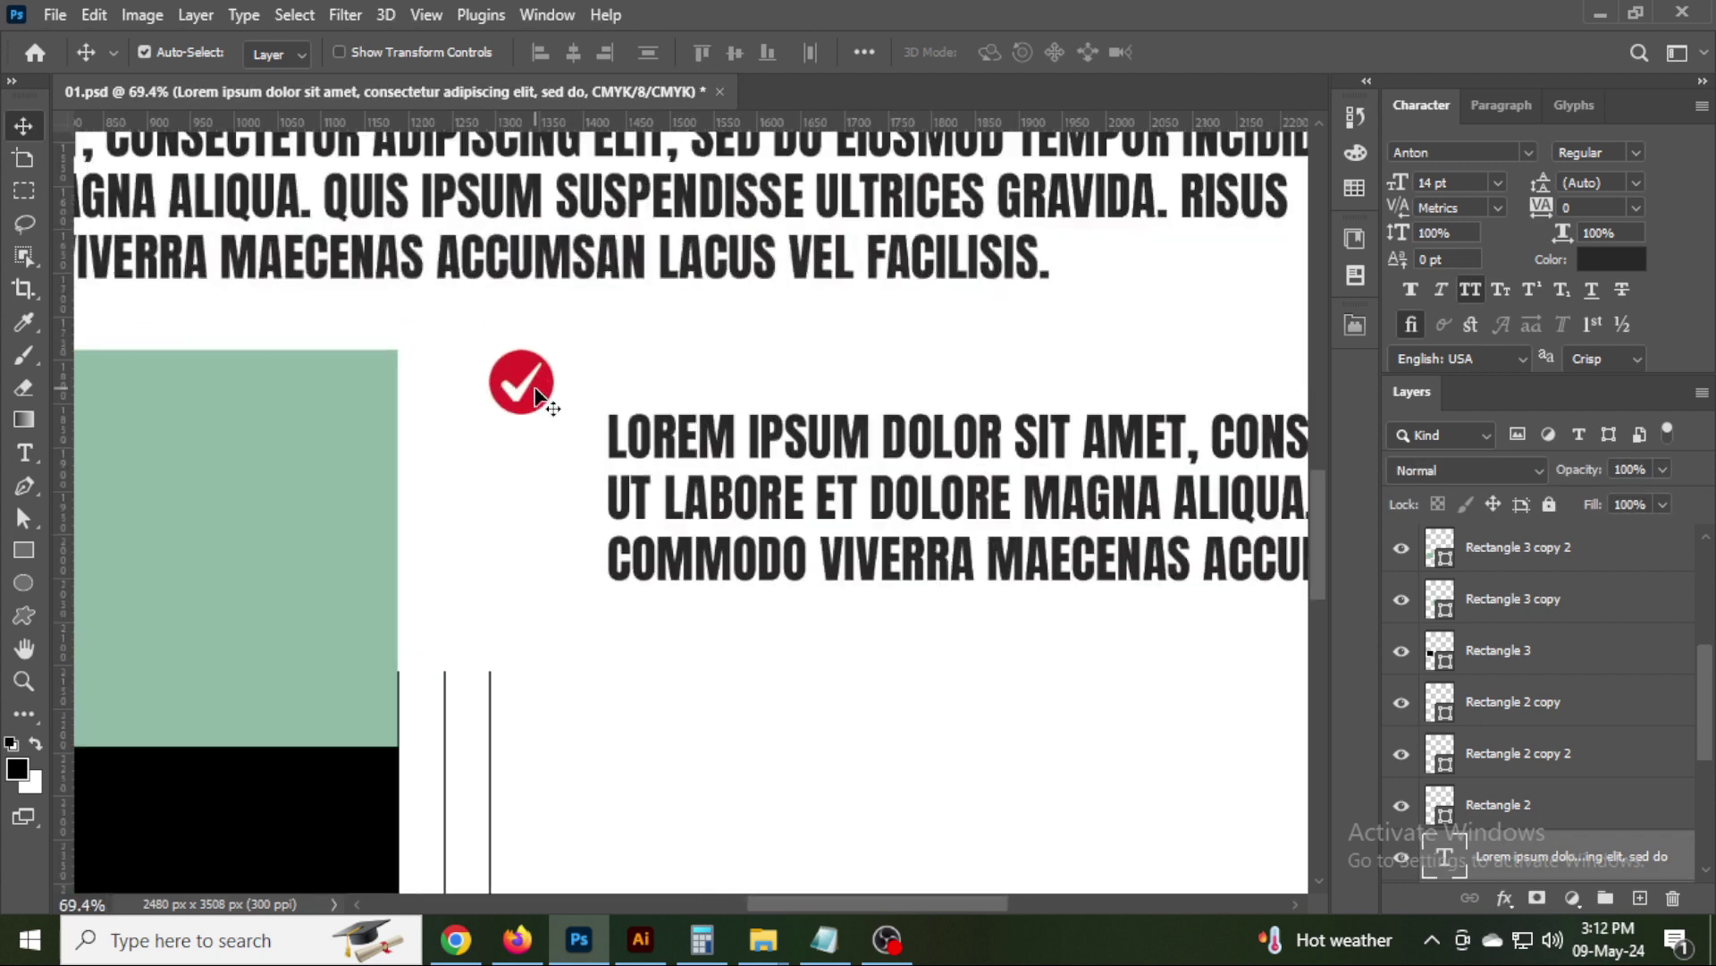
{"action": "left_click_drag", "start_coordinate": [772, 521], "coordinate": [721, 456]}
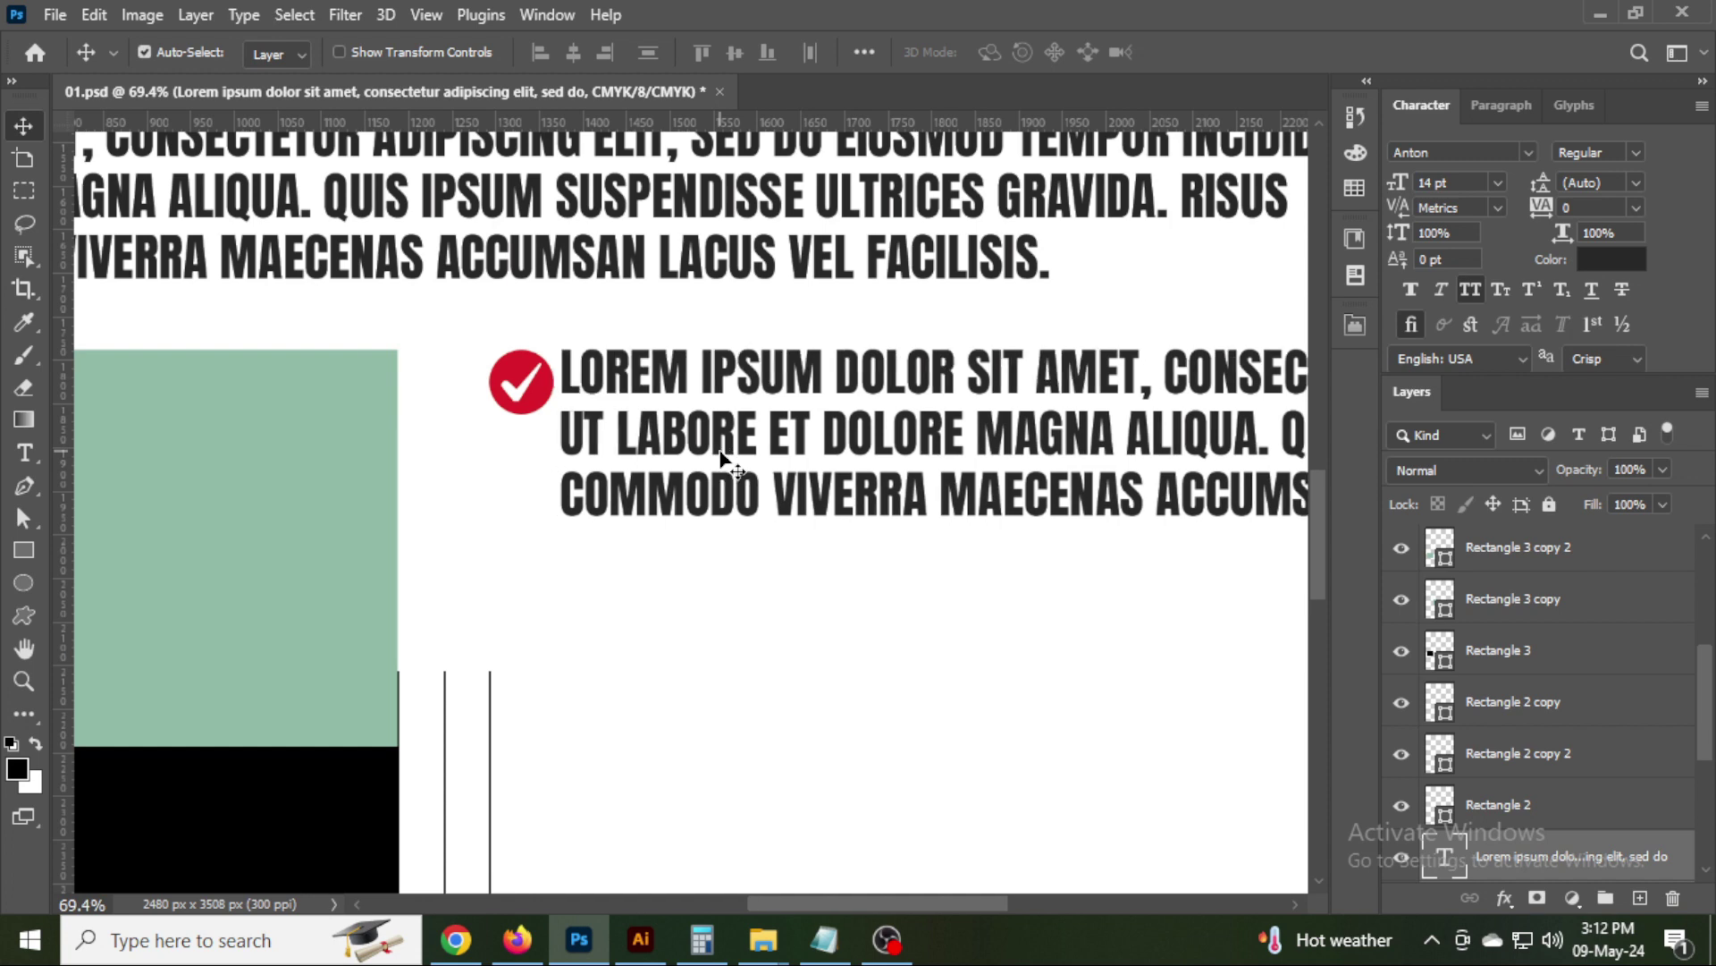
{"action": "left_click_drag", "start_coordinate": [1023, 625], "coordinate": [902, 616]}
{"action": "scroll", "coordinate": [901, 616], "scroll_direction": "down", "scroll_amount": 2}
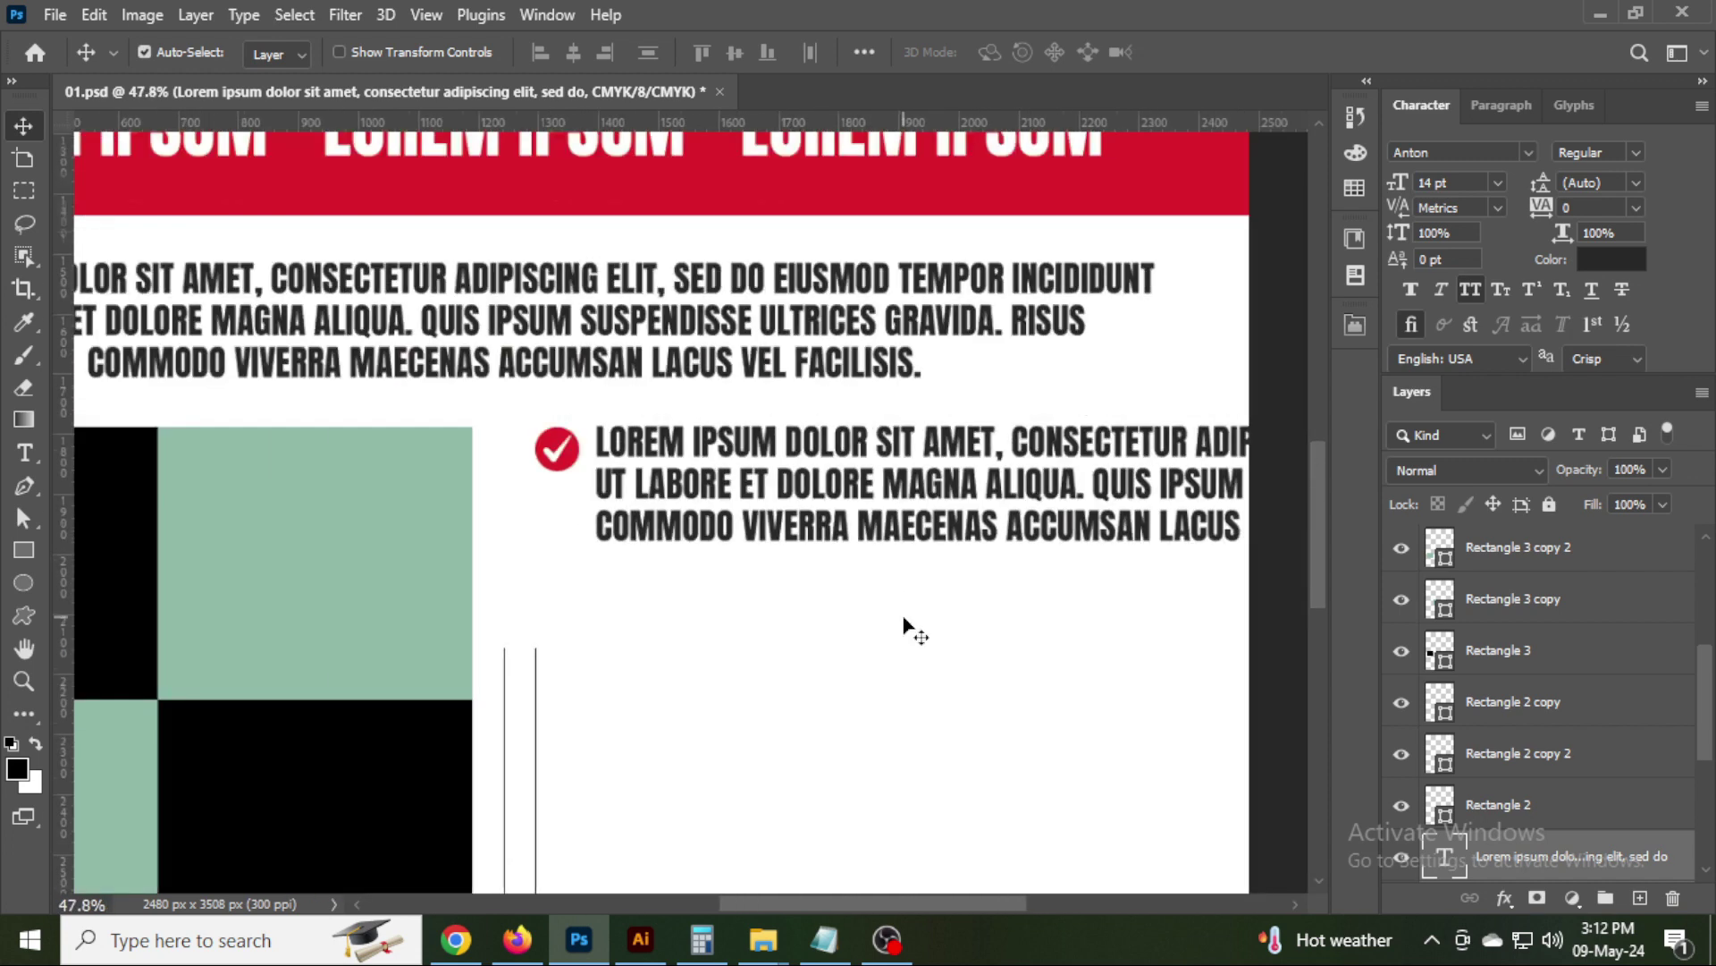
{"action": "scroll", "coordinate": [903, 621], "scroll_direction": "down", "scroll_amount": 1}
{"action": "key", "text": "t"}
{"action": "triple_click", "coordinate": [957, 514]}
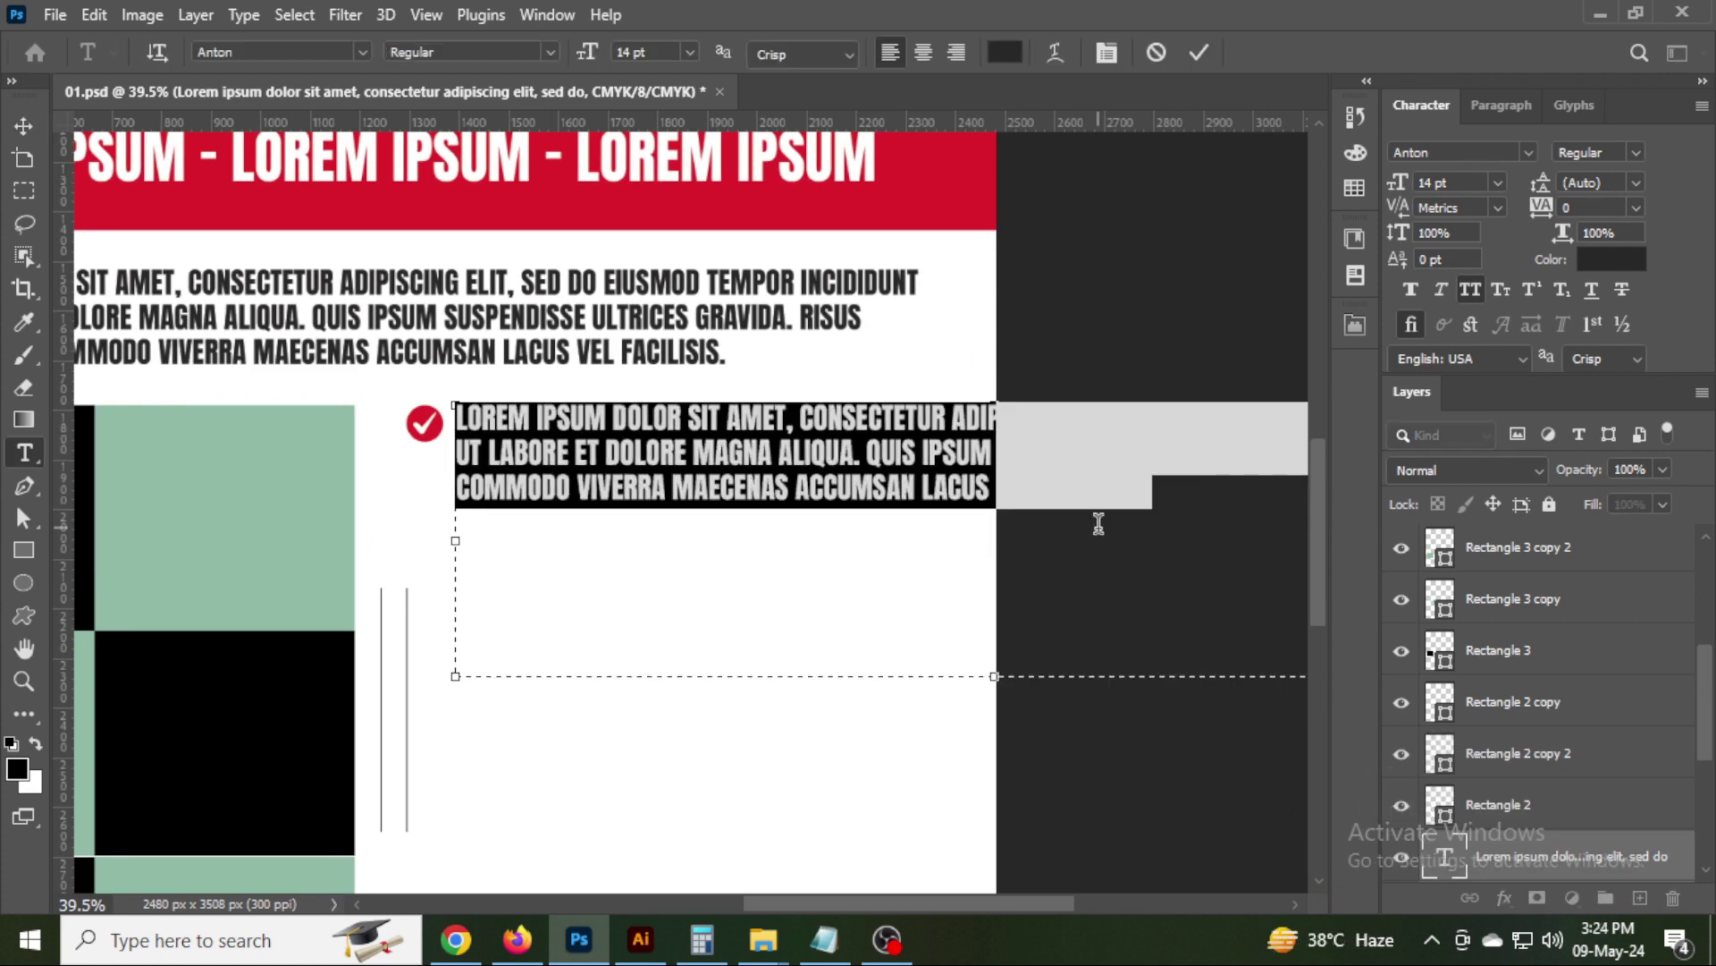
Resize the copied paragraph's text box to reflow its lines.
{"action": "key", "text": "ctrl+minus"}
{"action": "key", "text": "ctrl+minus"}
{"action": "key", "text": "t"}
{"action": "left_click", "coordinate": [1109, 488]}
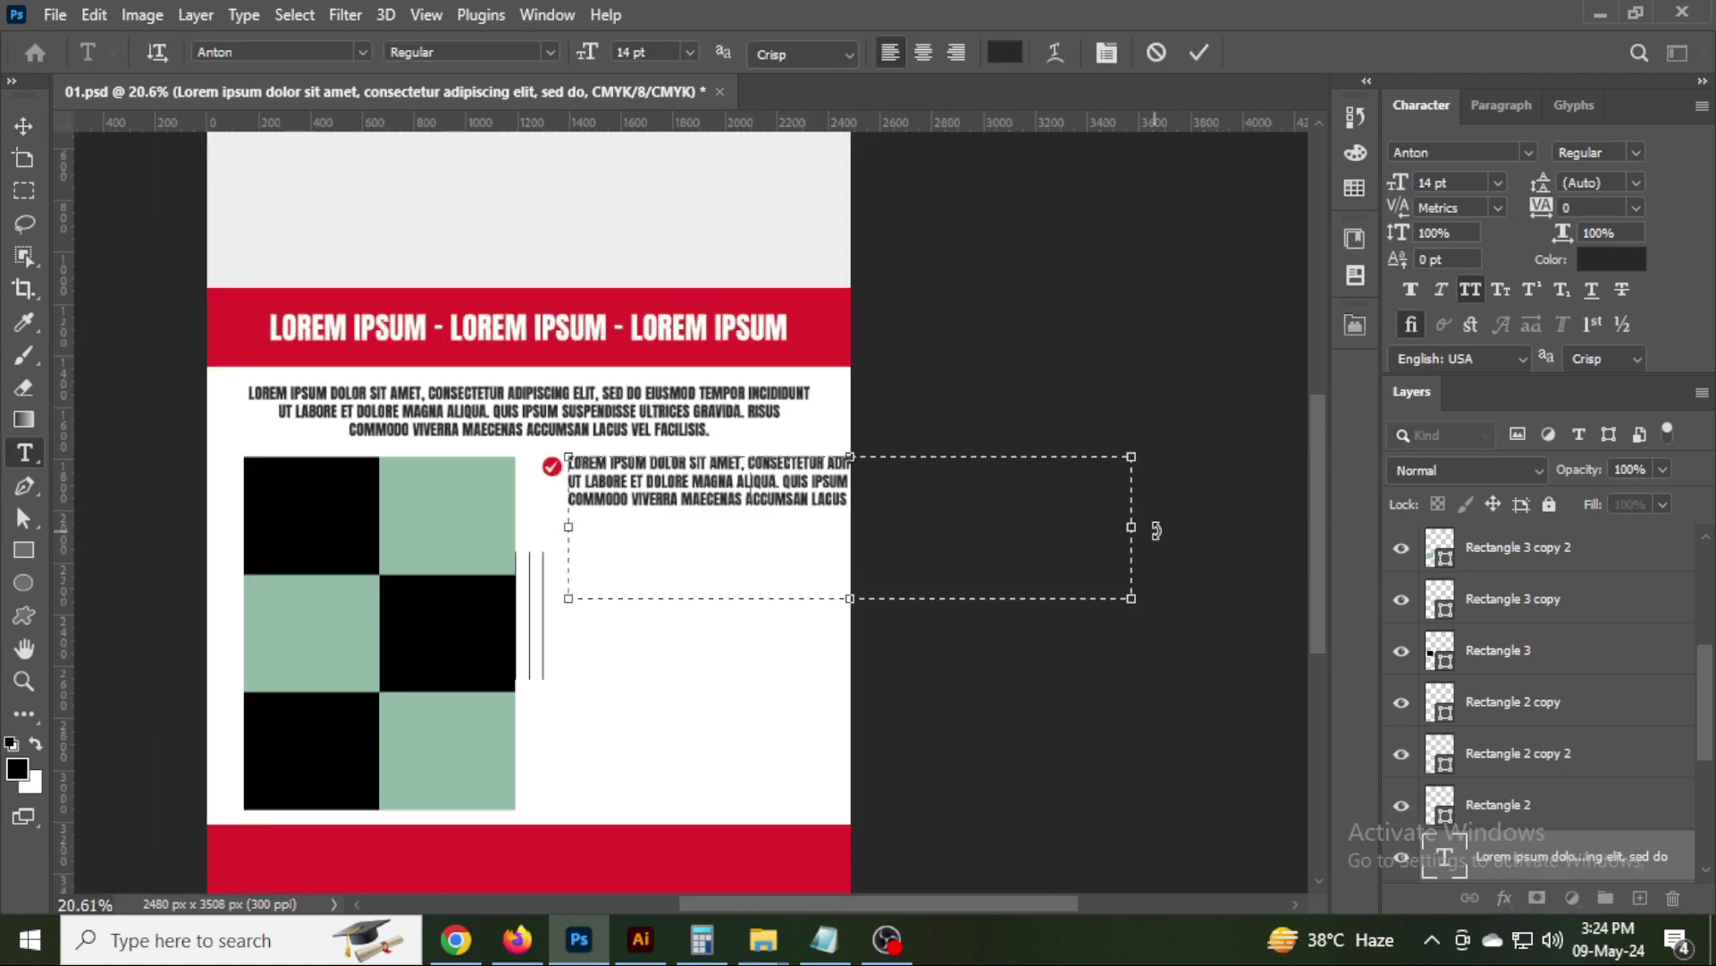
{"action": "left_click_drag", "start_coordinate": [1134, 483], "coordinate": [780, 487]}
{"action": "scroll", "coordinate": [730, 504], "scroll_direction": "up", "scroll_amount": 1}
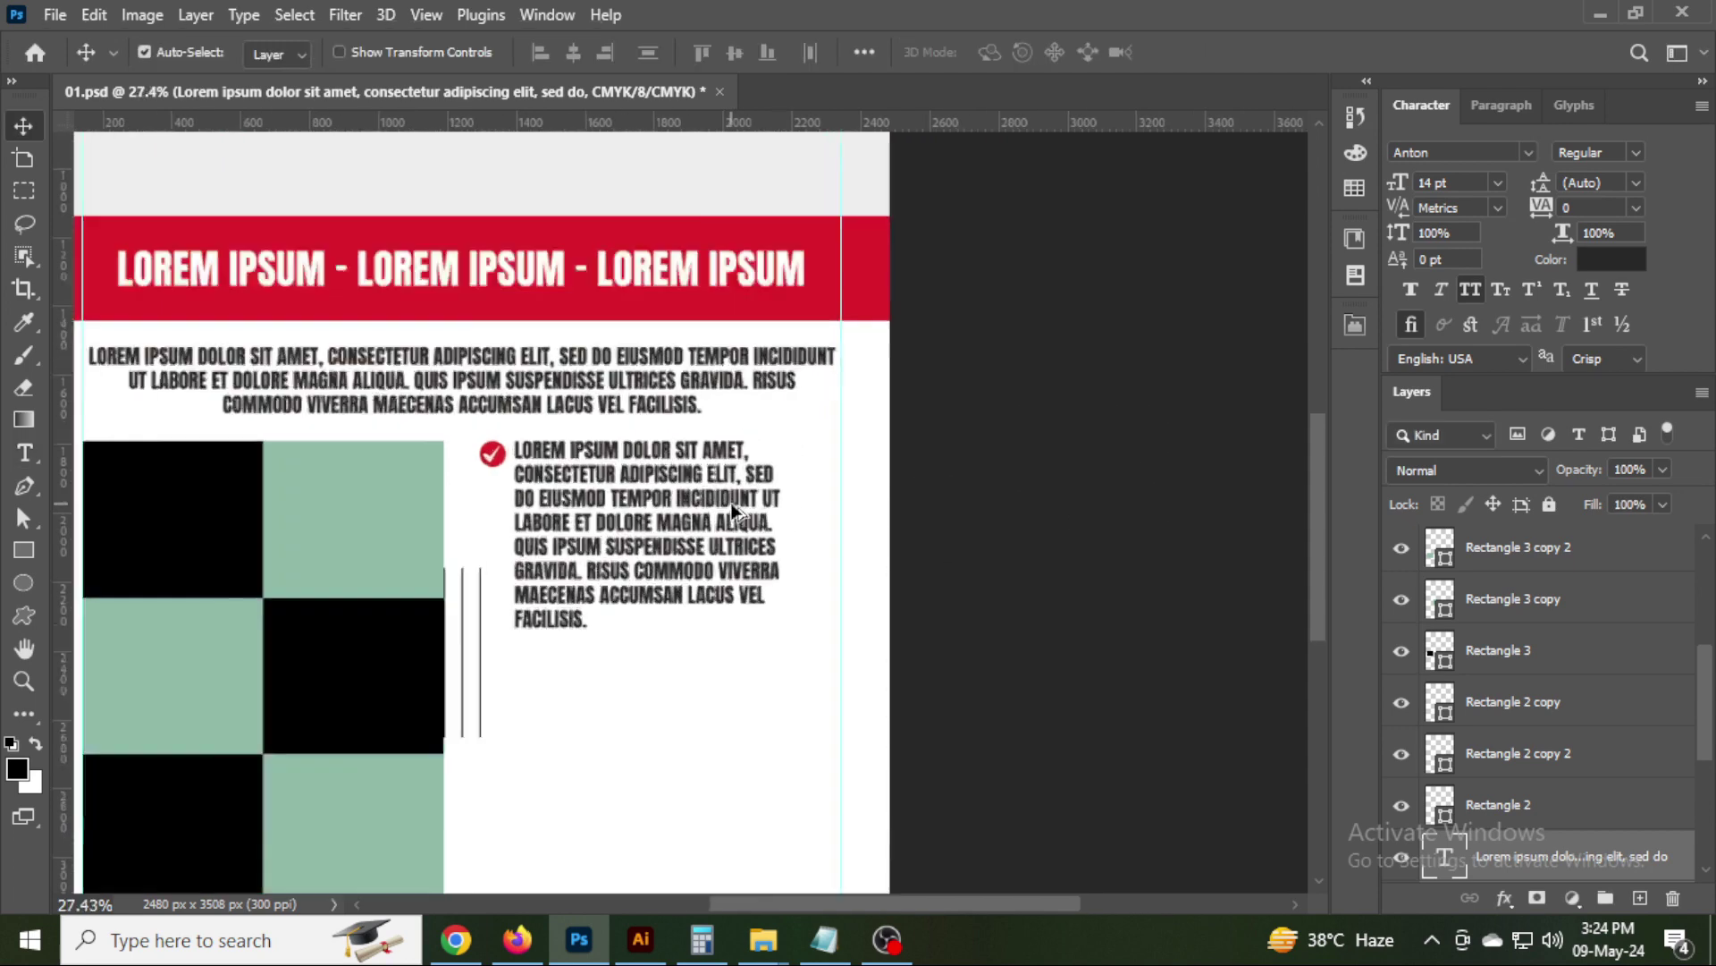
{"action": "scroll", "coordinate": [730, 504], "scroll_direction": "up", "scroll_amount": 4}
{"action": "key", "text": "ctrl+a"}
{"action": "left_click", "coordinate": [694, 477]}
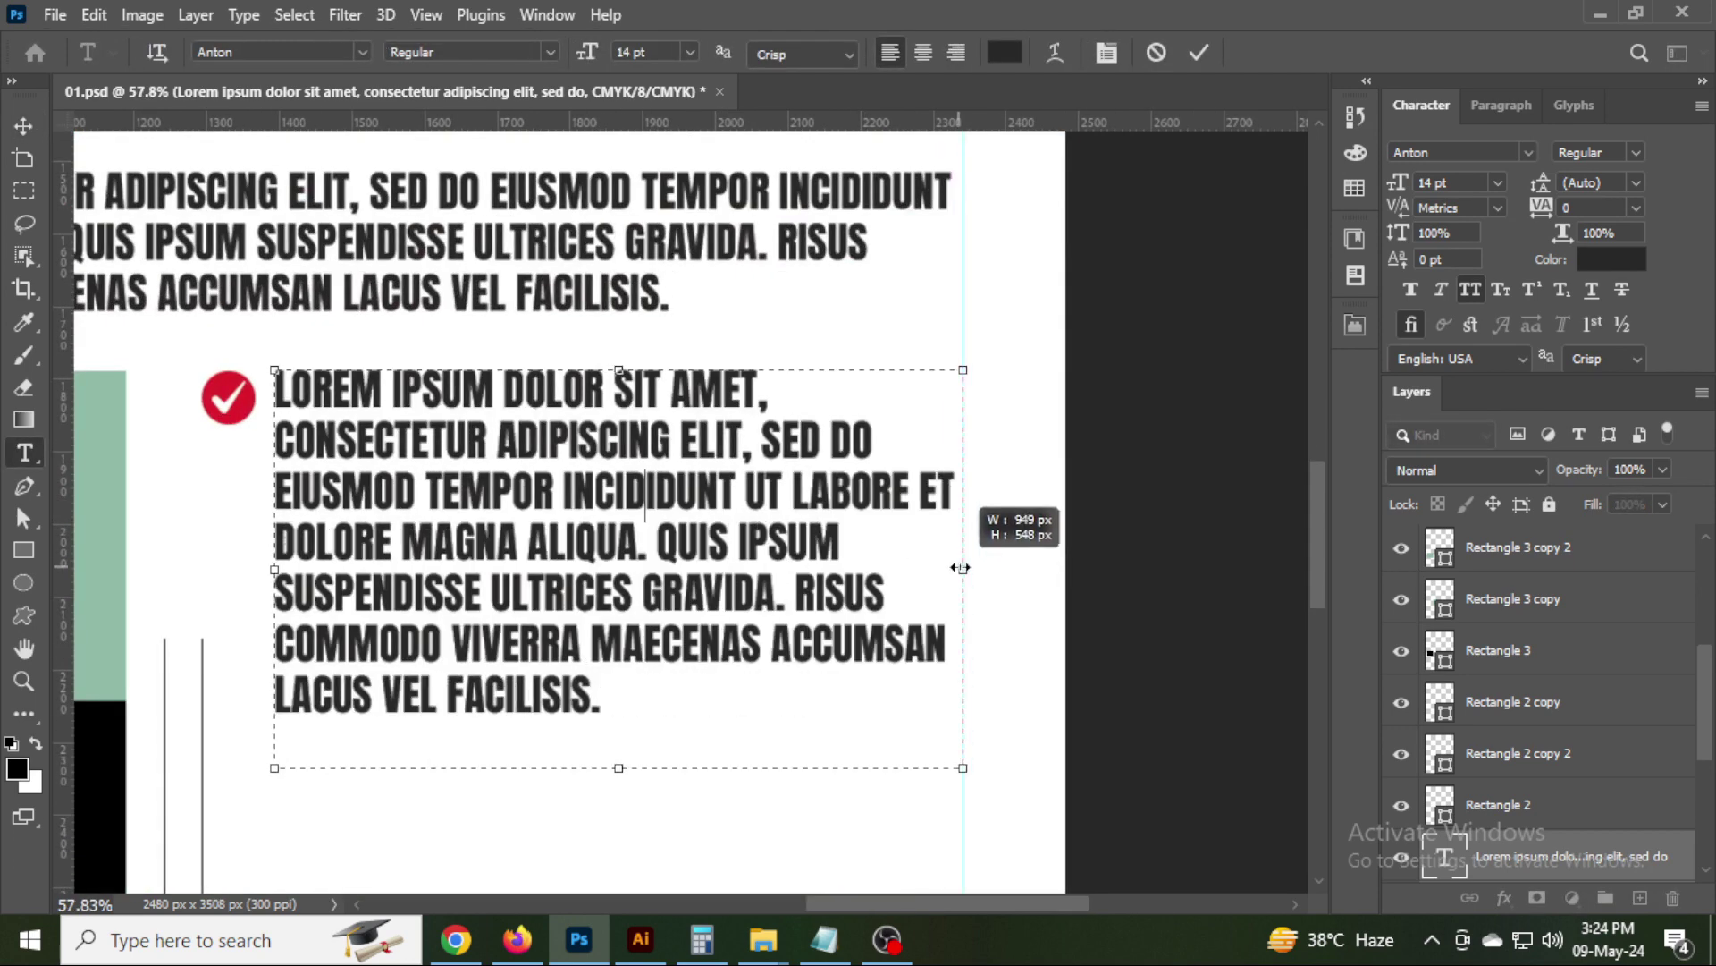
{"action": "left_click_drag", "start_coordinate": [867, 569], "coordinate": [963, 570]}
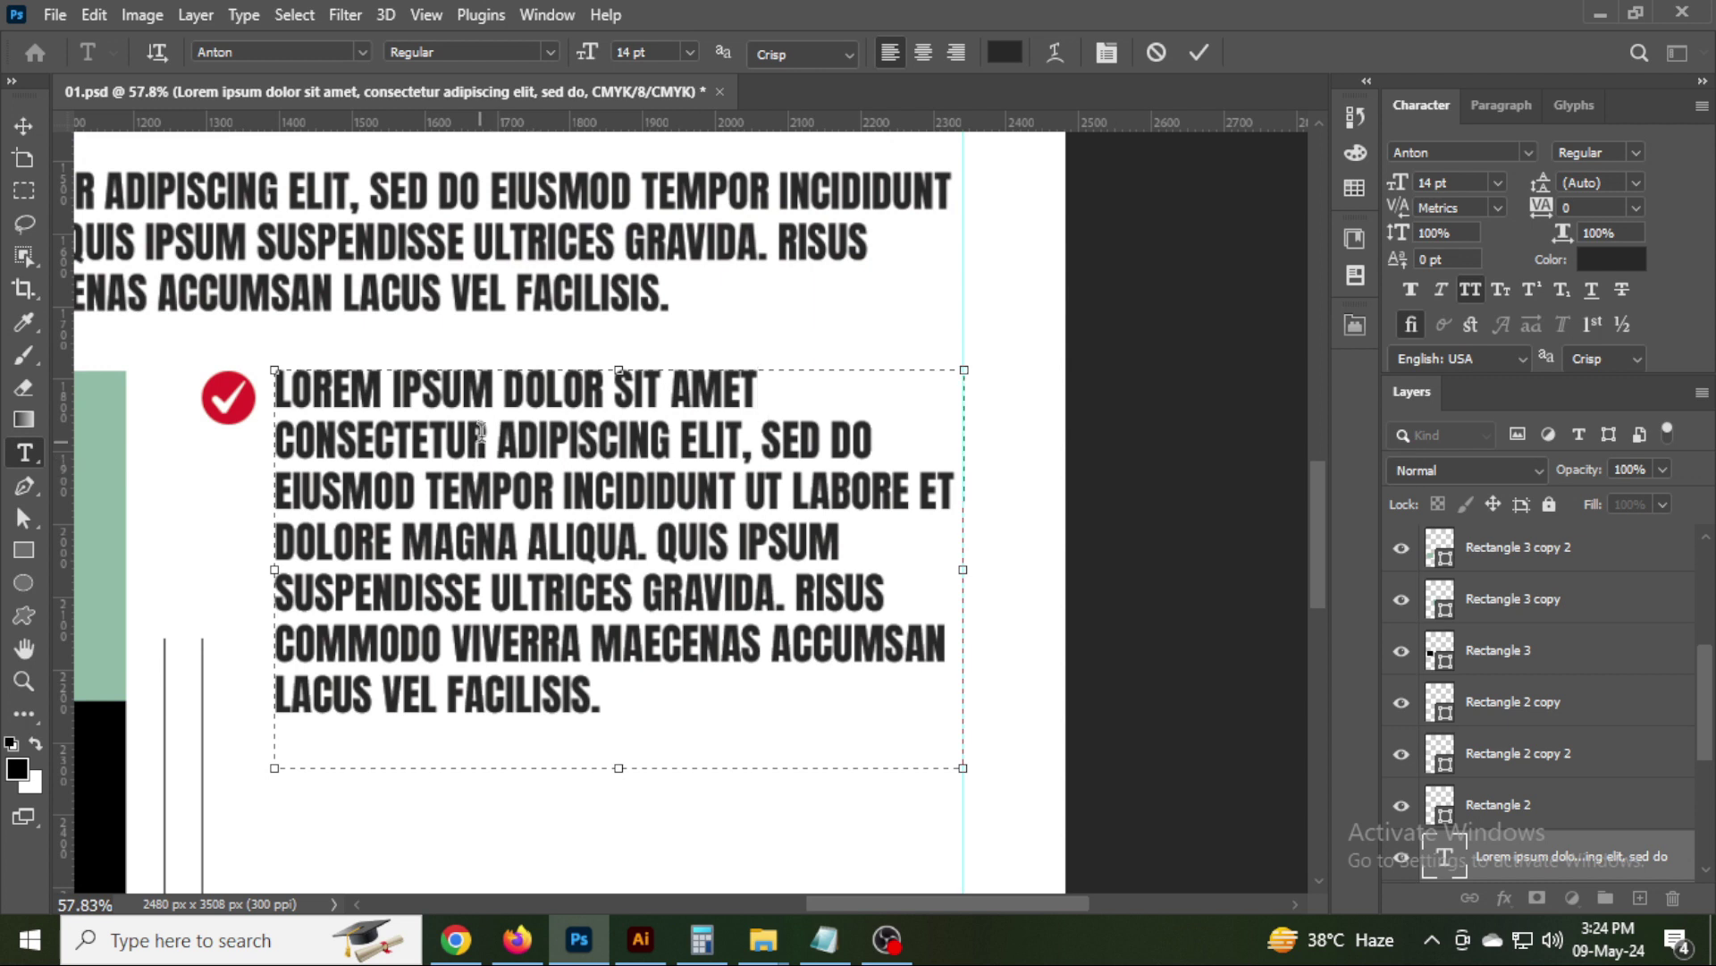
Delete CONSECTETUR, everything from TEMPOR INCIDIDUNT onward, and ELIT's comma, fitting the box to two lines.
{"action": "double_click", "coordinate": [448, 437]}
{"action": "key", "text": "BackSpace"}
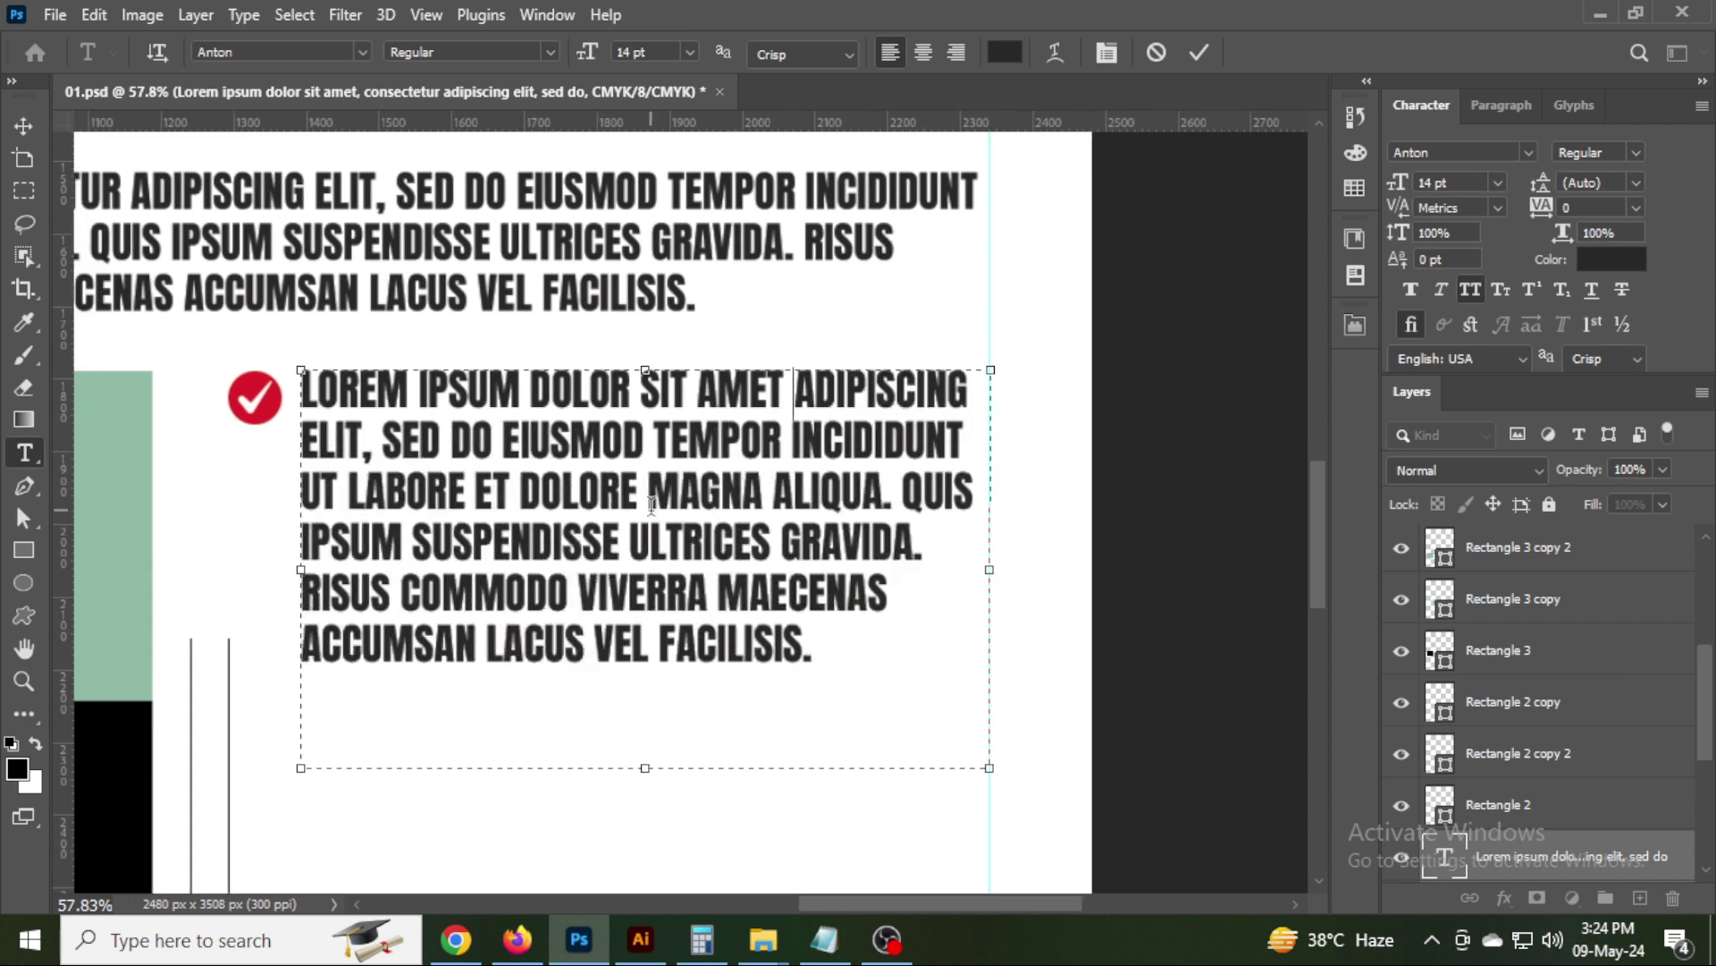
{"action": "left_click_drag", "start_coordinate": [652, 438], "coordinate": [1101, 729]}
{"action": "key", "text": "BackSpace"}
{"action": "type", "text": "."}
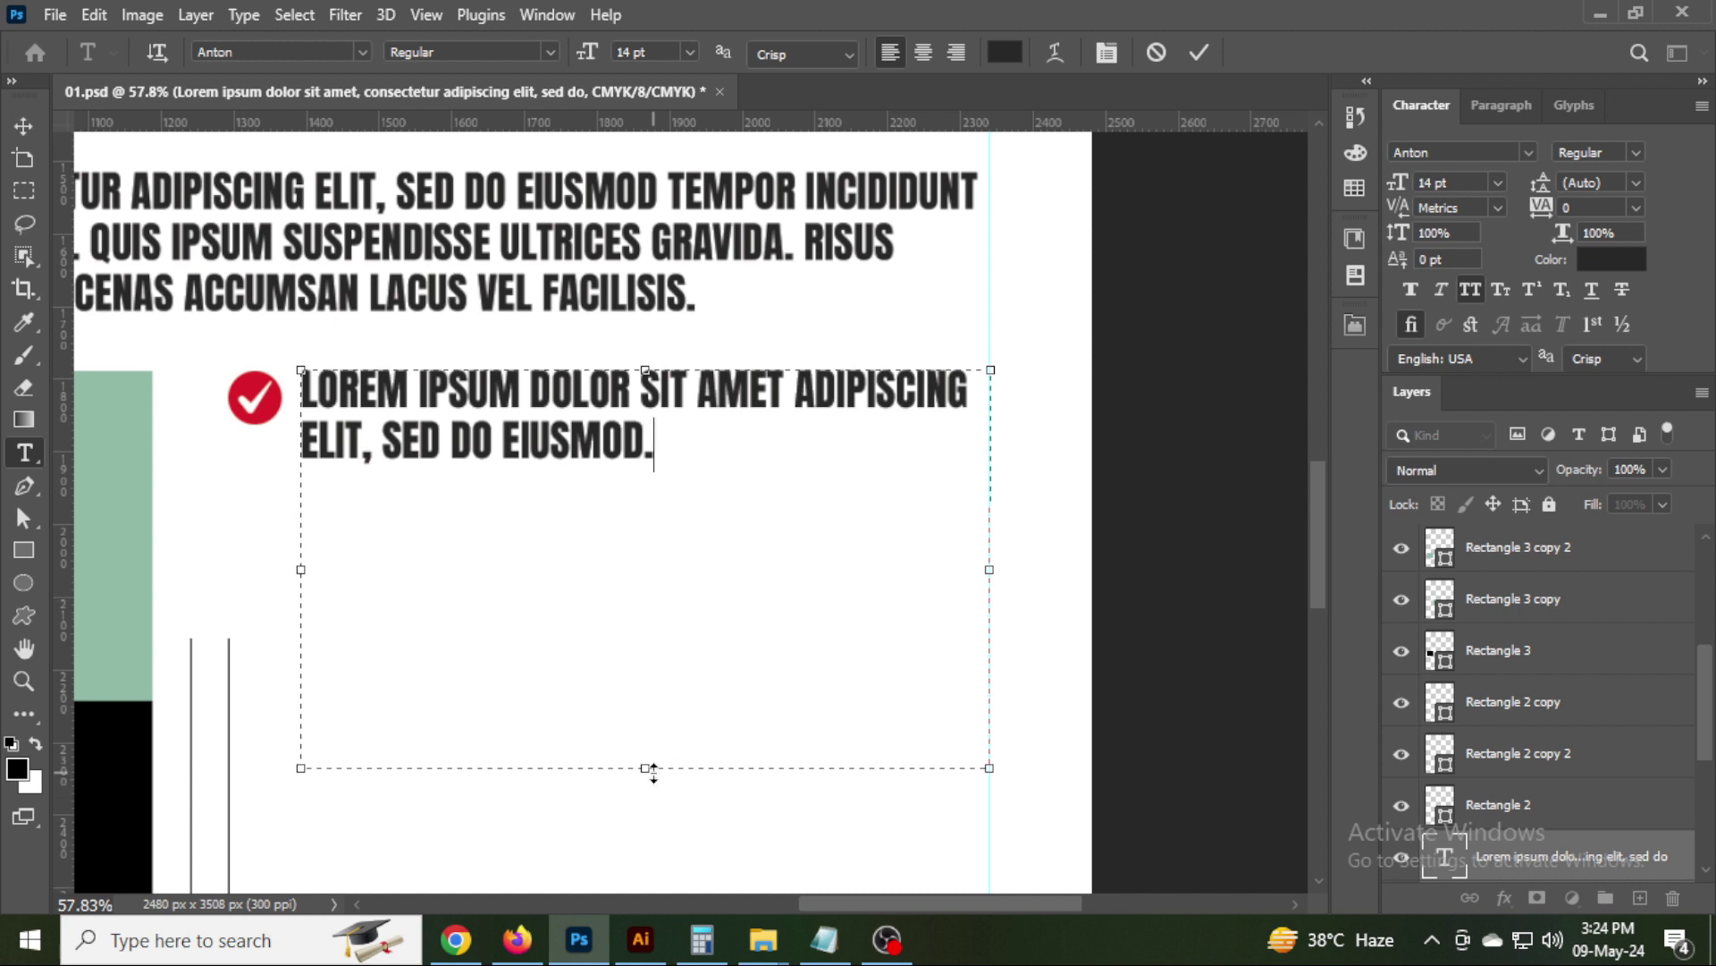
{"action": "left_click_drag", "start_coordinate": [653, 767], "coordinate": [653, 464]}
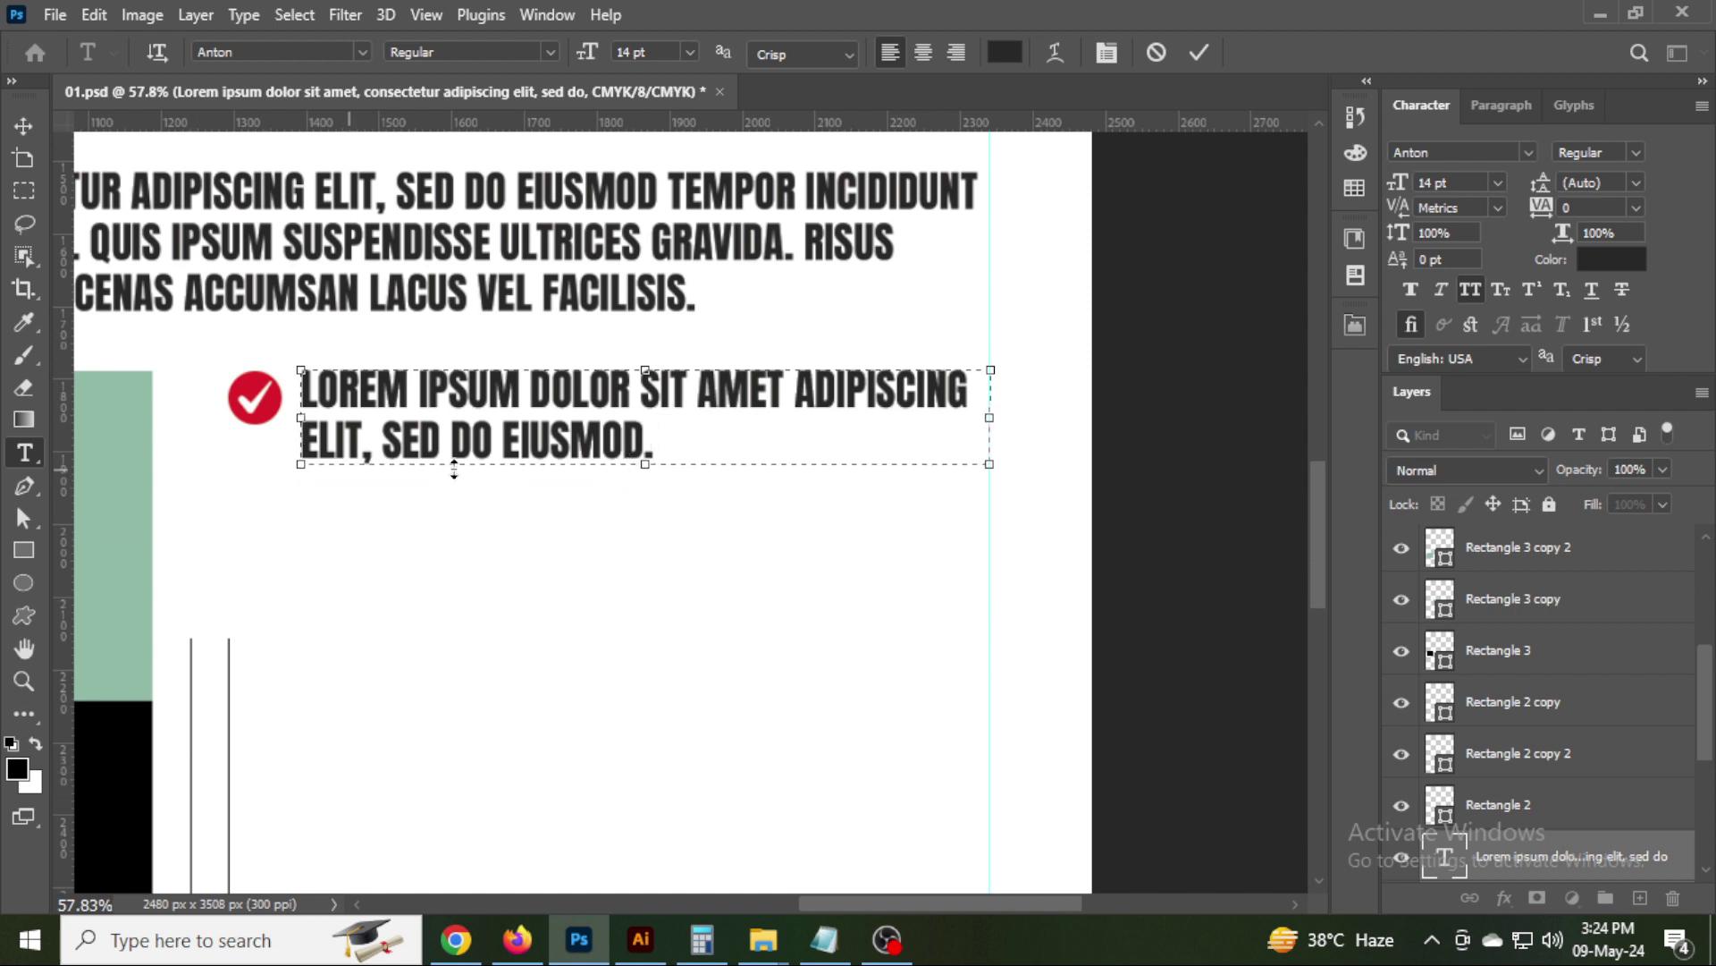
{"action": "left_click", "coordinate": [373, 449]}
{"action": "key", "text": "BackSpace"}
{"action": "key", "text": "Escape"}
{"action": "key", "text": "v"}
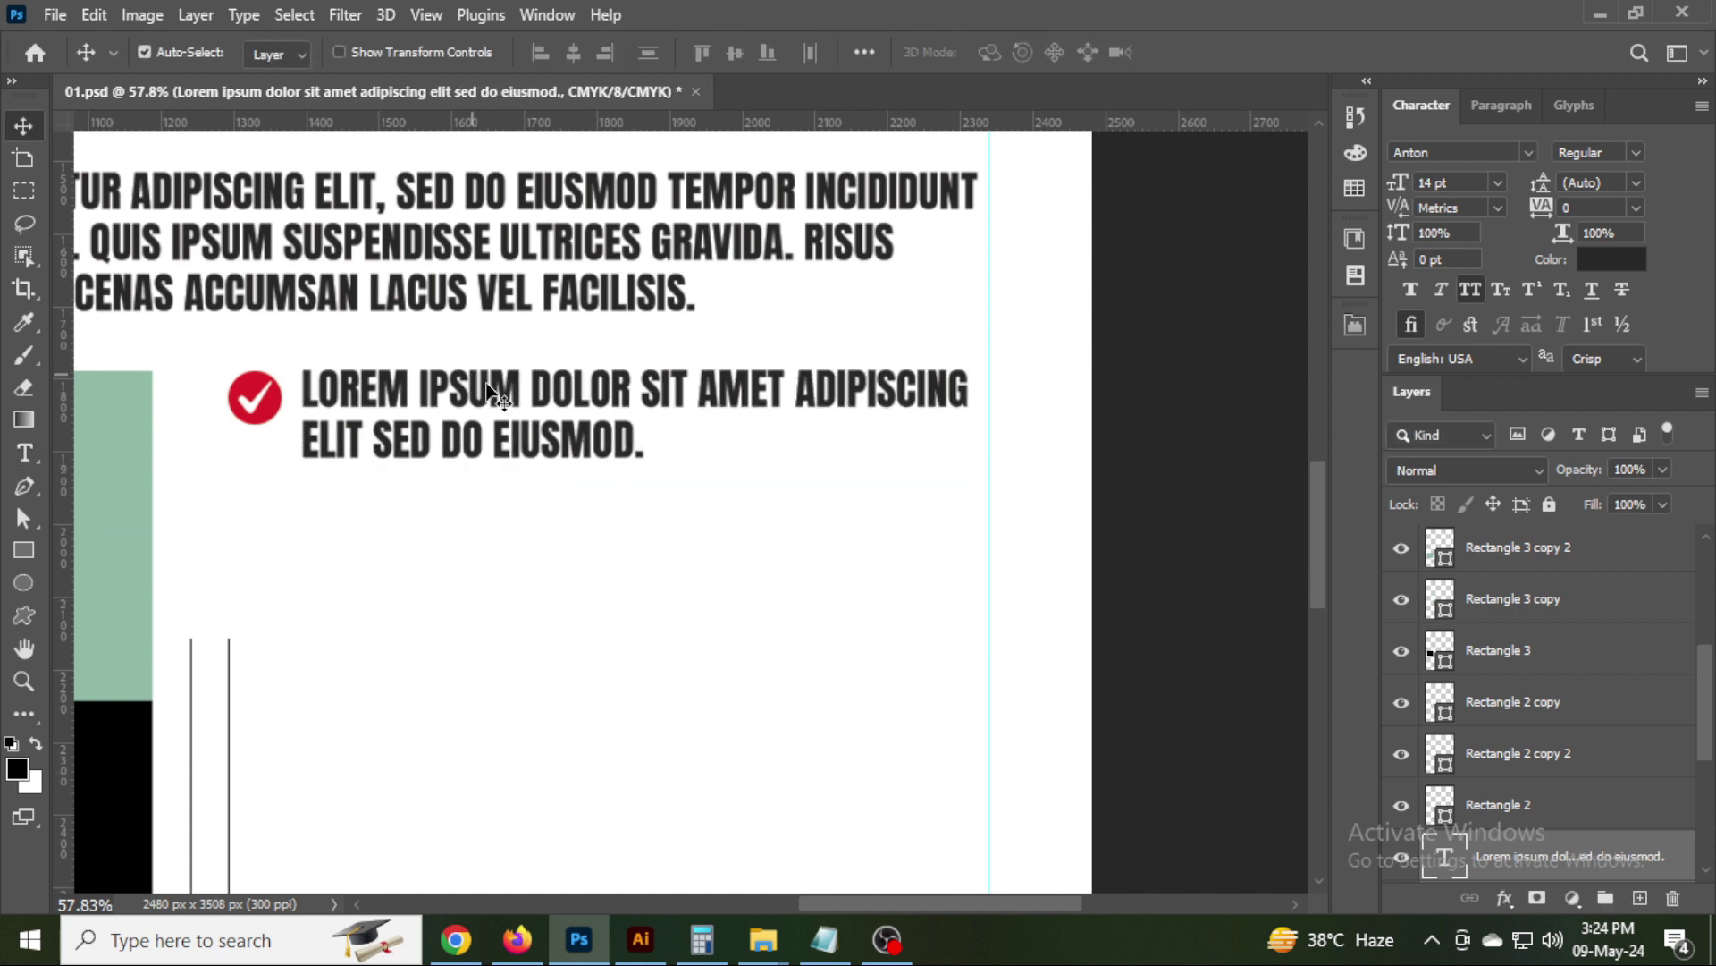
{"action": "scroll", "coordinate": [257, 398], "scroll_direction": "up", "scroll_amount": 5}
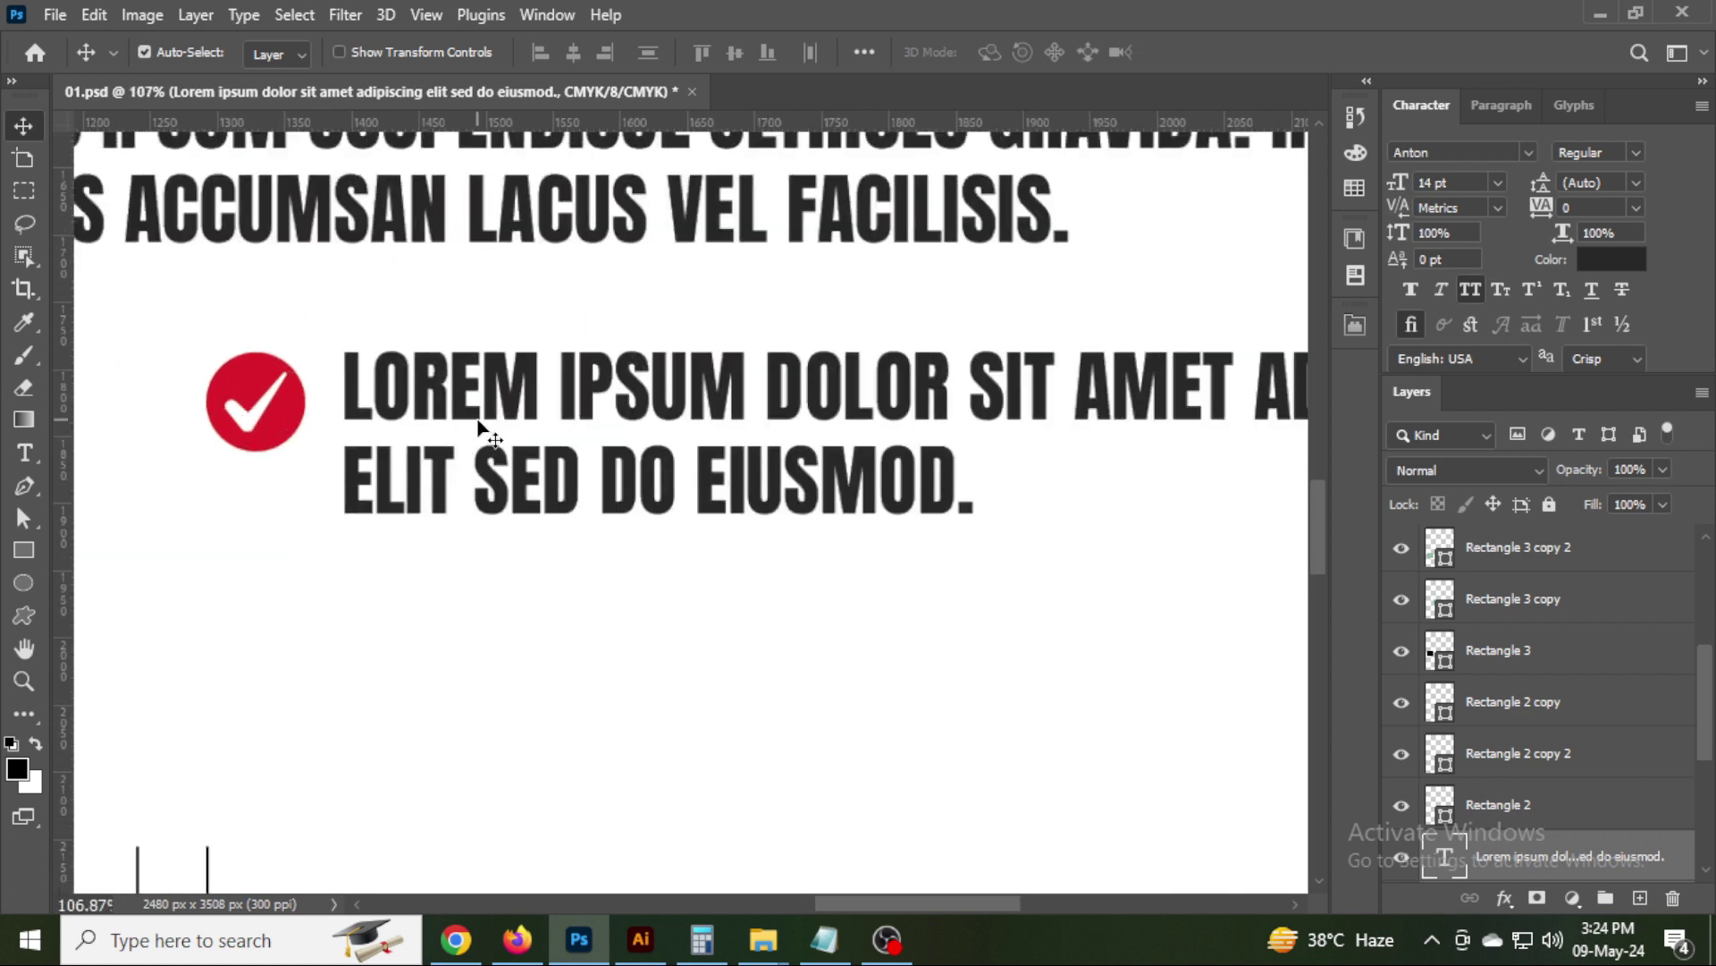
Duplicate the check-mark bullet twice, shifting the copies down into second and third rows.
{"action": "left_click", "coordinate": [681, 447]}
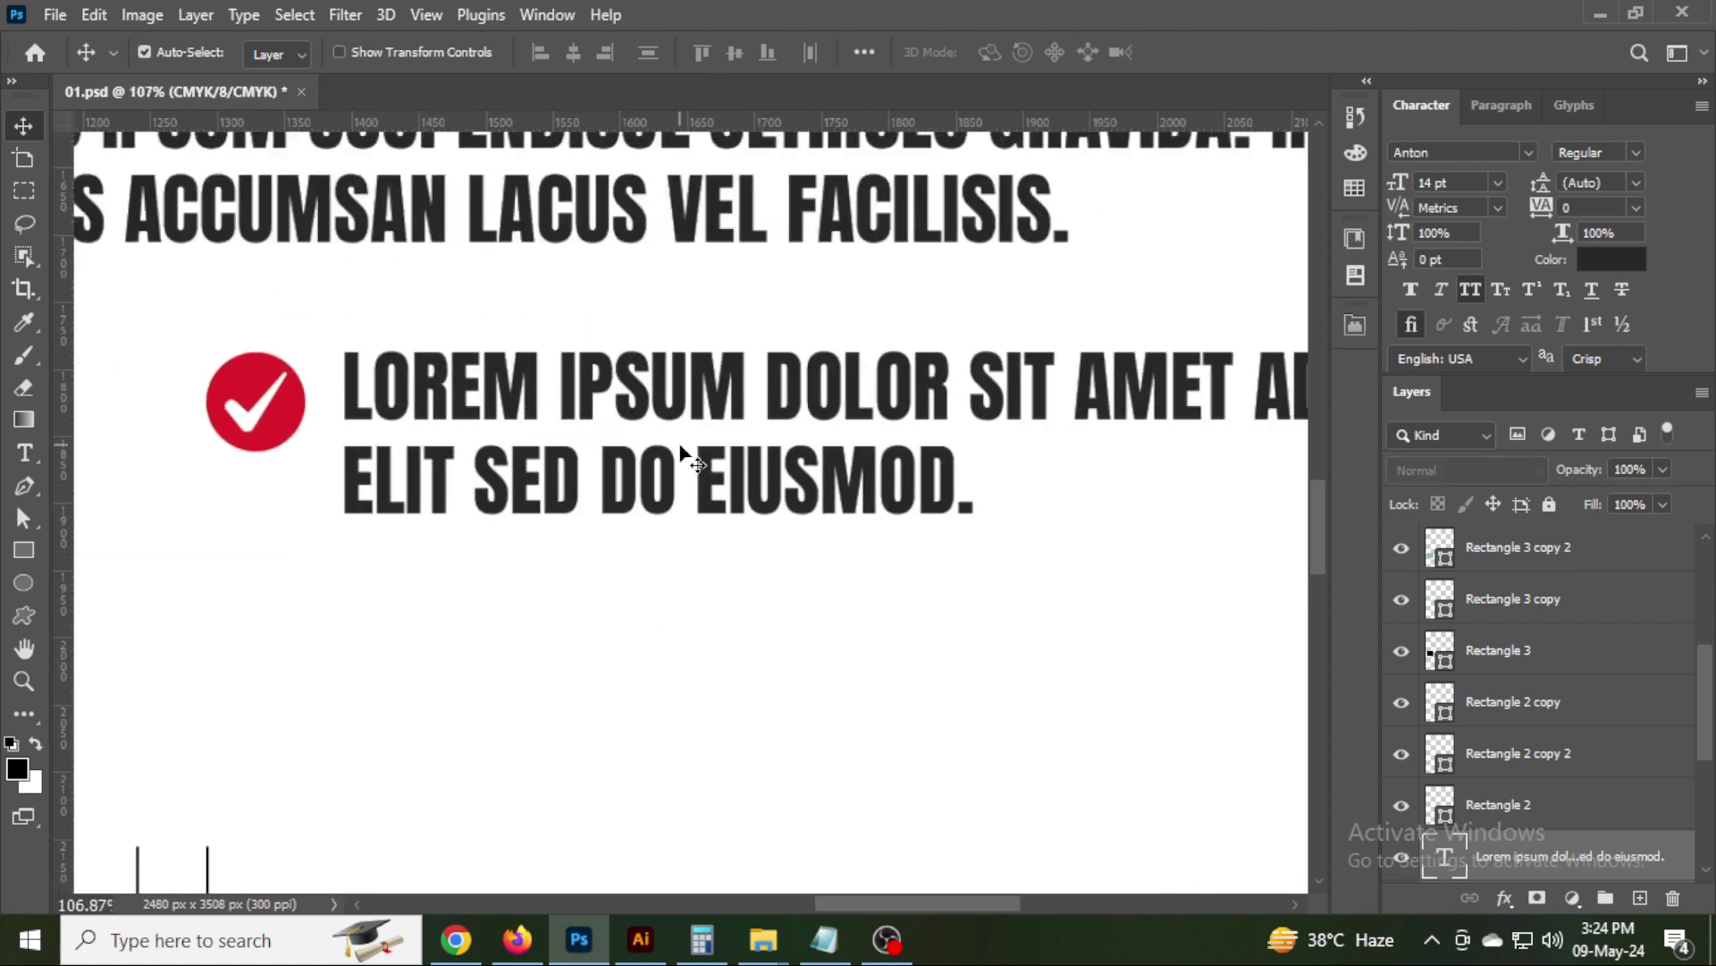
{"action": "double_click", "coordinate": [681, 447]}
{"action": "key", "text": "Escape"}
{"action": "left_click_drag", "start_coordinate": [277, 335], "coordinate": [460, 402]}
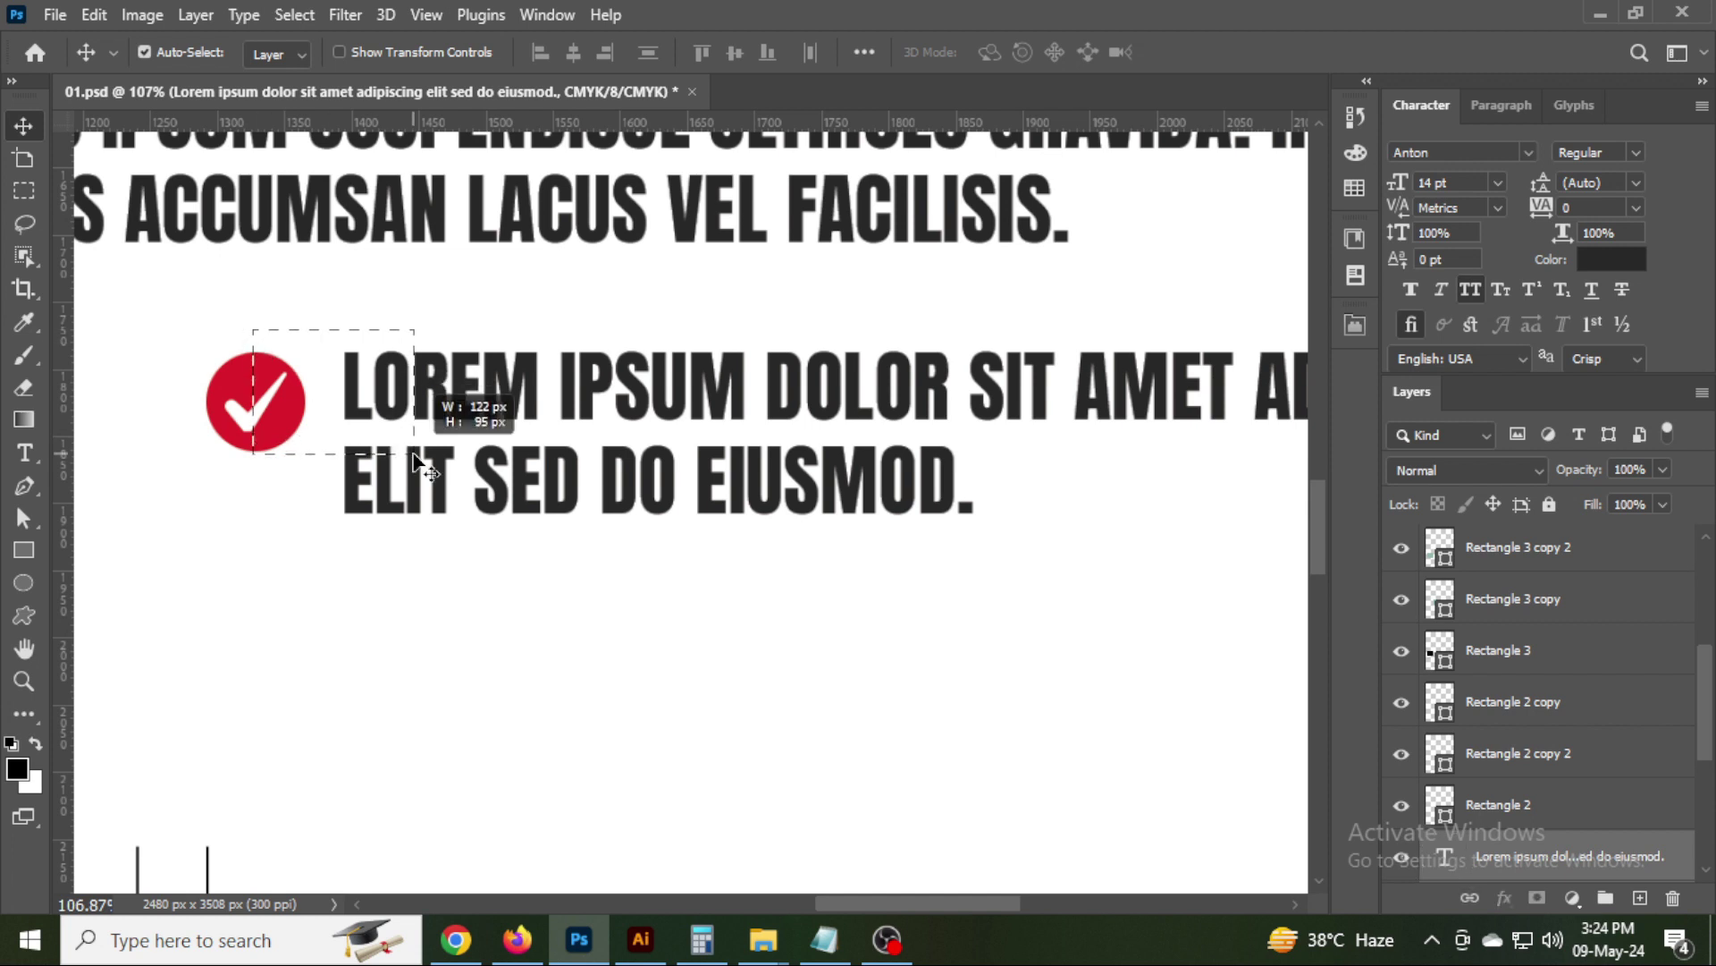
{"action": "key", "text": "ctrl+j"}
{"action": "key", "text": "shift+Down"}
{"action": "key", "text": "shift+Down"}
{"action": "key", "text": "shift+Down"}
{"action": "key", "text": "shift+Down"}
{"action": "key", "text": "shift+Down"}
{"action": "key", "text": "shift+Down"}
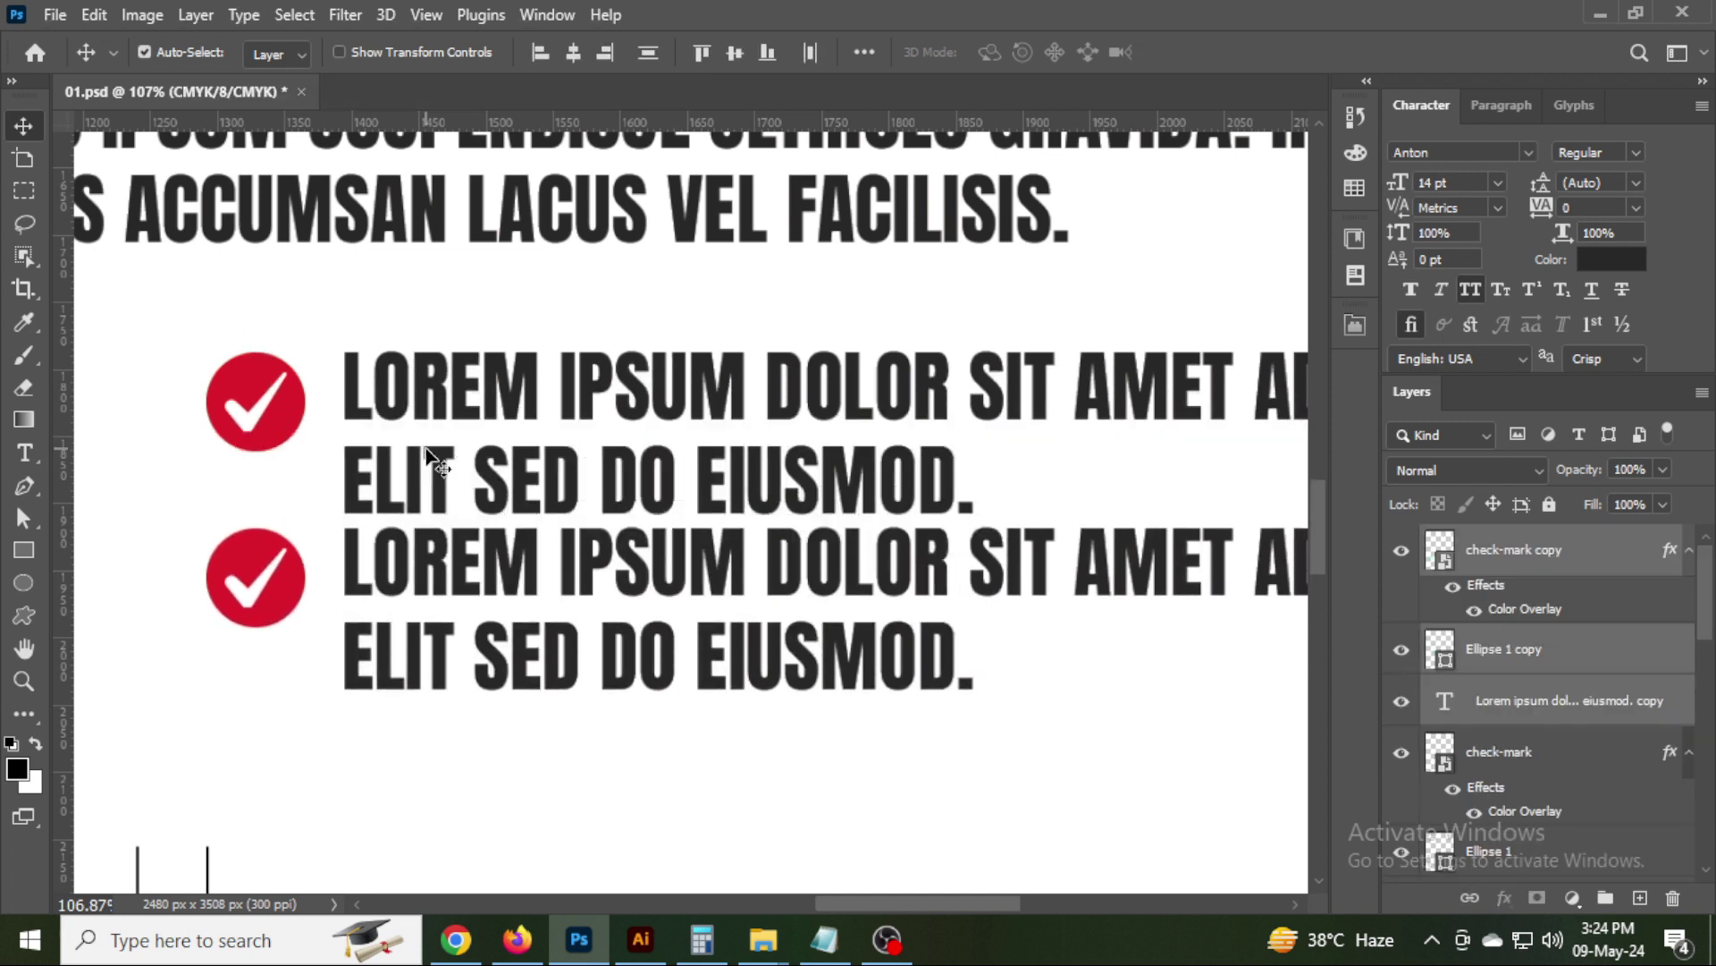
{"action": "key", "text": "shift+Down"}
{"action": "key", "text": "shift+Down"}
{"action": "key", "text": "shift+Down"}
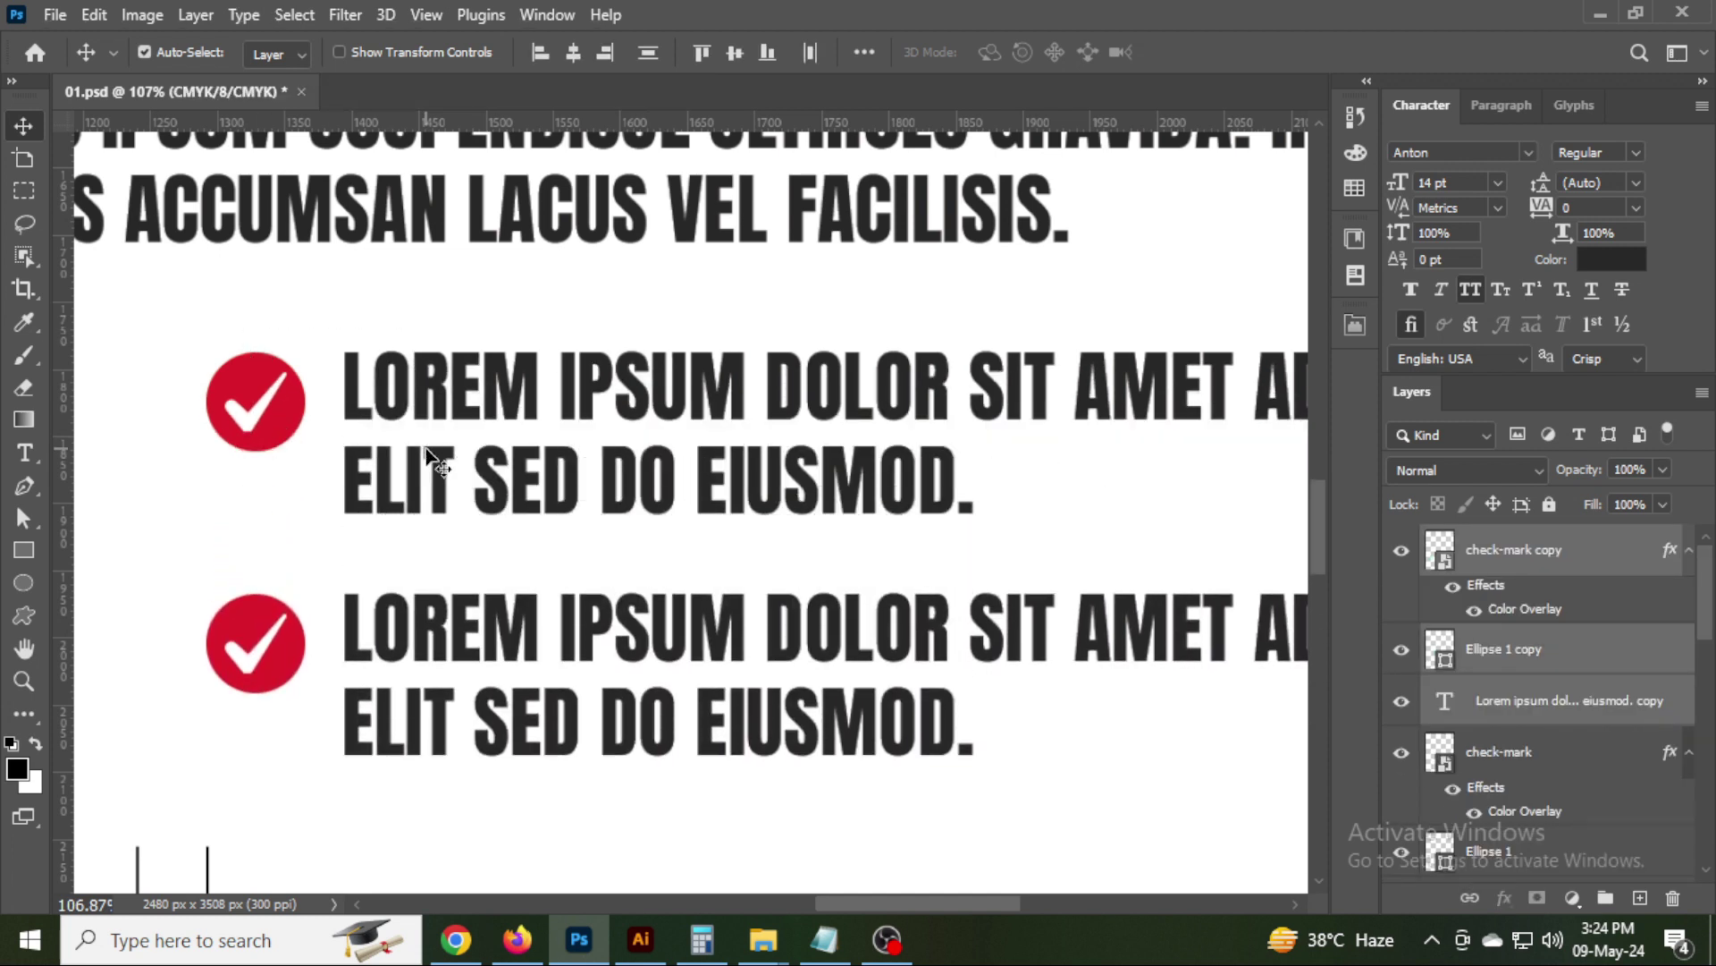
{"action": "key", "text": "ctrl+j"}
{"action": "key", "text": "shift+Down"}
{"action": "key", "text": "shift+Down"}
{"action": "key", "text": "shift+Down"}
{"action": "key", "text": "shift+Down"}
{"action": "key", "text": "shift+Down"}
{"action": "key", "text": "shift+Down"}
{"action": "key", "text": "shift+Down"}
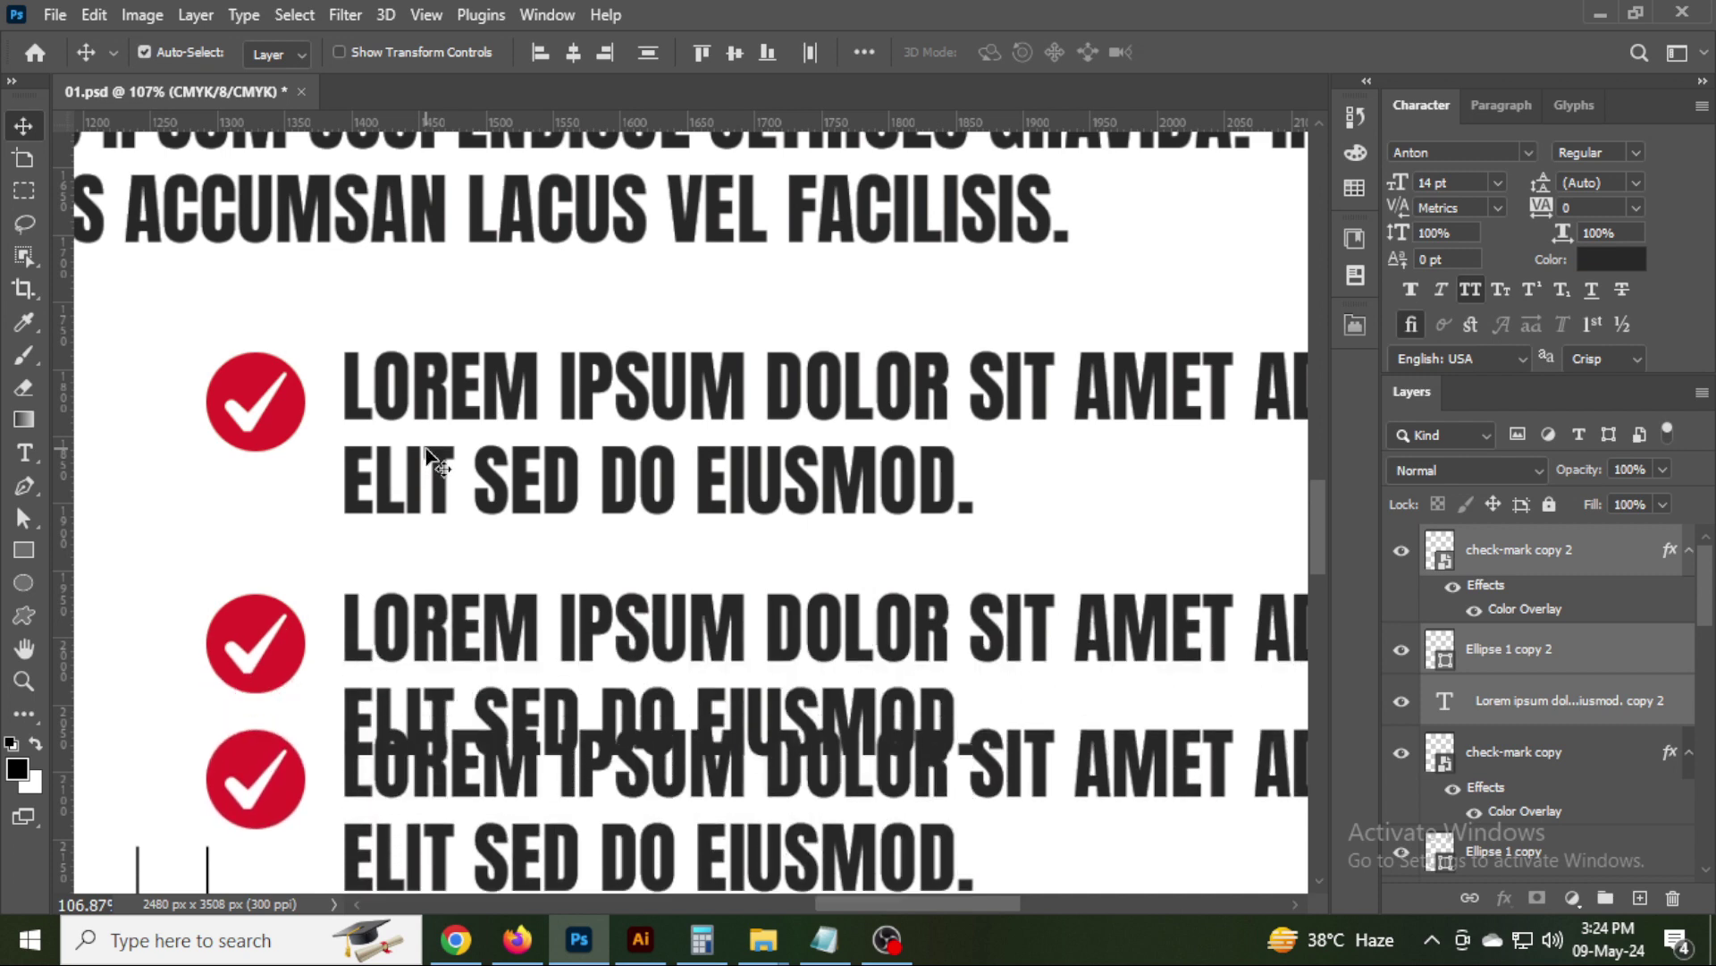
{"action": "key", "text": "shift+Down"}
{"action": "key", "text": "shift+Down"}
{"action": "key", "text": "shift+Down"}
{"action": "key", "text": "shift+Down"}
{"action": "key", "text": "shift+Down"}
{"action": "key", "text": "shift+Down"}
{"action": "key", "text": "shift+Down"}
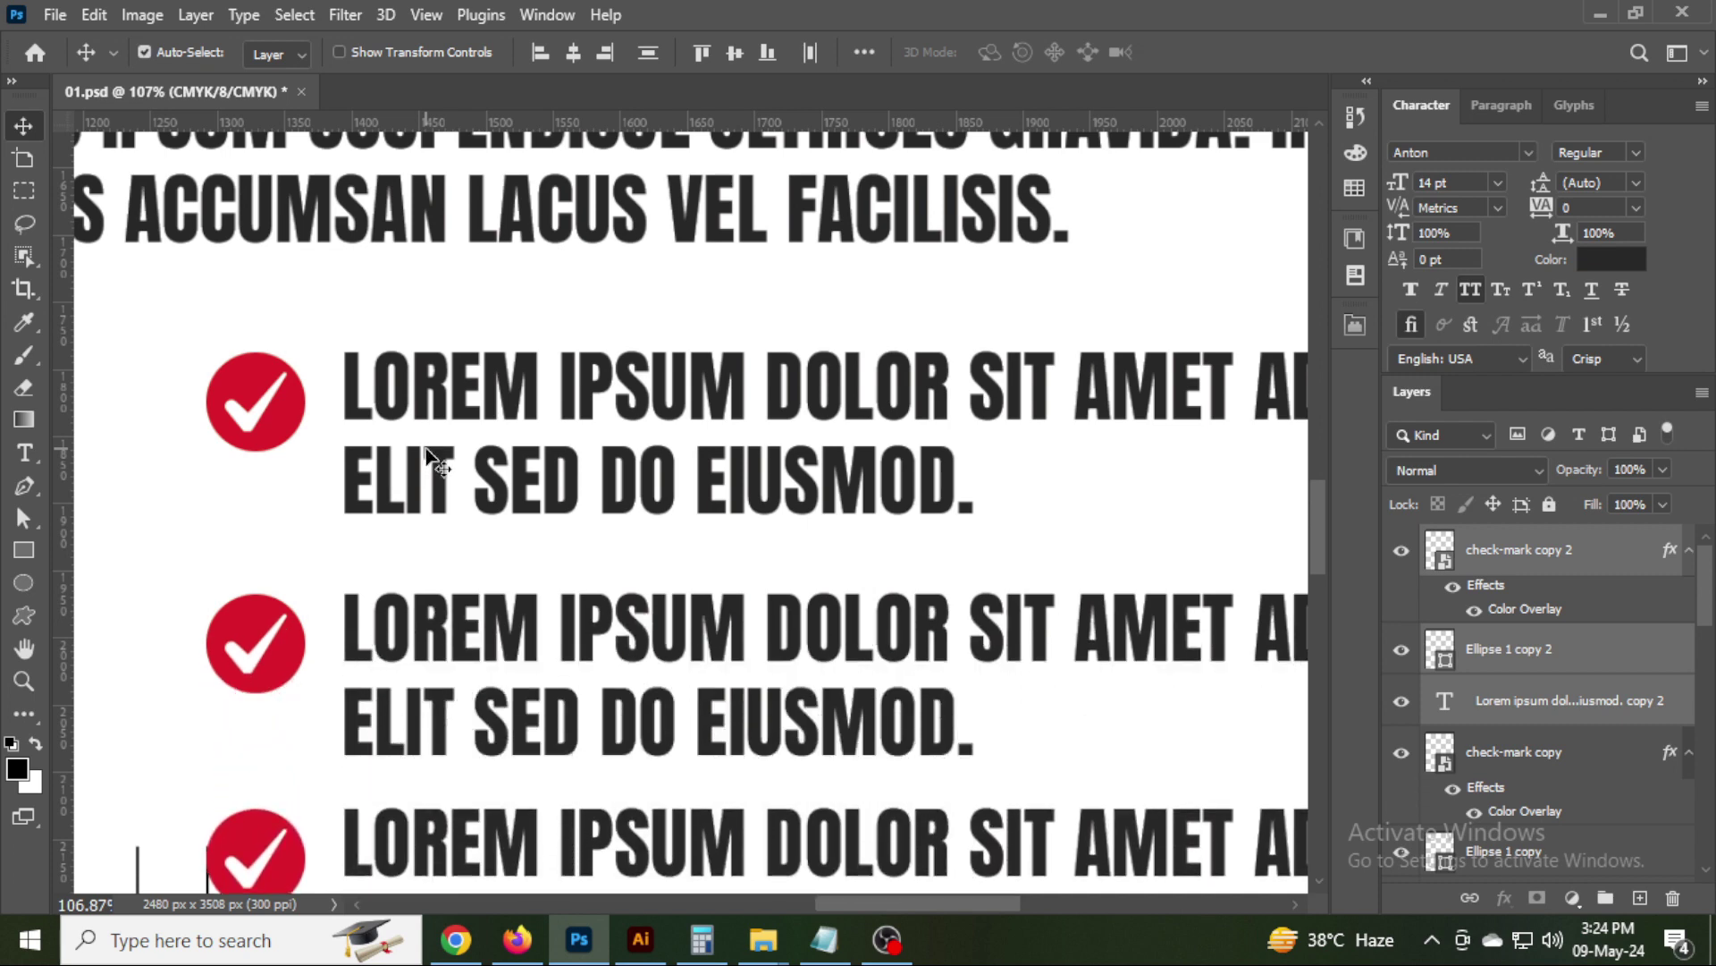
{"action": "key", "text": "shift+Down"}
{"action": "key", "text": "shift+Down"}
{"action": "key", "text": "shift+Down"}
Nudge the black and green checkerboard squares slightly left.
{"action": "scroll", "coordinate": [430, 795], "scroll_direction": "down", "scroll_amount": 5}
{"action": "left_click", "coordinate": [329, 795]}
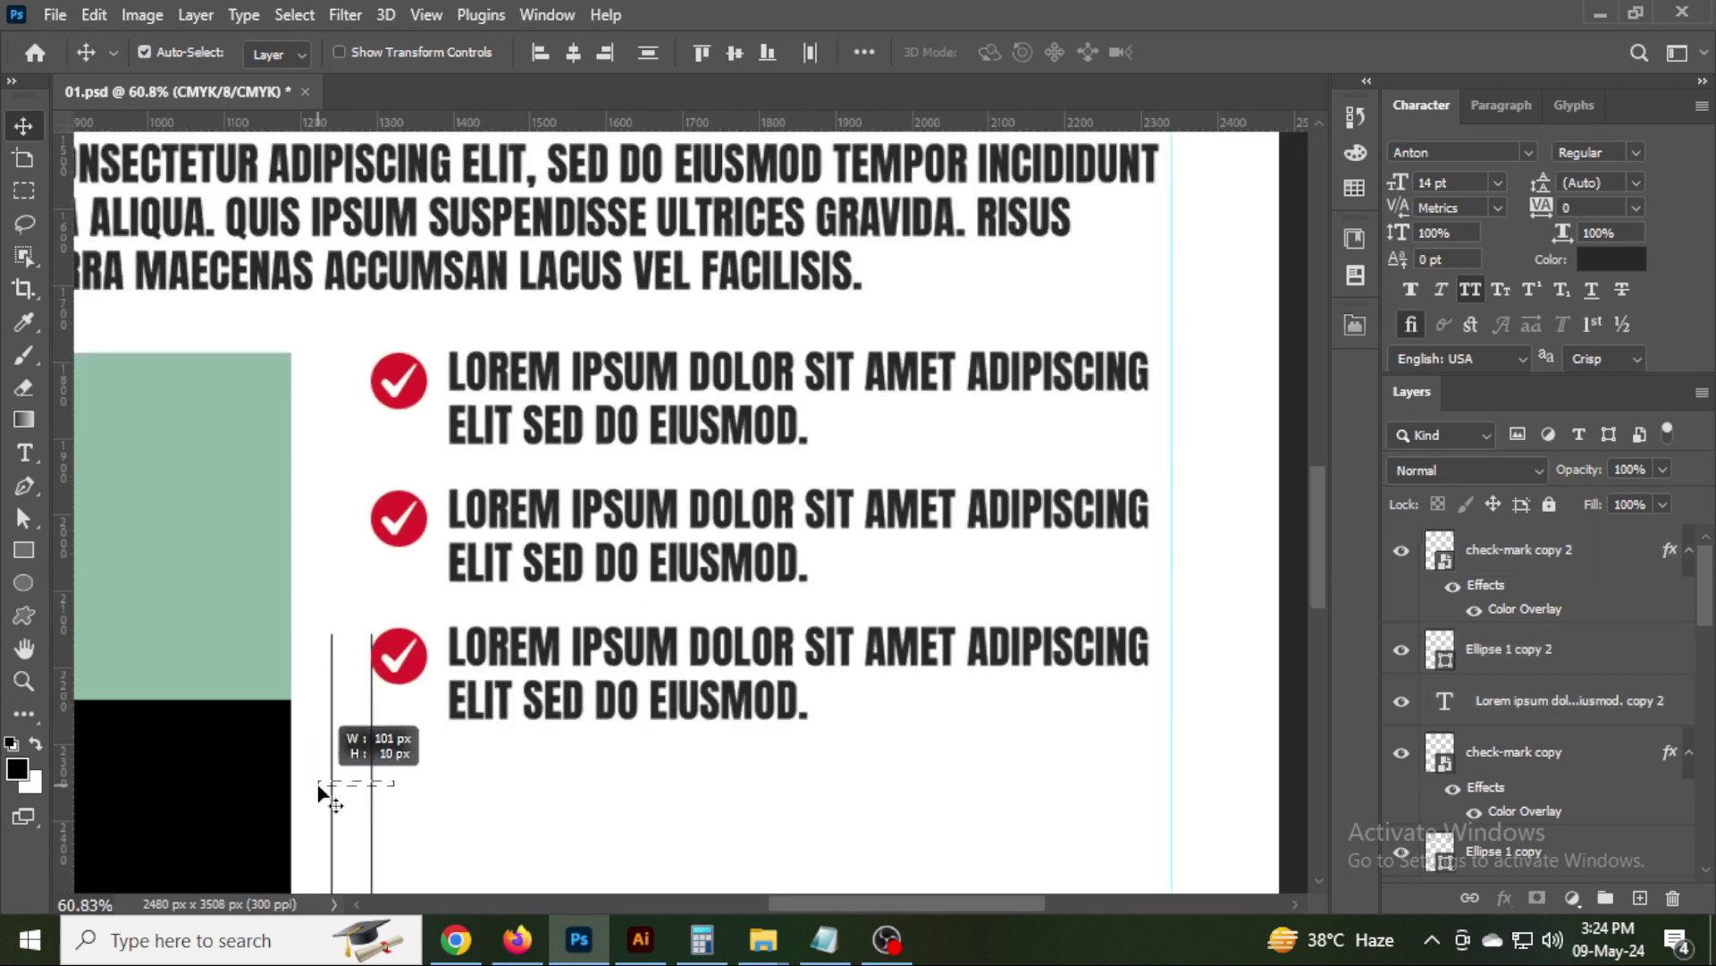
{"action": "scroll", "coordinate": [330, 795], "scroll_direction": "down", "scroll_amount": 2}
{"action": "left_click", "coordinate": [251, 616]}
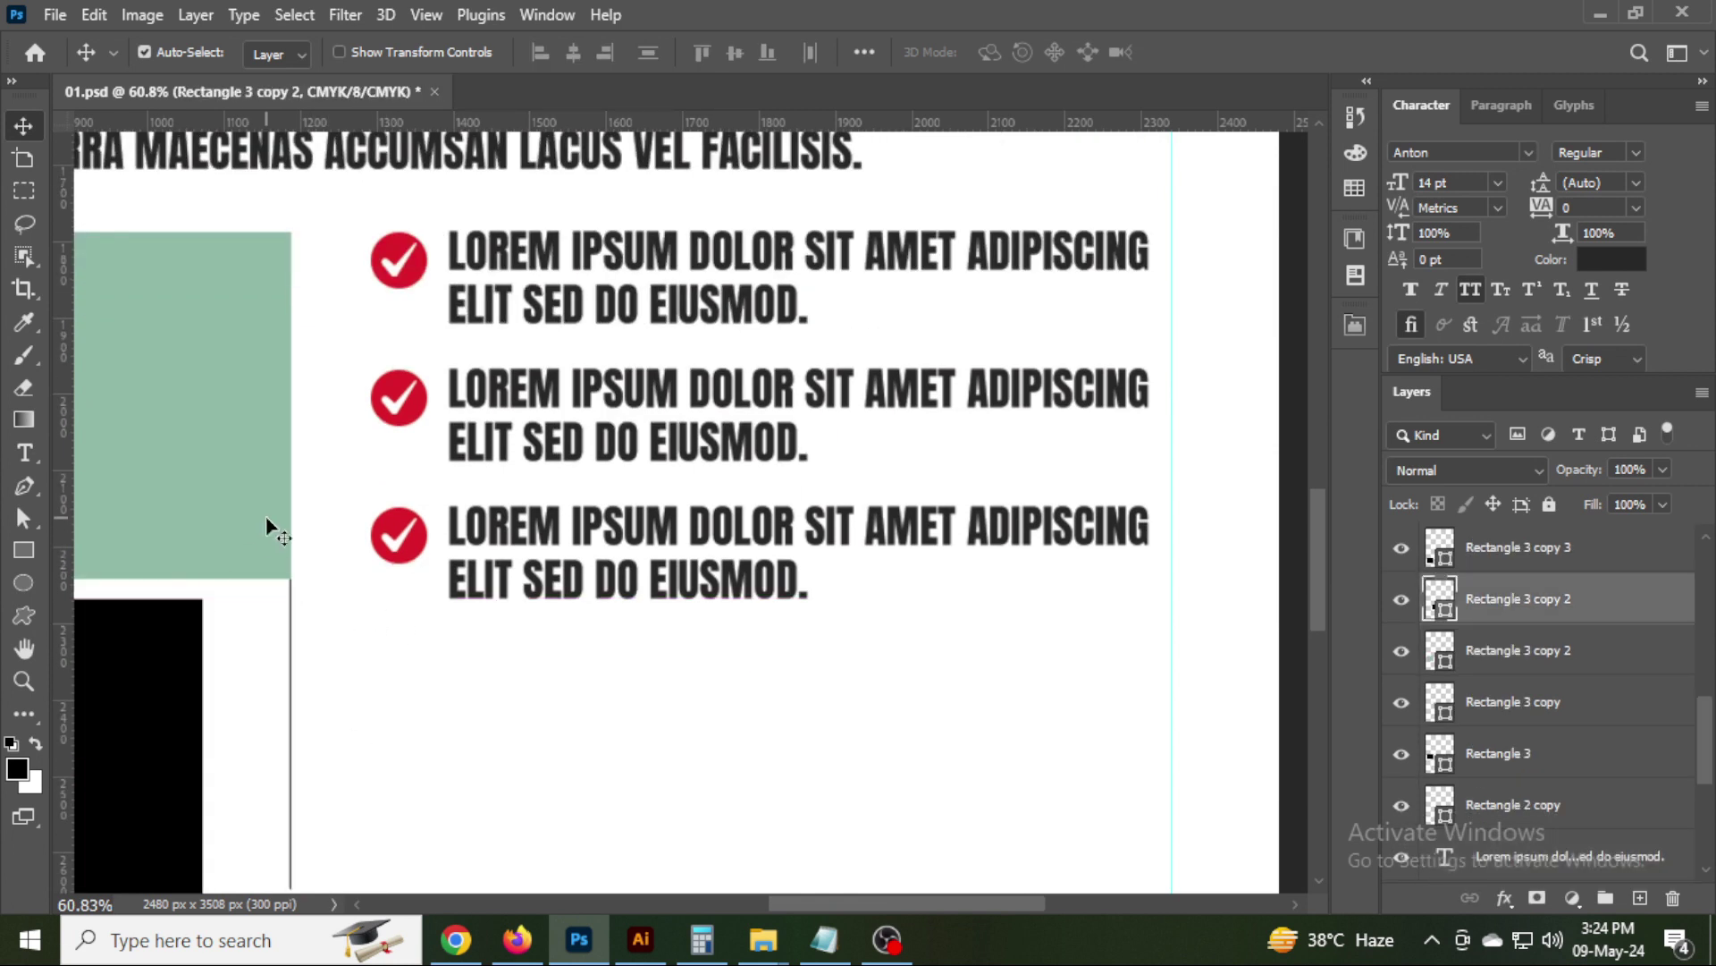
{"action": "left_click", "coordinate": [246, 517], "text": "shift"}
{"action": "key", "text": "shift+Left"}
{"action": "key", "text": "shift+Left"}
{"action": "key", "text": "shift+Left"}
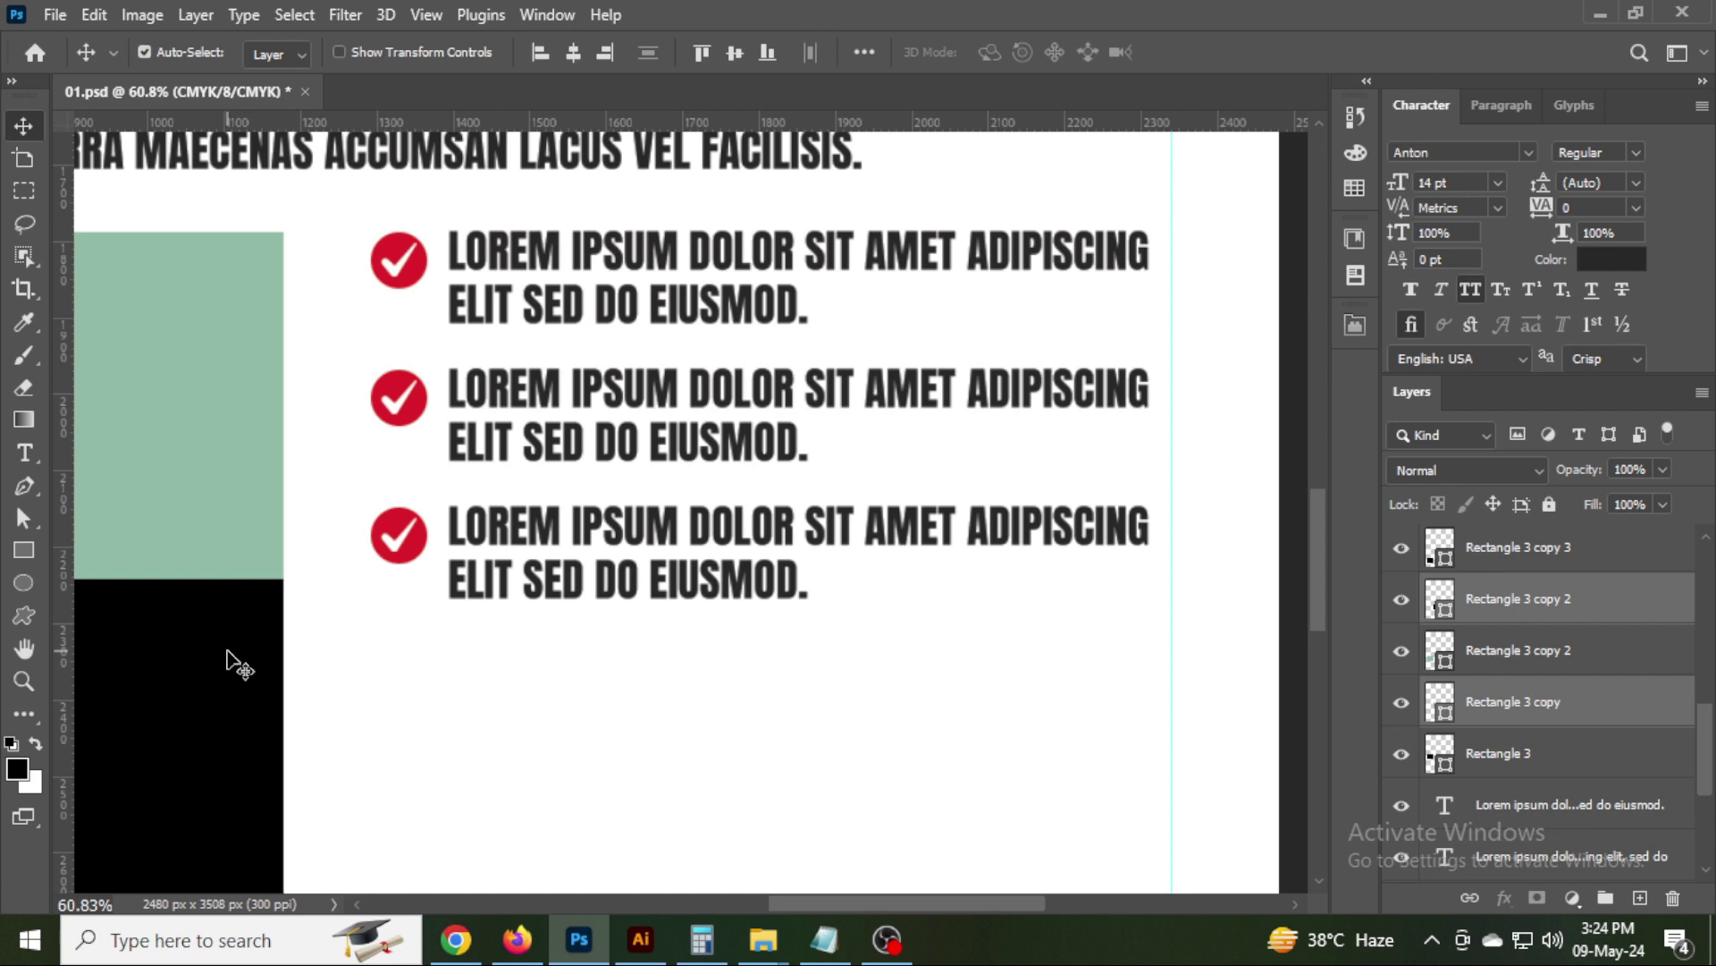
{"action": "key", "text": "ctrl+minus"}
{"action": "key", "text": "ctrl+minus"}
{"action": "key", "text": "ctrl+minus"}
{"action": "left_click", "coordinate": [874, 693]}
Save the flyer and place a Poppins Regular copy of the intro paragraph below the bullets.
{"action": "key", "text": "ctrl+s"}
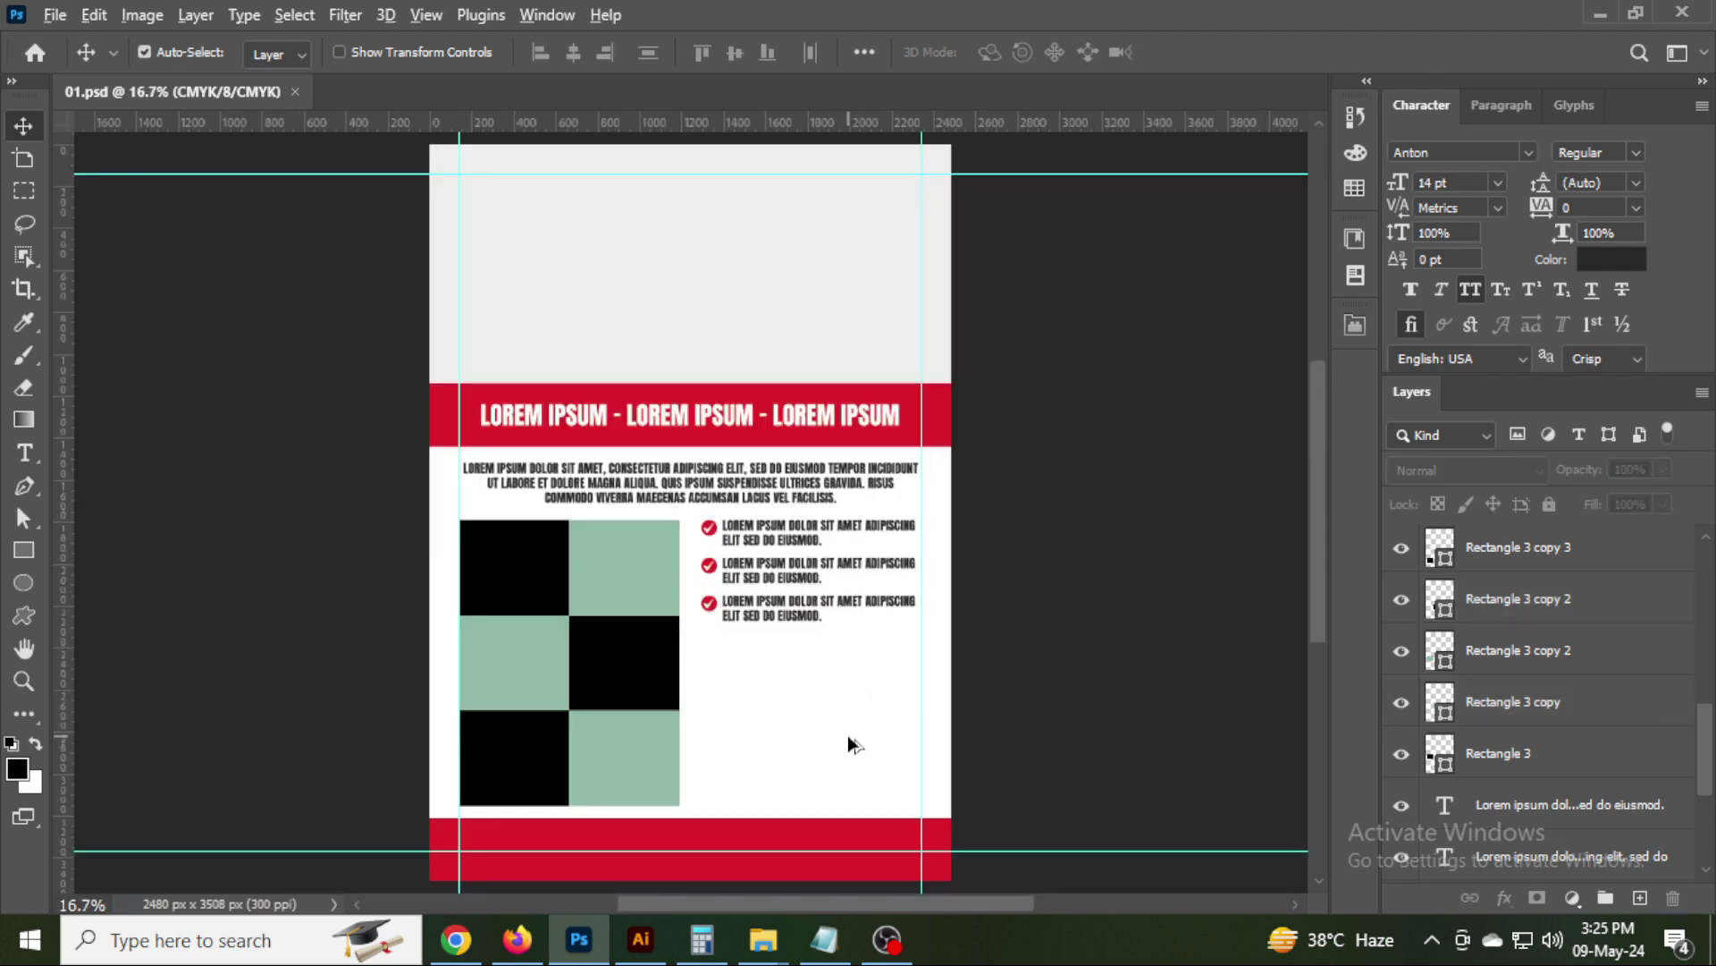
{"action": "scroll", "coordinate": [847, 735], "scroll_direction": "up", "scroll_amount": 3}
{"action": "left_click_drag", "start_coordinate": [611, 246], "coordinate": [1089, 741]}
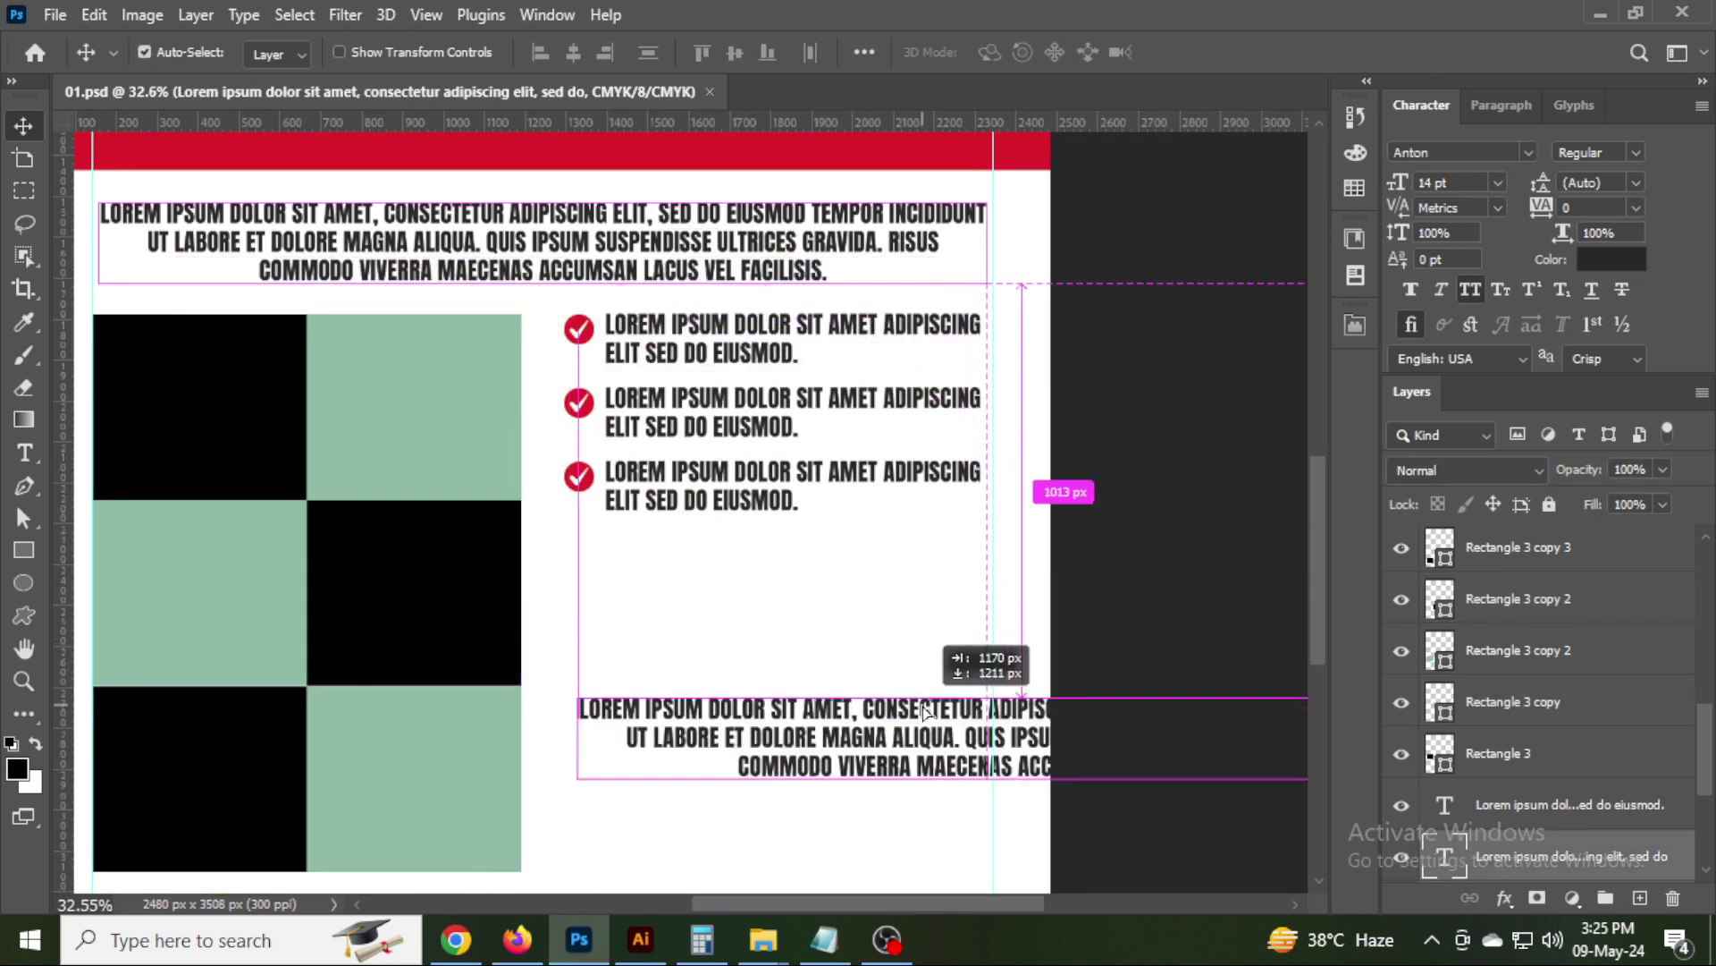
{"action": "type", "text": "pop"}
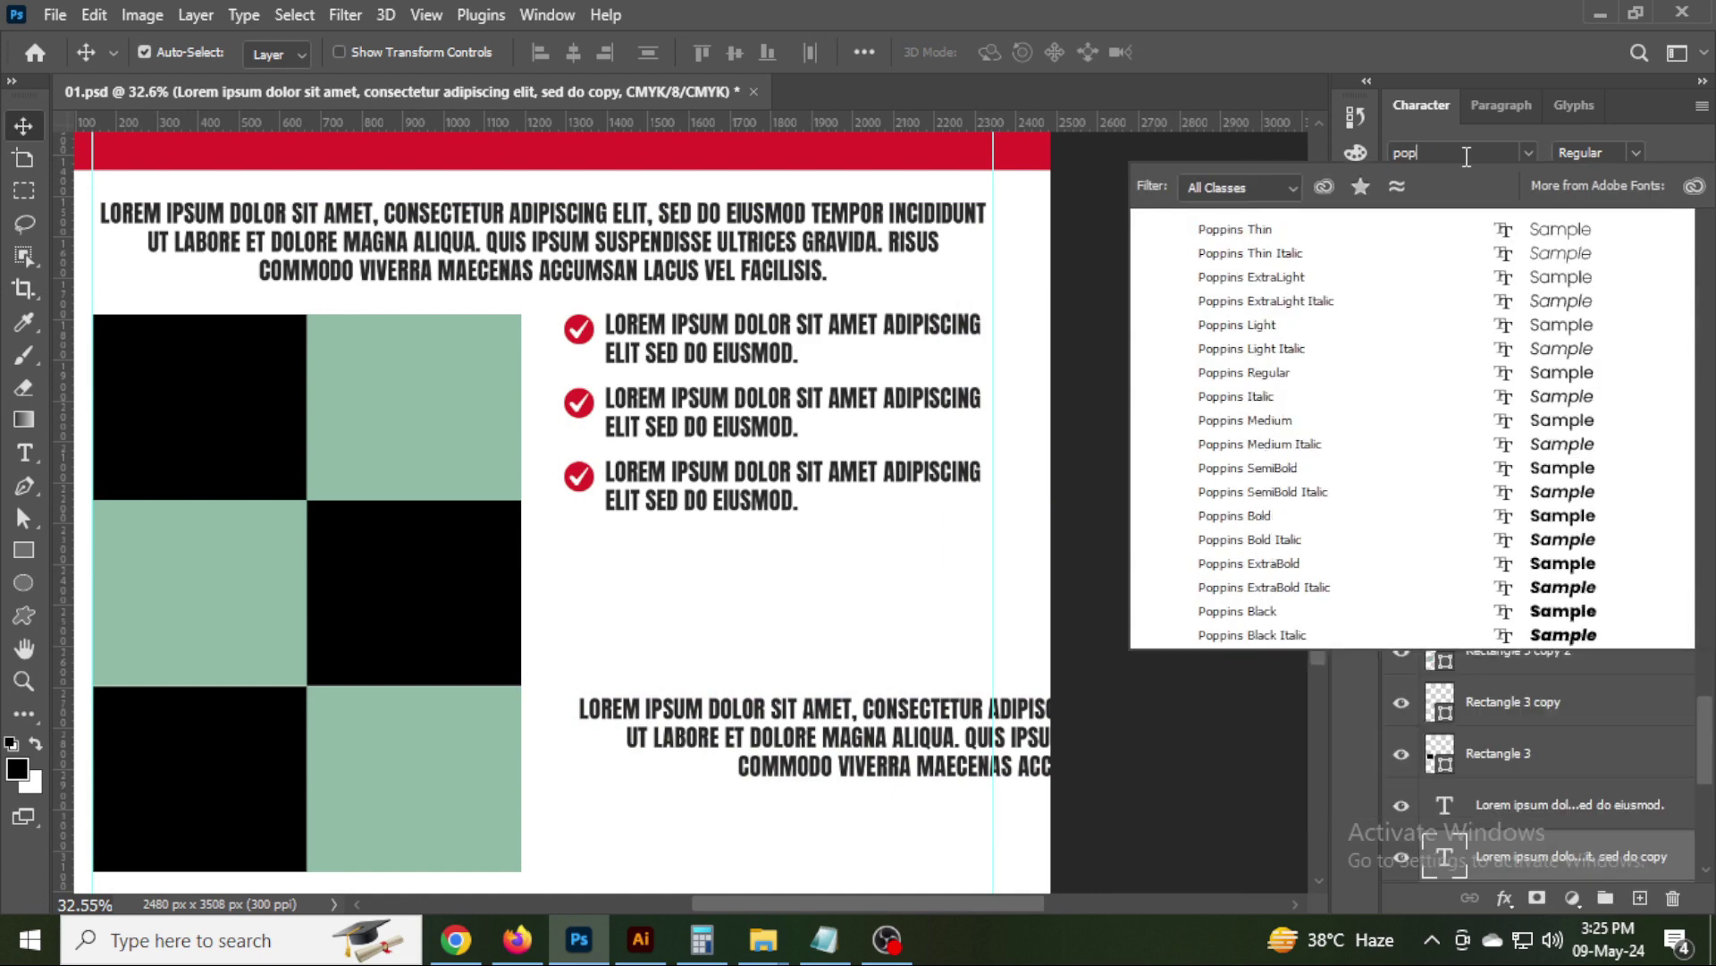
{"action": "key", "text": "Return"}
{"action": "left_click", "coordinate": [1636, 152]}
{"action": "left_click", "coordinate": [1549, 297]}
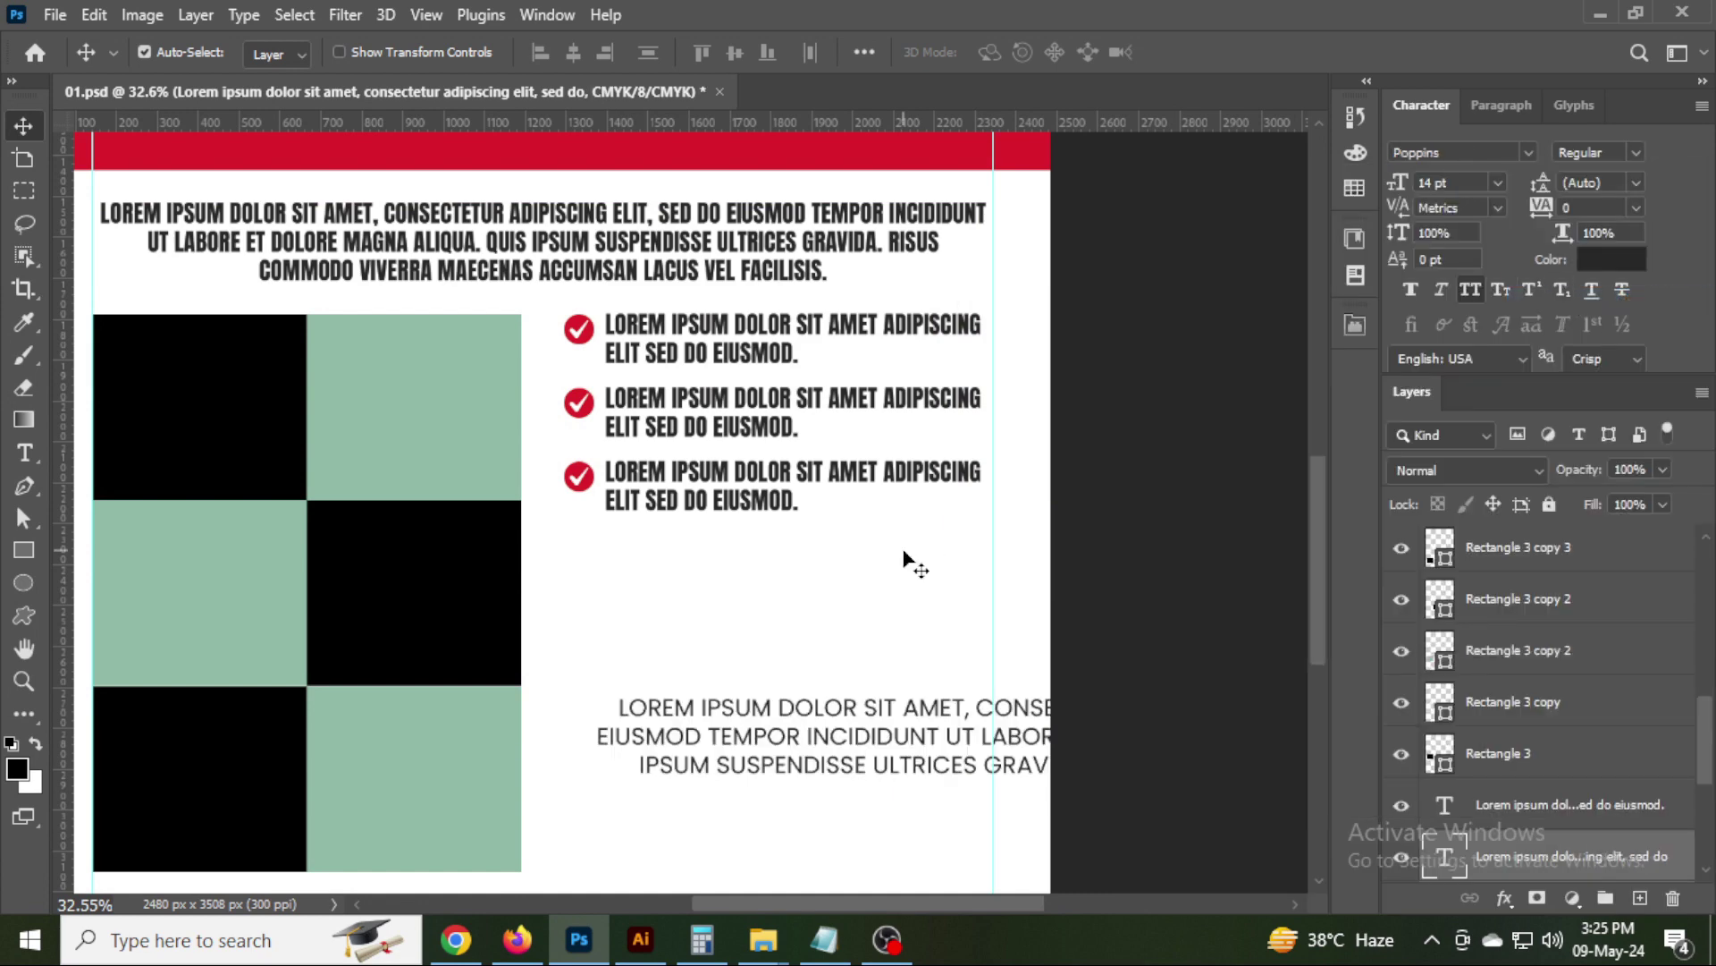
{"action": "scroll", "coordinate": [907, 561], "scroll_direction": "down", "scroll_amount": 2}
{"action": "scroll", "coordinate": [858, 565], "scroll_direction": "down", "scroll_amount": 1}
Left-align the lower paragraph and narrow its text box to the column guide.
{"action": "double_click", "coordinate": [815, 569]}
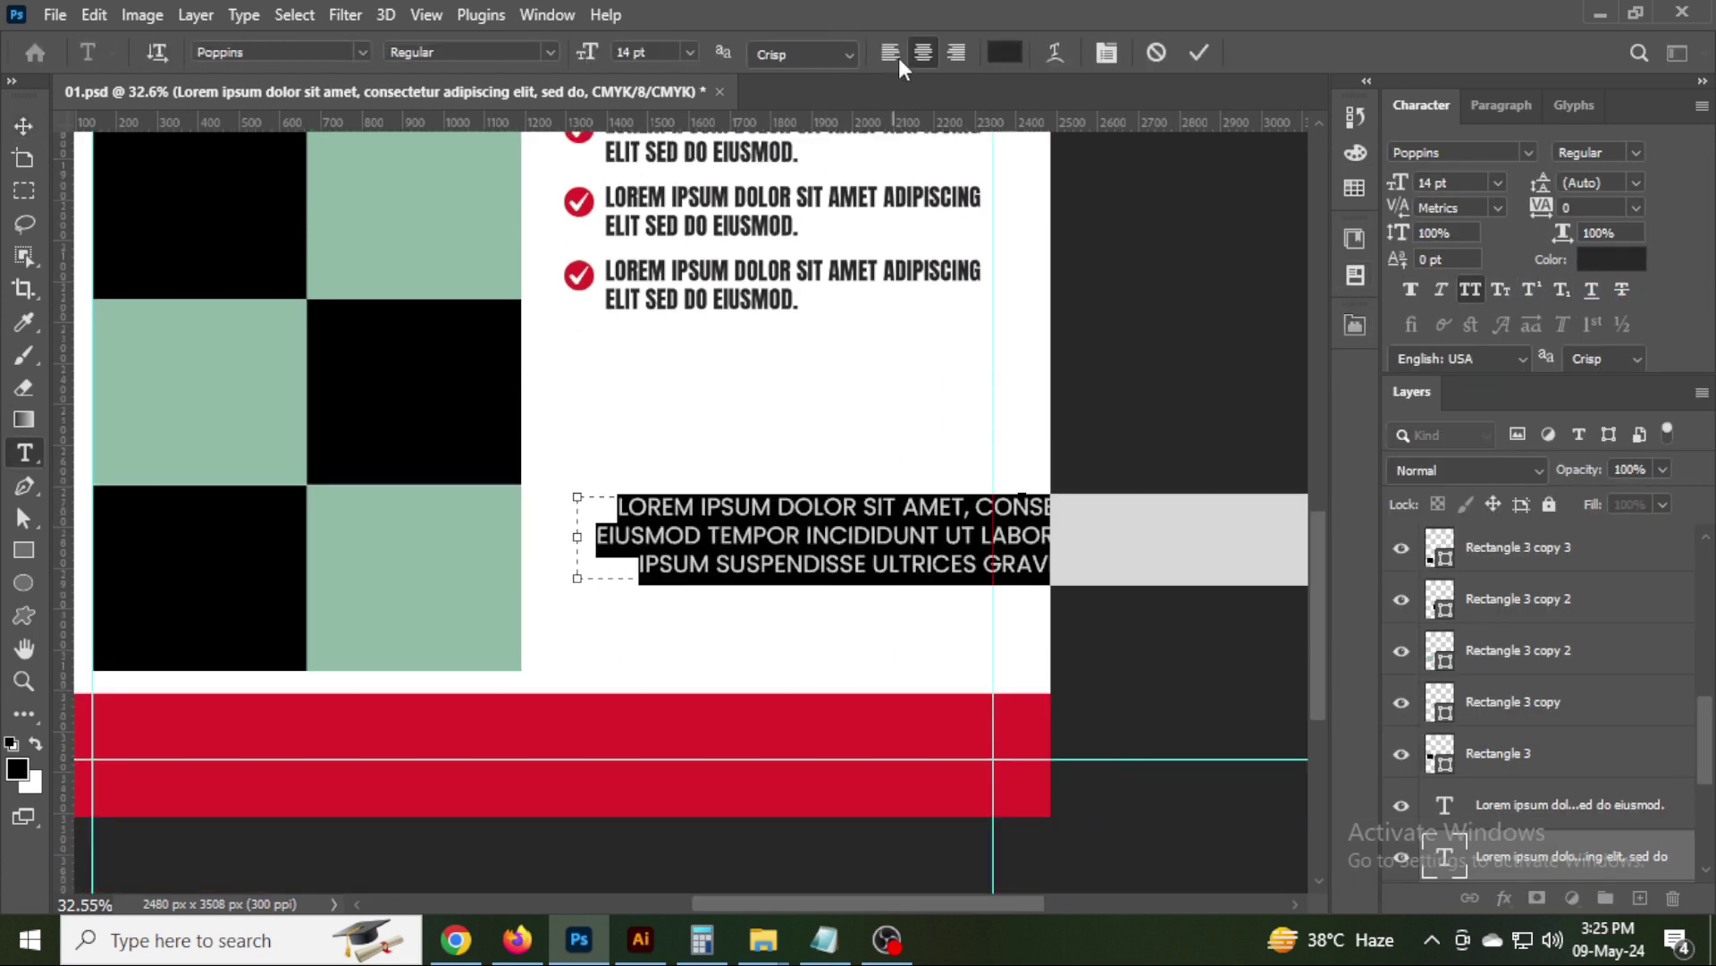
{"action": "left_click", "coordinate": [894, 55]}
{"action": "left_click", "coordinate": [823, 459]}
{"action": "scroll", "coordinate": [824, 465], "scroll_direction": "down", "scroll_amount": 1}
{"action": "double_click", "coordinate": [858, 507]}
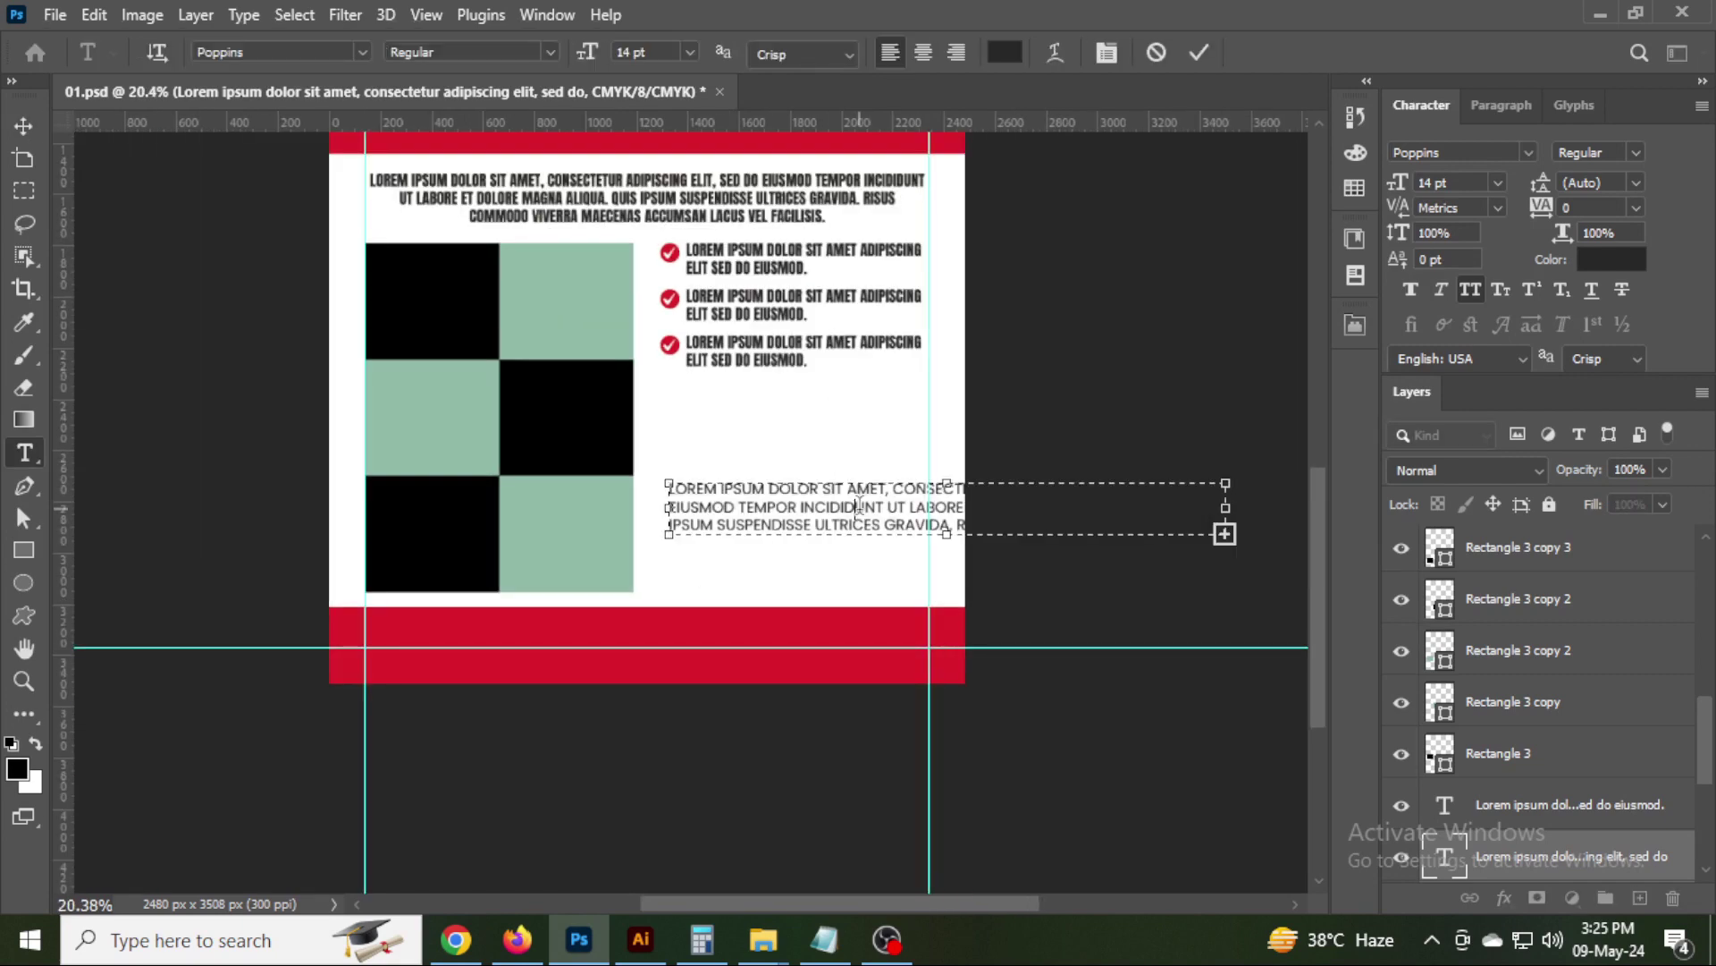
{"action": "left_click_drag", "start_coordinate": [950, 483], "coordinate": [950, 417]}
{"action": "left_click_drag", "start_coordinate": [1225, 476], "coordinate": [930, 477]}
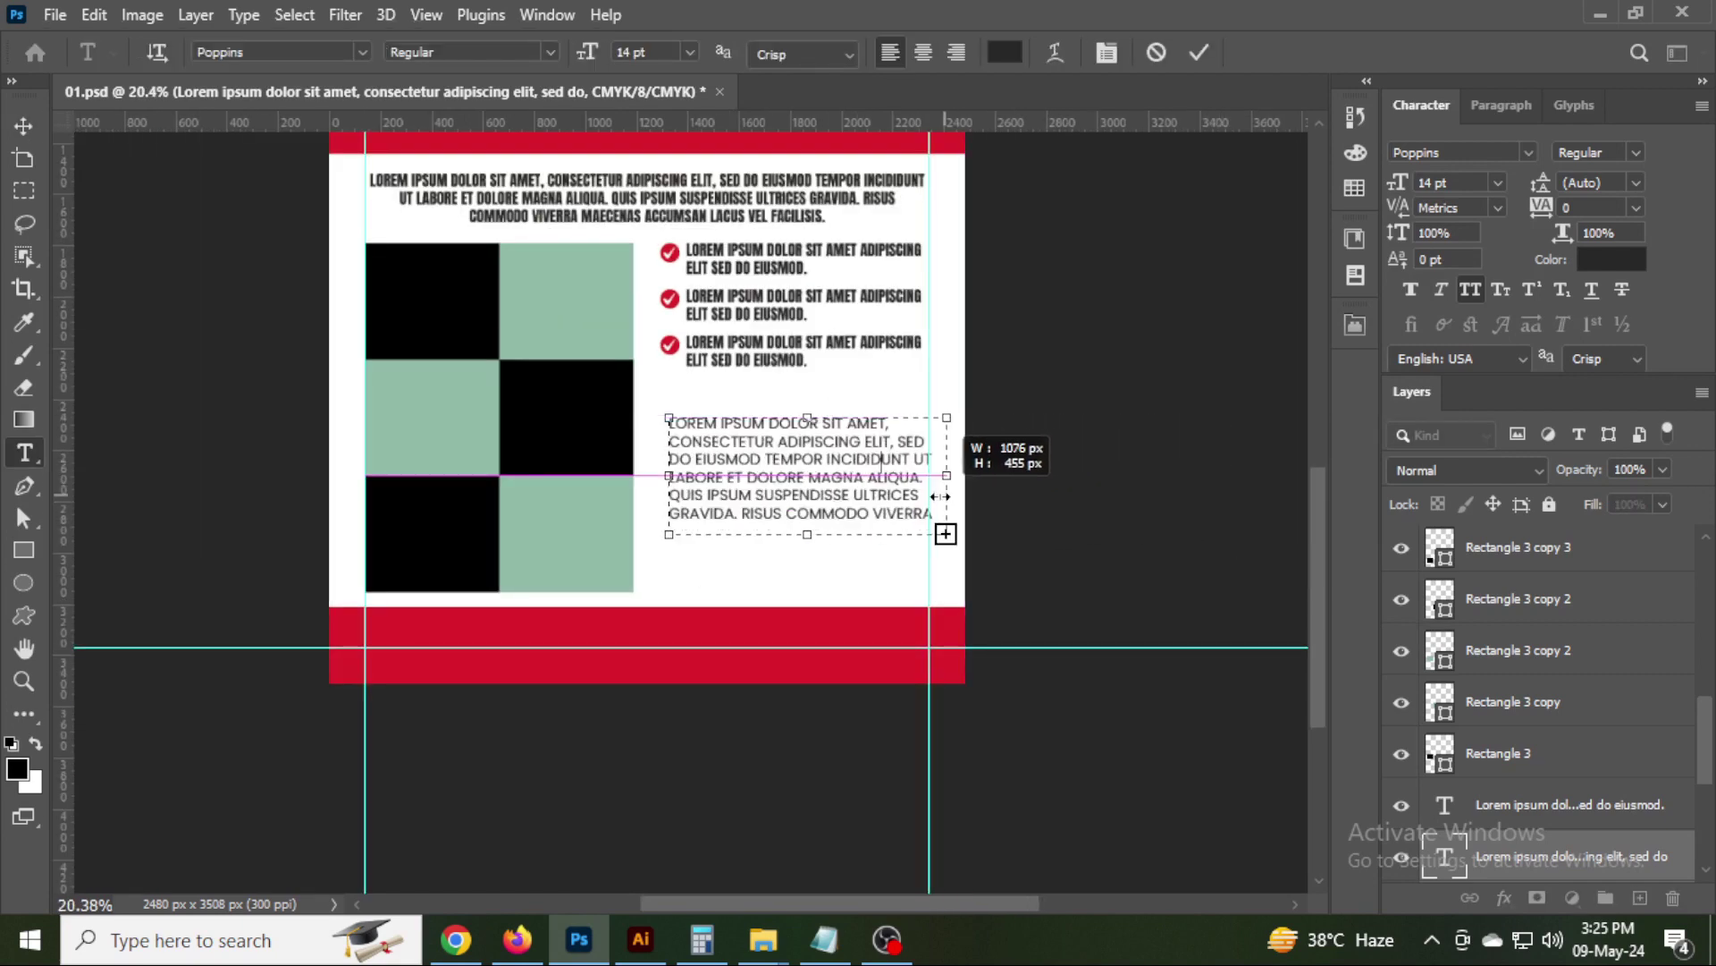
{"action": "key", "text": "ctrl+Return"}
Shift the lower paragraph slightly left and up.
{"action": "key", "text": "v"}
{"action": "scroll", "coordinate": [805, 447], "scroll_direction": "up", "scroll_amount": 2}
{"action": "scroll", "coordinate": [769, 421], "scroll_direction": "up", "scroll_amount": 2}
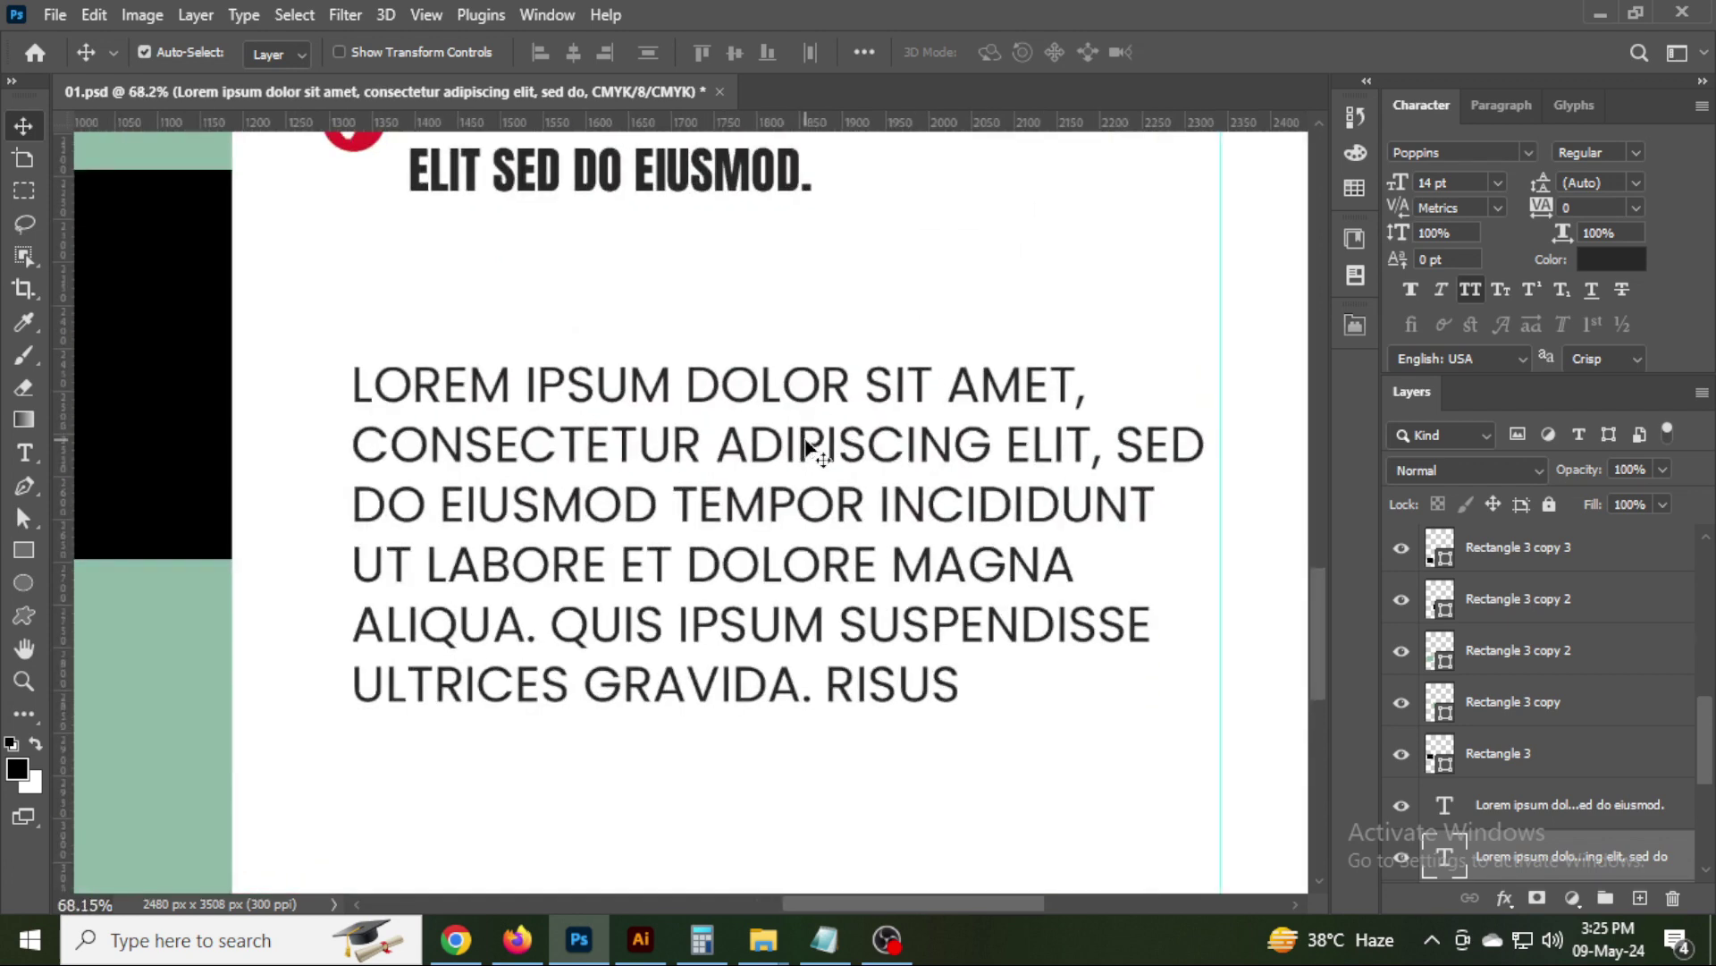
{"action": "scroll", "coordinate": [758, 409], "scroll_direction": "down", "scroll_amount": 1}
{"action": "scroll", "coordinate": [476, 434], "scroll_direction": "up", "scroll_amount": 2}
{"action": "scroll", "coordinate": [492, 554], "scroll_direction": "up", "scroll_amount": 2}
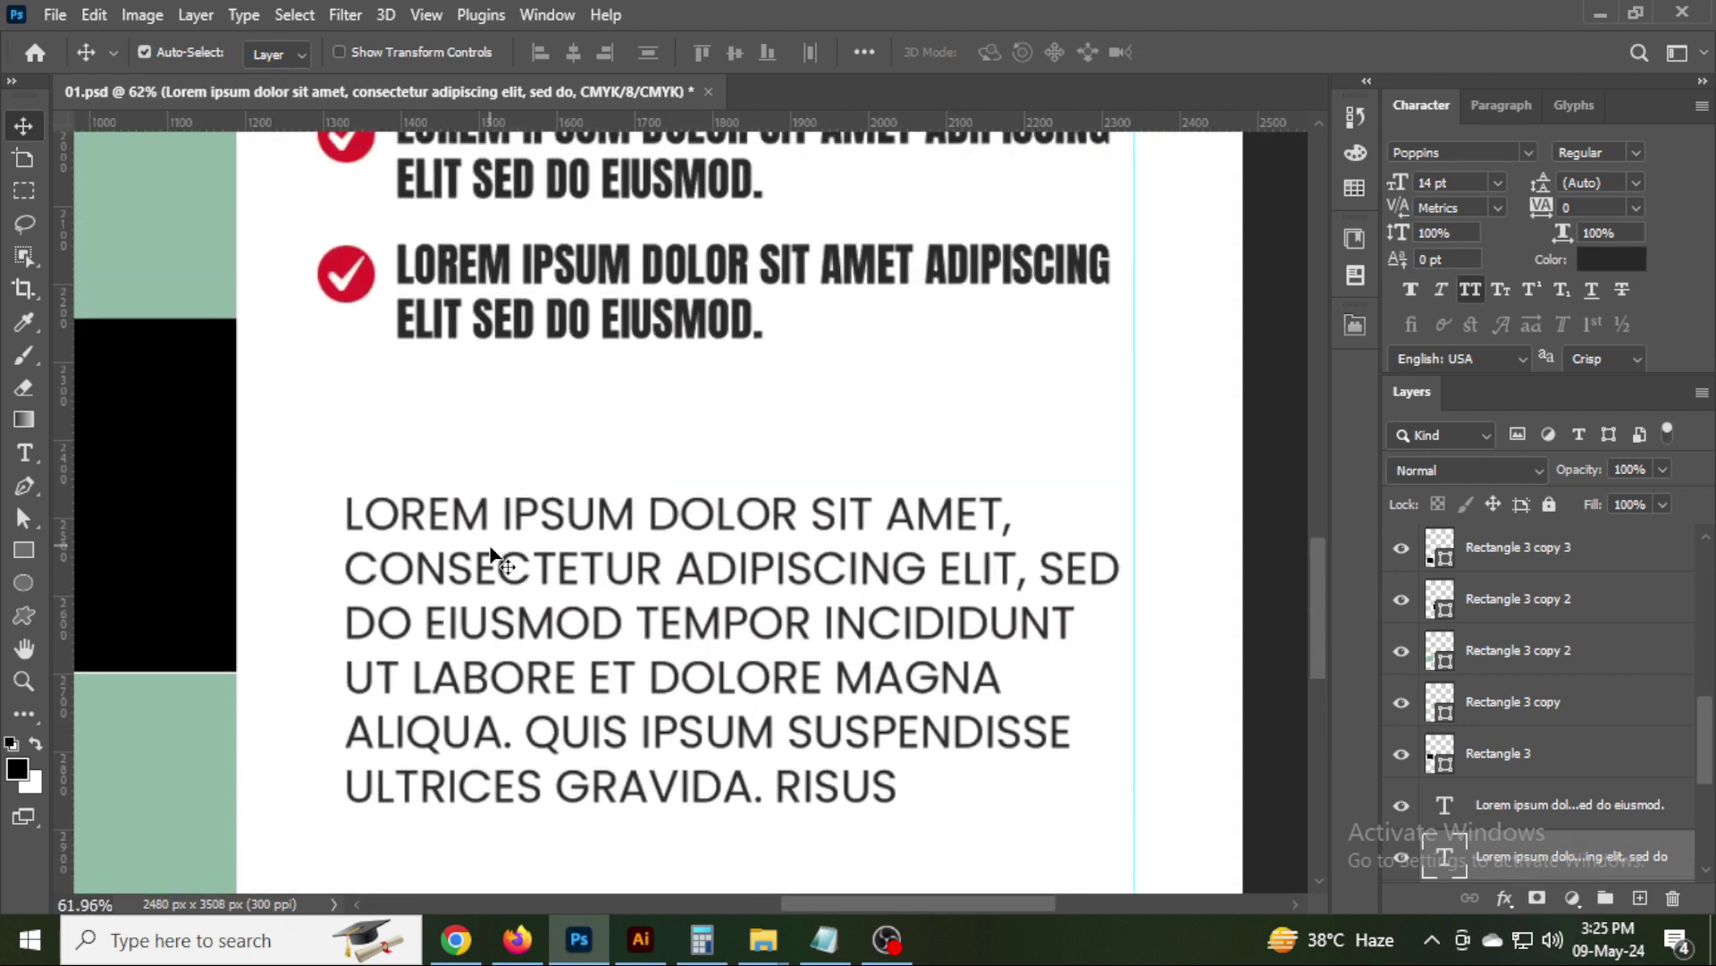
{"action": "left_click_drag", "start_coordinate": [490, 552], "coordinate": [464, 541]}
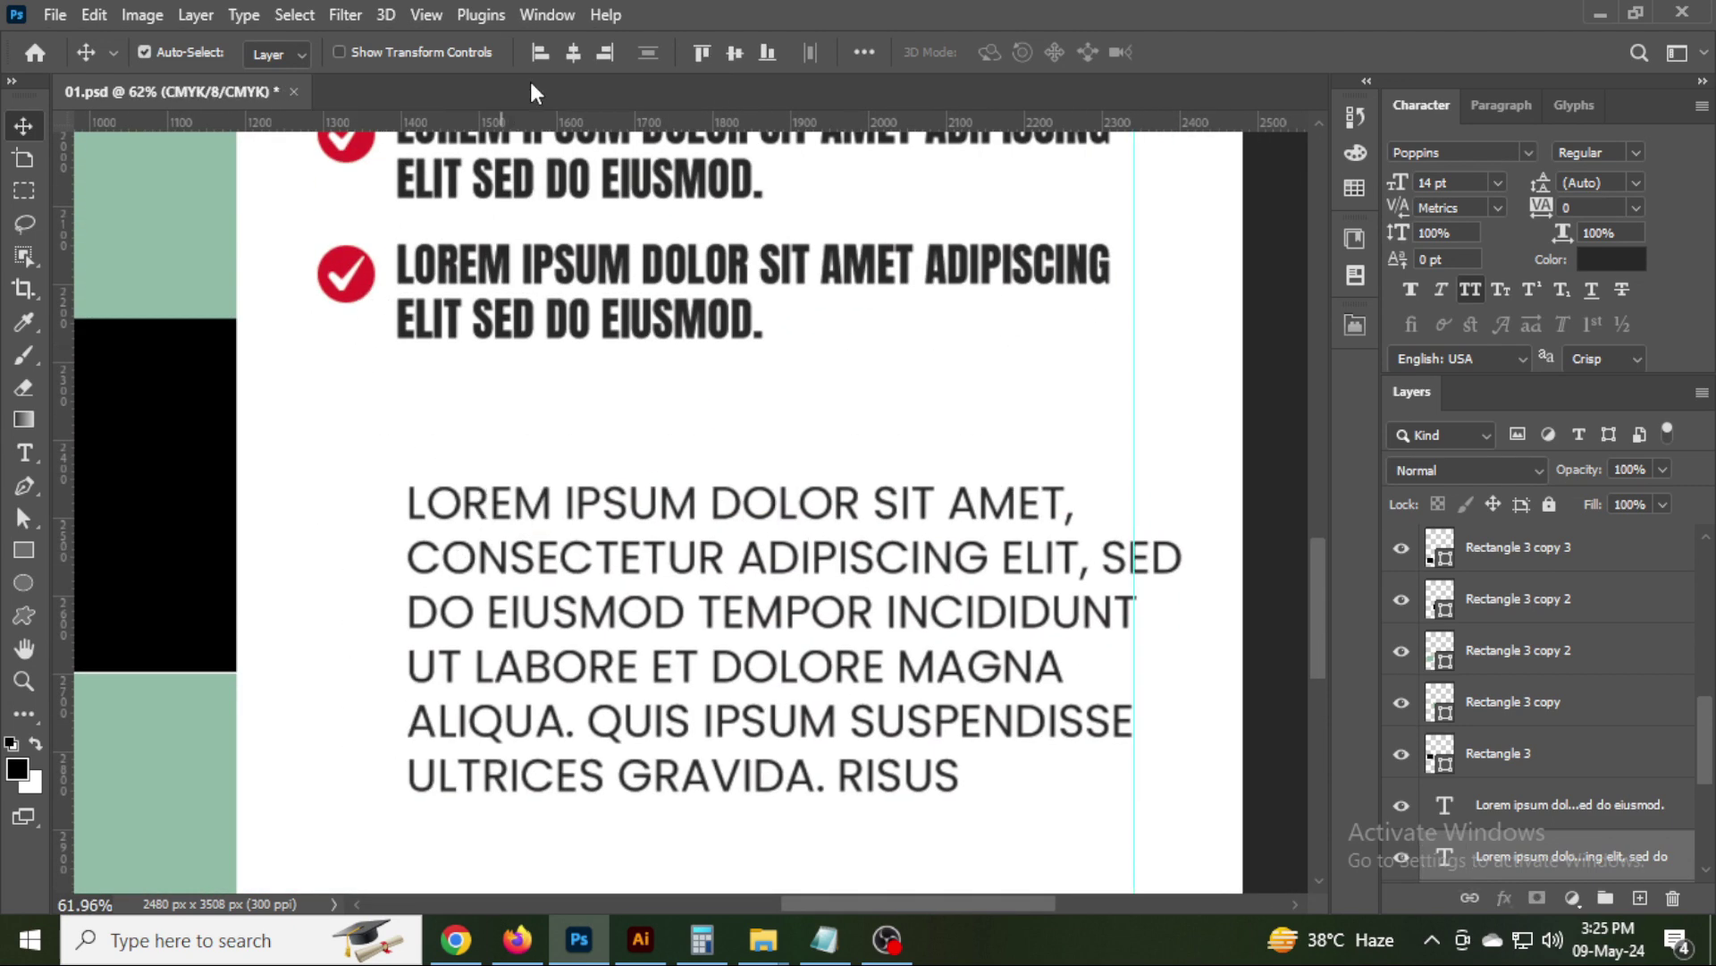
Delete CONSECTETUR and ADIPISCING ELIT, from the Poppins paragraph and widen its box slightly.
{"action": "double_click", "coordinate": [555, 582]}
{"action": "left_click", "coordinate": [981, 511]}
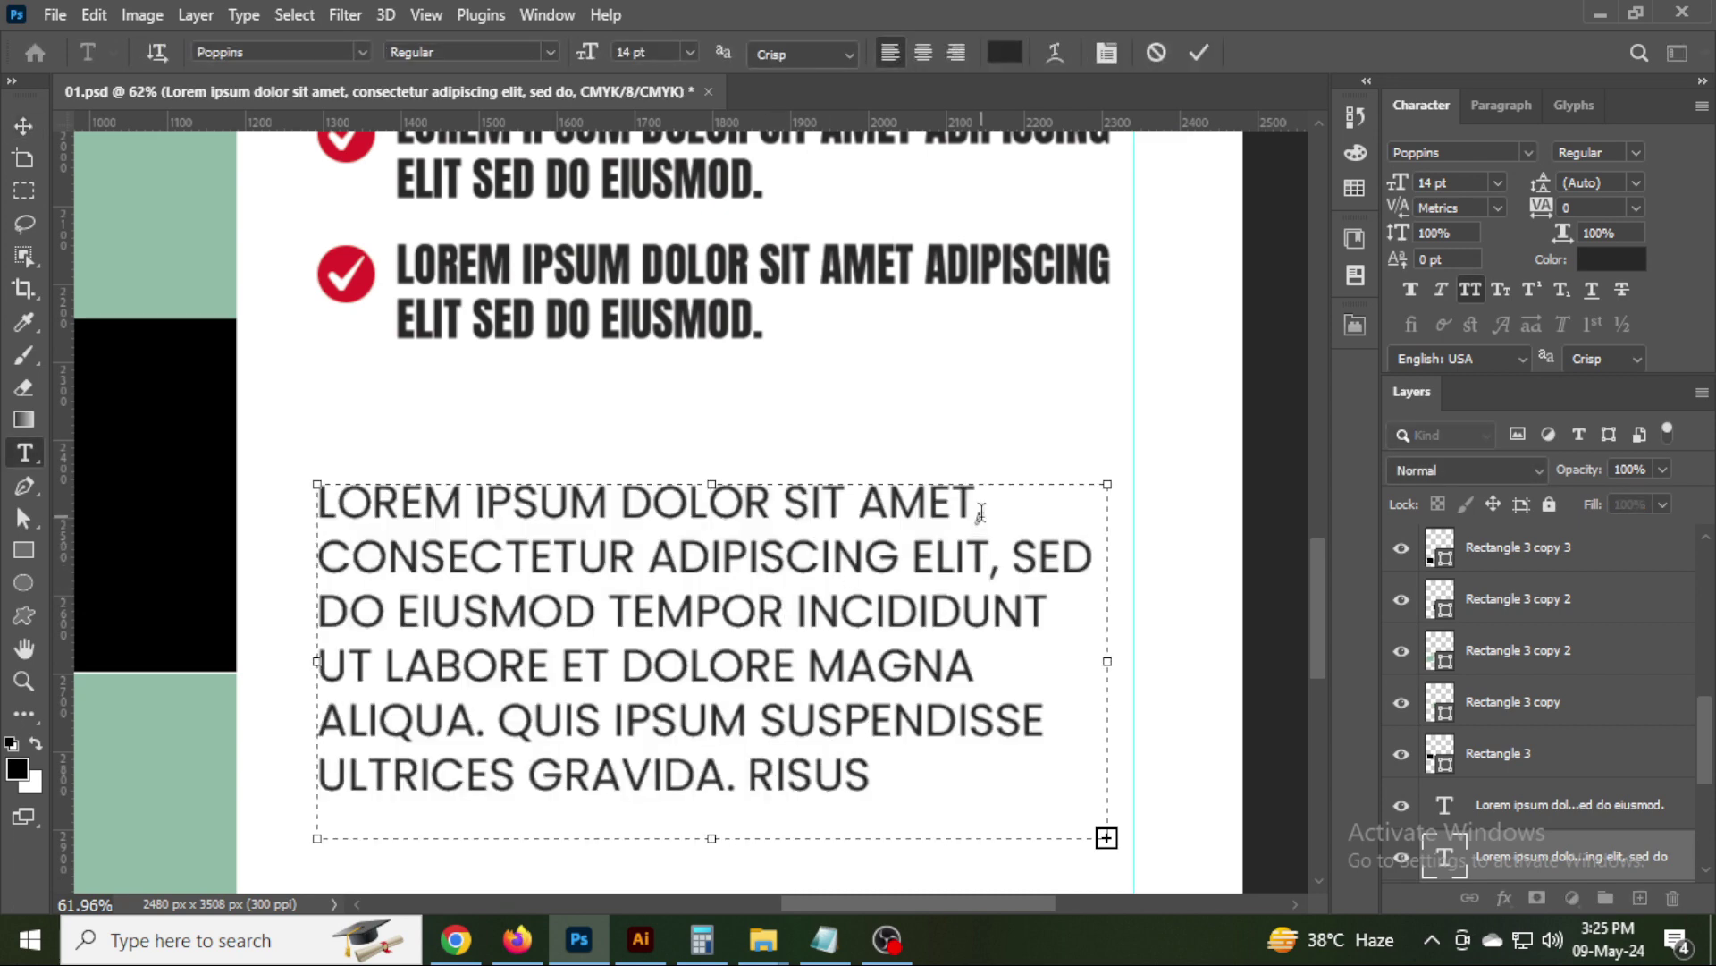
{"action": "left_click_drag", "start_coordinate": [648, 554], "coordinate": [214, 572]}
{"action": "key", "text": "BackSpace"}
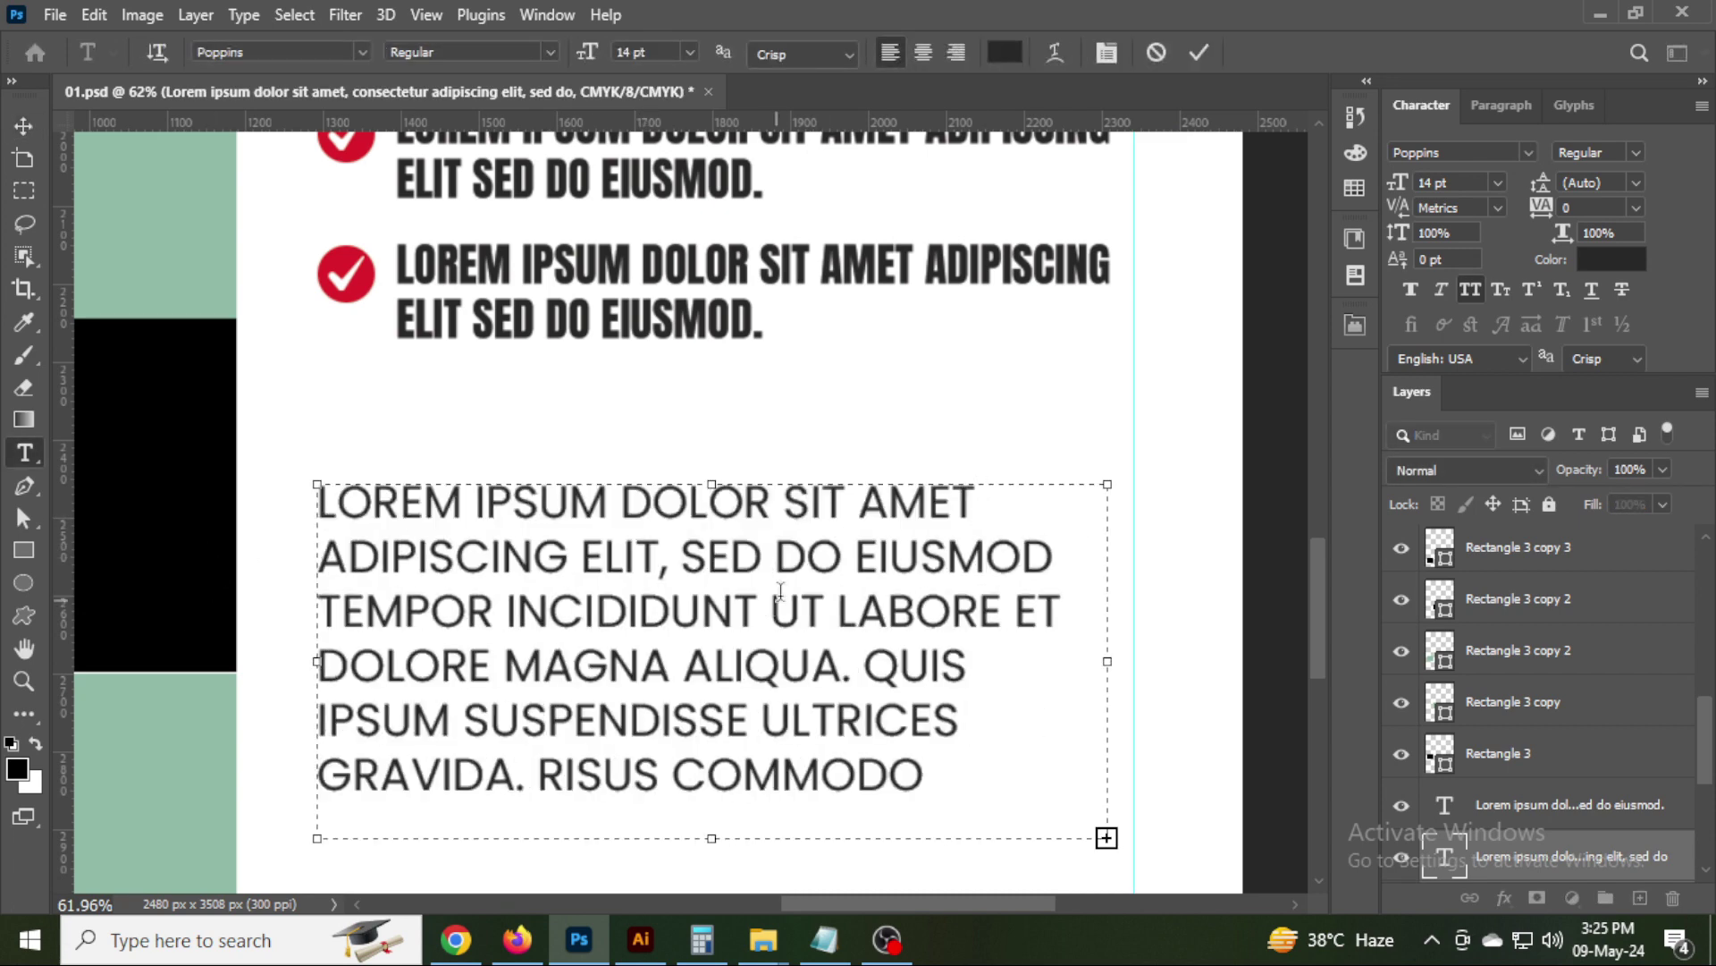
{"action": "left_click_drag", "start_coordinate": [675, 565], "coordinate": [32, 565]}
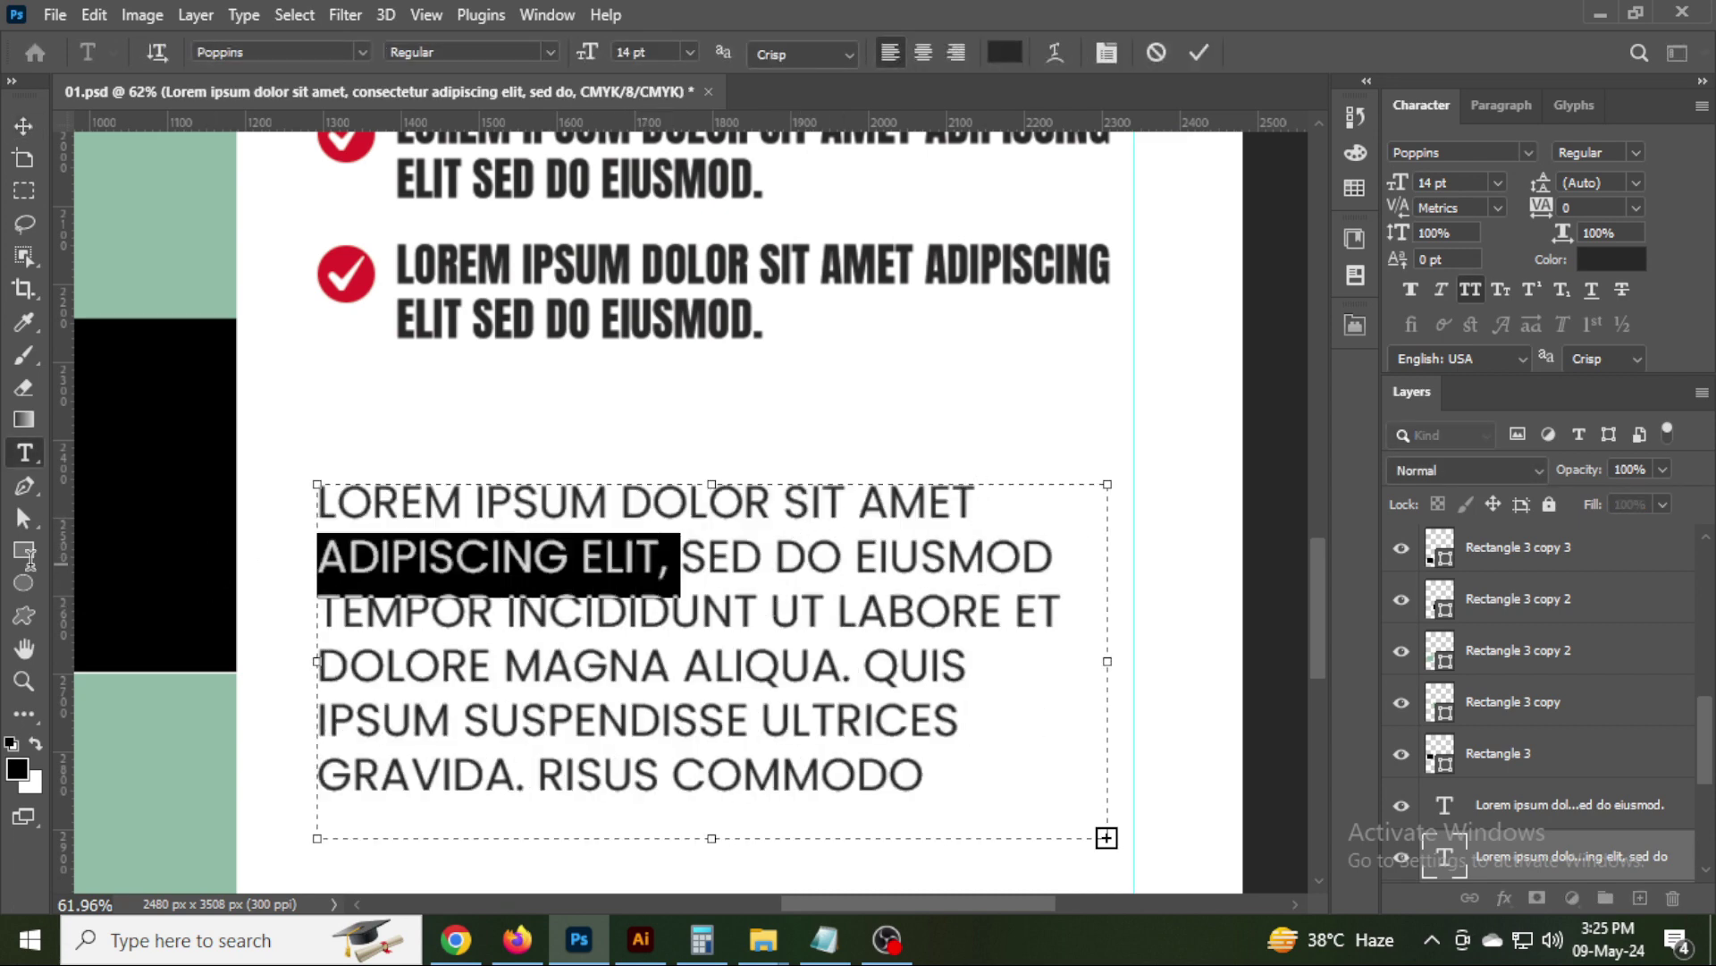
{"action": "key", "text": "BackSpace"}
{"action": "left_click_drag", "start_coordinate": [1163, 663], "coordinate": [1184, 660]}
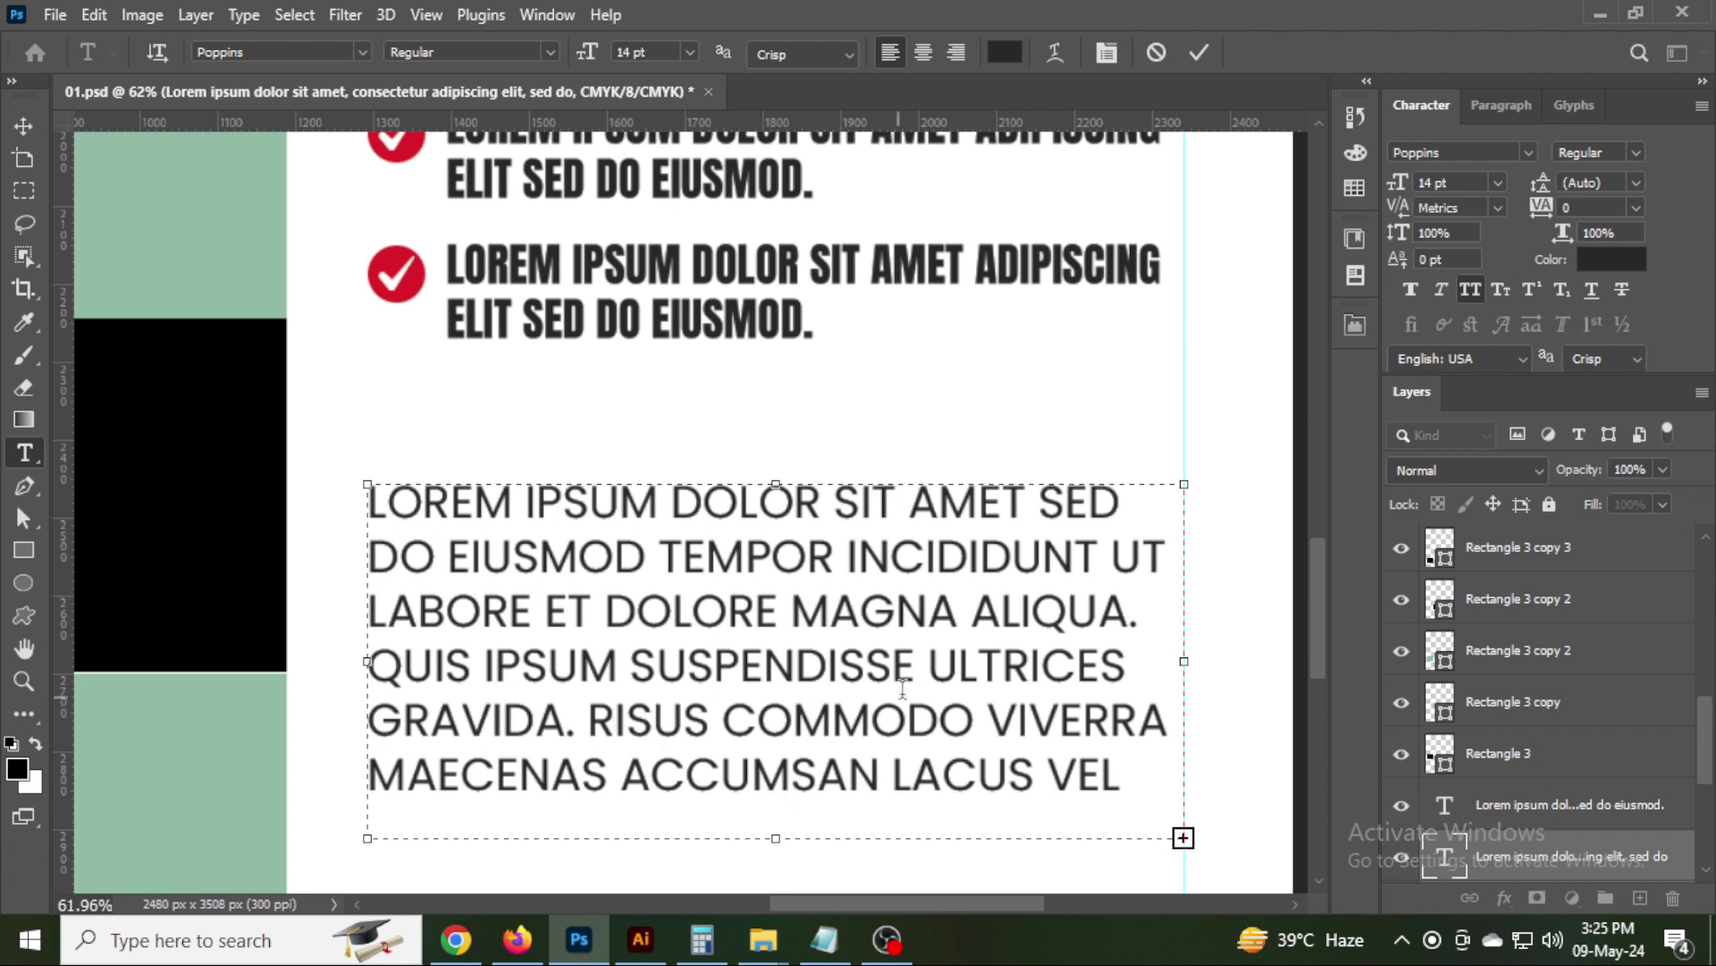
Trim the paragraph so it ends at 'QUIS IPSUM.' and shrink its box to four lines.
{"action": "left_click_drag", "start_coordinate": [905, 679], "coordinate": [1126, 787]}
{"action": "type", "text": "FACILISIS."}
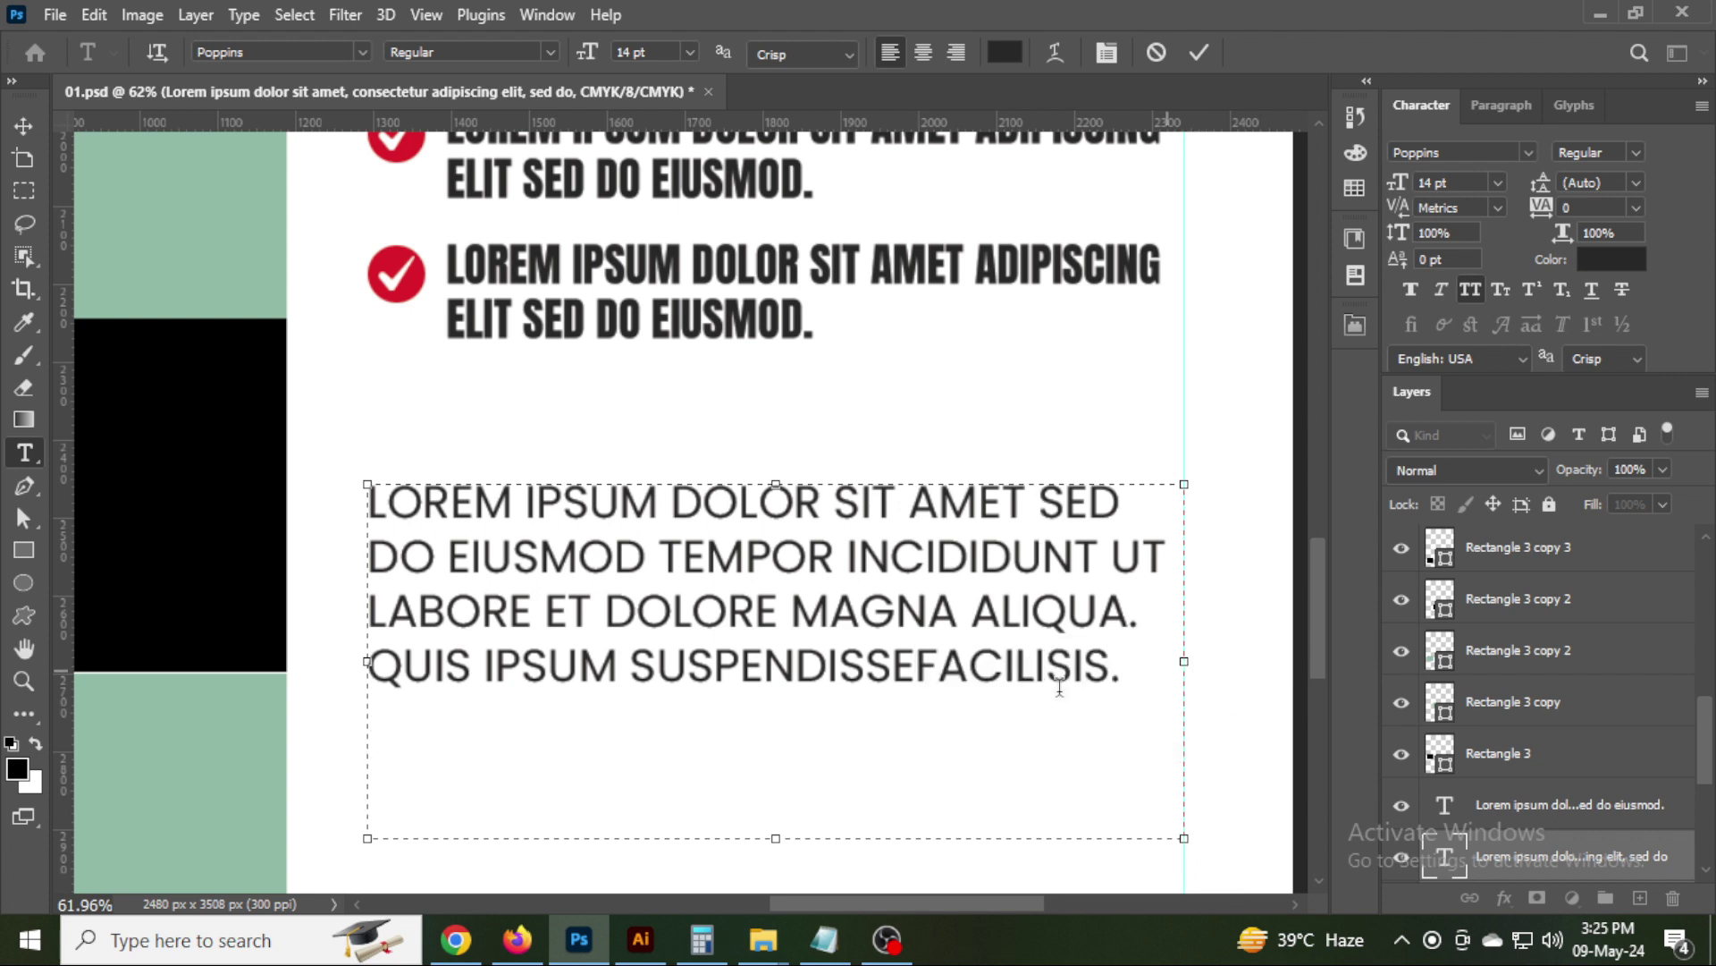
{"action": "left_click_drag", "start_coordinate": [924, 672], "coordinate": [1167, 671]}
{"action": "key", "text": "BackSpace"}
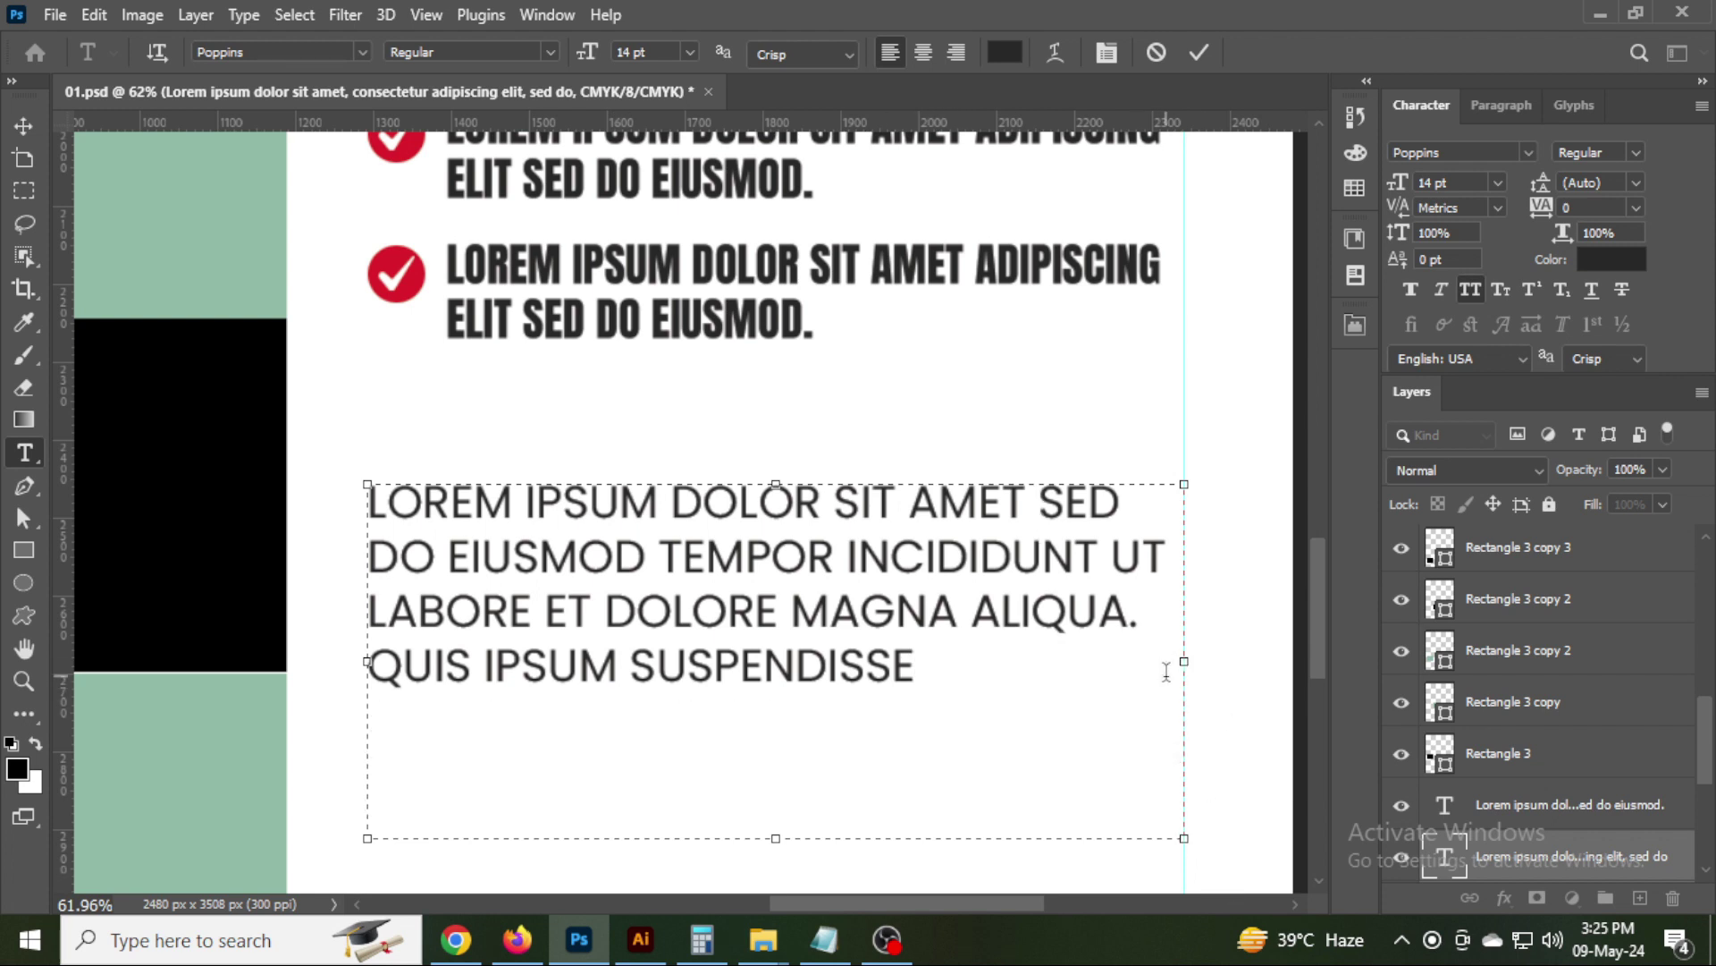
{"action": "left_click_drag", "start_coordinate": [1176, 662], "coordinate": [1160, 661]}
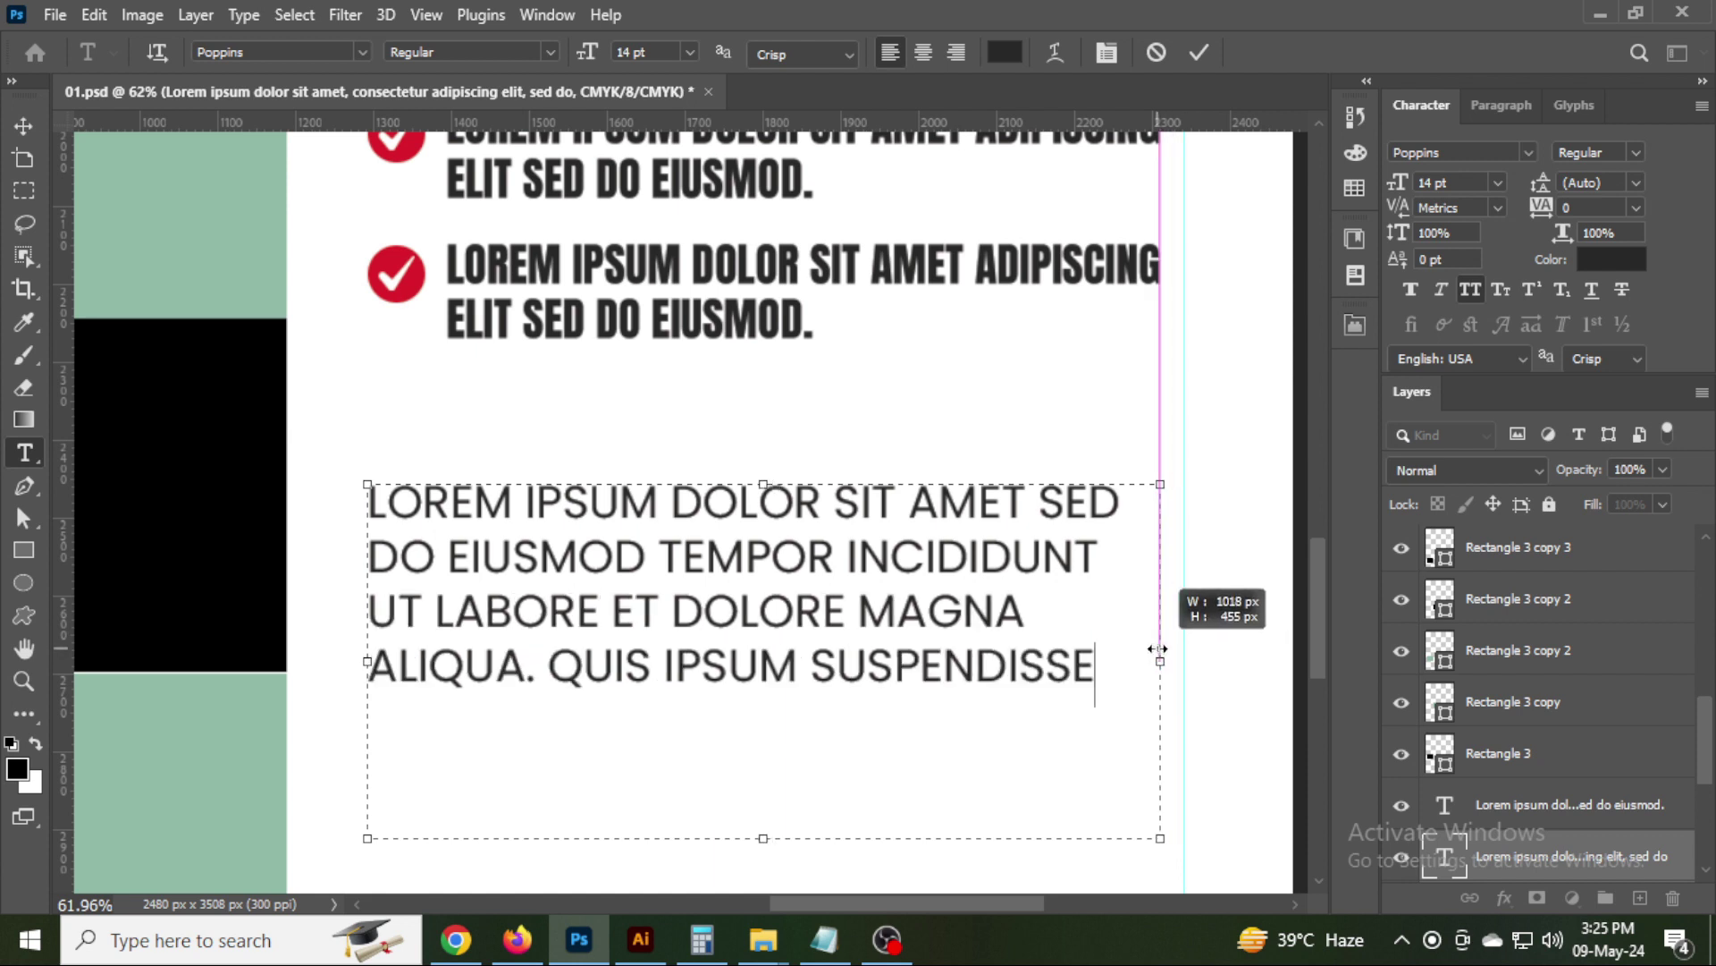
{"action": "key", "text": "shift+End"}
{"action": "key", "text": "Delete"}
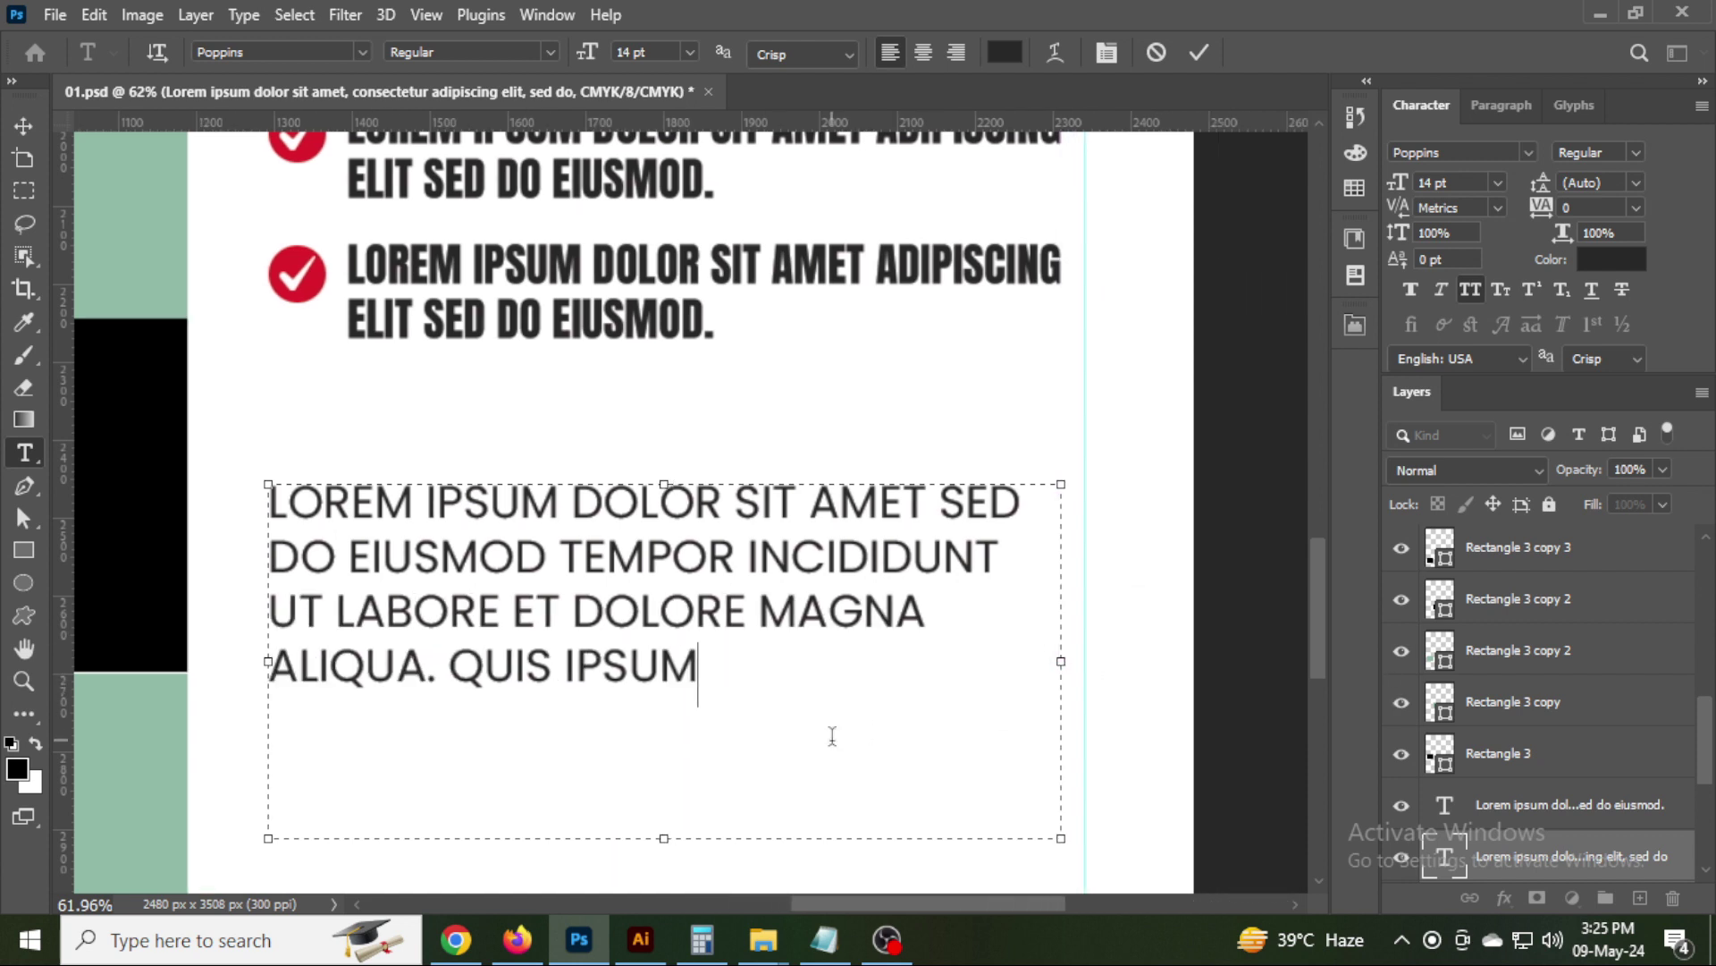
{"action": "left_click_drag", "start_coordinate": [664, 838], "coordinate": [655, 702]}
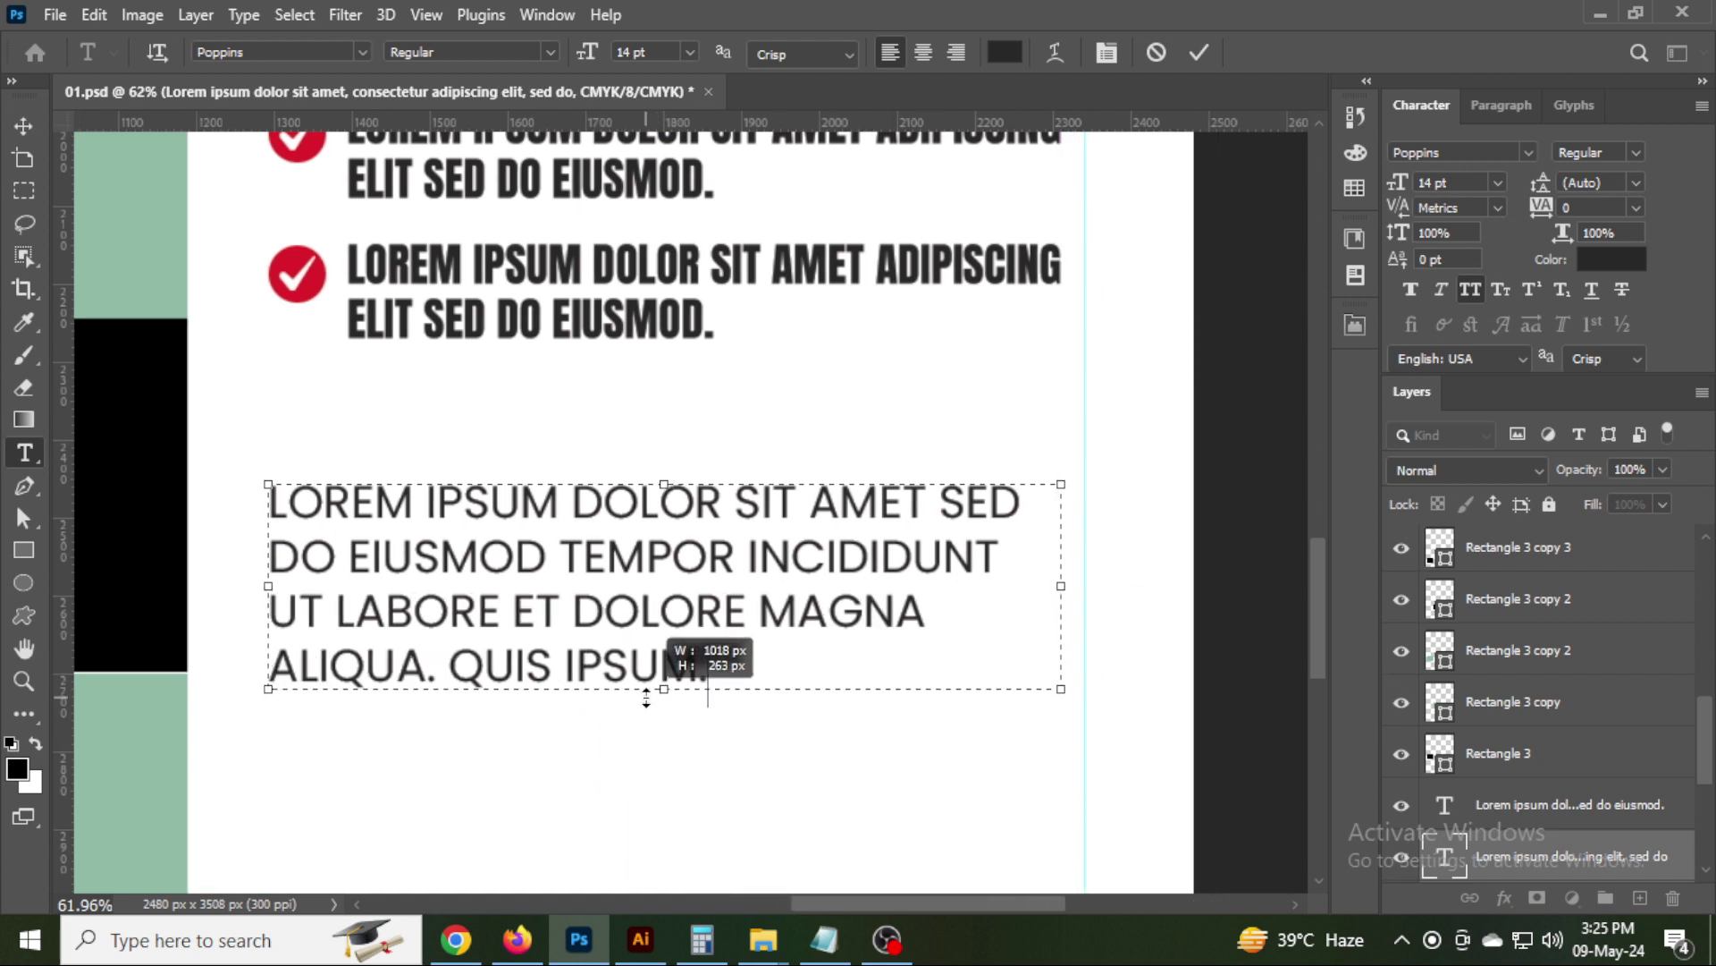
{"action": "key", "text": "ctrl+Return"}
{"action": "key", "text": "v"}
{"action": "left_click_drag", "start_coordinate": [567, 609], "coordinate": [541, 427]}
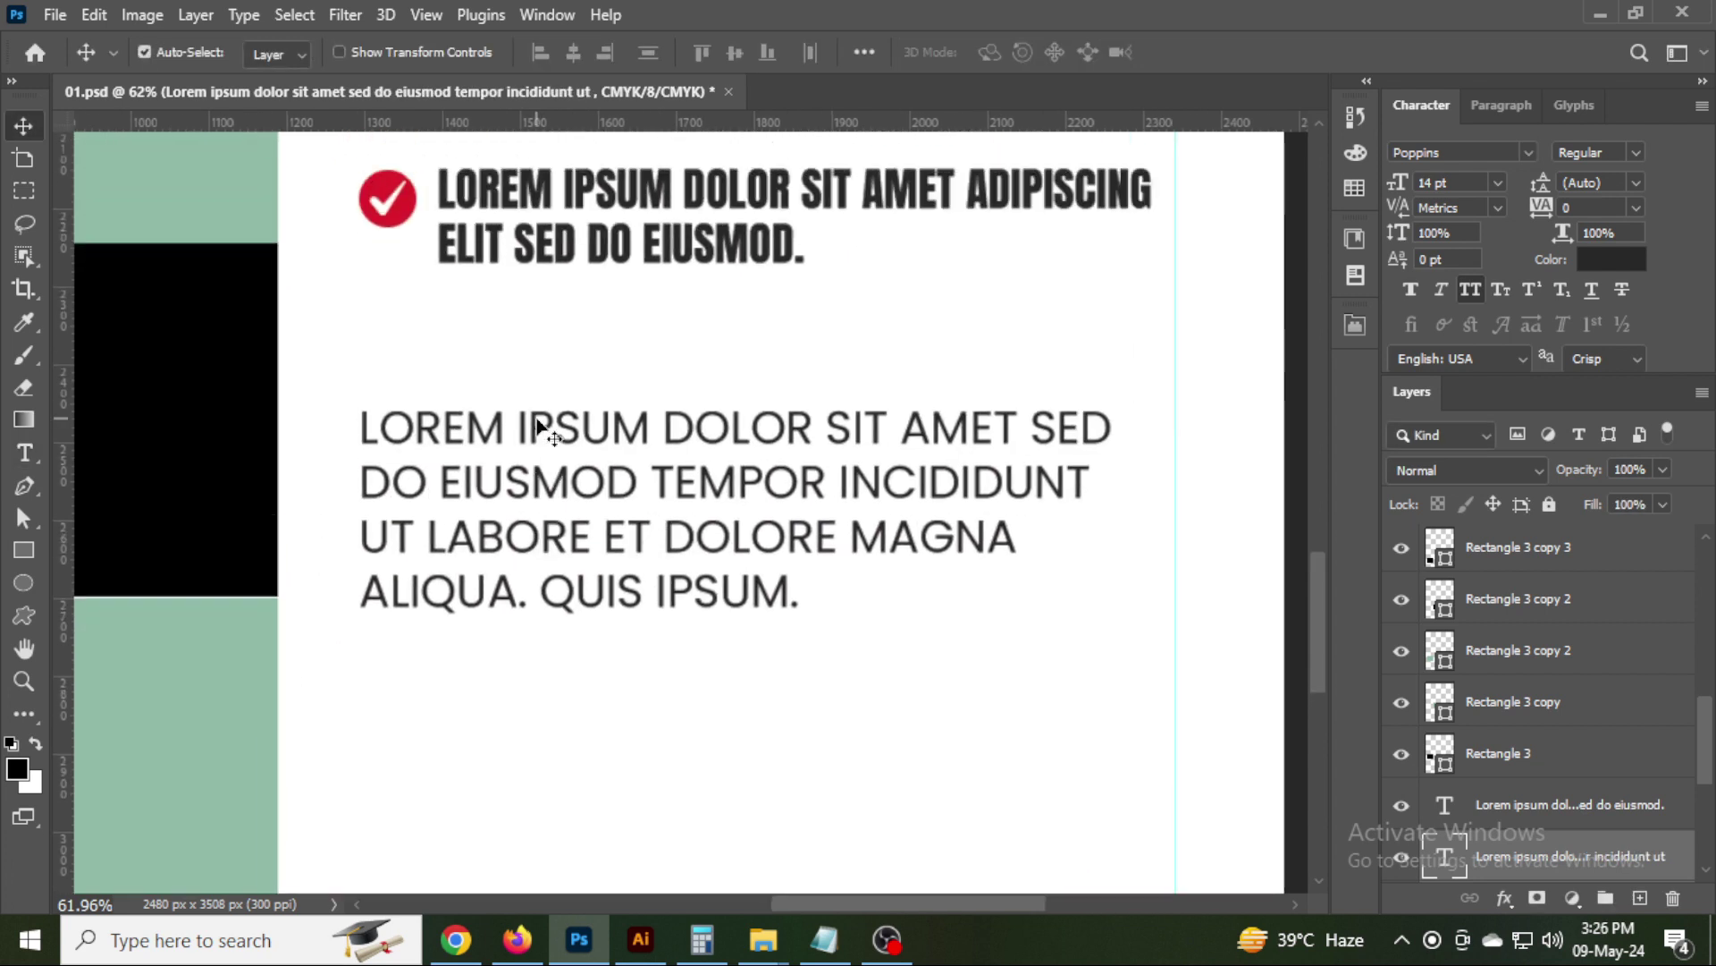
Move the paragraph up under the last bullet and set a duplicate just below it.
{"action": "key", "text": "shift+Up"}
{"action": "key", "text": "shift+Up"}
{"action": "key", "text": "shift+Up"}
{"action": "key", "text": "shift+Up"}
{"action": "key", "text": "shift+Up"}
{"action": "key", "text": "shift+Up"}
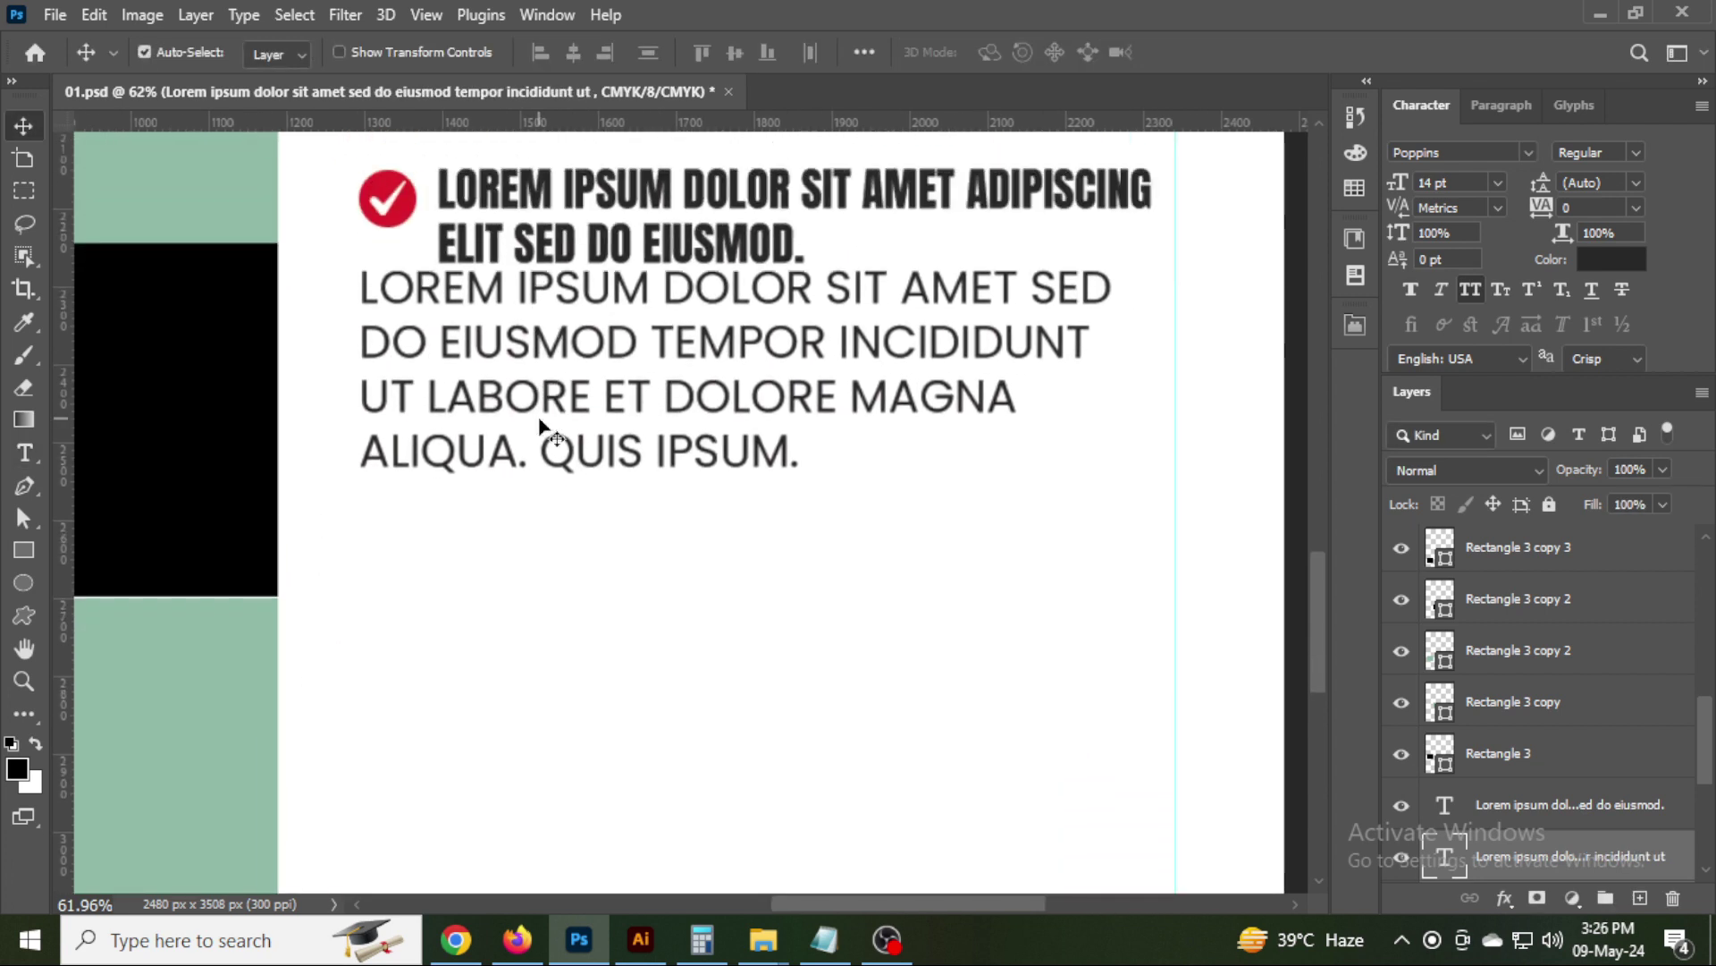
{"action": "key", "text": "shift+Up"}
{"action": "key", "text": "shift+Down"}
{"action": "key", "text": "shift+Down"}
{"action": "key", "text": "shift+Down"}
{"action": "key", "text": "shift+Down"}
{"action": "key", "text": "shift+Down"}
{"action": "key", "text": "shift+Down"}
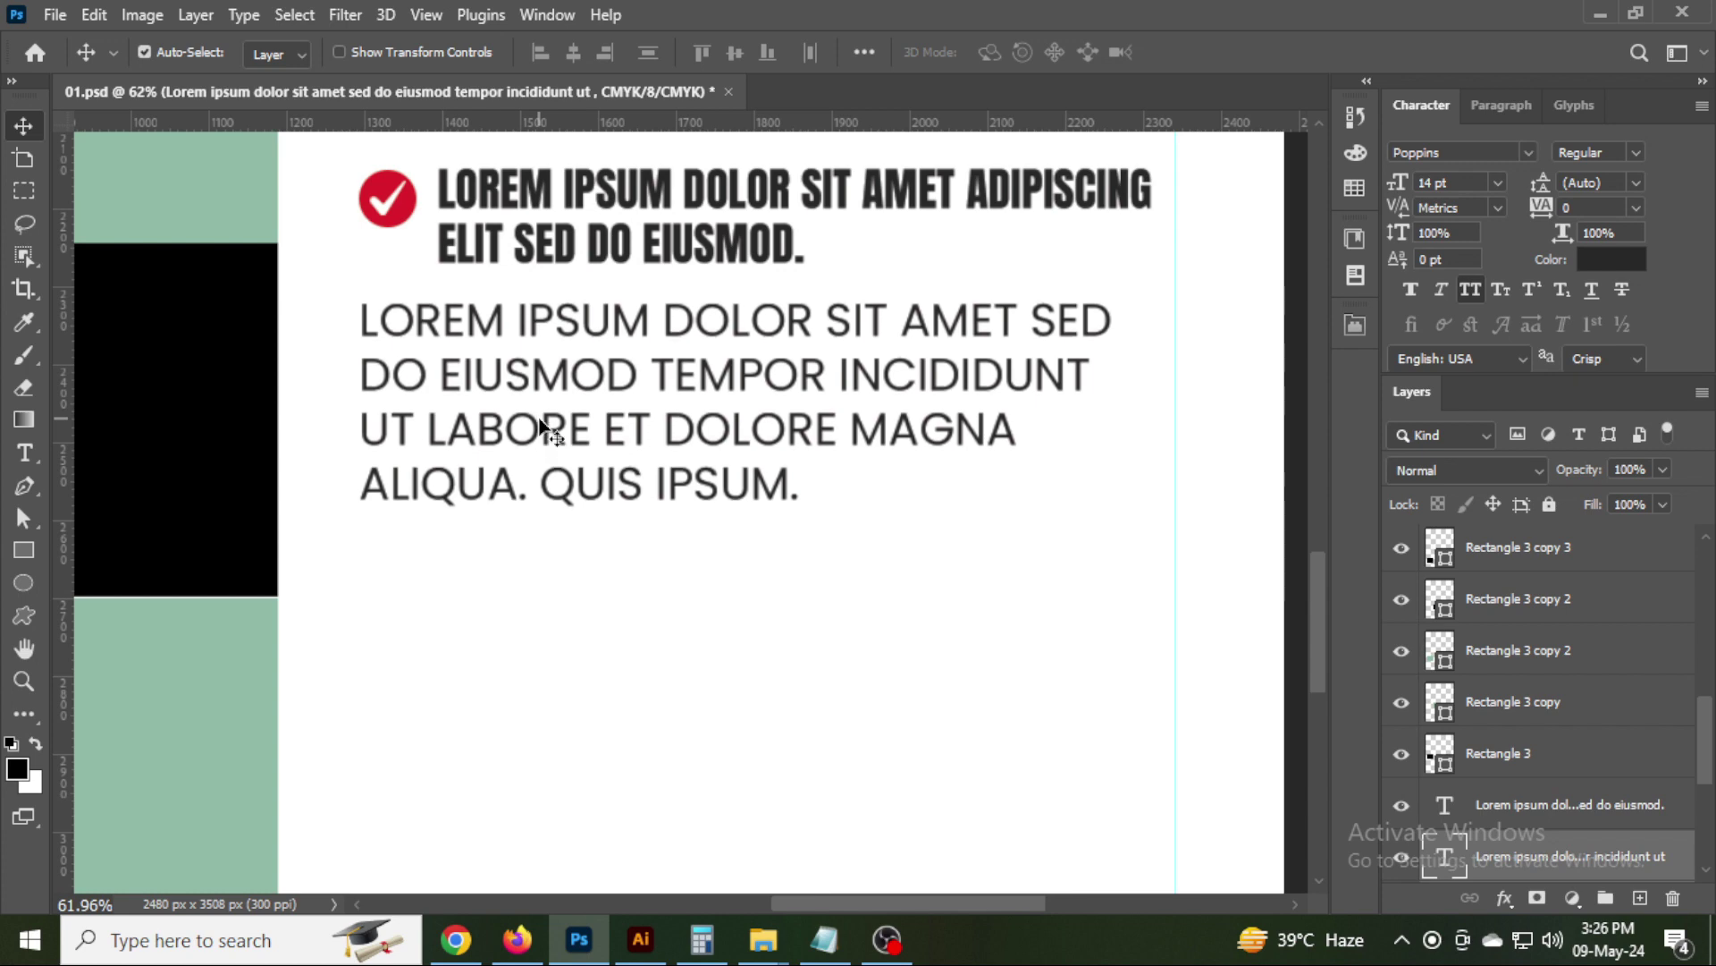
{"action": "key", "text": "shift+Down"}
{"action": "key", "text": "ctrl+j"}
{"action": "key", "text": "shift+Down"}
{"action": "key", "text": "shift+Down"}
{"action": "key", "text": "shift+Down"}
{"action": "key", "text": "shift+Down"}
{"action": "key", "text": "shift+Down"}
{"action": "key", "text": "shift+Down"}
{"action": "key", "text": "shift+Down"}
{"action": "key", "text": "shift+Down"}
{"action": "key", "text": "shift+Down"}
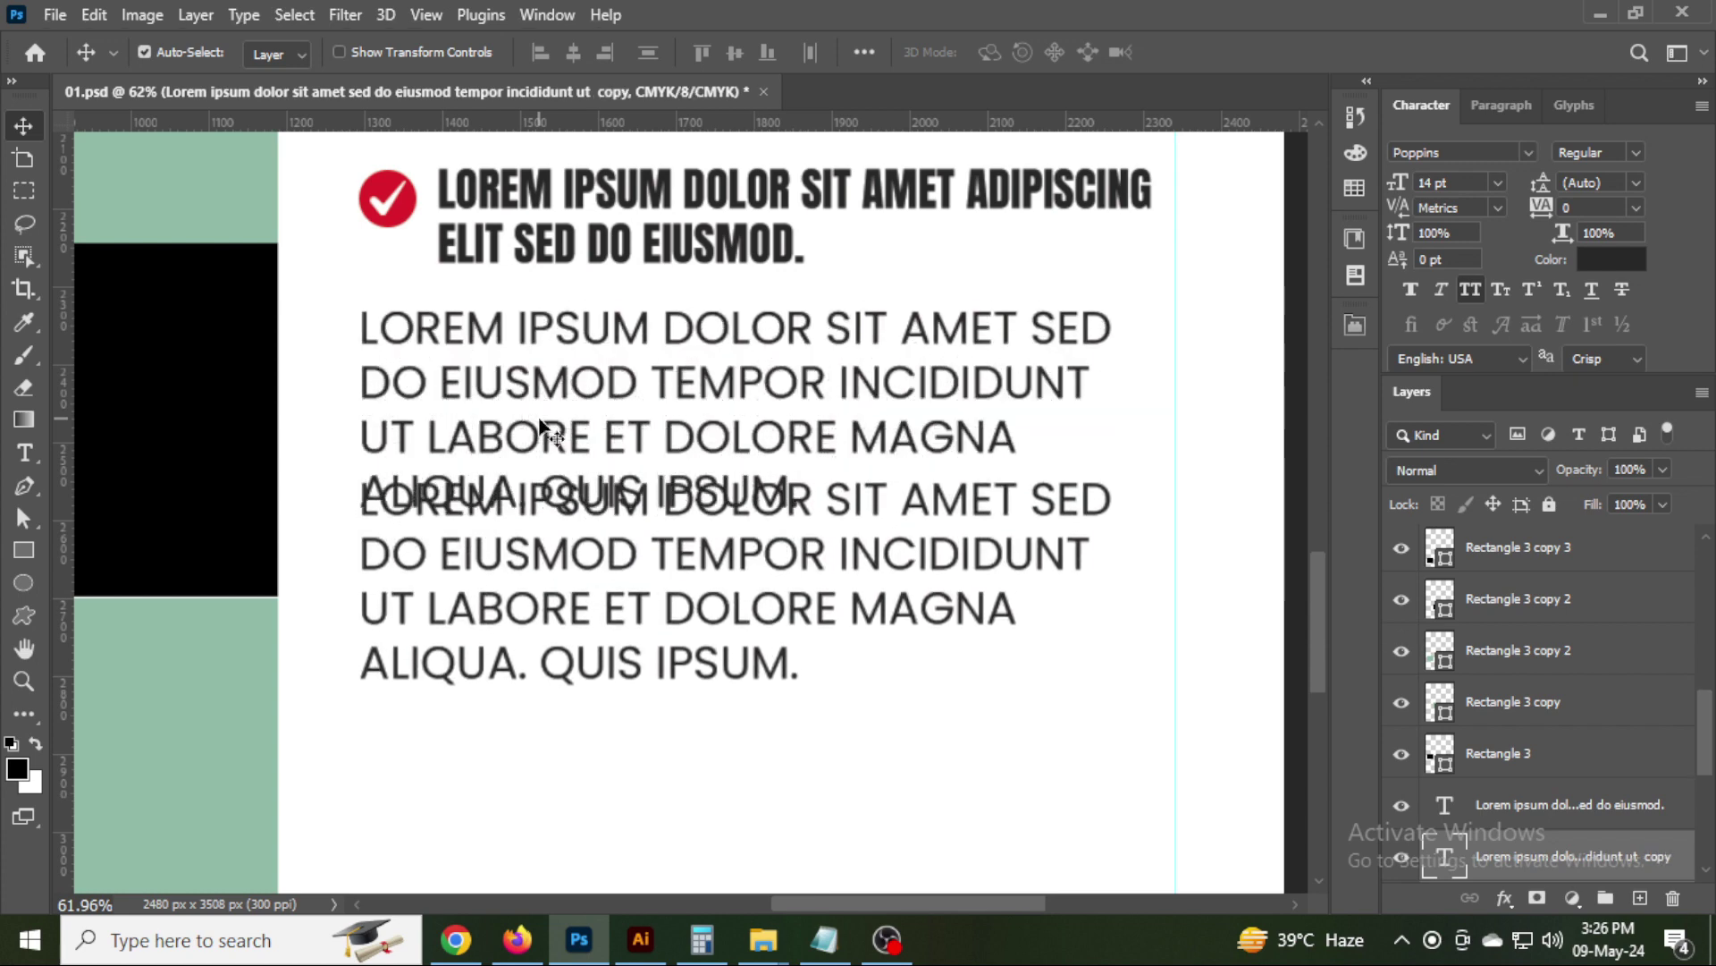
{"action": "key", "text": "shift+Down"}
{"action": "key", "text": "shift+Down"}
{"action": "key", "text": "shift+Down"}
{"action": "key", "text": "shift+Down"}
{"action": "key", "text": "shift+Down"}
{"action": "key", "text": "shift+Down"}
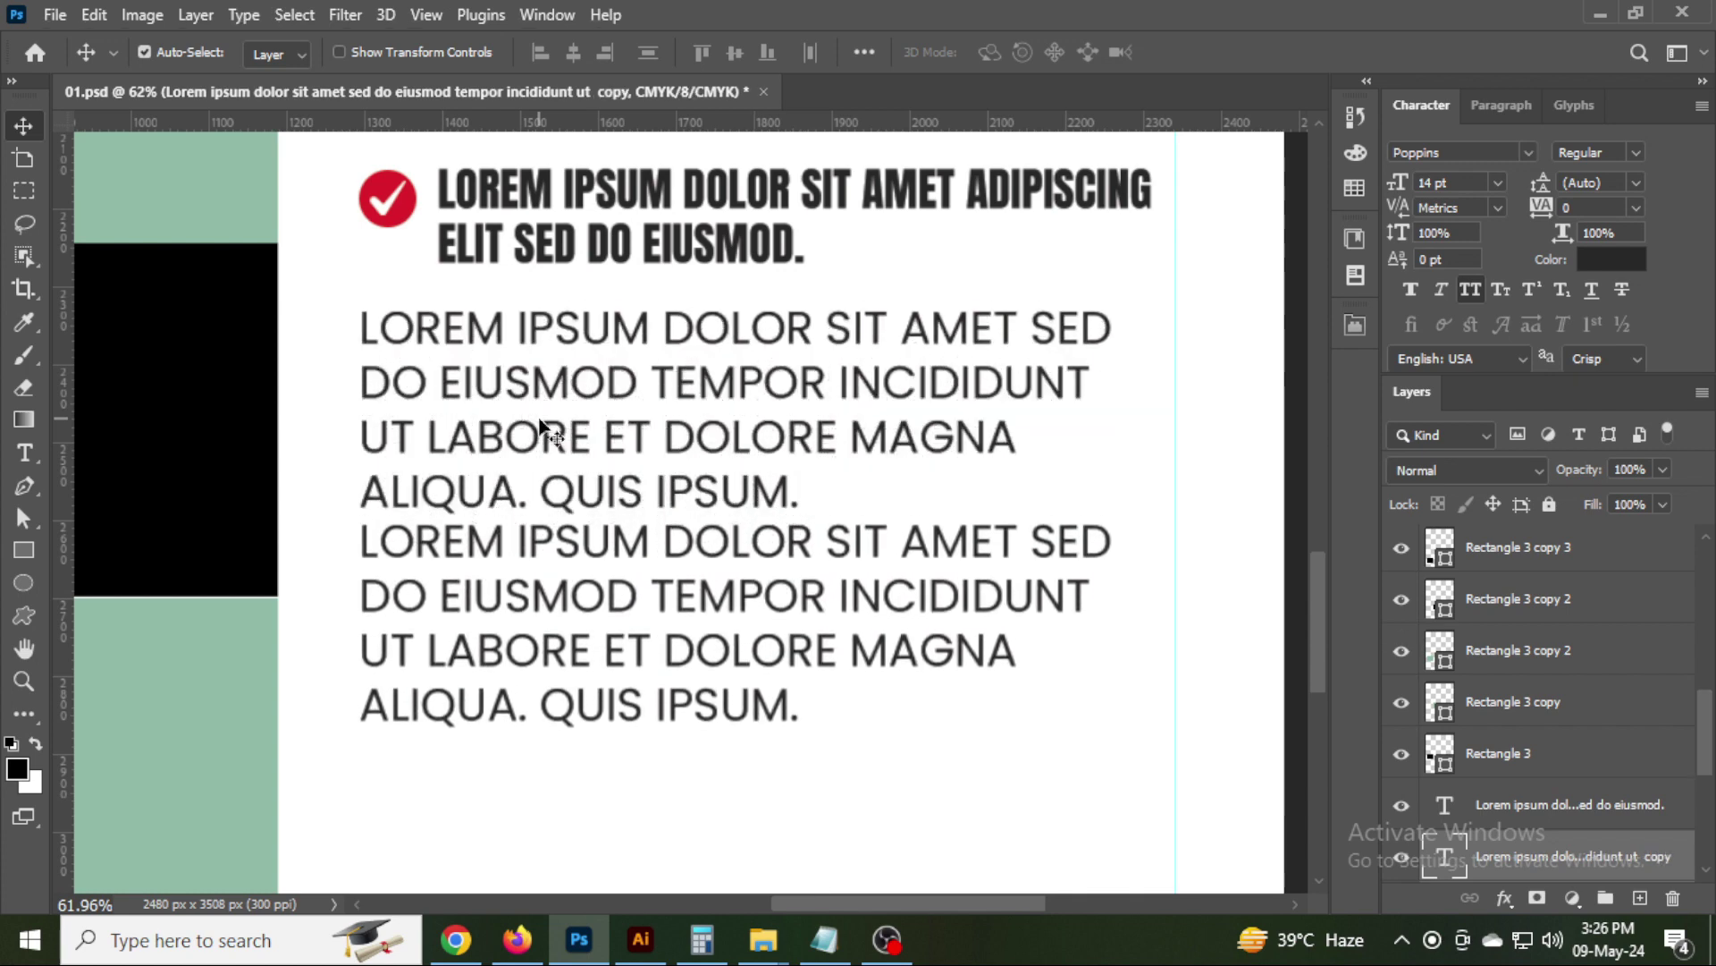
{"action": "key", "text": "shift+Down"}
{"action": "key", "text": "shift+Down"}
{"action": "key", "text": "shift+Down"}
{"action": "key", "text": "shift+Down"}
{"action": "key", "text": "shift+Down"}
{"action": "key", "text": "shift+Down"}
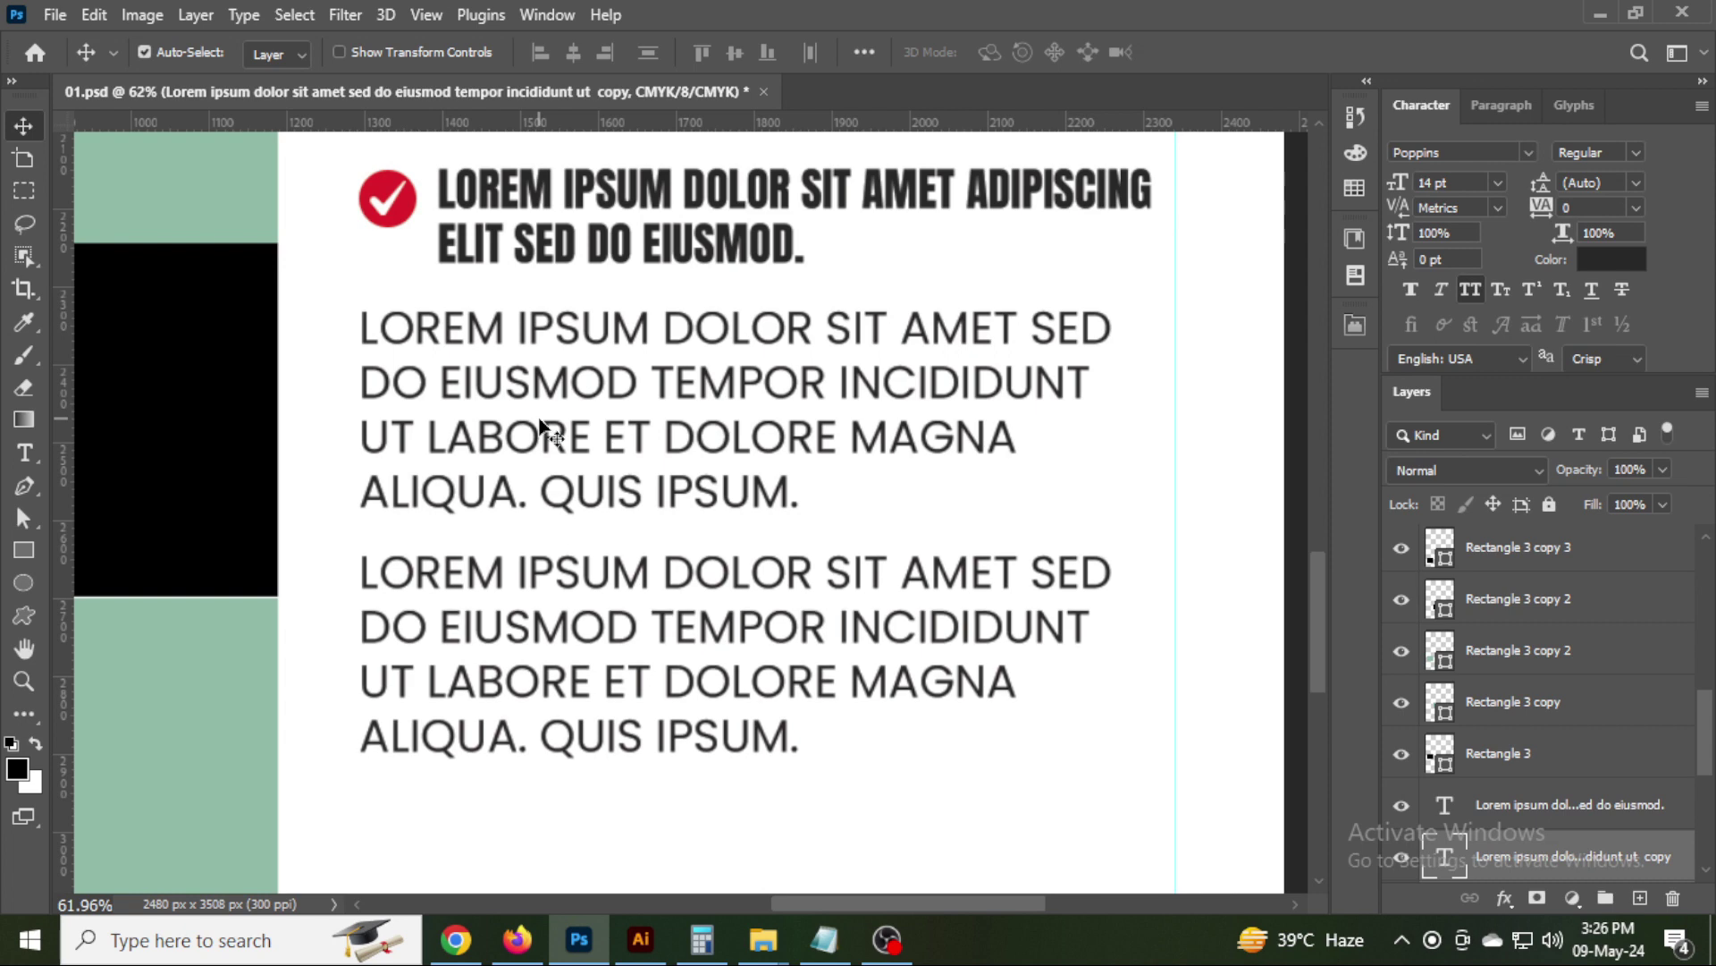
Save the flyer and scroll down to show the lower half with the red band.
{"action": "scroll", "coordinate": [543, 429], "scroll_direction": "down", "scroll_amount": 3}
{"action": "scroll", "coordinate": [544, 433], "scroll_direction": "down", "scroll_amount": 2}
{"action": "key", "text": "ctrl+s"}
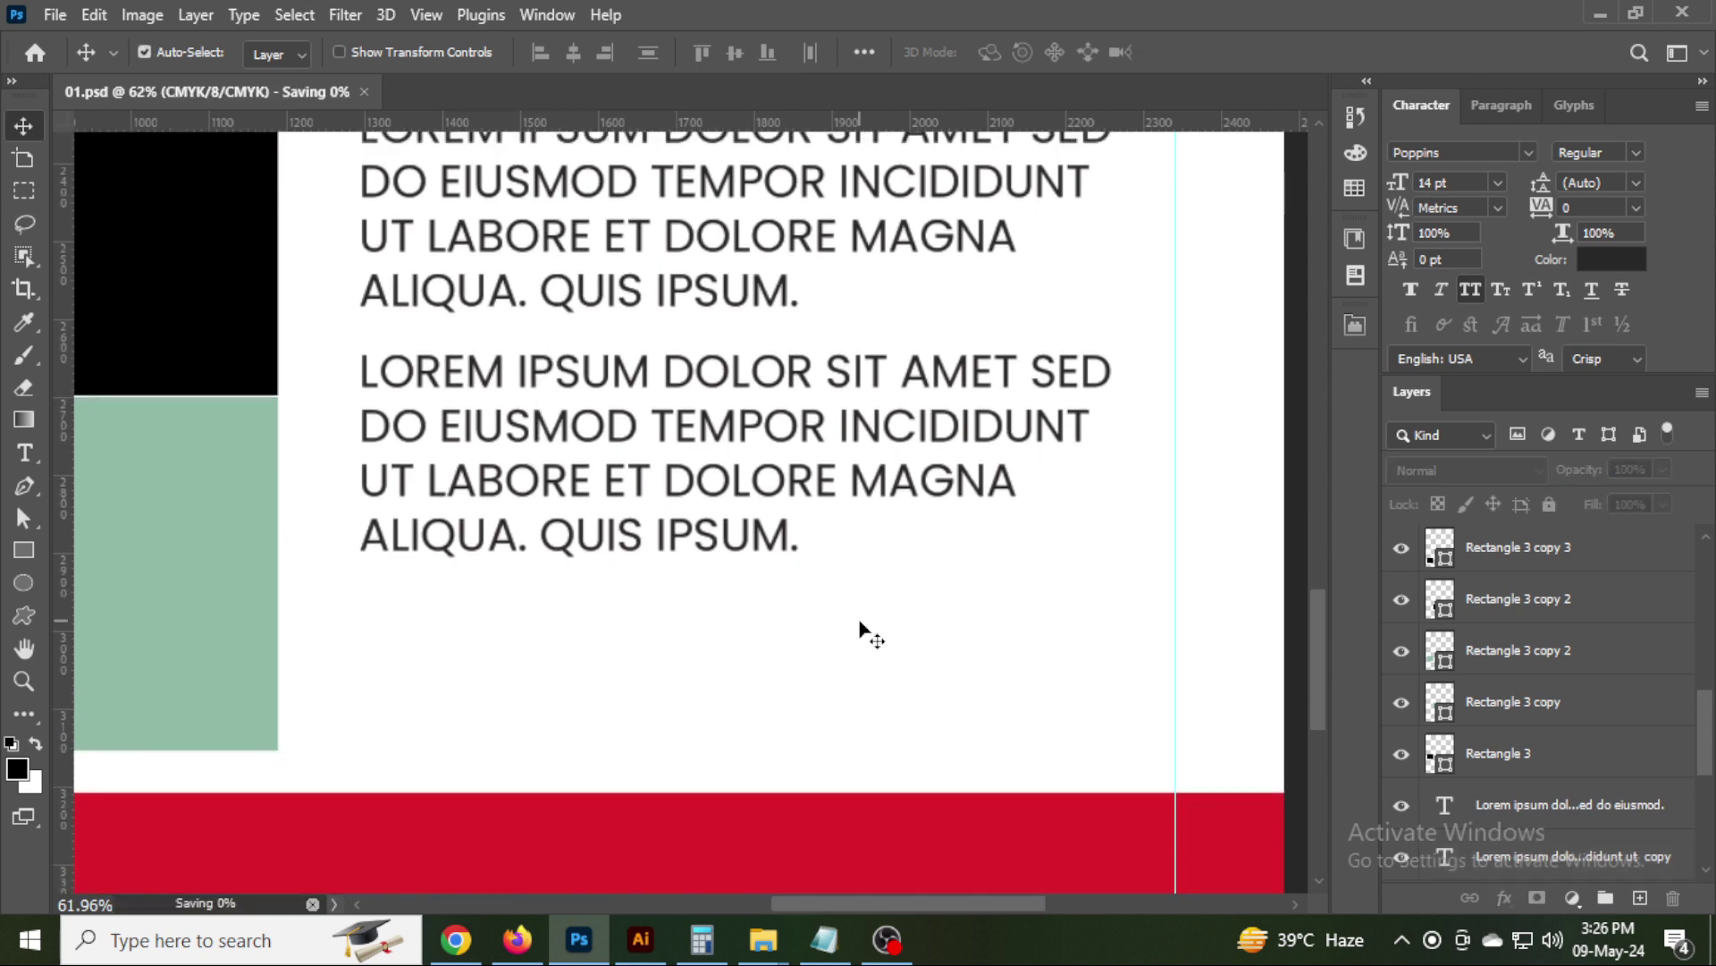
{"action": "scroll", "coordinate": [877, 647], "scroll_direction": "down", "scroll_amount": 2}
{"action": "scroll", "coordinate": [871, 631], "scroll_direction": "down", "scroll_amount": 3}
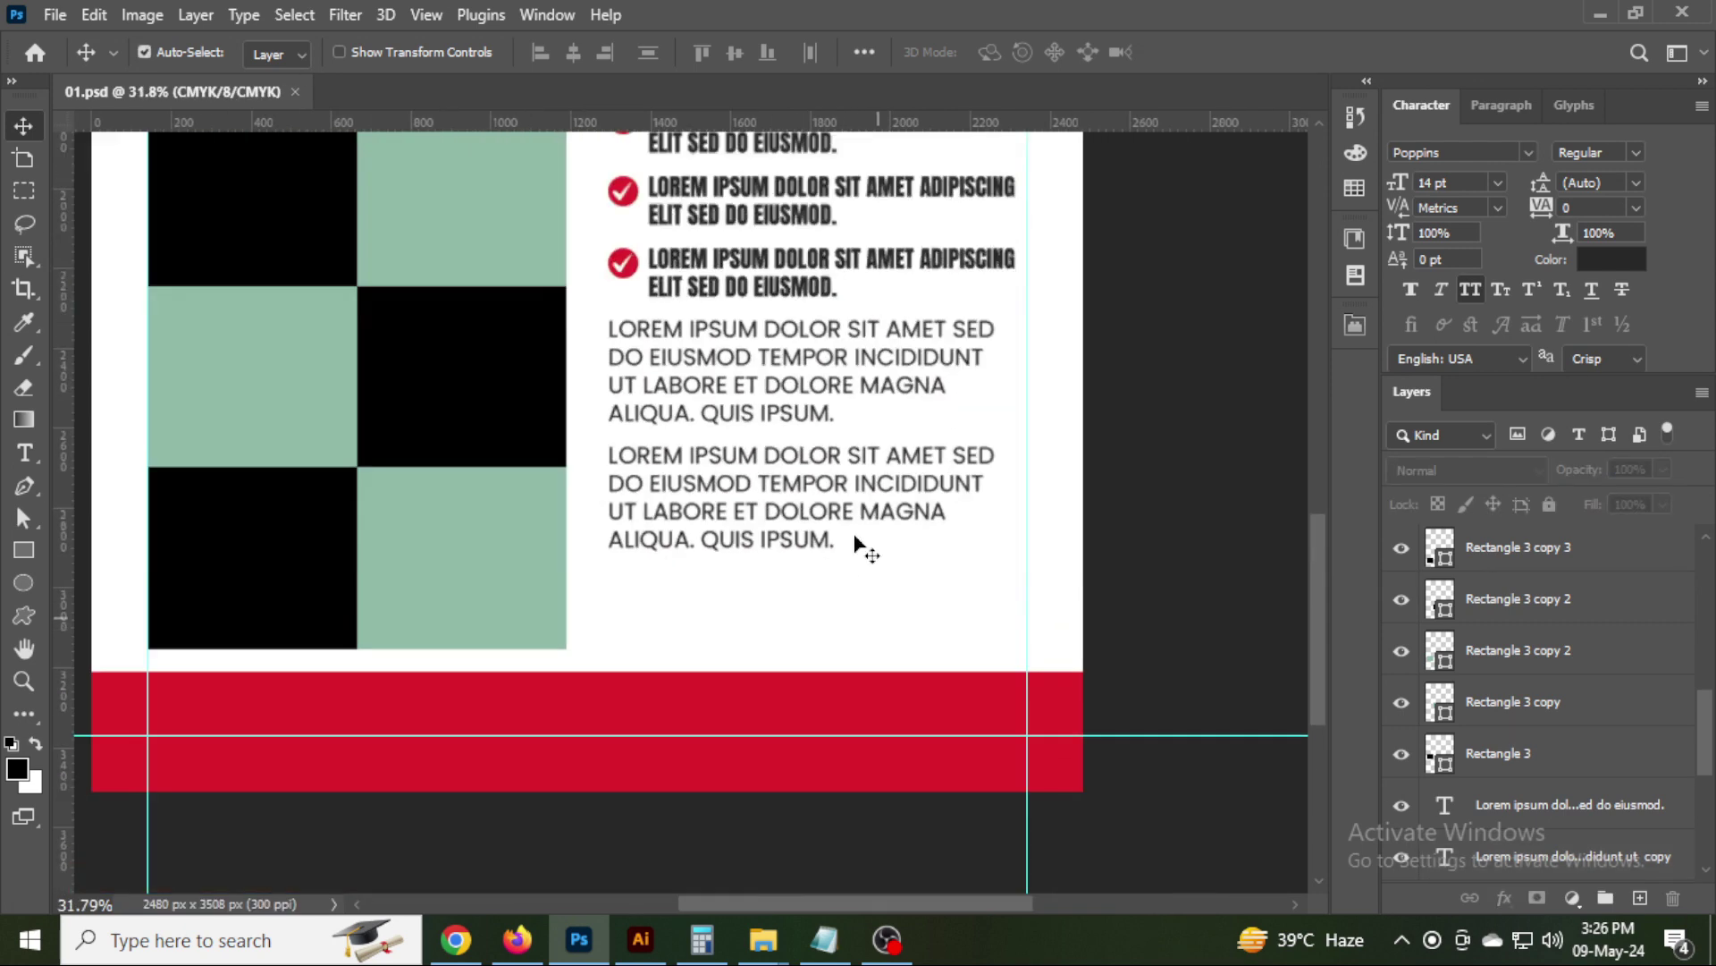
{"action": "scroll", "coordinate": [810, 722], "scroll_direction": "up", "scroll_amount": 5}
Make a dark copy of the heading, place it below the paragraphs, and shrink it to 13 pt.
{"action": "left_click", "coordinate": [666, 204]}
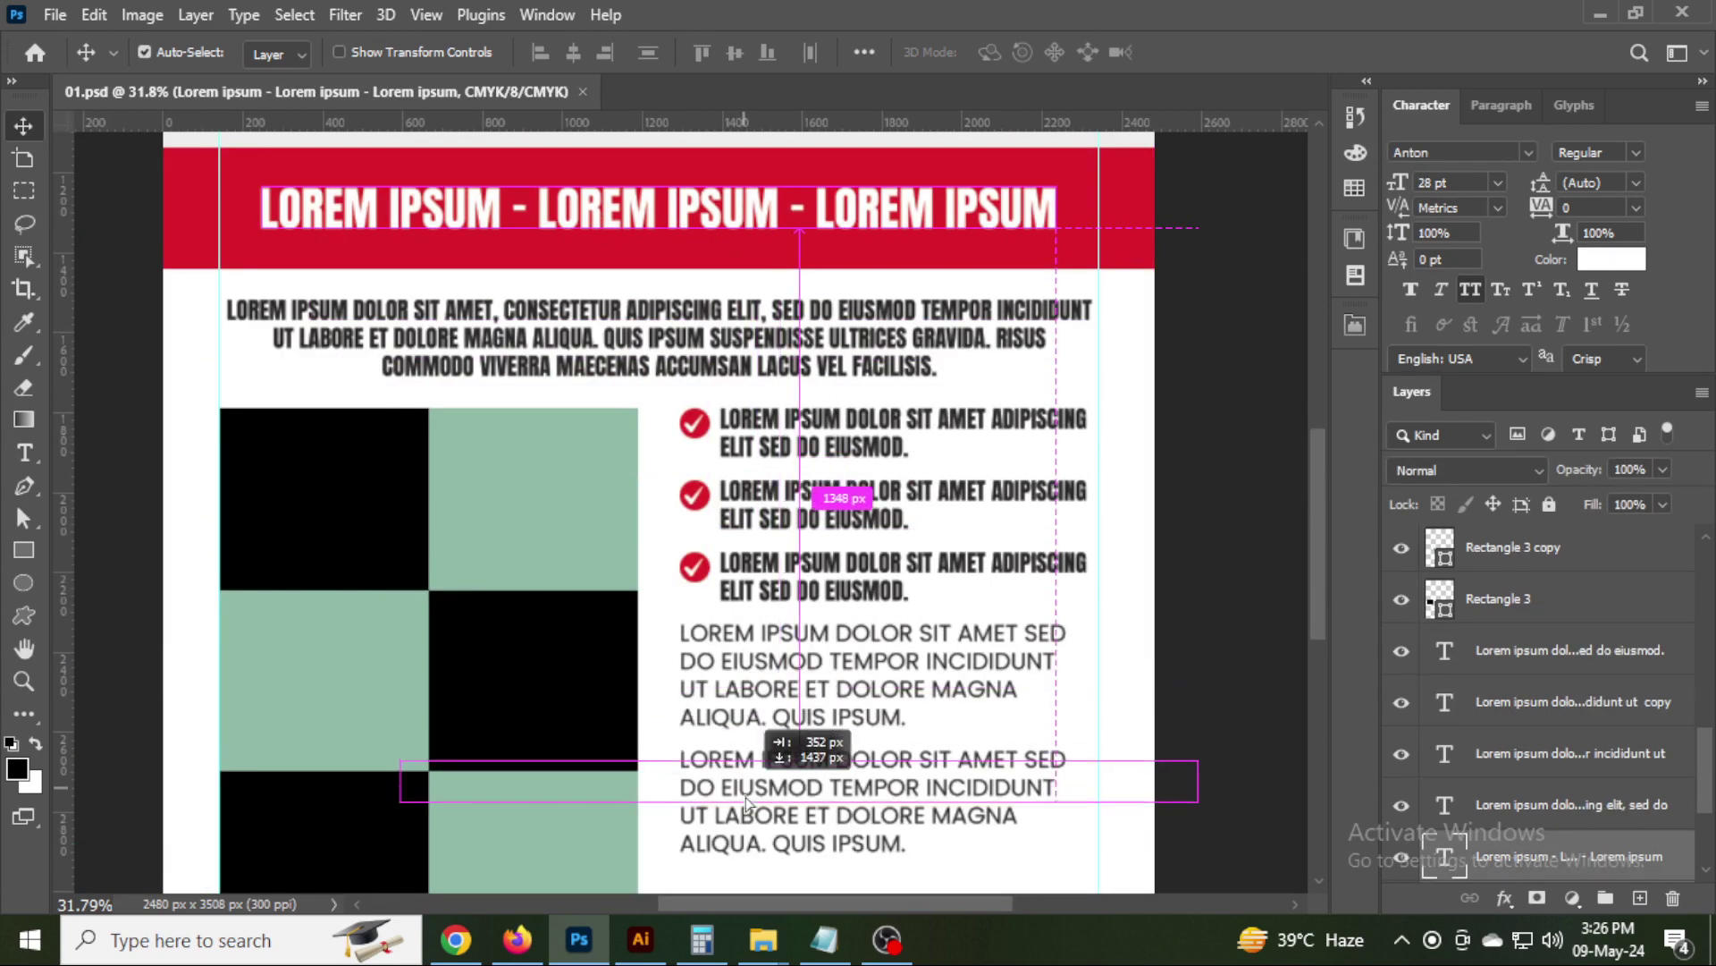
{"action": "left_click", "coordinate": [1611, 259]}
{"action": "left_click", "coordinate": [1259, 271]}
{"action": "left_click", "coordinate": [1477, 433]}
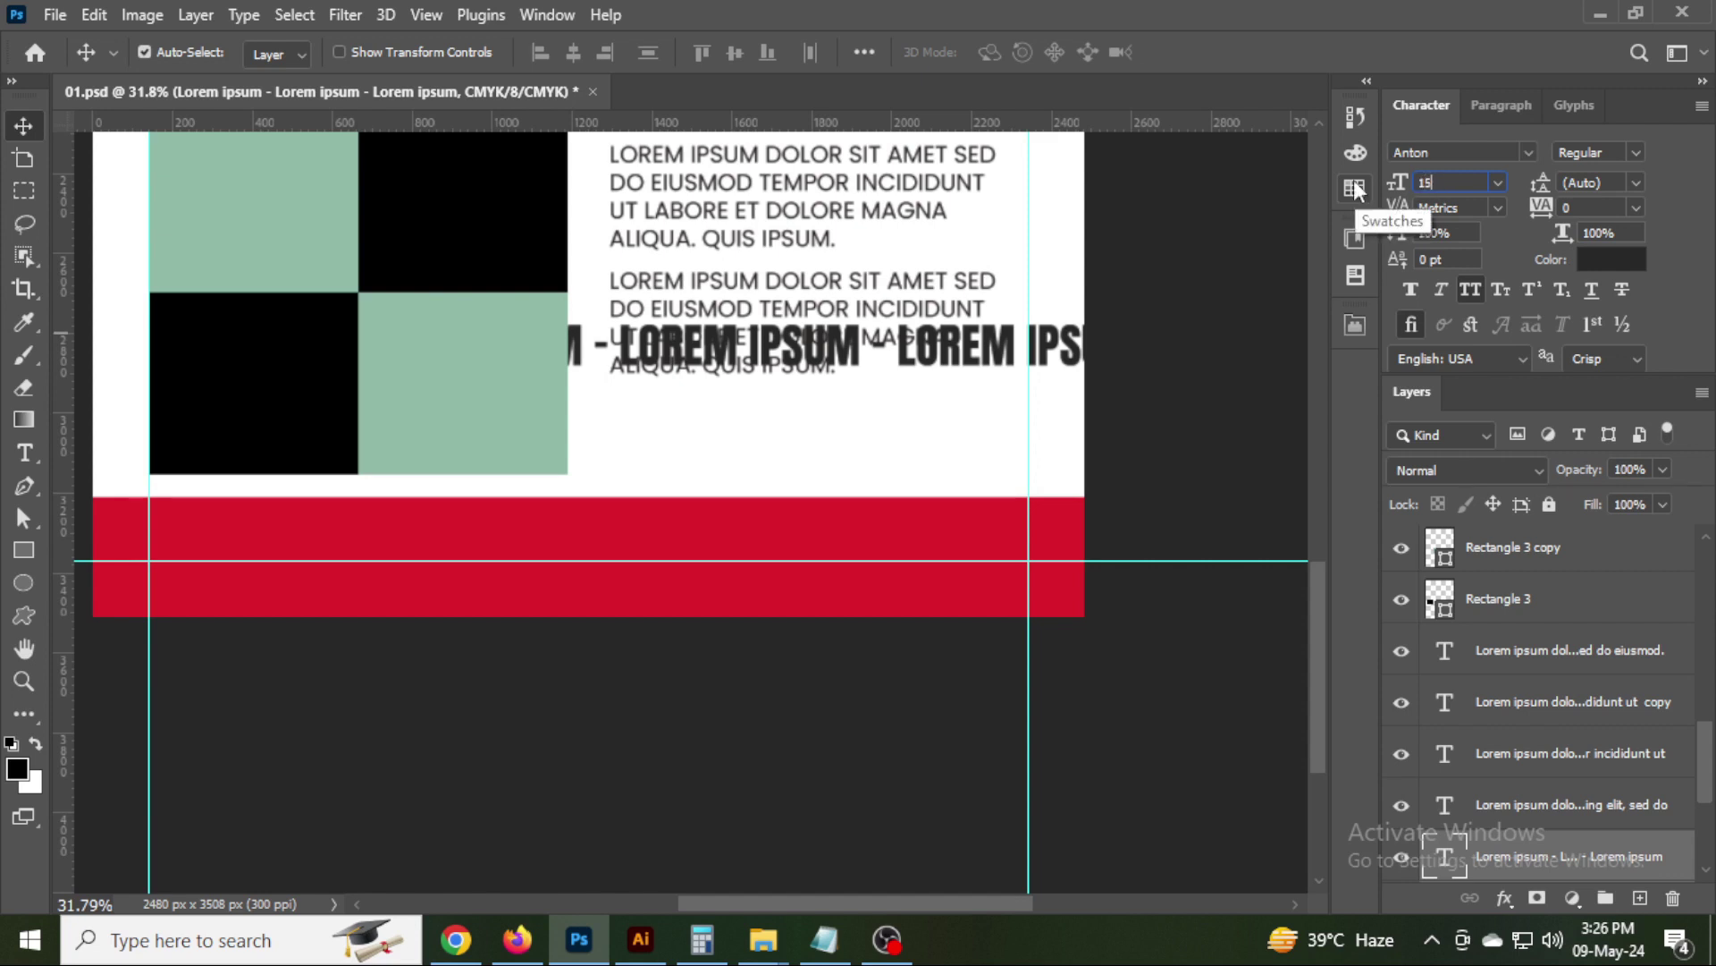
{"action": "scroll", "coordinate": [936, 338], "scroll_direction": "up", "scroll_amount": 2}
{"action": "mouse_move", "coordinate": [936, 338]}
{"action": "left_mouse_down"}
{"action": "mouse_move", "coordinate": [988, 449]}
{"action": "mouse_move", "coordinate": [928, 383]}
{"action": "left_mouse_up"}
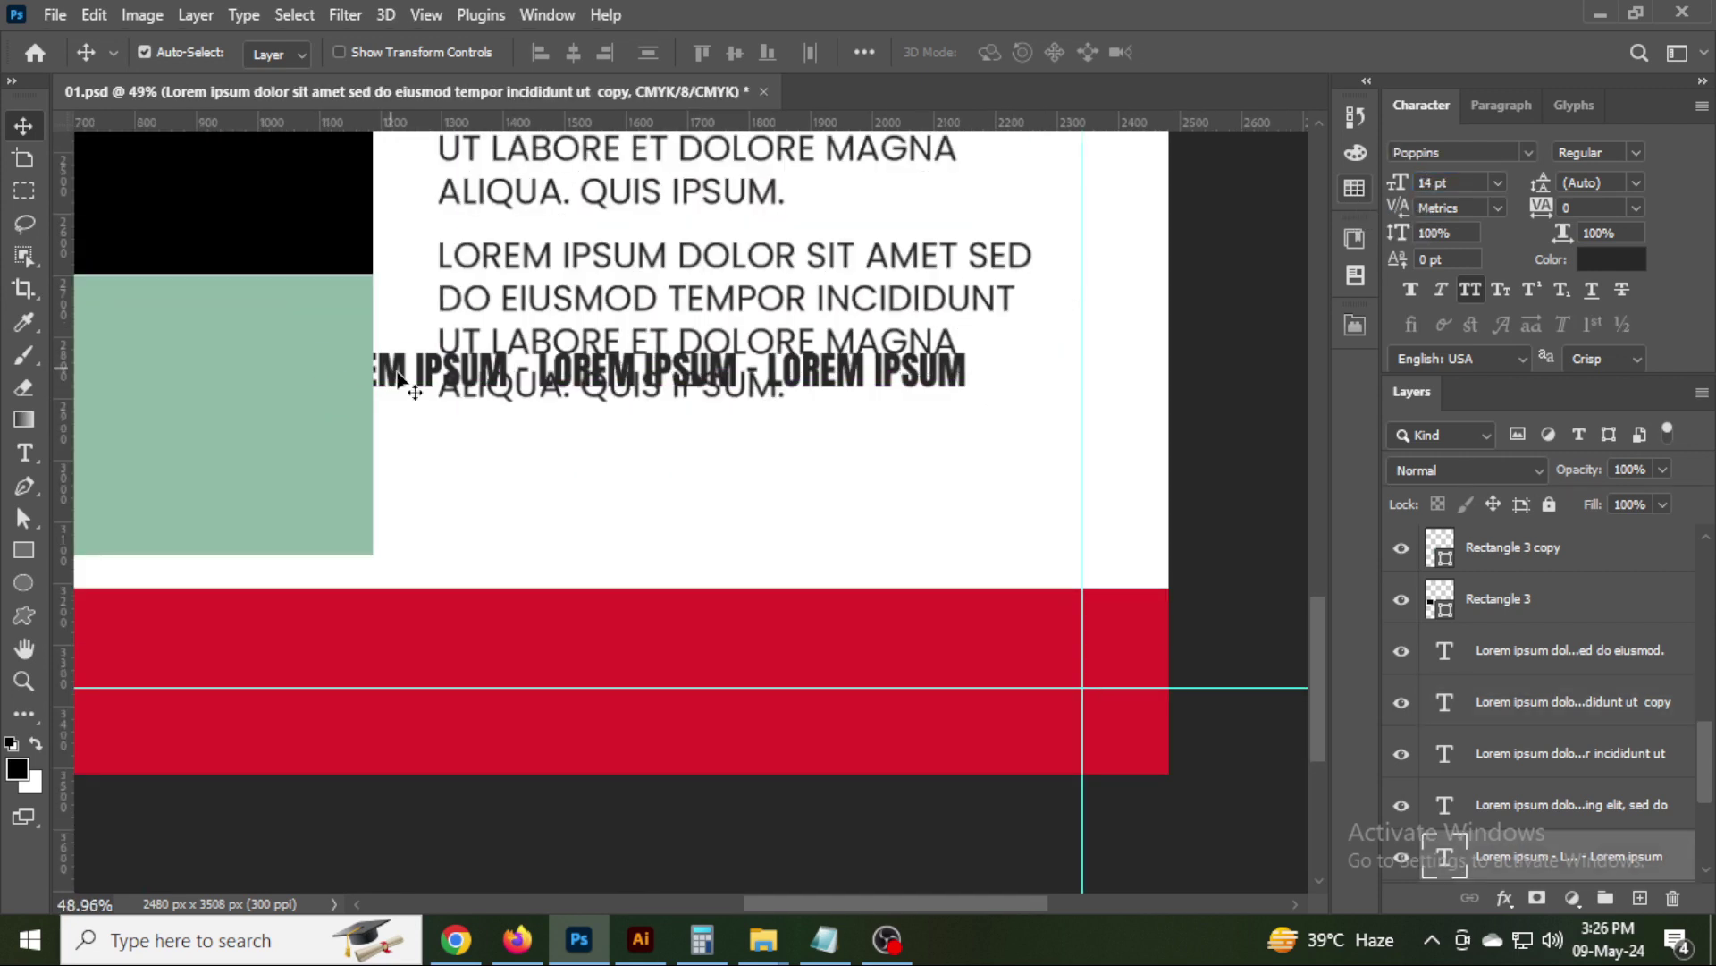
{"action": "left_click_drag", "start_coordinate": [460, 387], "coordinate": [559, 480]}
{"action": "key", "text": "Down"}
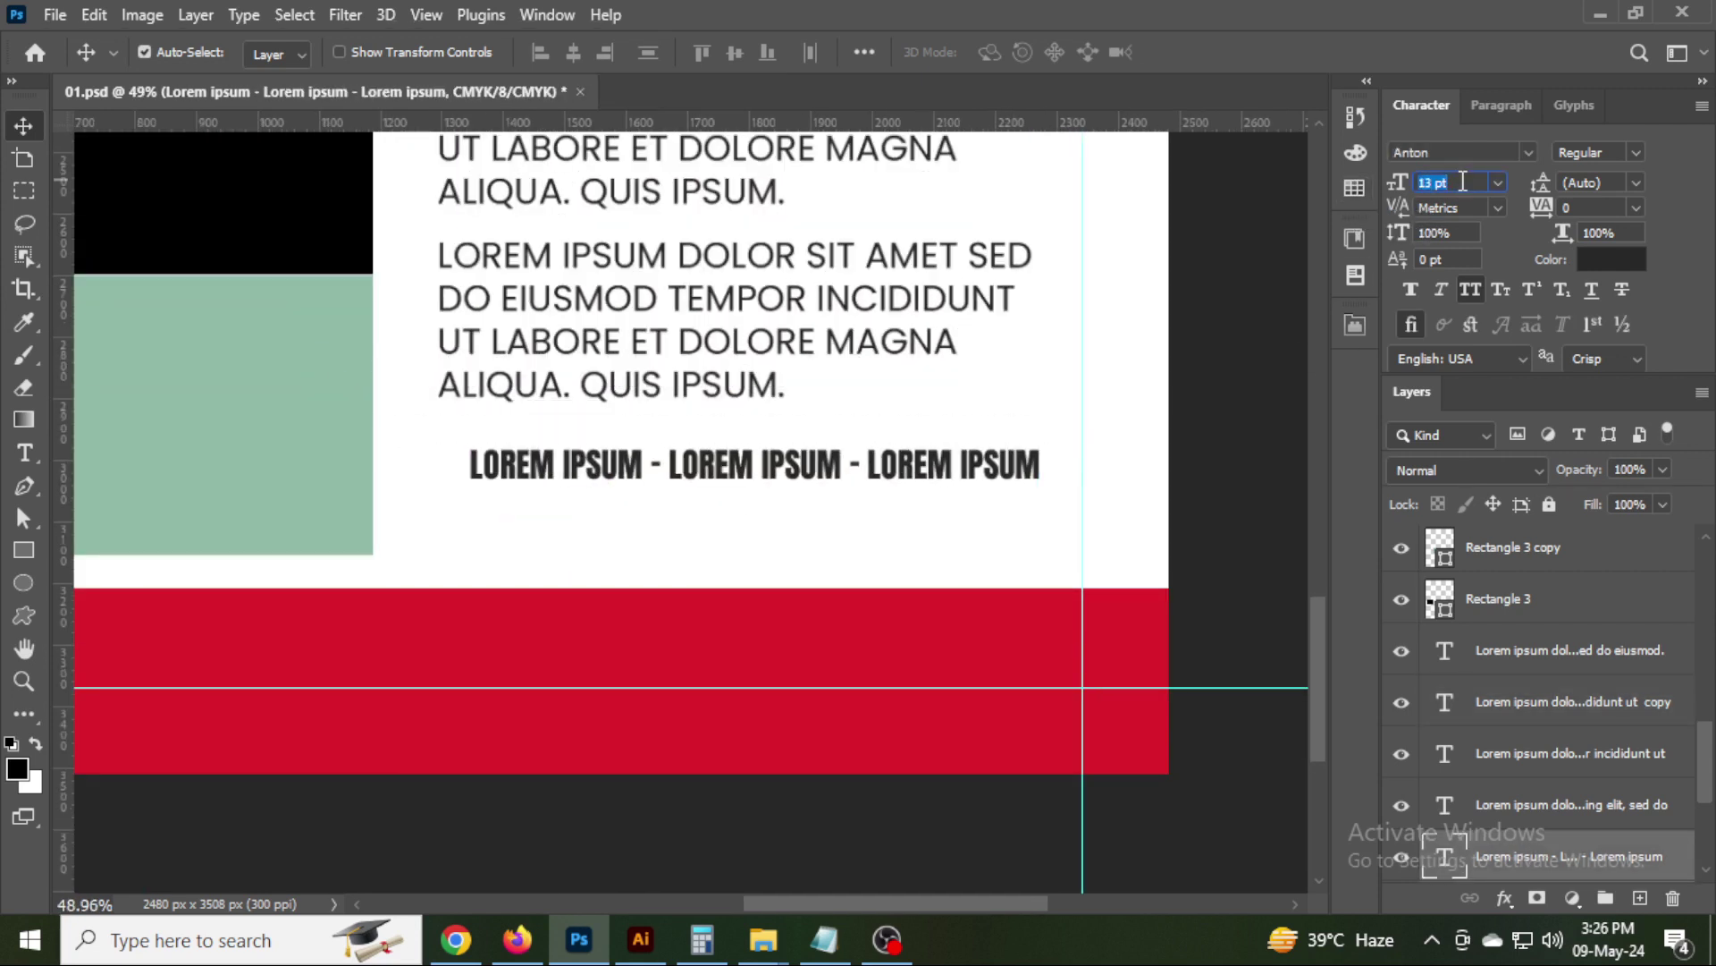
Align the heading copy's left edge with the paragraph, move it toward the red band, and save.
{"action": "left_click", "coordinate": [769, 384], "text": "shift"}
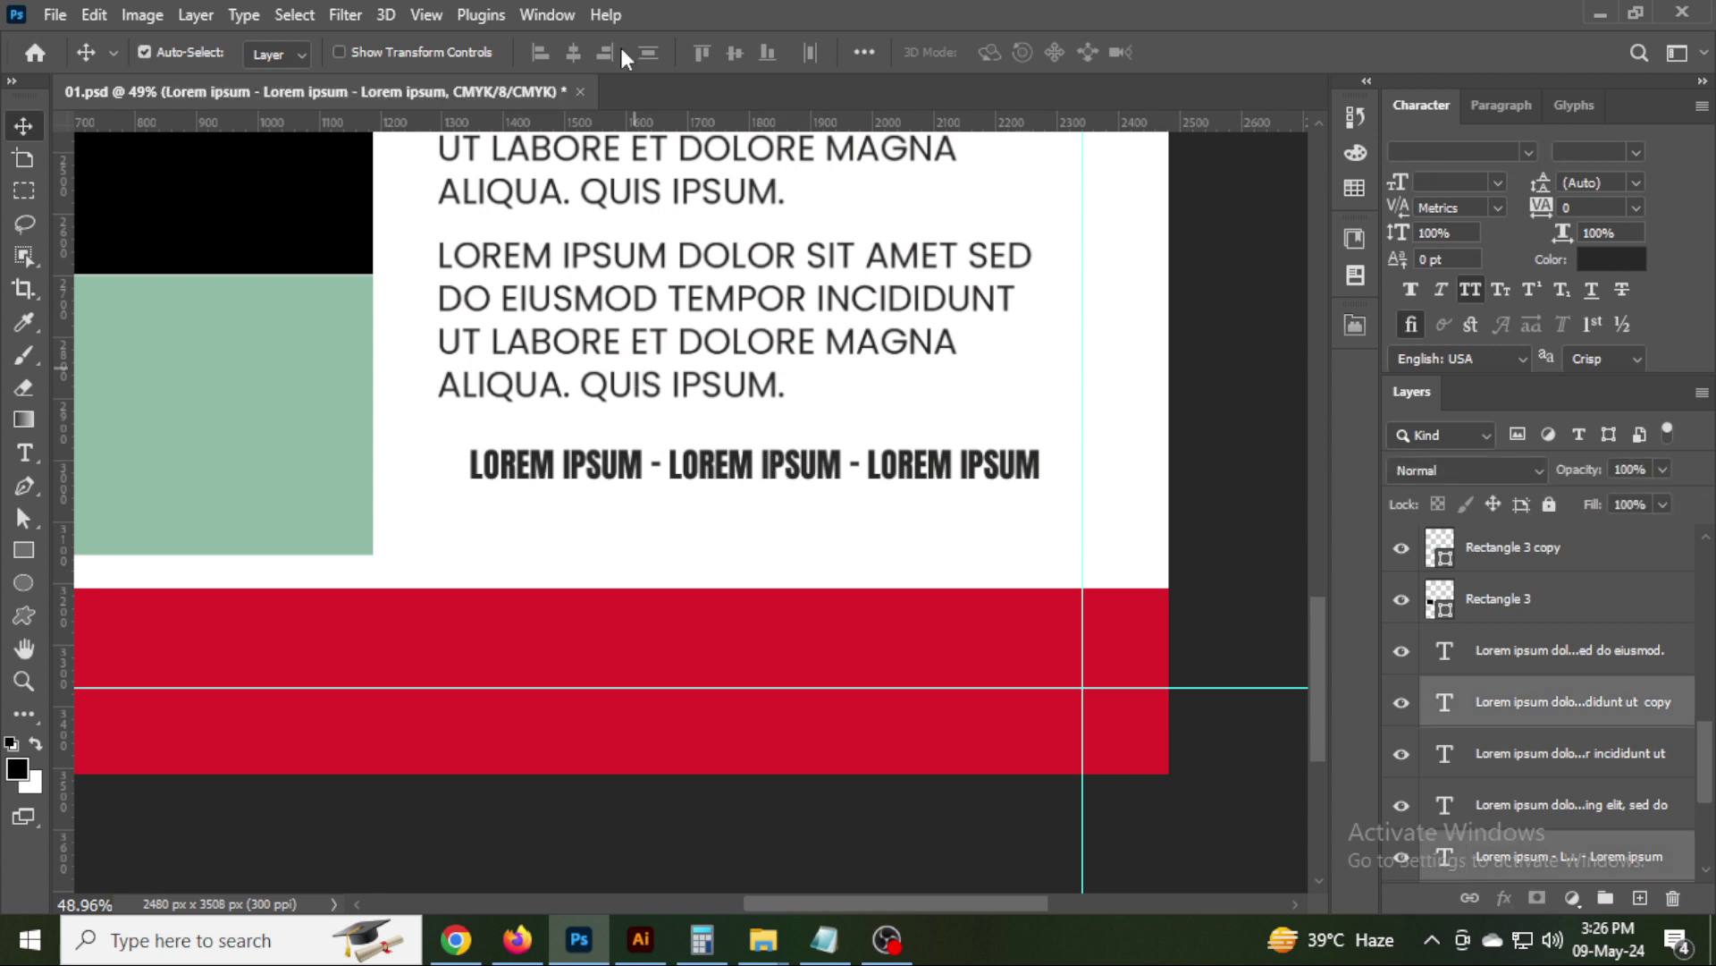
{"action": "left_click", "coordinate": [540, 52]}
{"action": "double_click", "coordinate": [652, 384]}
{"action": "key", "text": "Escape"}
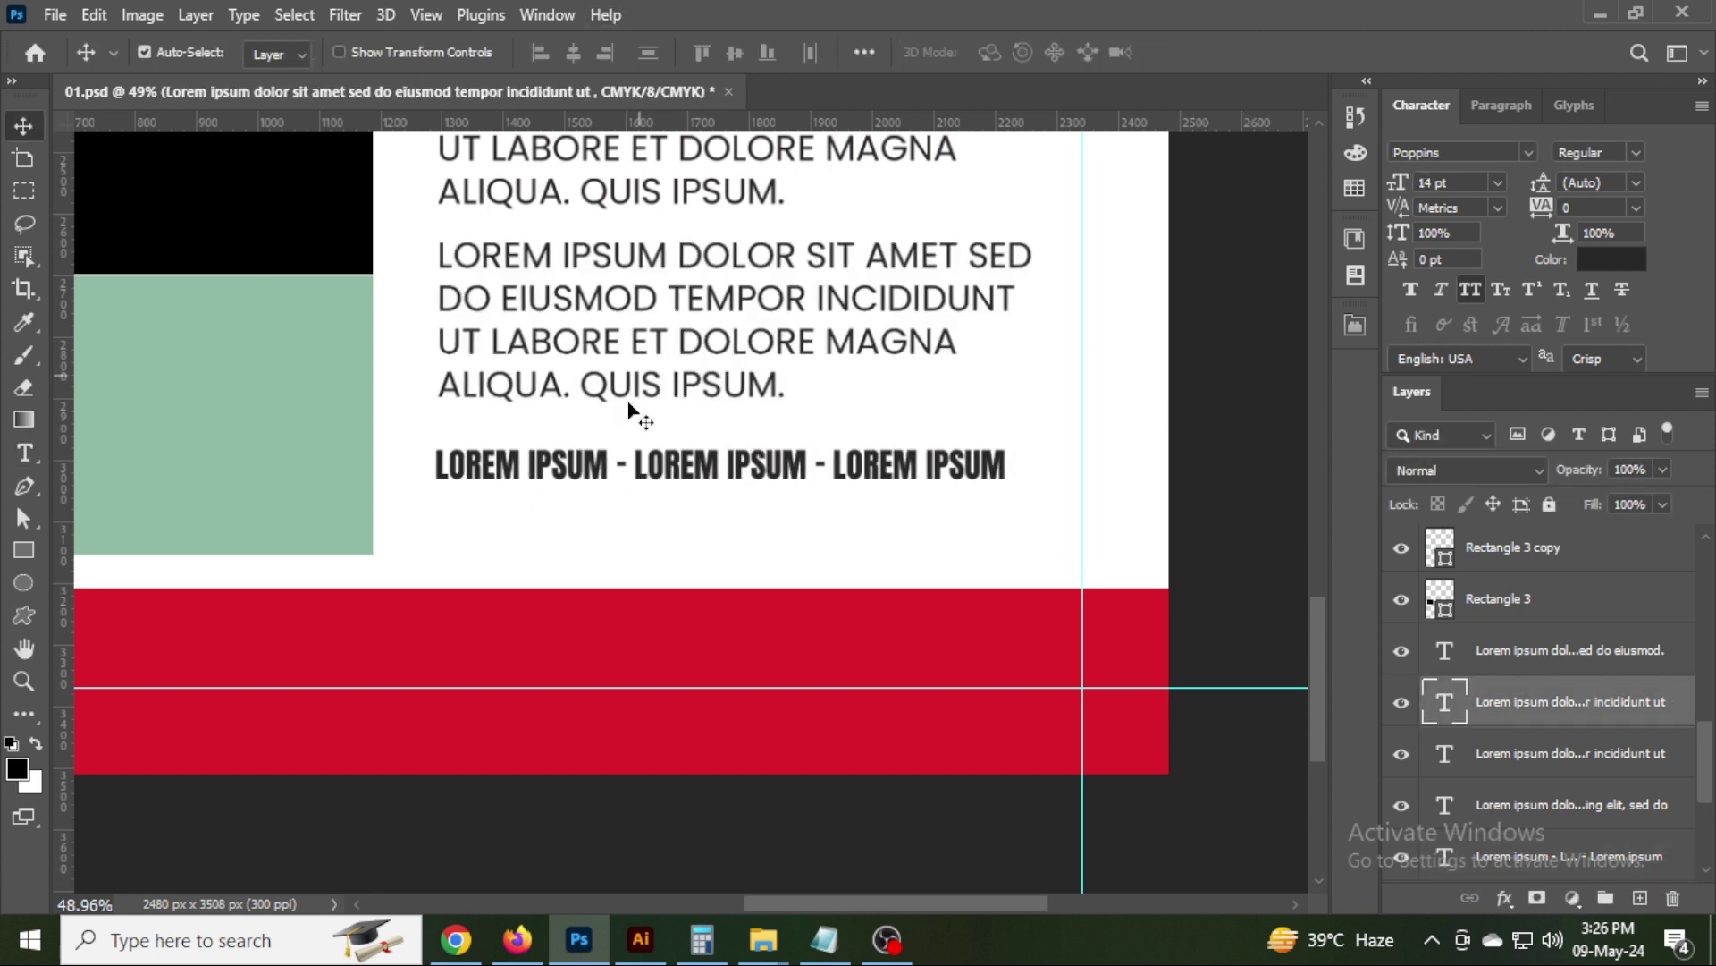
{"action": "left_click", "coordinate": [525, 468]}
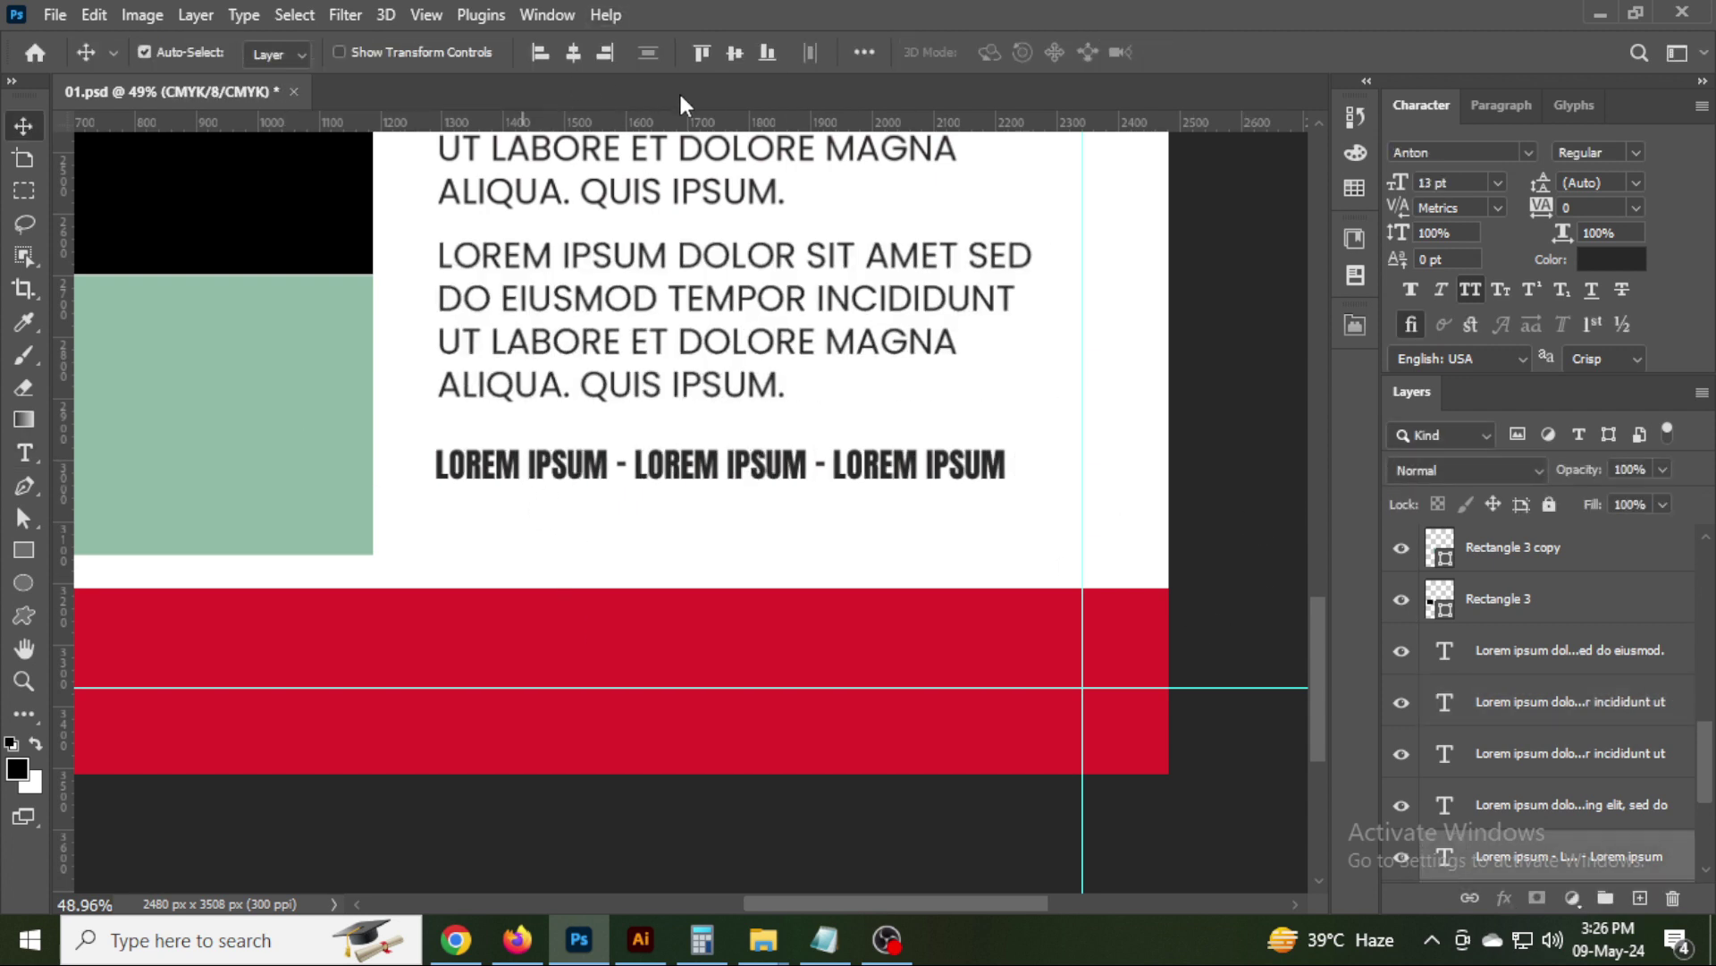
{"action": "left_click", "coordinate": [1234, 487]}
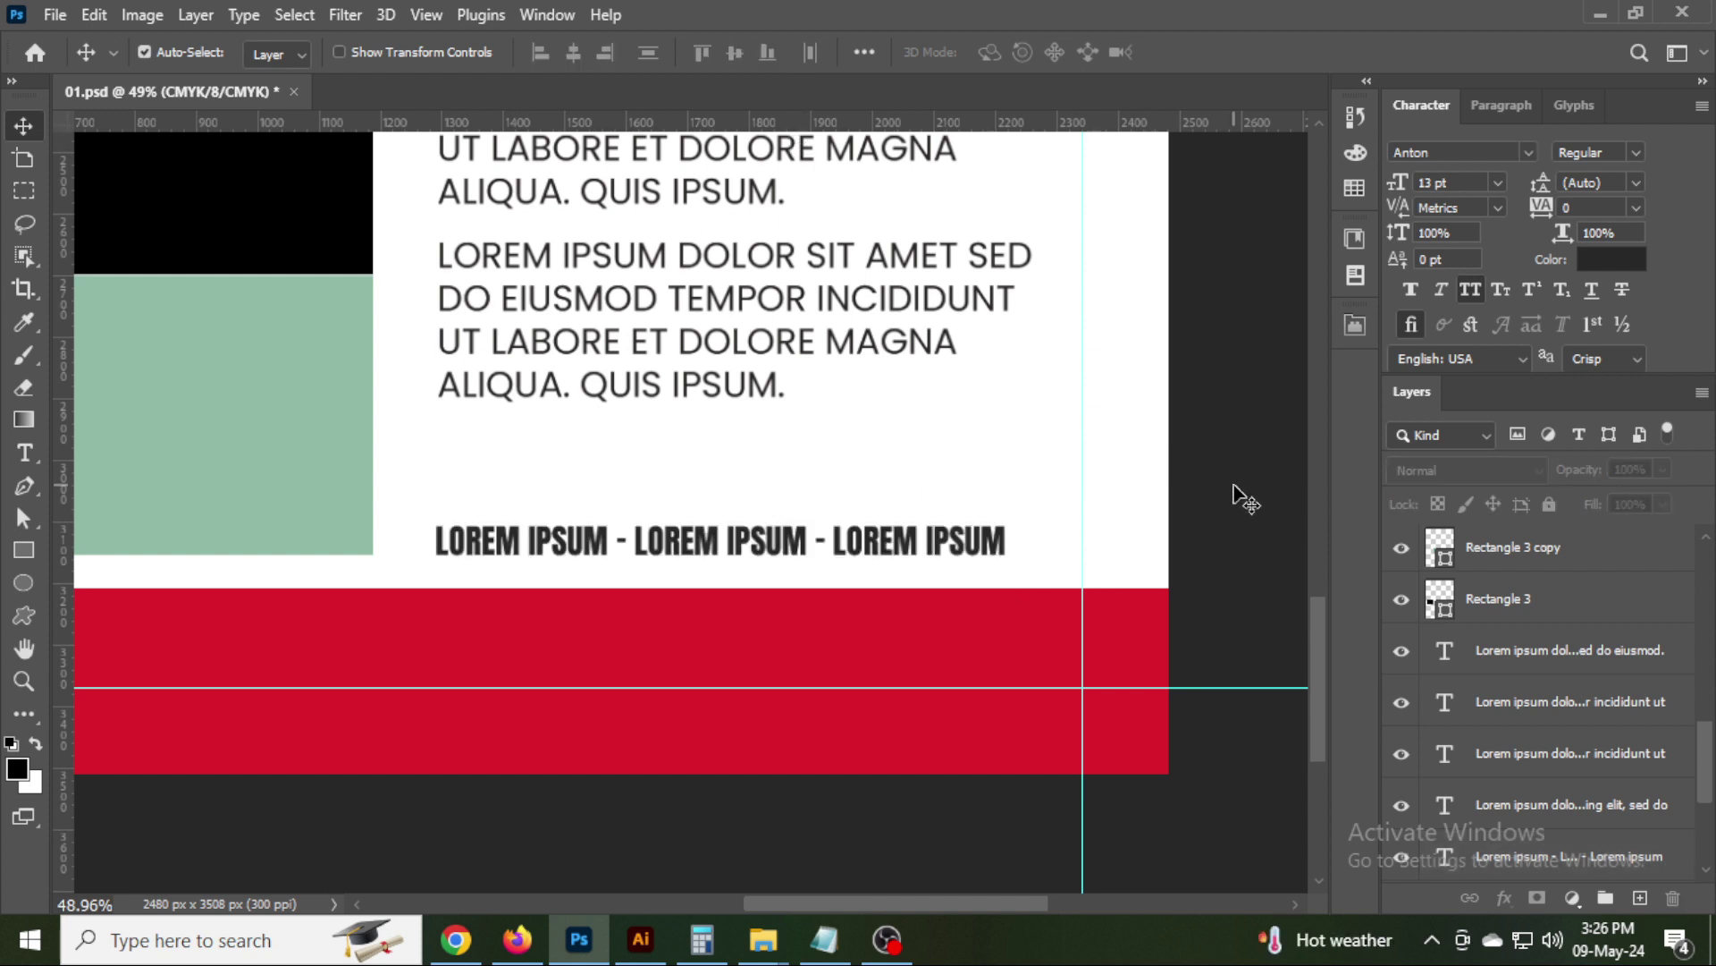
{"action": "key", "text": "ctrl+s"}
Recolour the footer heading's first dash red, sampled from the bottom band.
{"action": "double_click", "coordinate": [749, 547]}
{"action": "double_click", "coordinate": [621, 541]}
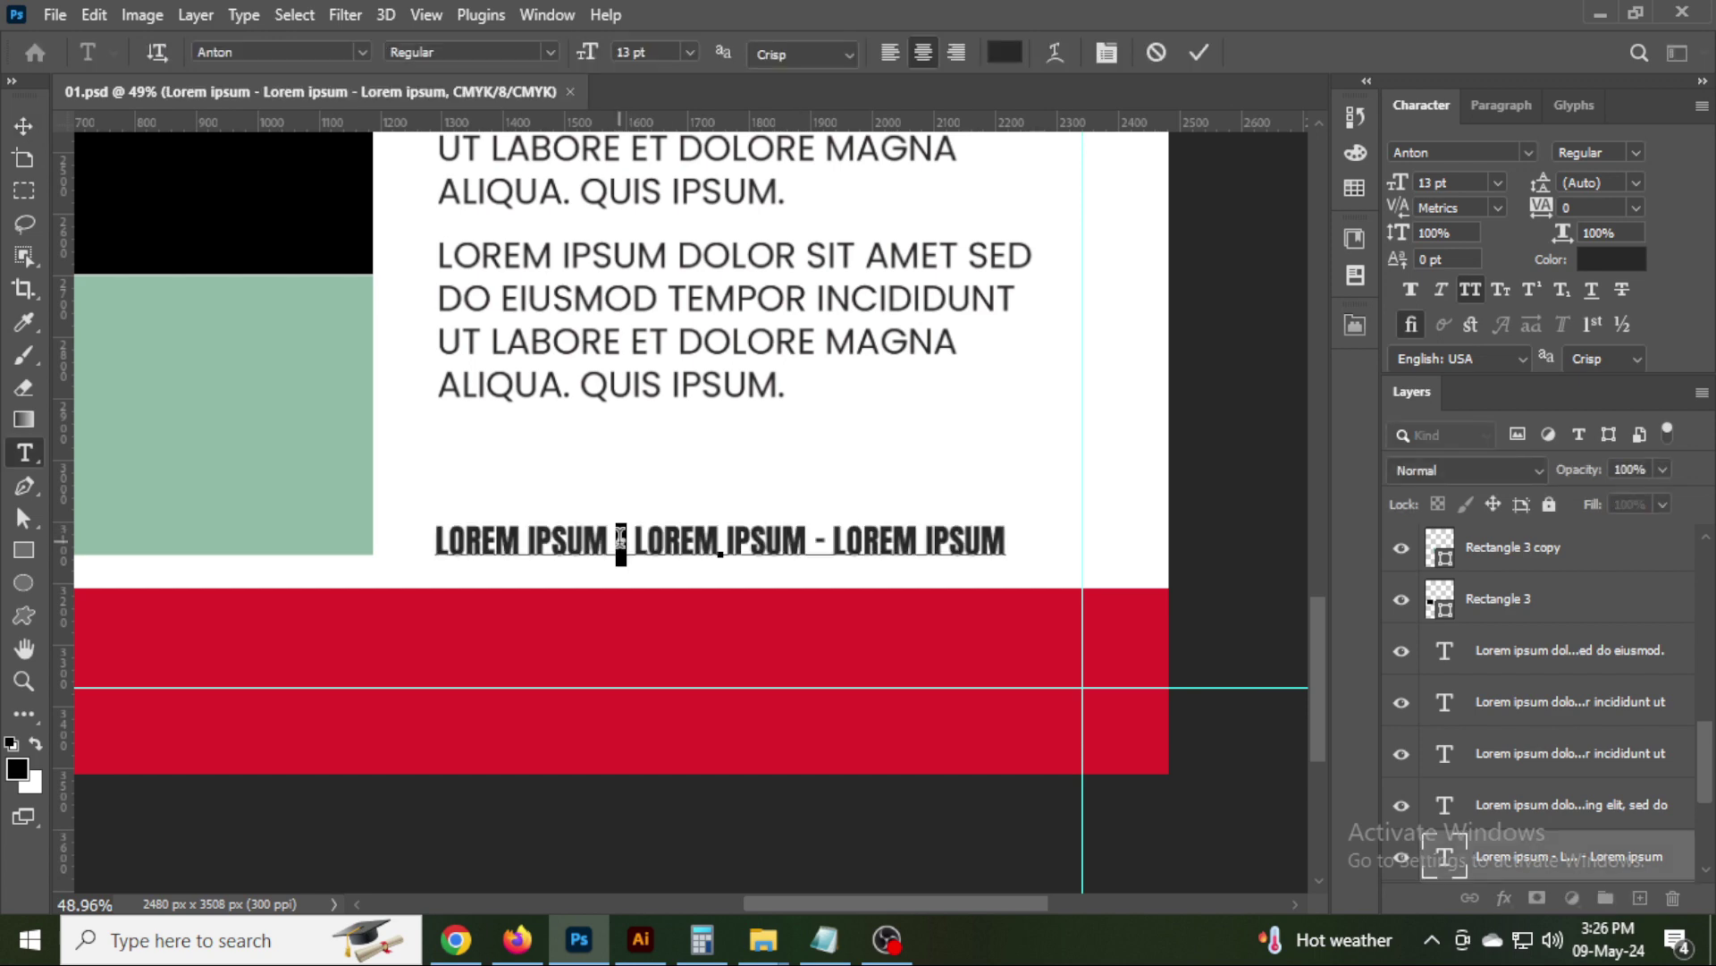
{"action": "left_click", "coordinate": [1605, 259]}
{"action": "left_click", "coordinate": [774, 593]}
{"action": "key", "text": "Return"}
{"action": "key", "text": "Escape"}
{"action": "key", "text": "v"}
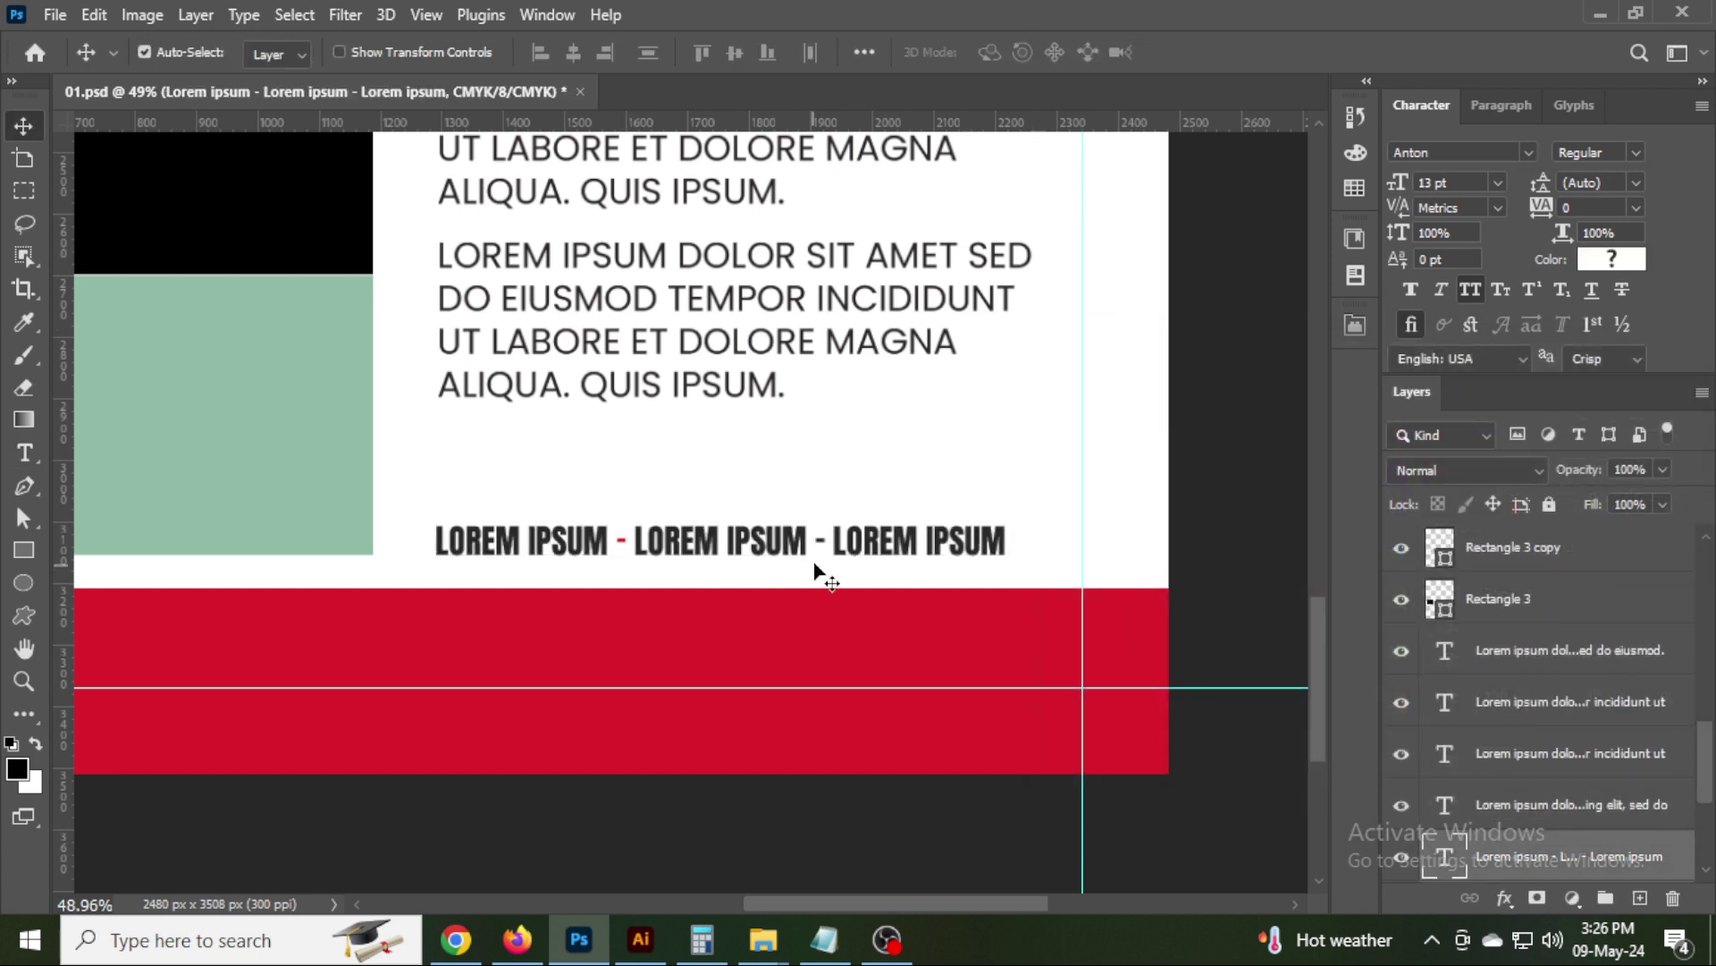
Recolour the footer heading's second dash with the same red from the bottom band.
{"action": "double_click", "coordinate": [831, 547]}
{"action": "left_click", "coordinate": [1612, 260]}
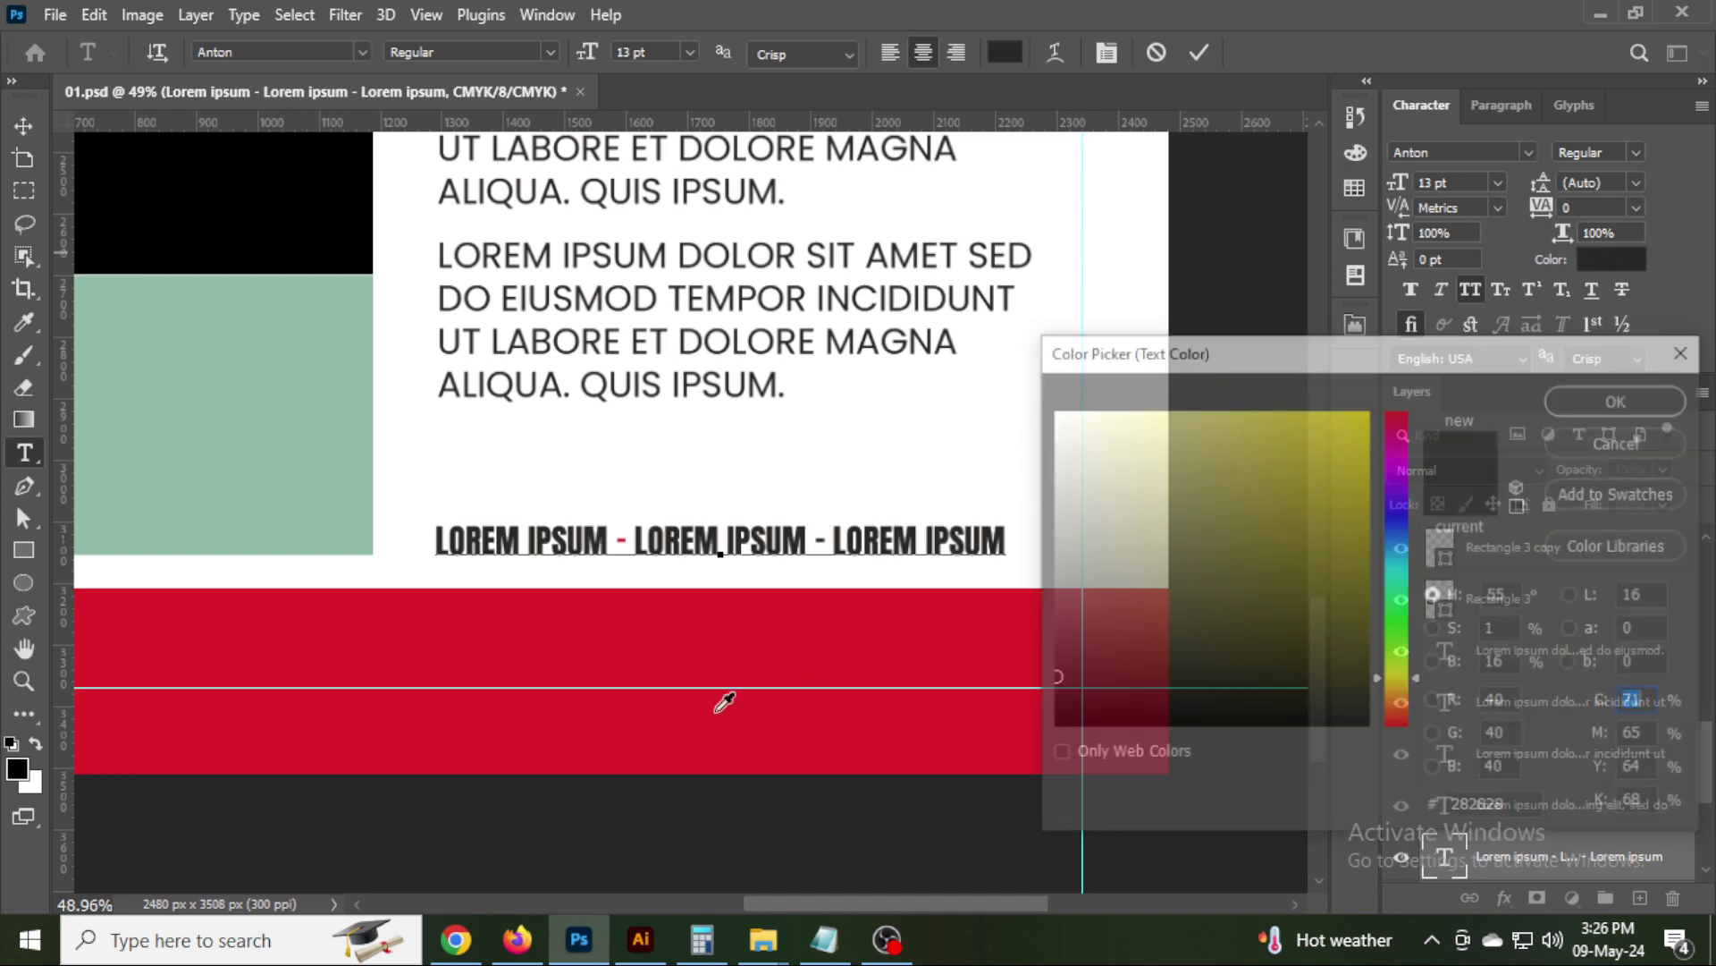
{"action": "left_click", "coordinate": [722, 623]}
{"action": "key", "text": "Return"}
{"action": "key", "text": "Escape"}
{"action": "key", "text": "v"}
{"action": "left_click", "coordinate": [1237, 516]}
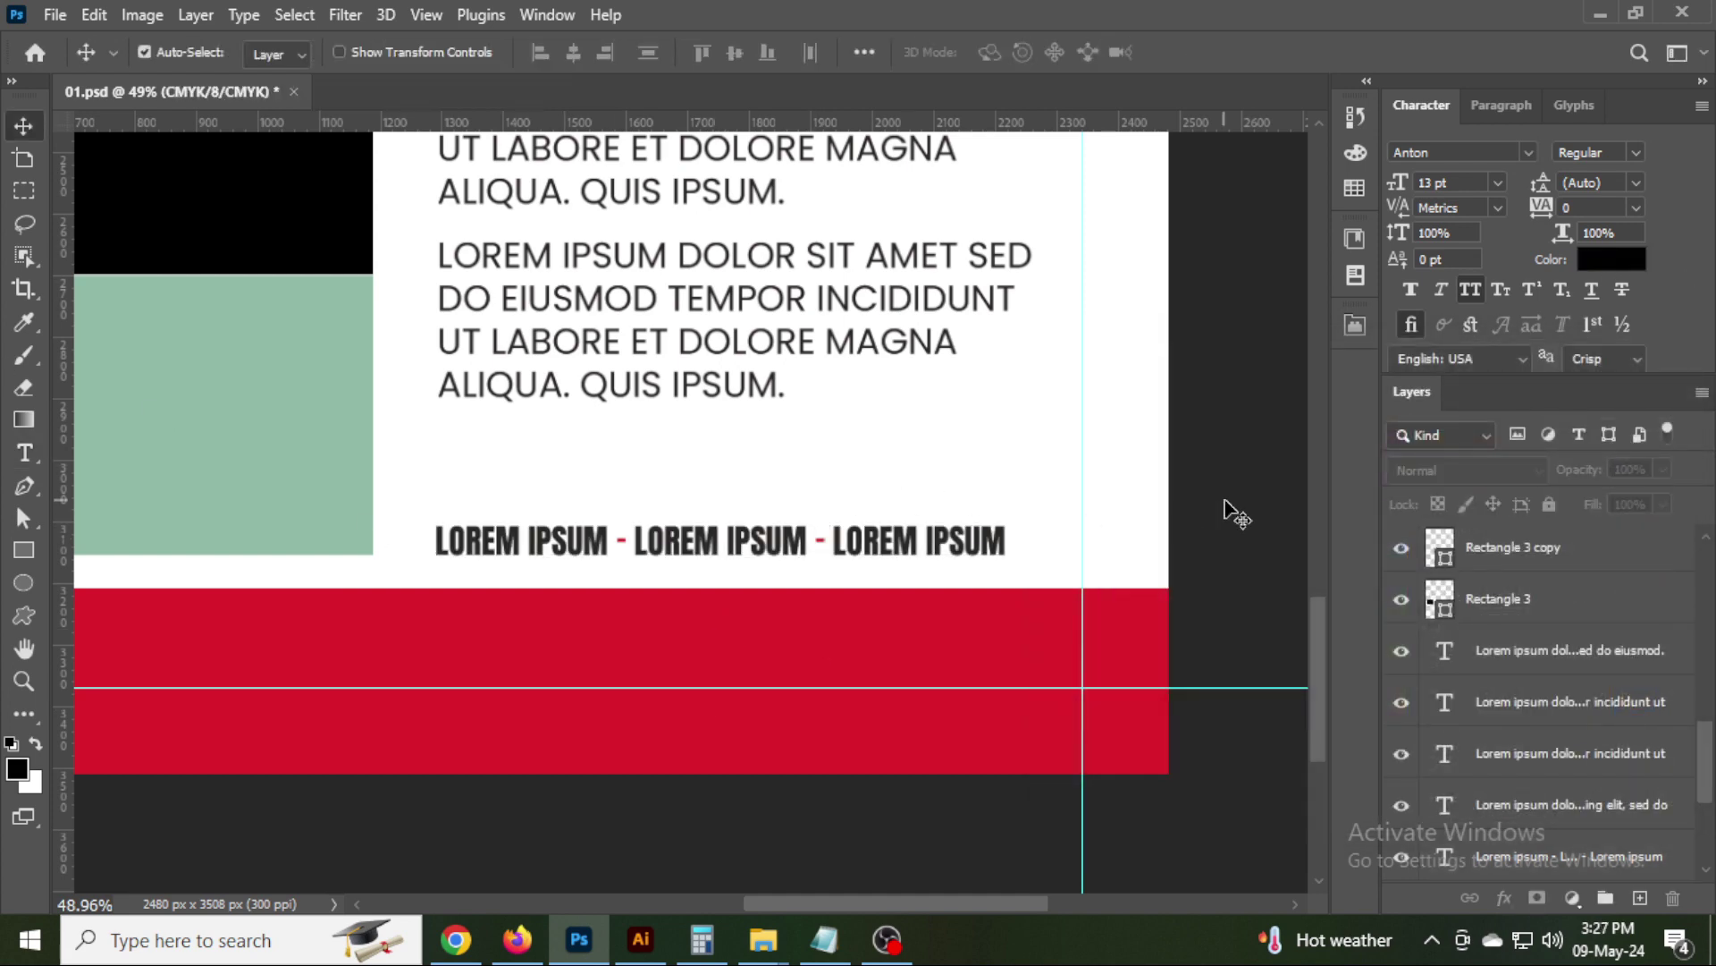
Duplicate the second grey paragraph and move the copy down below it.
{"action": "key", "text": "ctrl+s"}
{"action": "left_click", "coordinate": [749, 371]}
{"action": "key", "text": "ctrl+j"}
{"action": "key", "text": "shift+Down"}
{"action": "key", "text": "shift+Down"}
{"action": "key", "text": "shift+Down"}
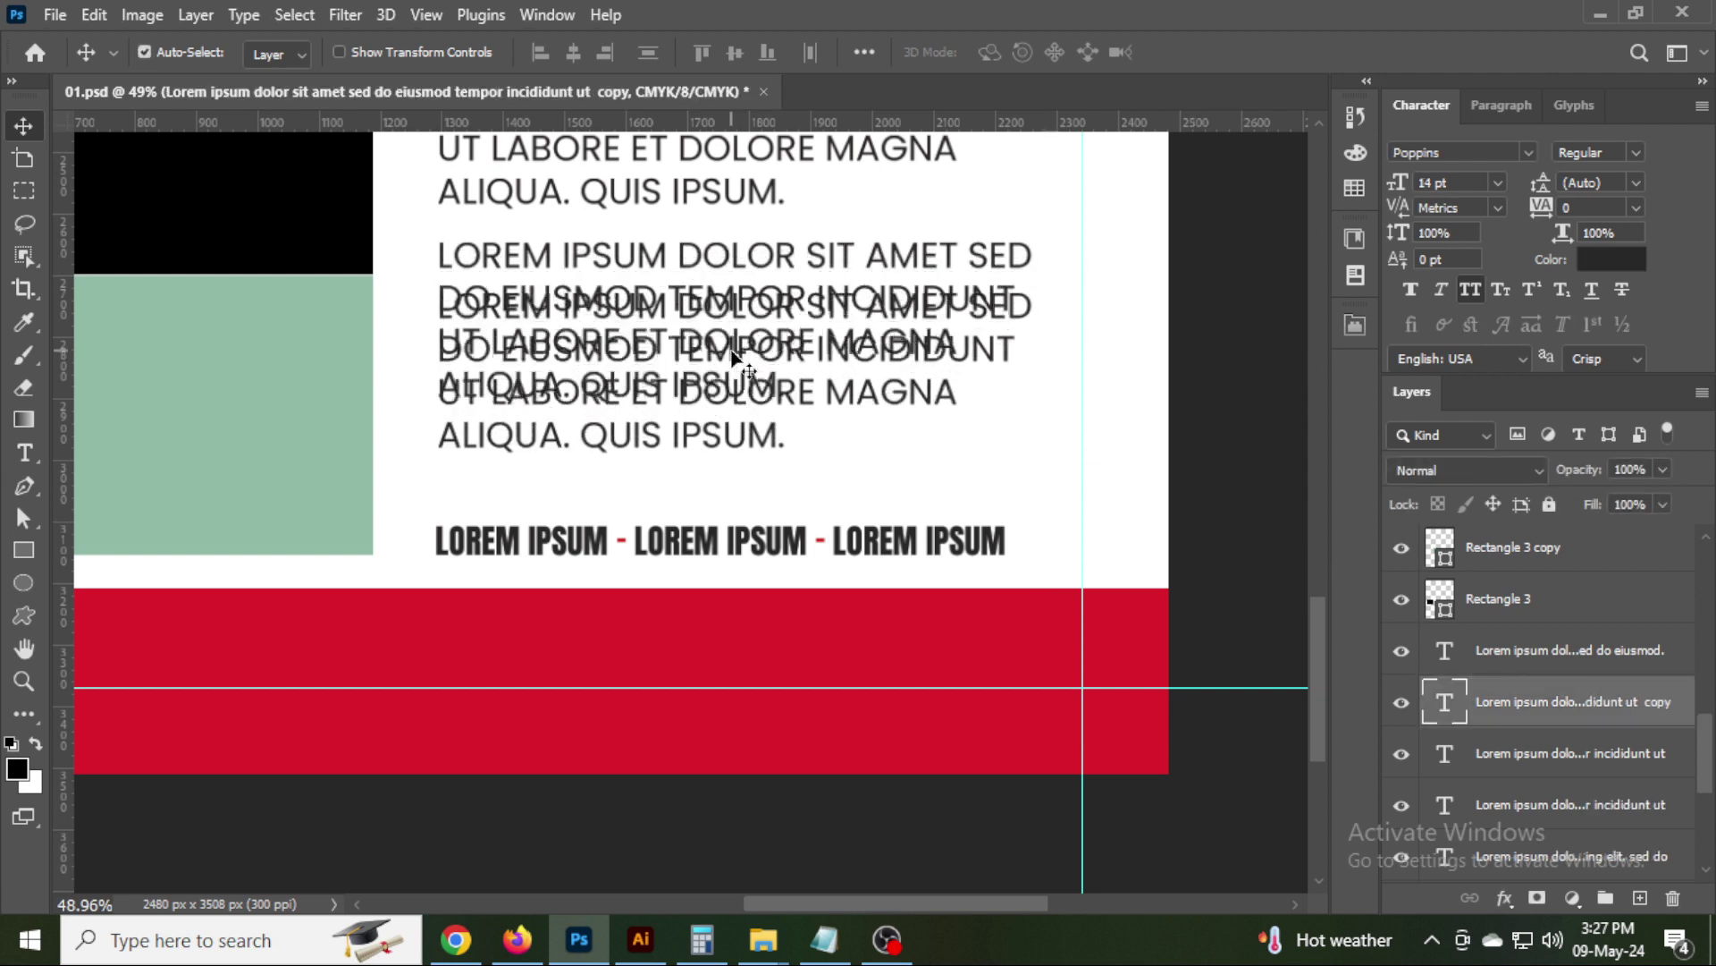
{"action": "key", "text": "shift+Down"}
{"action": "key", "text": "shift+Down"}
{"action": "key", "text": "shift+Down"}
{"action": "key", "text": "shift+Up"}
{"action": "key", "text": "shift+Up"}
{"action": "key", "text": "shift+Up"}
{"action": "key", "text": "shift+Down"}
{"action": "key", "text": "shift+Down"}
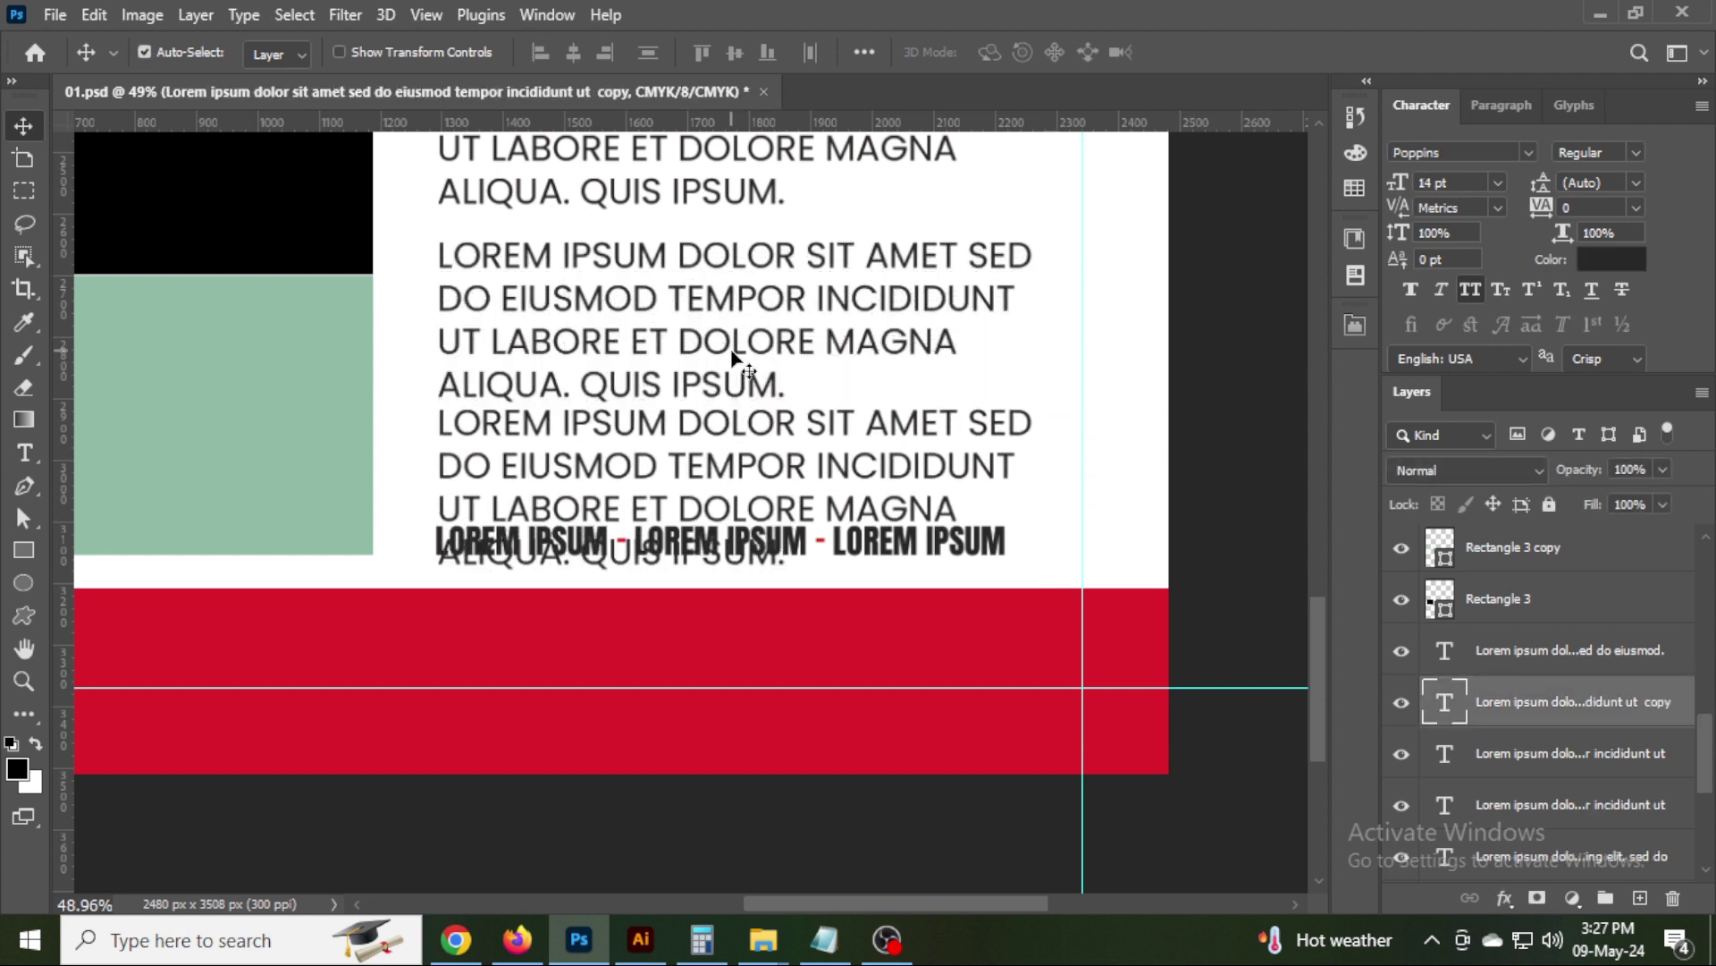
{"action": "key", "text": "shift+Down"}
{"action": "key", "text": "shift+Down"}
{"action": "key", "text": "shift+Down"}
{"action": "key", "text": "shift+Down"}
{"action": "key", "text": "shift+Down"}
Trim the copied paragraph's text so it ends at 'EIUSMOD TEMPOR.'.
{"action": "double_click", "coordinate": [756, 492]}
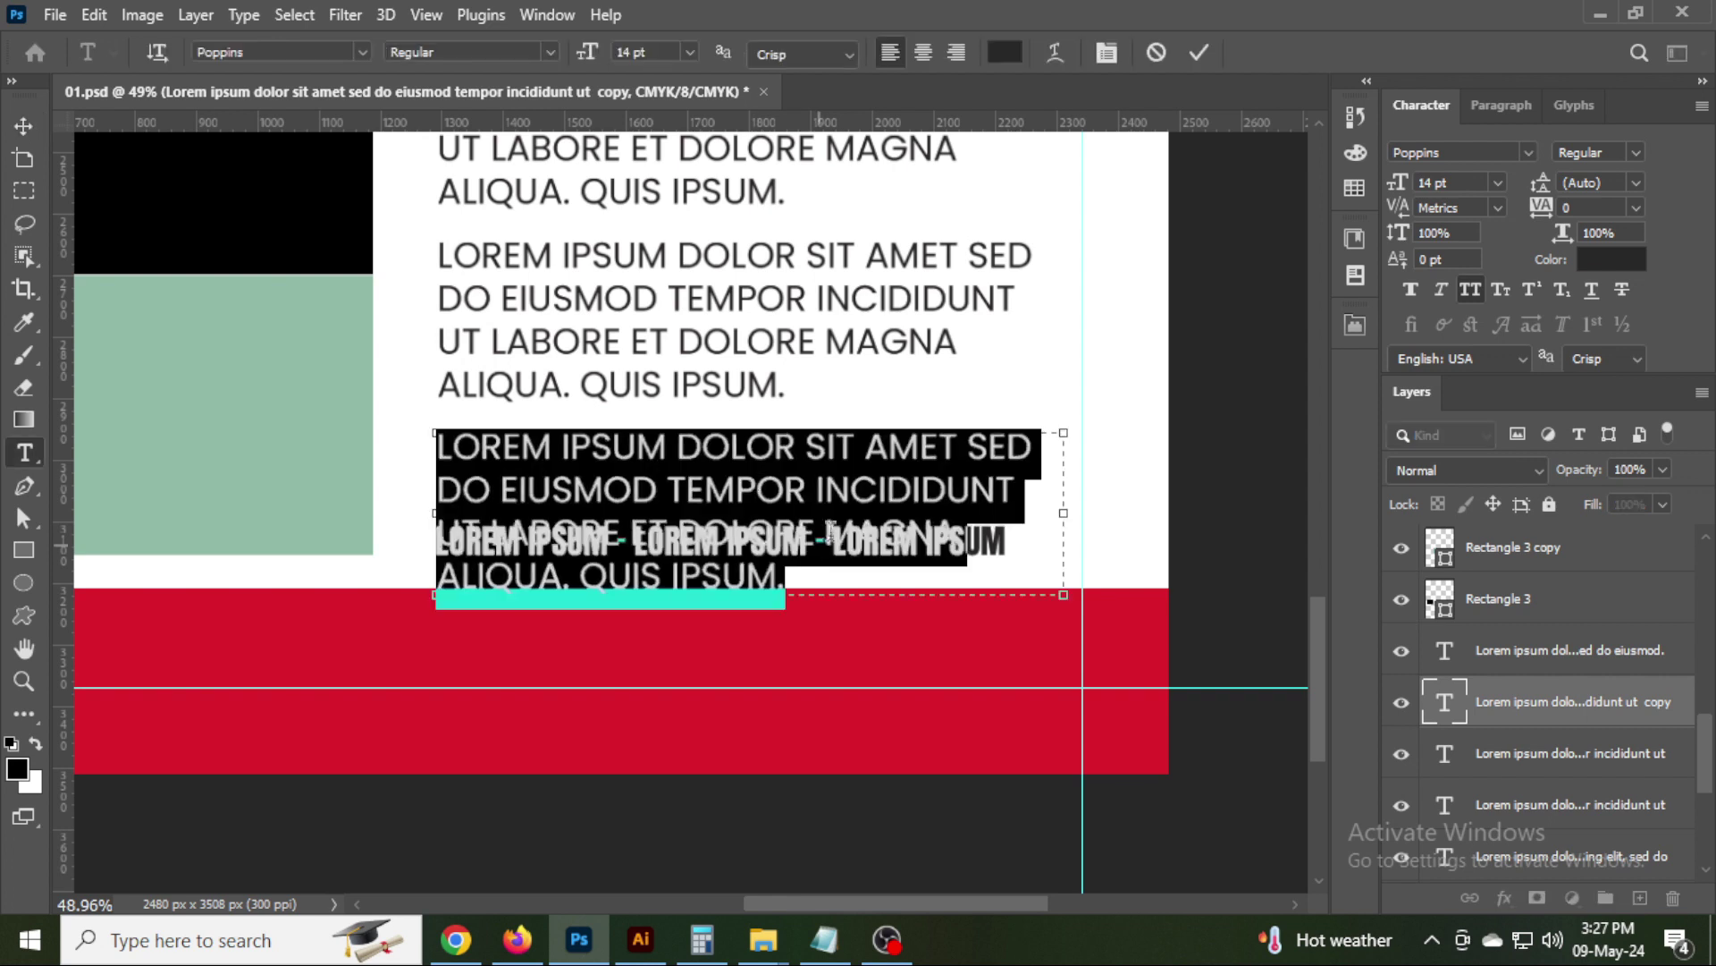
{"action": "left_click_drag", "start_coordinate": [807, 490], "coordinate": [1179, 688]}
{"action": "key", "text": "BackSpace"}
{"action": "type", "text": "."}
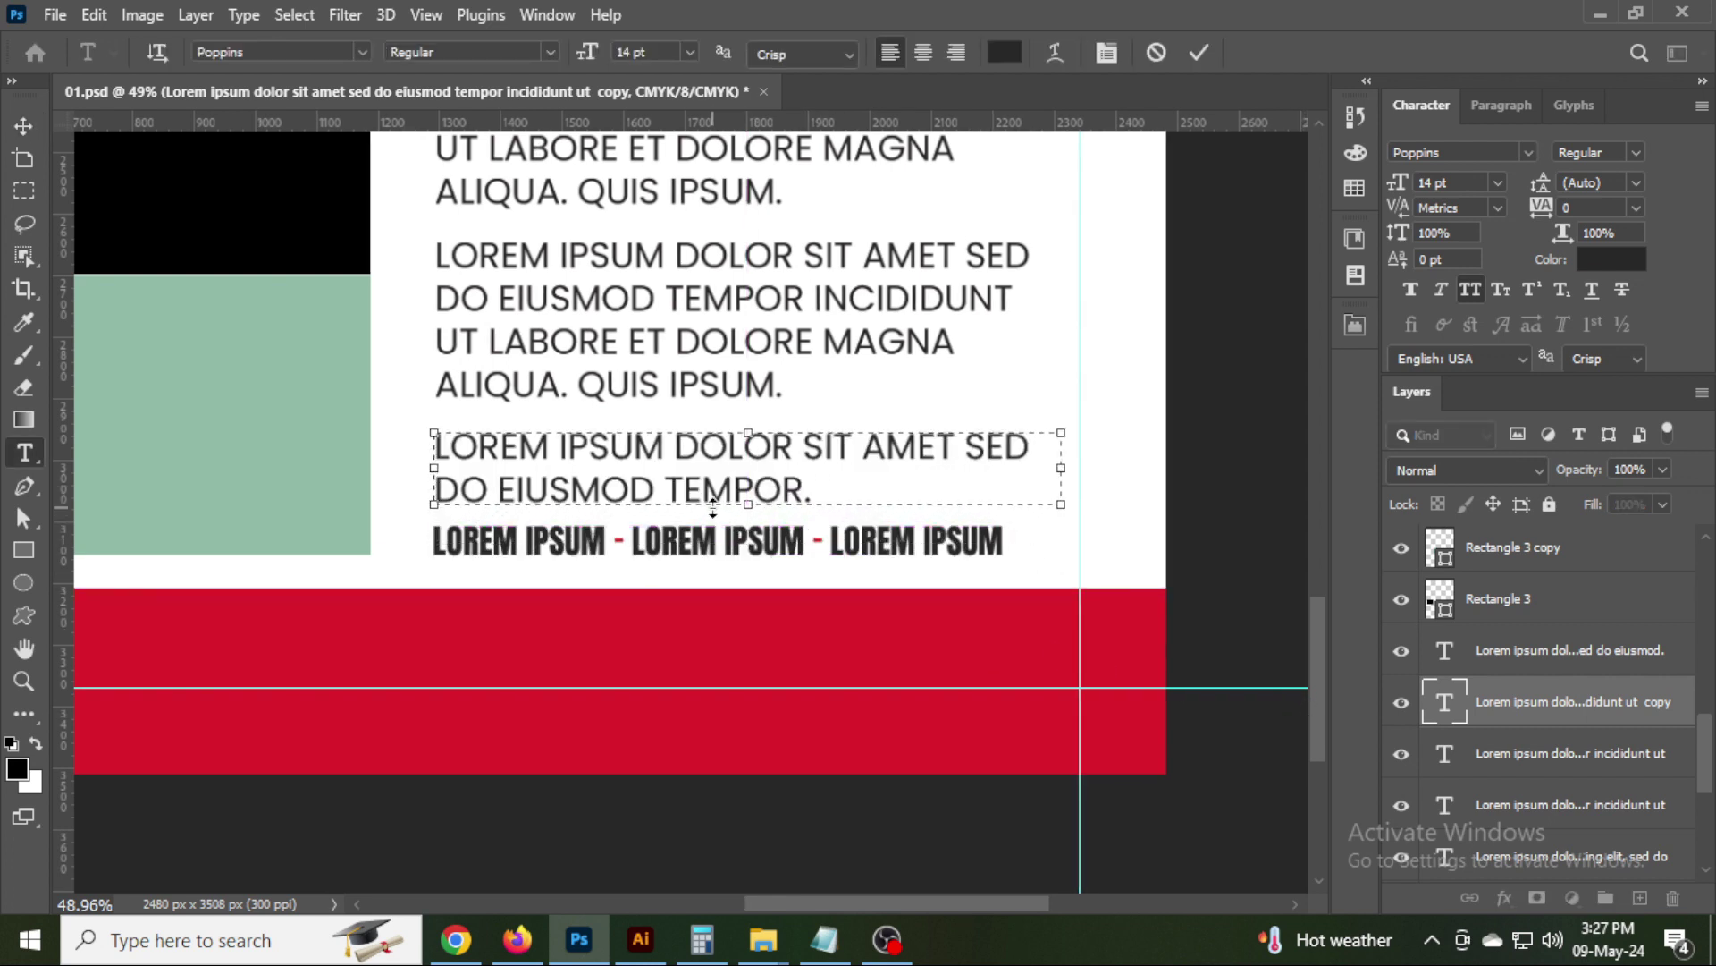
{"action": "key", "text": "ctrl+Return"}
{"action": "key", "text": "v"}
Make the shortened paragraph Faux Italic, colour it with red sampled from the bottom band, and save.
{"action": "left_click", "coordinate": [1434, 288]}
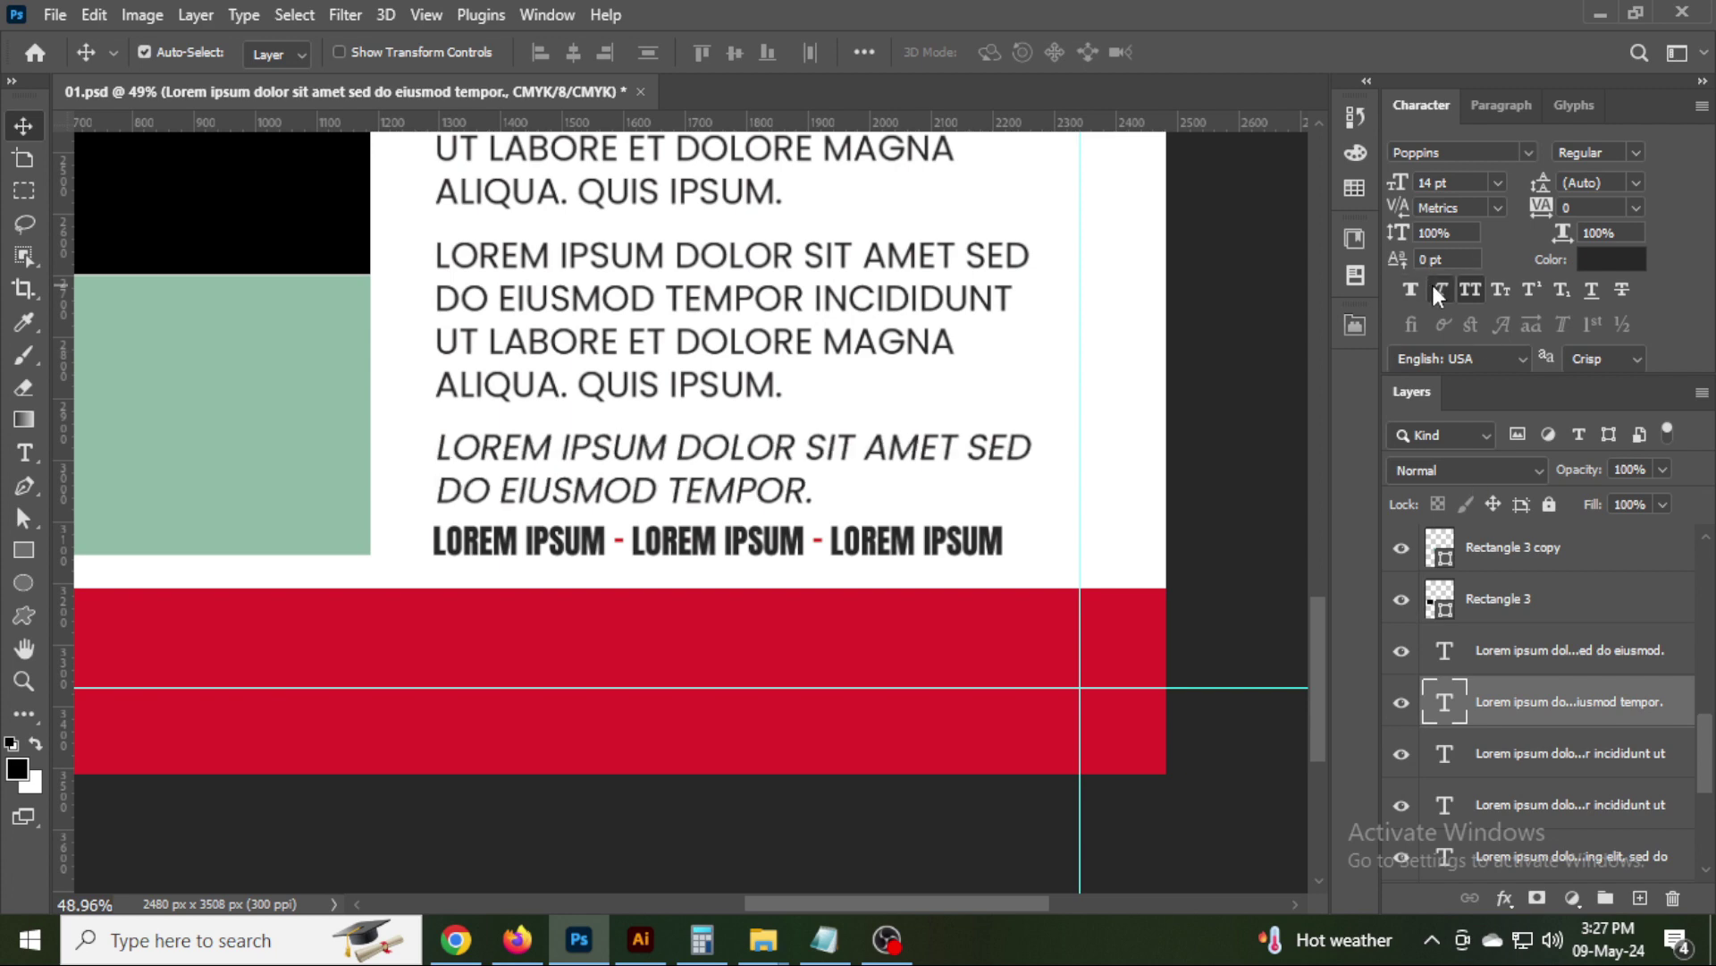
{"action": "left_click", "coordinate": [964, 542], "text": "shift"}
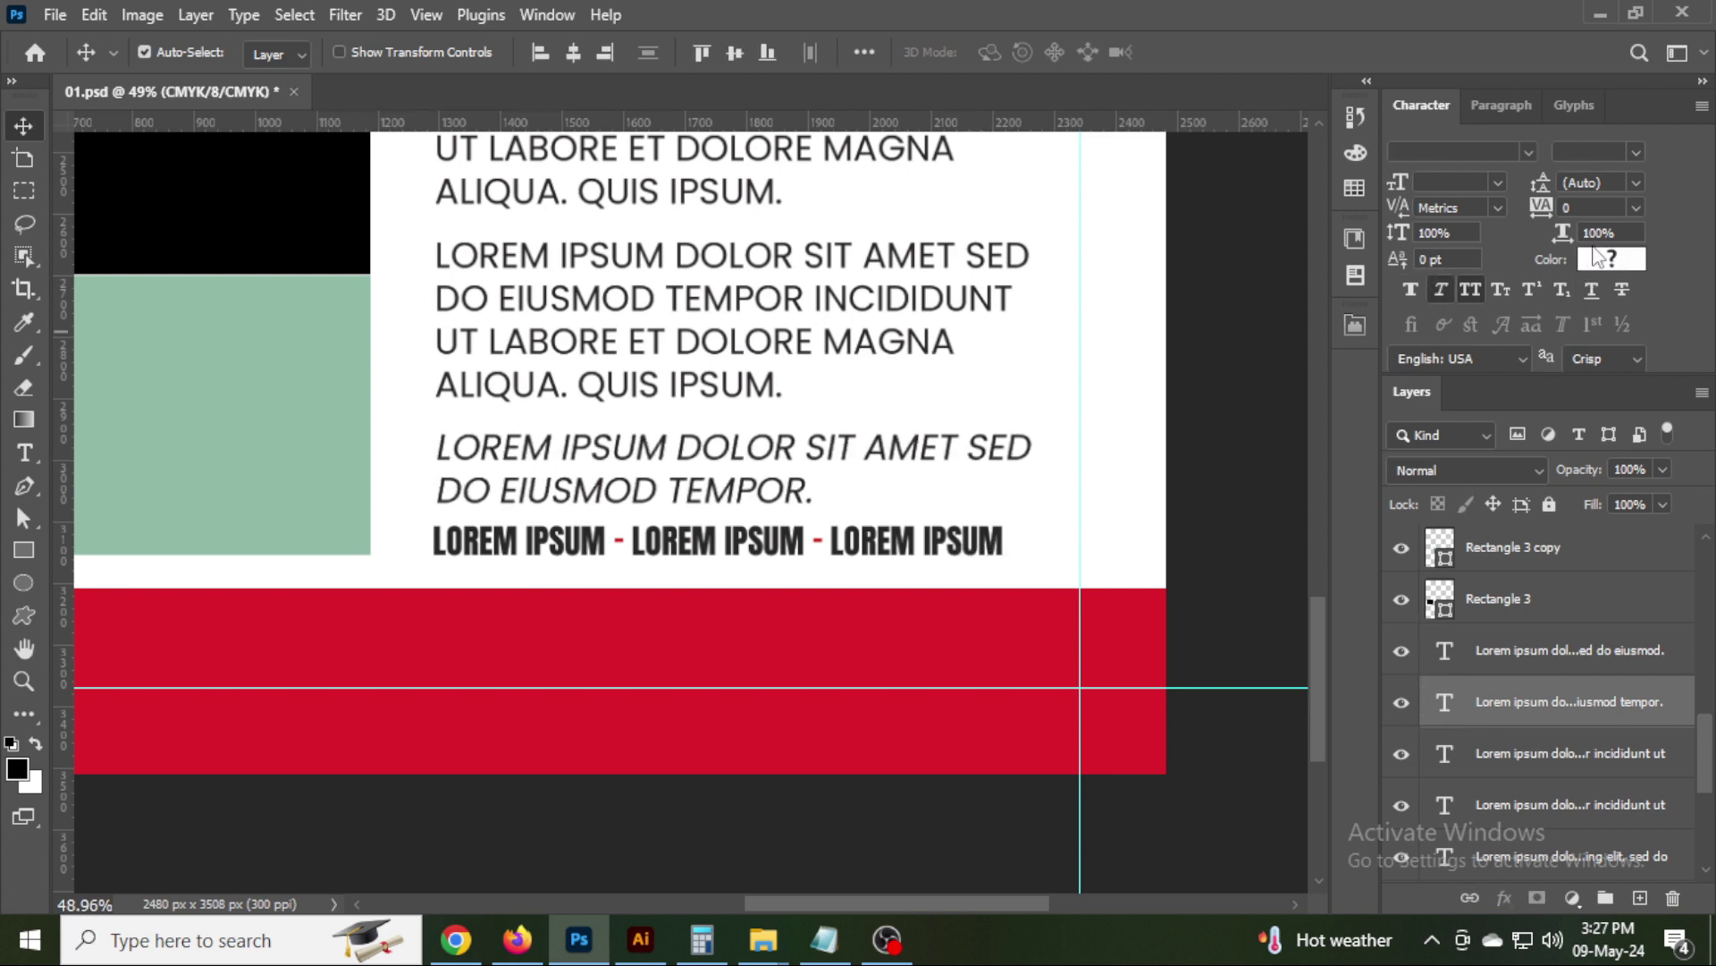
{"action": "left_click", "coordinate": [1611, 259]}
{"action": "left_click", "coordinate": [865, 620]}
{"action": "key", "text": "Return"}
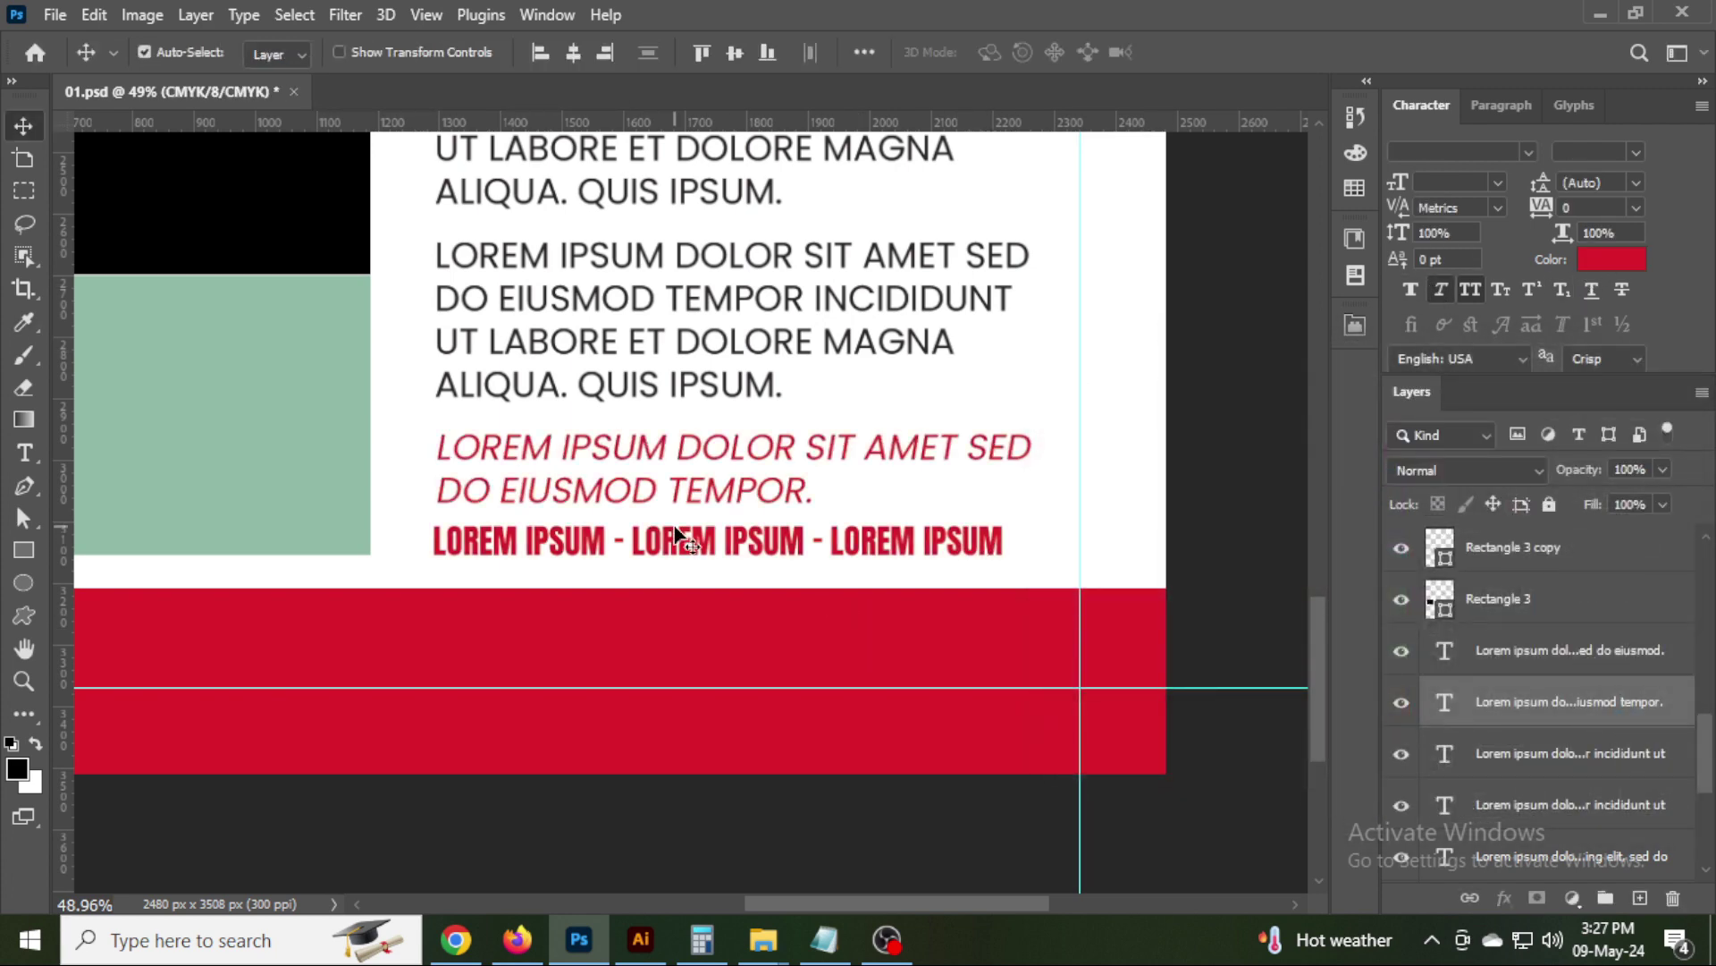
{"action": "left_click", "coordinate": [1264, 487]}
{"action": "key", "text": "ctrl+s"}
Nudge the red italic tagline and grey paragraph up into place, then fit the flyer in the window.
{"action": "left_click", "coordinate": [682, 487]}
{"action": "left_click", "coordinate": [677, 350], "text": "shift"}
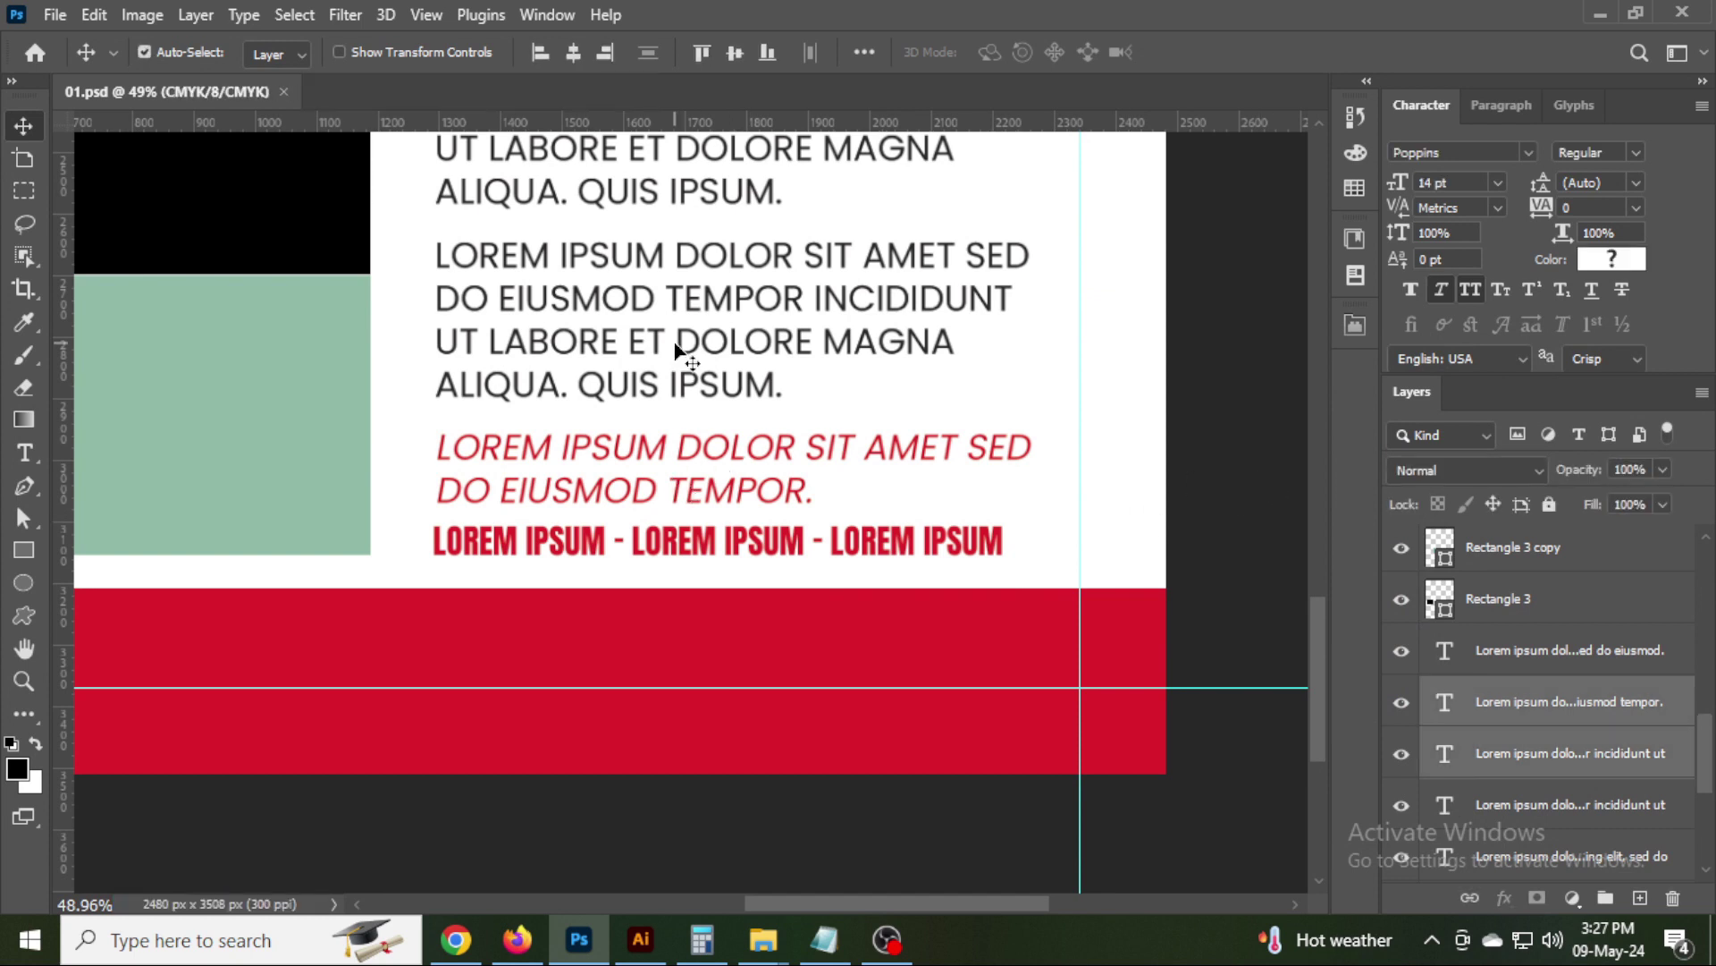
{"action": "key", "text": "shift+Up"}
{"action": "left_click", "coordinate": [823, 458]}
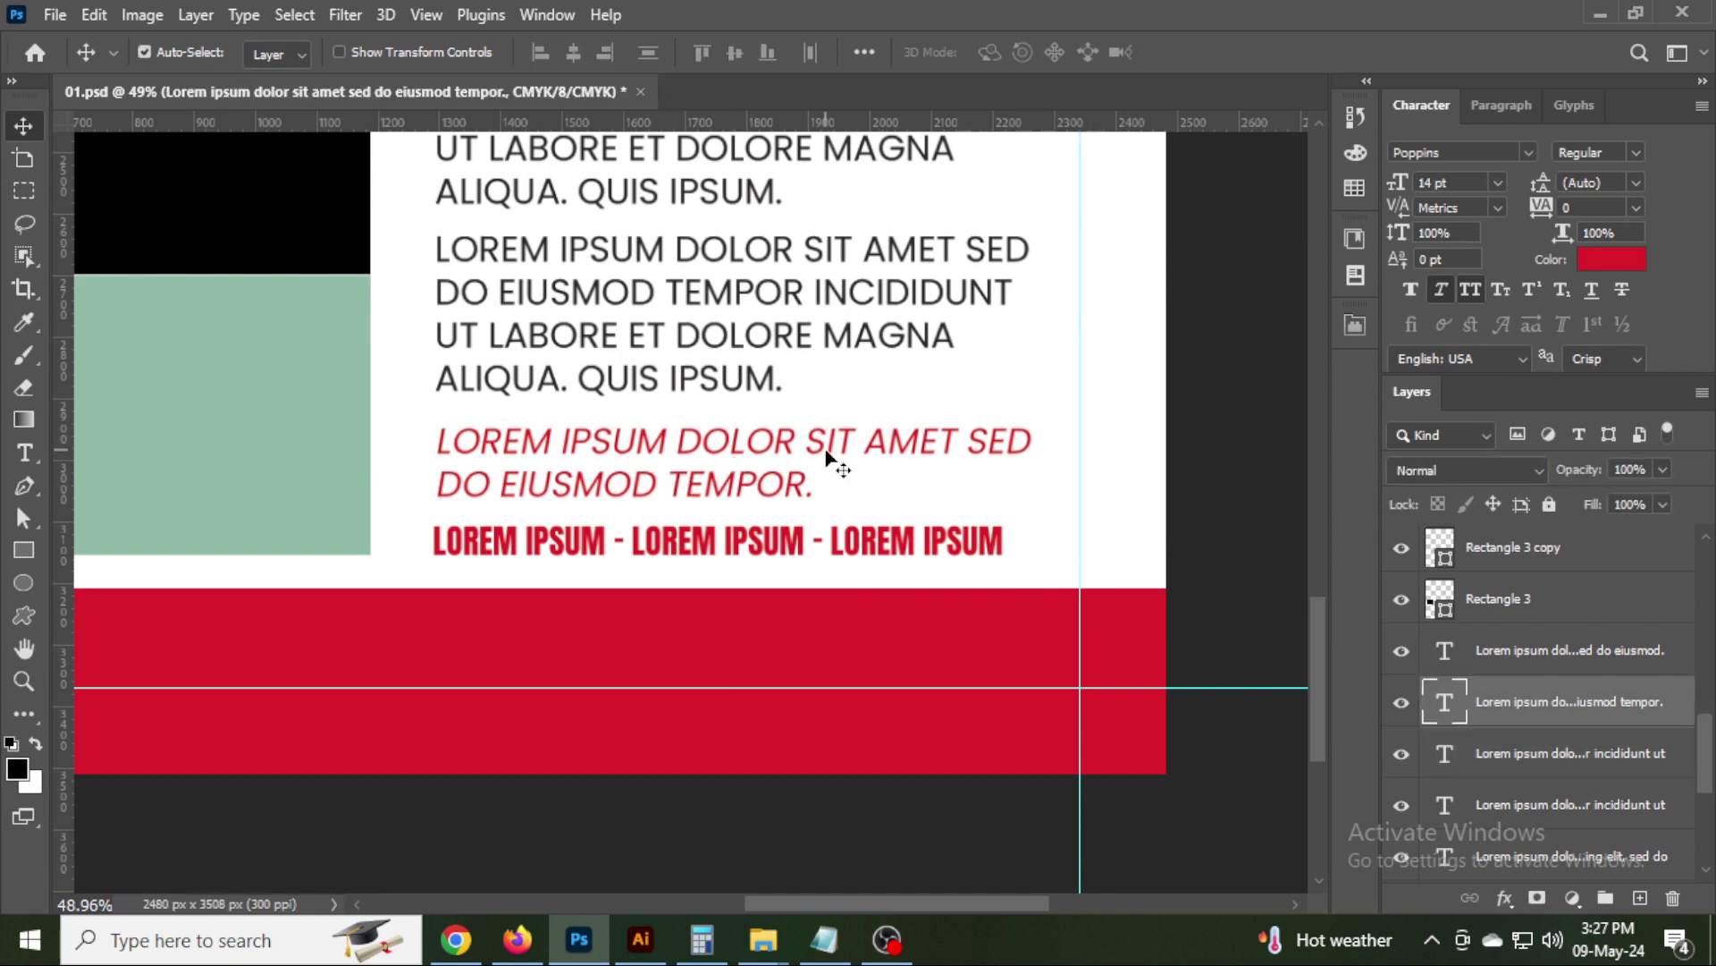
{"action": "key", "text": "shift+Up"}
{"action": "key", "text": "shift+Up"}
{"action": "left_click", "coordinate": [747, 268], "text": "shift"}
{"action": "key", "text": "shift+Up"}
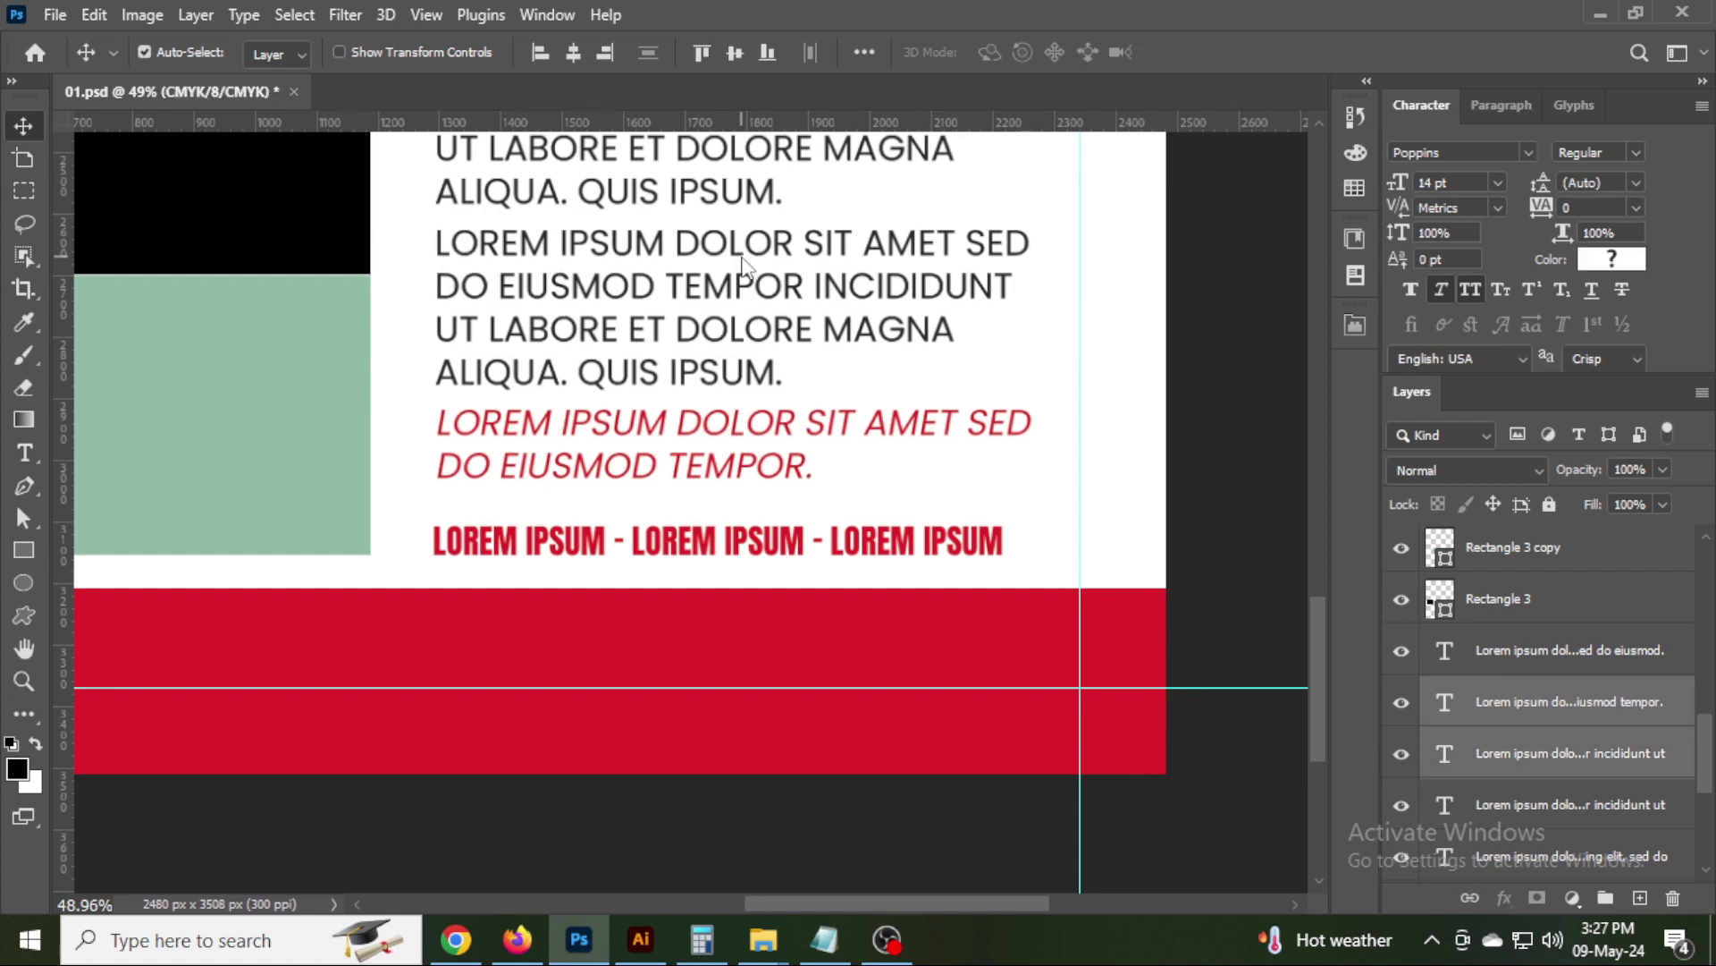
{"action": "left_click", "coordinate": [1245, 563]}
{"action": "key", "text": "ctrl+0"}
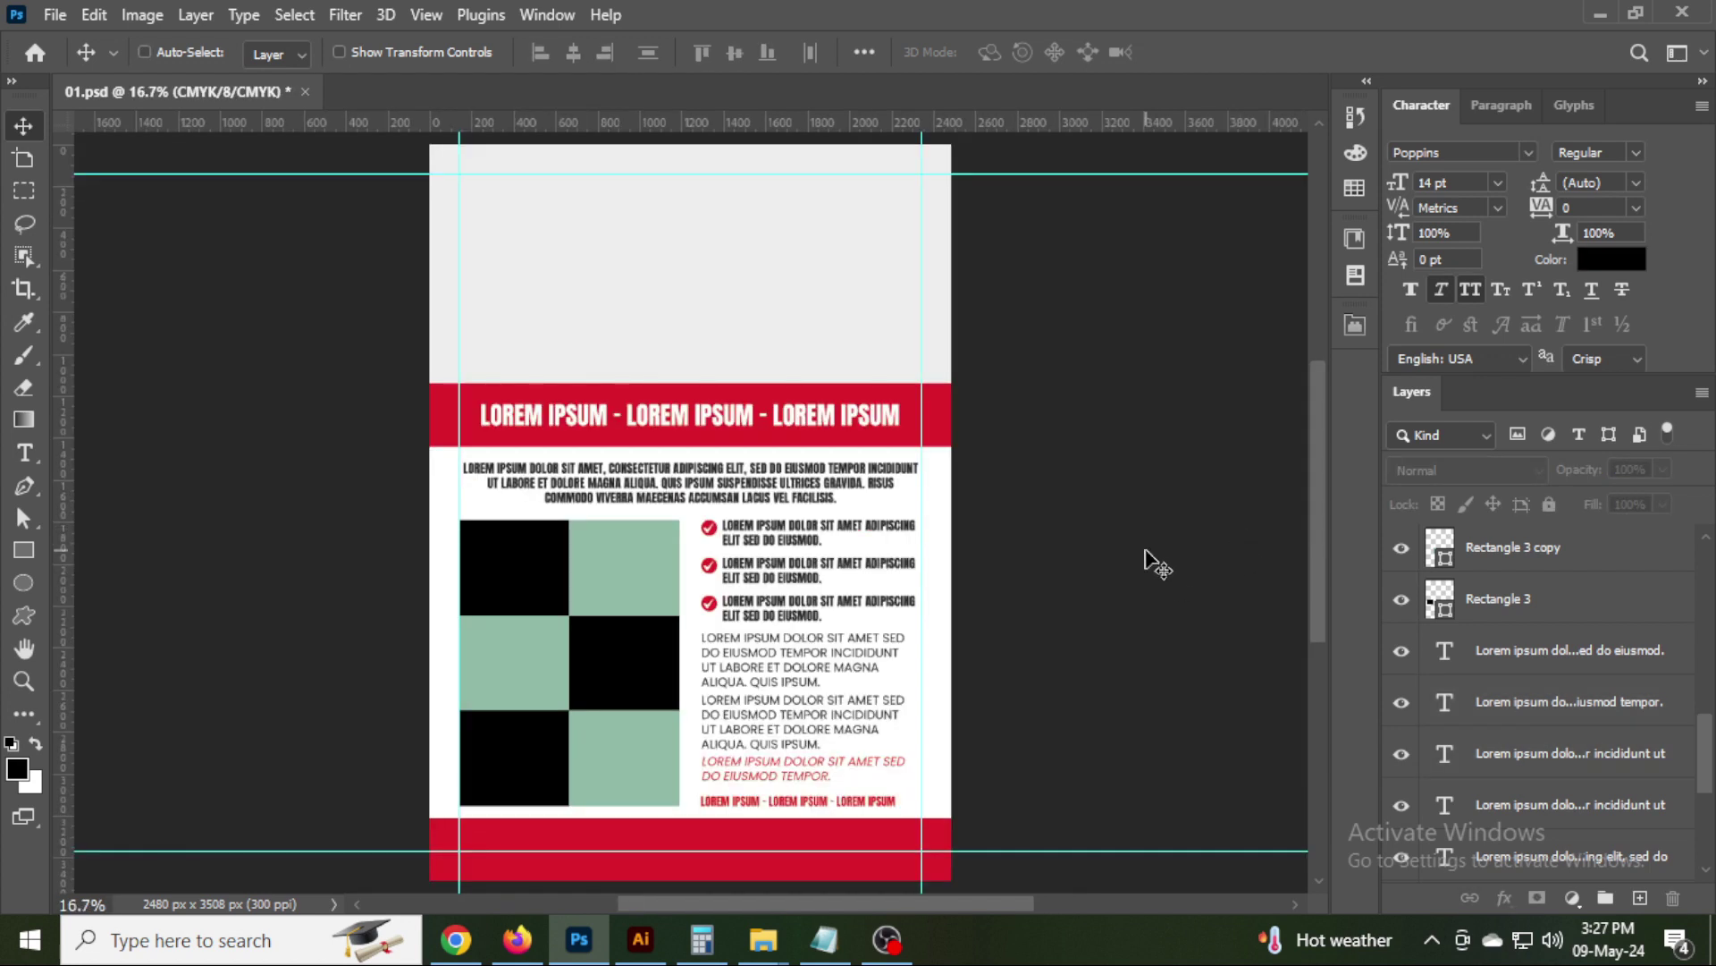
Save, hide the guides, and copy the phone number line from the contact notes.
{"action": "key", "text": "ctrl+s"}
{"action": "key", "text": "ctrl+semicolon"}
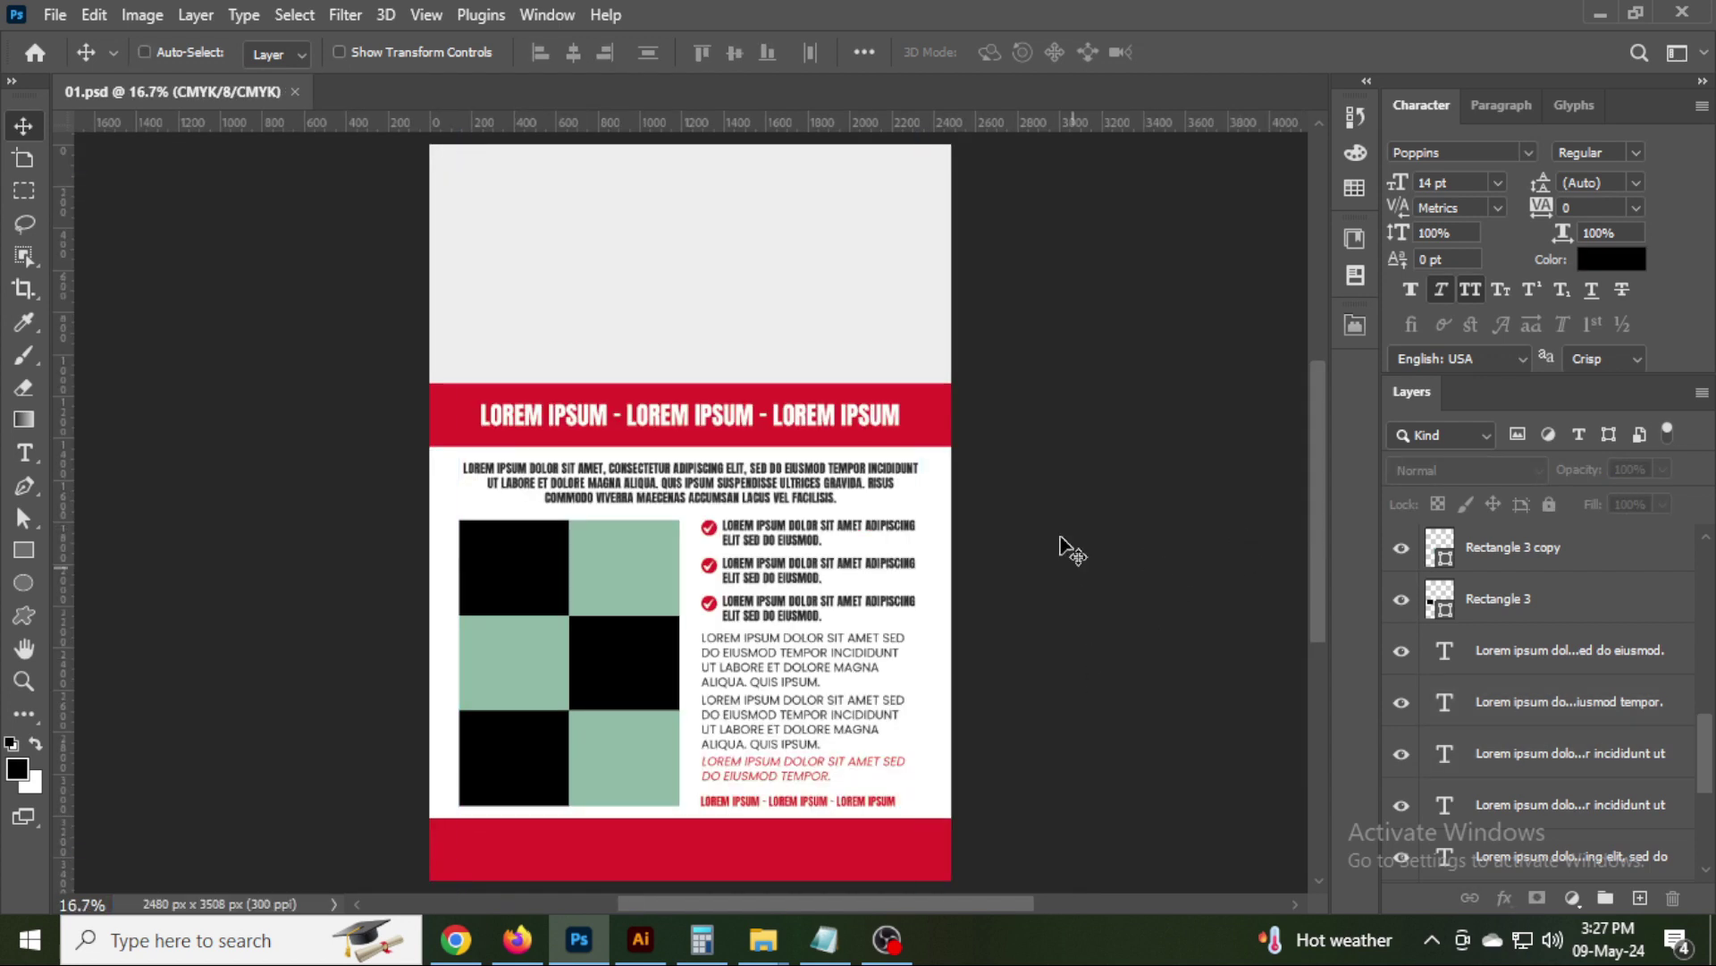
{"action": "scroll", "coordinate": [743, 829], "scroll_direction": "up", "scroll_amount": 3}
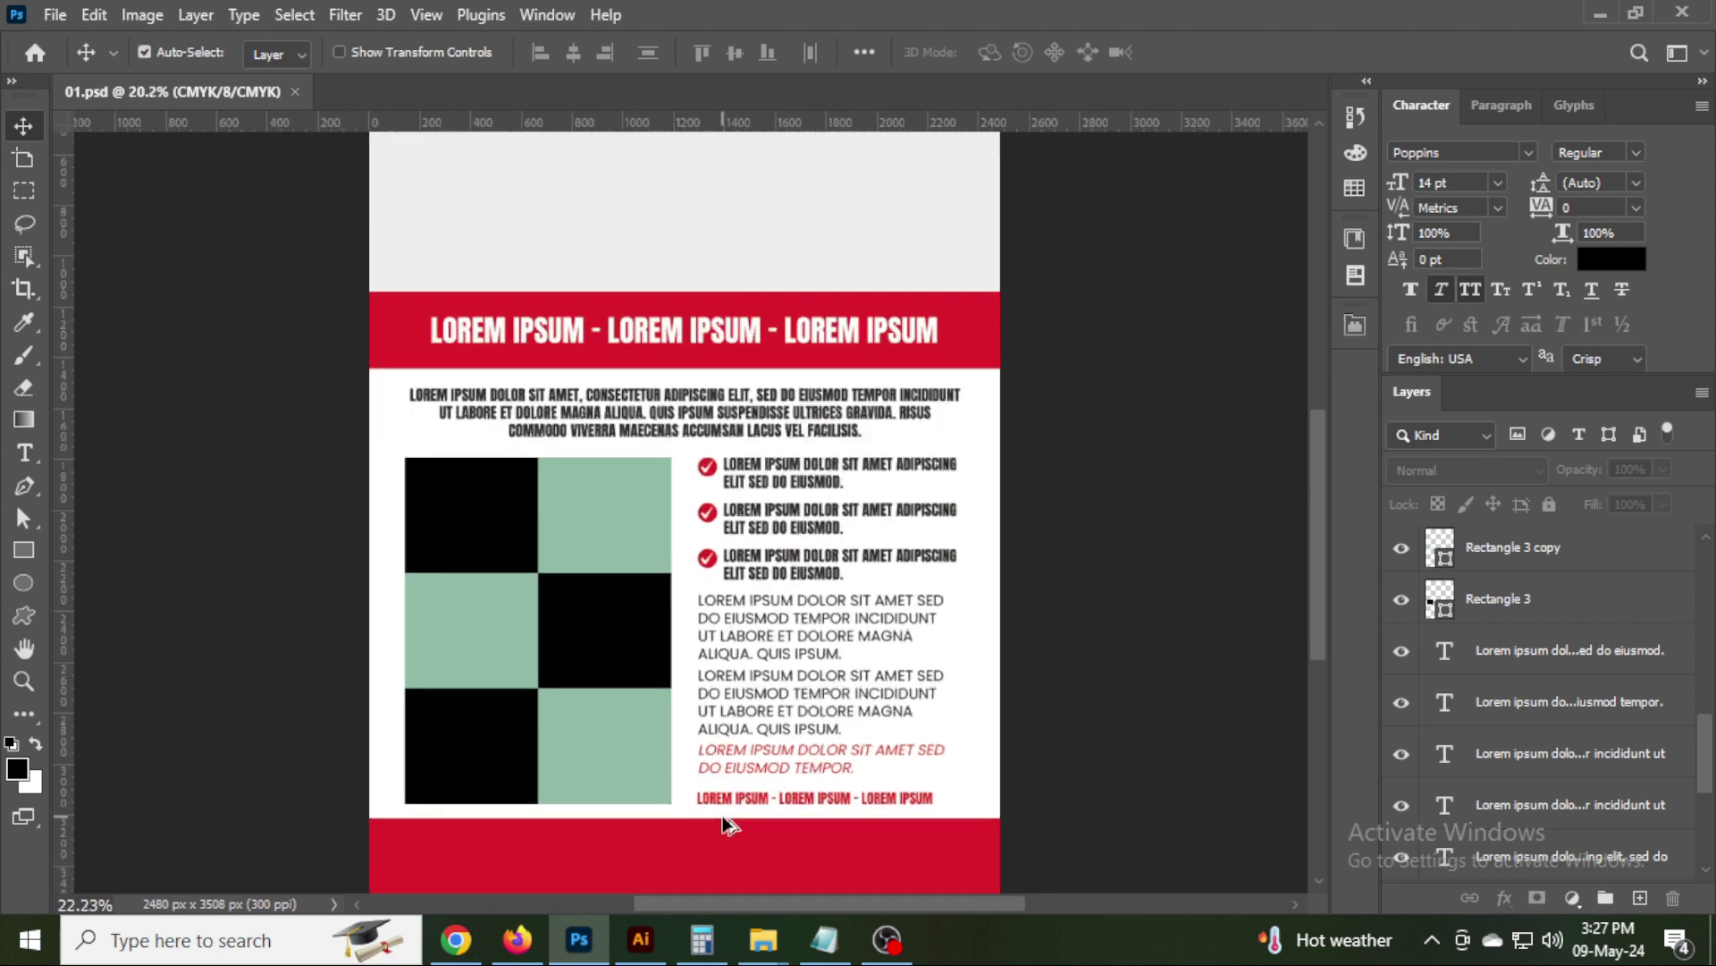
{"action": "scroll", "coordinate": [743, 829], "scroll_direction": "up", "scroll_amount": 3}
{"action": "scroll", "coordinate": [743, 829], "scroll_direction": "down", "scroll_amount": 3}
{"action": "left_click", "coordinate": [824, 939]}
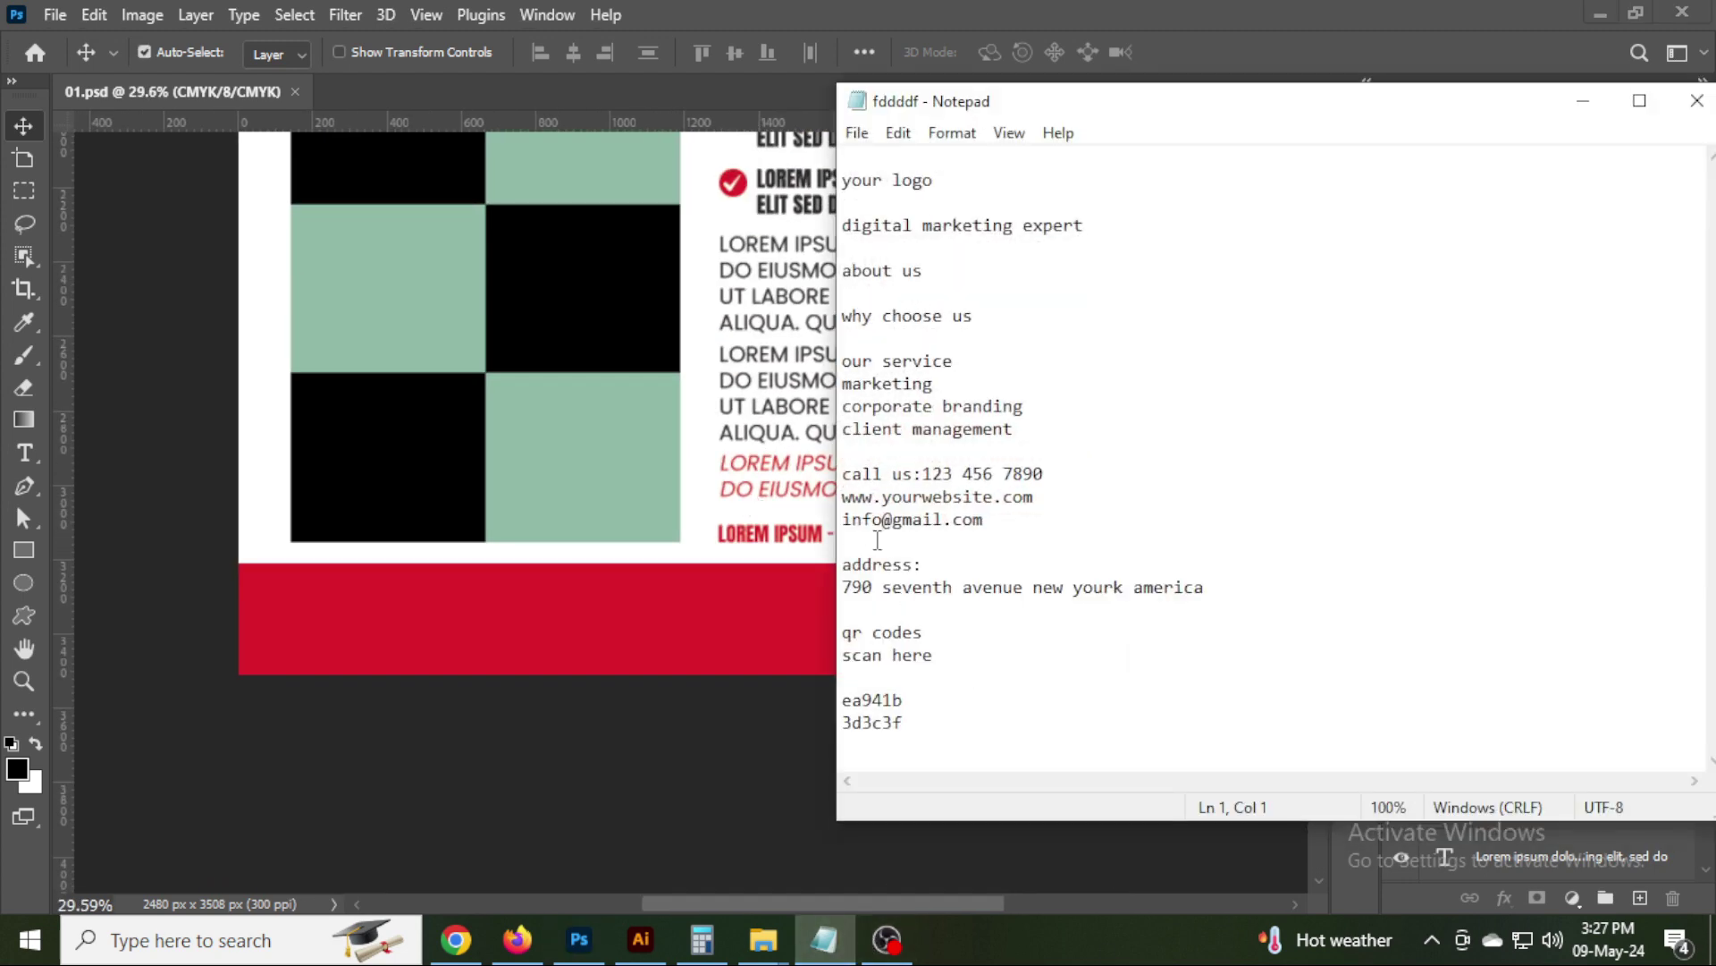
{"action": "left_click_drag", "start_coordinate": [843, 474], "coordinate": [1082, 467]}
{"action": "key", "text": "ctrl+c"}
{"action": "left_click", "coordinate": [646, 774]}
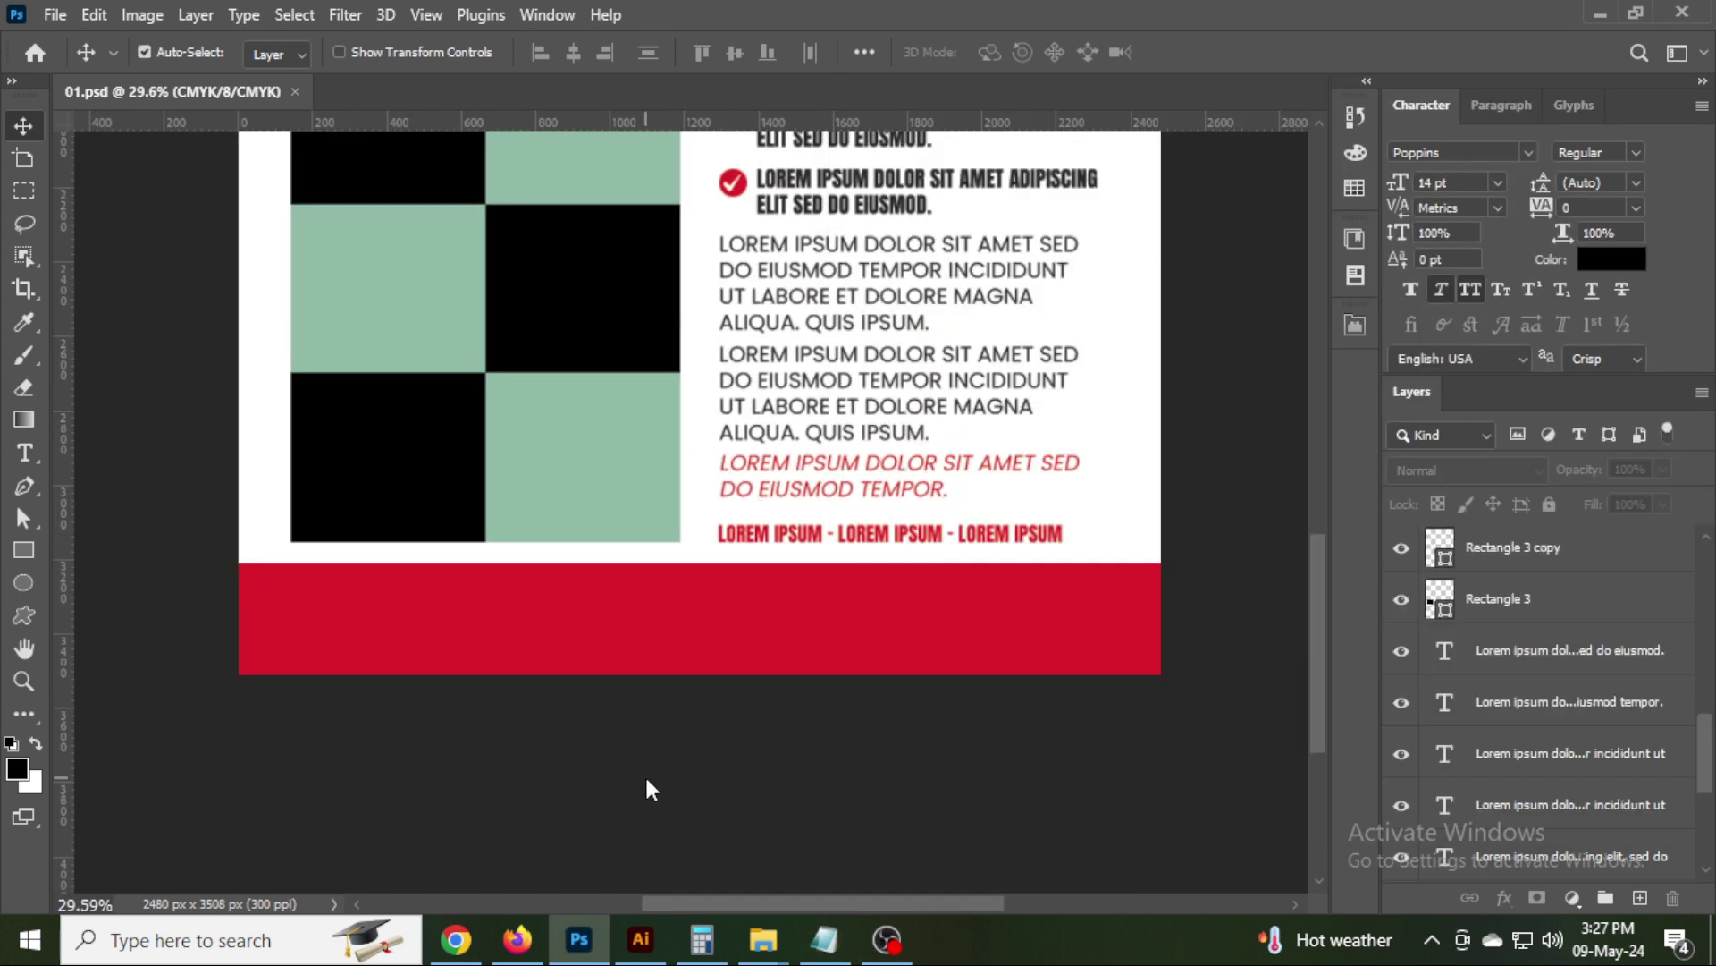
Duplicate the footer heading line, make it white, and replace its text with the phone line.
{"action": "left_click", "coordinate": [765, 533]}
{"action": "key", "text": "ctrl+j"}
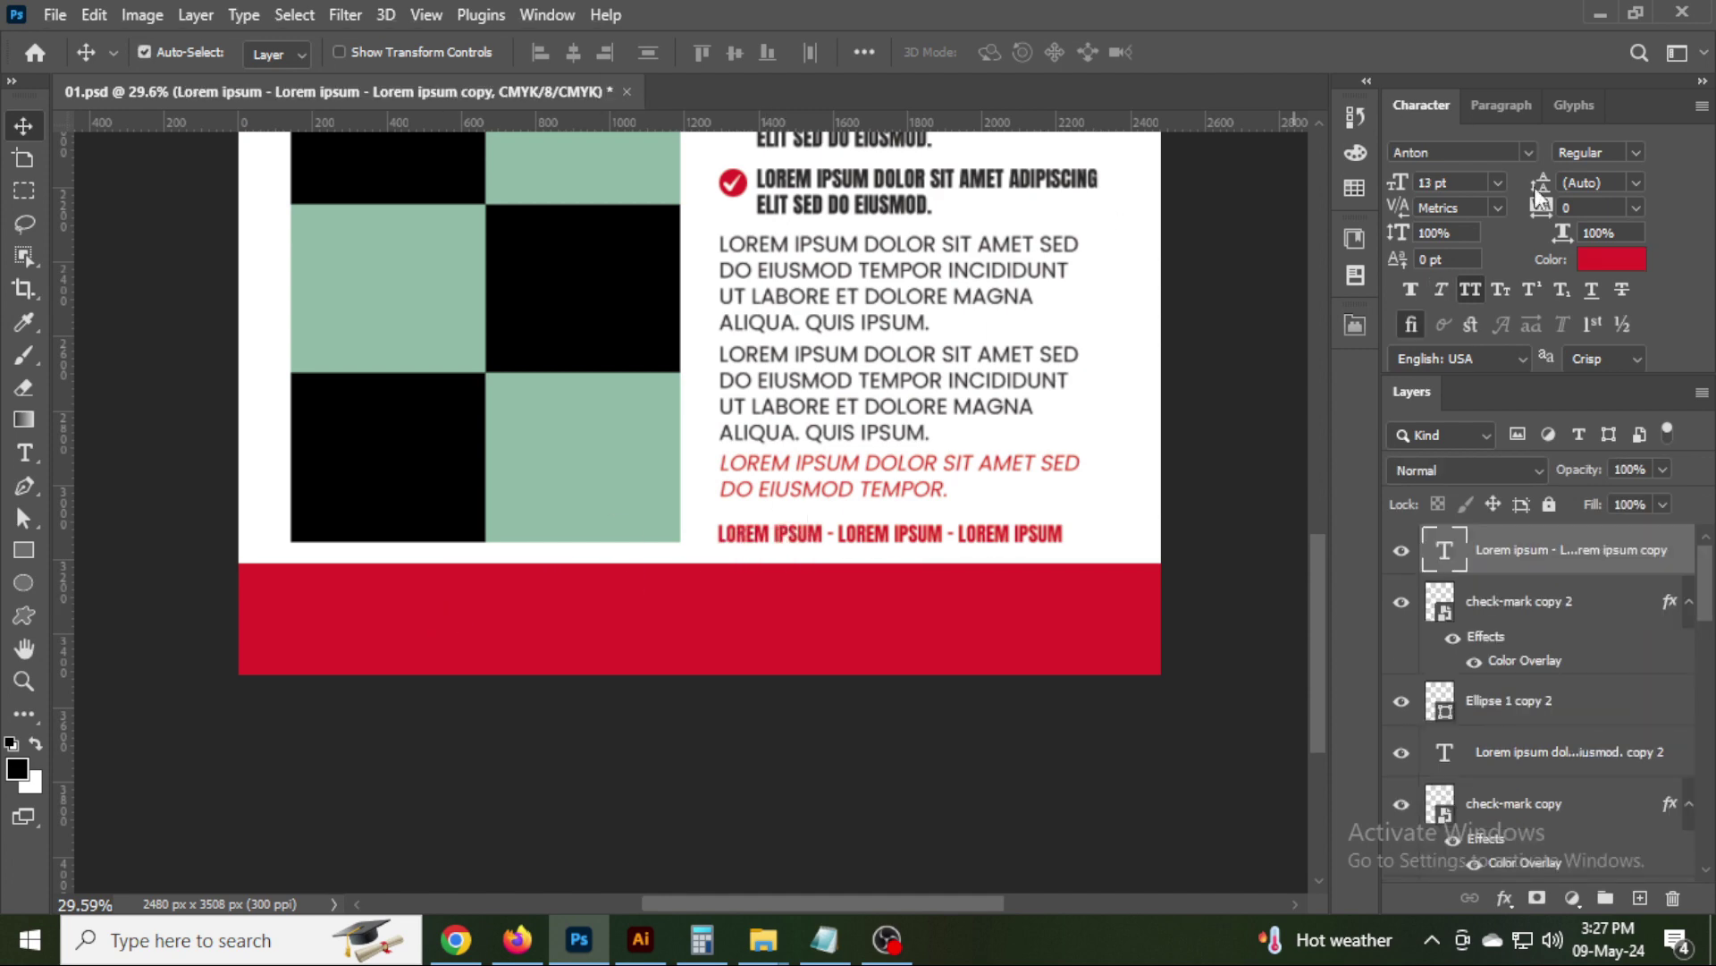
{"action": "left_click", "coordinate": [1607, 261]}
{"action": "left_click", "coordinate": [697, 479]}
{"action": "key", "text": "Return"}
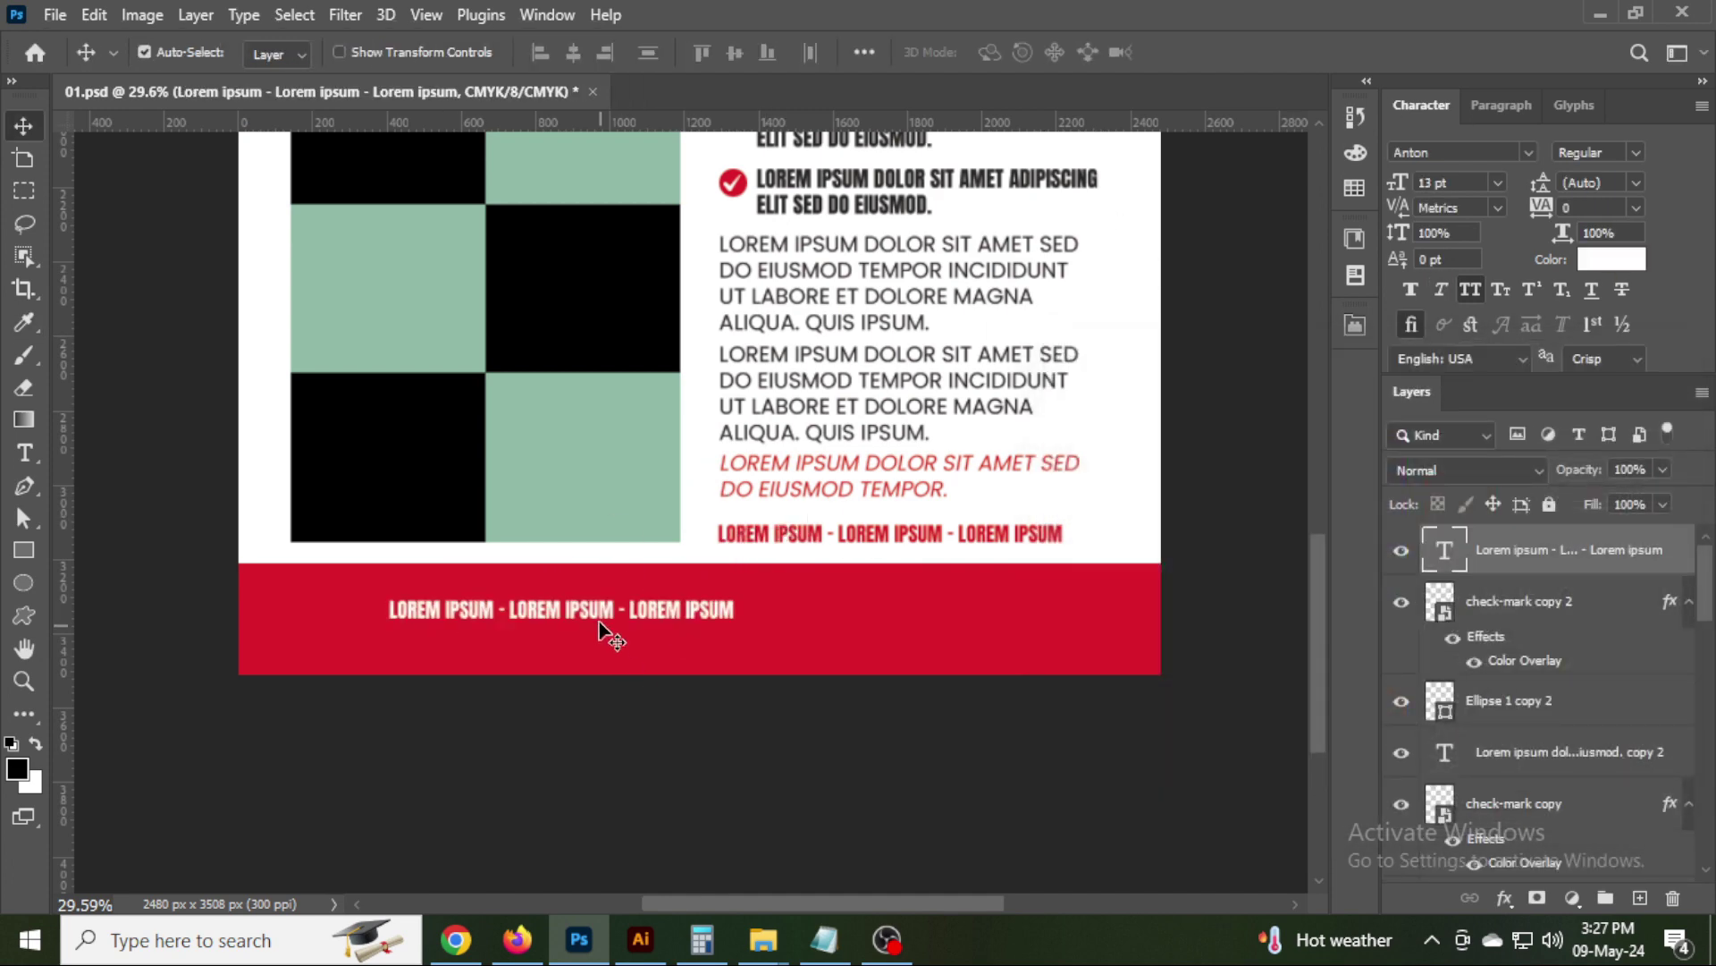
{"action": "double_click", "coordinate": [594, 609]}
{"action": "key", "text": "ctrl+v"}
{"action": "key", "text": "ctrl+Return"}
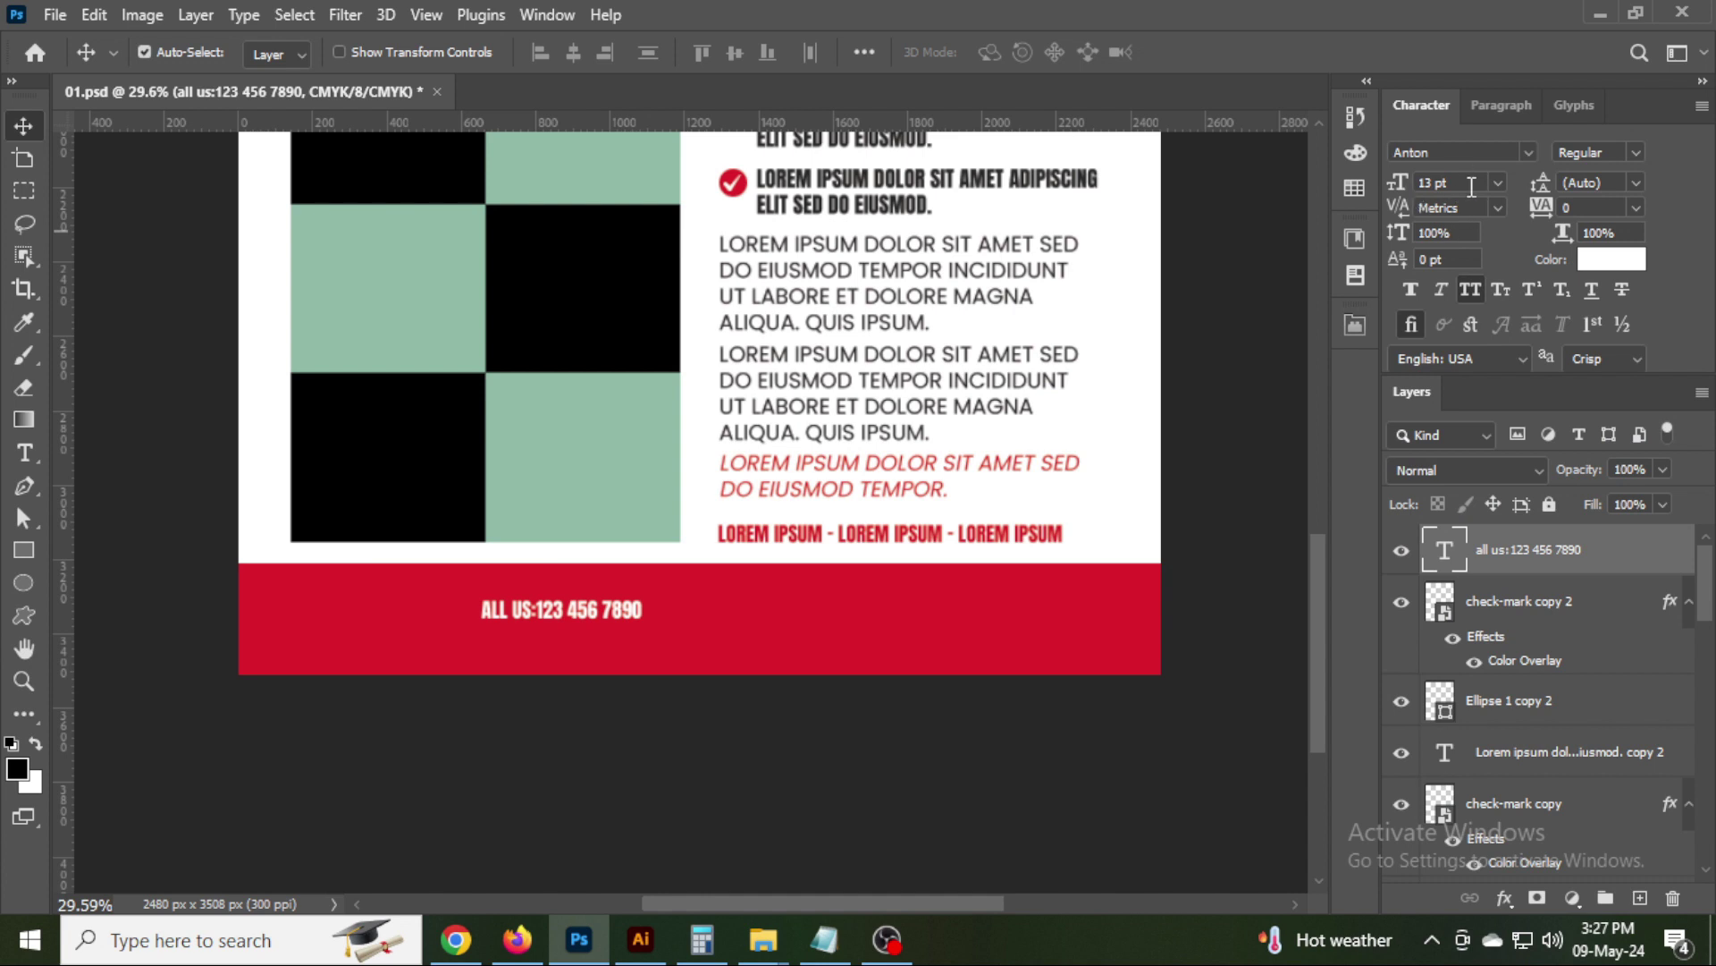
Set the phone line to 30 pt and align its left edge with the block above.
{"action": "key", "text": "Return"}
{"action": "left_click_drag", "start_coordinate": [715, 612], "coordinate": [623, 626]}
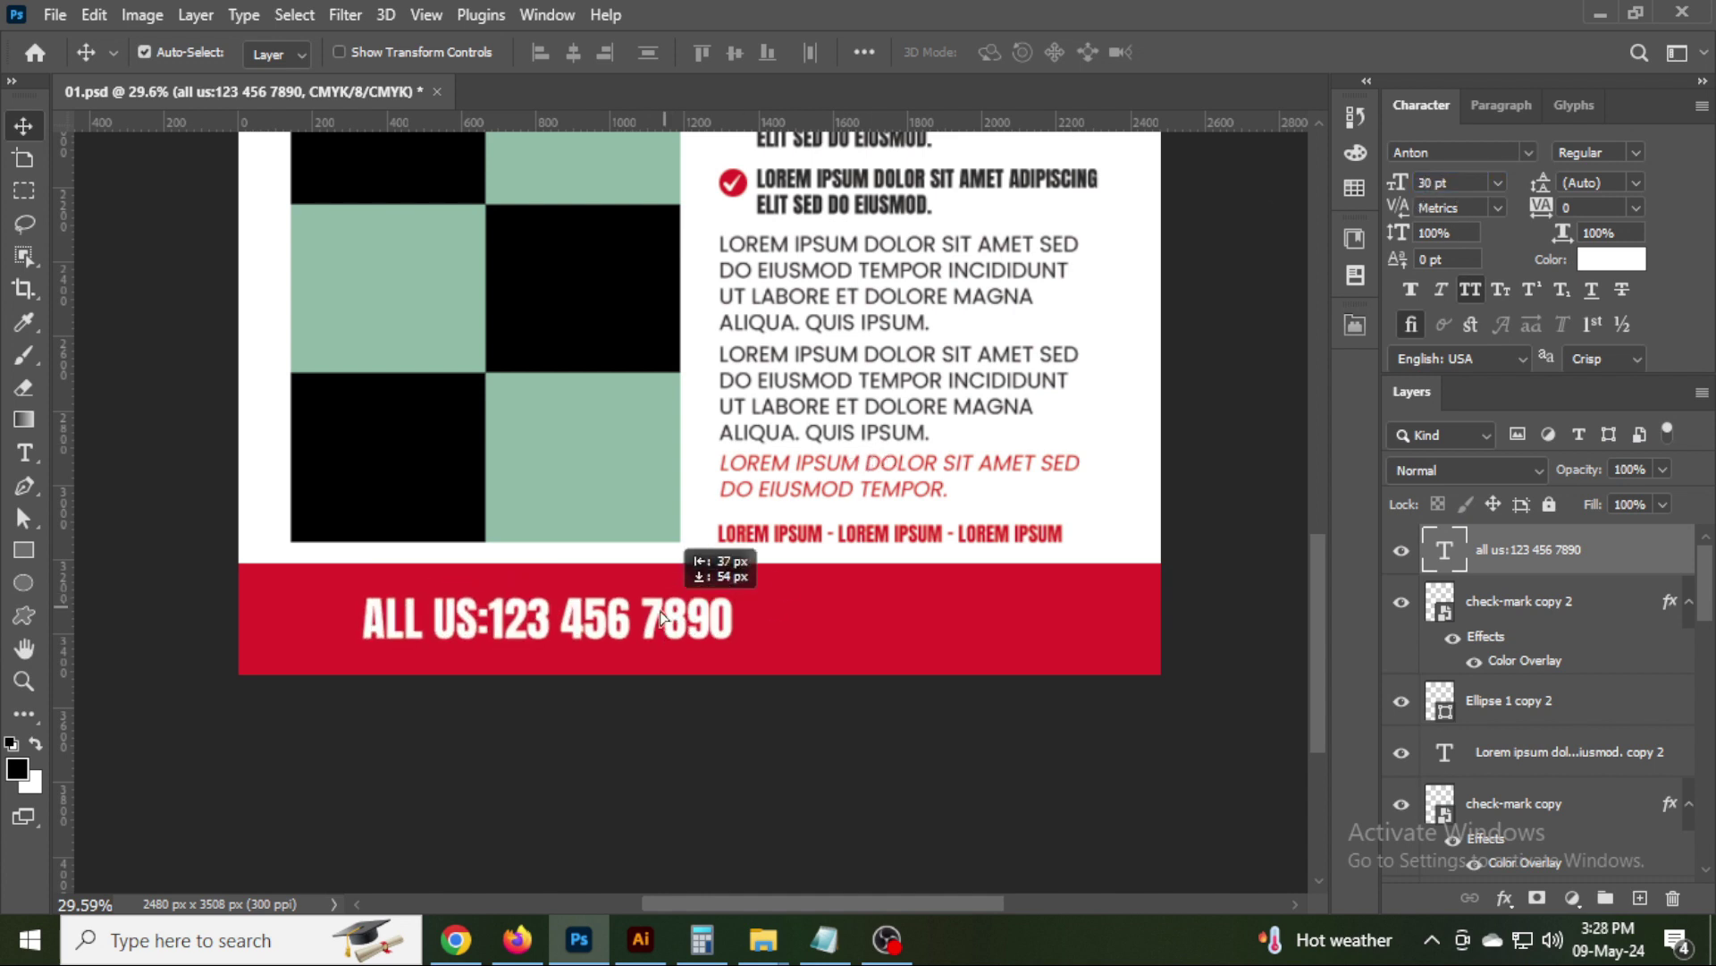
{"action": "left_click", "coordinate": [802, 715]}
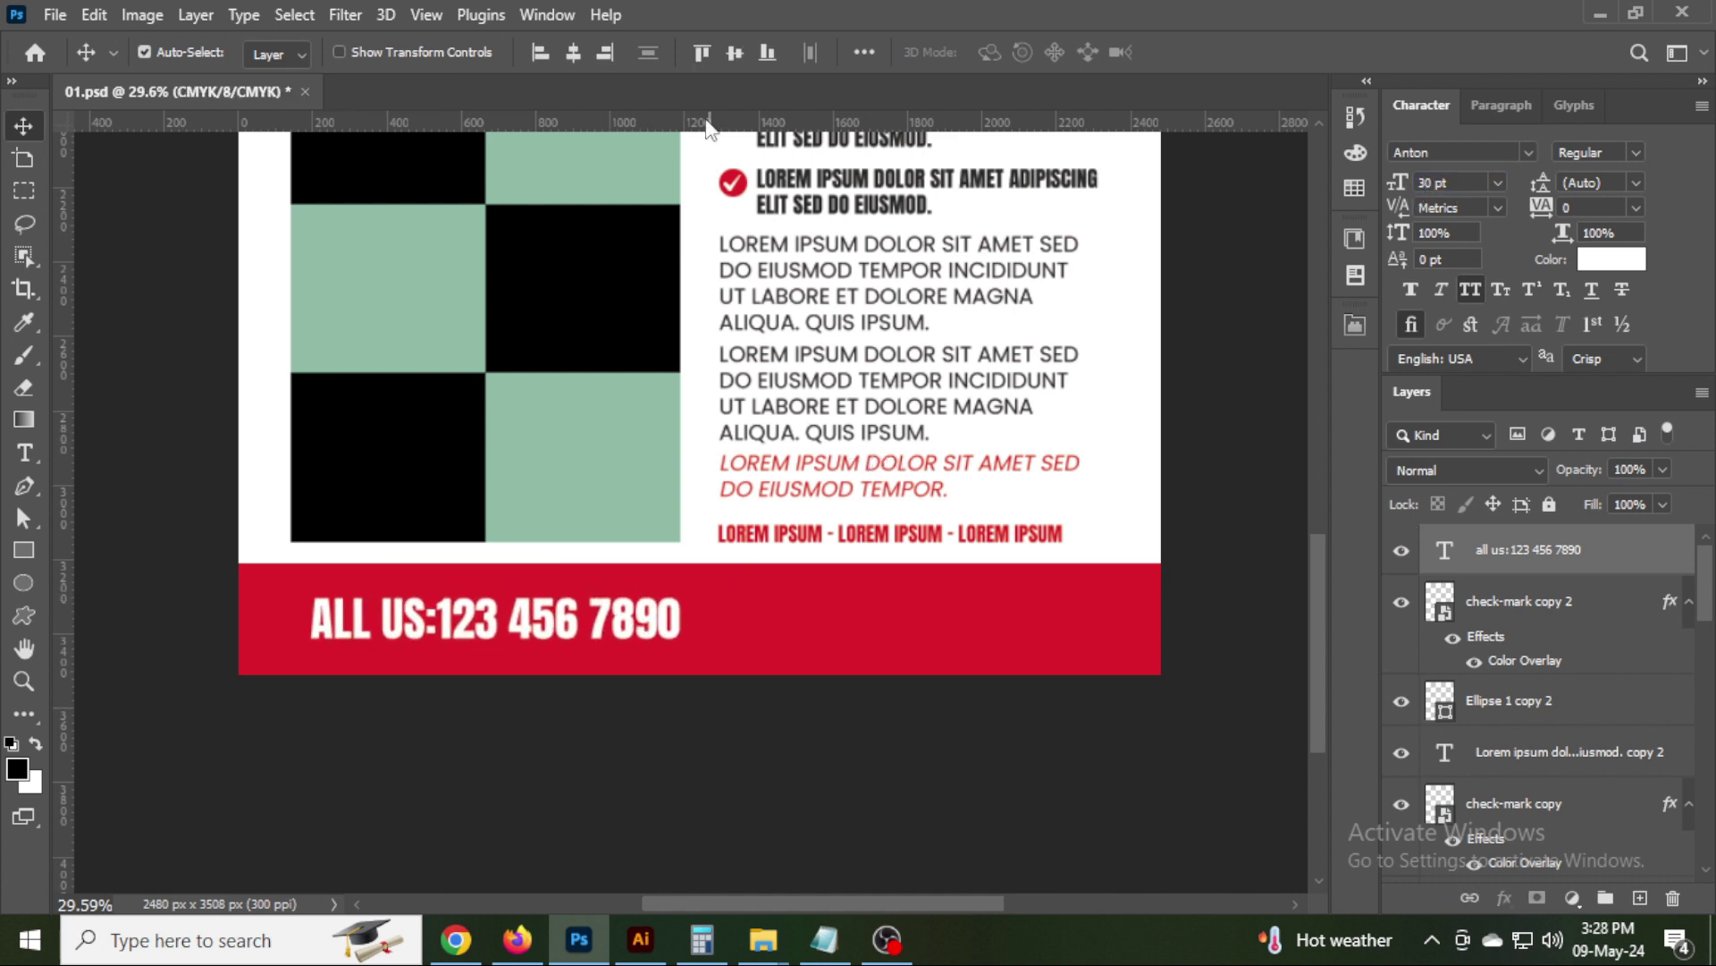
{"action": "left_click", "coordinate": [590, 630]}
{"action": "left_click", "coordinate": [395, 382], "text": "shift"}
{"action": "left_click", "coordinate": [540, 51]}
{"action": "key", "text": "ctrl+s"}
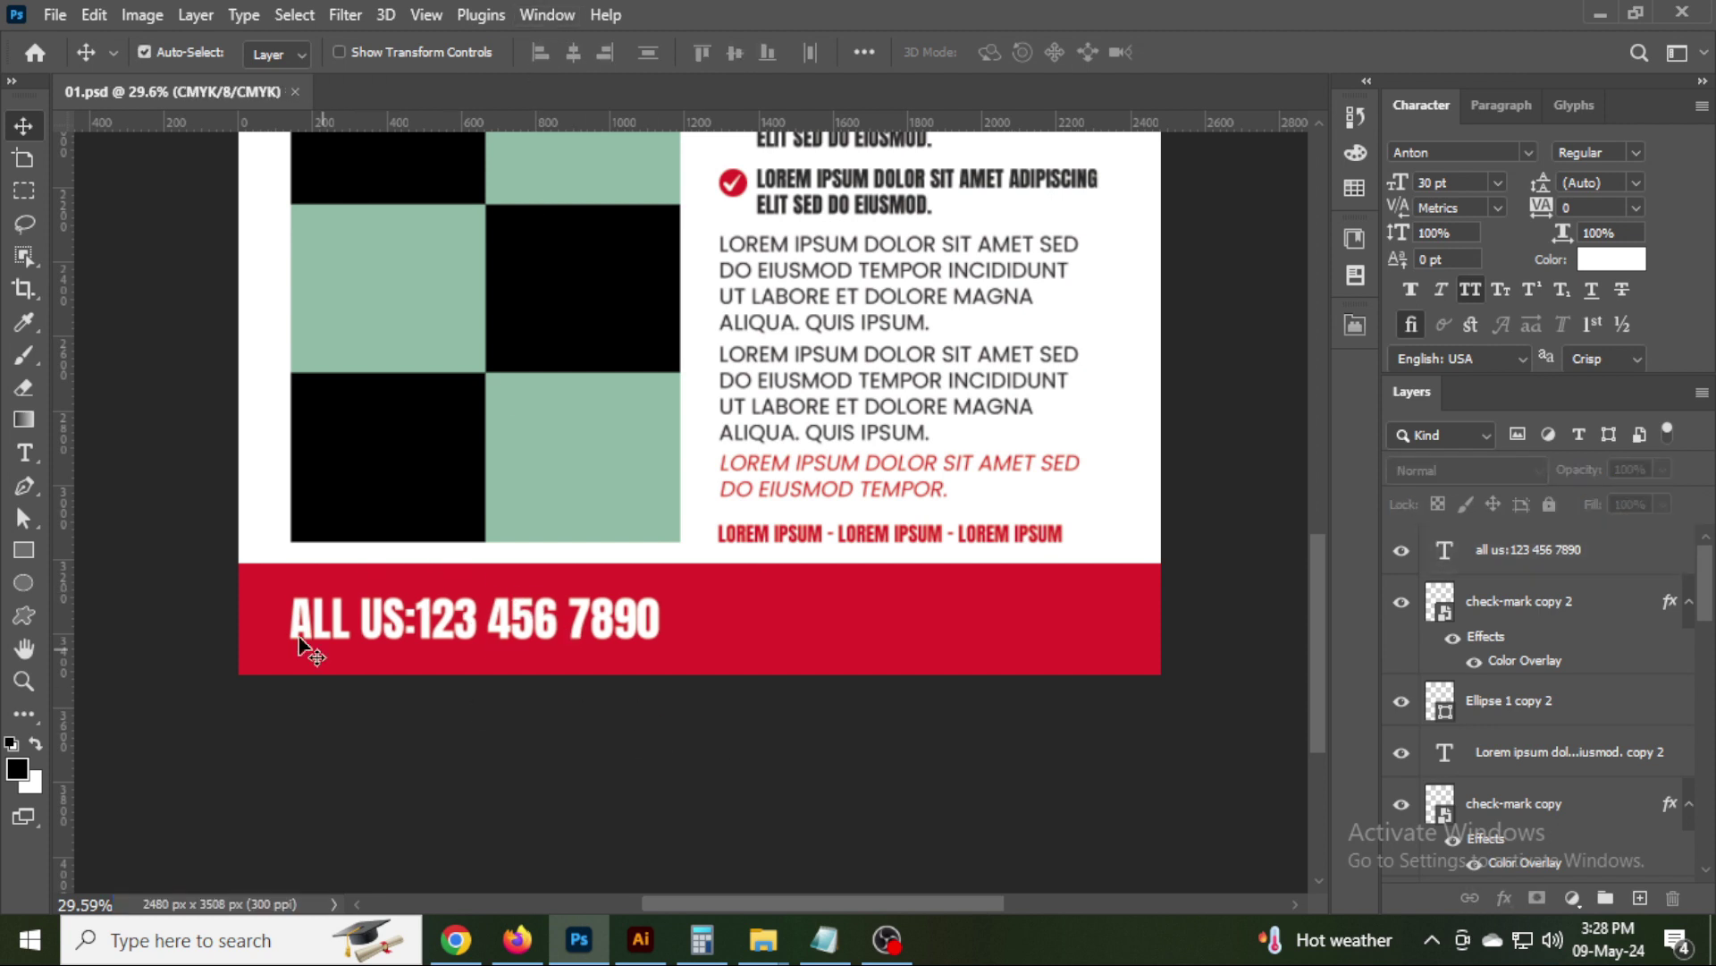
Complete the 'CALL US:' label with a C and a space, reposition the line, and save.
{"action": "double_click", "coordinate": [375, 608]}
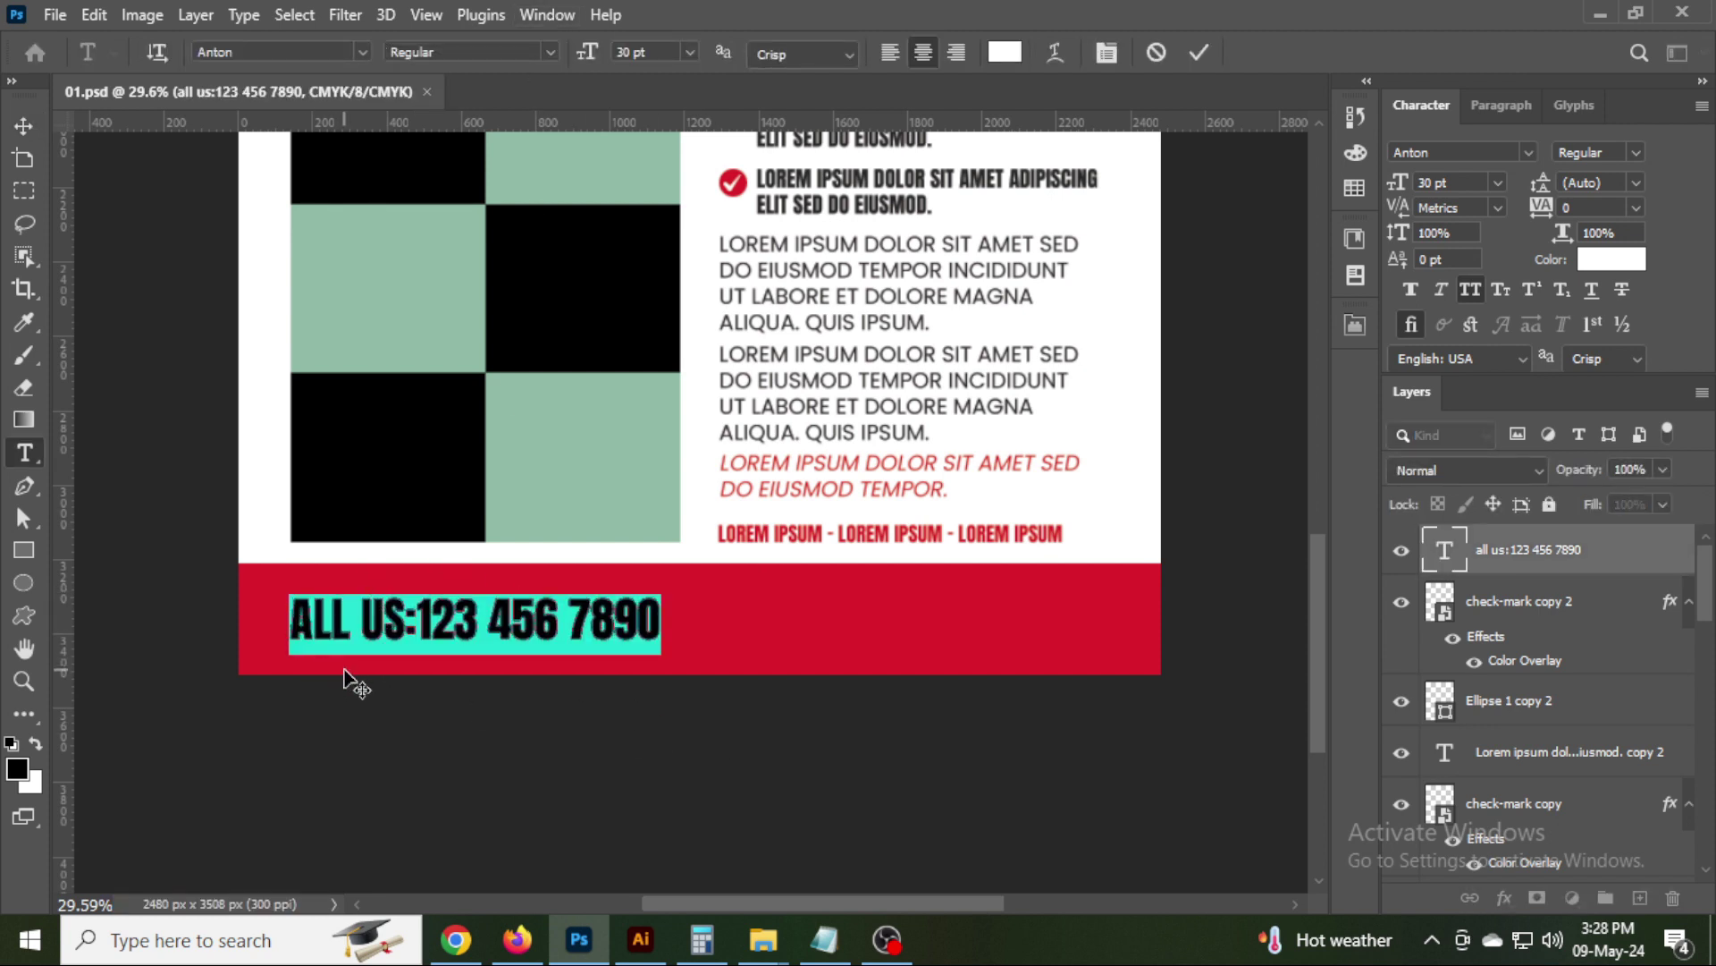
{"action": "left_click", "coordinate": [295, 615]}
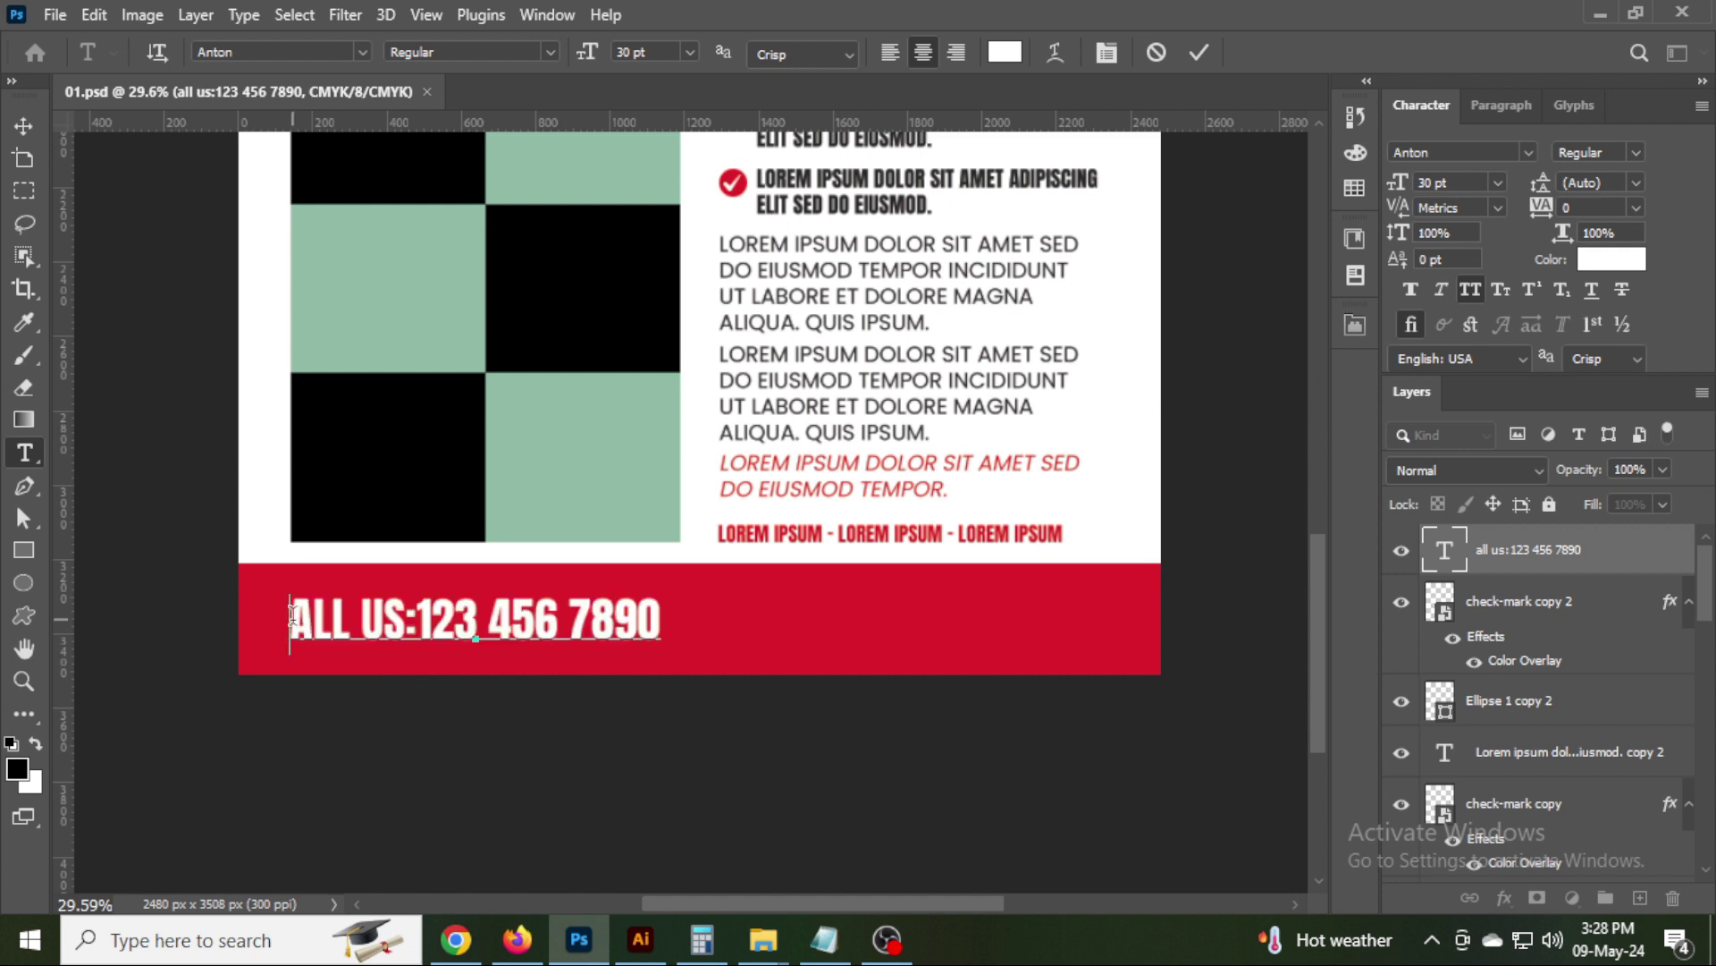
{"action": "type", "text": "C"}
{"action": "key", "text": "ctrl+a"}
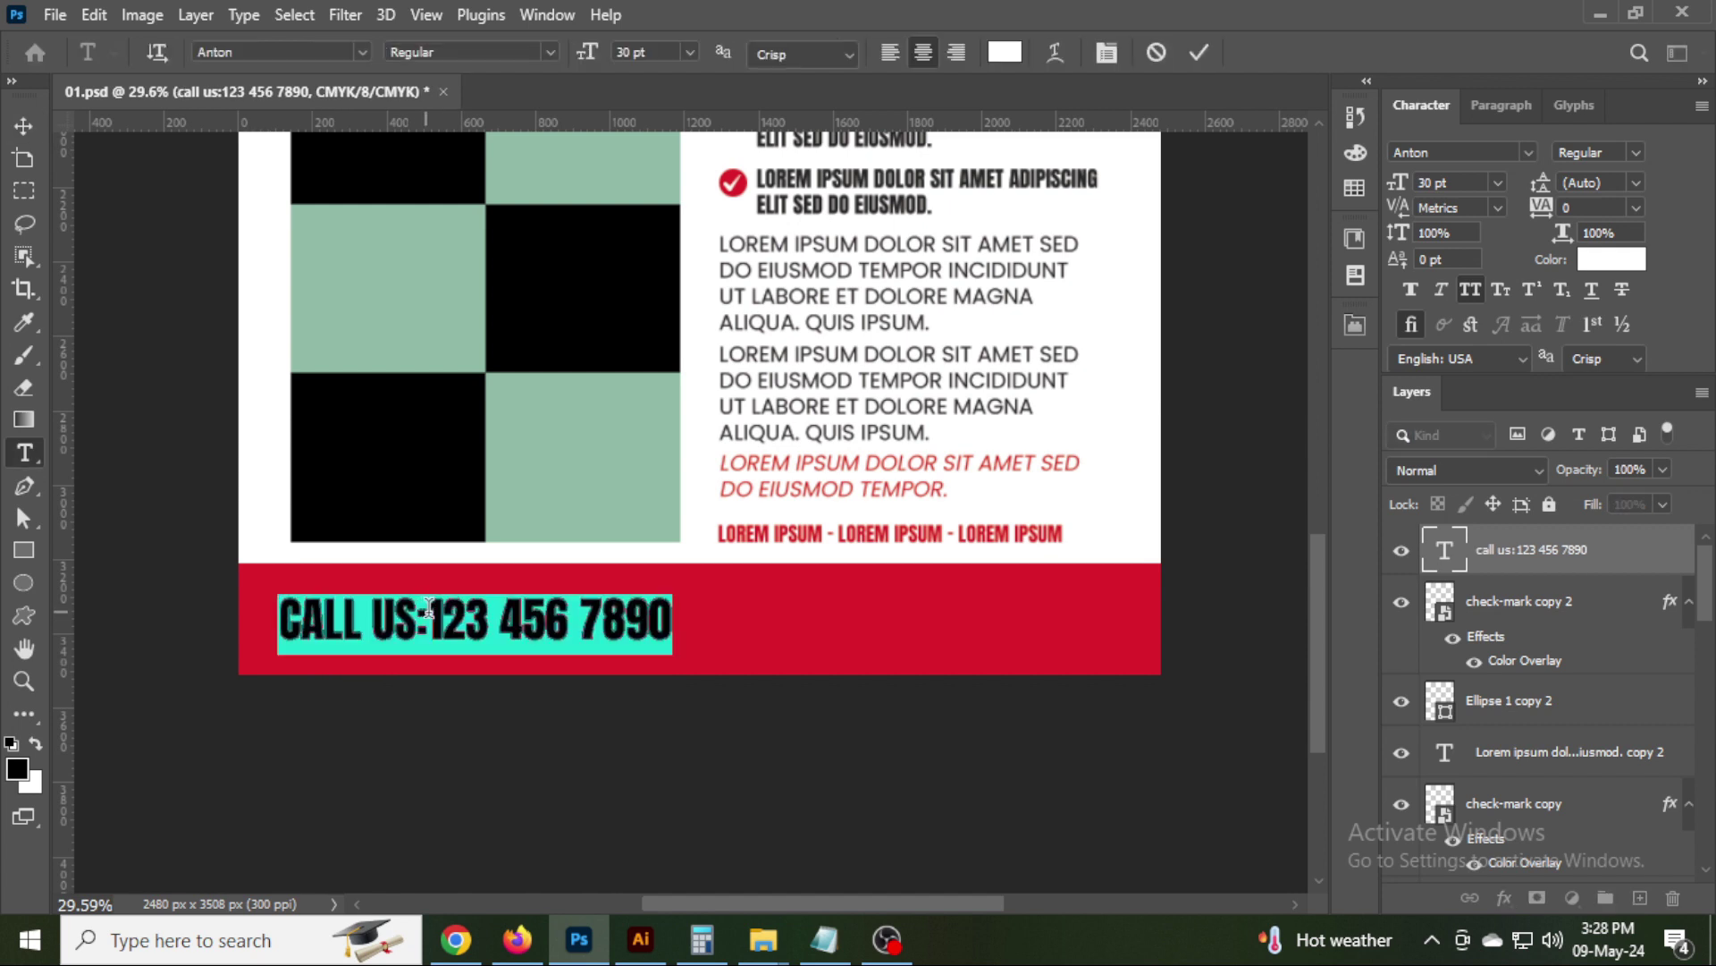
{"action": "left_click", "coordinate": [430, 608]}
{"action": "key", "text": "ctrl+Return"}
{"action": "key", "text": "v"}
{"action": "left_click_drag", "start_coordinate": [507, 625], "coordinate": [588, 626]}
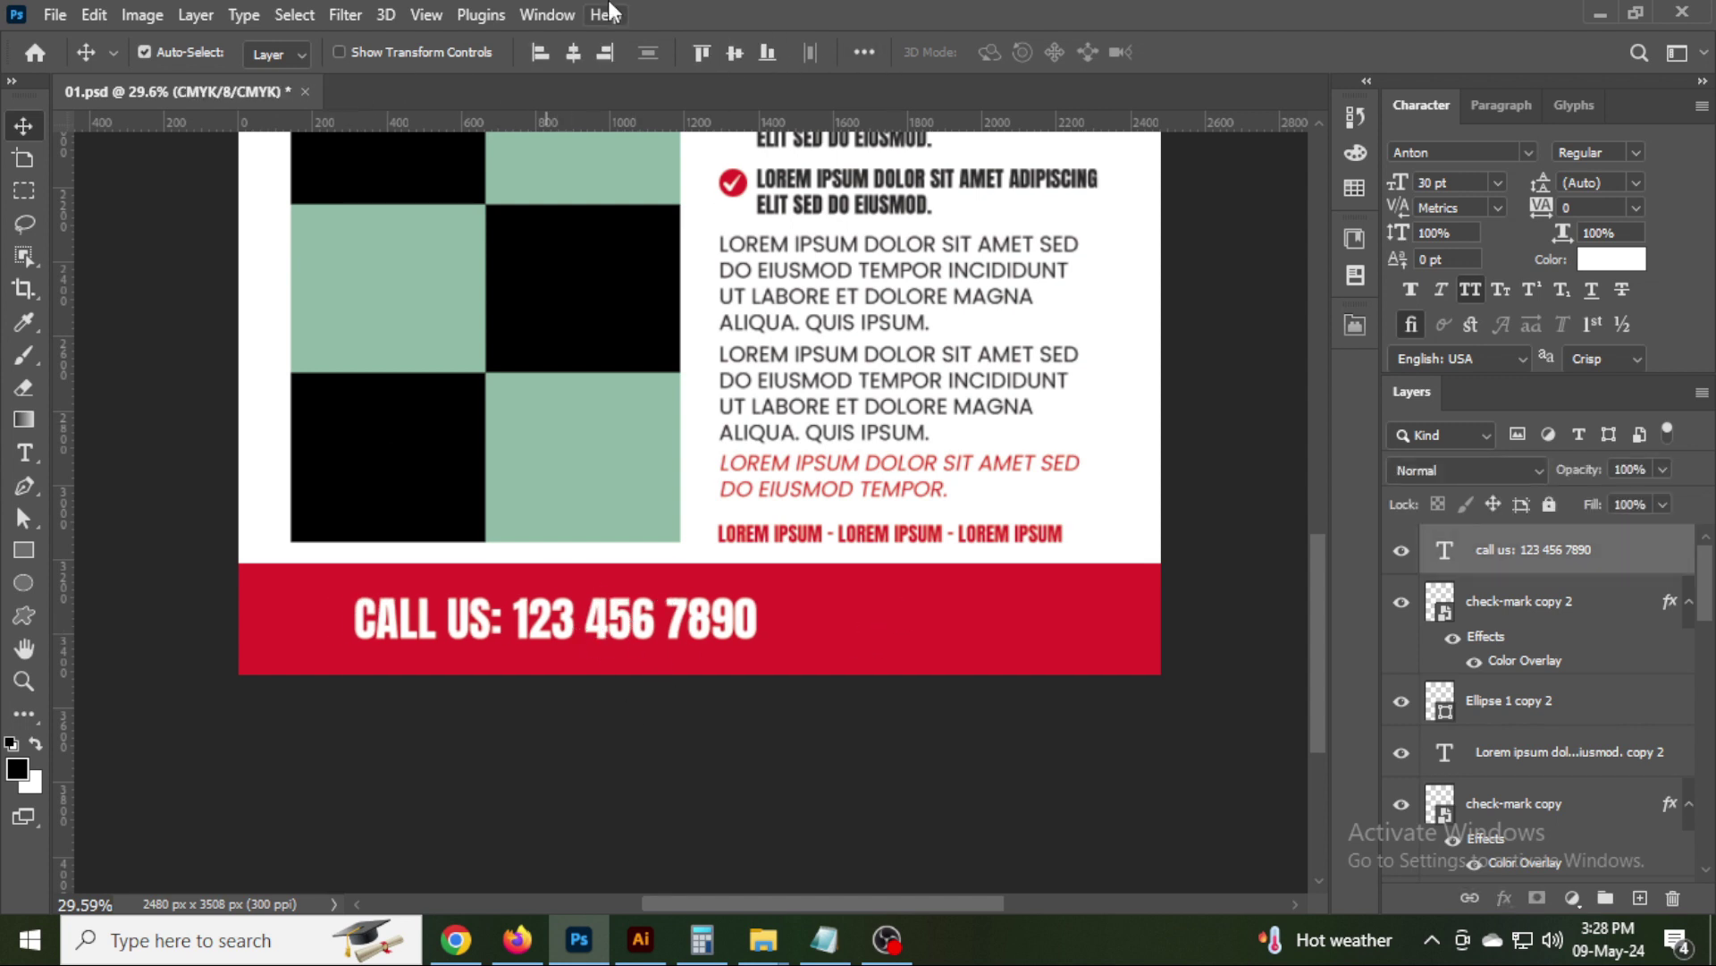
{"action": "key", "text": "ctrl+z"}
{"action": "key", "text": "ctrl+s"}
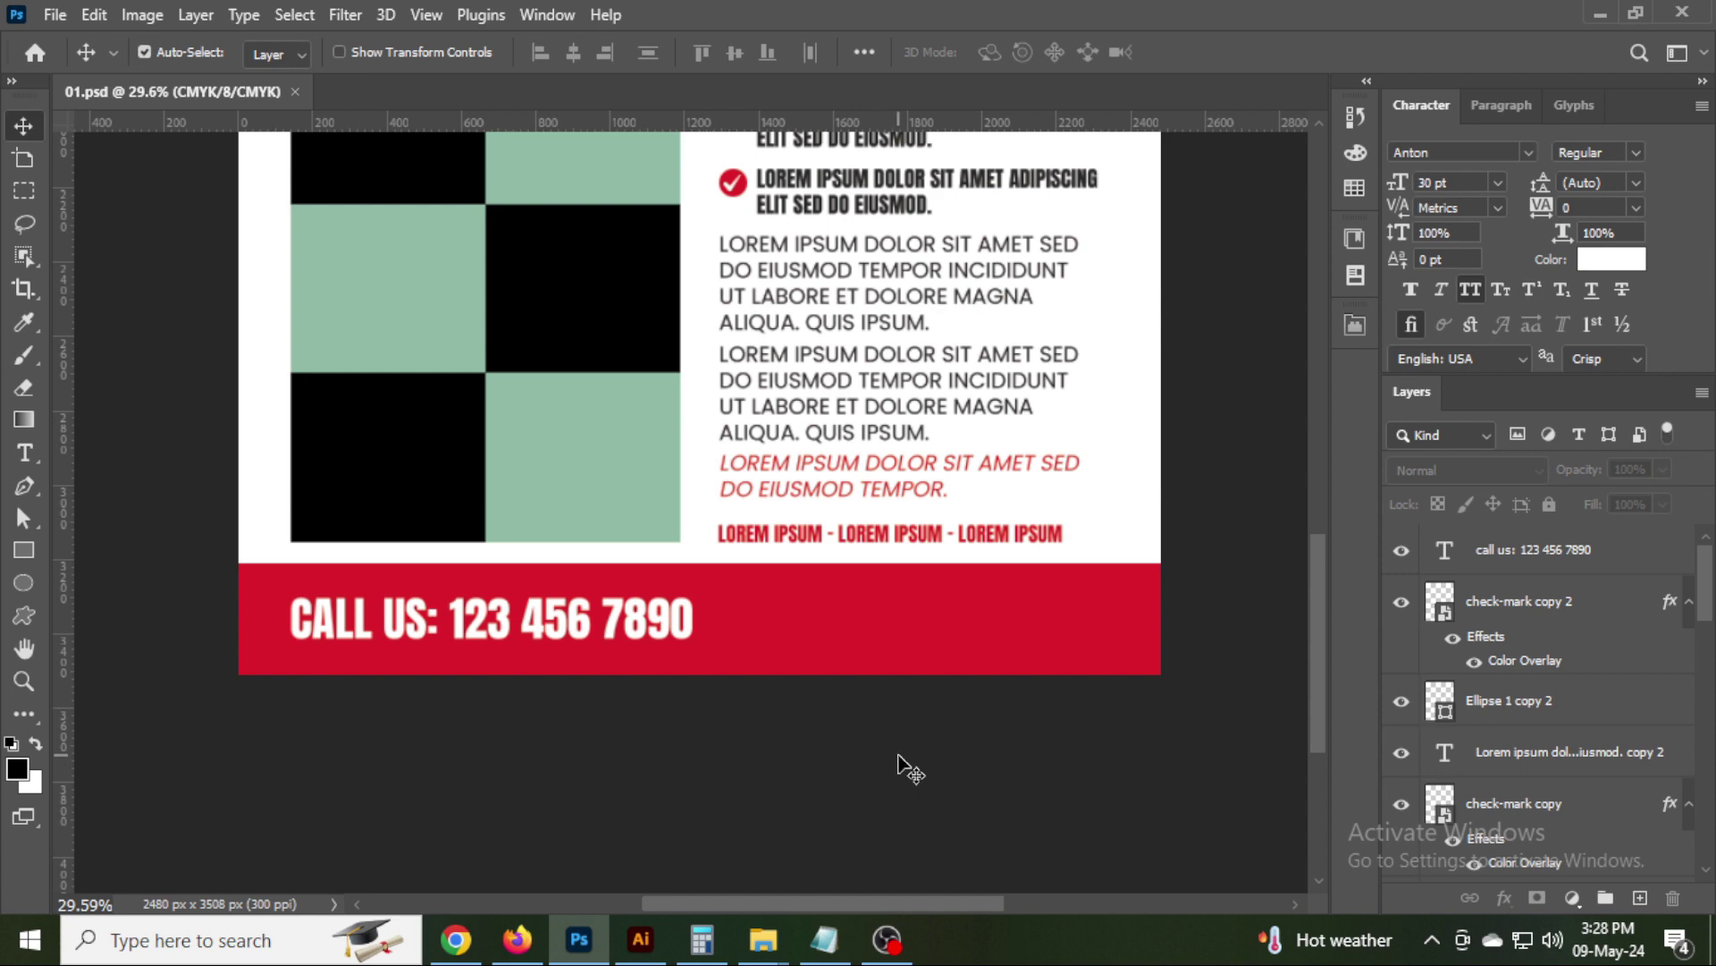
{"action": "key", "text": "ctrl+plus"}
{"action": "key", "text": "ctrl+plus"}
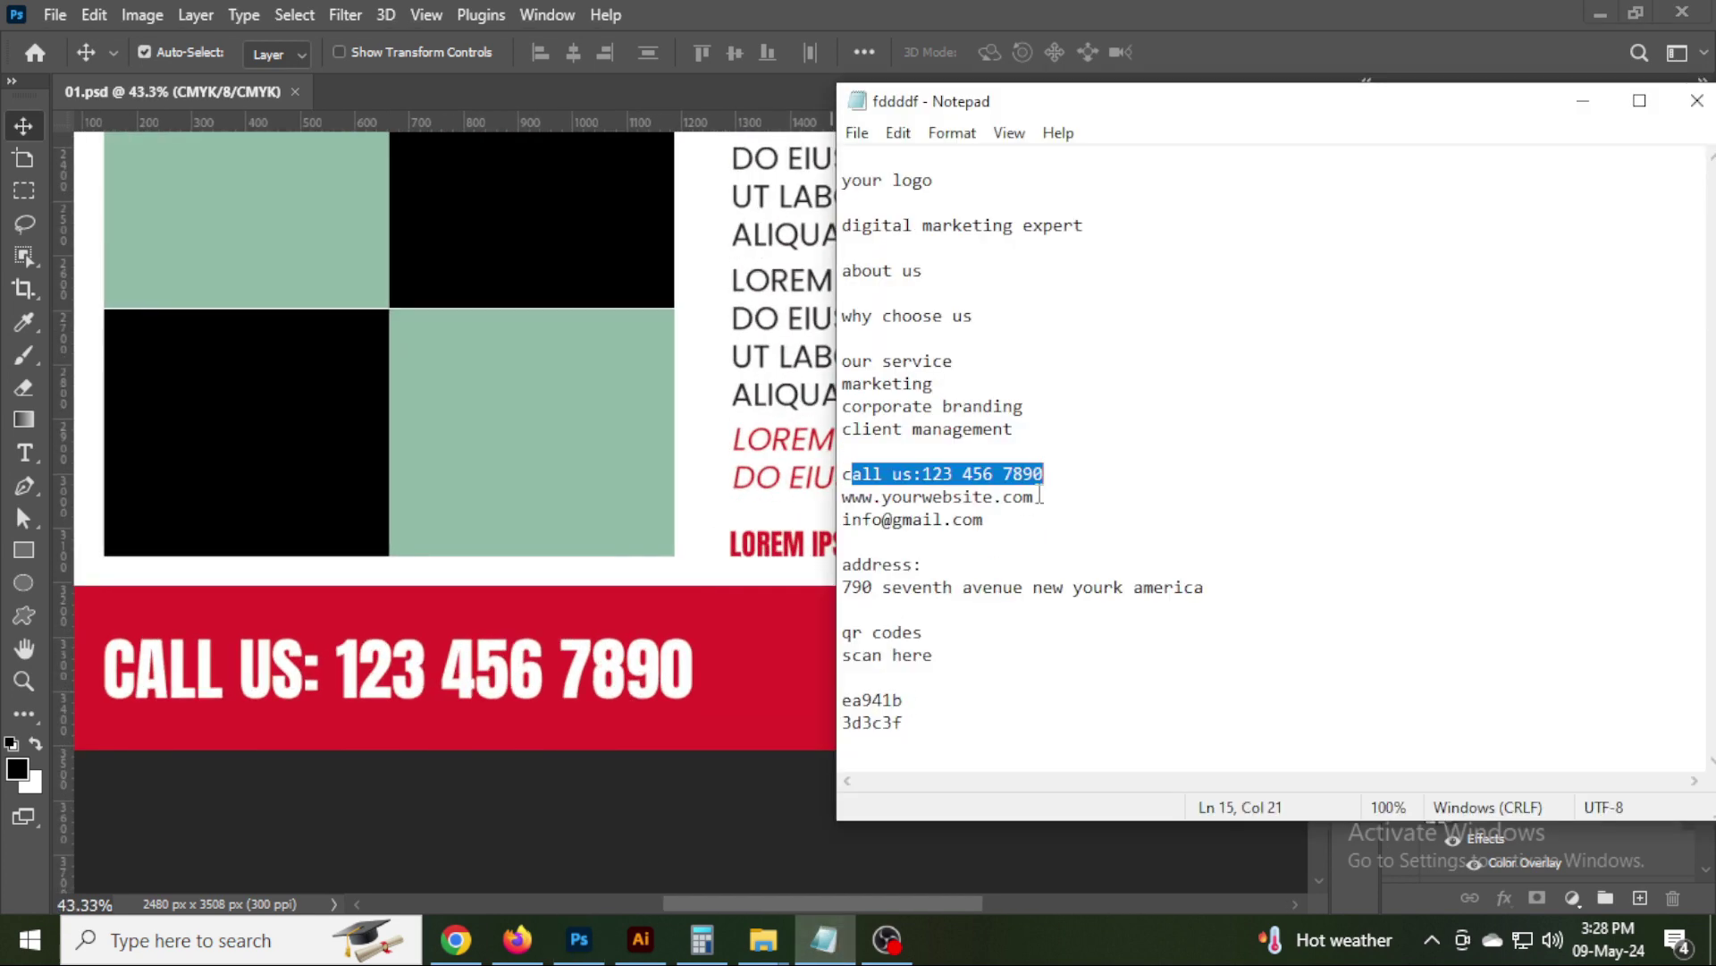
Add a white text line in the red band containing the website address copied from the notes.
{"action": "mouse_move", "coordinate": [1055, 502]}
{"action": "left_mouse_down"}
{"action": "mouse_move", "coordinate": [845, 504]}
{"action": "mouse_move", "coordinate": [814, 659]}
{"action": "left_mouse_up"}
{"action": "left_click", "coordinate": [715, 735]}
{"action": "left_click", "coordinate": [1611, 259]}
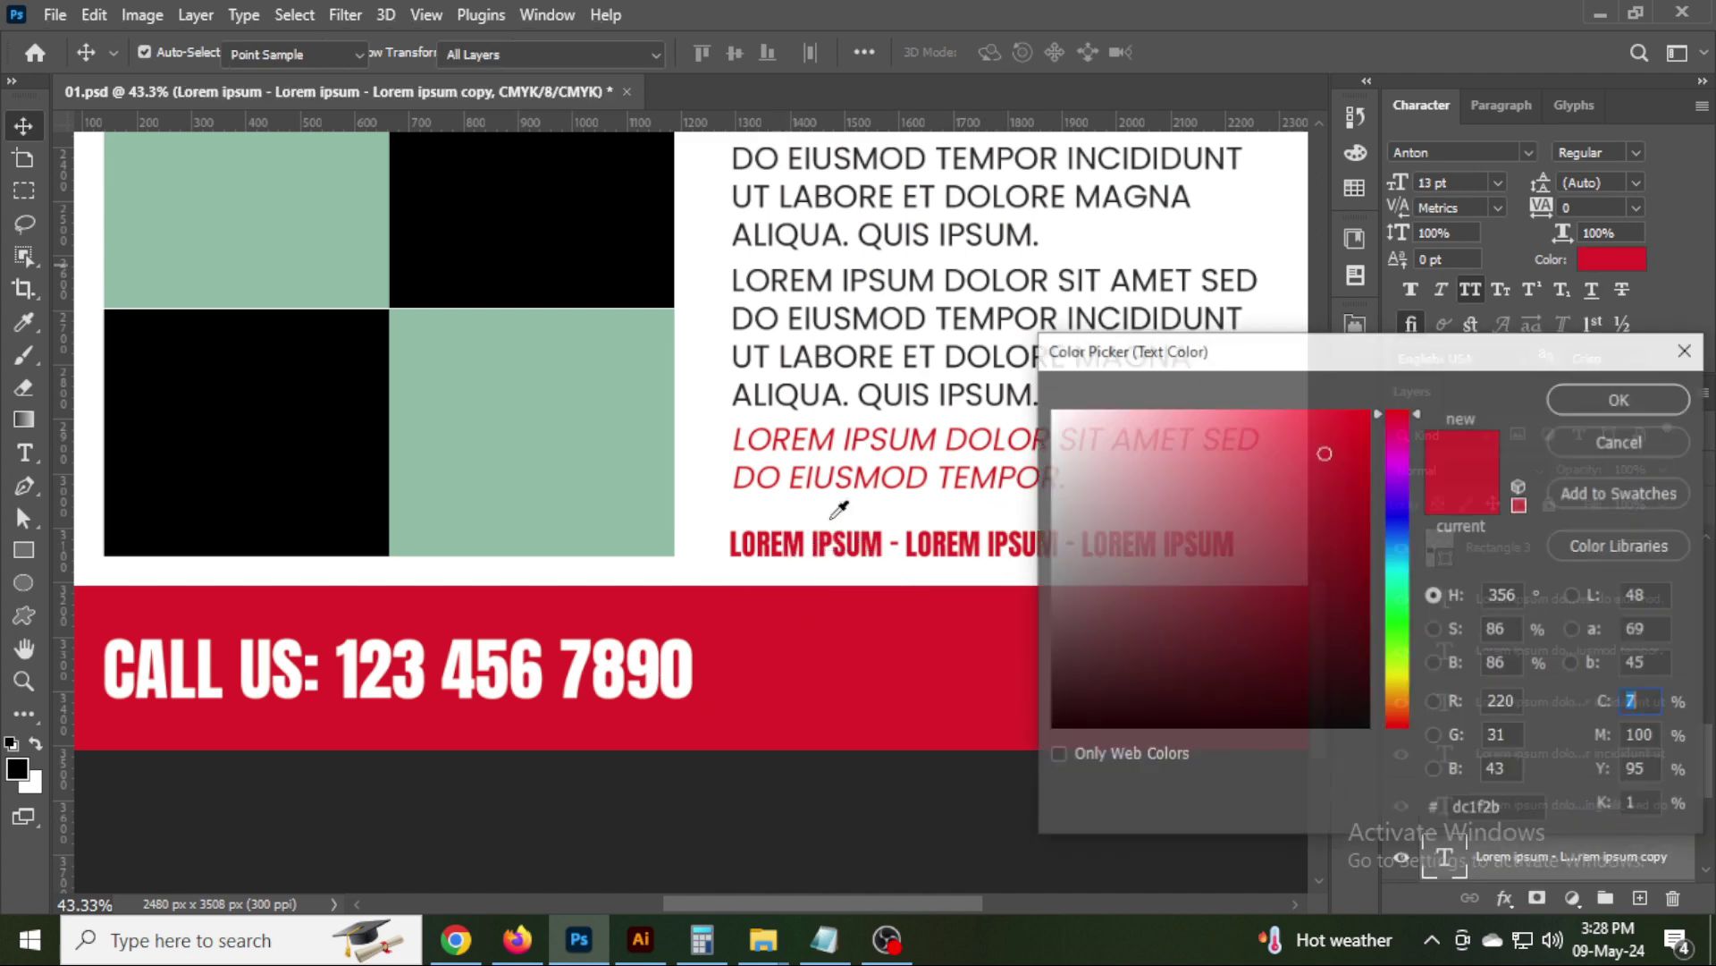
{"action": "left_click", "coordinate": [729, 494]}
{"action": "key", "text": "Return"}
{"action": "left_click", "coordinate": [1113, 678]}
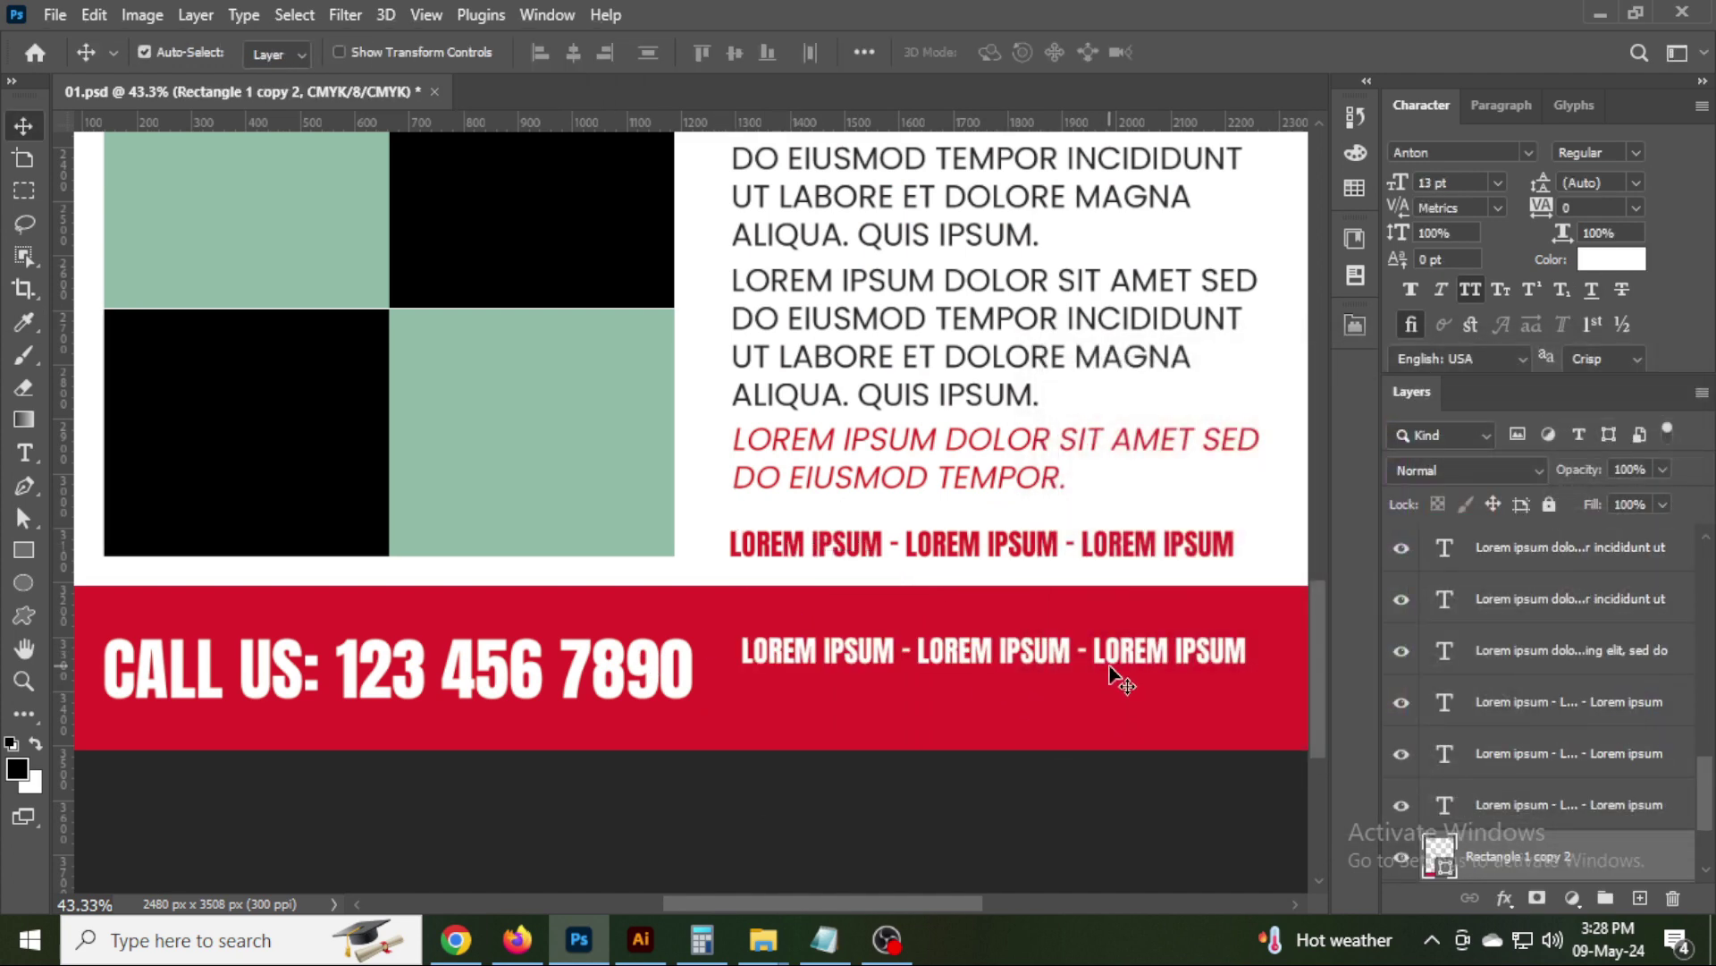
{"action": "left_click", "coordinate": [1104, 666]}
{"action": "double_click", "coordinate": [1105, 659]}
{"action": "key", "text": "ctrl+v"}
{"action": "key", "text": "ctrl+Return"}
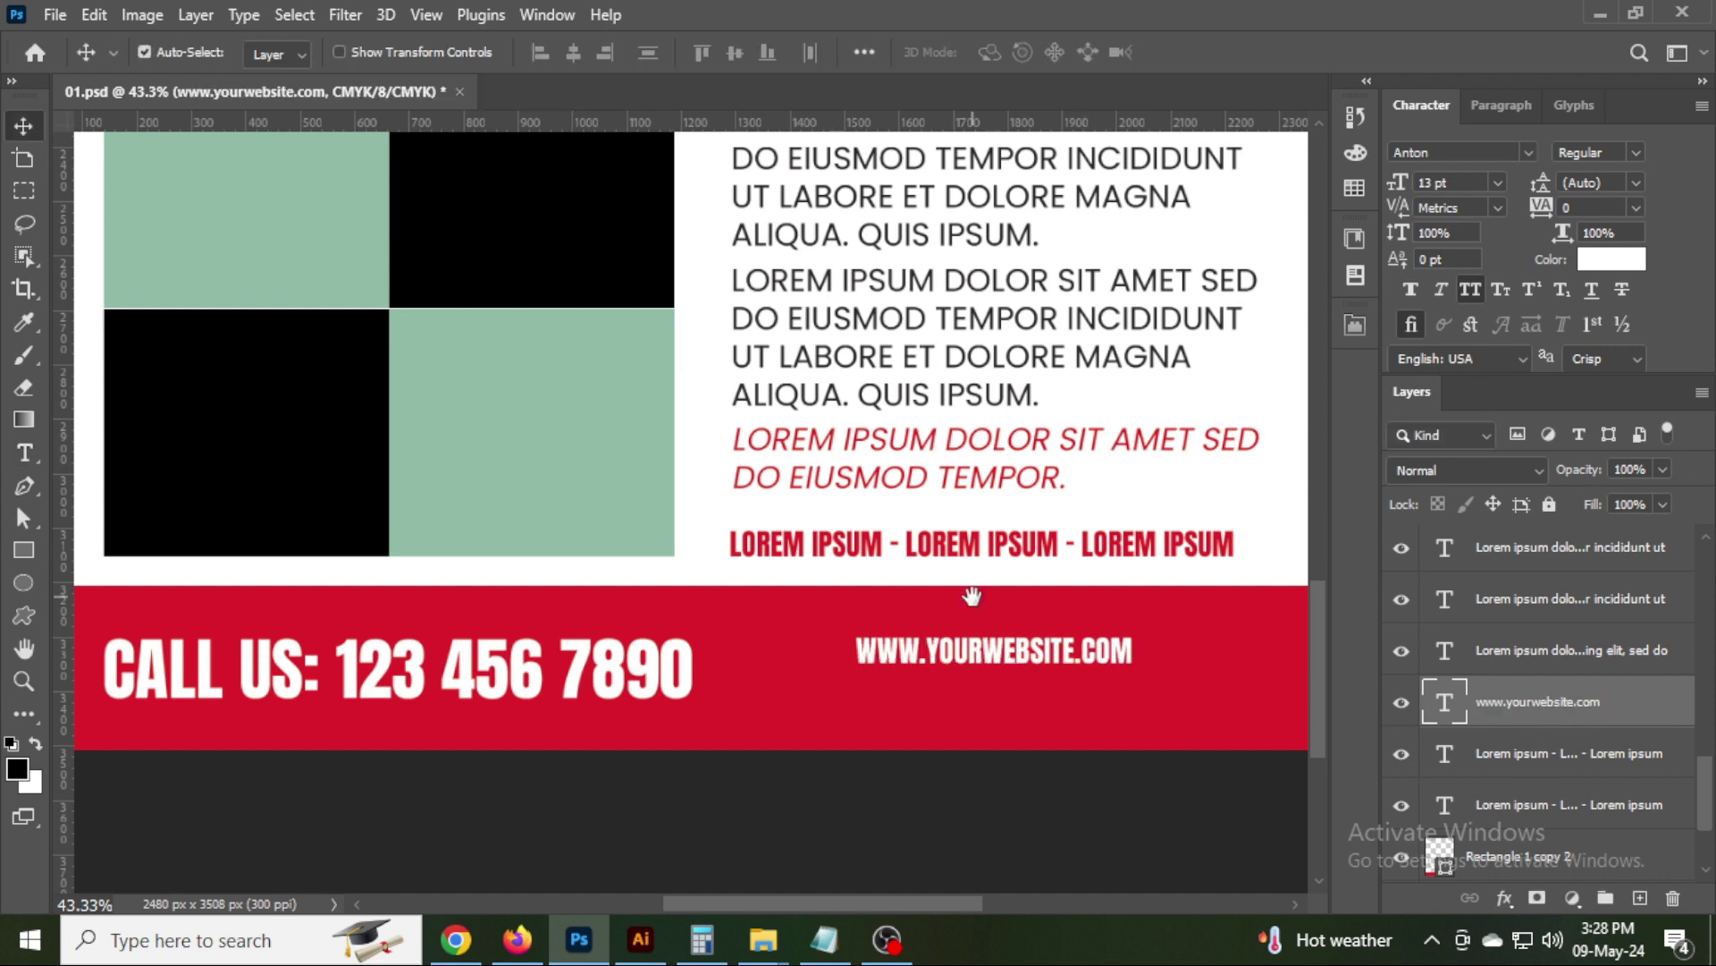
Add the email address as a second line and left-align both contact lines.
{"action": "left_click_drag", "start_coordinate": [978, 594], "coordinate": [620, 483]}
{"action": "left_click", "coordinate": [819, 939]}
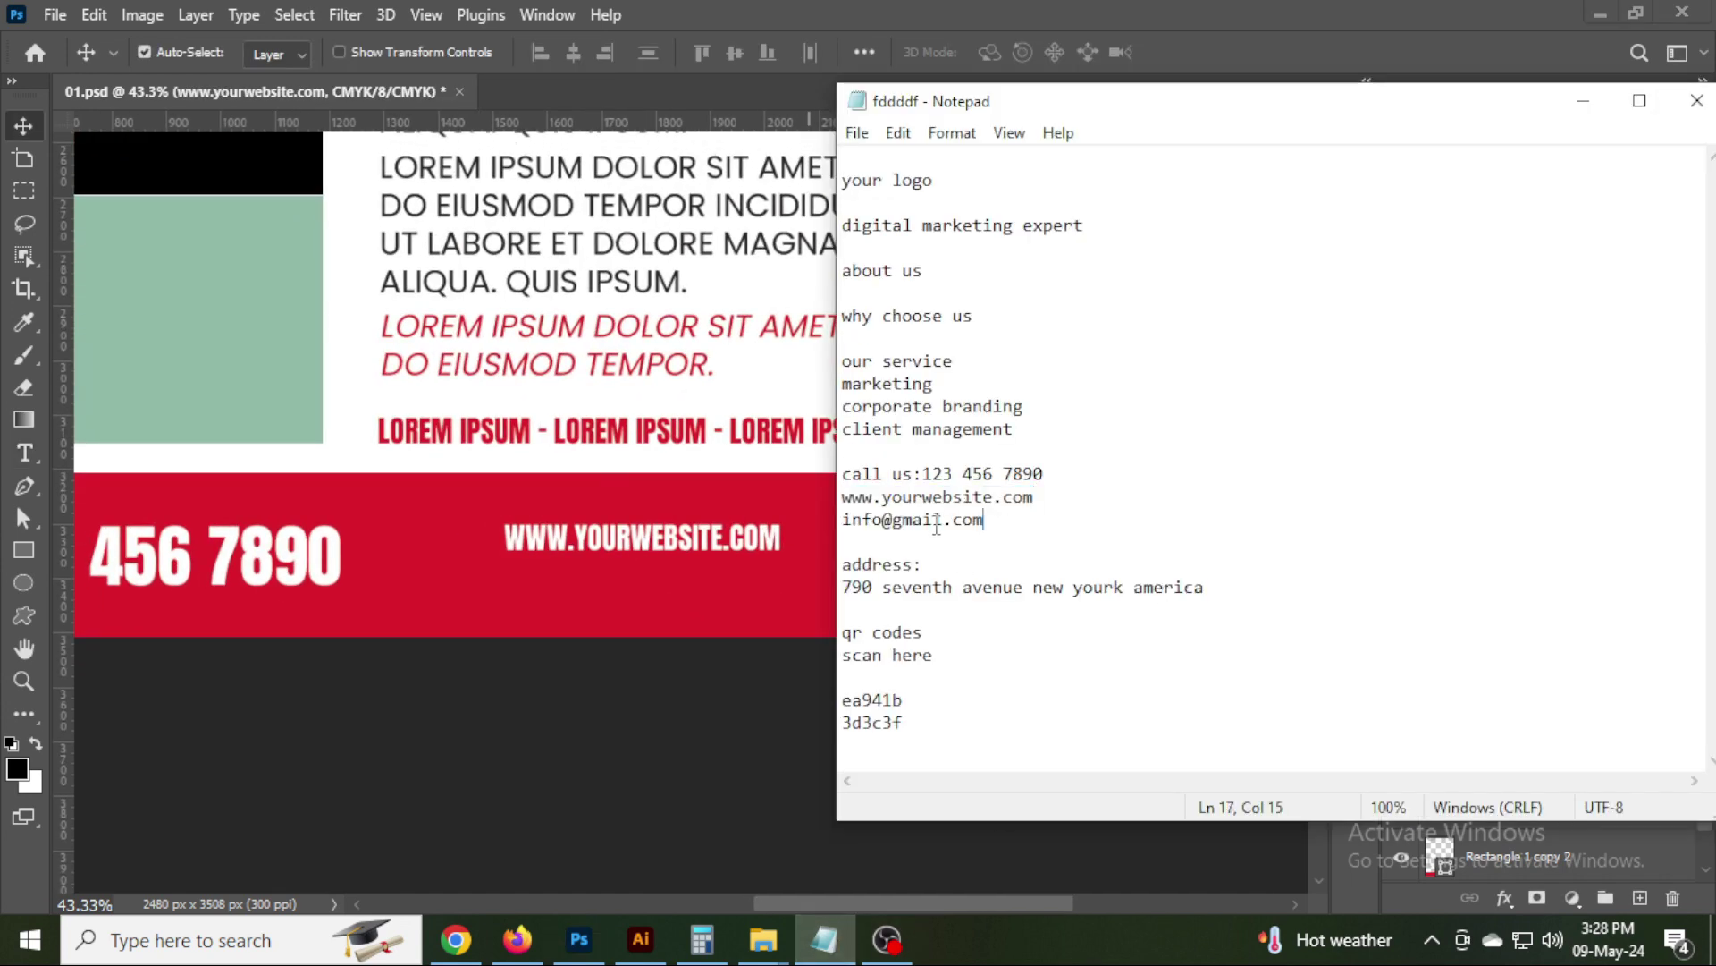
{"action": "left_click", "coordinate": [676, 854]}
{"action": "double_click", "coordinate": [657, 541]}
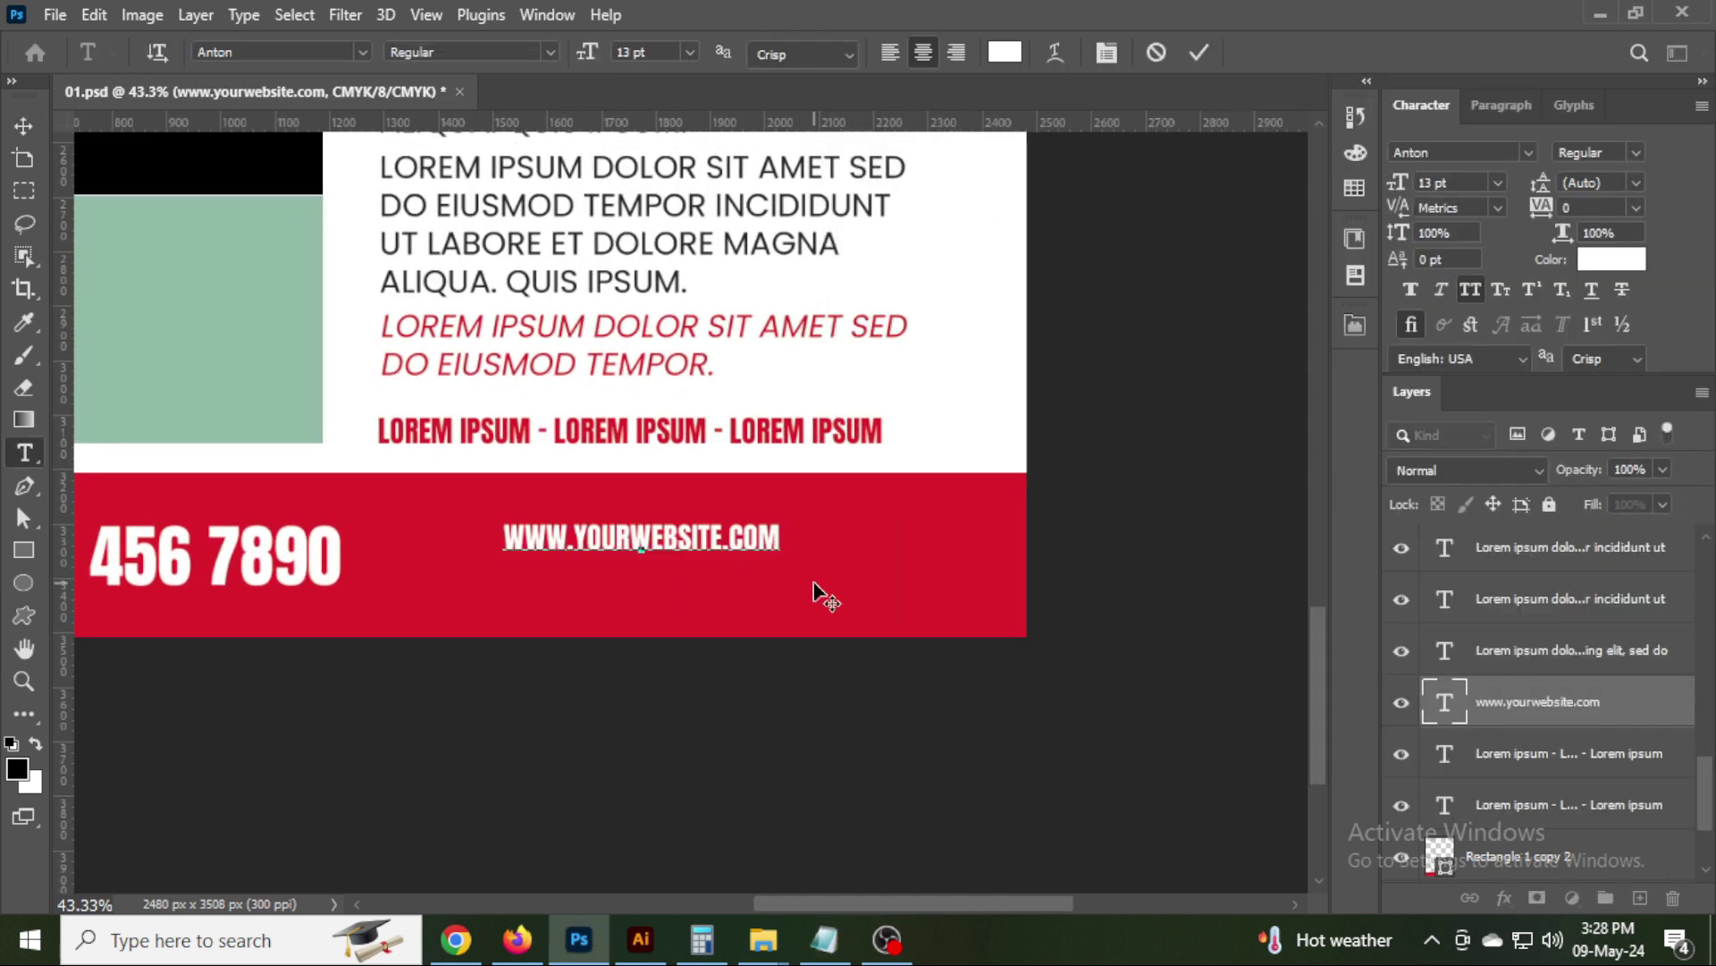
{"action": "key", "text": "ctrl+v"}
{"action": "key", "text": "ctrl+a"}
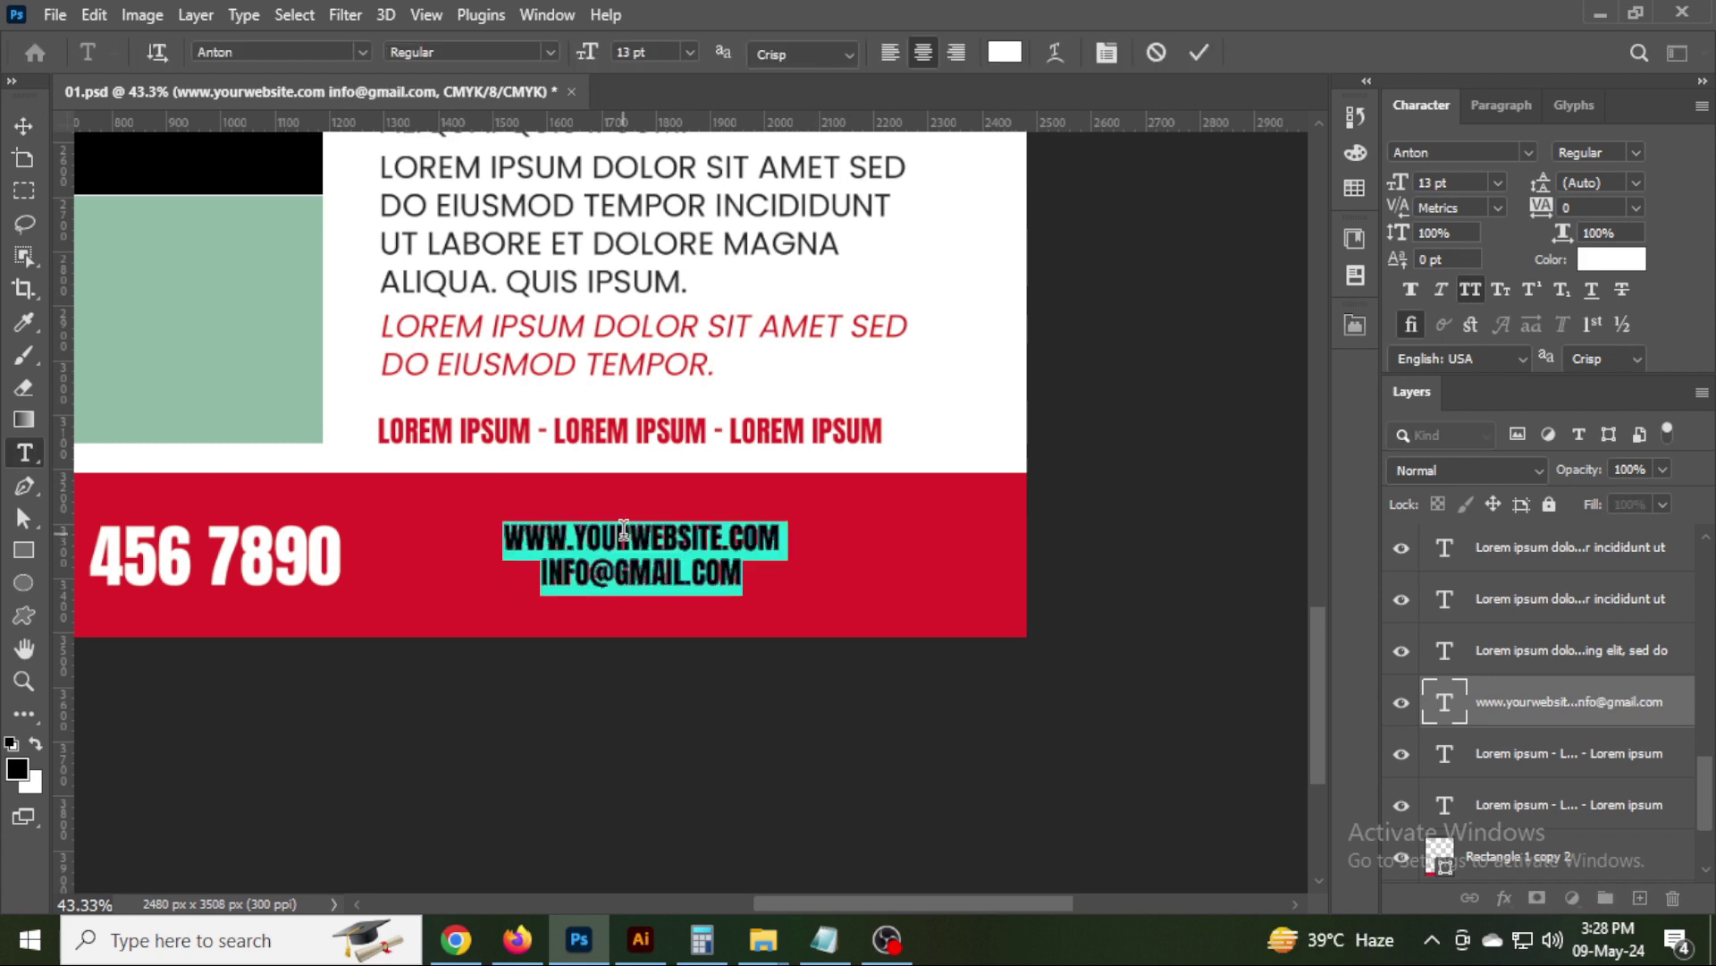
{"action": "left_click", "coordinate": [892, 43]}
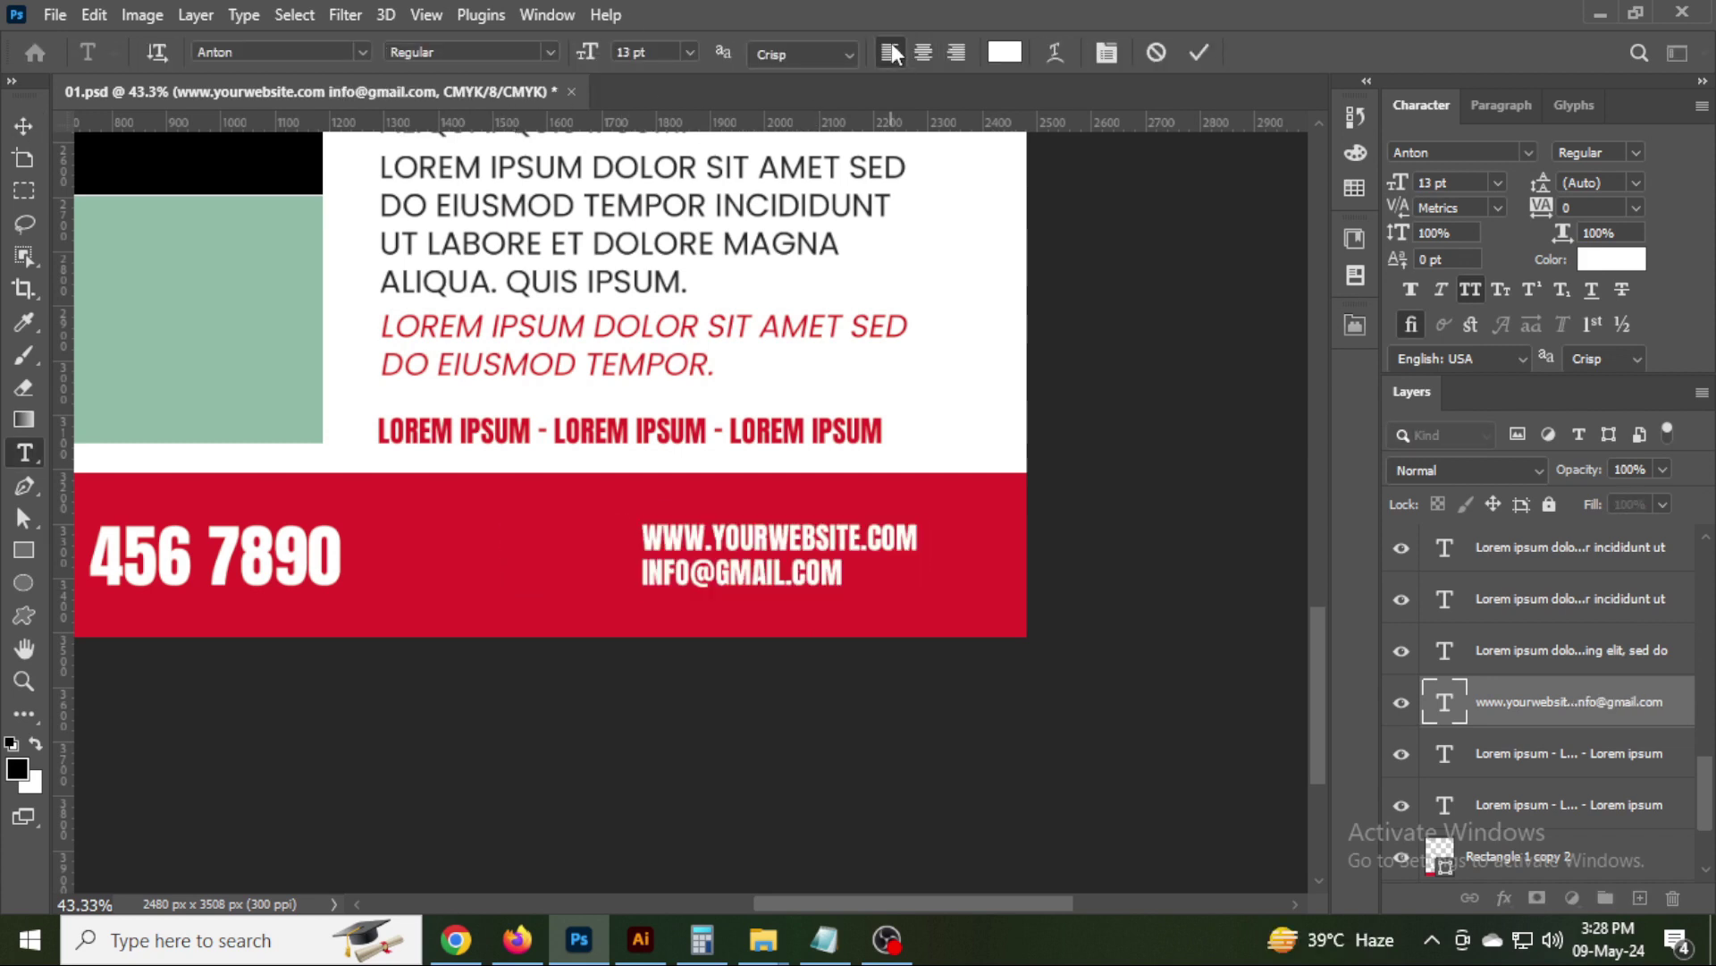
{"action": "key", "text": "Escape"}
{"action": "key", "text": "v"}
Align the contact block's left edge with the red LOREM IPSUM heading, save, and start the 'WEB:' label.
{"action": "left_click", "coordinate": [633, 439], "text": "shift"}
{"action": "left_click", "coordinate": [540, 52]}
{"action": "left_click", "coordinate": [1109, 523]}
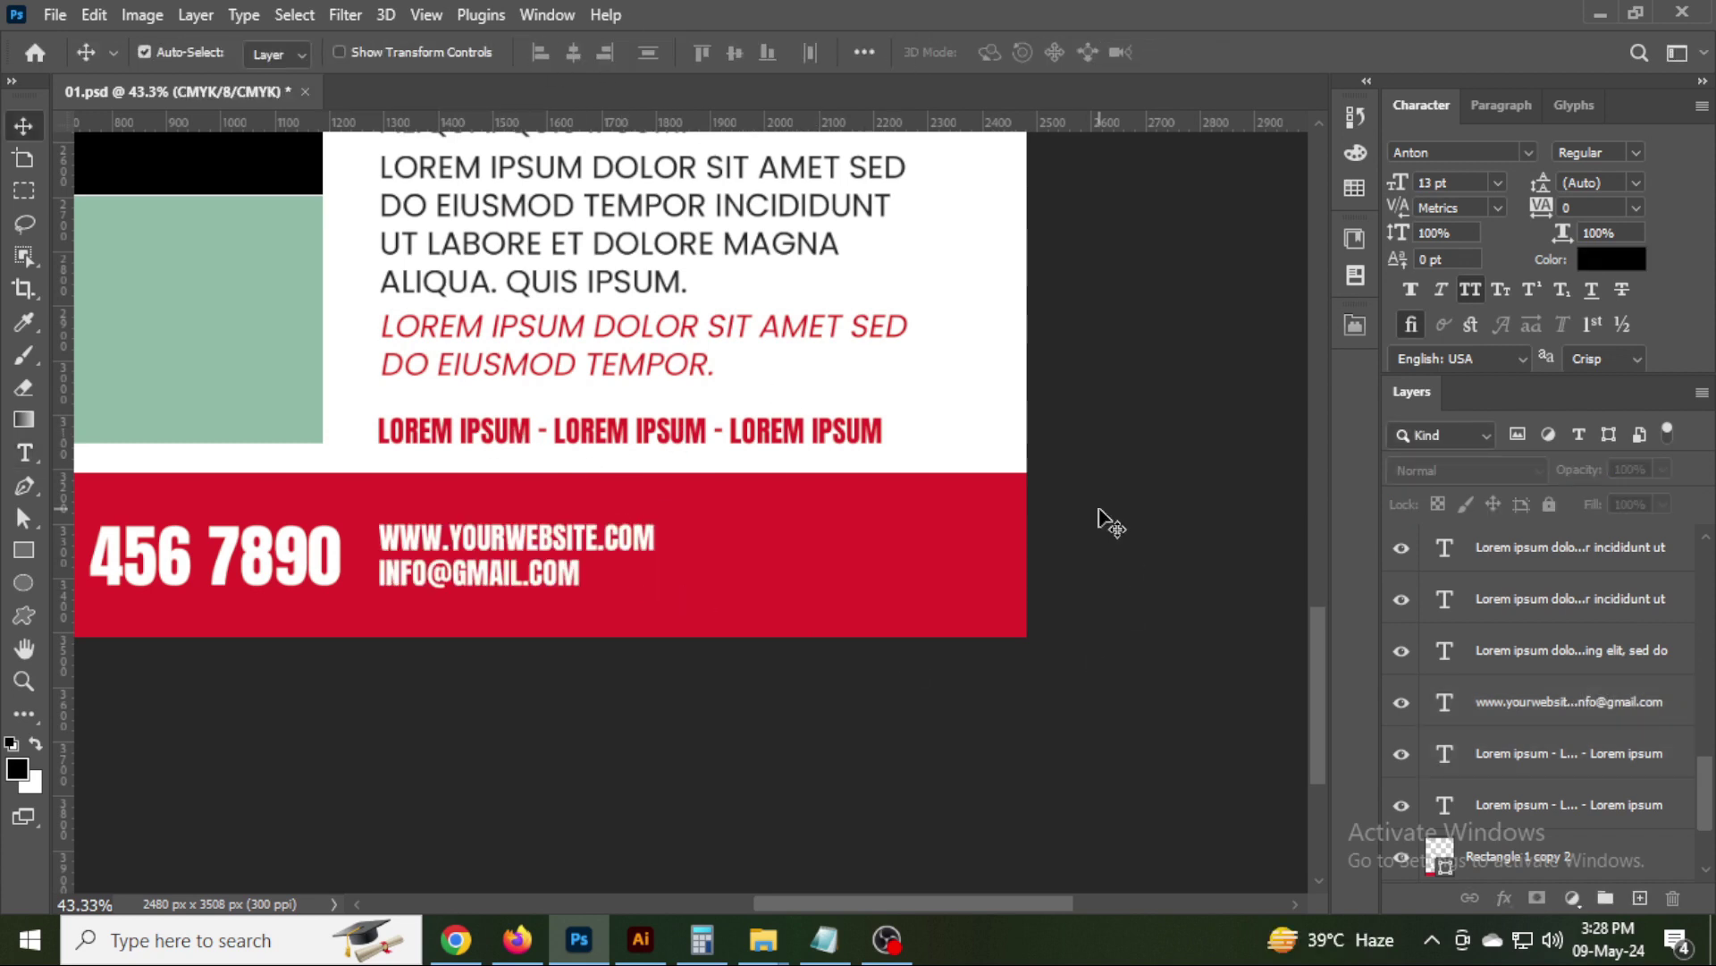
{"action": "key", "text": "ctrl+s"}
{"action": "left_click_drag", "start_coordinate": [1007, 602], "coordinate": [1502, 689]}
{"action": "mouse_move", "coordinate": [754, 755]}
{"action": "left_mouse_down"}
{"action": "mouse_move", "coordinate": [712, 733]}
{"action": "mouse_move", "coordinate": [705, 696]}
{"action": "left_mouse_up"}
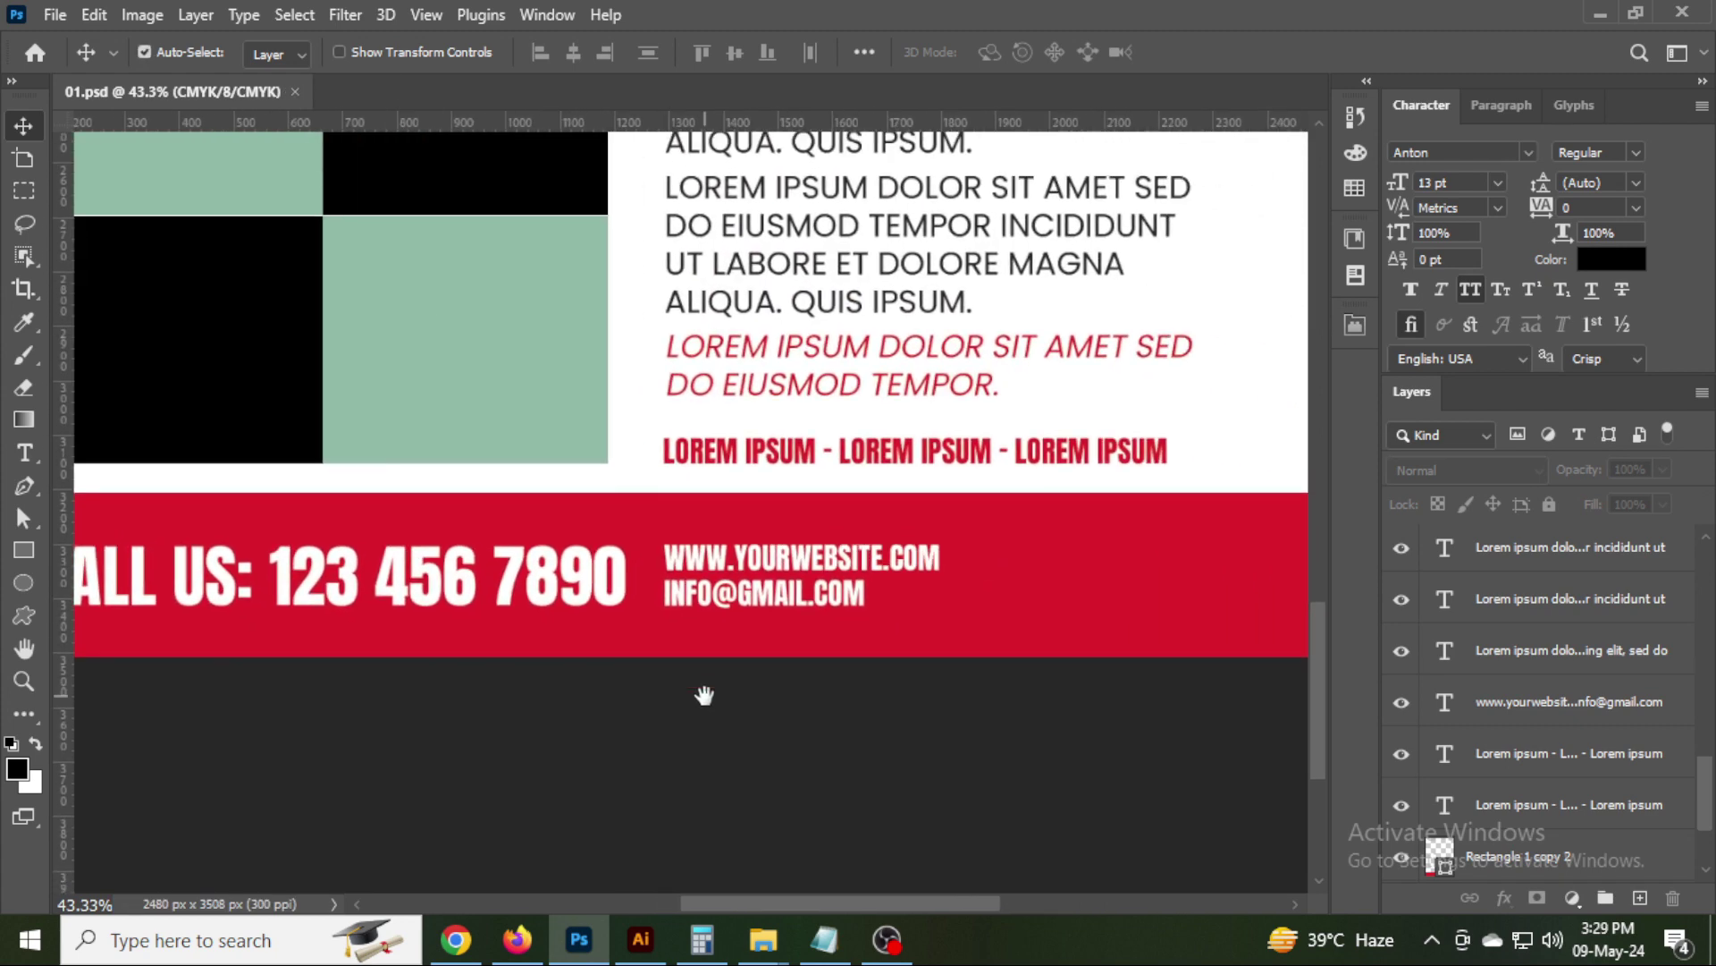
{"action": "double_click", "coordinate": [673, 559]}
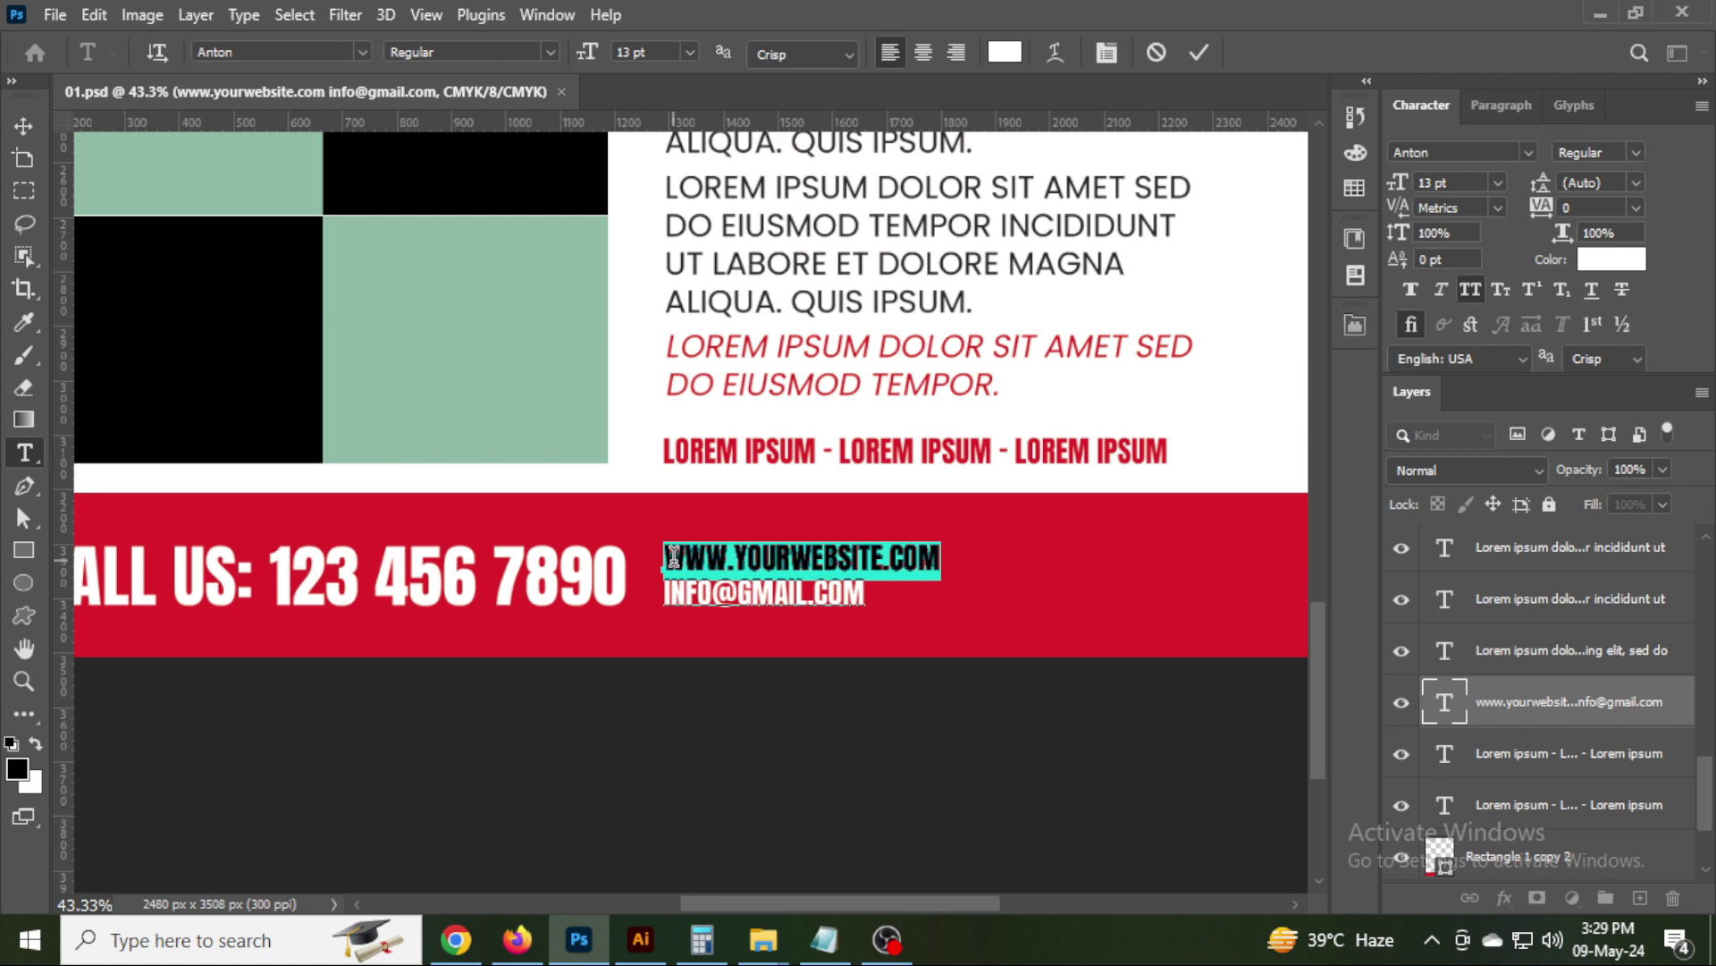
{"action": "left_click", "coordinate": [673, 557]}
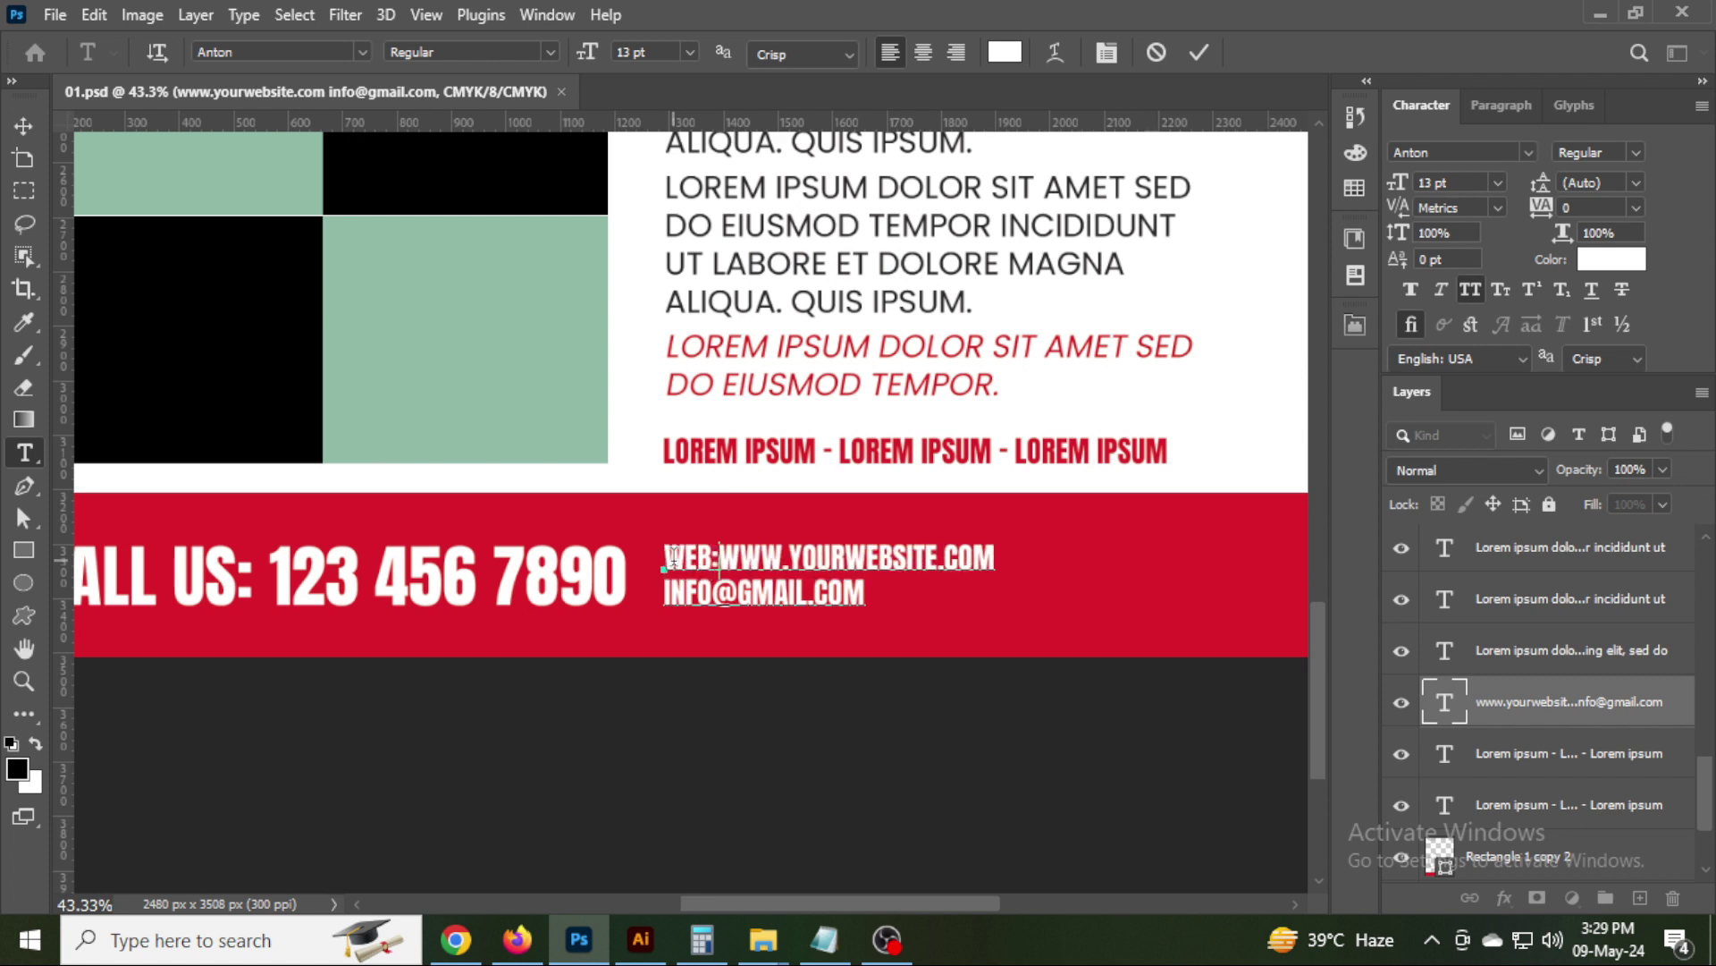
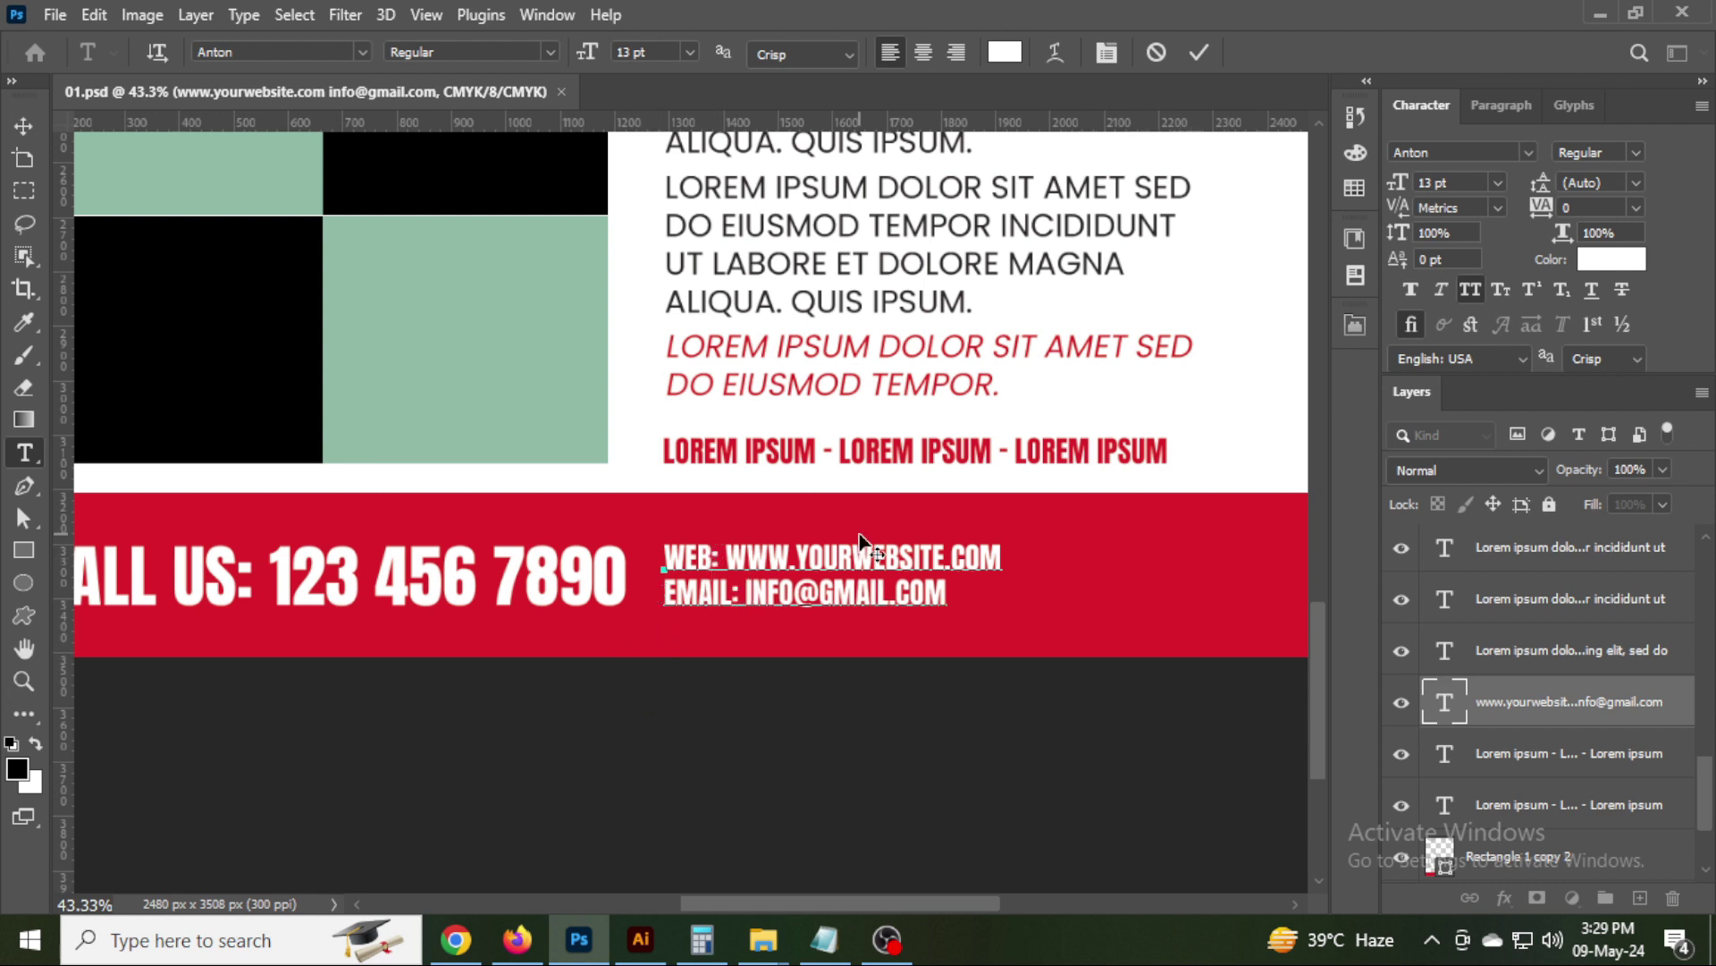
Change the footer line to 'WEBSITE :' and remove the extra spaces after EMAIL:.
{"action": "type", "text": "SITE"}
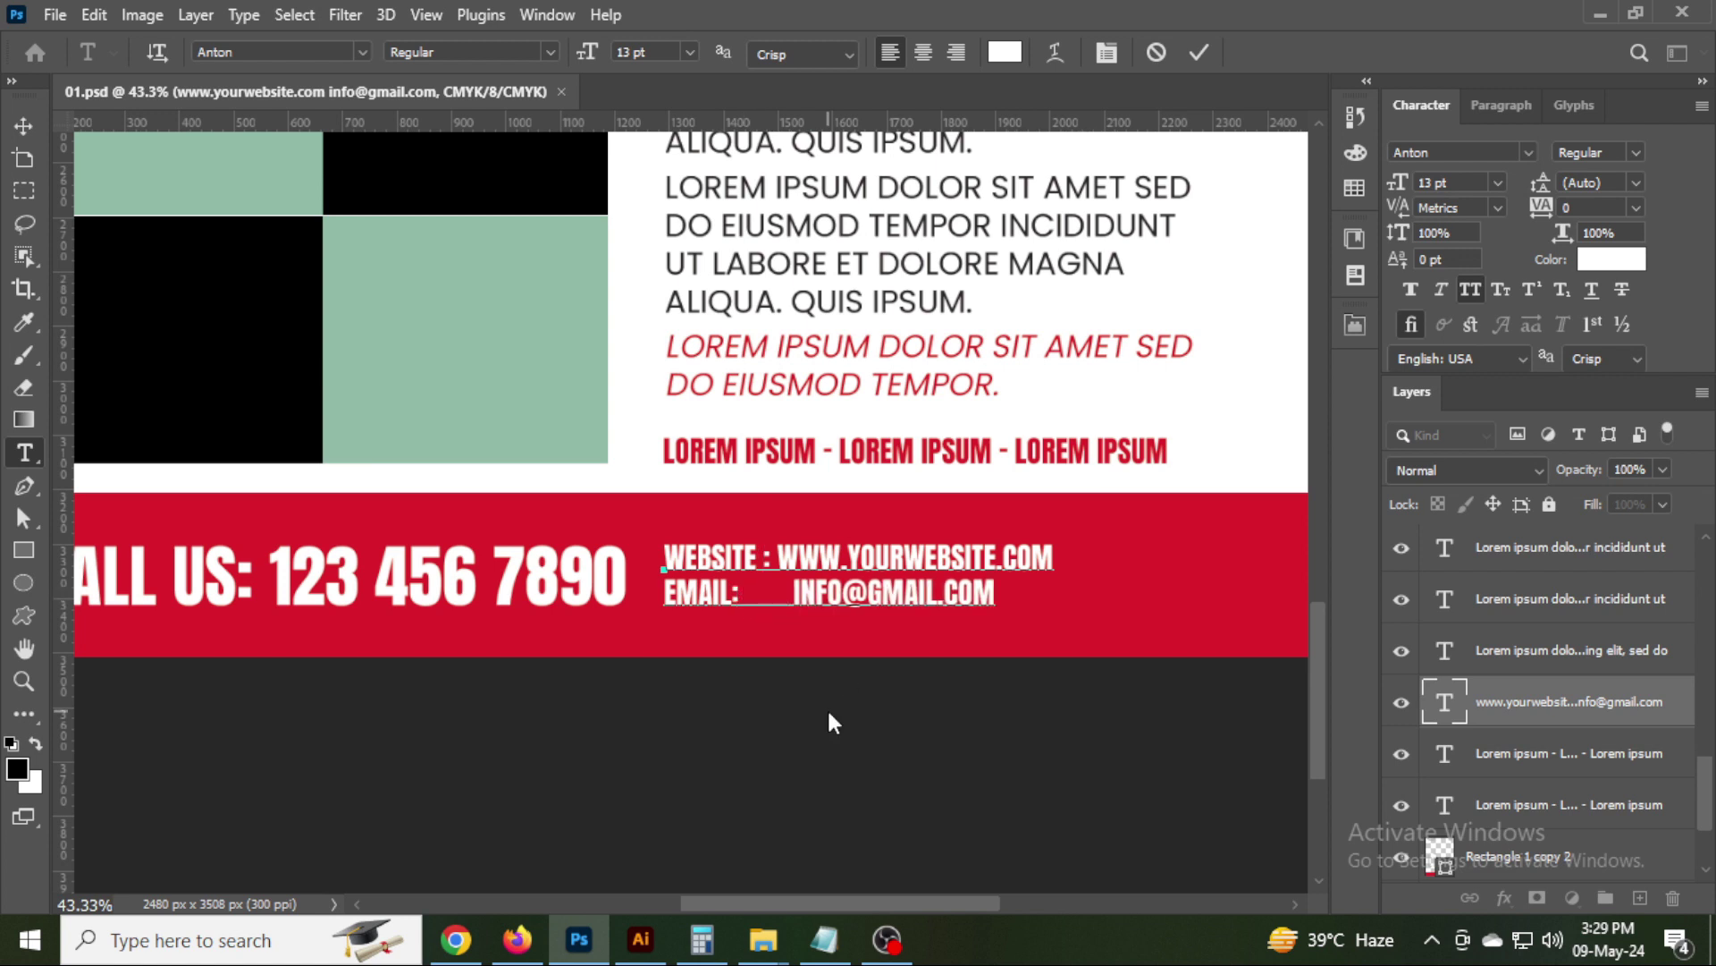
{"action": "key", "text": "BackSpace"}
{"action": "key", "text": "Escape"}
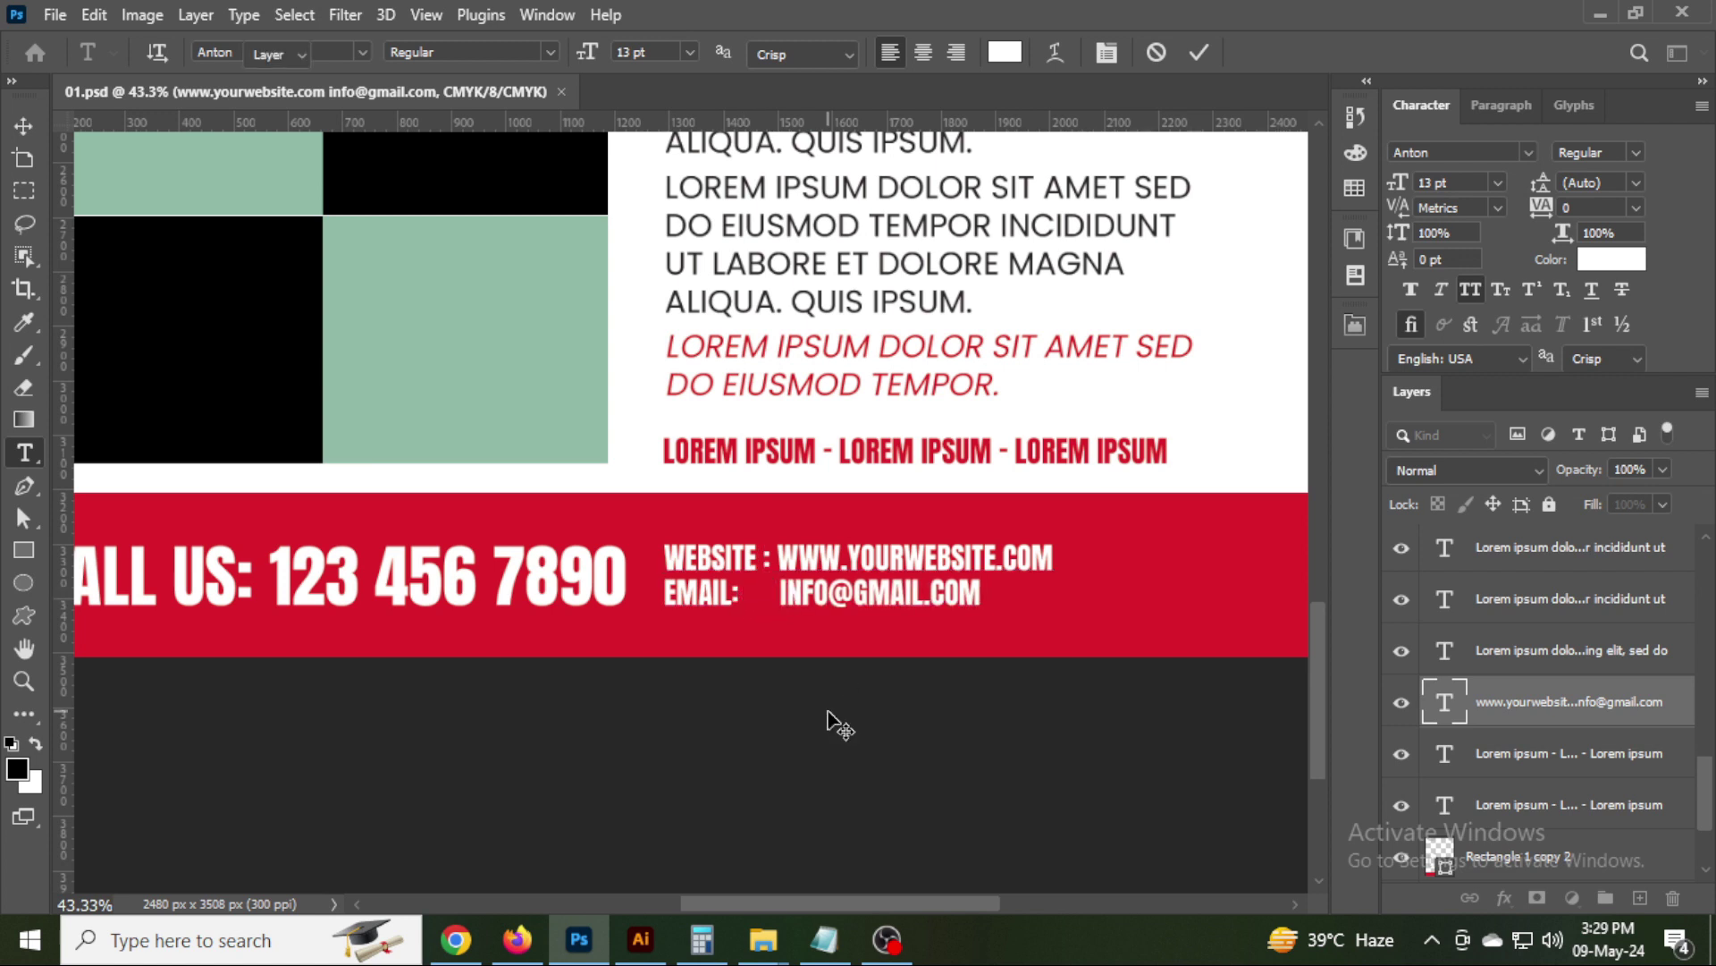
{"action": "key", "text": "v"}
{"action": "left_click", "coordinate": [871, 759]}
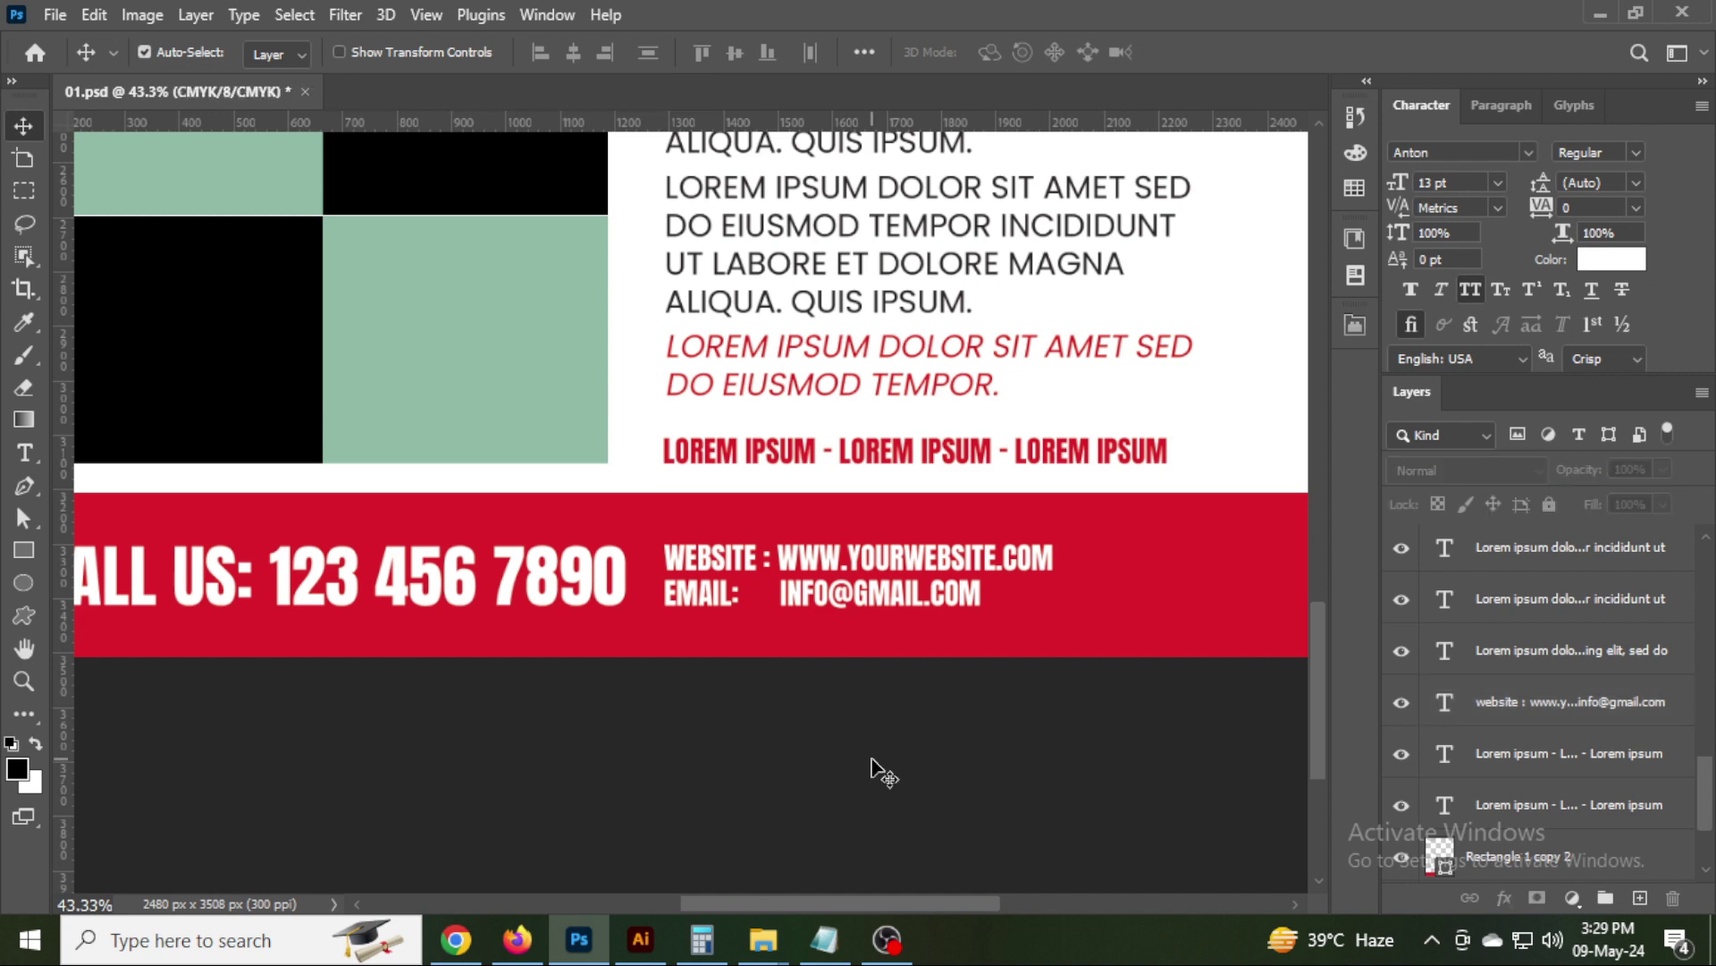
Group the footer text layers and centre them horizontally on the page.
{"action": "left_click_drag", "start_coordinate": [872, 768], "coordinate": [754, 666]}
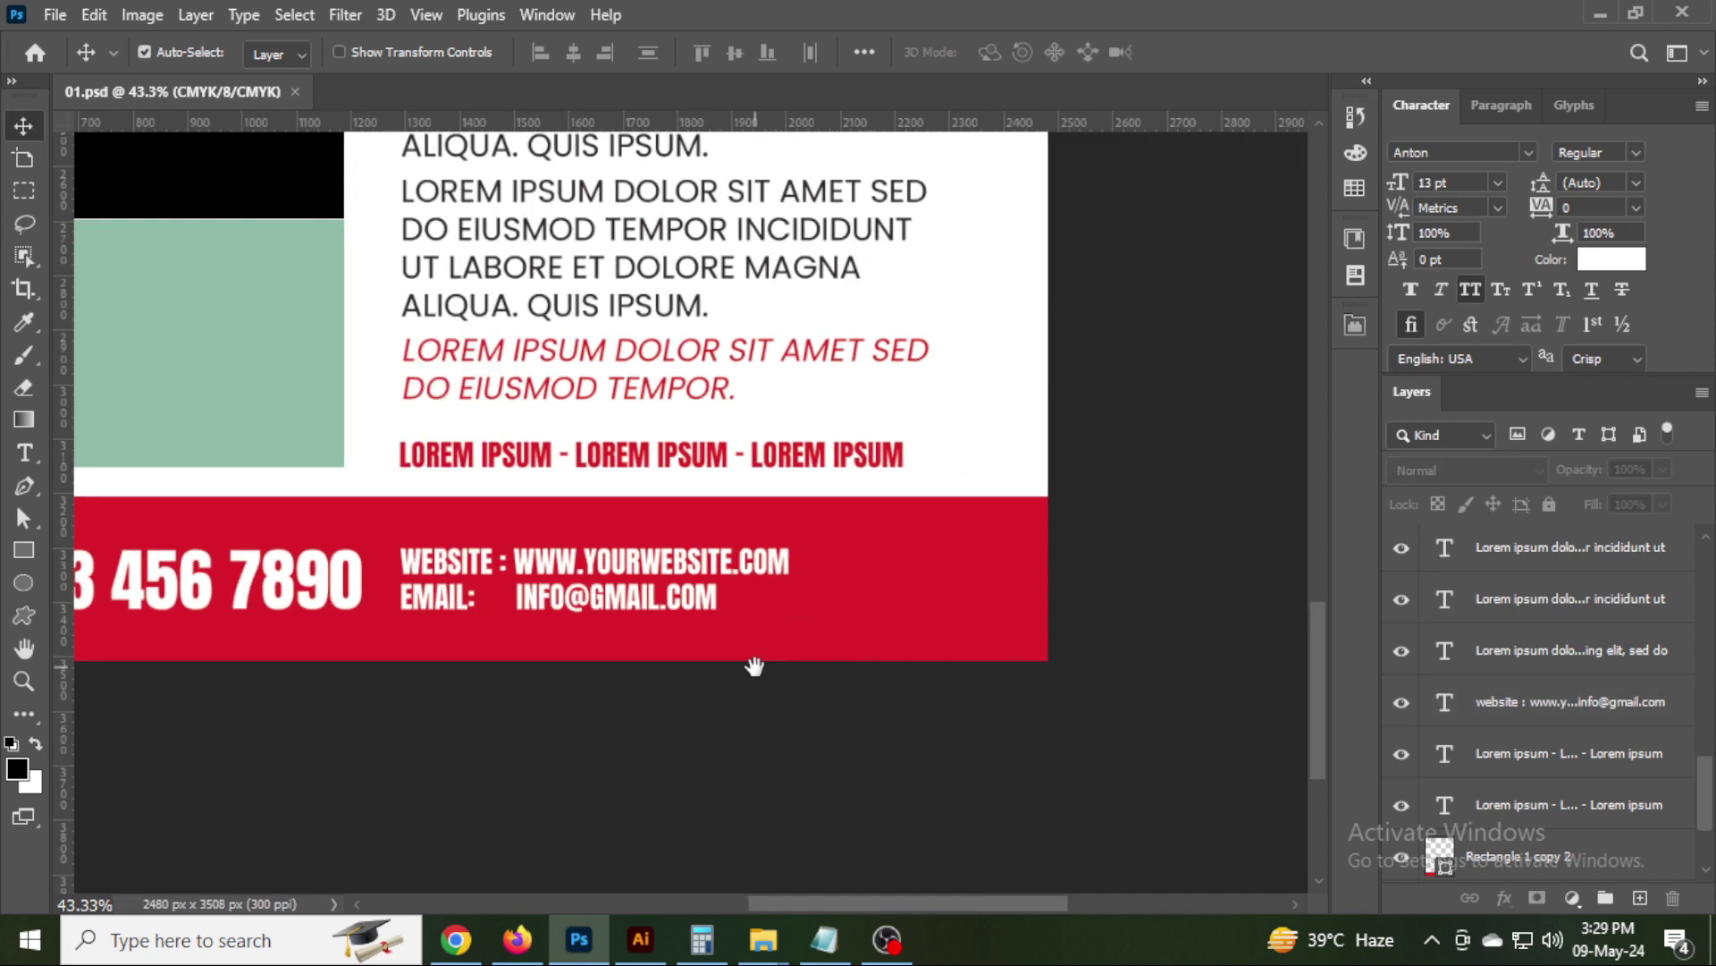
{"action": "scroll", "coordinate": [657, 599], "scroll_direction": "down", "scroll_amount": 3}
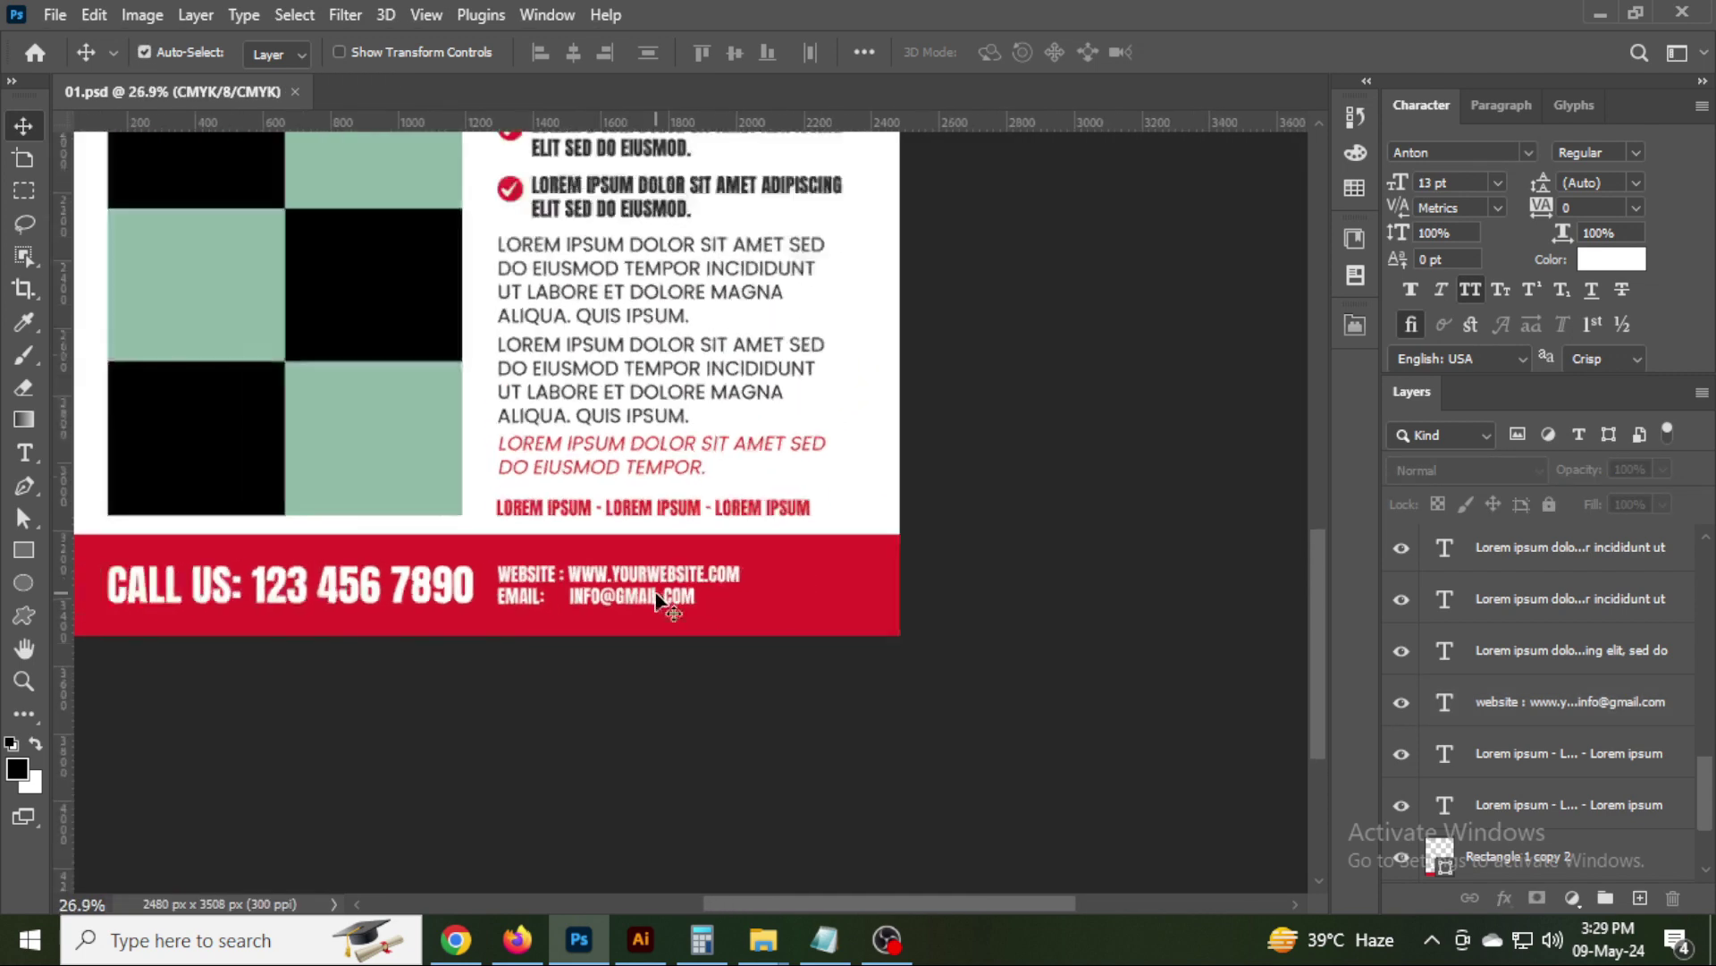
{"action": "left_click", "coordinate": [687, 652]}
{"action": "key", "text": "ctrl+g"}
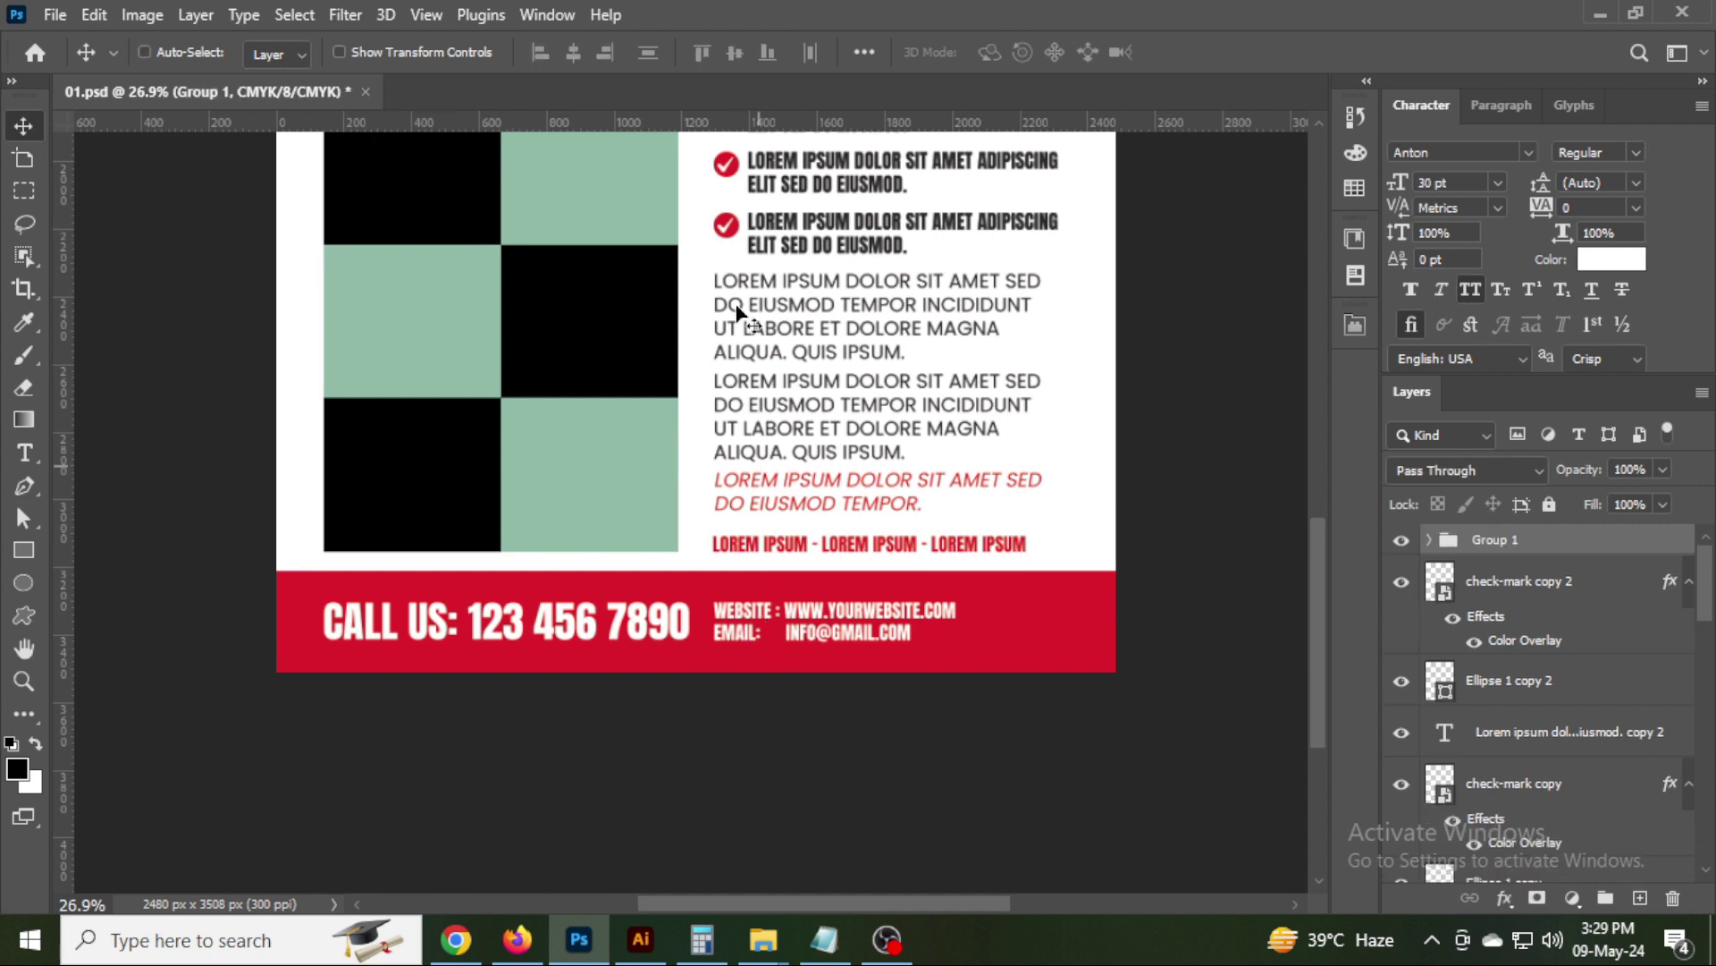
{"action": "left_click", "coordinate": [576, 46]}
{"action": "key", "text": "ctrl+f"}
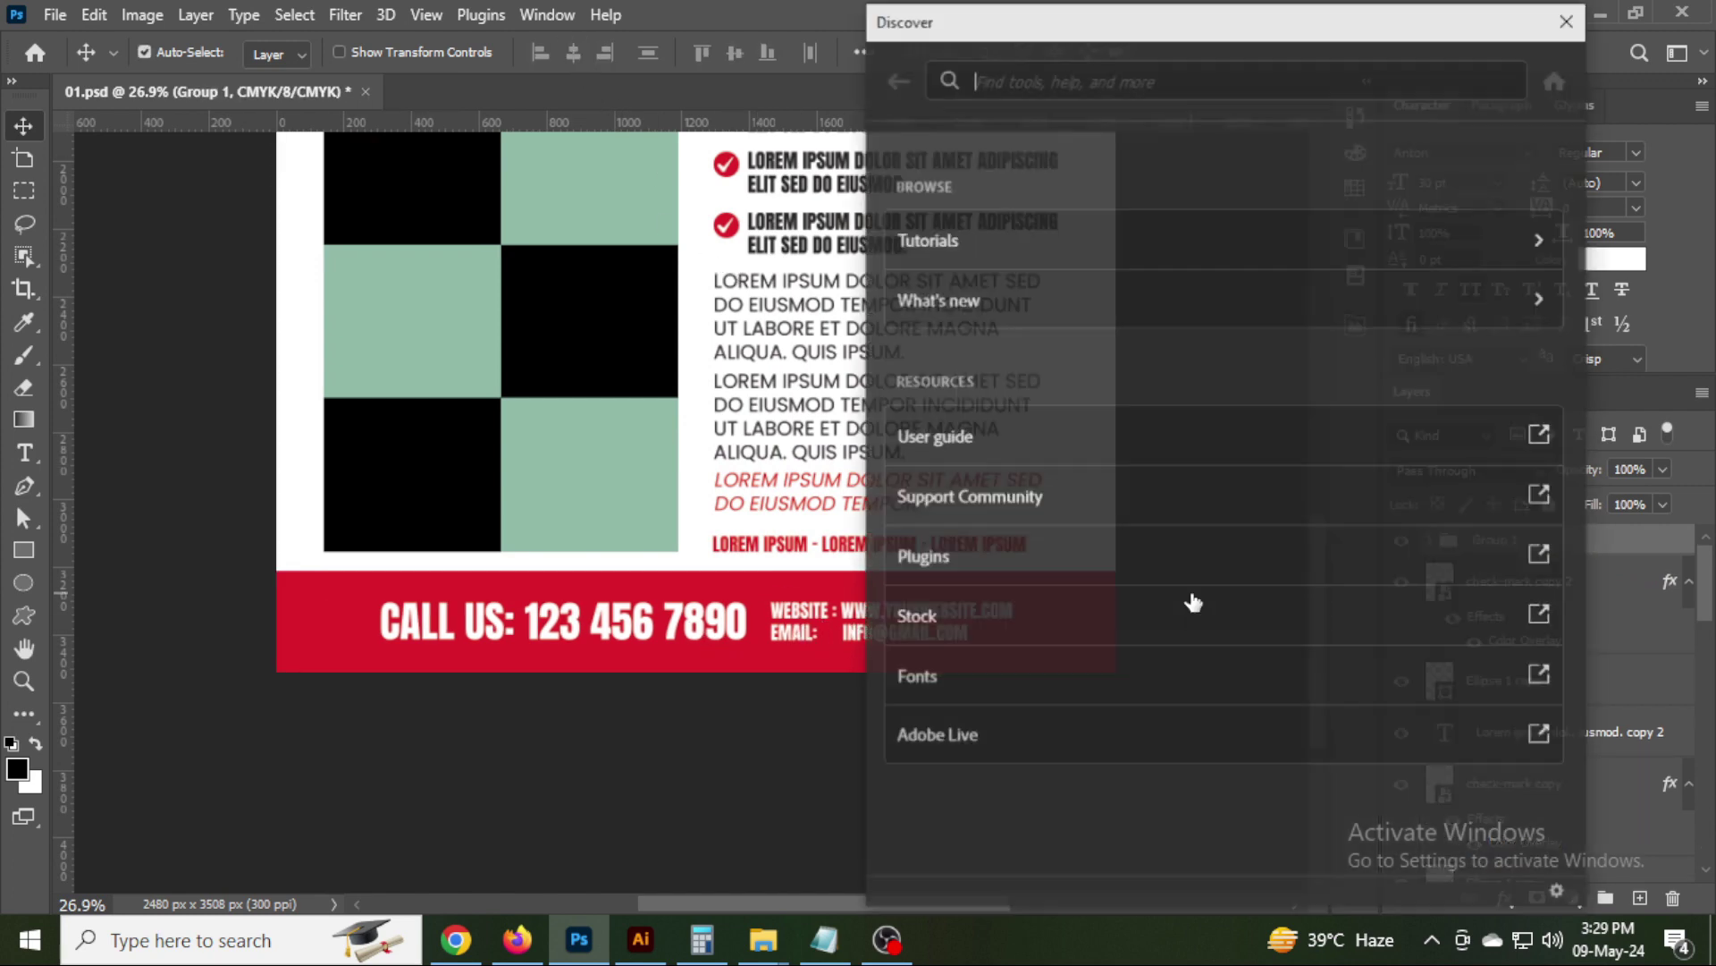
{"action": "left_click", "coordinate": [1572, 20]}
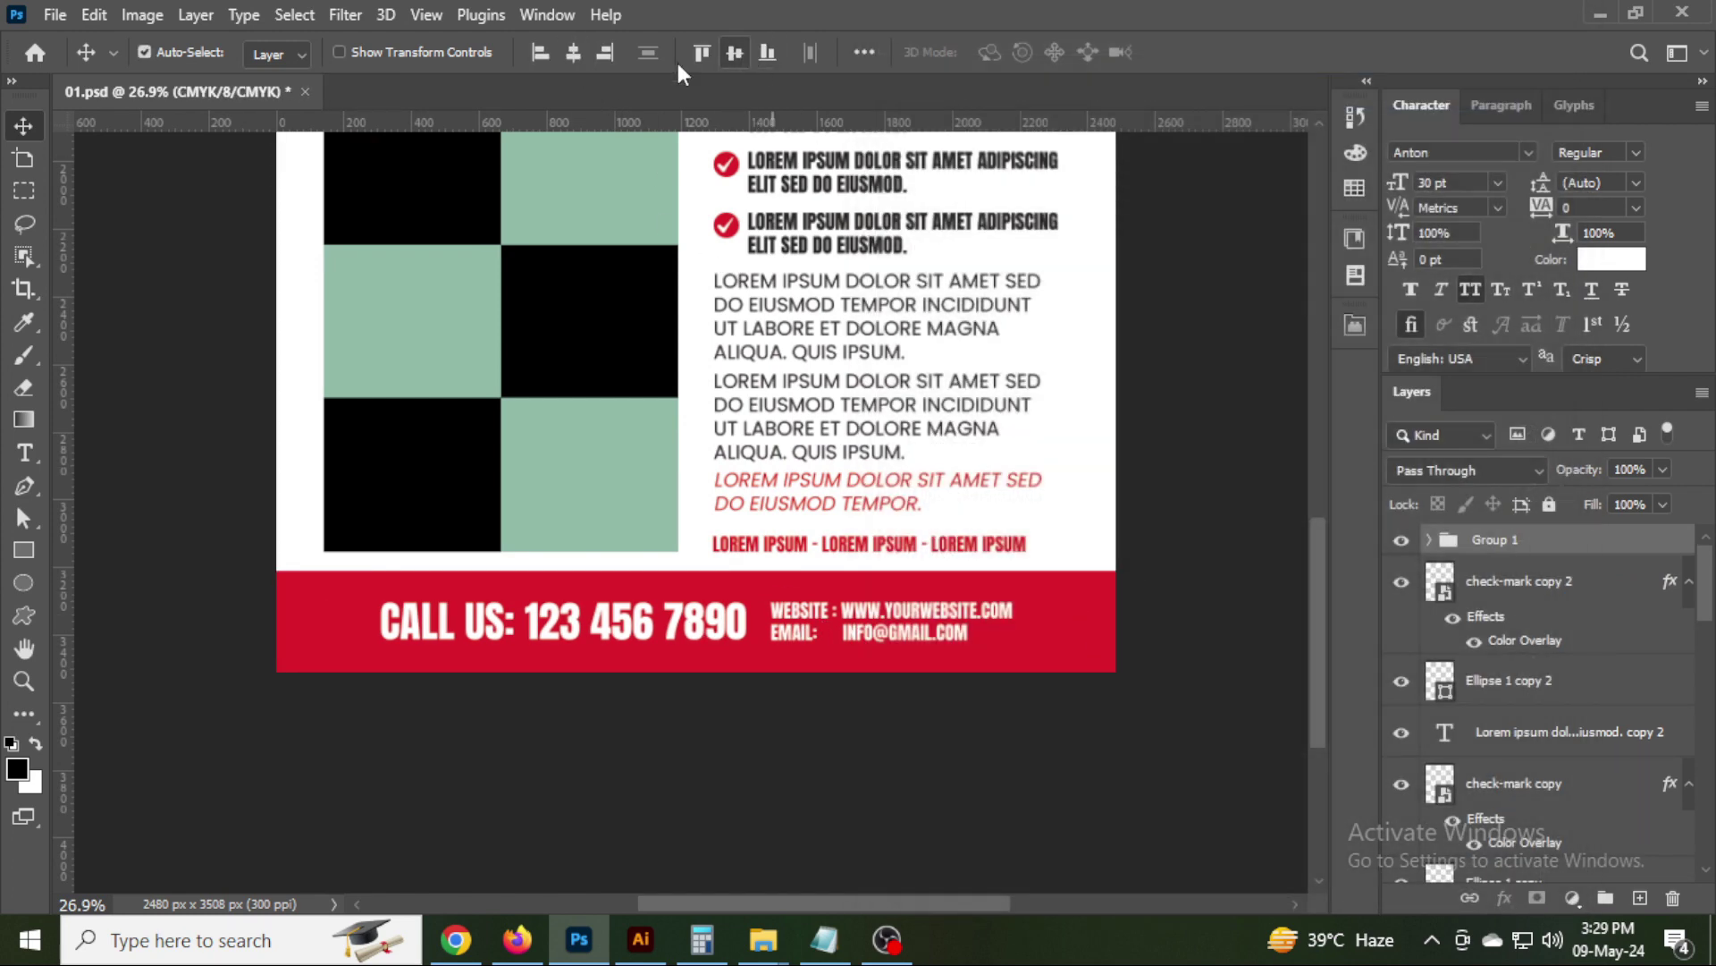
Save the flyer, then ungroup the footer text layers.
{"action": "left_click", "coordinate": [1203, 443]}
{"action": "key", "text": "ctrl+s"}
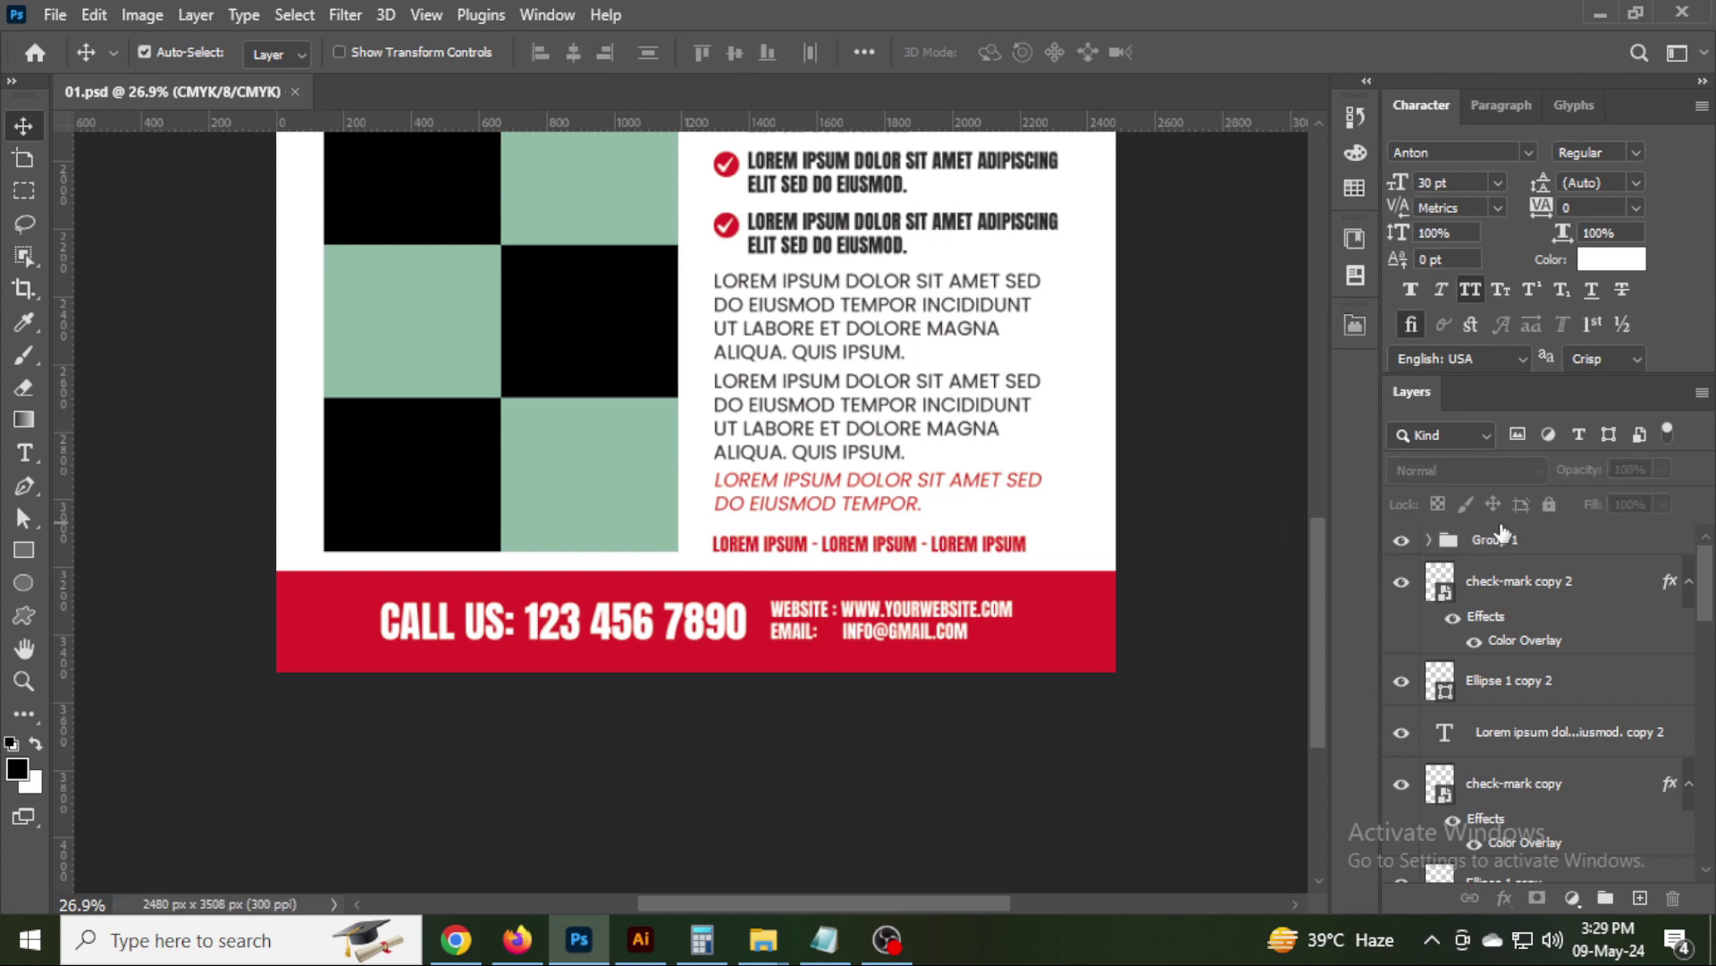
{"action": "left_click", "coordinate": [1505, 536]}
{"action": "right_click", "coordinate": [1506, 537]}
{"action": "left_click", "coordinate": [1377, 179]}
{"action": "key", "text": "Return"}
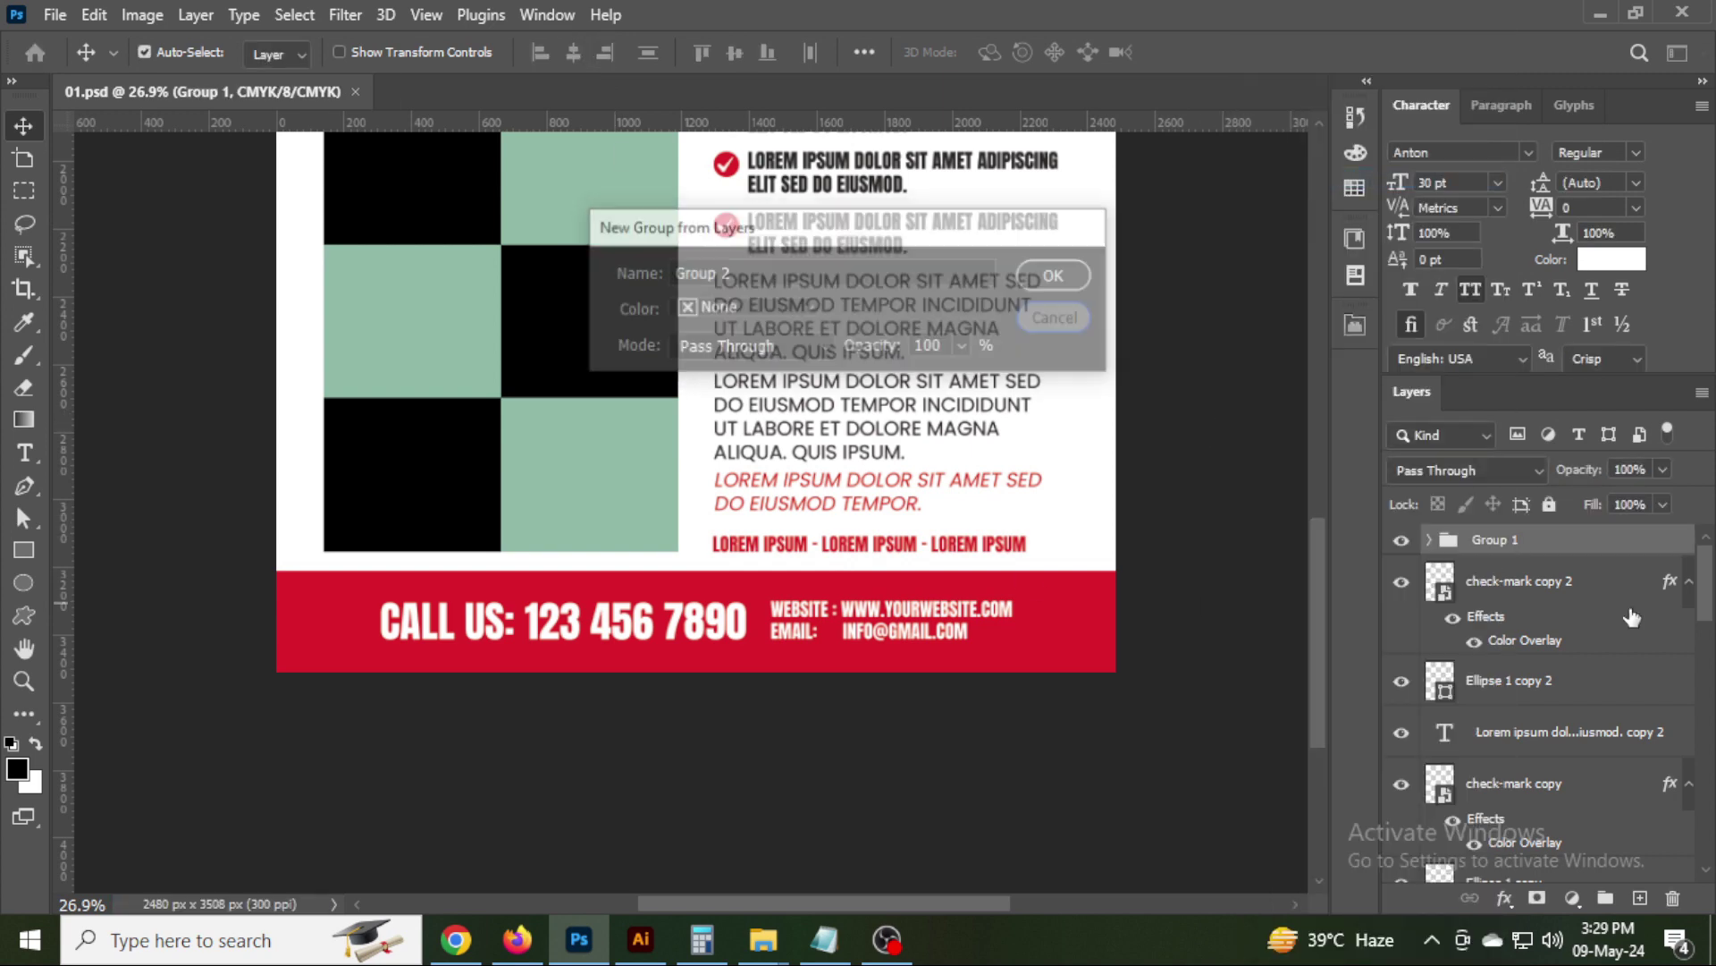
{"action": "right_click", "coordinate": [1520, 541]}
{"action": "left_click", "coordinate": [1421, 189]}
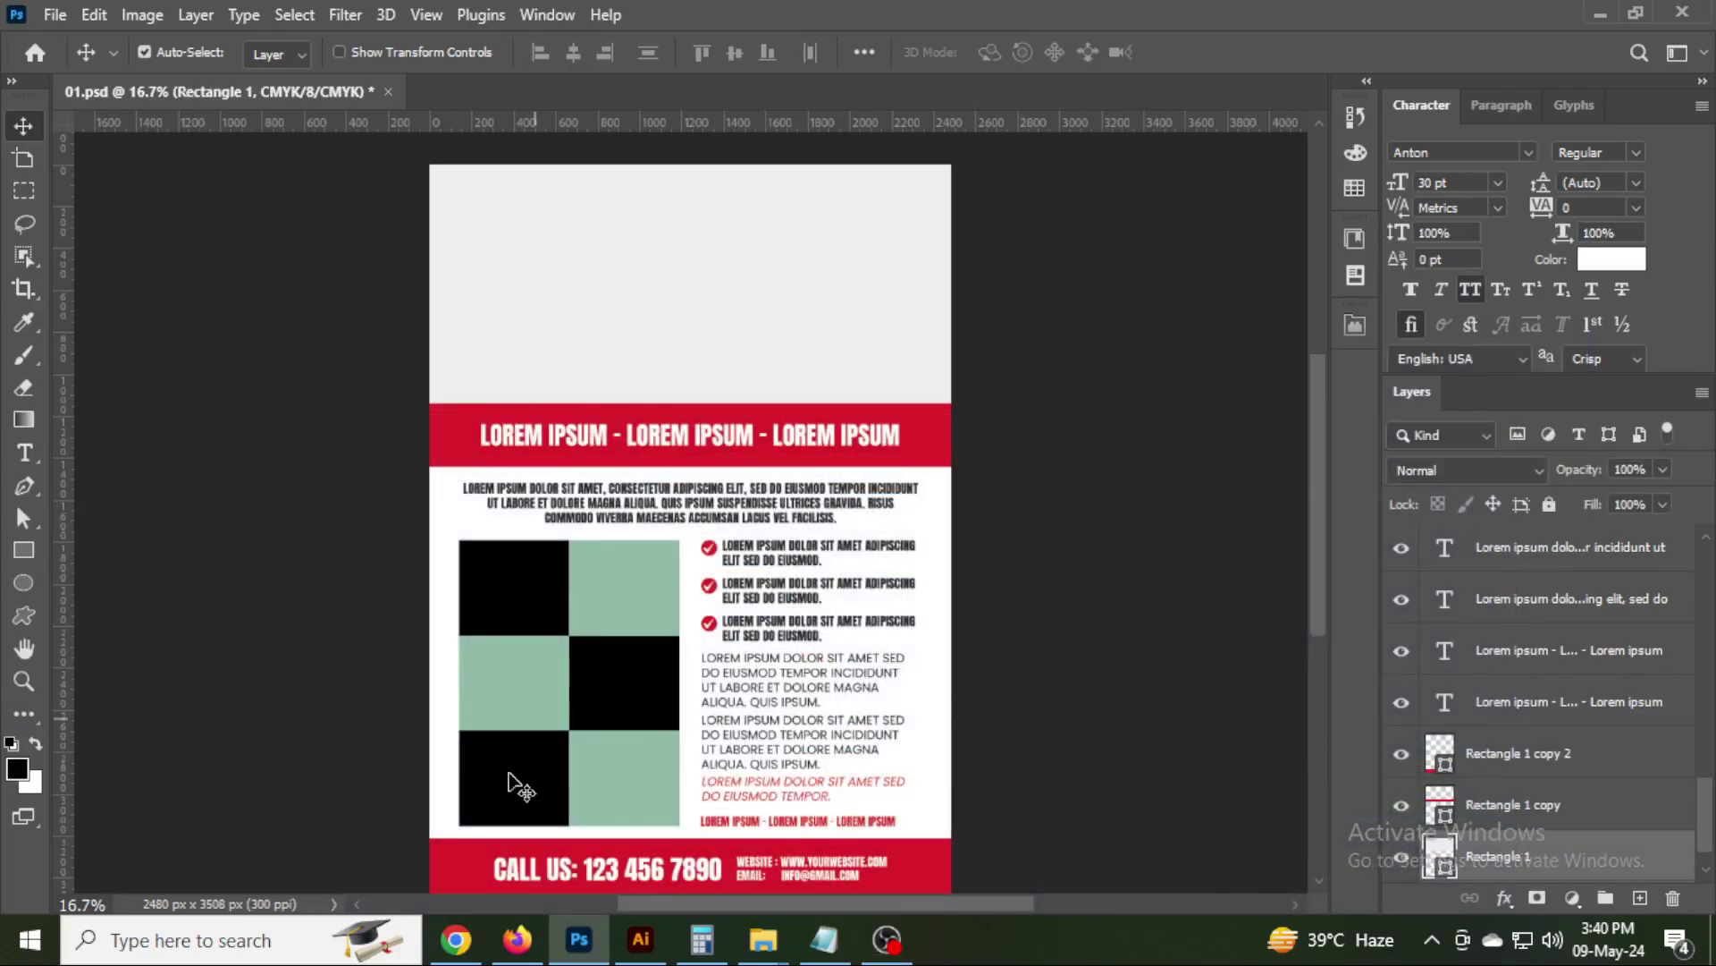
In the browser, search for 'mutton meat pic' and show image results.
{"action": "left_click", "coordinate": [471, 955]}
{"action": "left_click", "coordinate": [665, 353]}
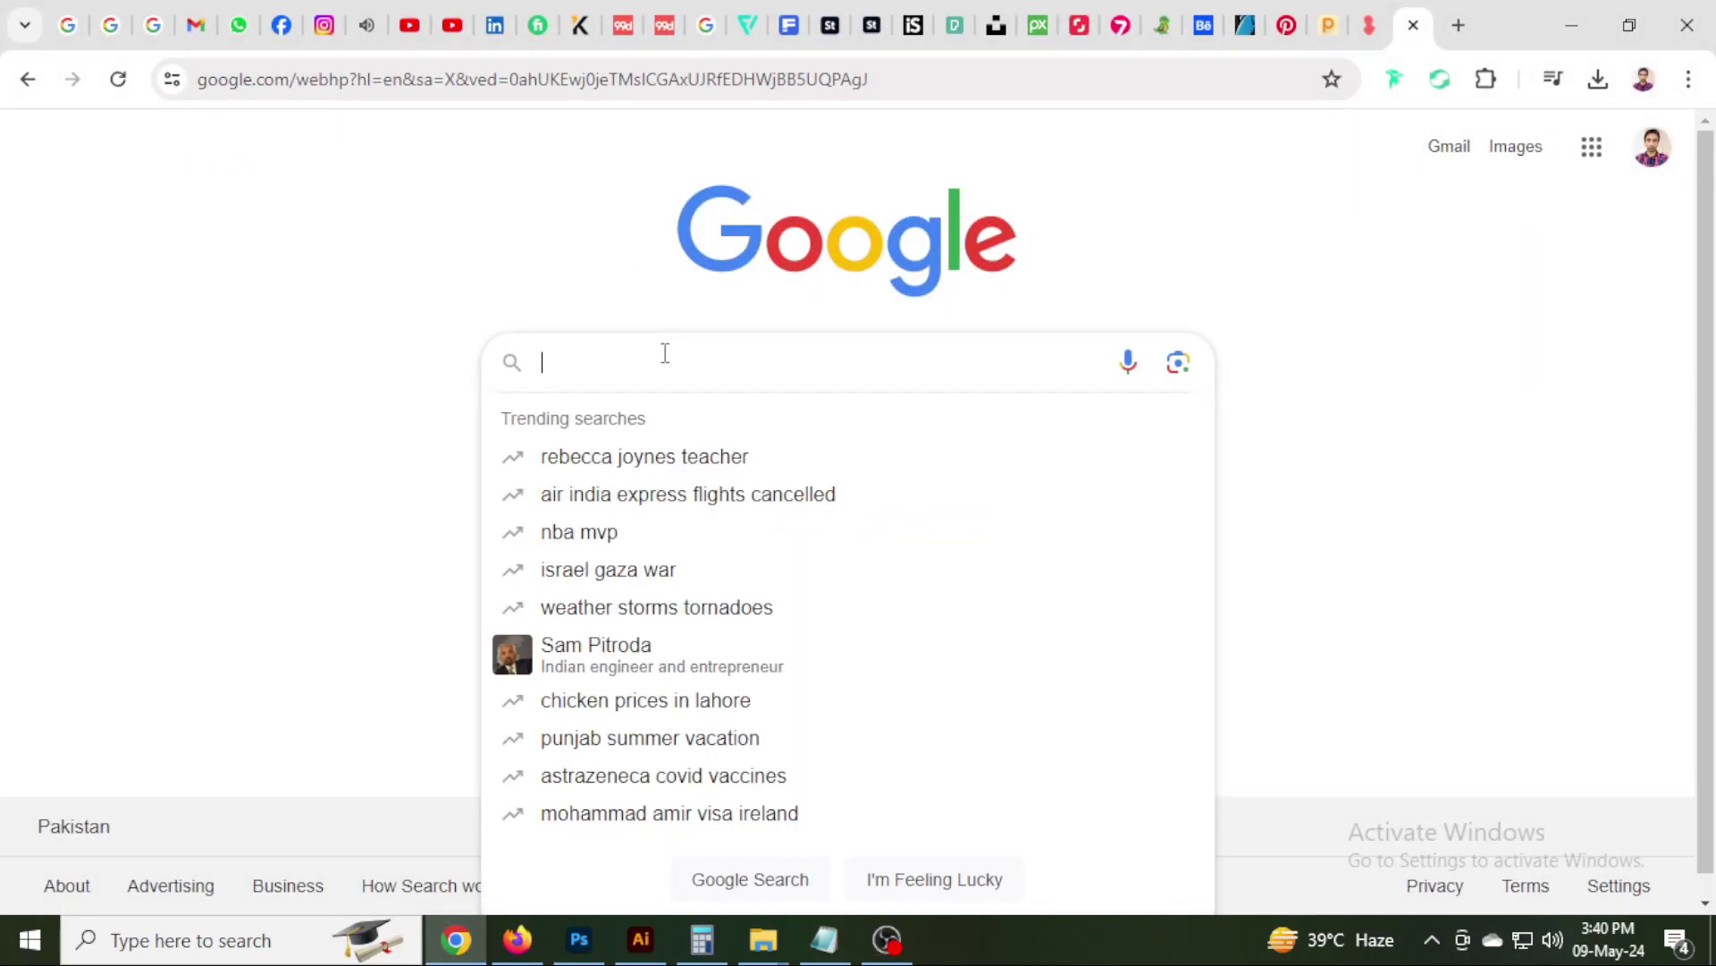
{"action": "type", "text": "mutton "}
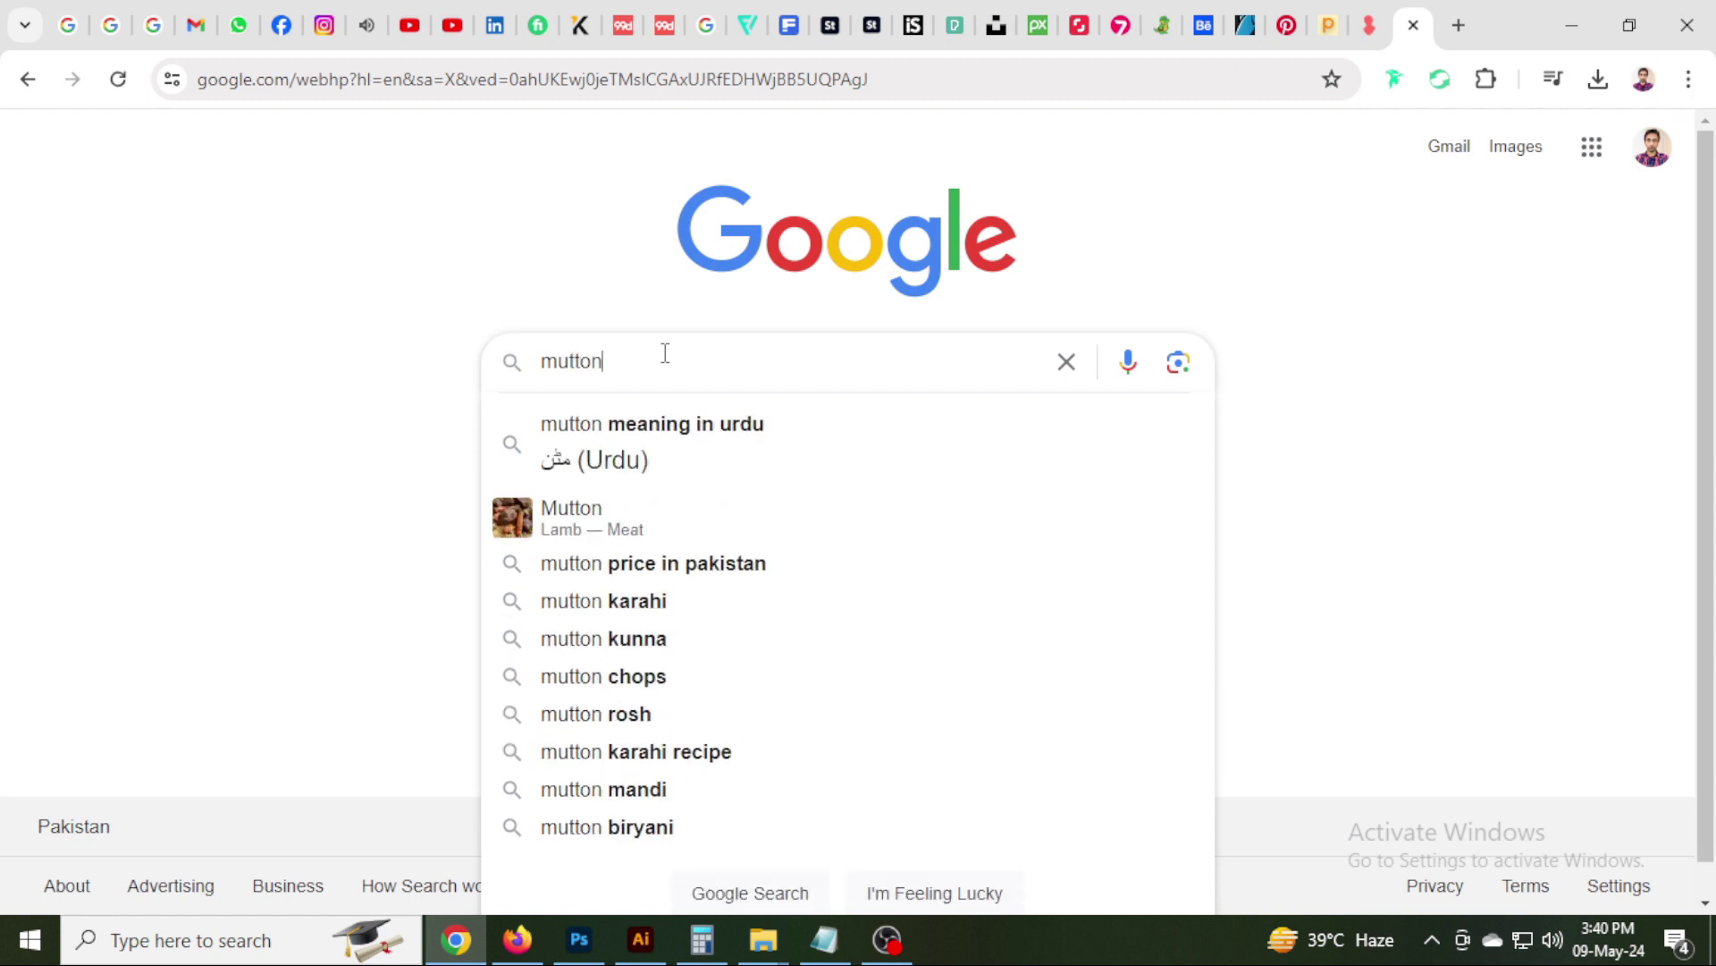
{"action": "type", "text": "meat "}
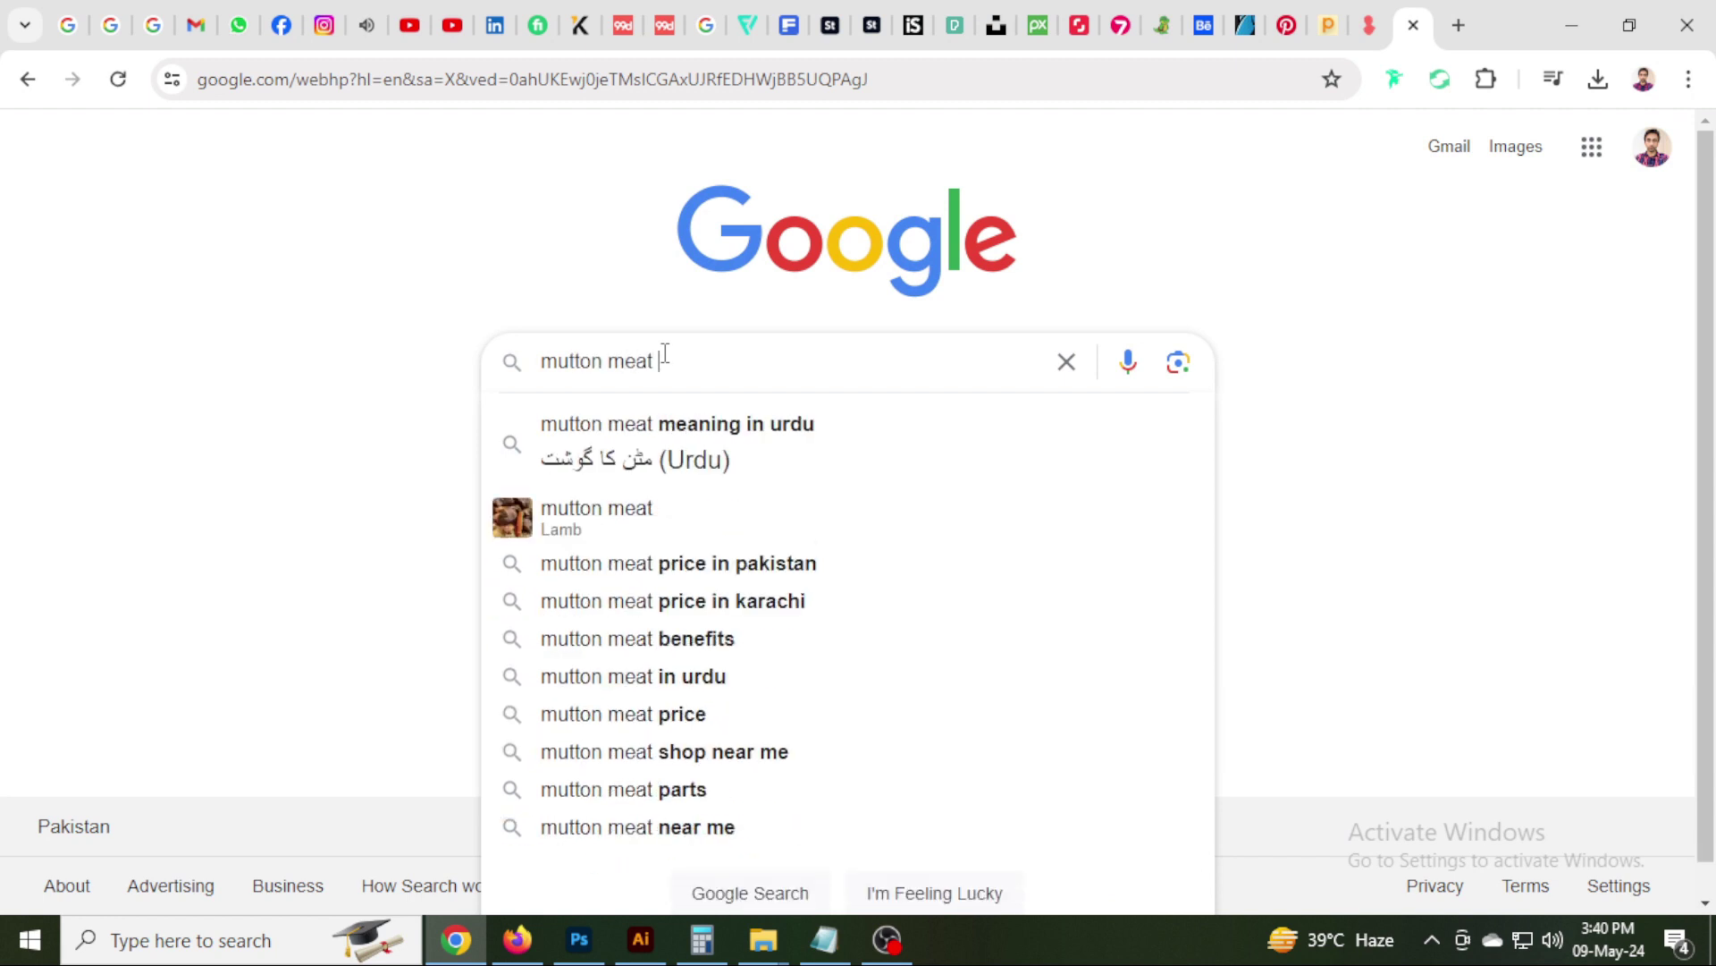
{"action": "type", "text": "pic"}
{"action": "key", "text": "Return"}
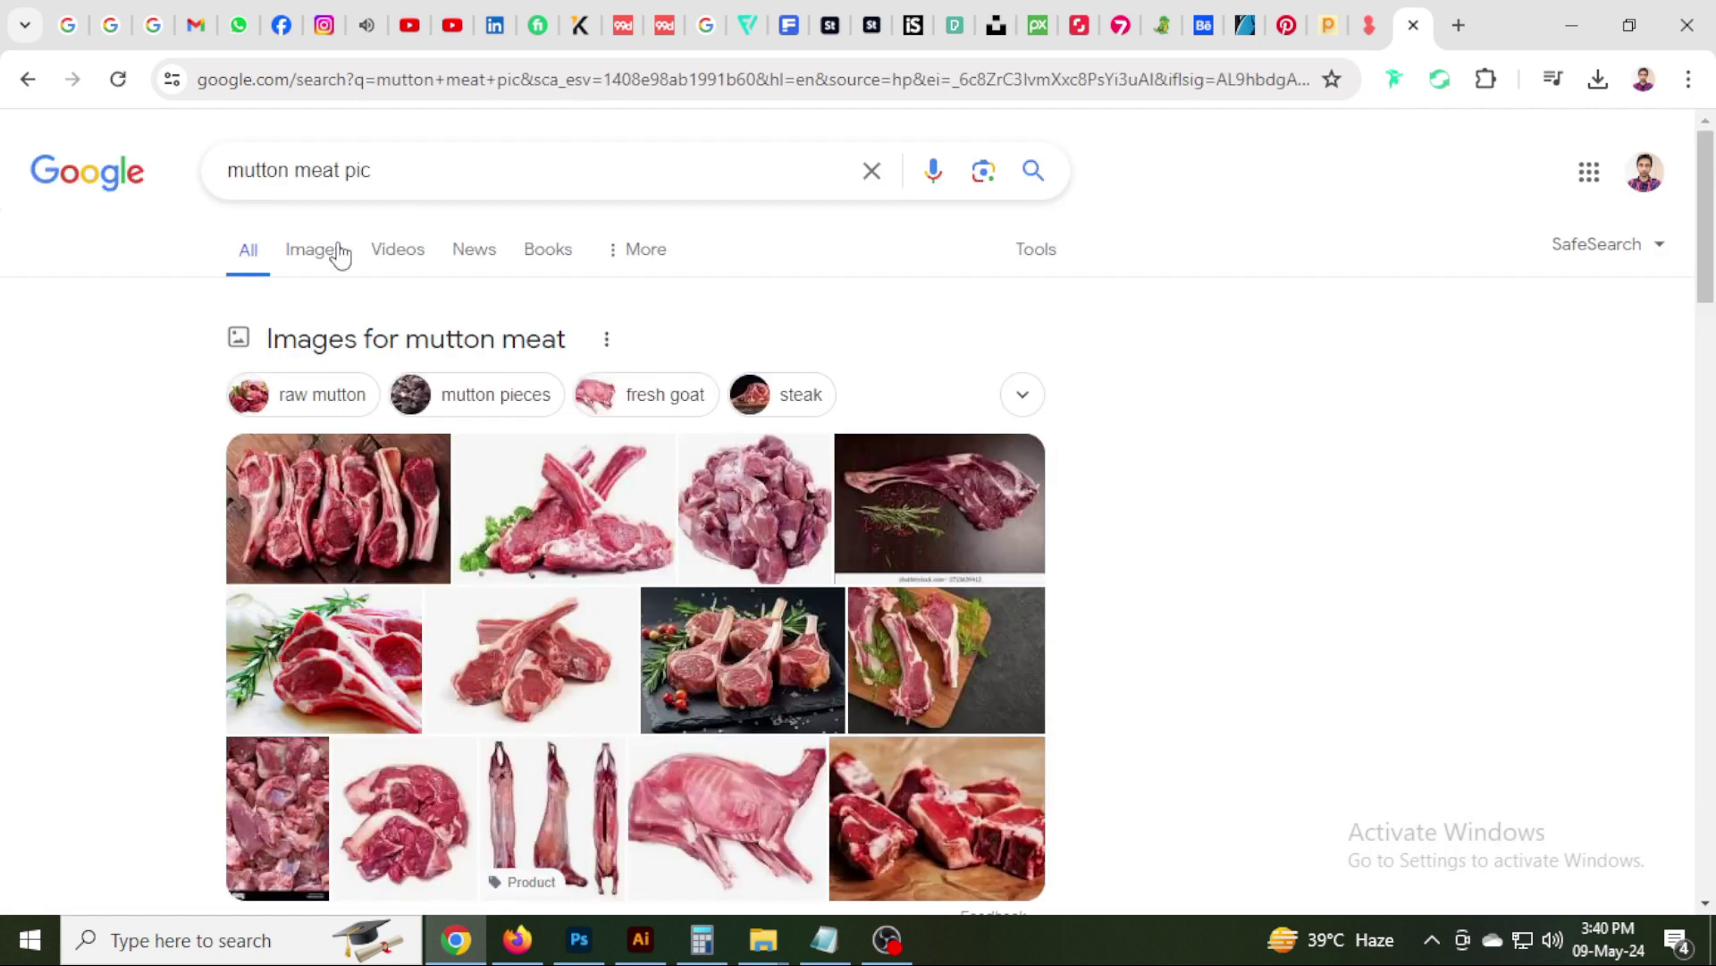
{"action": "left_click", "coordinate": [306, 253]}
Copy the Indofoody Mutton Curry Cut photo of raw meat with parsley, then return to Photoshop.
{"action": "scroll", "coordinate": [476, 277], "scroll_direction": "down", "scroll_amount": 3}
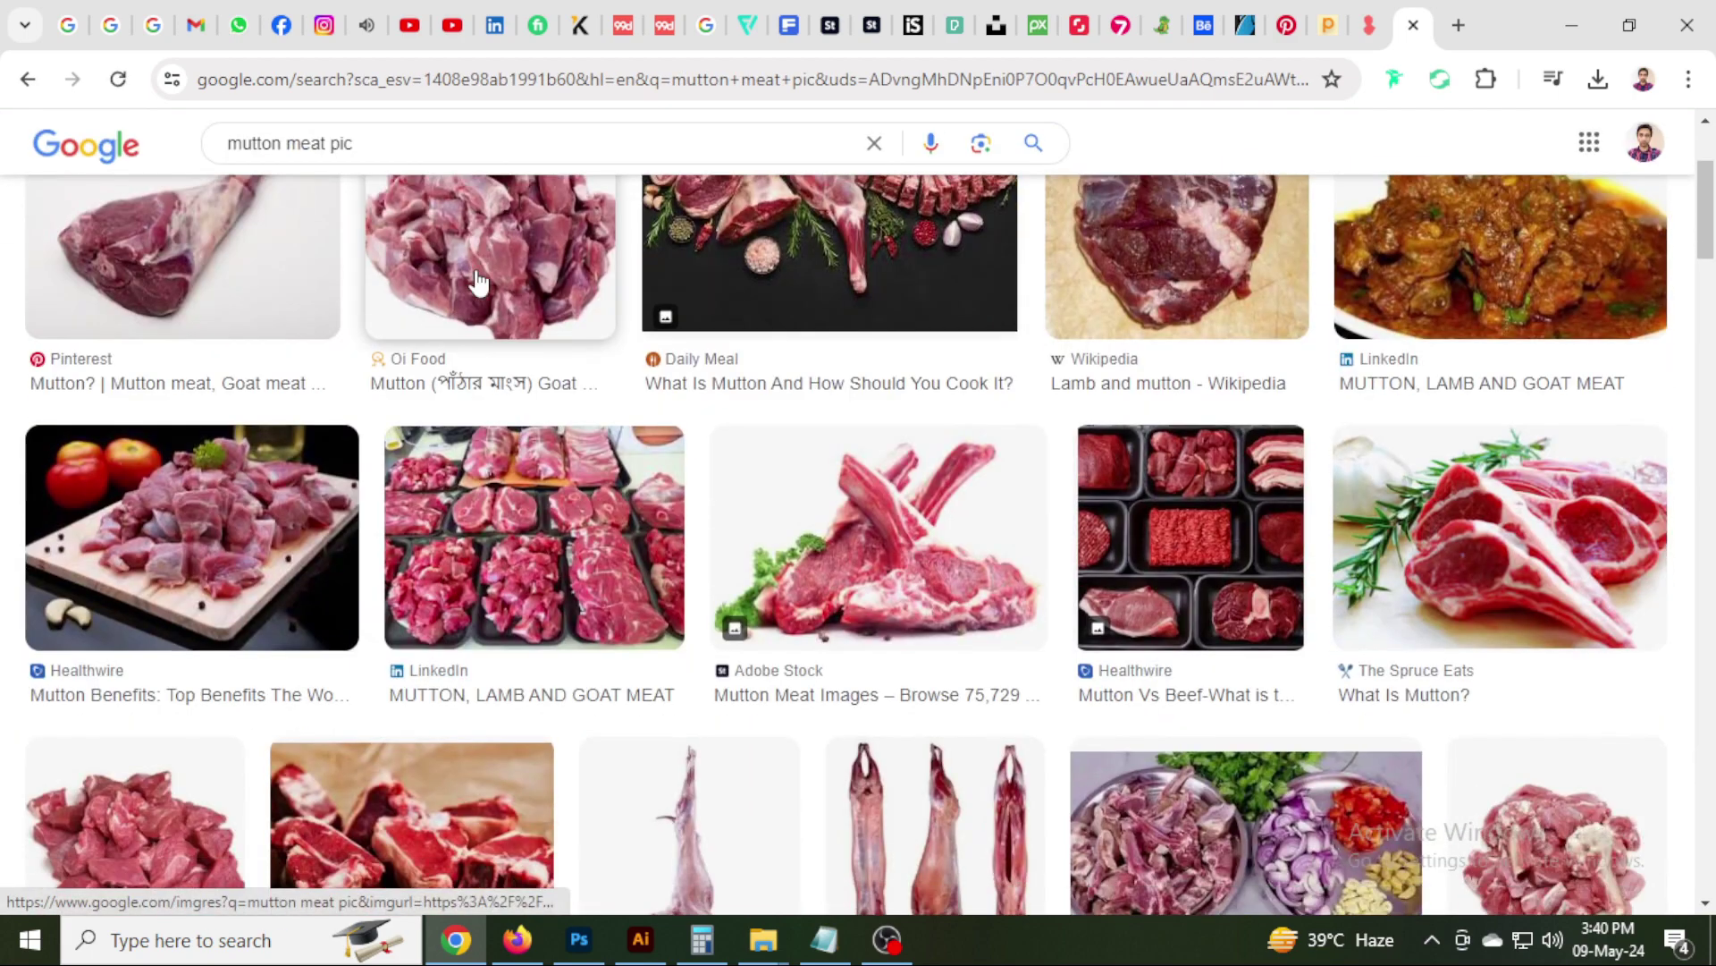
{"action": "scroll", "coordinate": [480, 282], "scroll_direction": "down", "scroll_amount": 3}
{"action": "scroll", "coordinate": [480, 283], "scroll_direction": "down", "scroll_amount": 2}
{"action": "scroll", "coordinate": [480, 283], "scroll_direction": "down", "scroll_amount": 1}
{"action": "scroll", "coordinate": [480, 282], "scroll_direction": "down", "scroll_amount": 2}
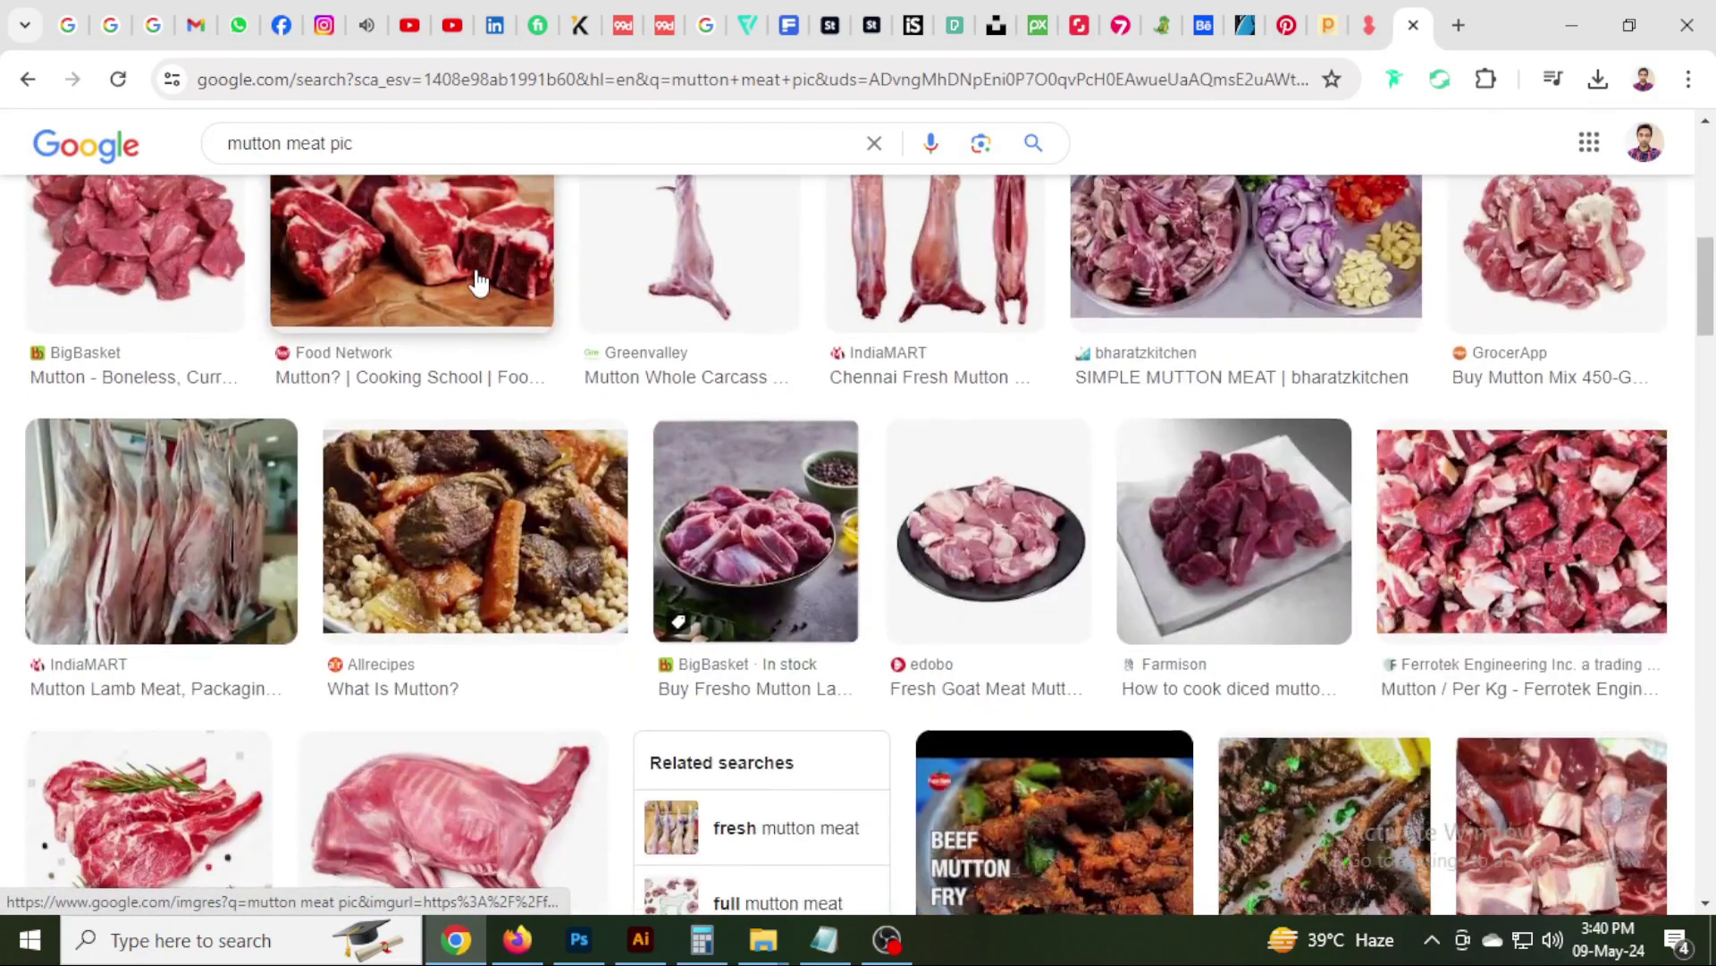
{"action": "scroll", "coordinate": [478, 282], "scroll_direction": "down", "scroll_amount": 4}
{"action": "scroll", "coordinate": [465, 375], "scroll_direction": "down", "scroll_amount": 2}
{"action": "scroll", "coordinate": [447, 501], "scroll_direction": "down", "scroll_amount": 3}
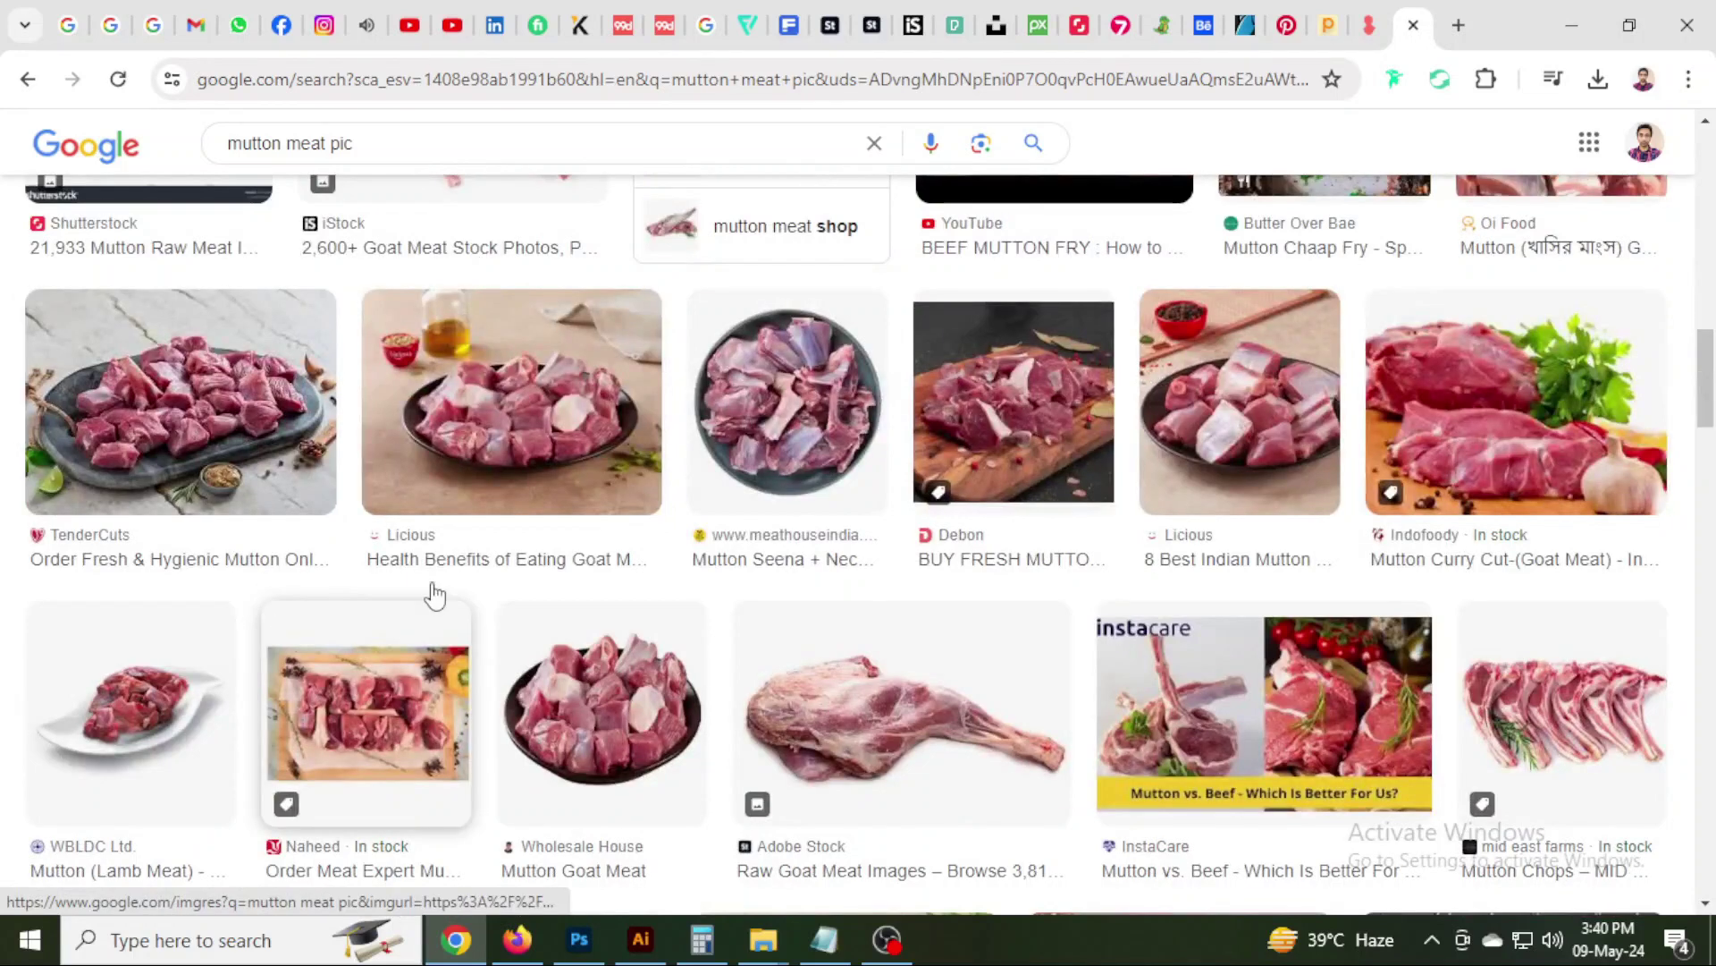
{"action": "left_click", "coordinate": [1476, 414]}
{"action": "right_click", "coordinate": [1232, 424]}
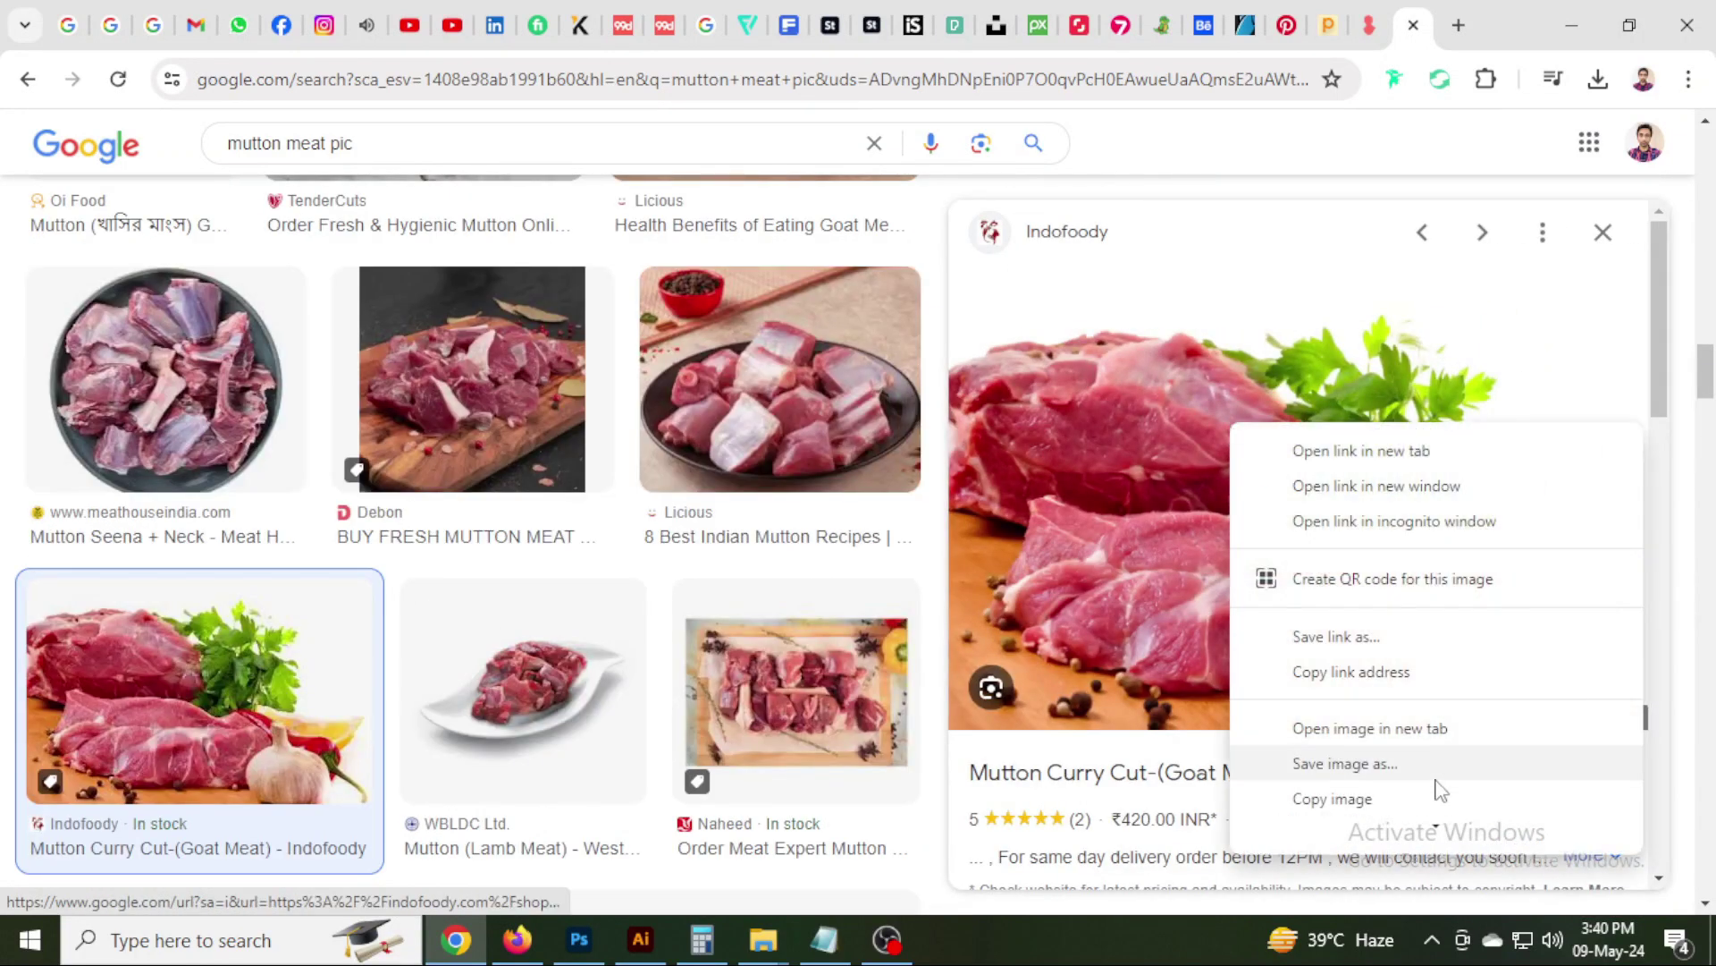
{"action": "left_click", "coordinate": [1390, 761]}
{"action": "key", "text": "alt+Tab"}
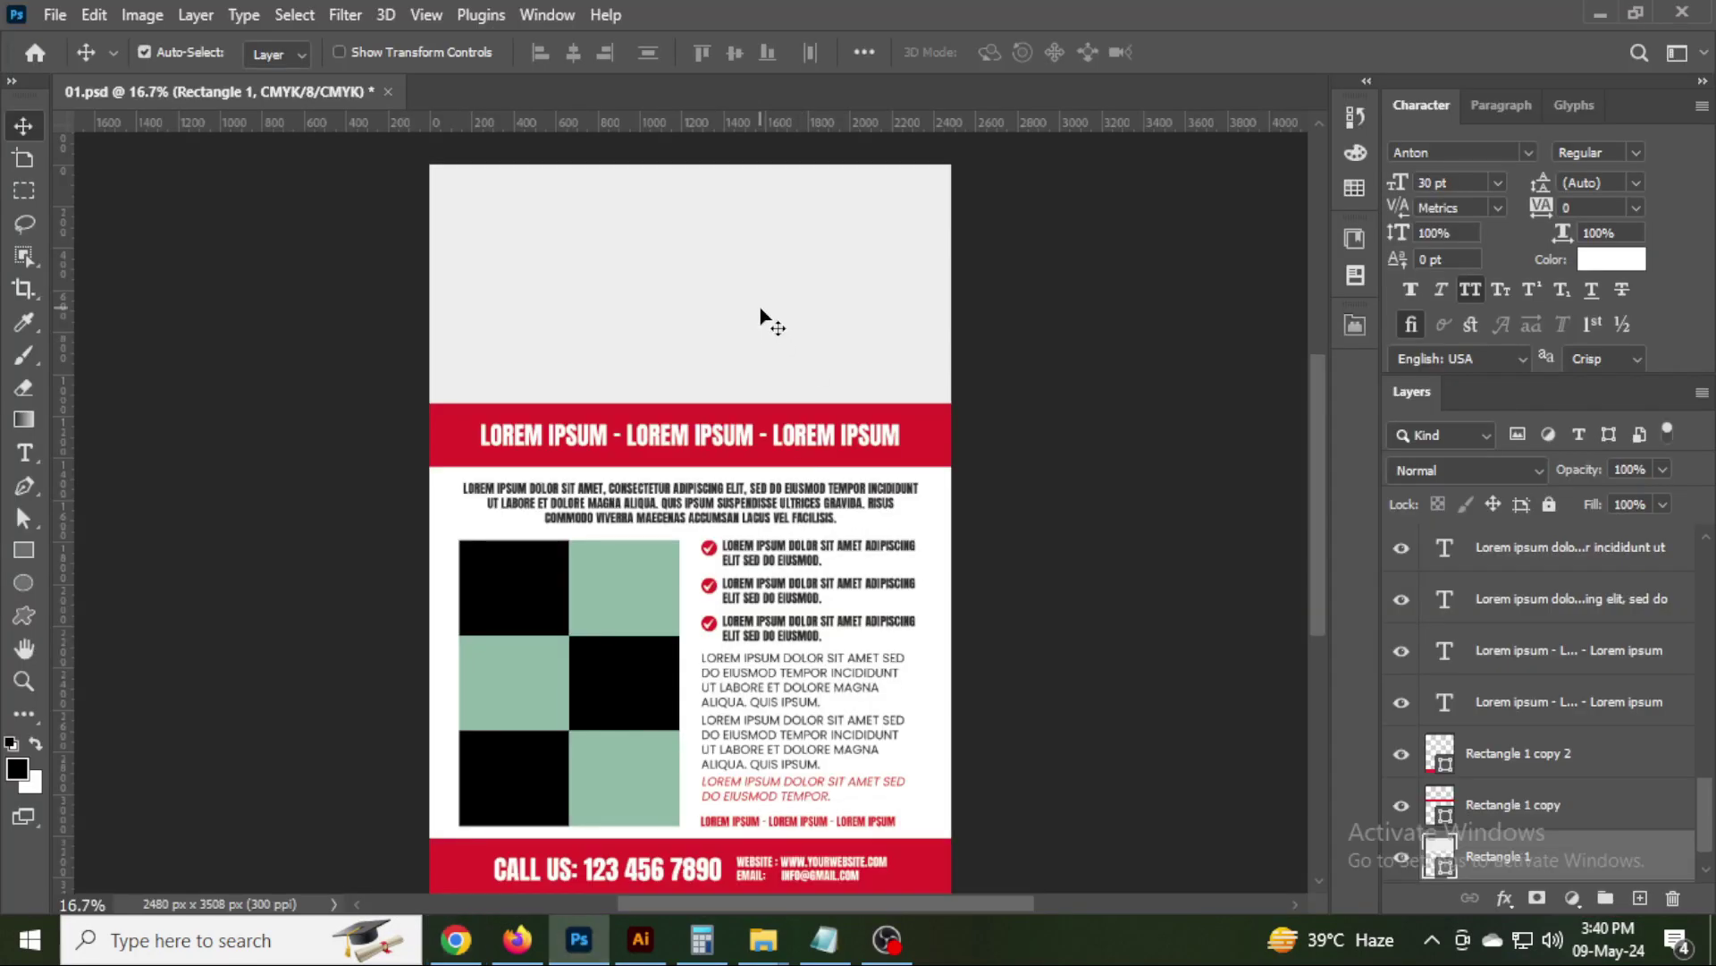
Paste the meat photo, align it to the top edge, and flip it horizontally.
{"action": "key", "text": "ctrl+v"}
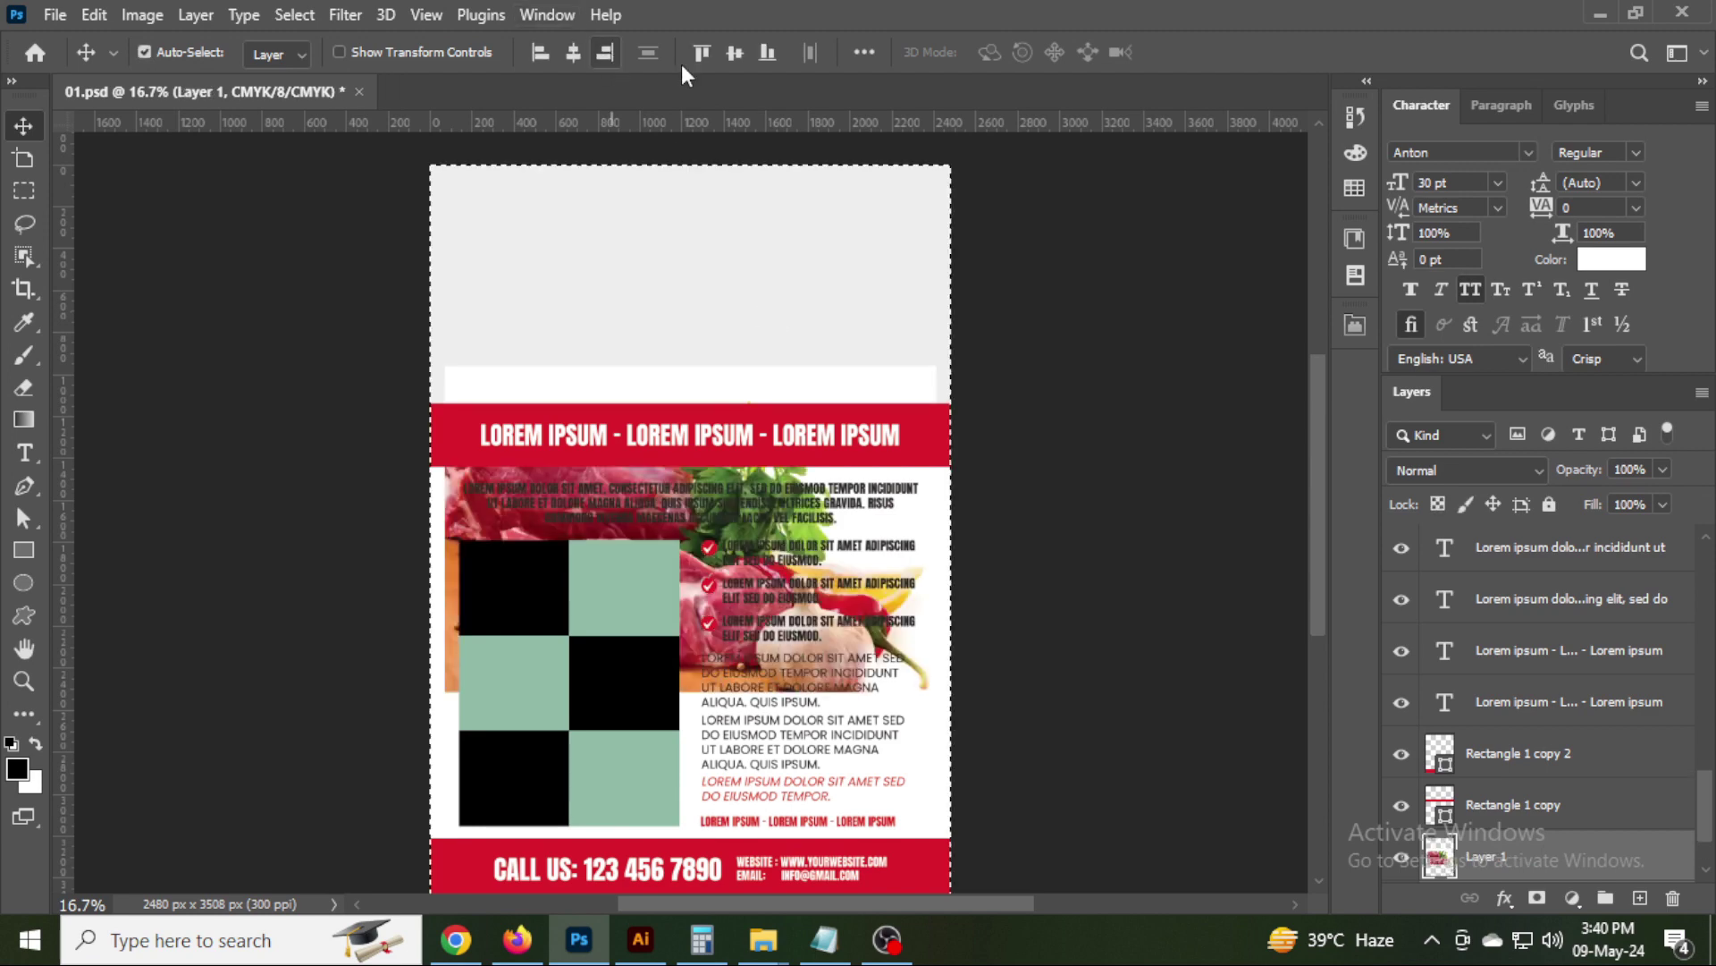
{"action": "left_click", "coordinate": [702, 52]}
{"action": "key", "text": "ctrl+d"}
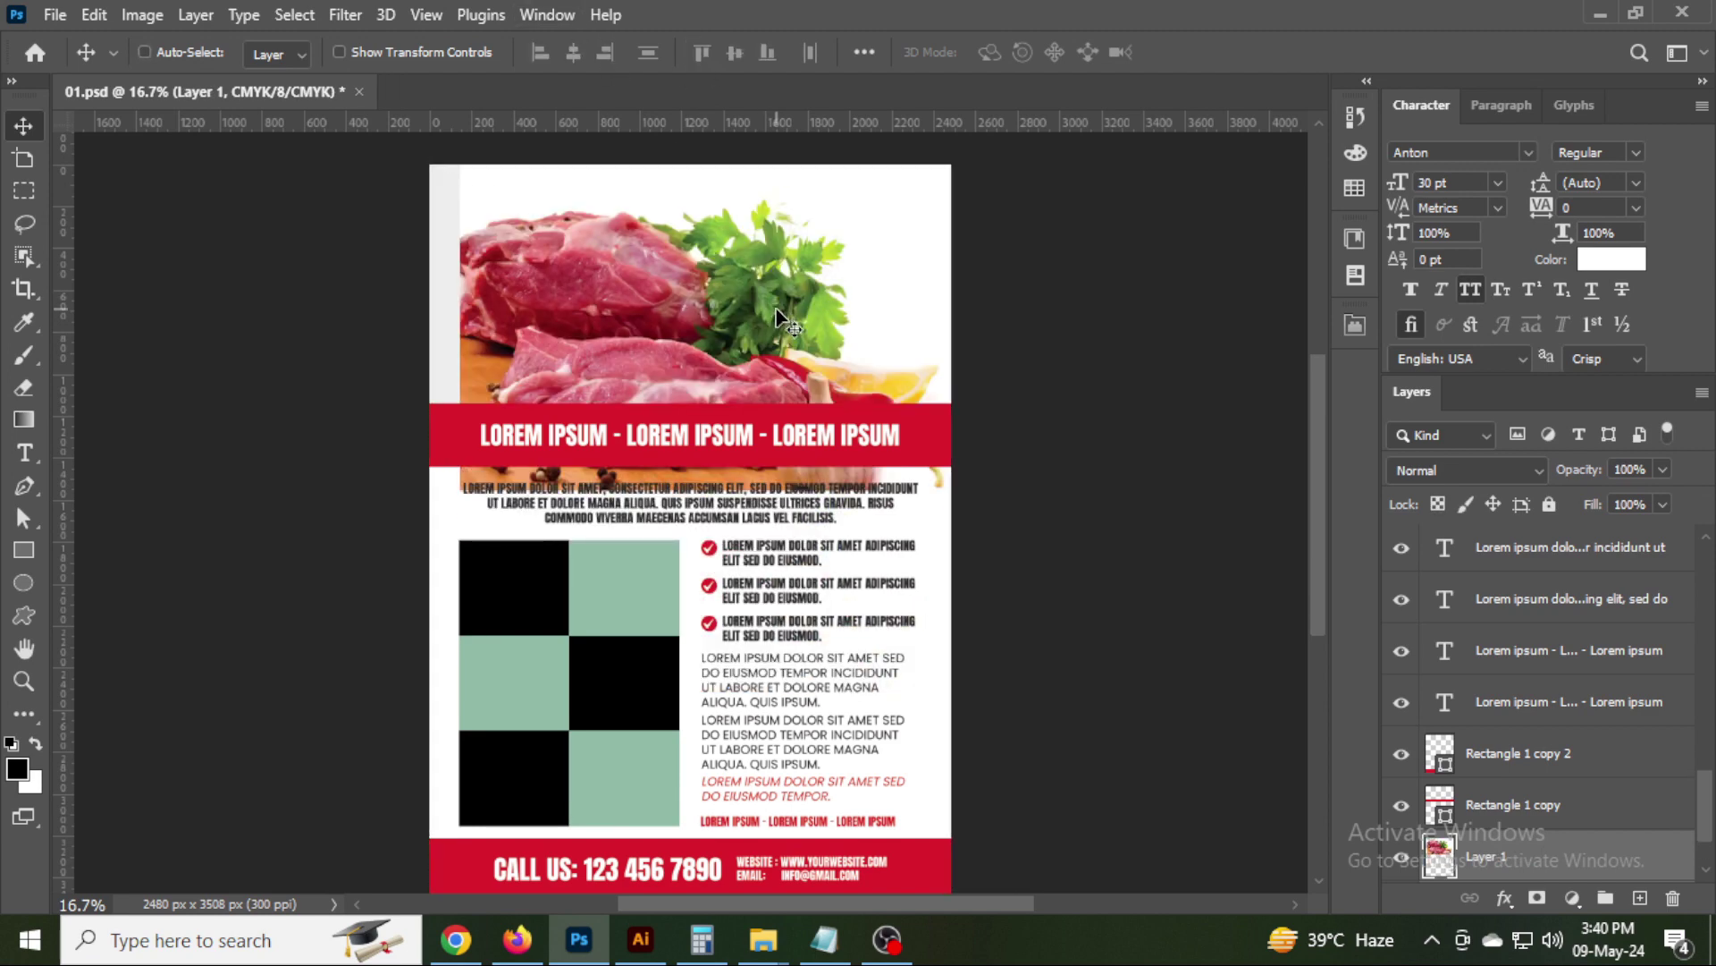
{"action": "key", "text": "ctrl+t"}
{"action": "right_click", "coordinate": [778, 313]}
{"action": "left_click", "coordinate": [849, 801]}
{"action": "key", "text": "Return"}
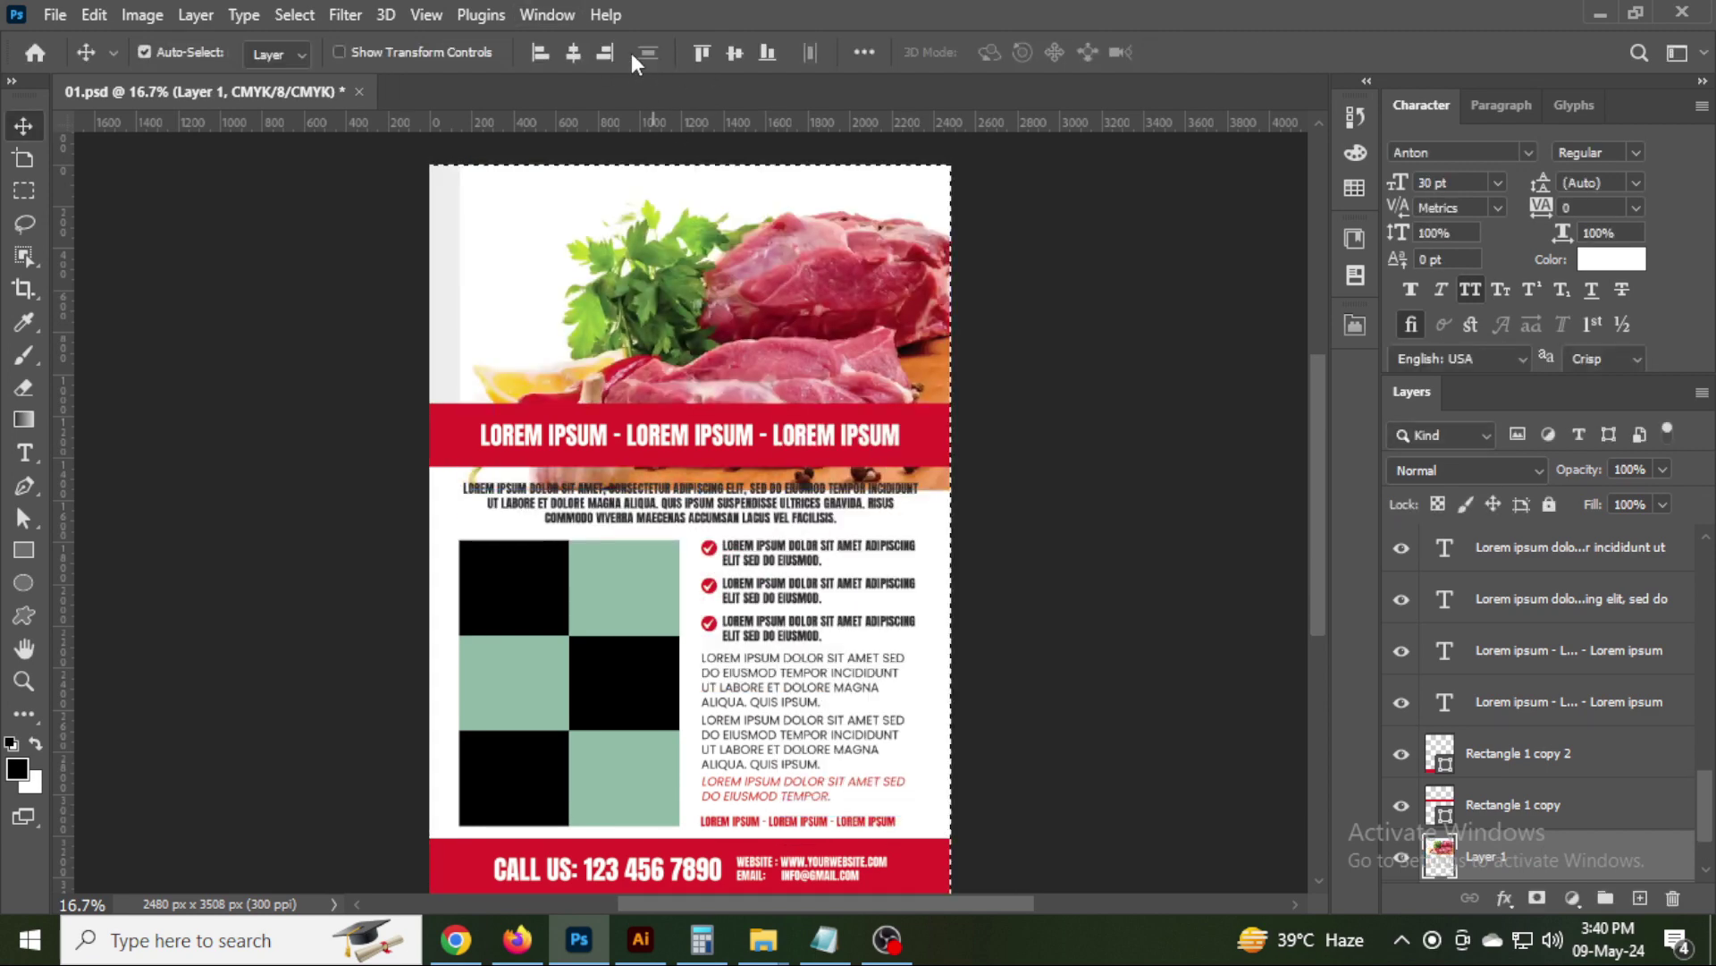
Enlarge the meat photo to about 120%, clip it into the header, and save.
{"action": "key", "text": "ctrl+t"}
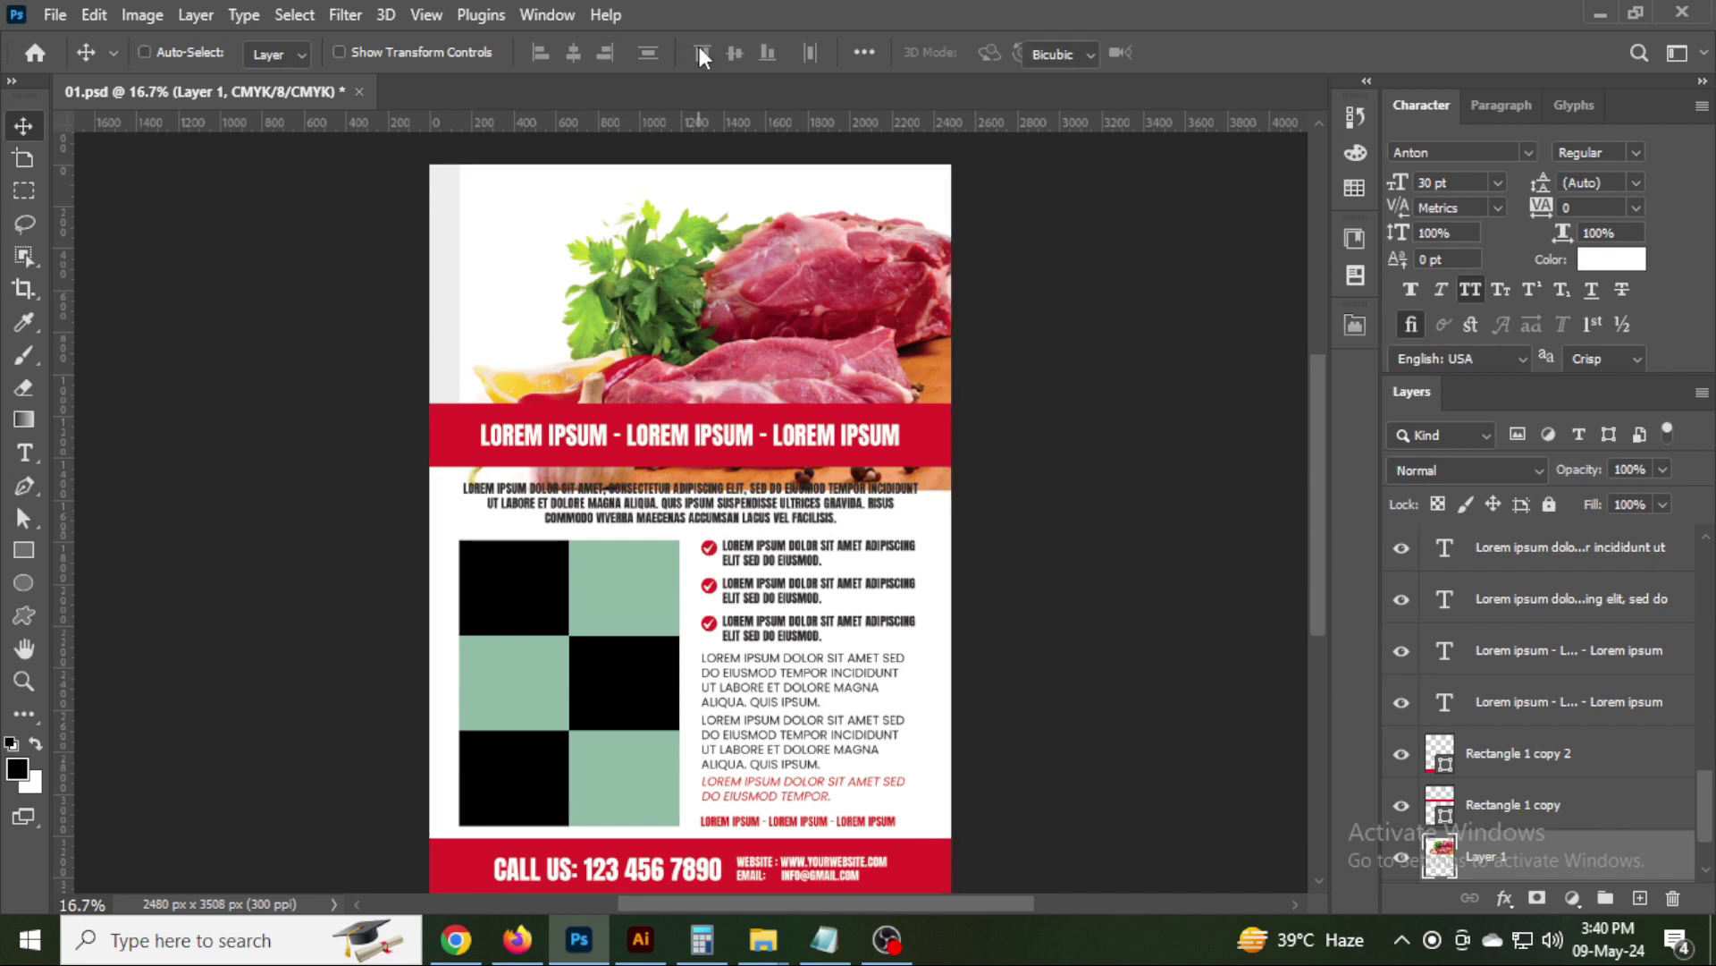
{"action": "left_click_drag", "start_coordinate": [458, 327], "coordinate": [358, 340]}
{"action": "key", "text": "Return"}
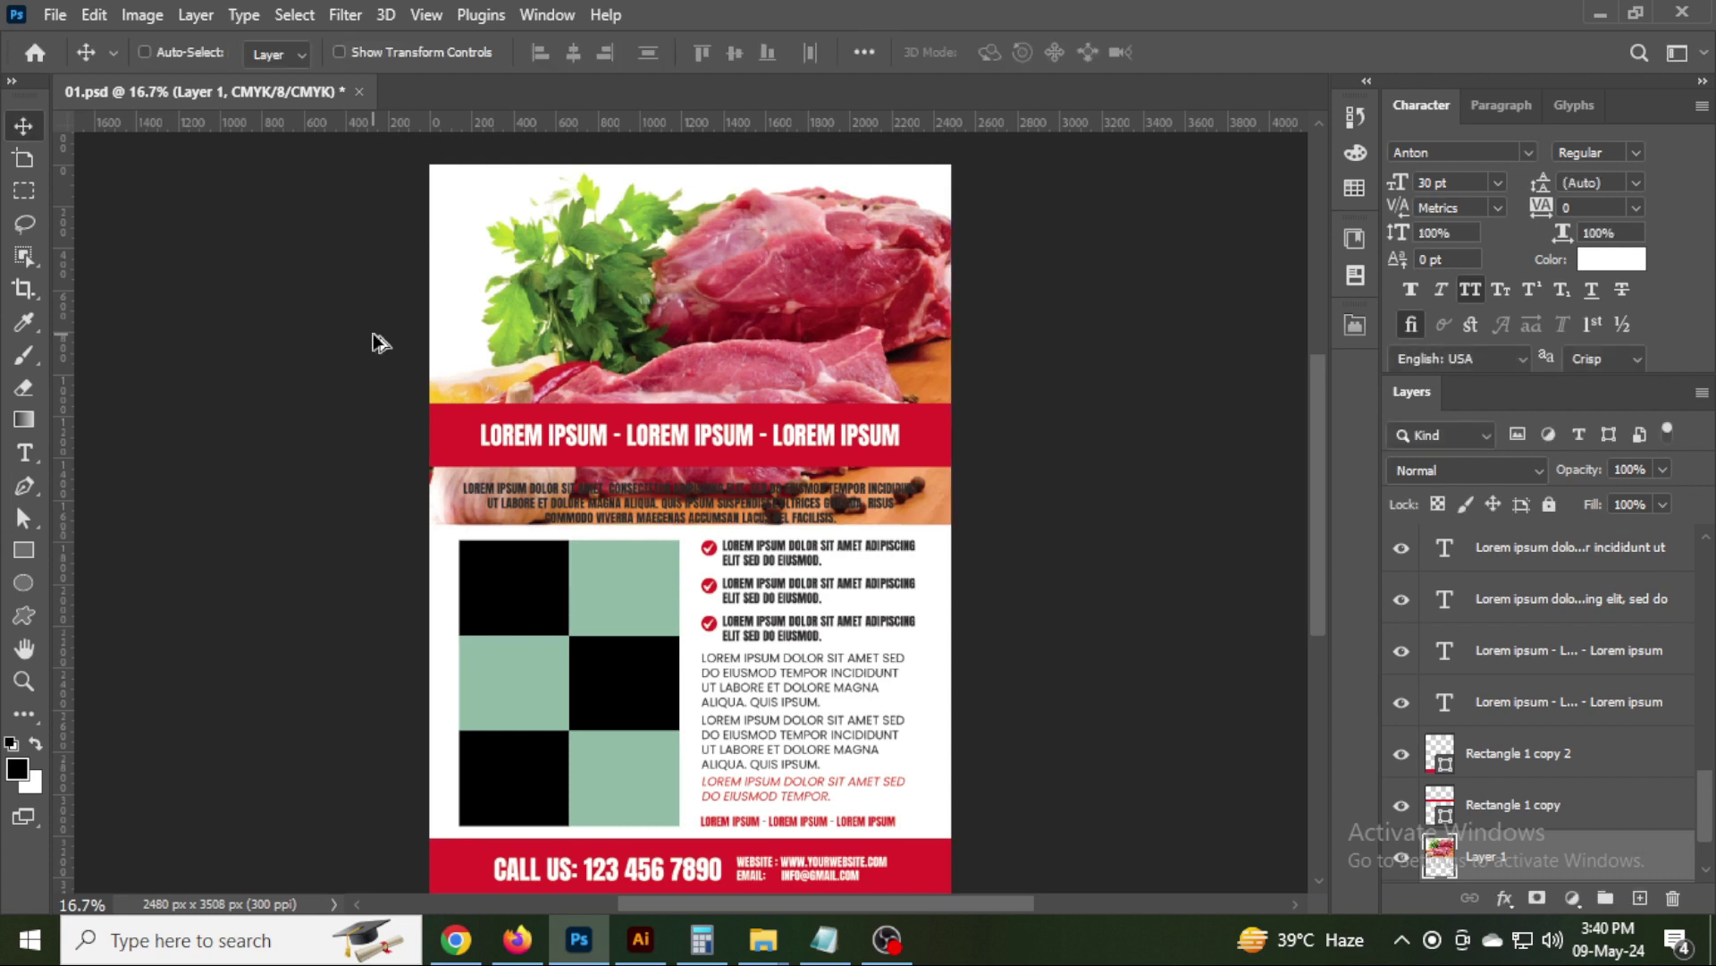
{"action": "key", "text": "ctrl+alt+g"}
{"action": "key", "text": "ctrl+s"}
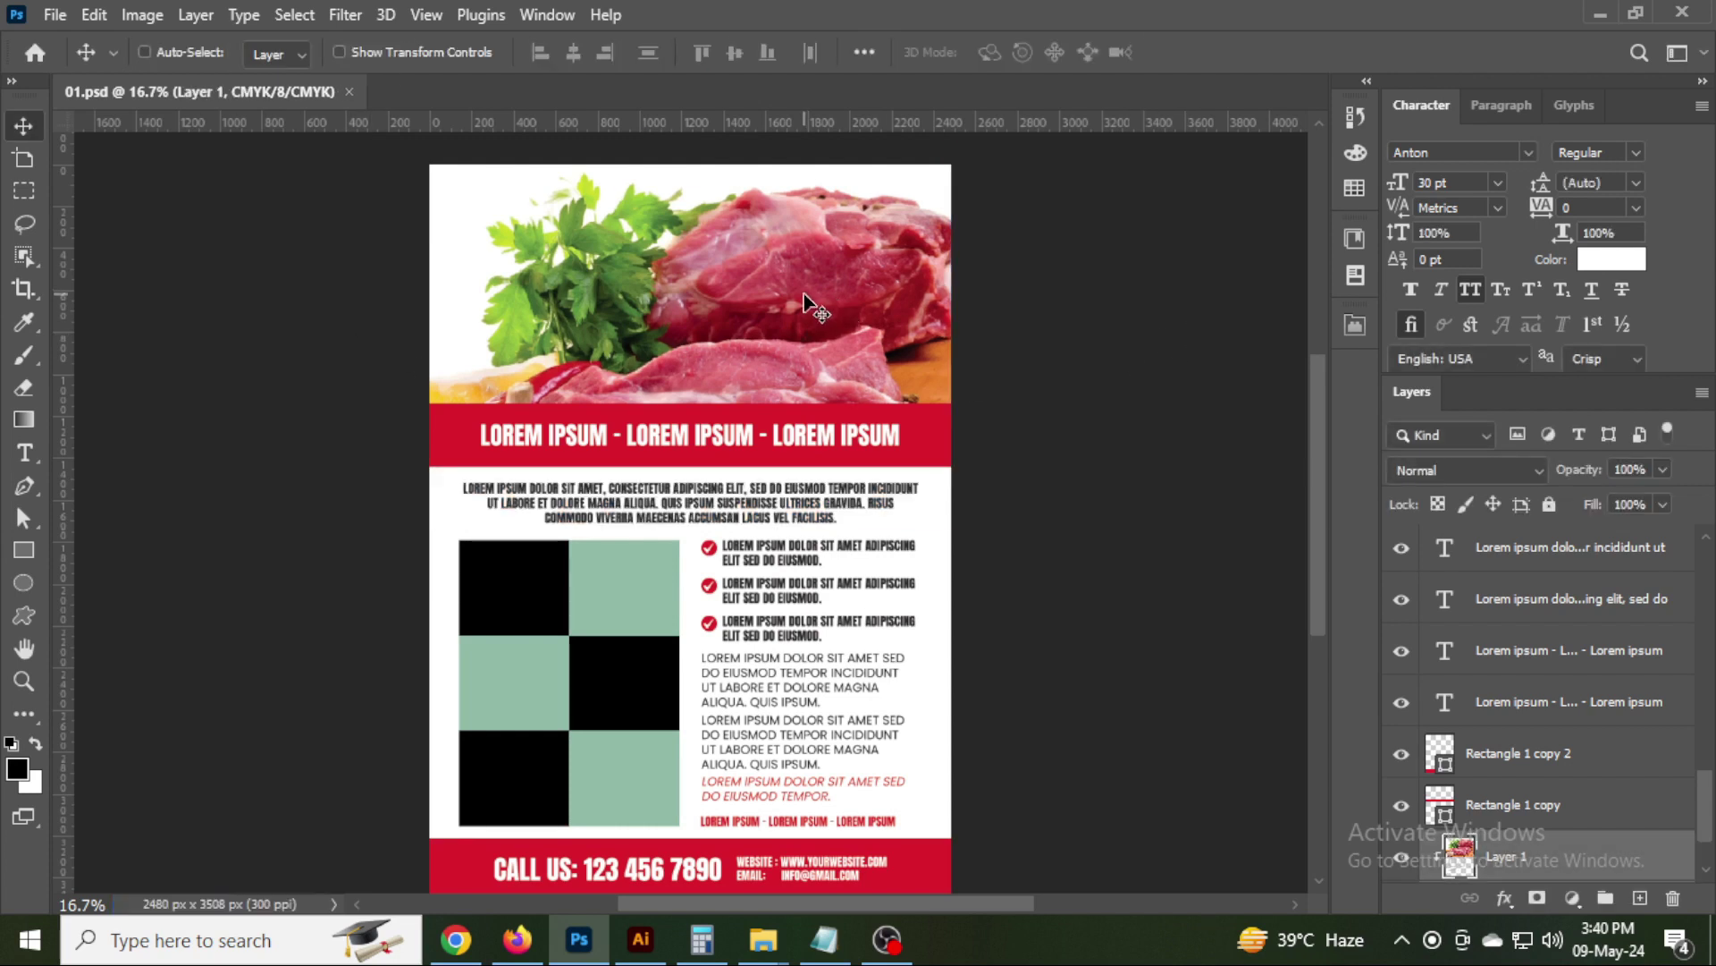
{"action": "left_click", "coordinate": [590, 575], "text": "ctrl"}
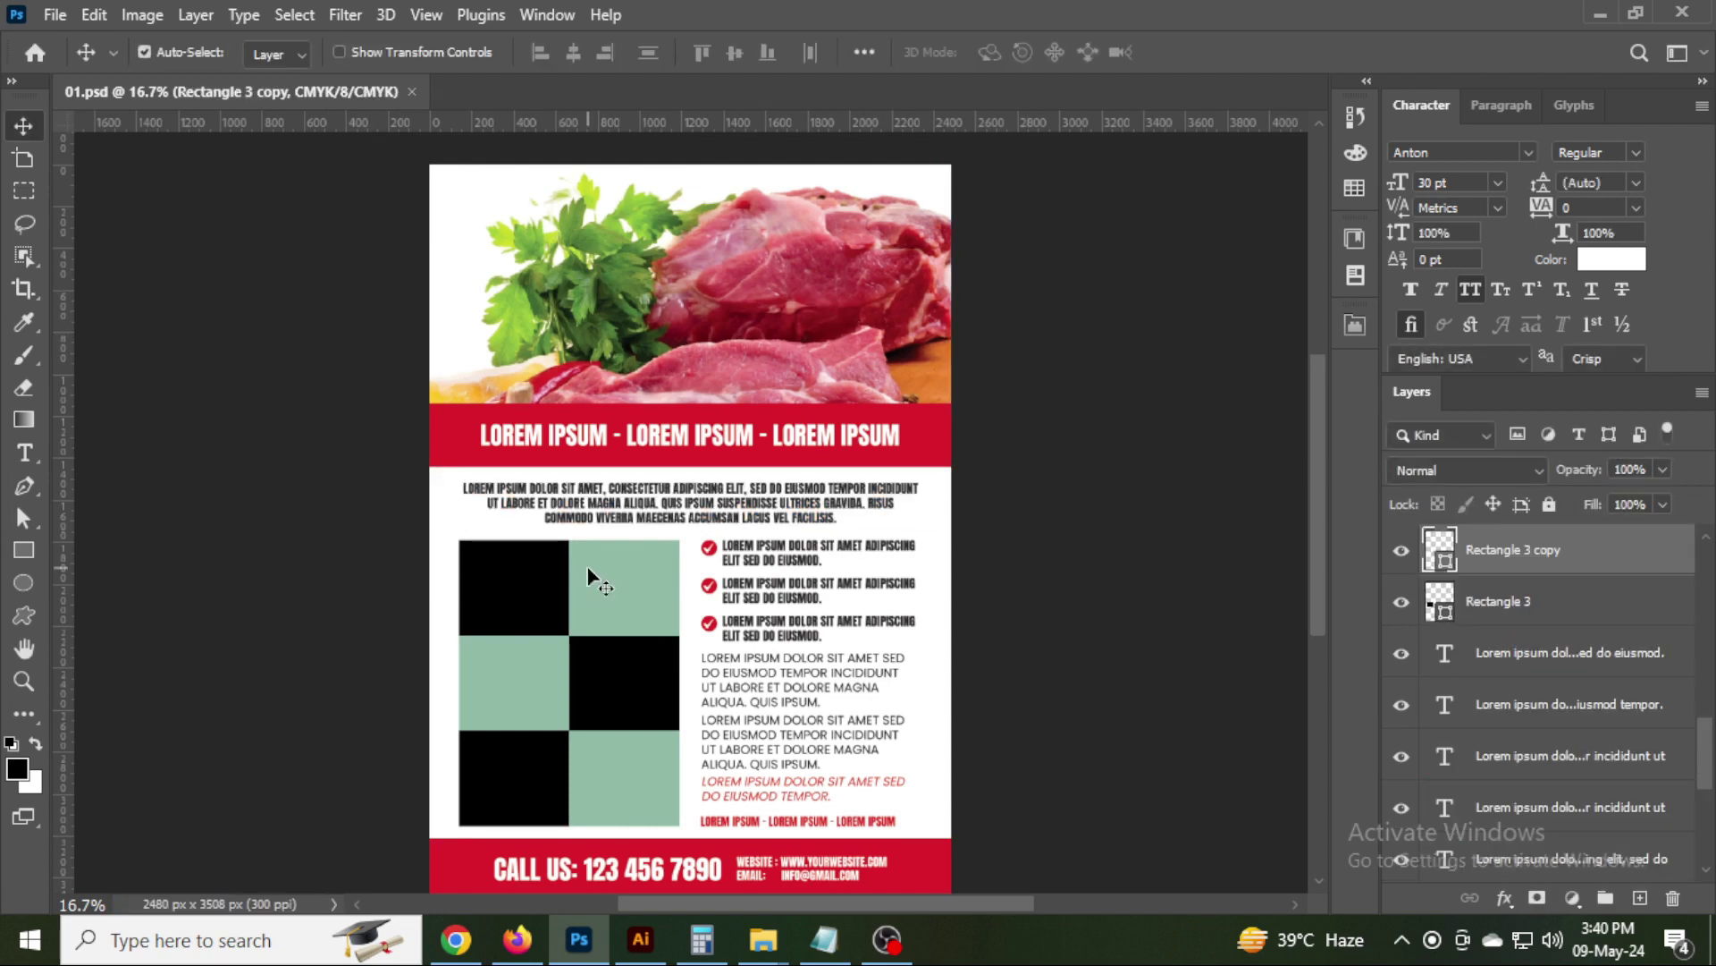
{"action": "key", "text": "ctrl+v"}
{"action": "right_click", "coordinate": [1574, 559]}
{"action": "left_click", "coordinate": [1467, 388]}
{"action": "scroll", "coordinate": [575, 682], "scroll_direction": "up", "scroll_amount": 2}
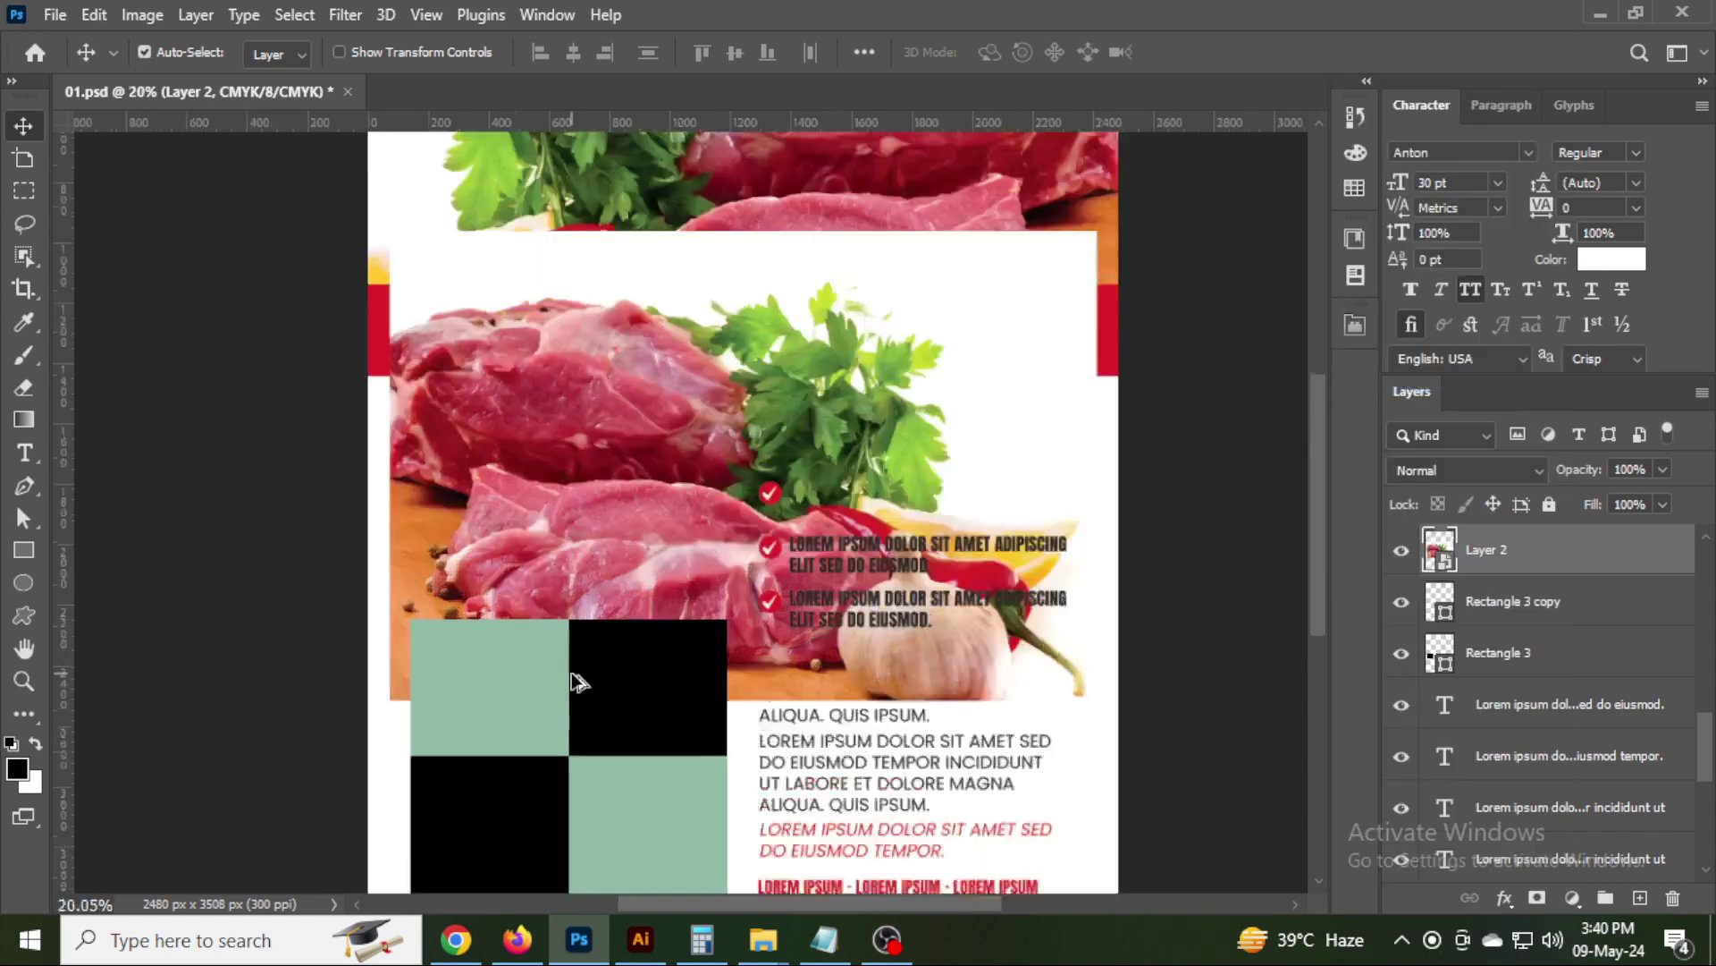
{"action": "scroll", "coordinate": [575, 682], "scroll_direction": "up", "scroll_amount": 3}
{"action": "key", "text": "ctrl+t"}
{"action": "mouse_move", "coordinate": [284, 711]}
{"action": "left_mouse_down"}
{"action": "mouse_move", "coordinate": [930, 435]}
{"action": "mouse_move", "coordinate": [421, 460]}
{"action": "mouse_move", "coordinate": [576, 478]}
{"action": "mouse_move", "coordinate": [538, 485]}
{"action": "mouse_move", "coordinate": [760, 542]}
{"action": "mouse_move", "coordinate": [950, 685]}
{"action": "left_mouse_up"}
{"action": "key", "text": "Return"}
{"action": "left_click", "coordinate": [661, 490]}
{"action": "key", "text": "ctrl+alt+g"}
{"action": "left_click_drag", "start_coordinate": [786, 519], "coordinate": [882, 791]}
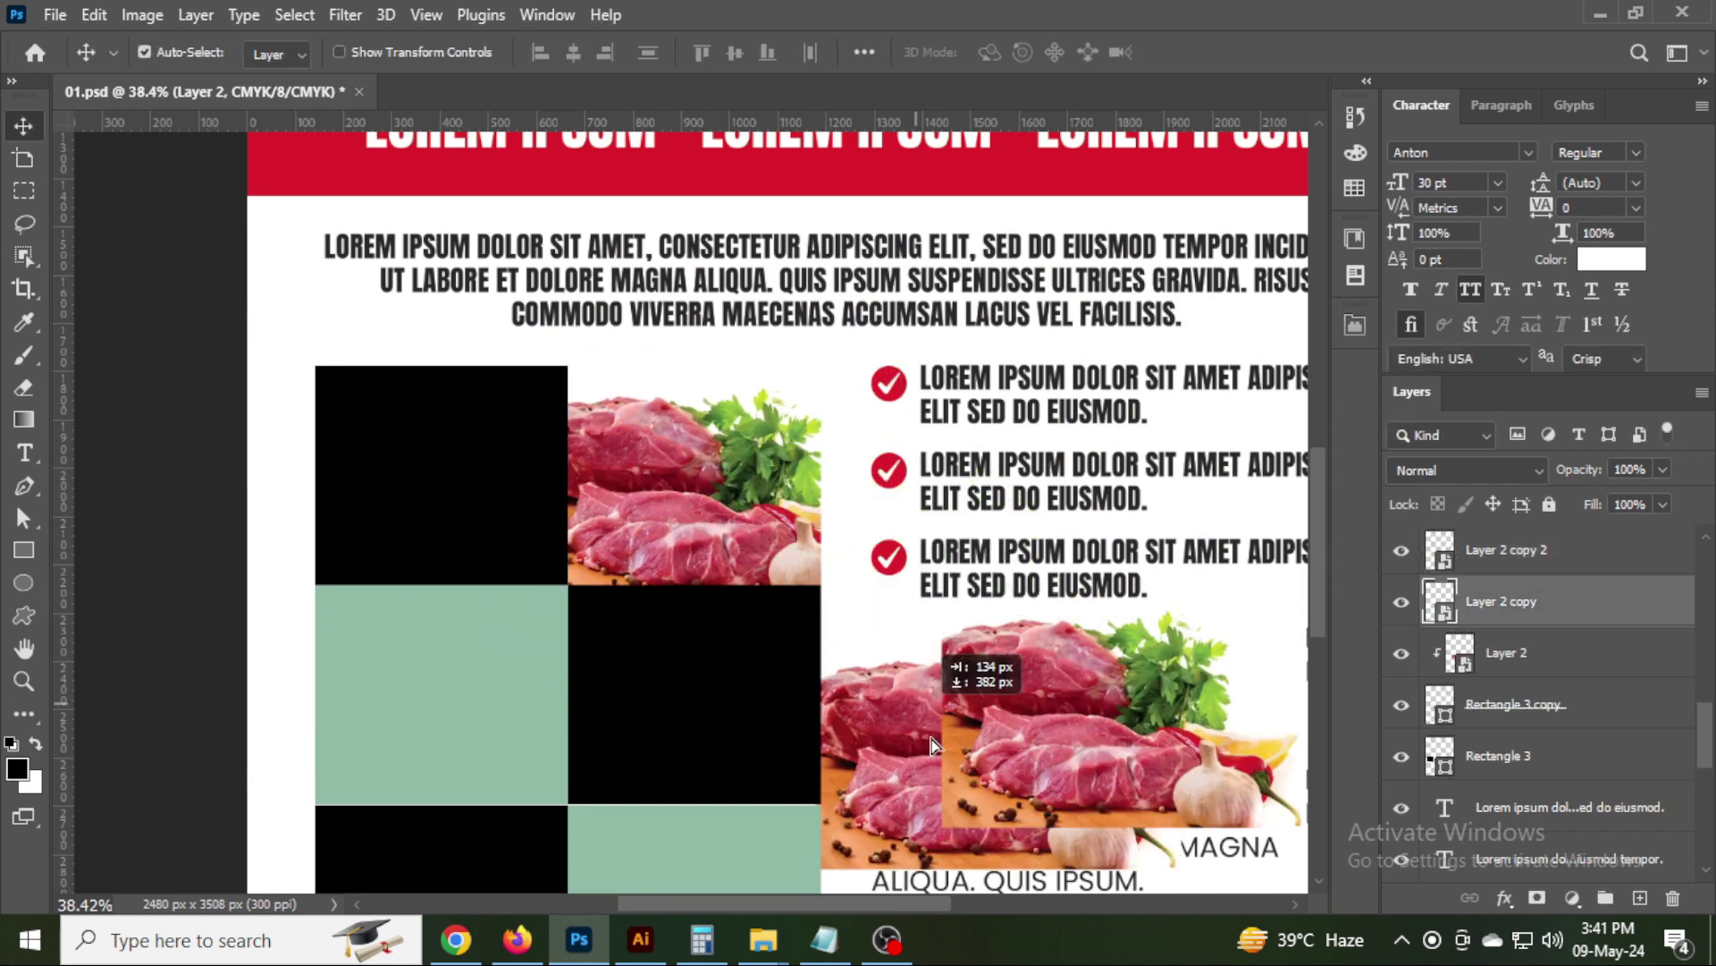
{"action": "left_click", "coordinate": [645, 490]}
{"action": "key", "text": "ctrl+t"}
{"action": "key", "text": "shift+Up"}
{"action": "key", "text": "shift+Up"}
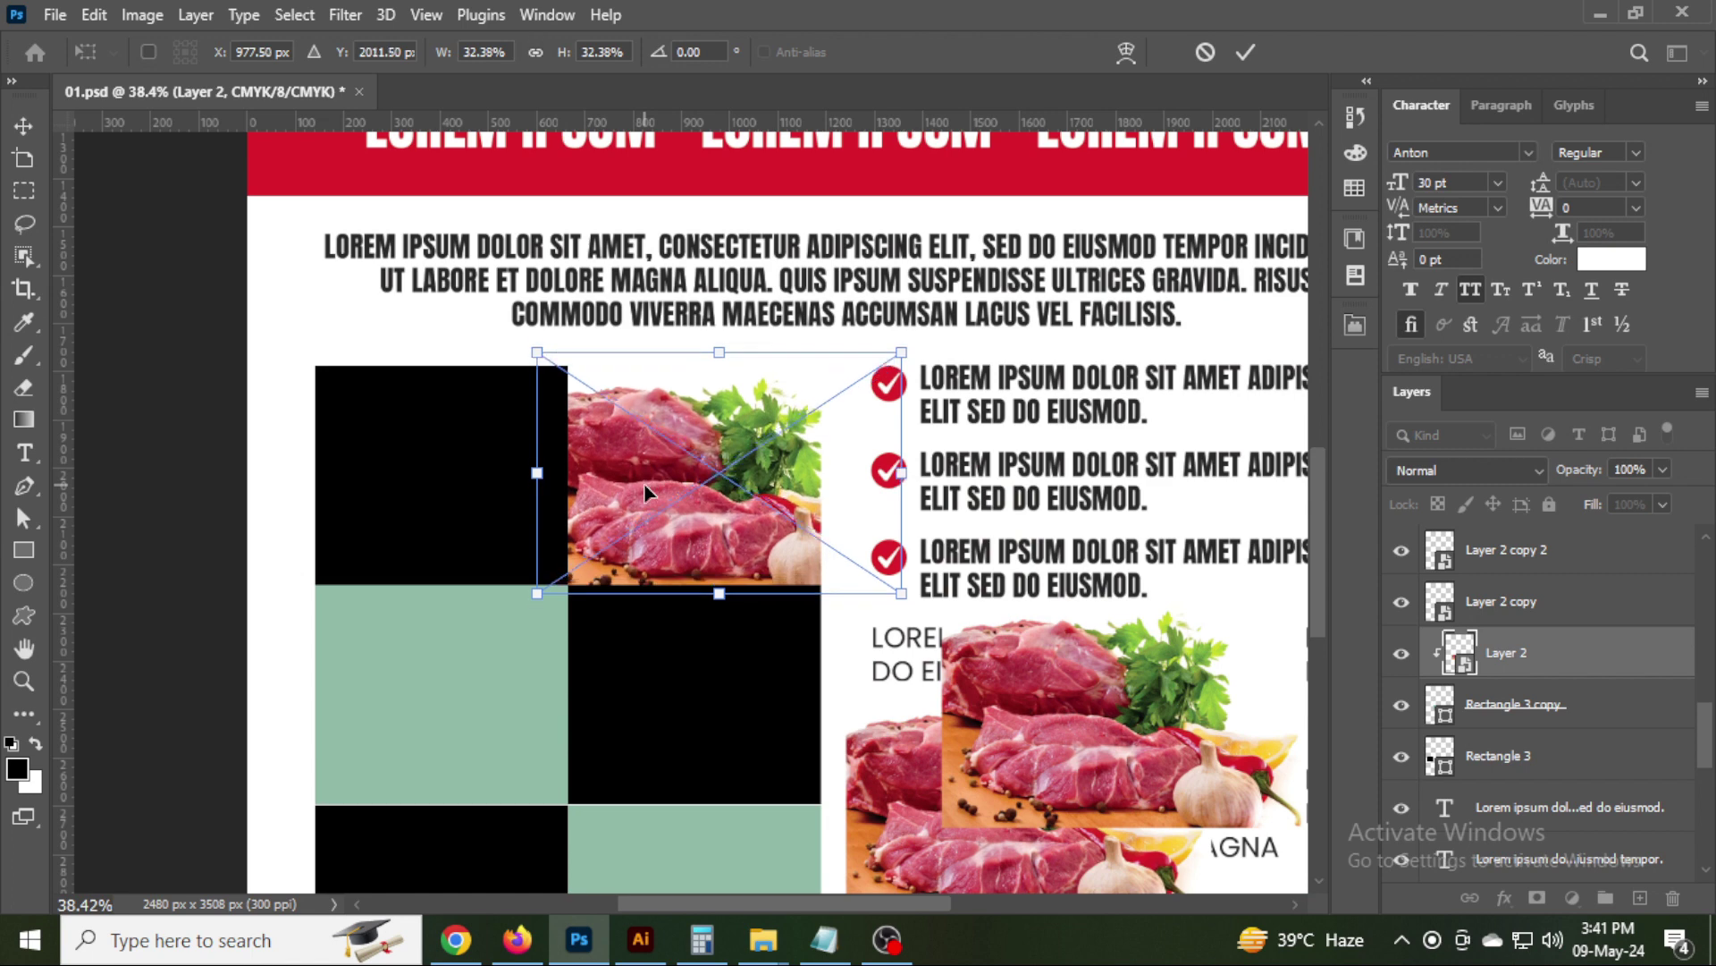
{"action": "key", "text": "shift+Up"}
{"action": "key", "text": "shift+Up"}
{"action": "key", "text": "shift+Up"}
{"action": "key", "text": "shift+Up"}
{"action": "key", "text": "shift+Up"}
{"action": "key", "text": "Escape"}
{"action": "key", "text": "Delete"}
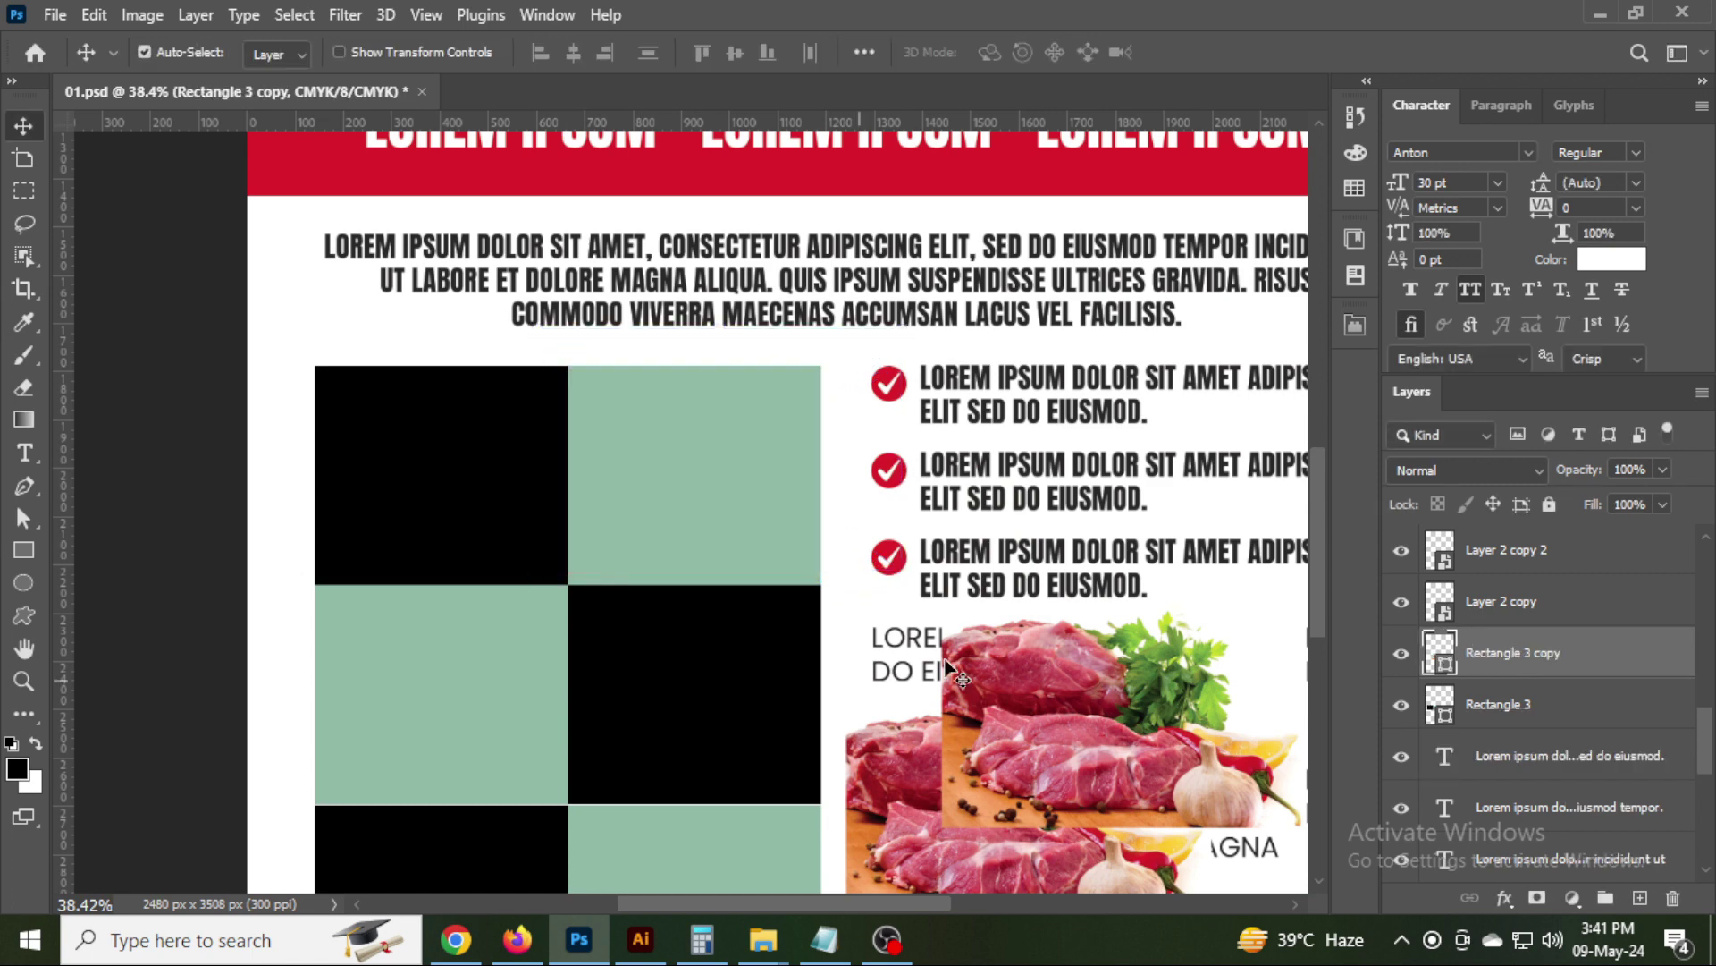
{"action": "key", "text": "Delete"}
{"action": "key", "text": "Delete"}
Close the large image preview and scroll far down through the mutton image results.
{"action": "left_click", "coordinate": [456, 939]}
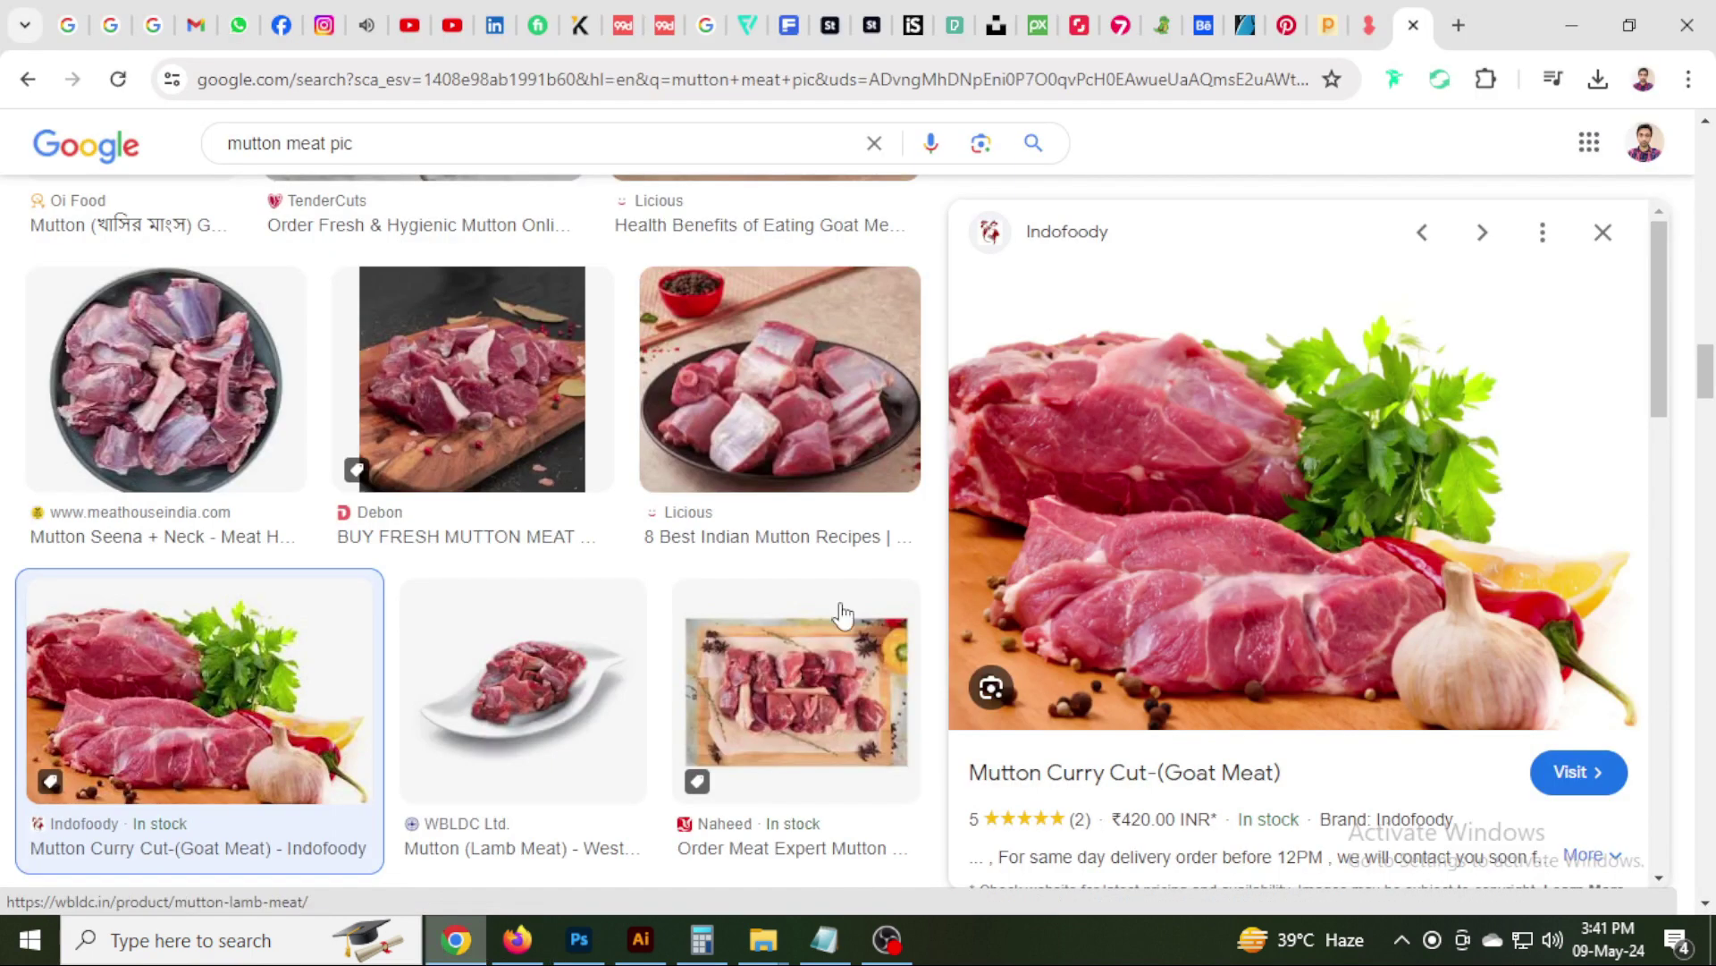
{"action": "left_click", "coordinate": [1598, 234]}
{"action": "scroll", "coordinate": [738, 478], "scroll_direction": "down", "scroll_amount": 3}
{"action": "scroll", "coordinate": [738, 478], "scroll_direction": "down", "scroll_amount": 5}
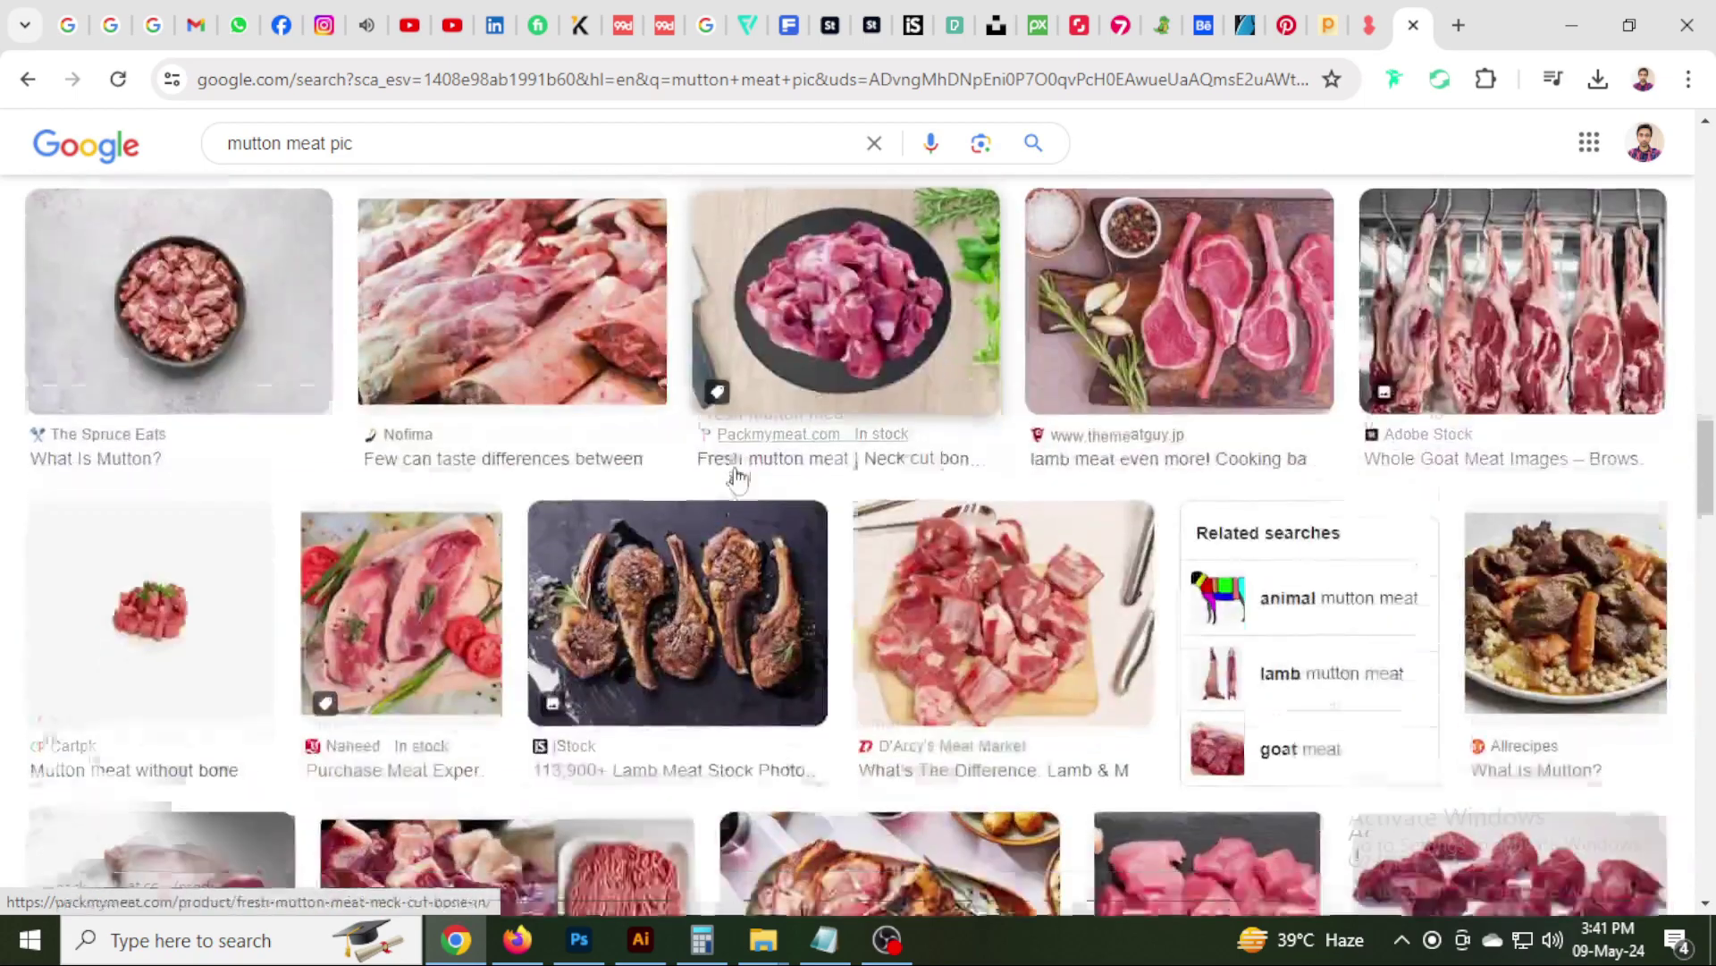
{"action": "scroll", "coordinate": [738, 479], "scroll_direction": "down", "scroll_amount": 5}
{"action": "scroll", "coordinate": [738, 478], "scroll_direction": "down", "scroll_amount": 3}
{"action": "scroll", "coordinate": [737, 478], "scroll_direction": "down", "scroll_amount": 2}
{"action": "scroll", "coordinate": [737, 478], "scroll_direction": "down", "scroll_amount": 3}
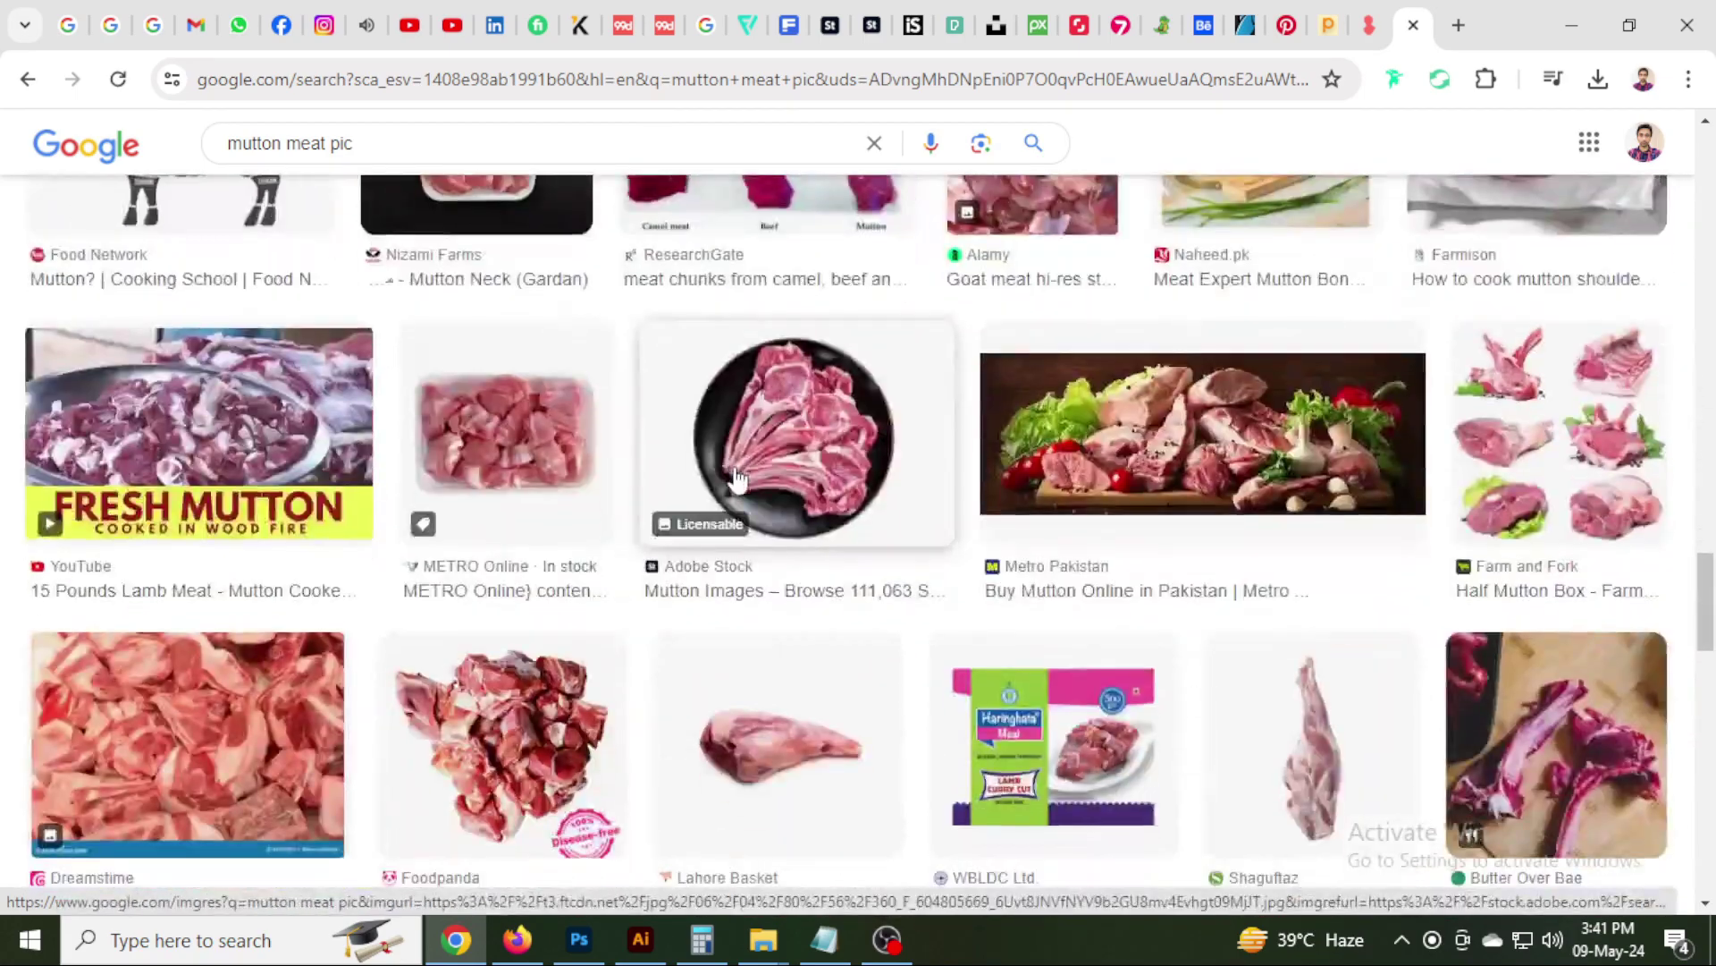
{"action": "scroll", "coordinate": [738, 478], "scroll_direction": "down", "scroll_amount": 3}
{"action": "scroll", "coordinate": [738, 478], "scroll_direction": "down", "scroll_amount": 4}
{"action": "scroll", "coordinate": [735, 481], "scroll_direction": "down", "scroll_amount": 4}
{"action": "scroll", "coordinate": [735, 480], "scroll_direction": "down", "scroll_amount": 4}
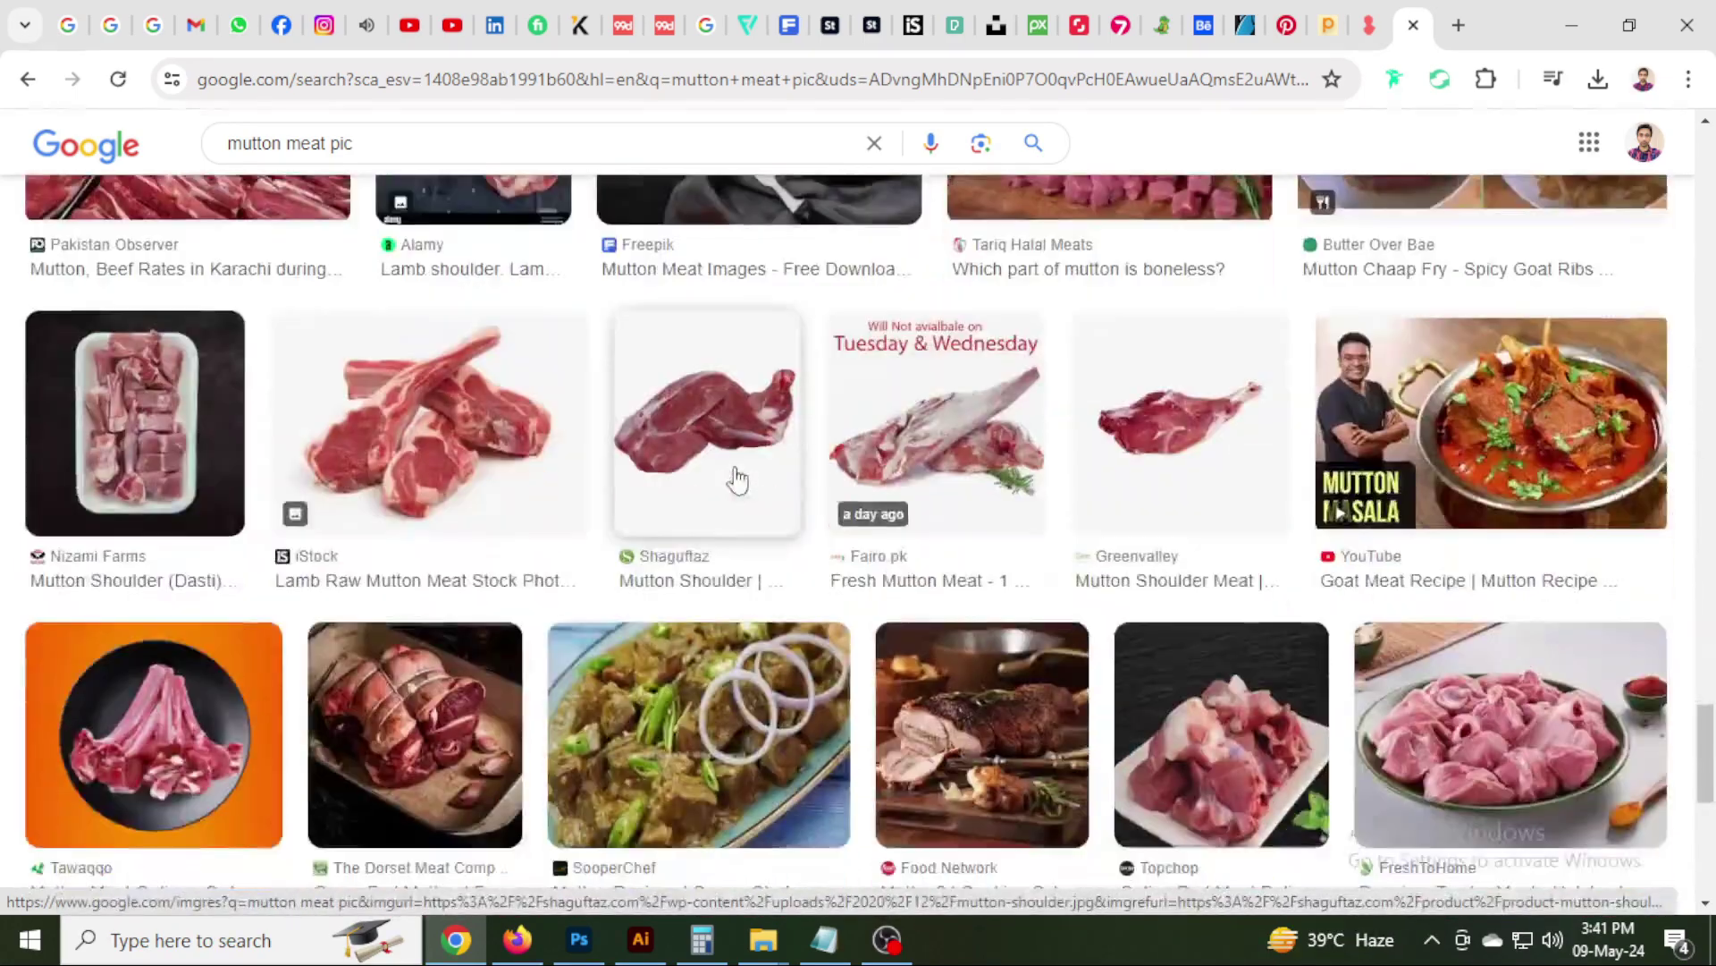
{"action": "scroll", "coordinate": [735, 480], "scroll_direction": "down", "scroll_amount": 3}
{"action": "scroll", "coordinate": [736, 480], "scroll_direction": "down", "scroll_amount": 4}
{"action": "scroll", "coordinate": [738, 480], "scroll_direction": "down", "scroll_amount": 3}
{"action": "scroll", "coordinate": [738, 481], "scroll_direction": "down", "scroll_amount": 3}
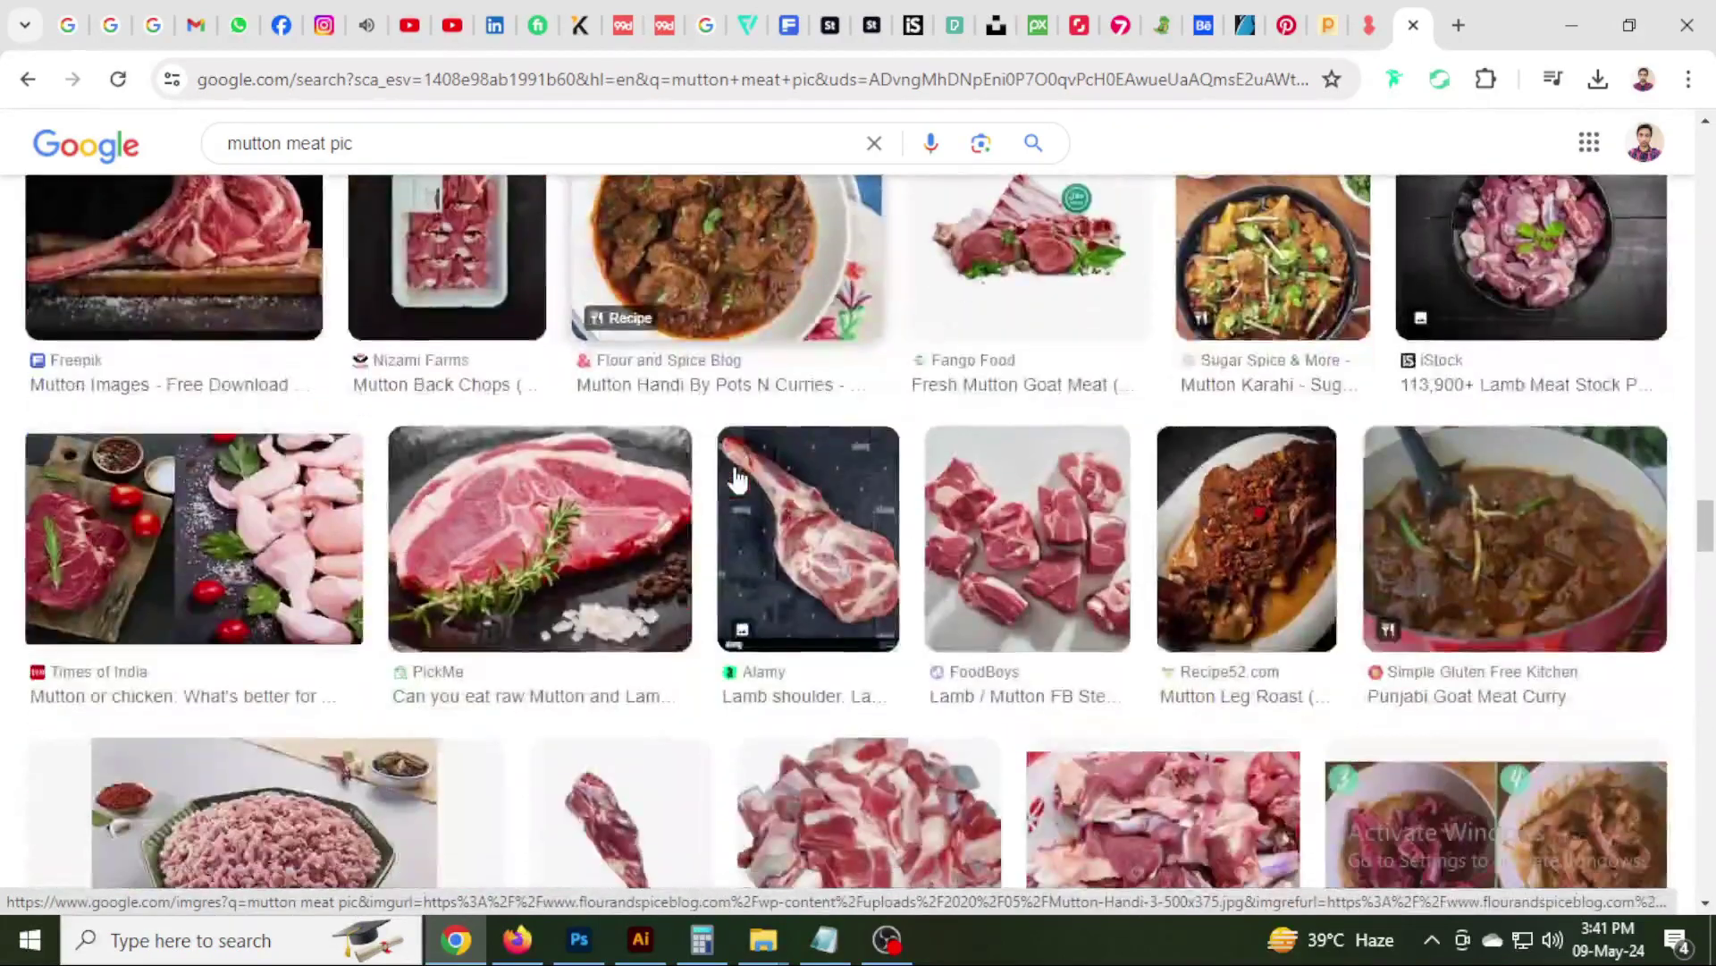
{"action": "scroll", "coordinate": [737, 480], "scroll_direction": "down", "scroll_amount": 3}
{"action": "scroll", "coordinate": [738, 478], "scroll_direction": "down", "scroll_amount": 3}
{"action": "scroll", "coordinate": [737, 476], "scroll_direction": "down", "scroll_amount": 1}
{"action": "scroll", "coordinate": [738, 476], "scroll_direction": "down", "scroll_amount": 4}
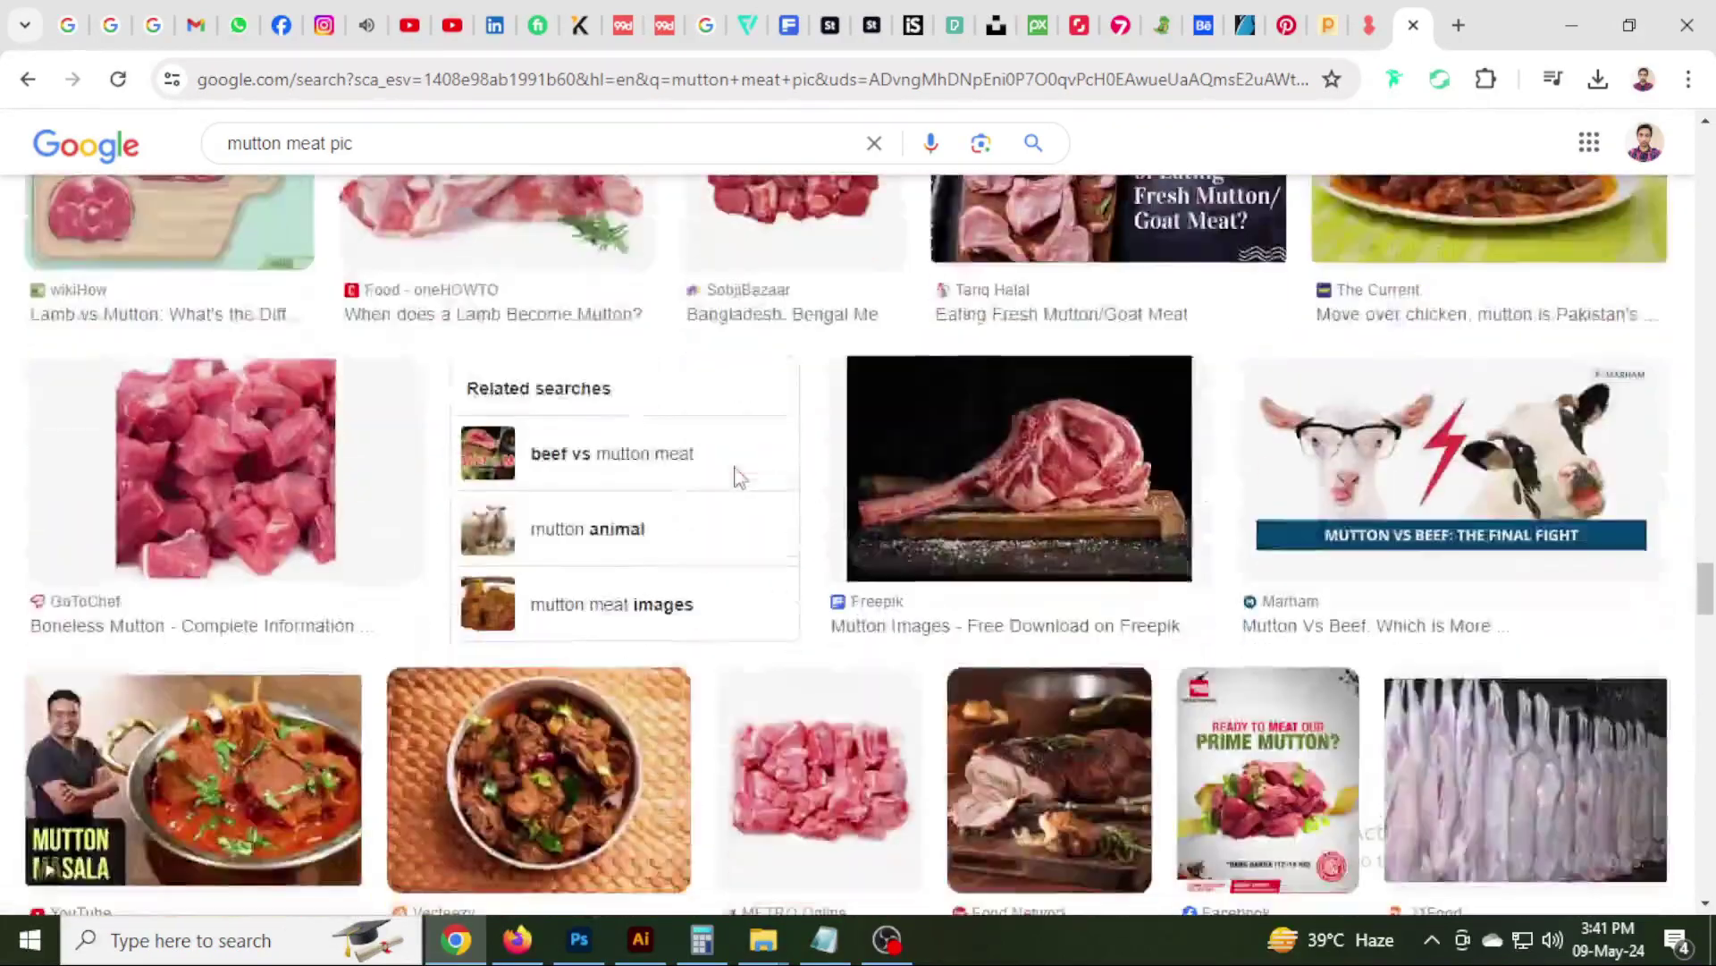
{"action": "scroll", "coordinate": [738, 479], "scroll_direction": "down", "scroll_amount": 5}
{"action": "scroll", "coordinate": [737, 480], "scroll_direction": "down", "scroll_amount": 3}
{"action": "scroll", "coordinate": [738, 480], "scroll_direction": "down", "scroll_amount": 2}
{"action": "scroll", "coordinate": [736, 480], "scroll_direction": "down", "scroll_amount": 5}
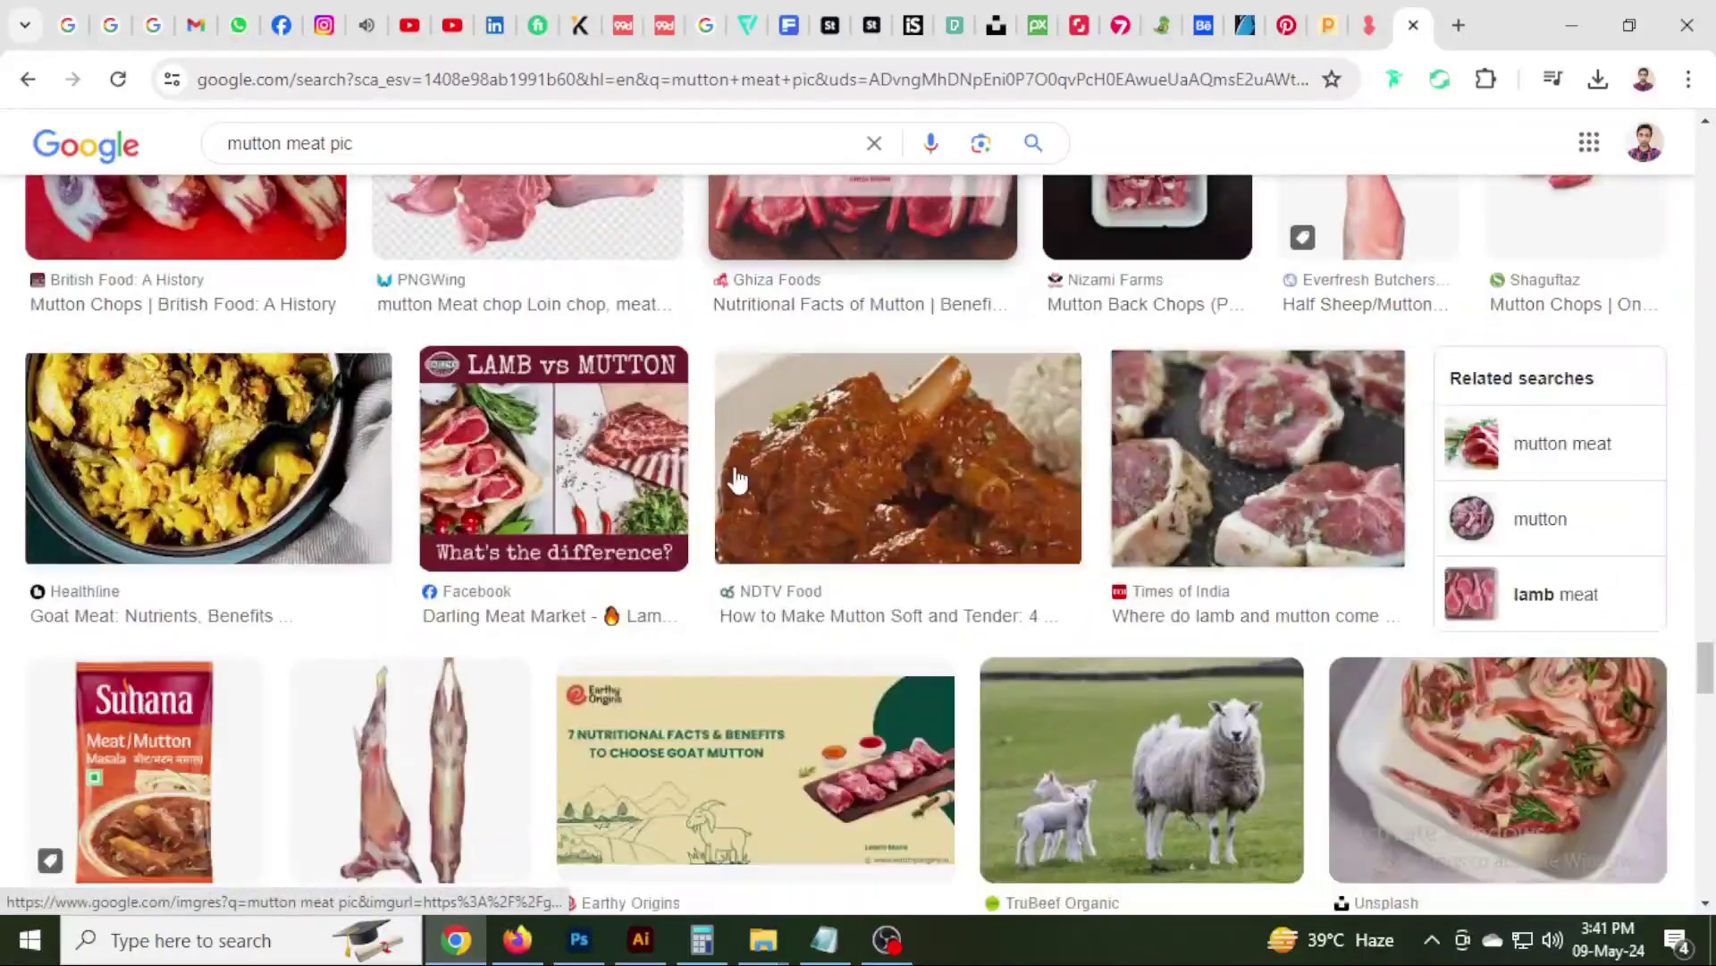
{"action": "scroll", "coordinate": [736, 480], "scroll_direction": "down", "scroll_amount": 4}
{"action": "scroll", "coordinate": [736, 479], "scroll_direction": "down", "scroll_amount": 6}
{"action": "scroll", "coordinate": [736, 478], "scroll_direction": "down", "scroll_amount": 2}
{"action": "scroll", "coordinate": [737, 476], "scroll_direction": "down", "scroll_amount": 4}
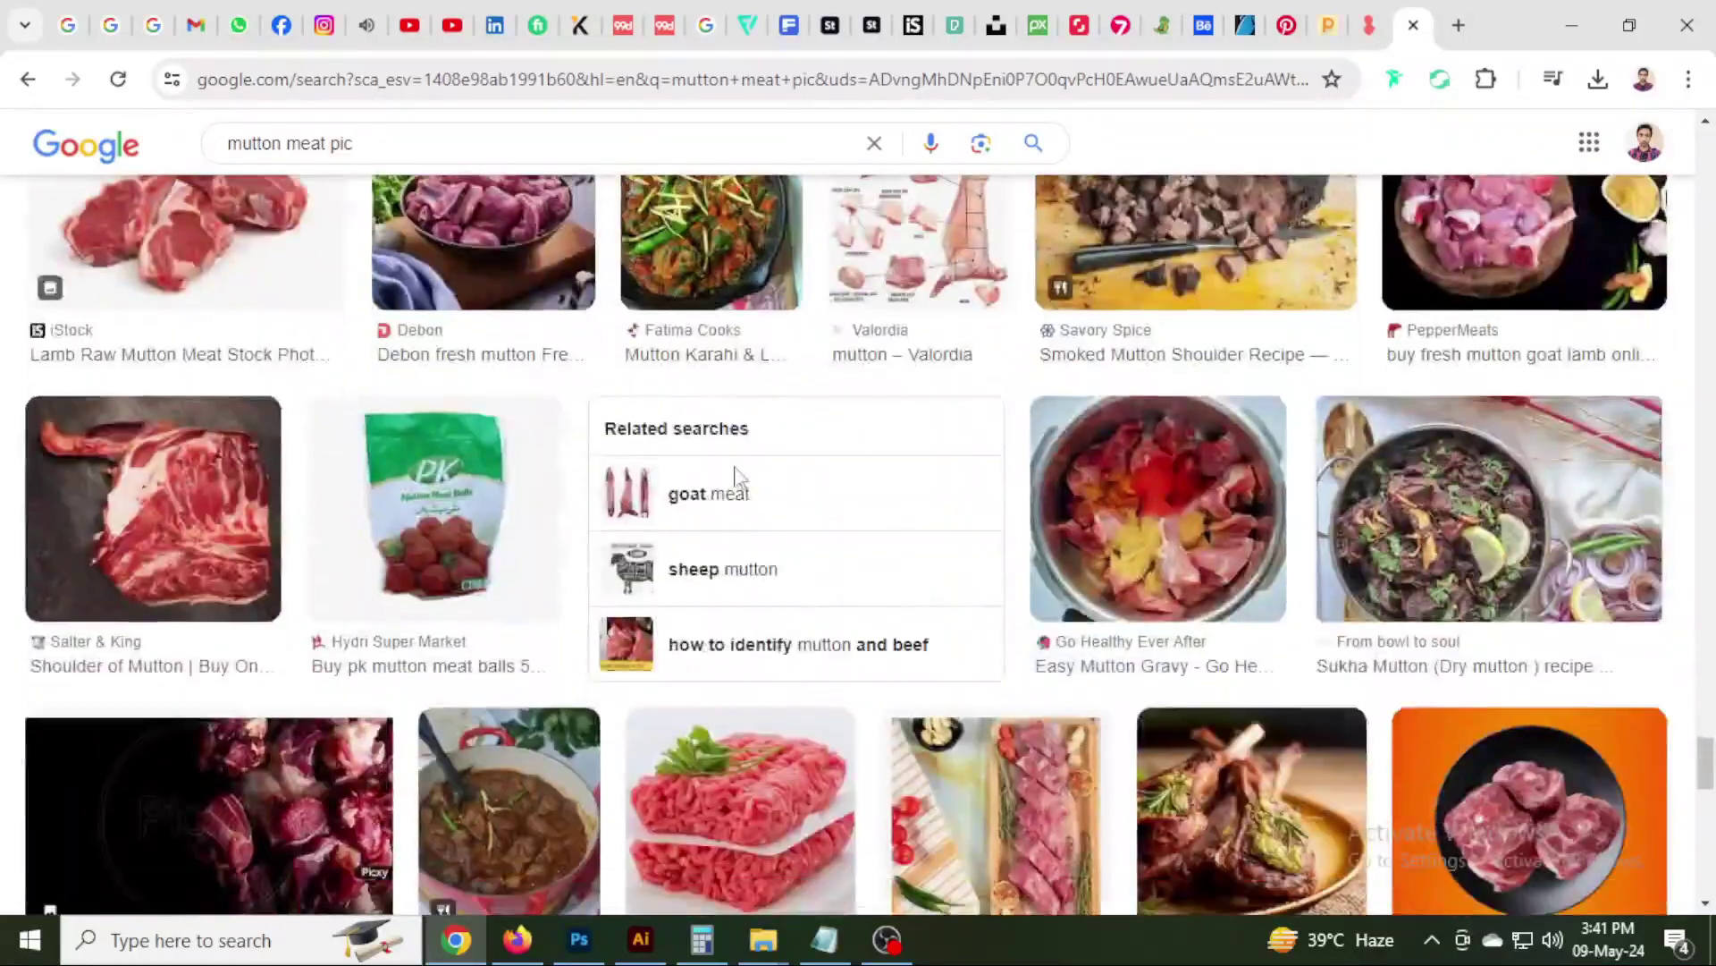
{"action": "scroll", "coordinate": [737, 479], "scroll_direction": "down", "scroll_amount": 5}
{"action": "scroll", "coordinate": [738, 479], "scroll_direction": "down", "scroll_amount": 5}
{"action": "scroll", "coordinate": [738, 480], "scroll_direction": "down", "scroll_amount": 3}
{"action": "scroll", "coordinate": [738, 480], "scroll_direction": "down", "scroll_amount": 2}
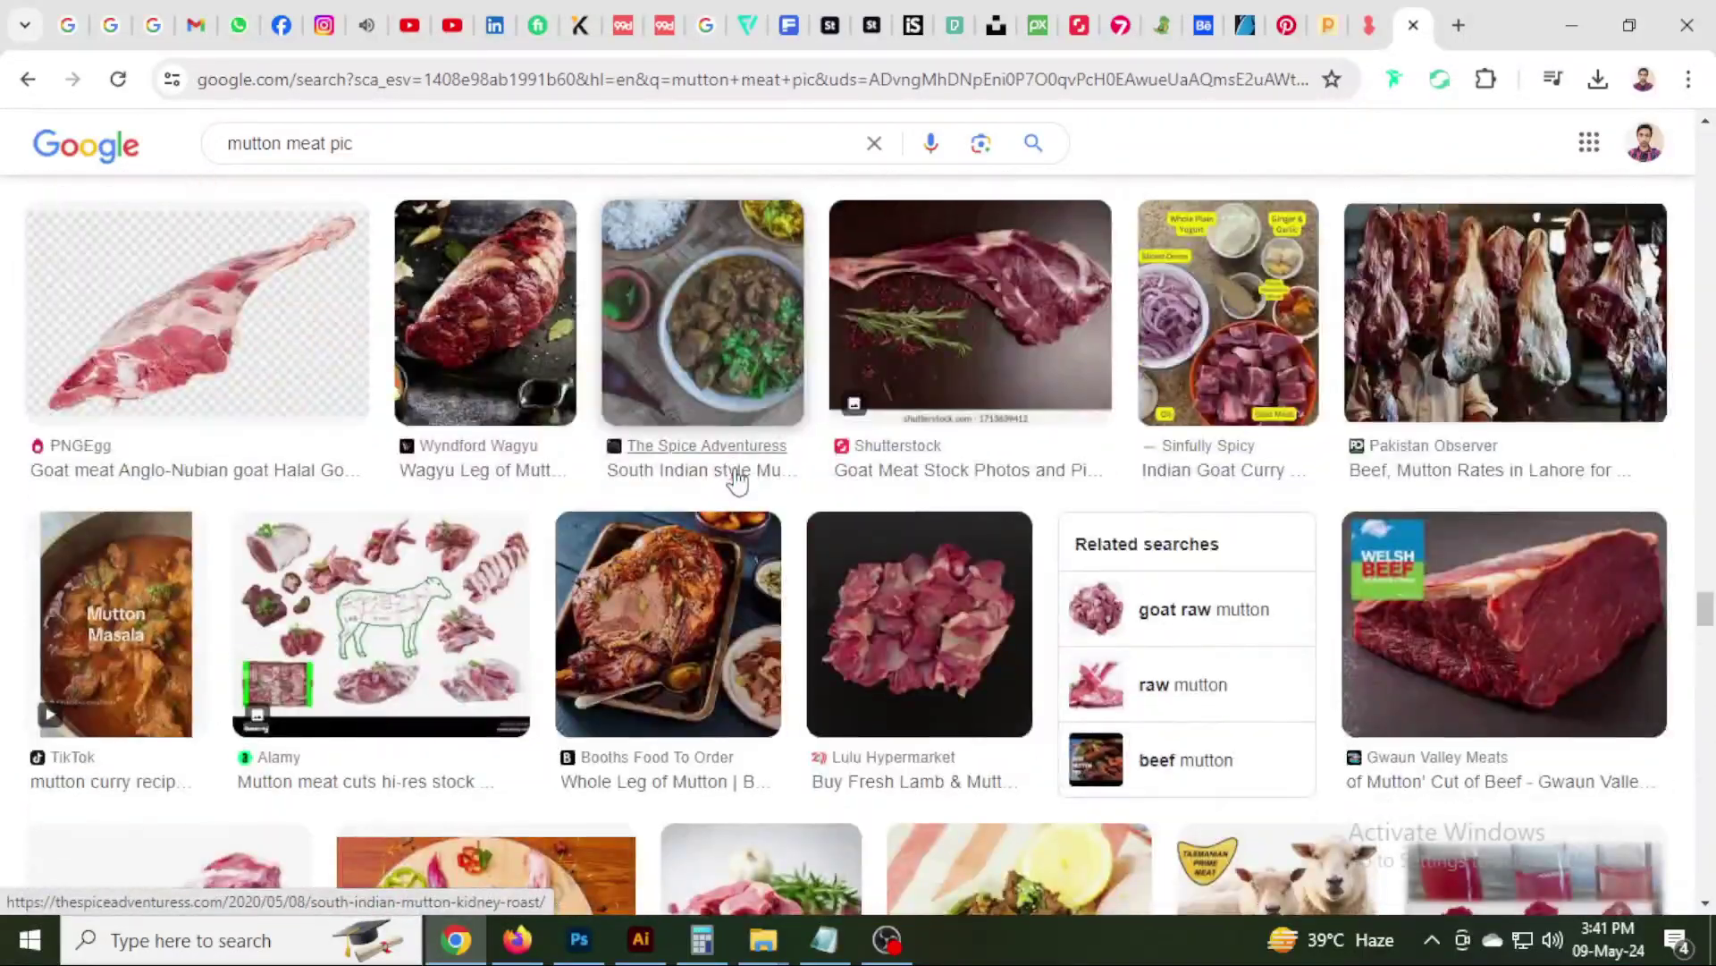
{"action": "scroll", "coordinate": [737, 480], "scroll_direction": "down", "scroll_amount": 4}
{"action": "scroll", "coordinate": [737, 480], "scroll_direction": "down", "scroll_amount": 4}
{"action": "scroll", "coordinate": [737, 480], "scroll_direction": "down", "scroll_amount": 3}
{"action": "scroll", "coordinate": [737, 480], "scroll_direction": "down", "scroll_amount": 3}
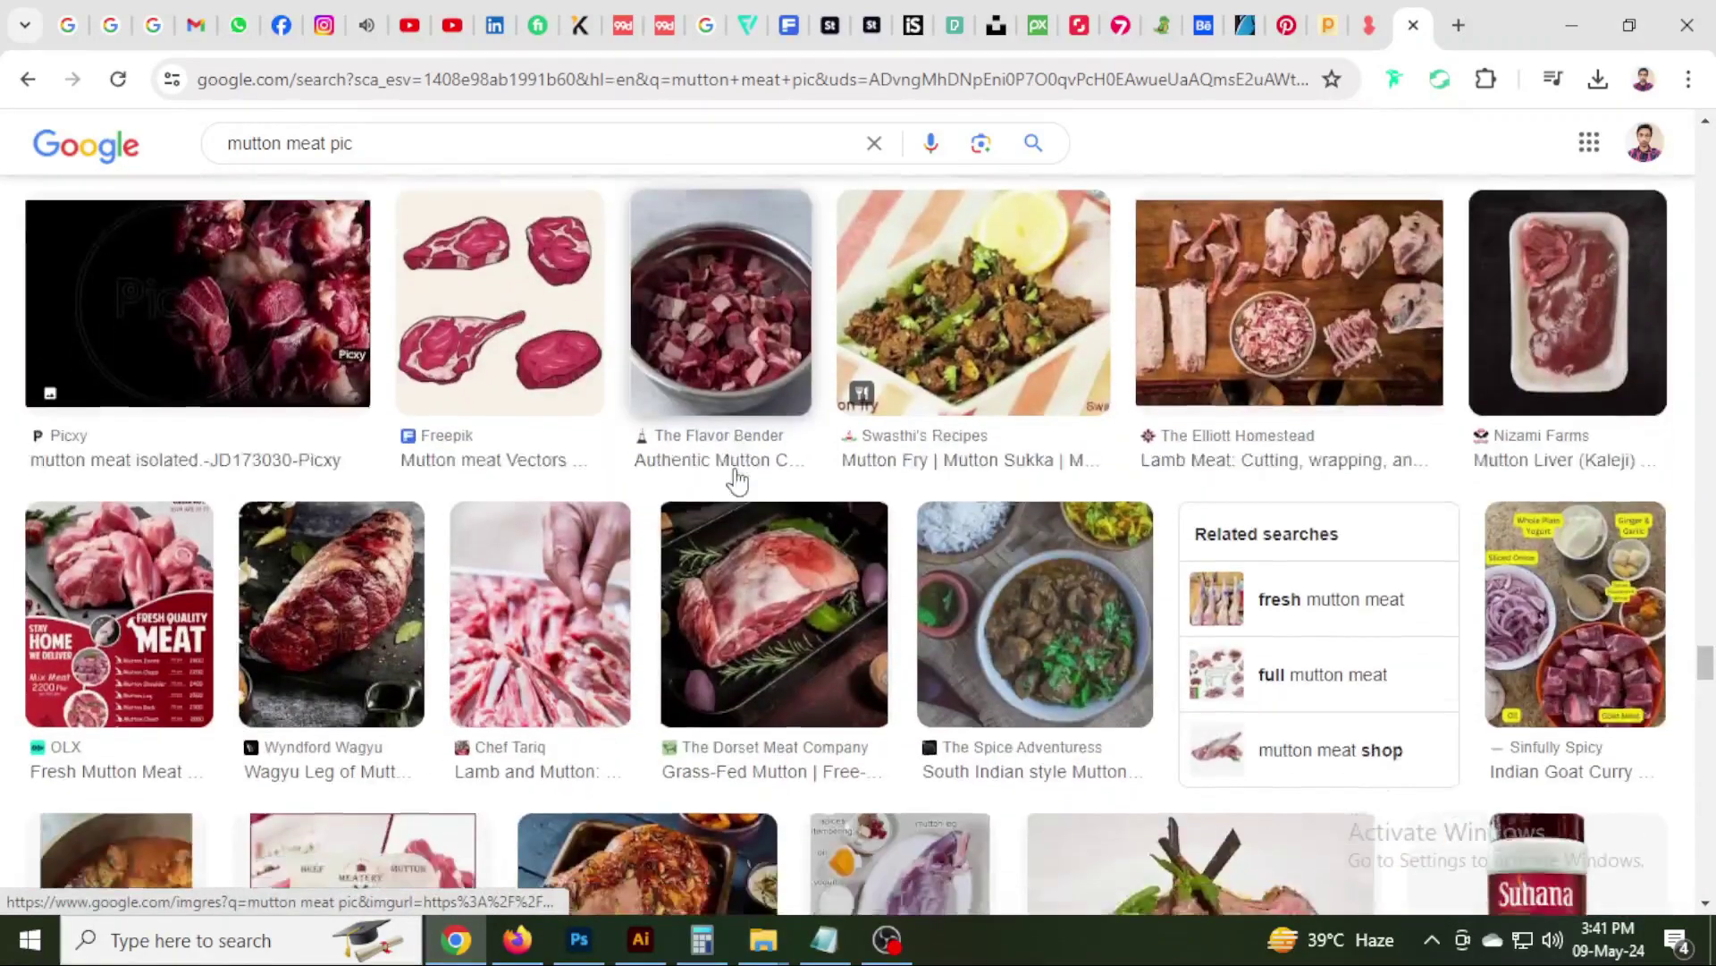
{"action": "scroll", "coordinate": [737, 480], "scroll_direction": "down", "scroll_amount": 4}
{"action": "scroll", "coordinate": [737, 480], "scroll_direction": "down", "scroll_amount": 5}
{"action": "scroll", "coordinate": [737, 480], "scroll_direction": "down", "scroll_amount": 2}
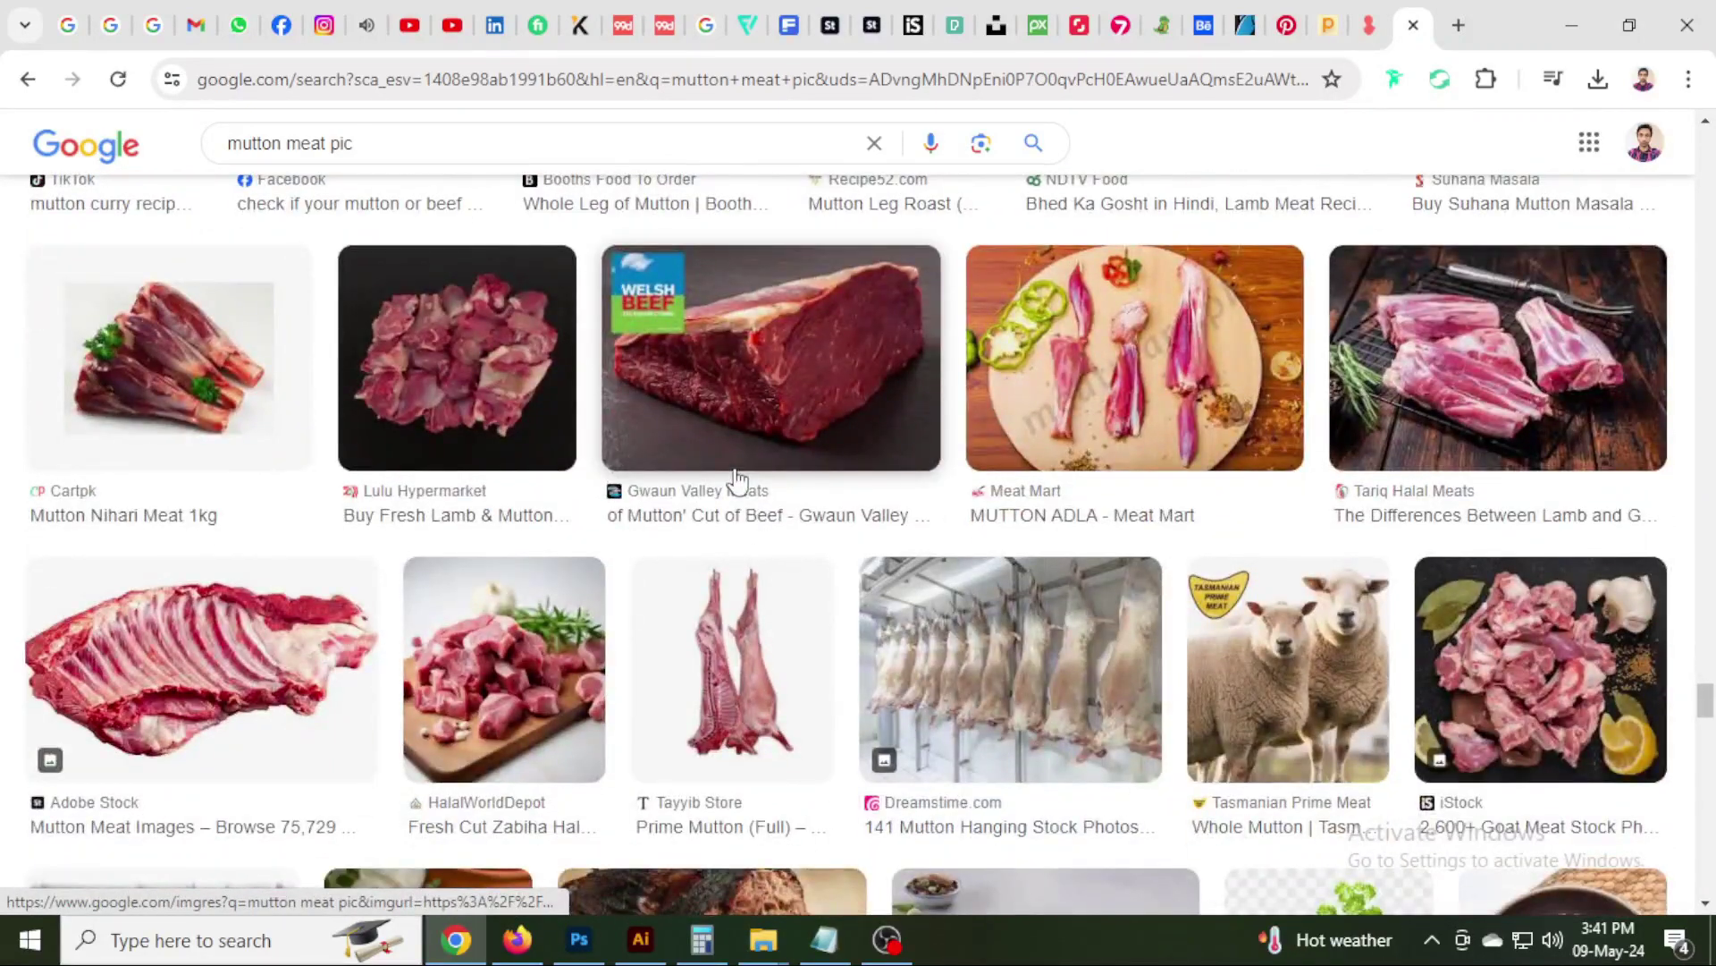
{"action": "scroll", "coordinate": [737, 480], "scroll_direction": "up", "scroll_amount": 1}
{"action": "scroll", "coordinate": [736, 480], "scroll_direction": "down", "scroll_amount": 1}
{"action": "scroll", "coordinate": [736, 481], "scroll_direction": "down", "scroll_amount": 3}
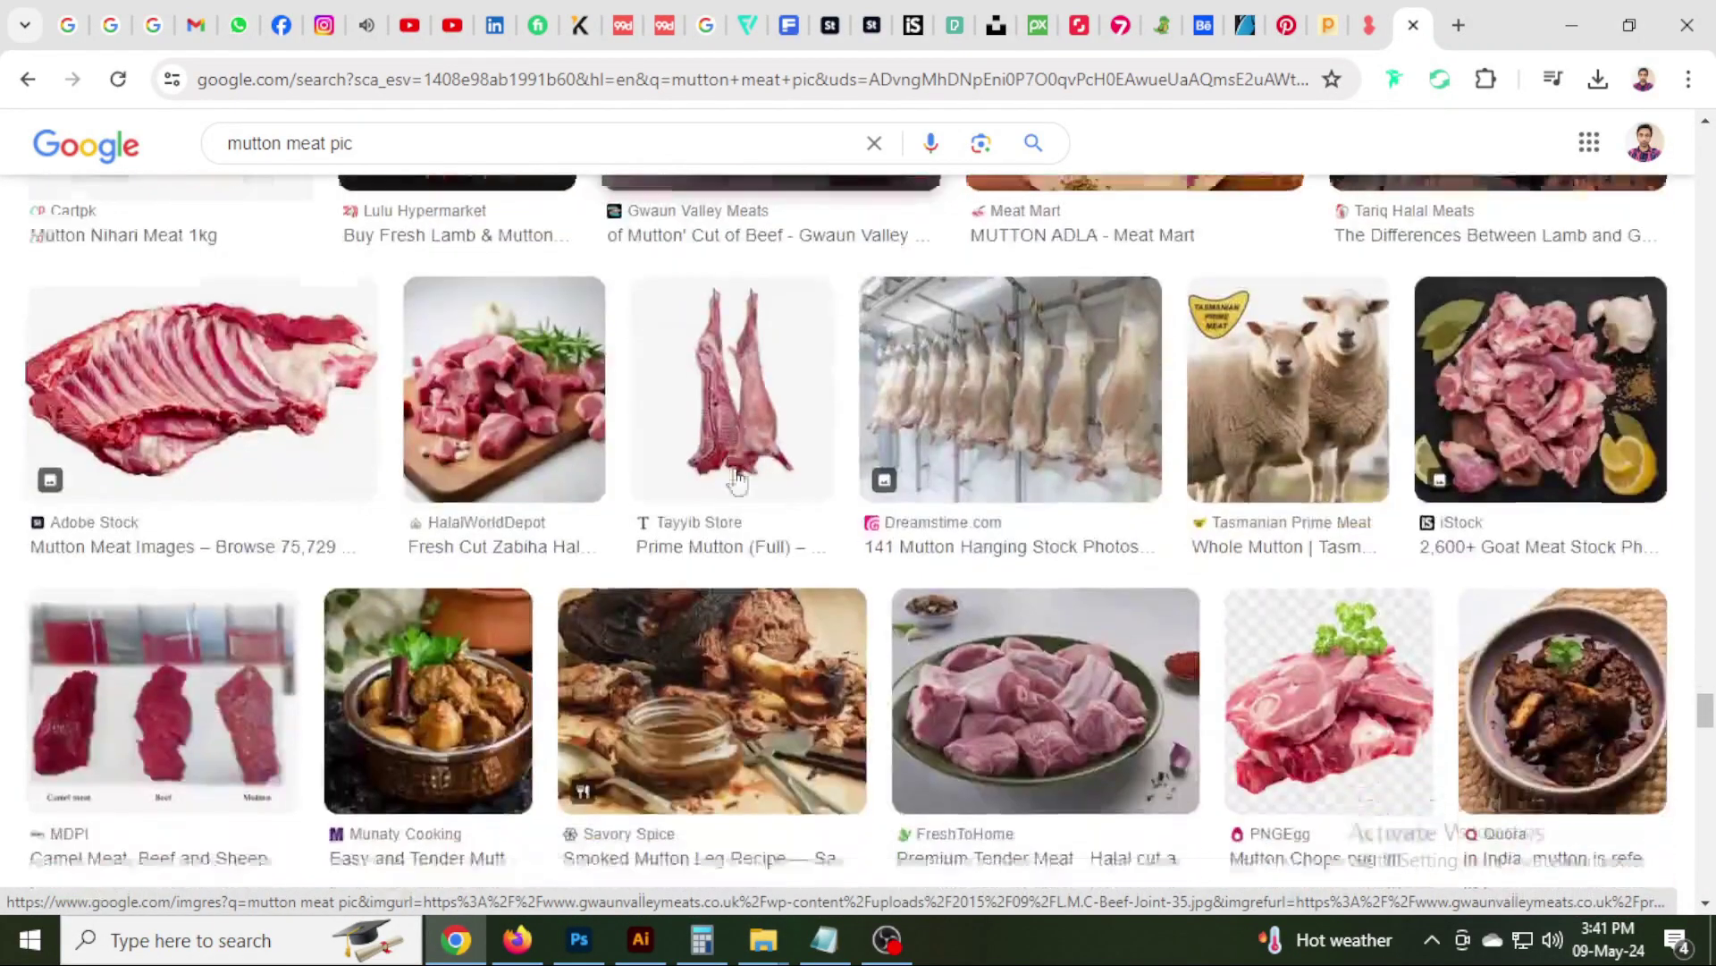
{"action": "scroll", "coordinate": [737, 480], "scroll_direction": "down", "scroll_amount": 4}
{"action": "scroll", "coordinate": [739, 478], "scroll_direction": "down", "scroll_amount": 2}
{"action": "scroll", "coordinate": [776, 459], "scroll_direction": "down", "scroll_amount": 4}
{"action": "scroll", "coordinate": [776, 458], "scroll_direction": "down", "scroll_amount": 3}
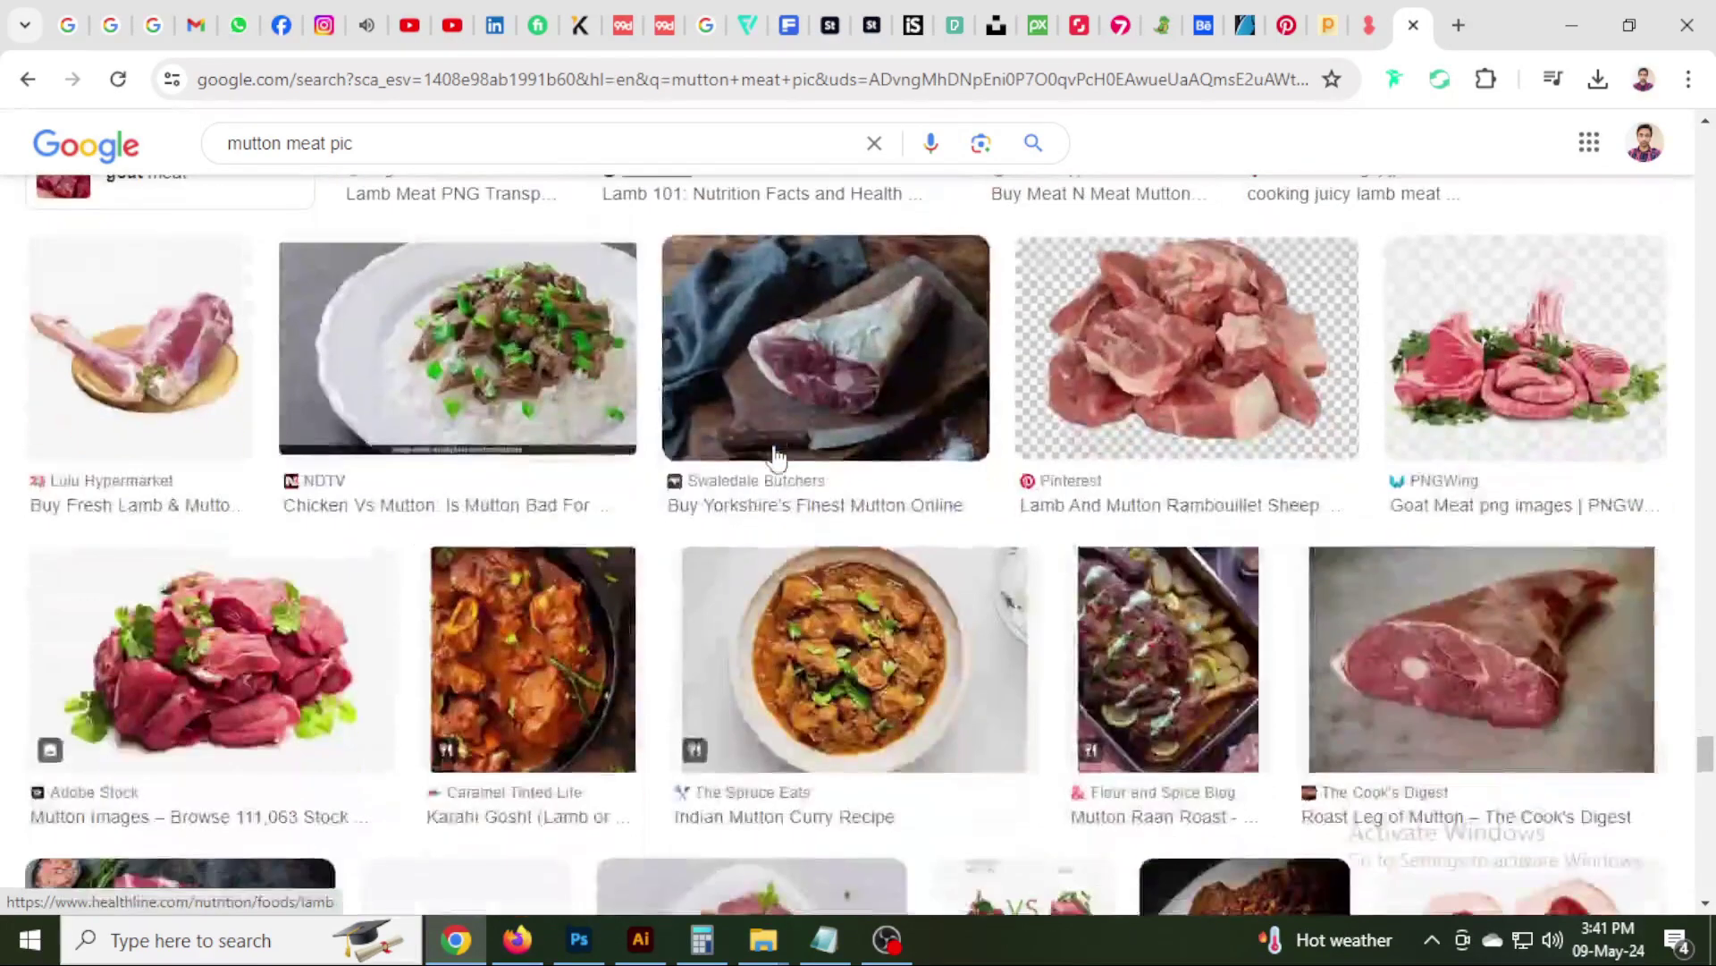
{"action": "scroll", "coordinate": [262, 396], "scroll_direction": "down", "scroll_amount": 3}
Preview the Shutterstock diced mutton photo with tomatoes and open its image options.
{"action": "left_click", "coordinate": [262, 396]}
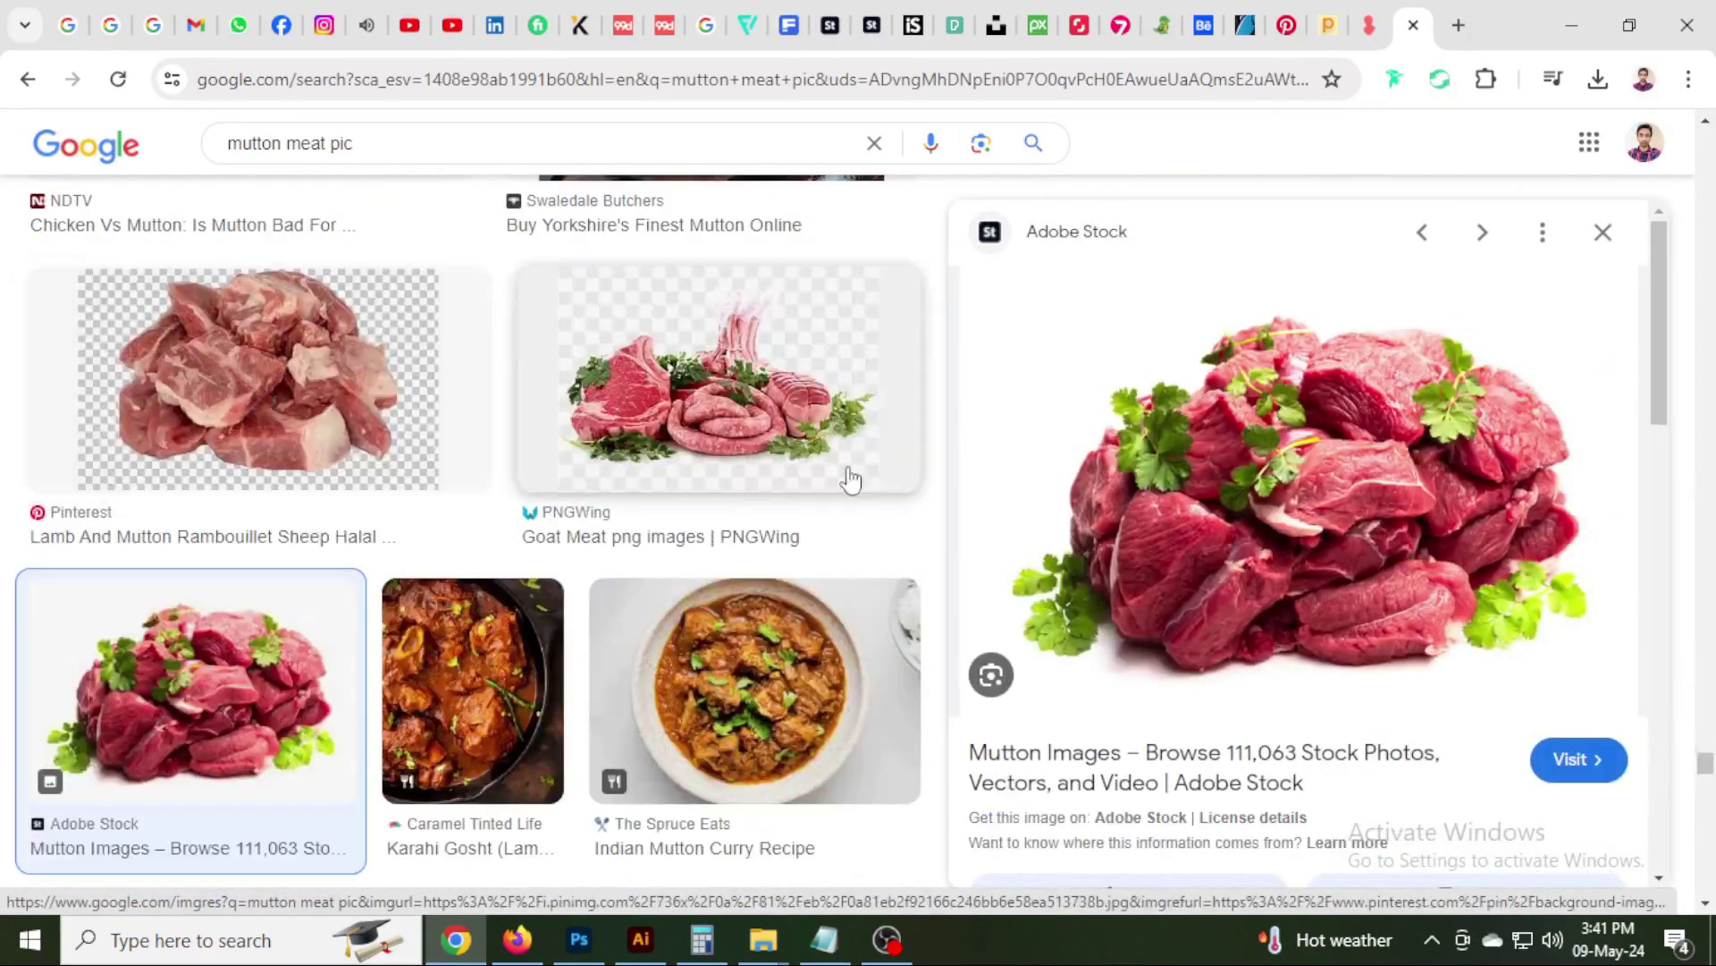
{"action": "scroll", "coordinate": [1348, 472], "scroll_direction": "down", "scroll_amount": 5}
{"action": "scroll", "coordinate": [1345, 470], "scroll_direction": "down", "scroll_amount": 1}
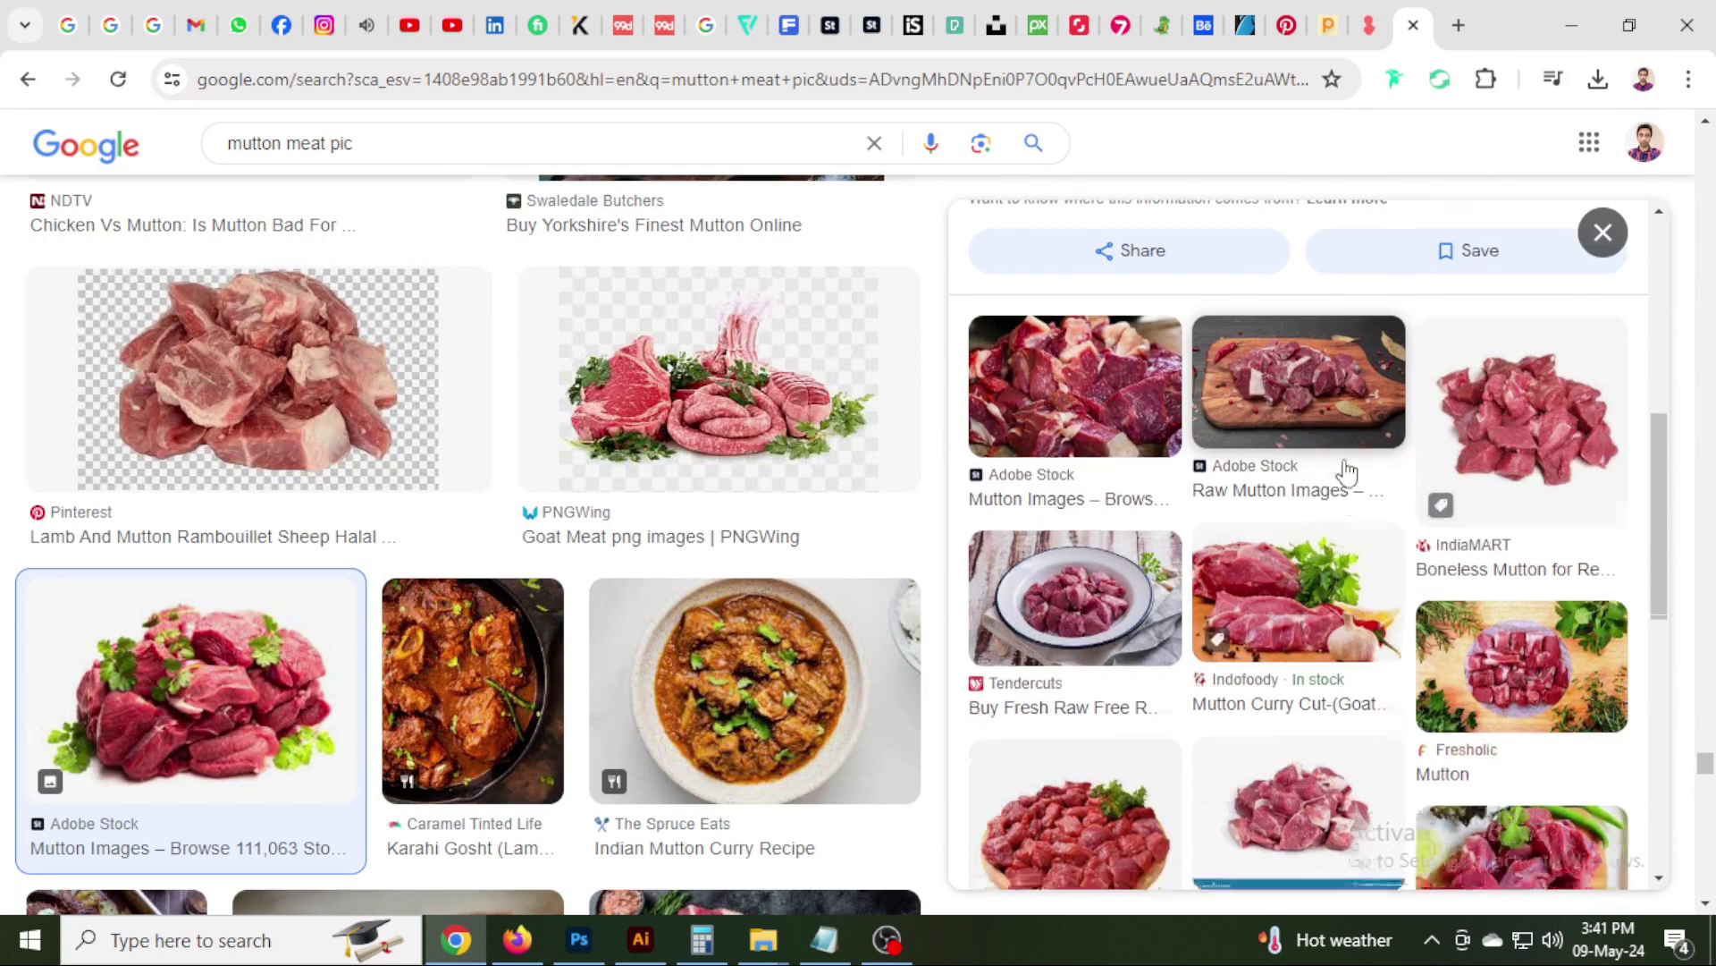
{"action": "scroll", "coordinate": [1350, 438], "scroll_direction": "down", "scroll_amount": 2}
{"action": "scroll", "coordinate": [1350, 410], "scroll_direction": "down", "scroll_amount": 3}
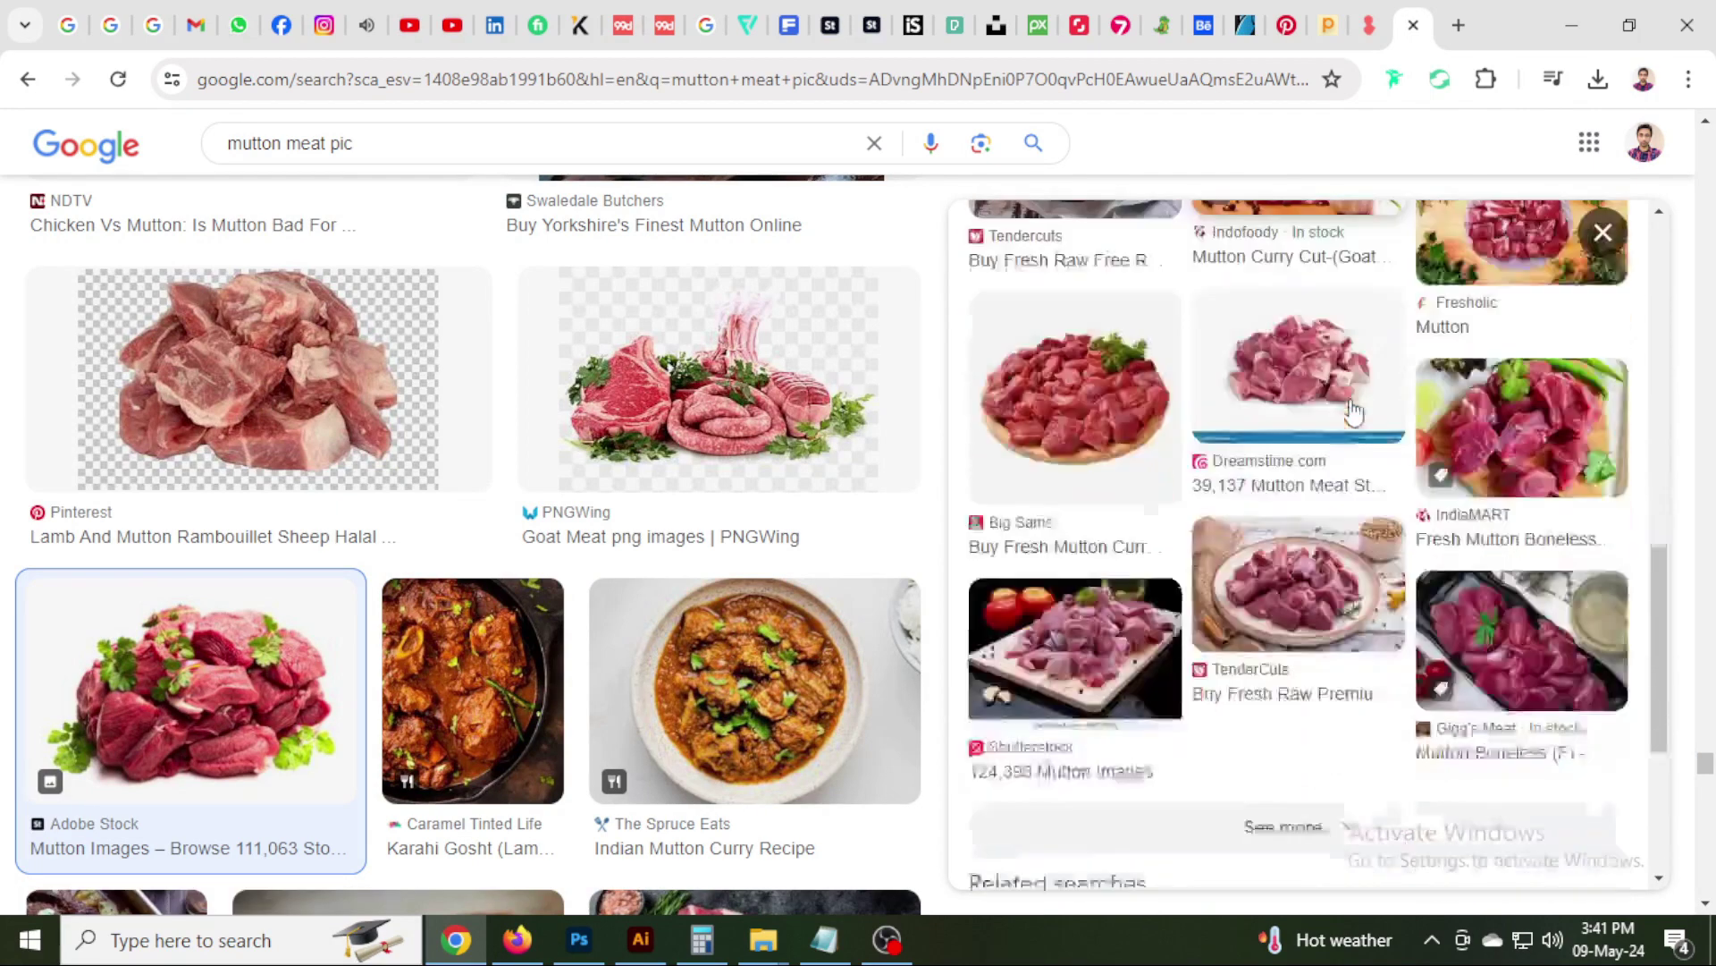
{"action": "left_click", "coordinate": [1115, 619]}
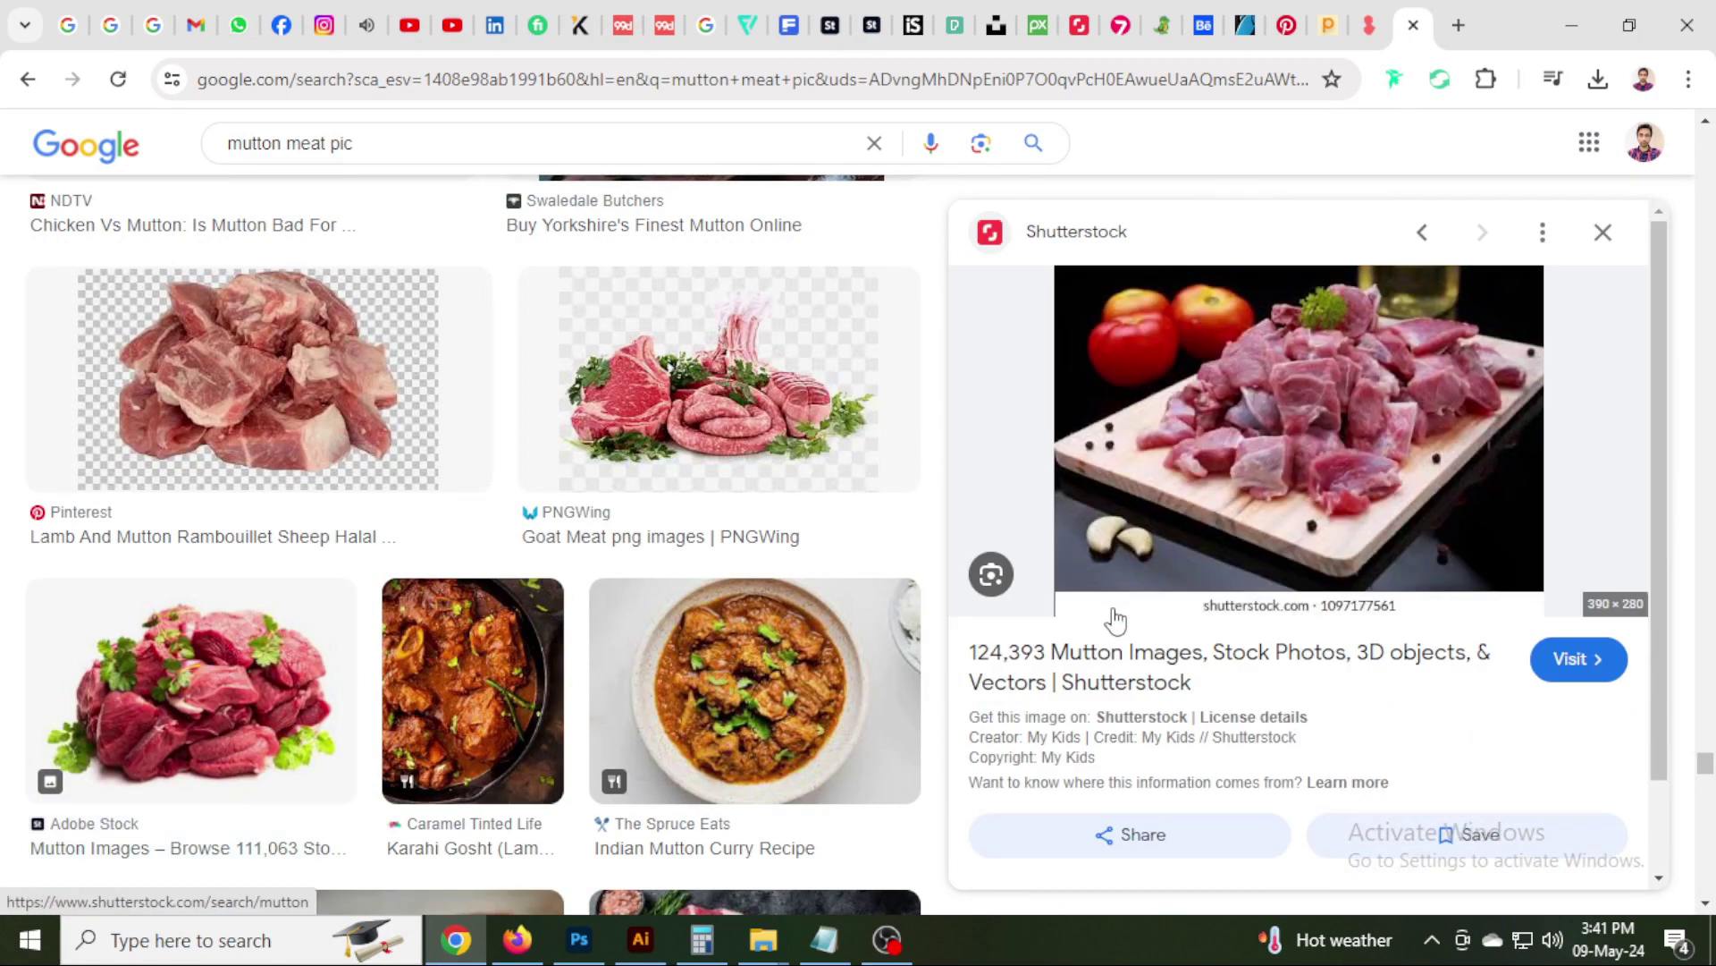
{"action": "right_click", "coordinate": [1288, 402]}
Paste the diced mutton photo into the flyer over the top-right square as a smart object.
{"action": "left_click", "coordinate": [1002, 776]}
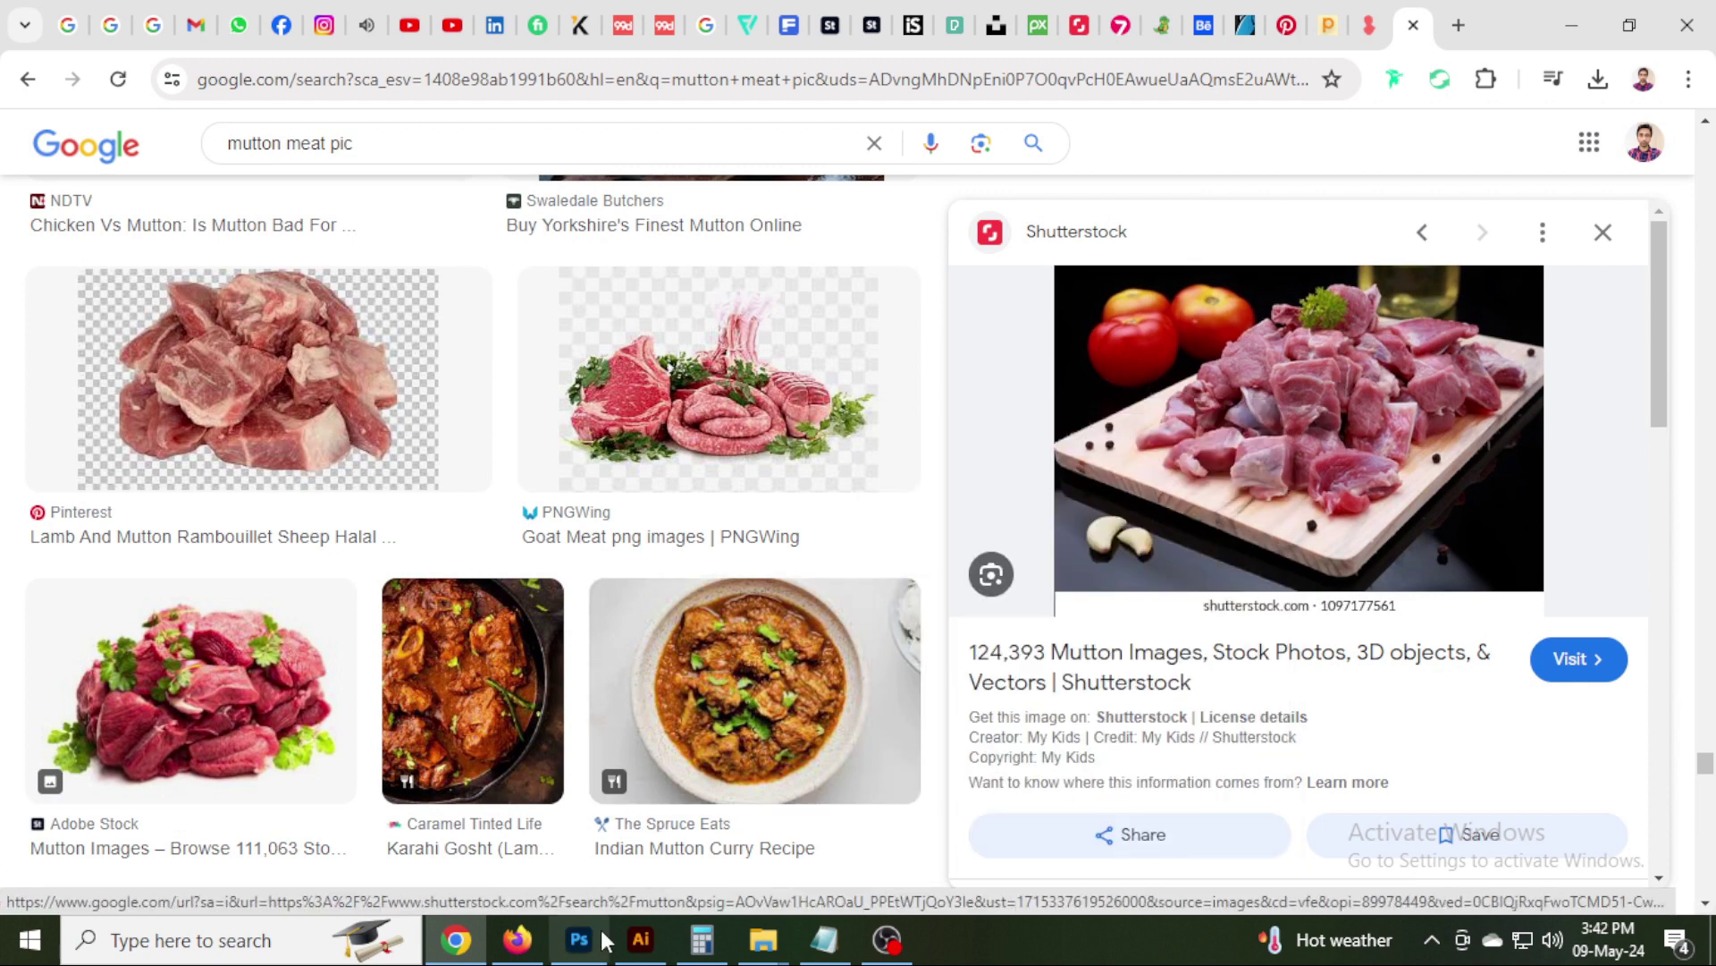
{"action": "key", "text": "alt+Tab"}
{"action": "key", "text": "ctrl+v"}
{"action": "left_click_drag", "start_coordinate": [761, 471], "coordinate": [678, 430]}
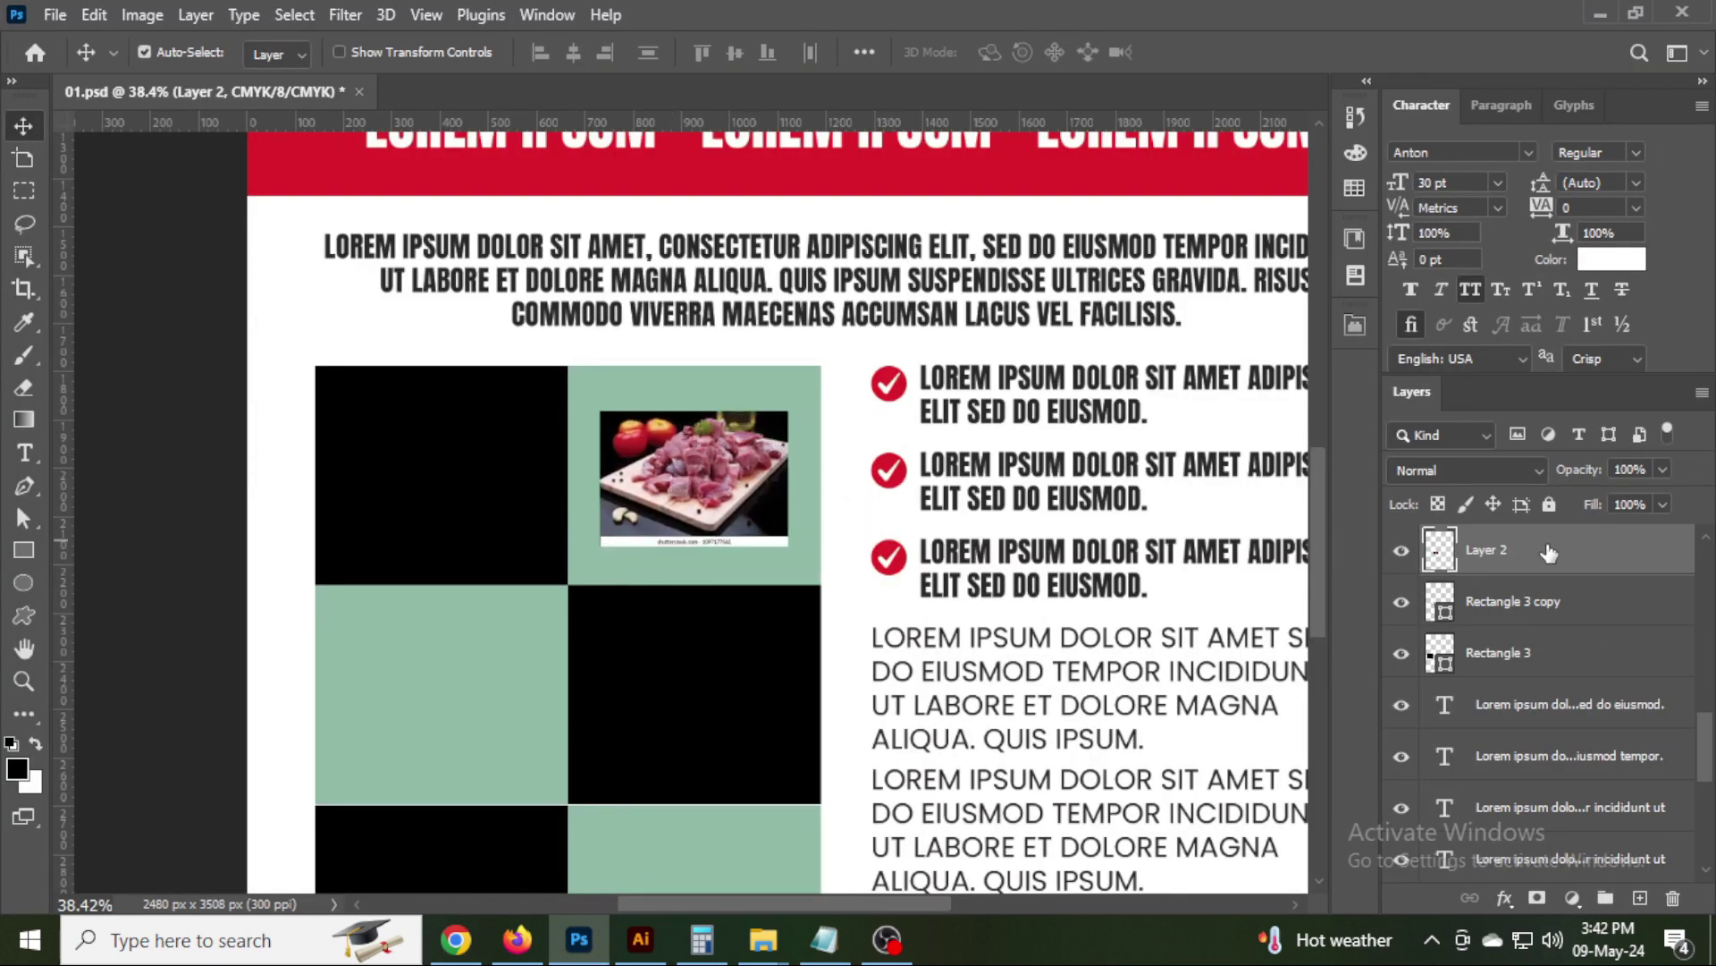
{"action": "right_click", "coordinate": [1551, 534]}
{"action": "left_click", "coordinate": [1428, 391]}
Scale the mutton photo to fit, clip it into the black square, and Alt-drag a copy down-right.
{"action": "key", "text": "ctrl+t"}
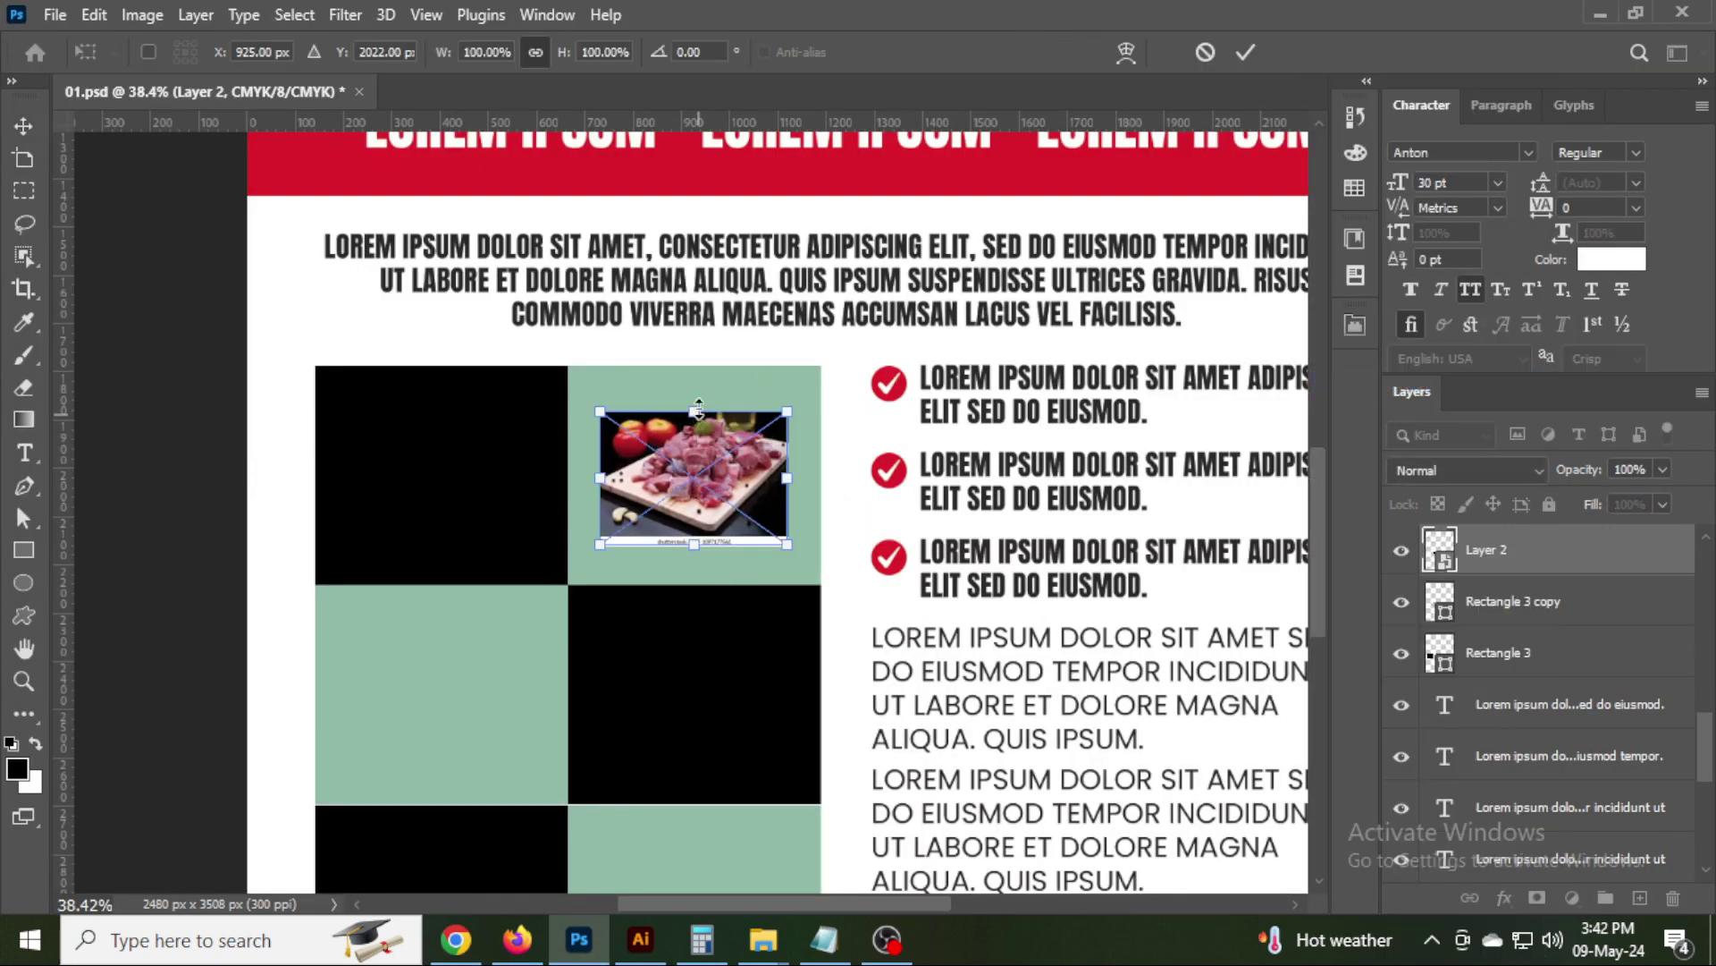
{"action": "left_click_drag", "start_coordinate": [693, 546], "coordinate": [681, 590]}
{"action": "key", "text": "Return"}
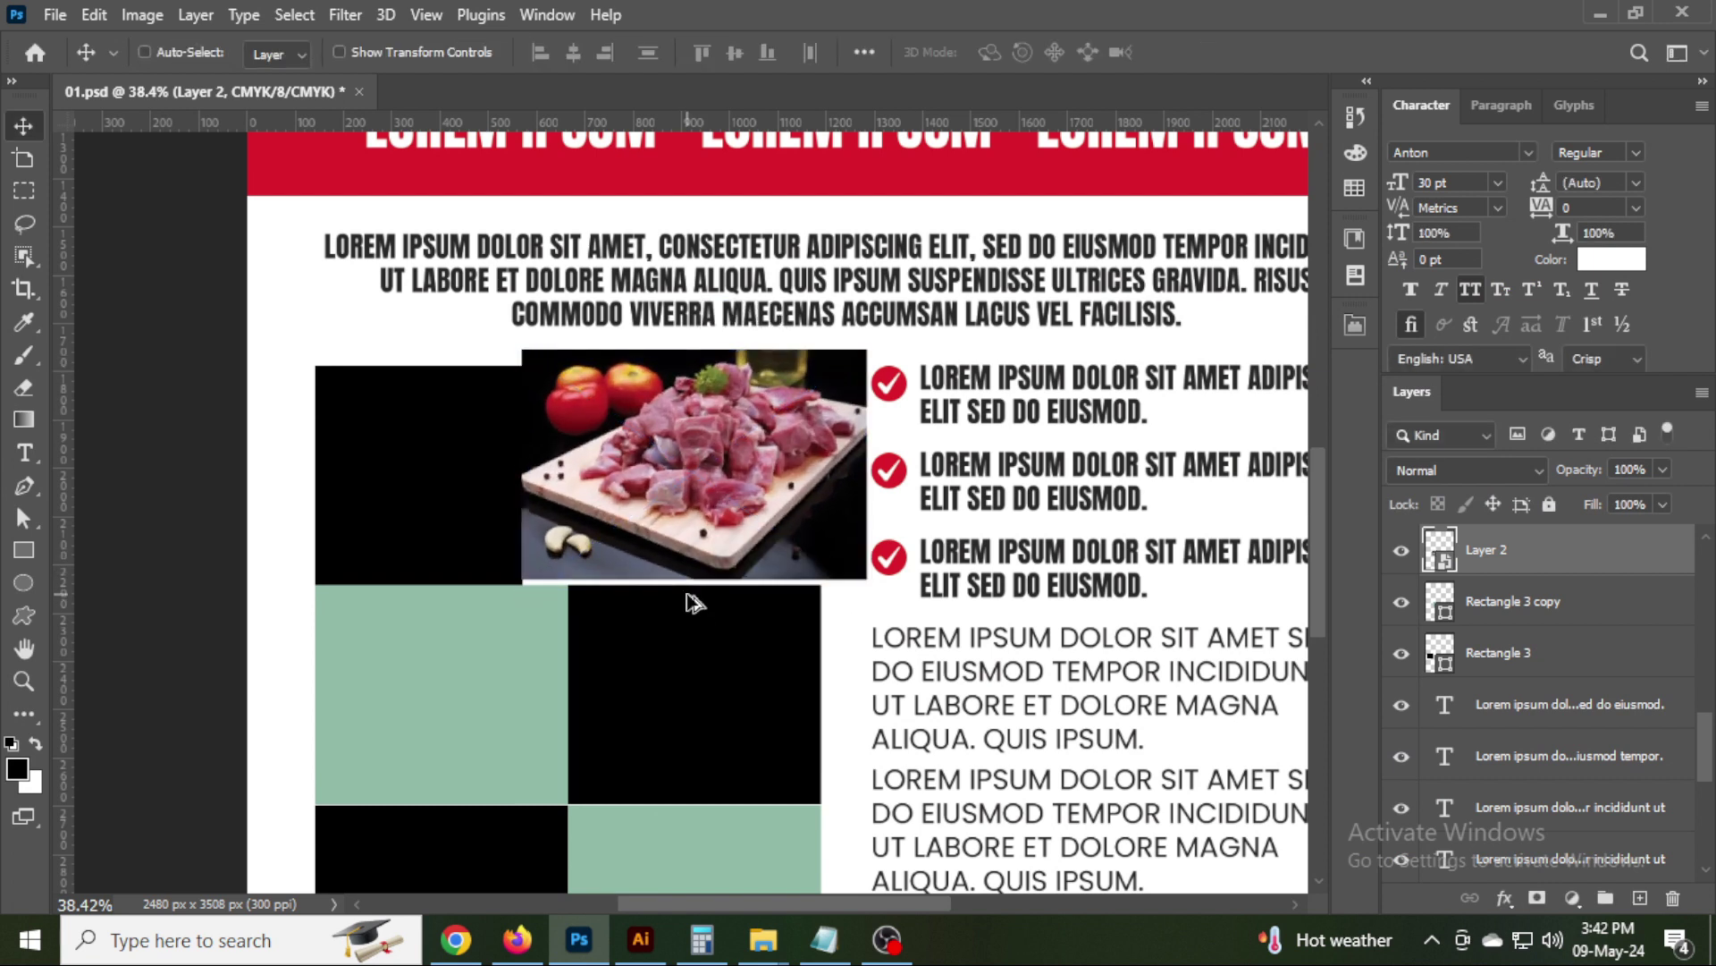
{"action": "key", "text": "ctrl+alt+g"}
{"action": "key", "text": "ctrl+t"}
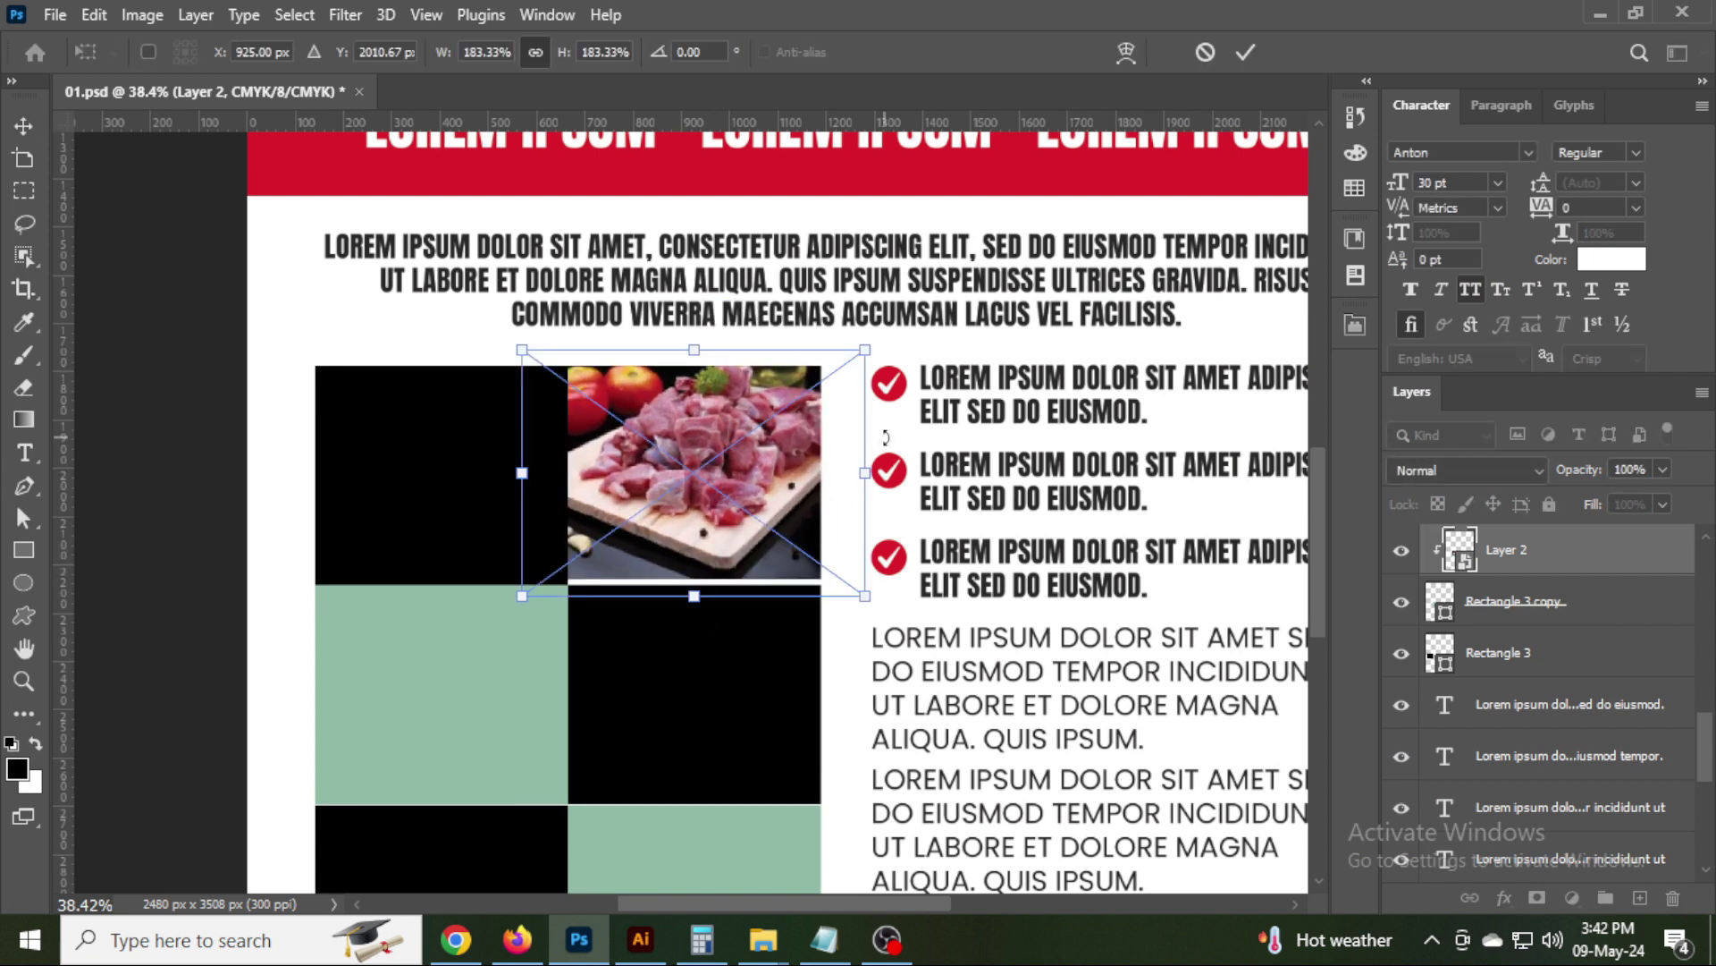
{"action": "left_click_drag", "start_coordinate": [737, 529], "coordinate": [740, 544]}
{"action": "left_click_drag", "start_coordinate": [519, 609], "coordinate": [554, 581]}
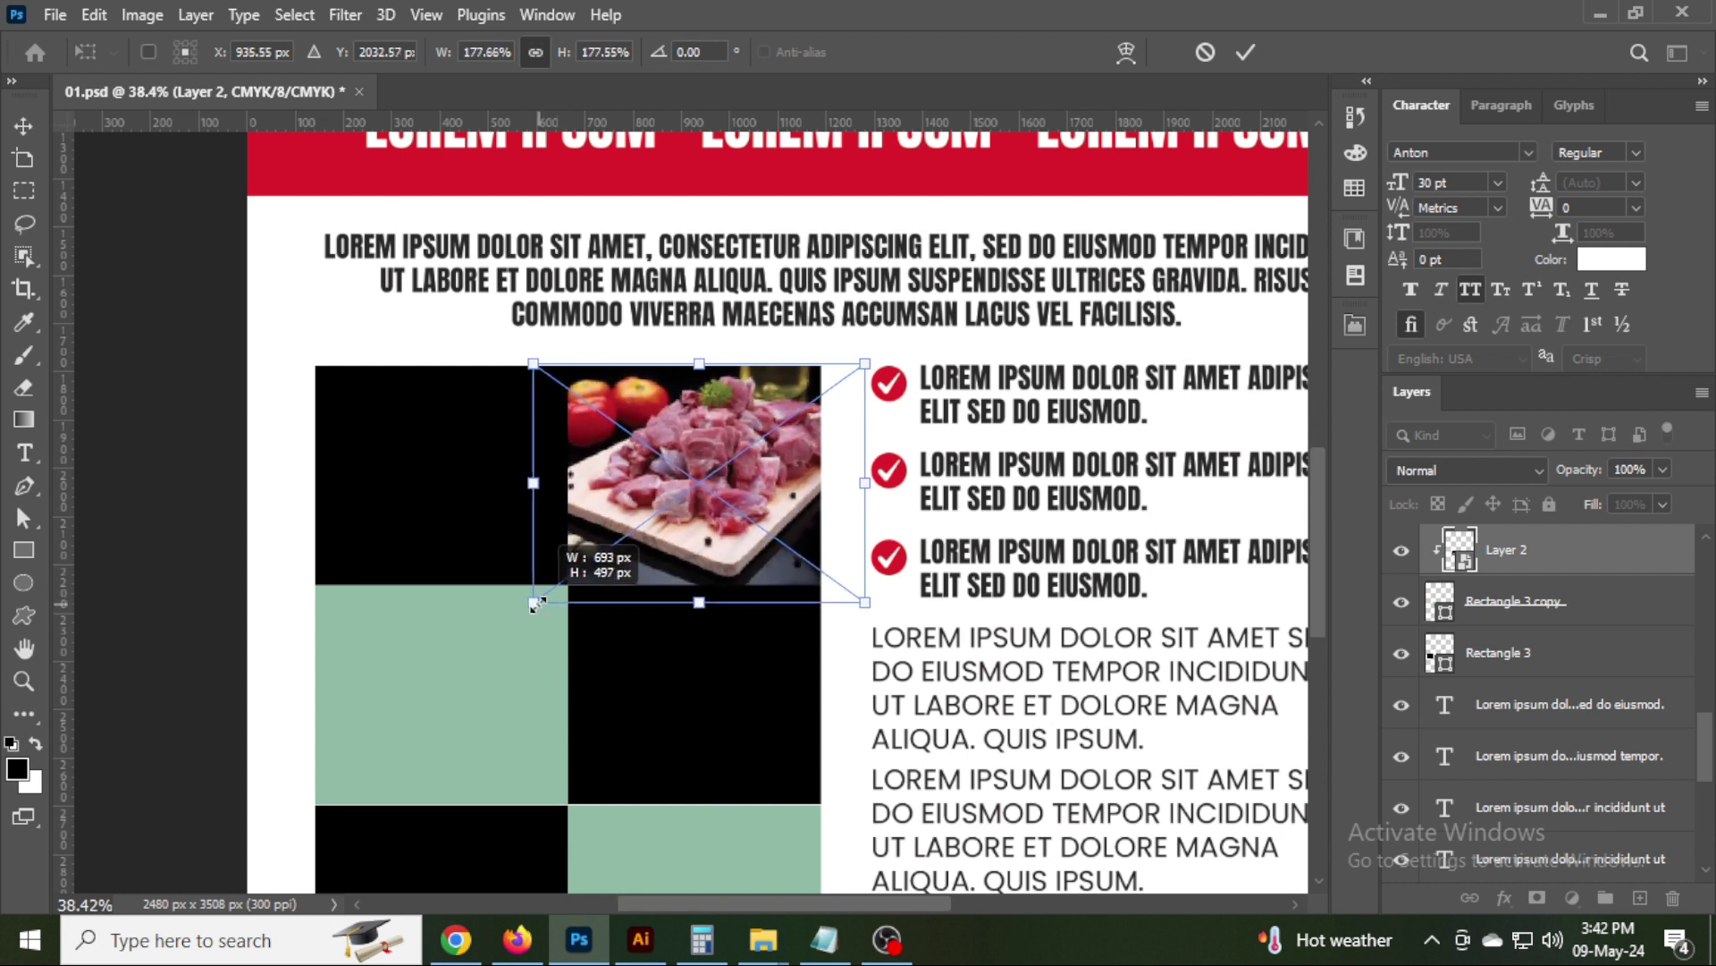
{"action": "key", "text": "Return"}
{"action": "left_click_drag", "start_coordinate": [707, 470], "coordinate": [1179, 666]}
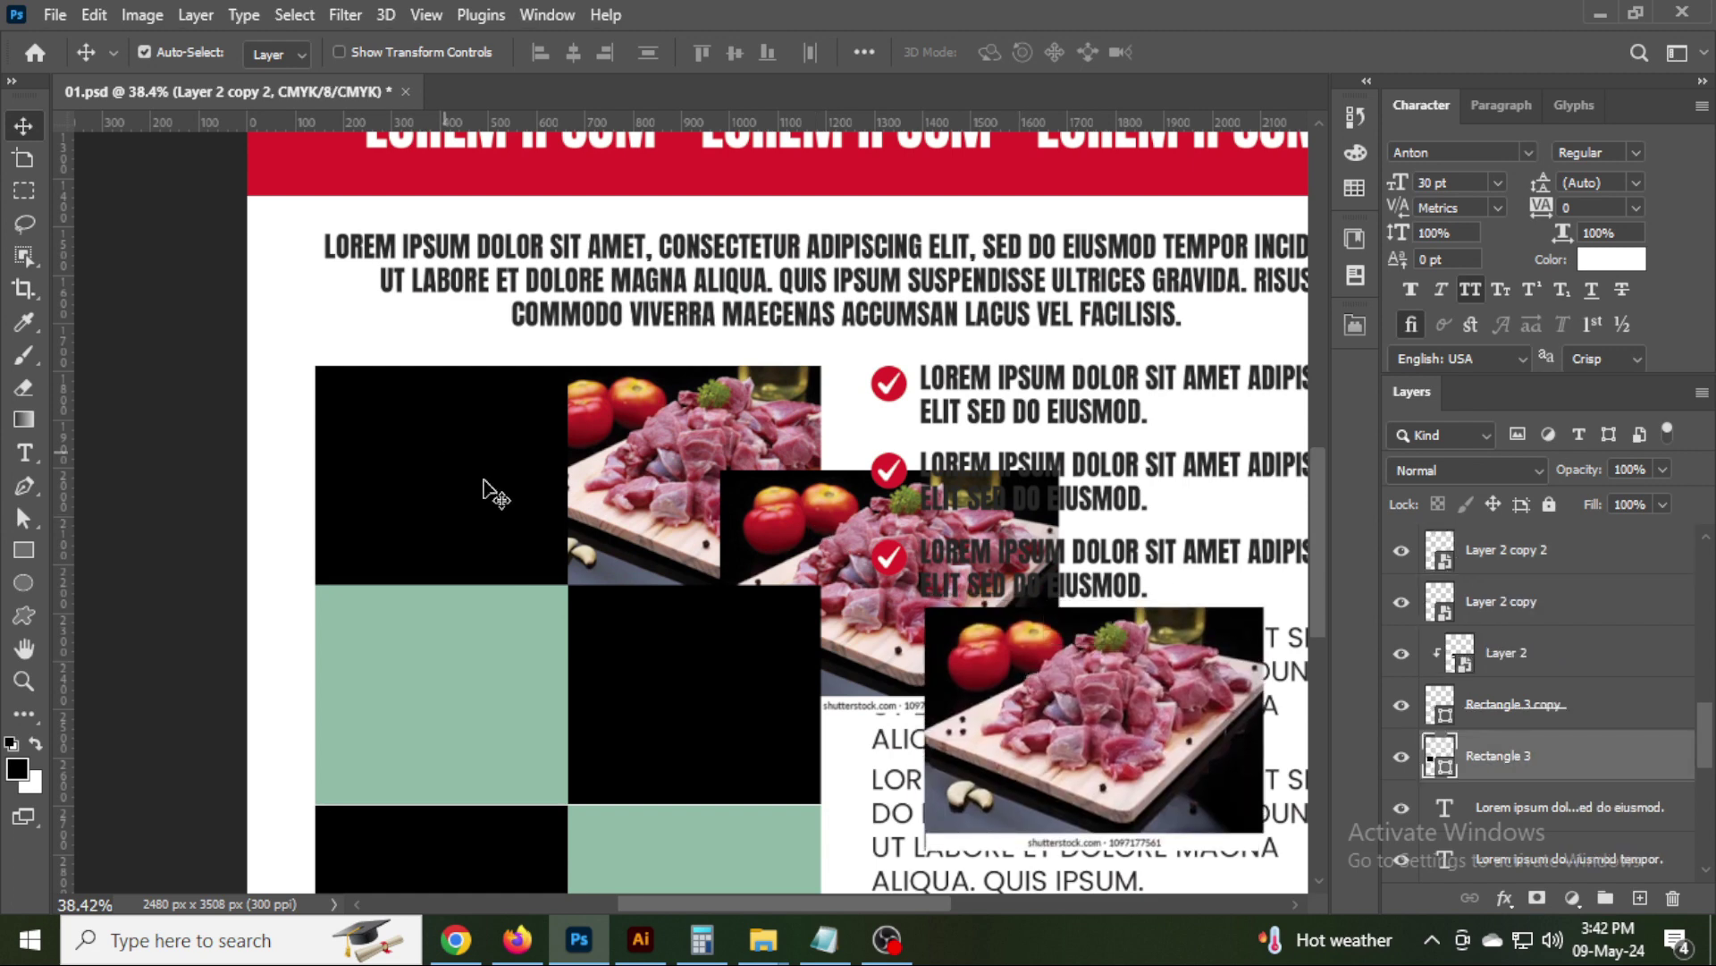
Fill the top-left grid square with red.
{"action": "double_click", "coordinate": [1439, 755]}
{"action": "left_click", "coordinate": [1326, 452]}
{"action": "left_click", "coordinate": [1620, 394]}
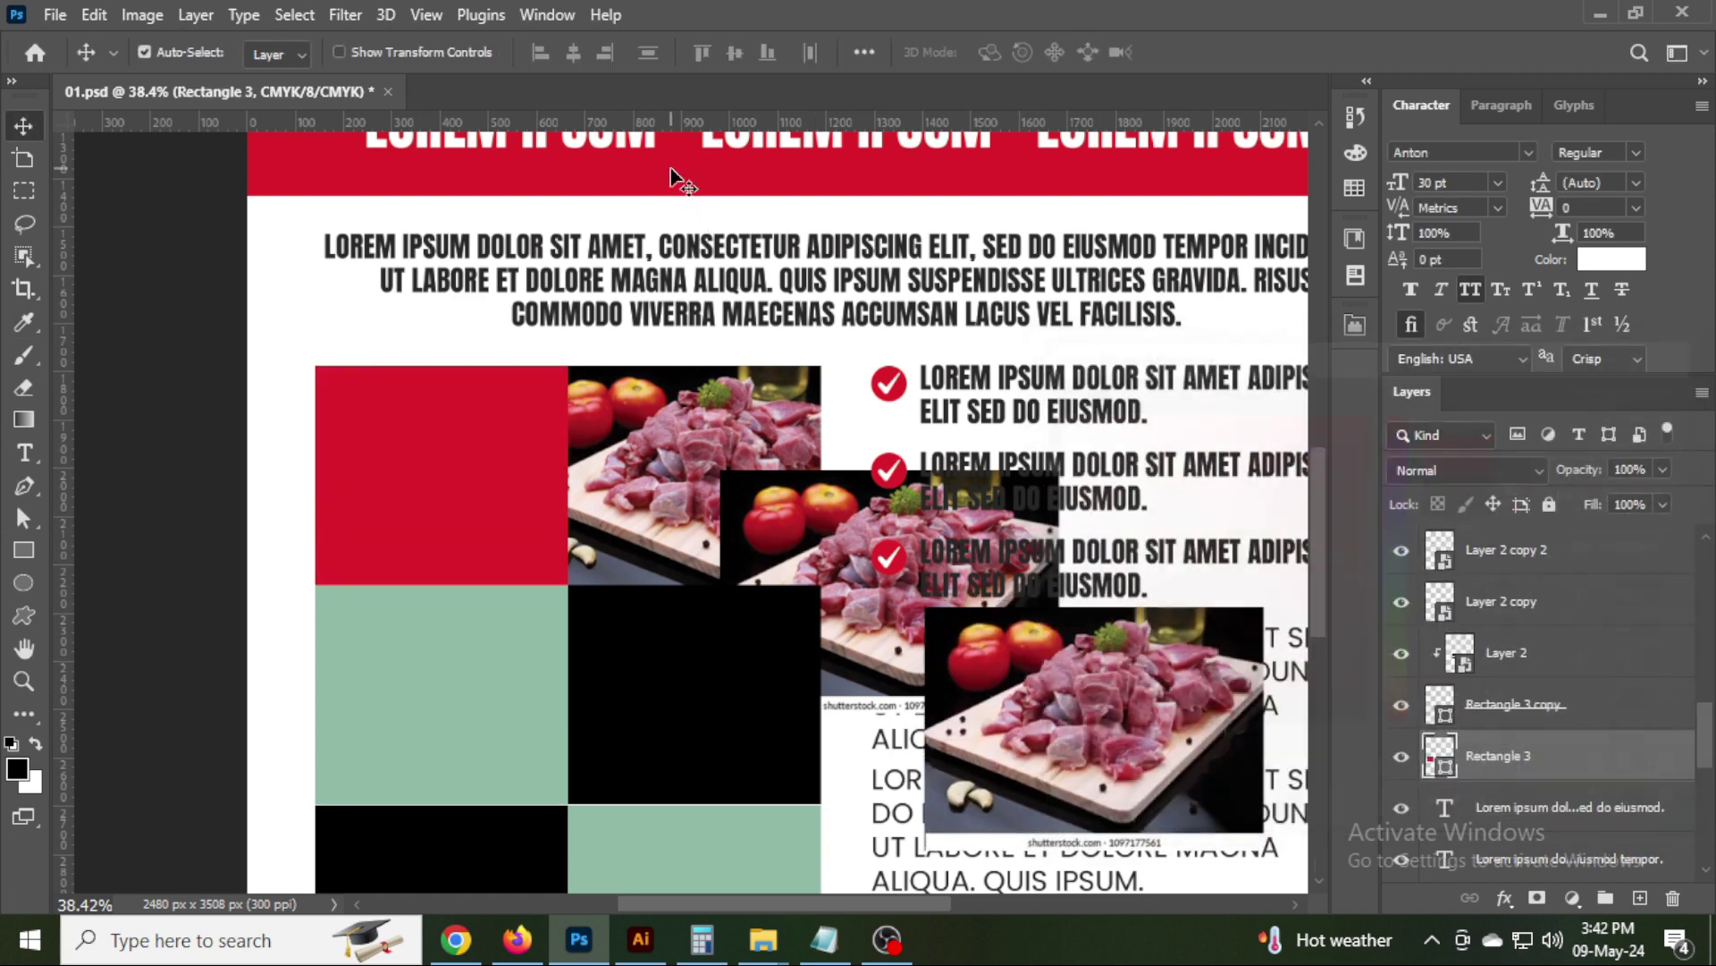
{"action": "mouse_move", "coordinate": [712, 545]}
{"action": "left_mouse_down"}
{"action": "mouse_move", "coordinate": [780, 362]}
{"action": "mouse_move", "coordinate": [738, 421]}
{"action": "mouse_move", "coordinate": [499, 501]}
{"action": "left_mouse_up"}
Move a meat photo copy above the middle-left block and clip it into that cell.
{"action": "key", "text": "ctrl+]"}
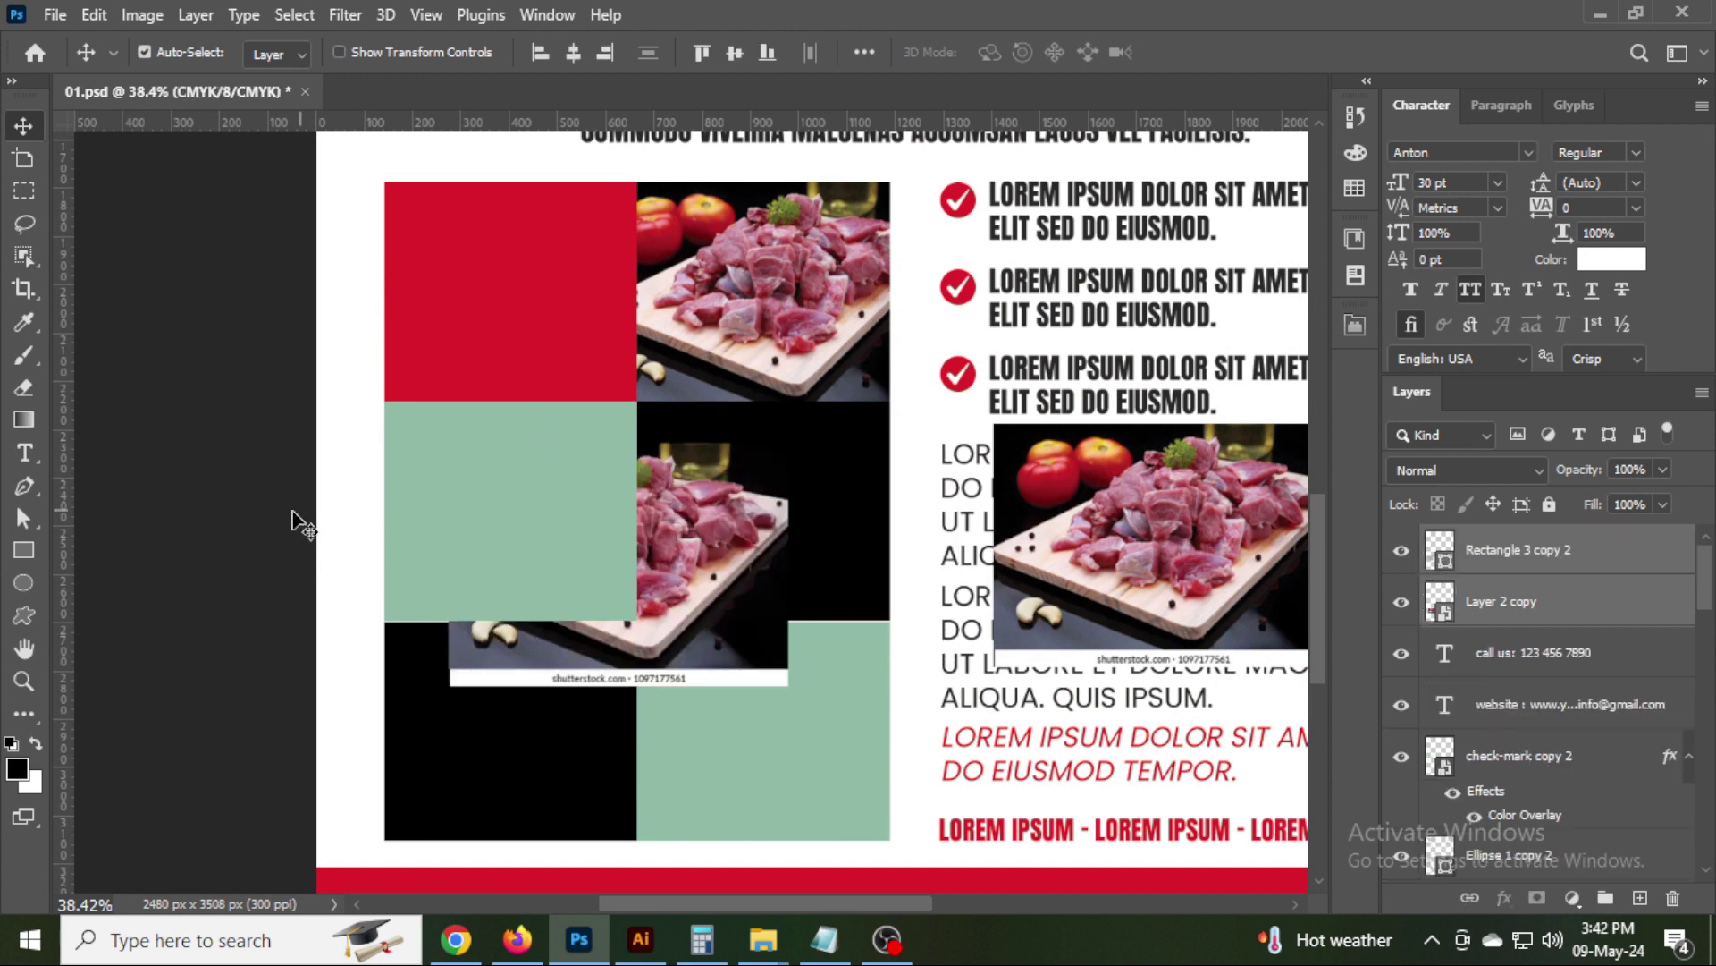
{"action": "key", "text": "ctrl+]"}
{"action": "key", "text": "ctrl+["}
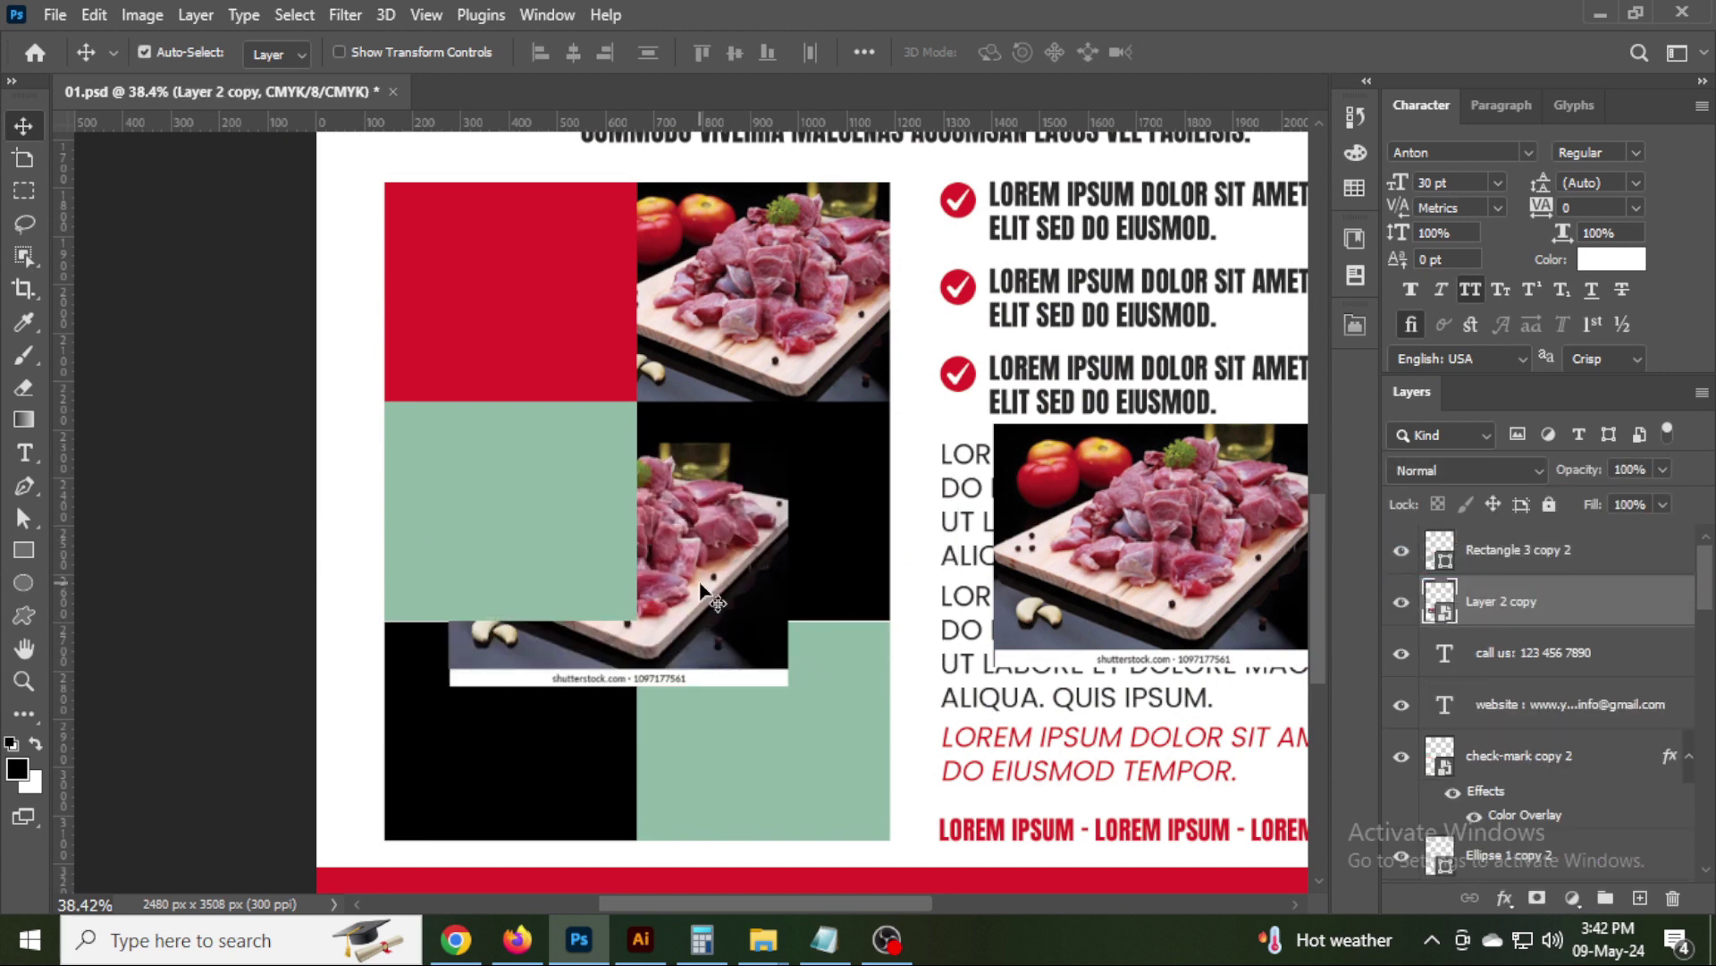
{"action": "key", "text": "ctrl+]"}
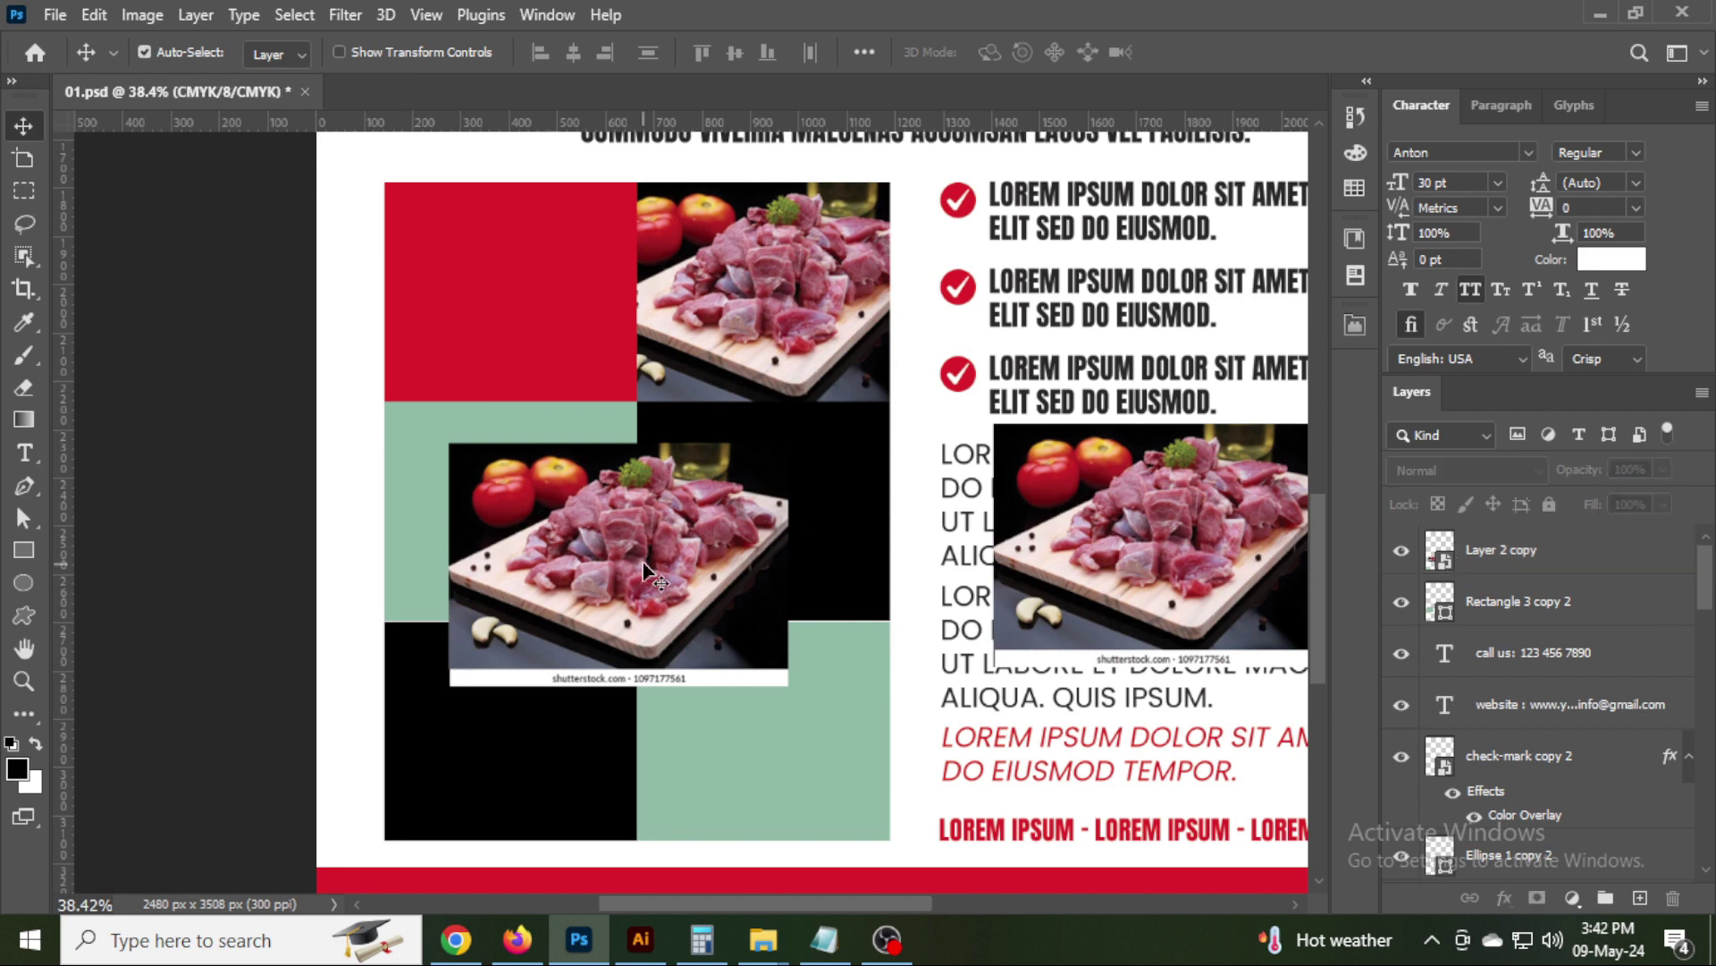
{"action": "left_click_drag", "start_coordinate": [645, 554], "coordinate": [506, 488]}
{"action": "key", "text": "ctrl+alt+g"}
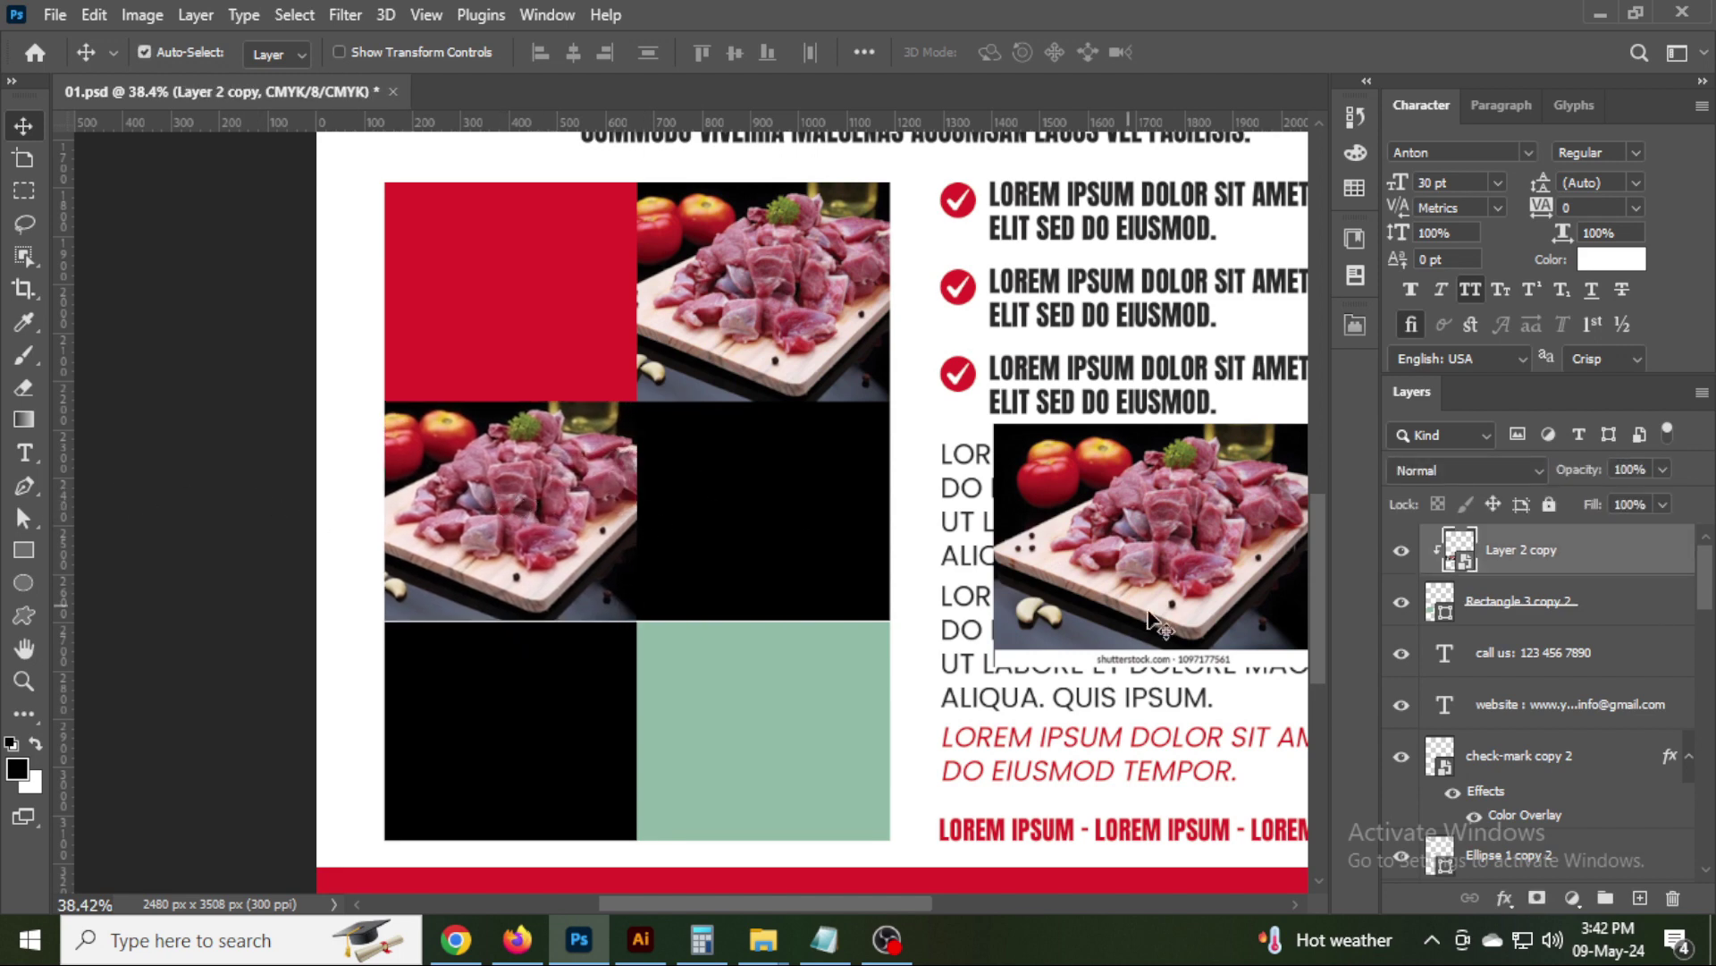
Clip a second photo copy into the bottom-right cell and nudge it slightly left.
{"action": "scroll", "coordinate": [916, 666], "scroll_direction": "down", "scroll_amount": 3}
{"action": "mouse_move", "coordinate": [1057, 422]}
{"action": "left_mouse_down"}
{"action": "mouse_move", "coordinate": [976, 529]}
{"action": "mouse_move", "coordinate": [954, 596]}
{"action": "left_mouse_up"}
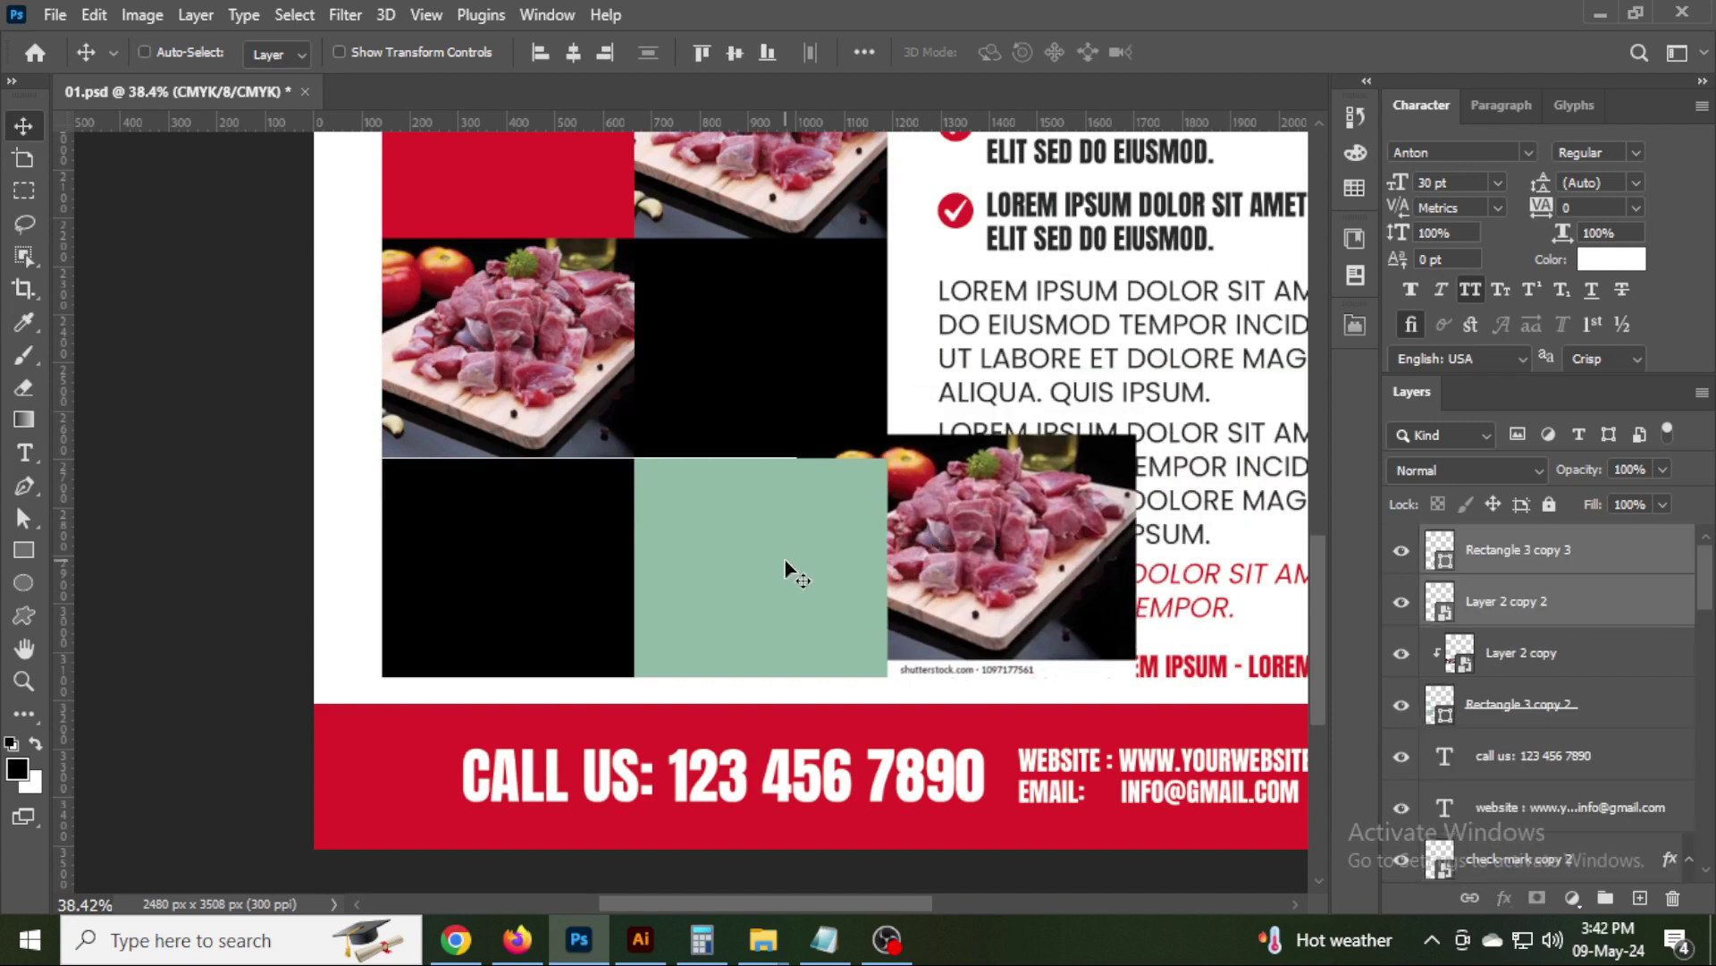
{"action": "left_click_drag", "start_coordinate": [1612, 617], "coordinate": [1564, 533]}
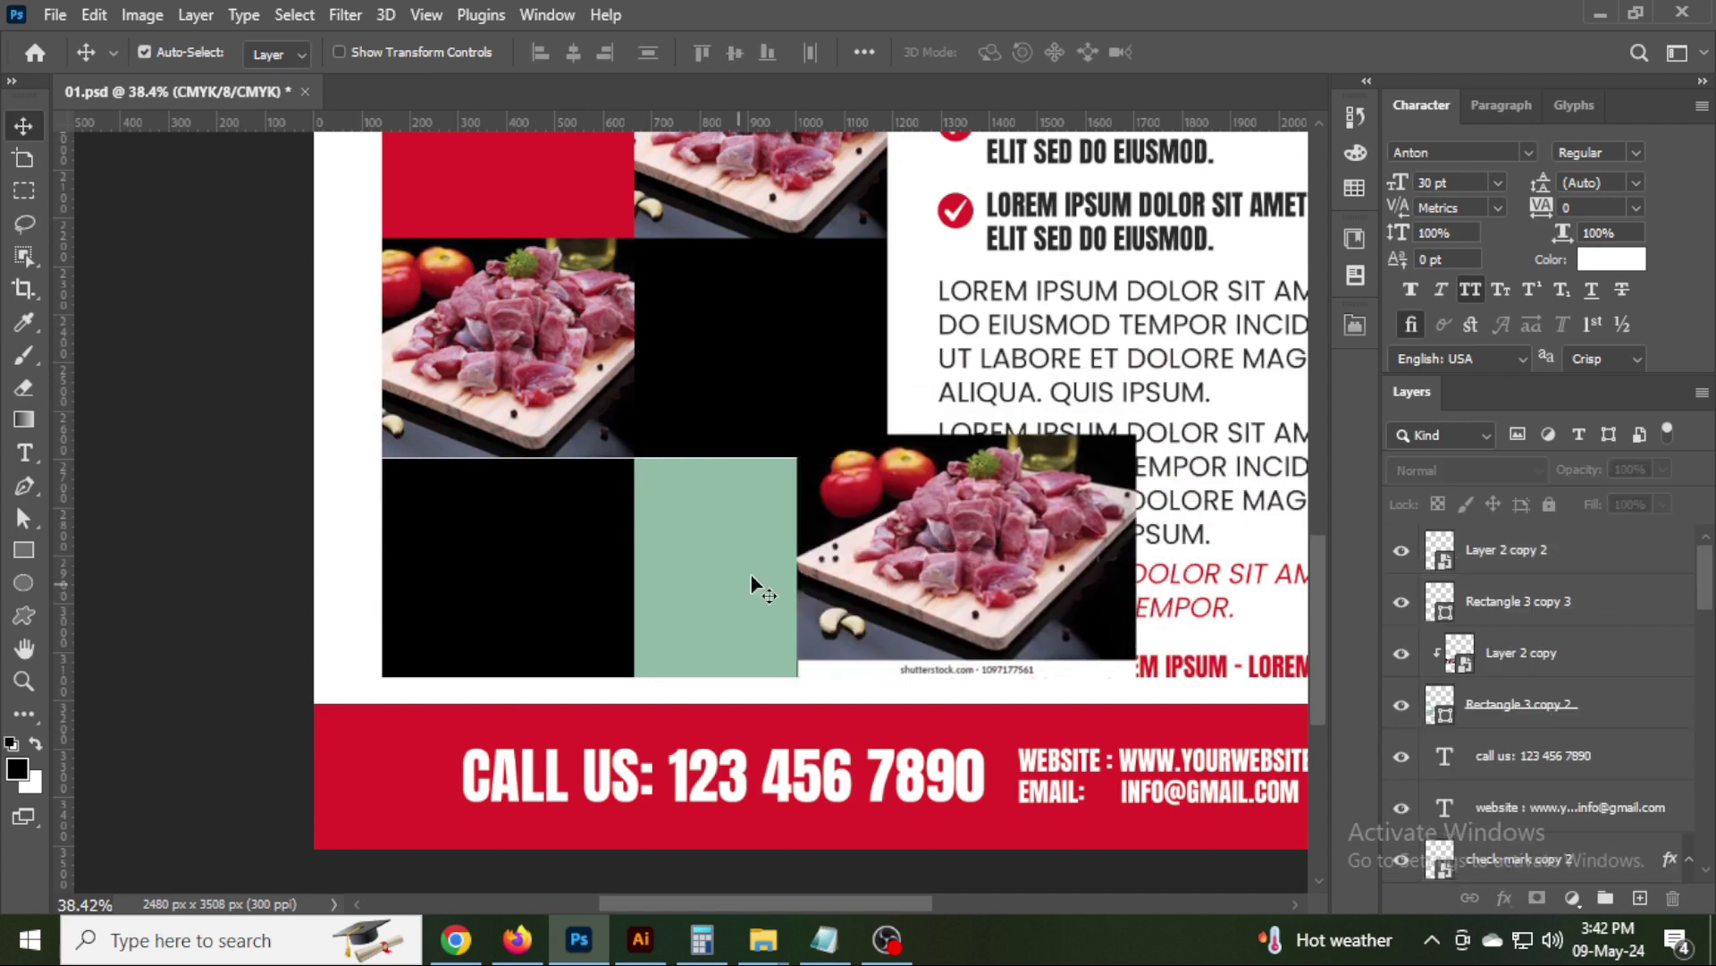
{"action": "left_click_drag", "start_coordinate": [908, 566], "coordinate": [726, 573]}
{"action": "key", "text": "ctrl+alt+g"}
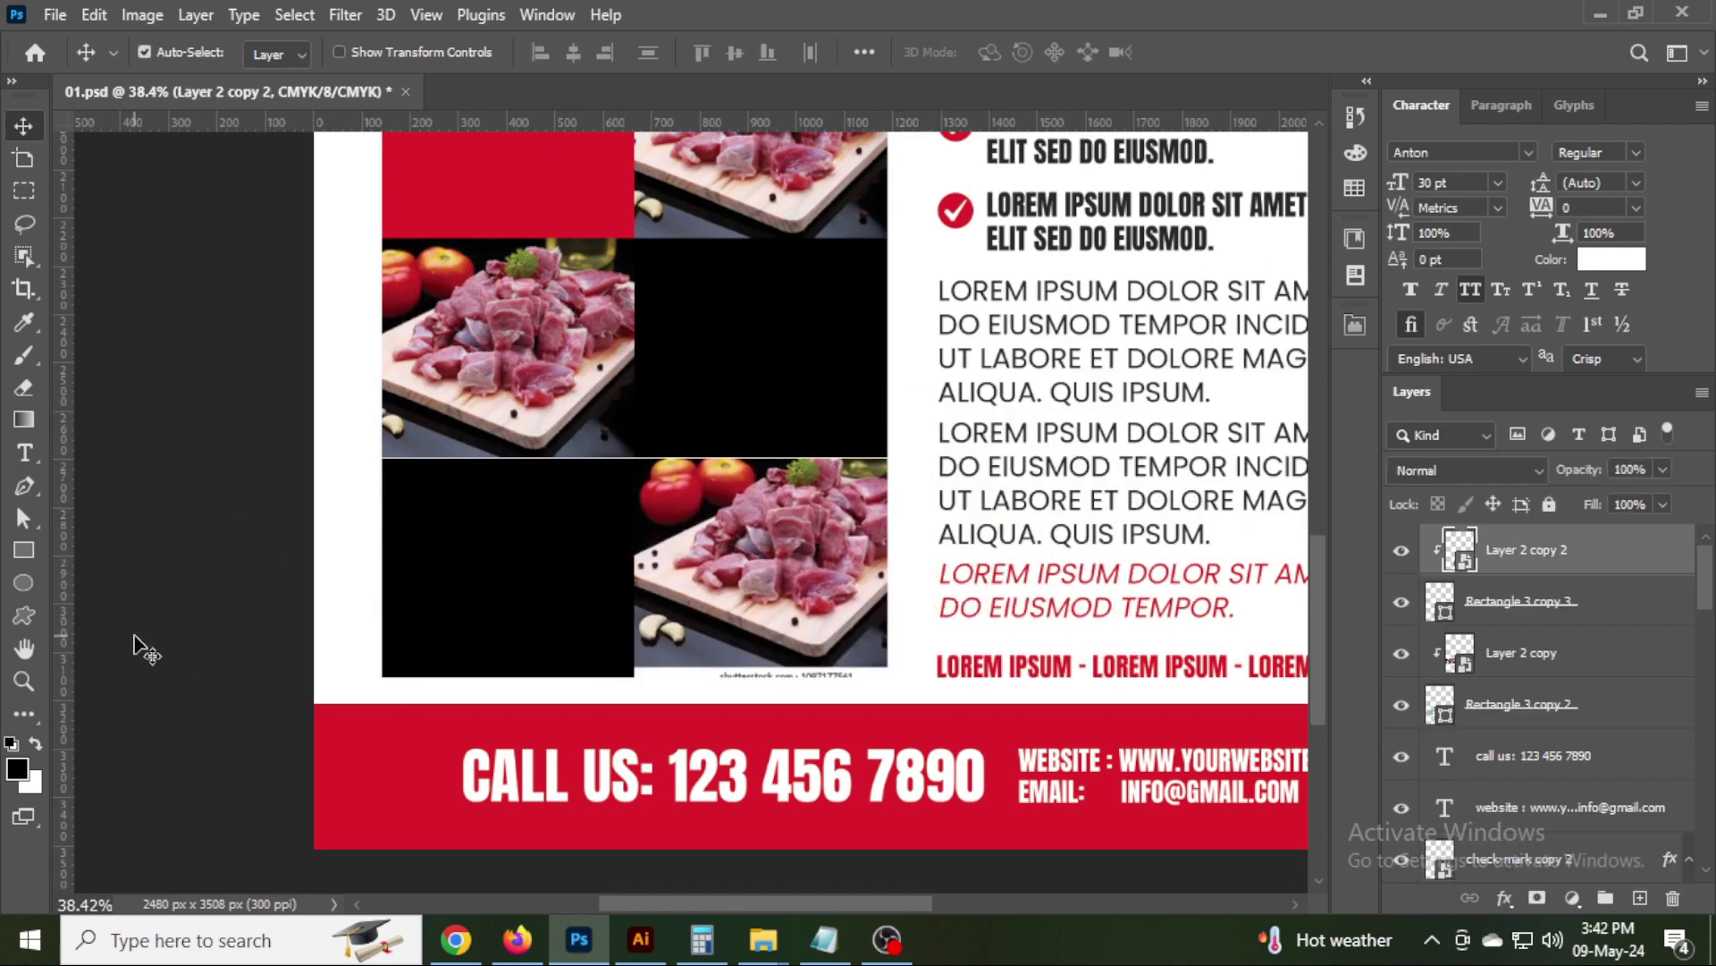
{"action": "key", "text": "shift+Down"}
{"action": "key", "text": "shift+Down"}
{"action": "key", "text": "shift+Down"}
{"action": "key", "text": "shift+Down"}
{"action": "key", "text": "shift+Down"}
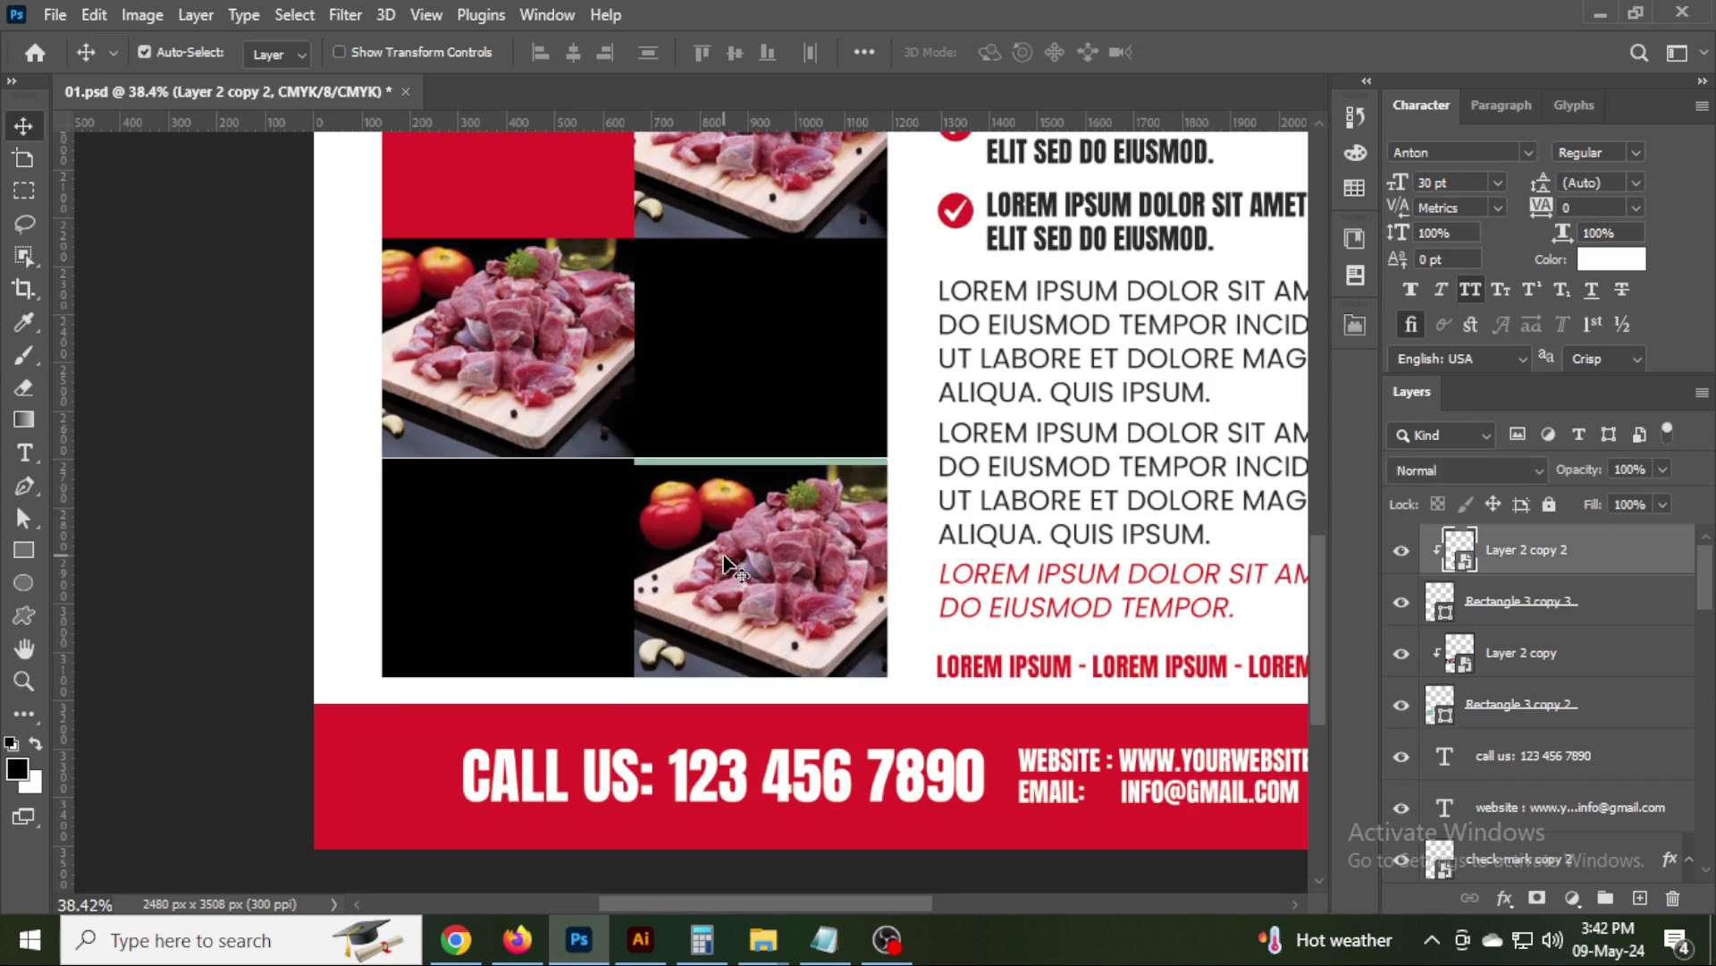
{"action": "key", "text": "shift+Up"}
{"action": "key", "text": "shift+Up"}
{"action": "key", "text": "shift+Up"}
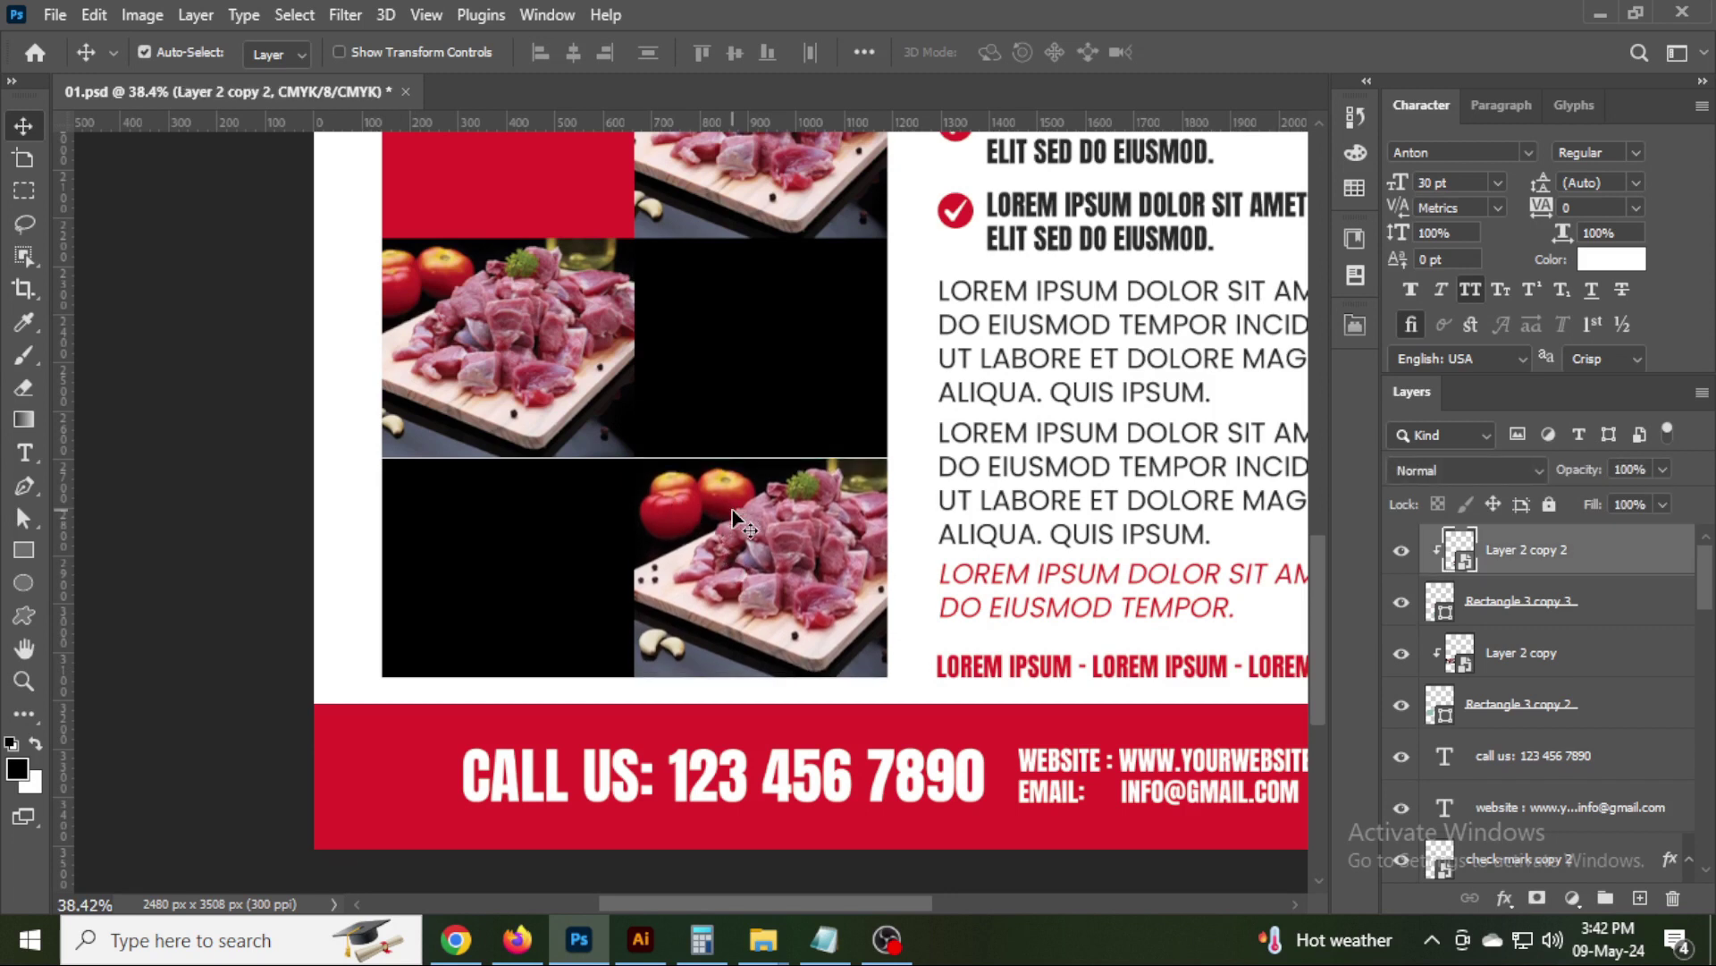
{"action": "key", "text": "ctrl+t"}
{"action": "key", "text": "Return"}
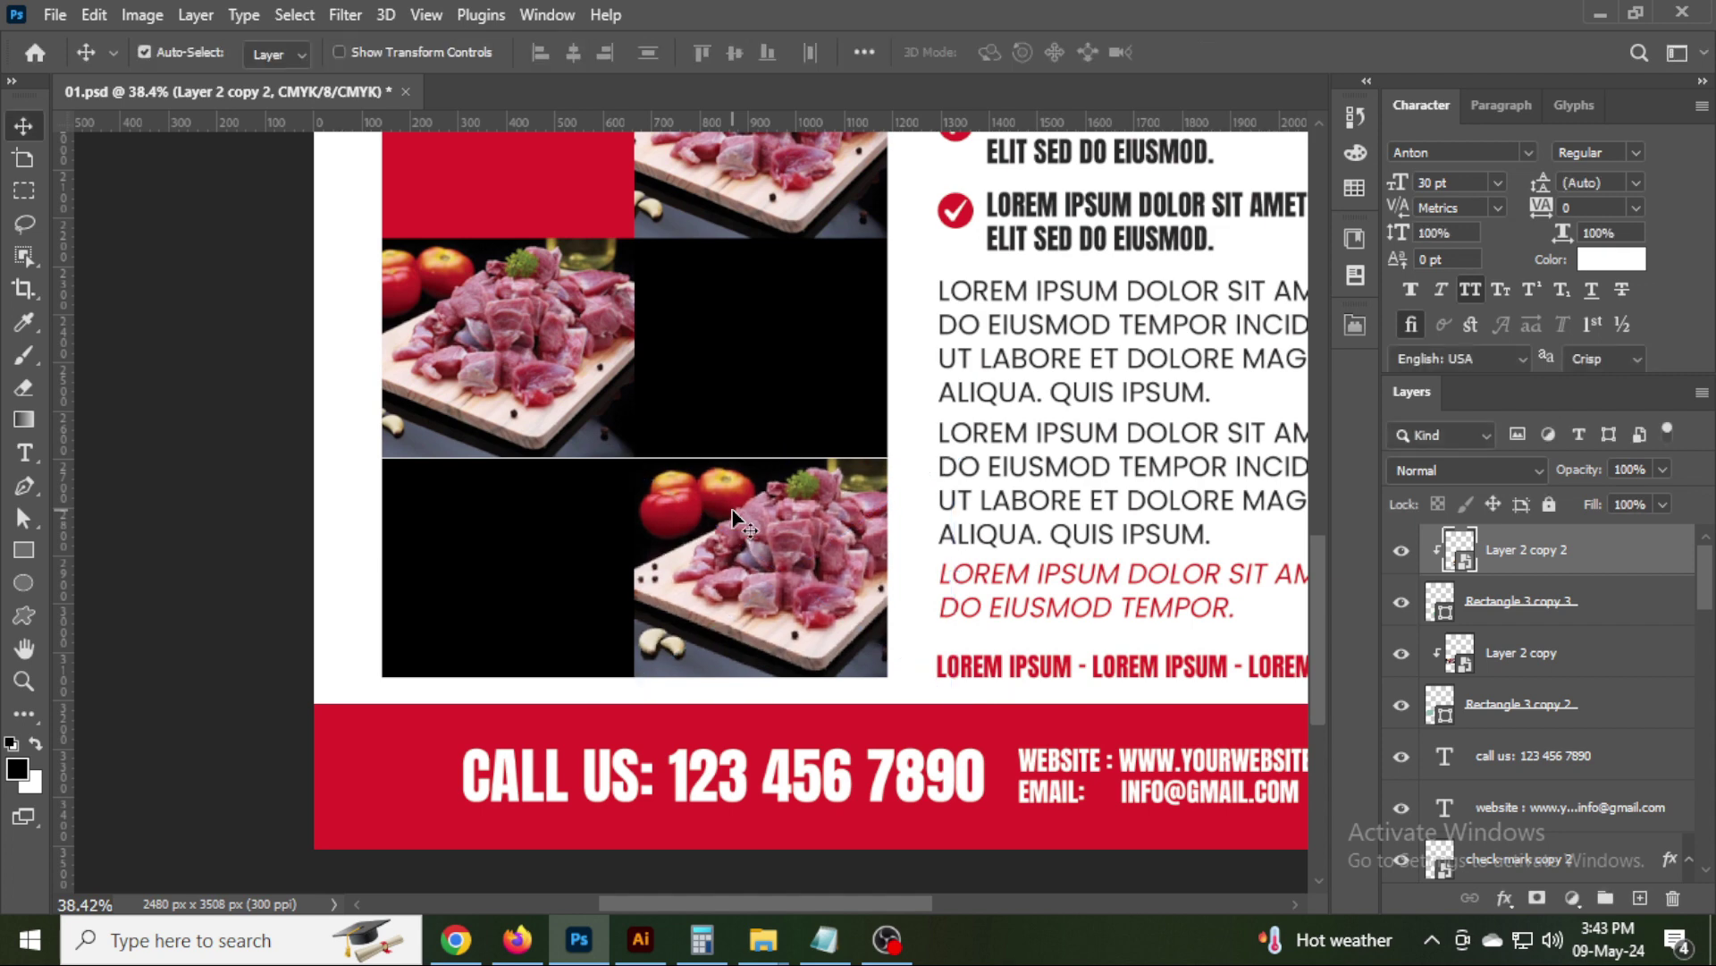
{"action": "key", "text": "shift+Left"}
{"action": "key", "text": "shift+Left"}
Make the bottom-left and middle-right blocks red.
{"action": "left_click", "coordinate": [939, 585]}
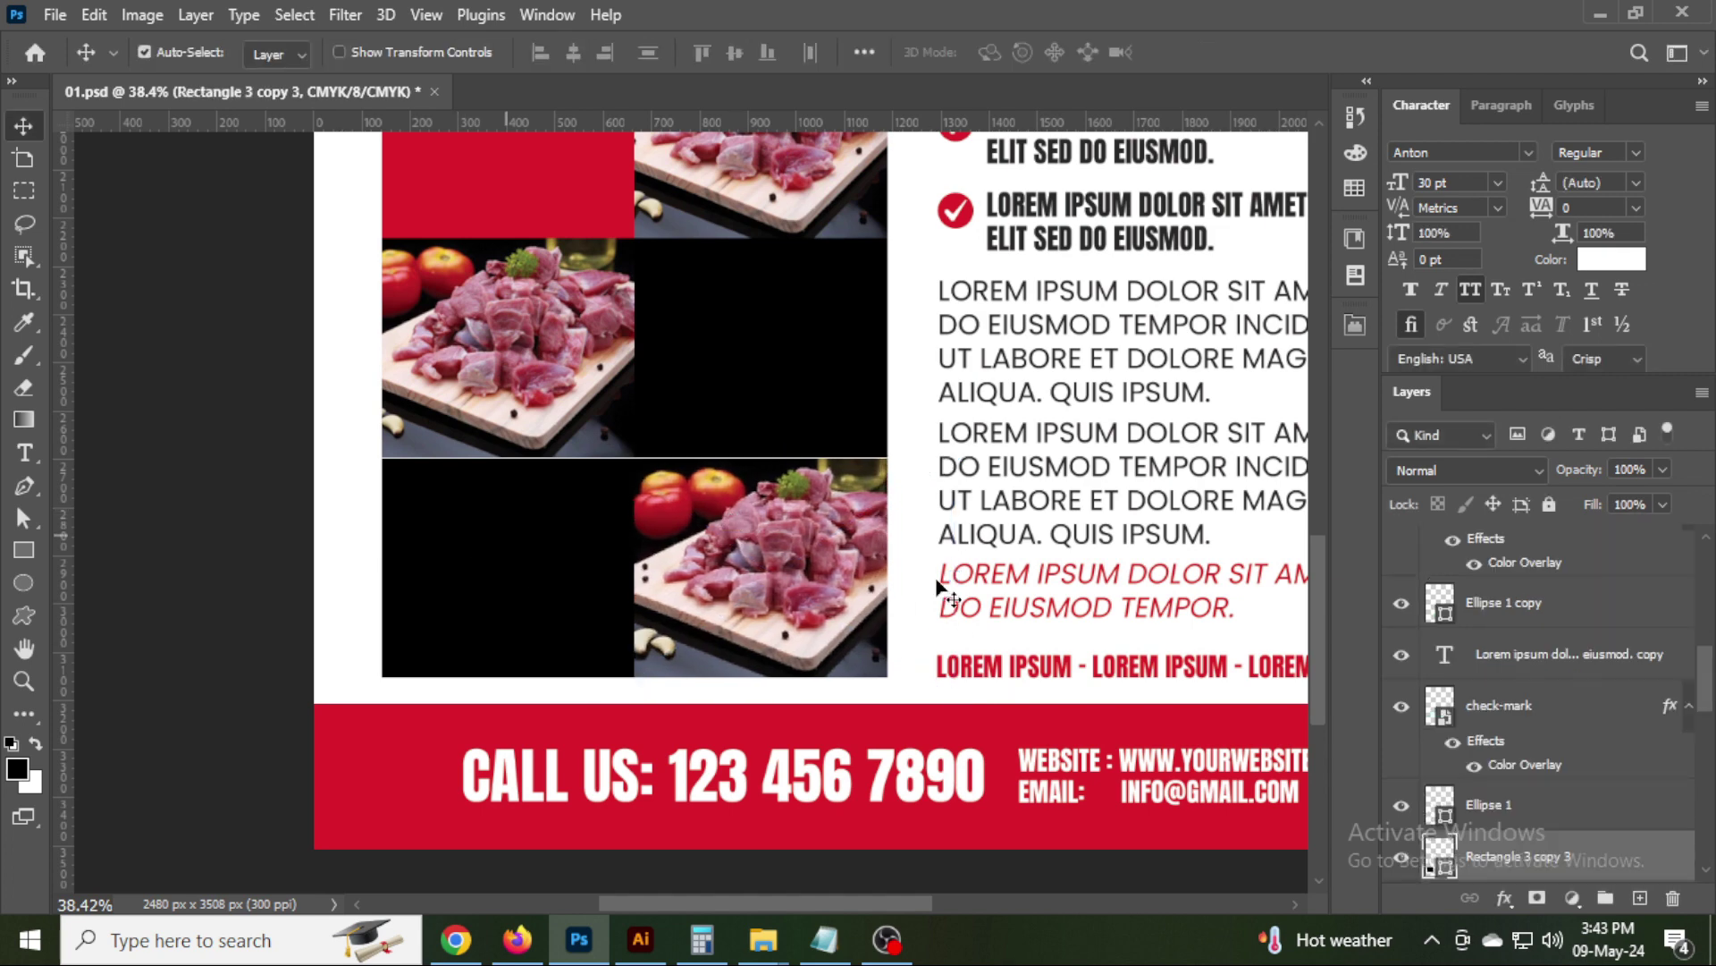
{"action": "double_click", "coordinate": [1439, 860]}
{"action": "left_click", "coordinate": [1617, 395]}
{"action": "scroll", "coordinate": [1375, 781], "scroll_direction": "up", "scroll_amount": 1}
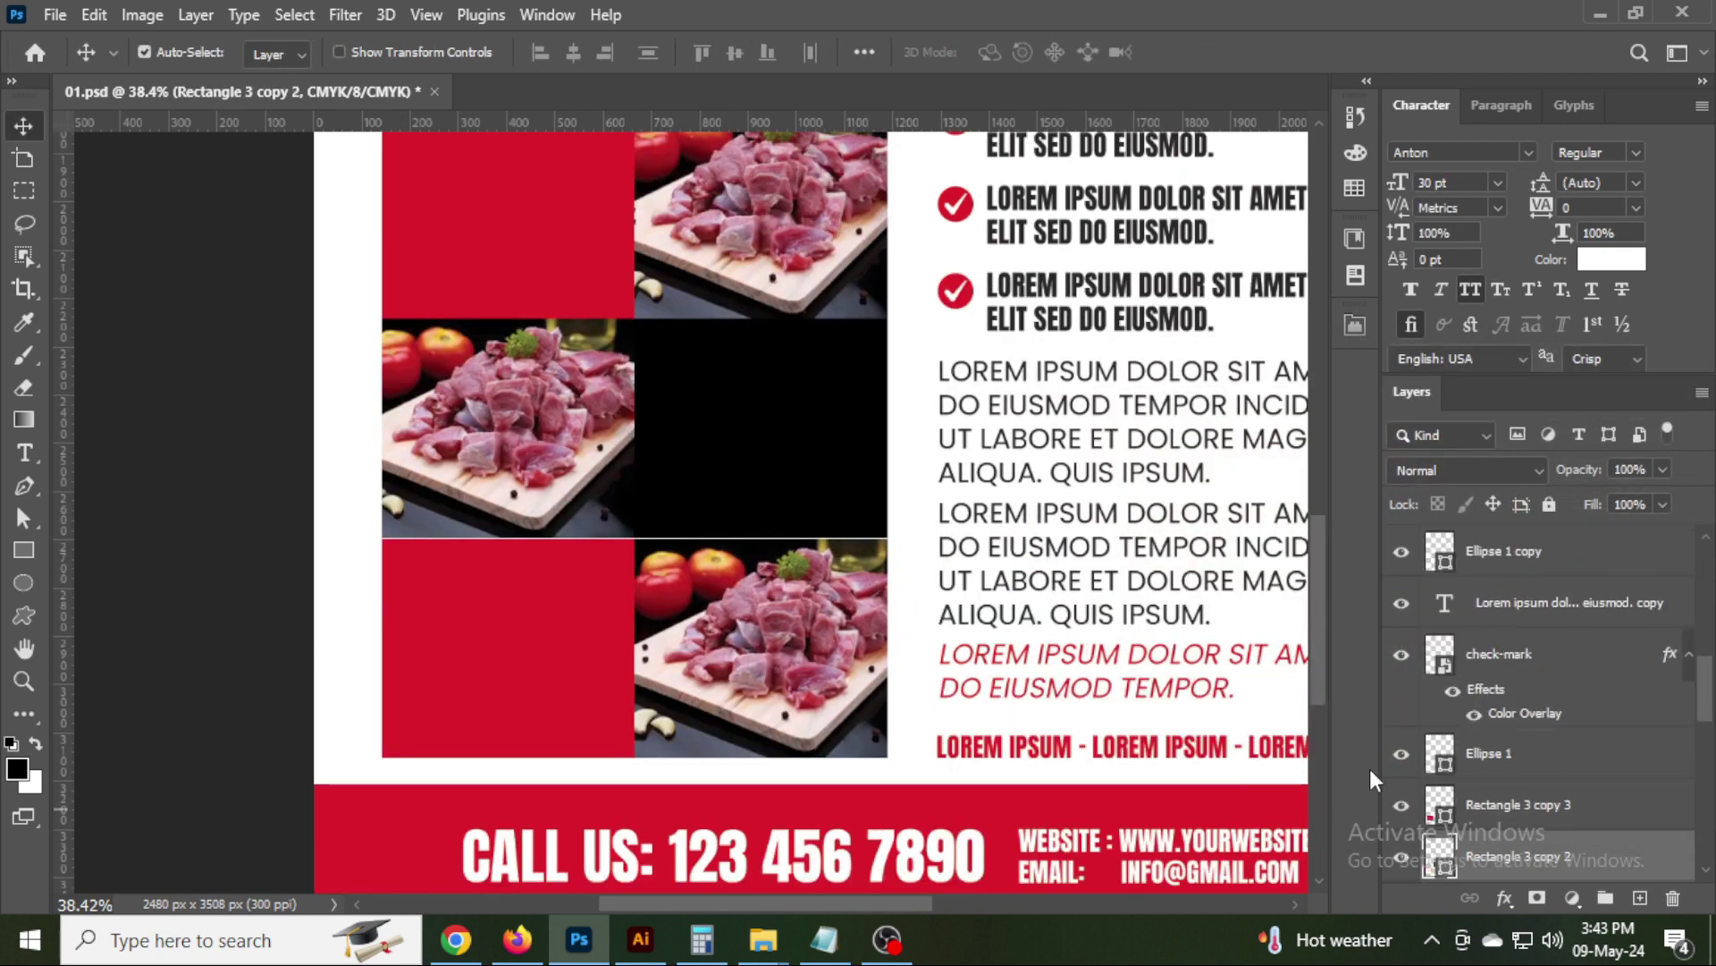
{"action": "double_click", "coordinate": [1439, 860]}
{"action": "left_click", "coordinate": [1621, 395]}
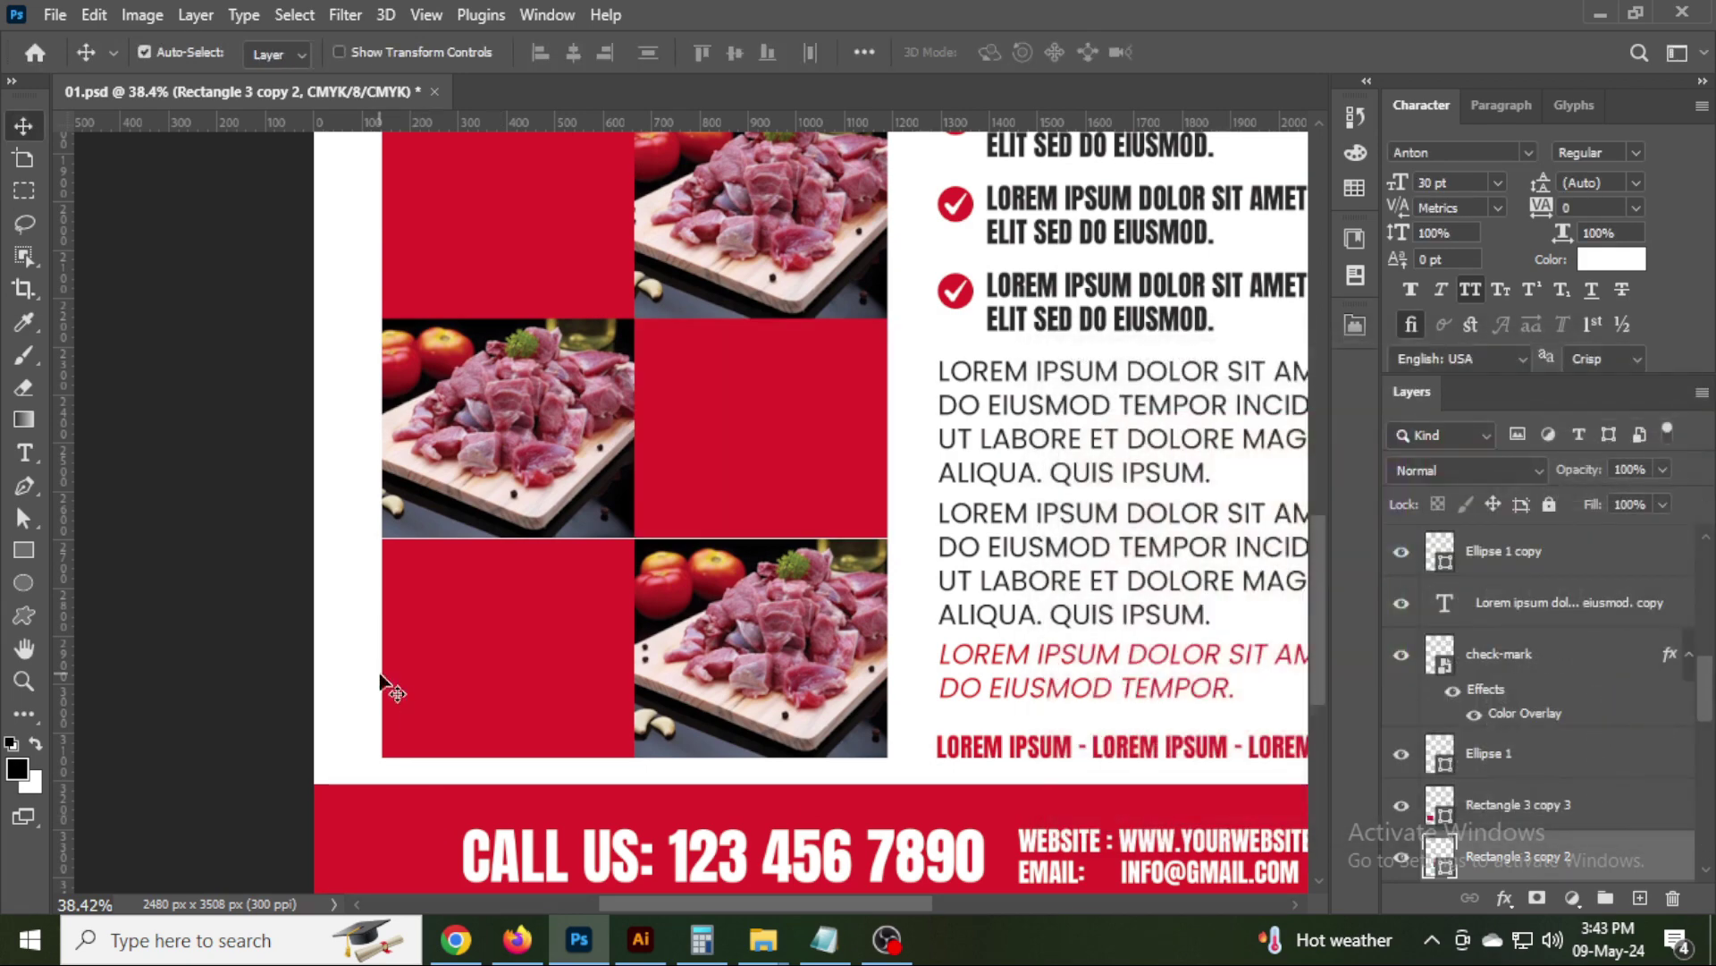
Copy 'Lorem ipsum dolor' from a lorem ipsum generator page in the browser.
{"action": "scroll", "coordinate": [549, 653], "scroll_direction": "up", "scroll_amount": 1}
{"action": "scroll", "coordinate": [560, 661], "scroll_direction": "up", "scroll_amount": 3}
{"action": "scroll", "coordinate": [560, 671], "scroll_direction": "down", "scroll_amount": 2}
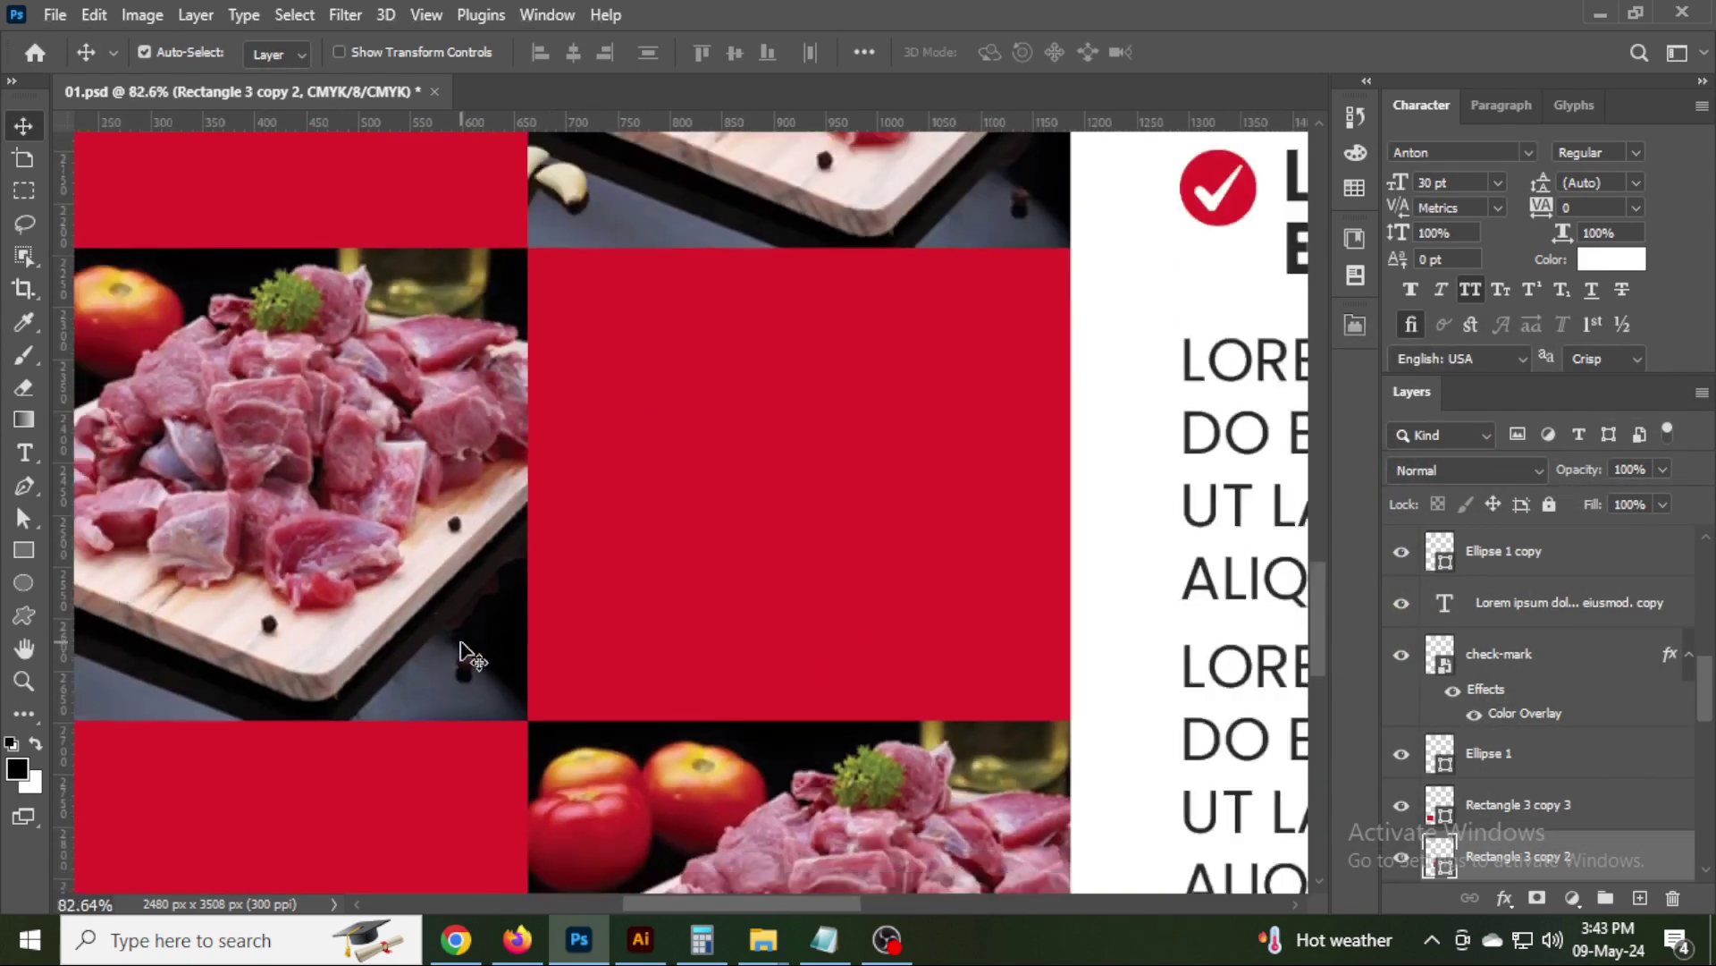
{"action": "scroll", "coordinate": [464, 651], "scroll_direction": "down", "scroll_amount": 2}
{"action": "left_click_drag", "start_coordinate": [145, 565], "coordinate": [549, 575]}
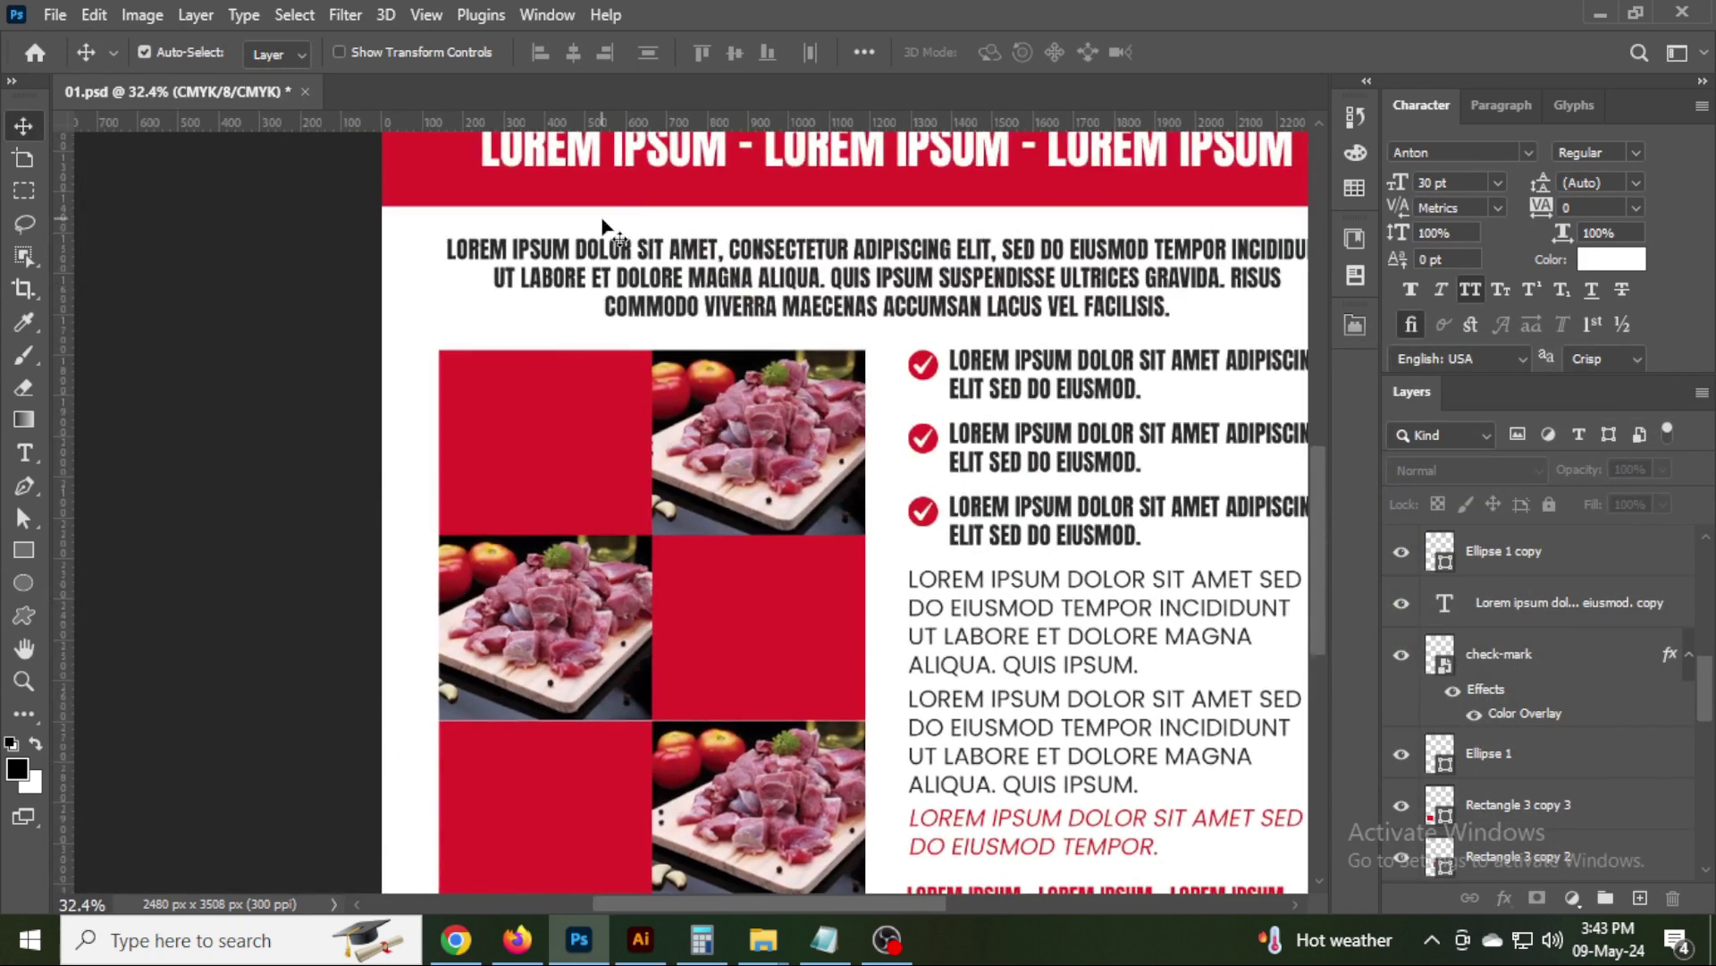
{"action": "scroll", "coordinate": [706, 201], "scroll_direction": "up", "scroll_amount": 2}
{"action": "scroll", "coordinate": [706, 201], "scroll_direction": "up", "scroll_amount": 2}
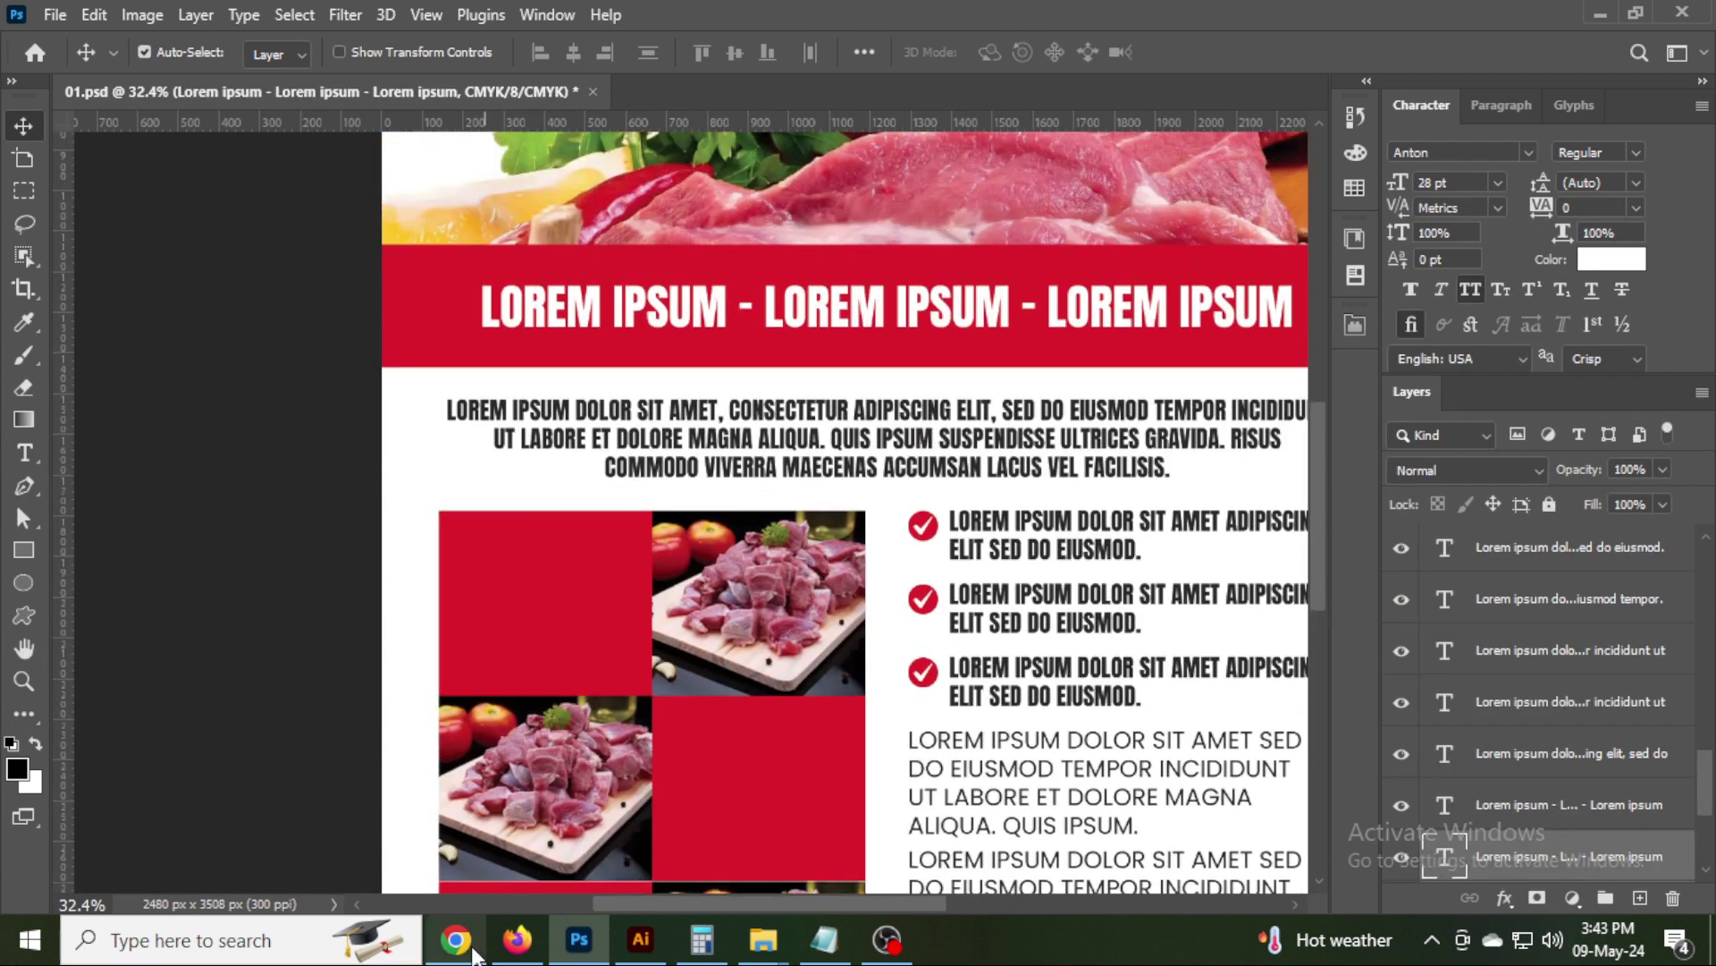
{"action": "left_click", "coordinate": [456, 939]}
{"action": "left_click", "coordinate": [1369, 25]}
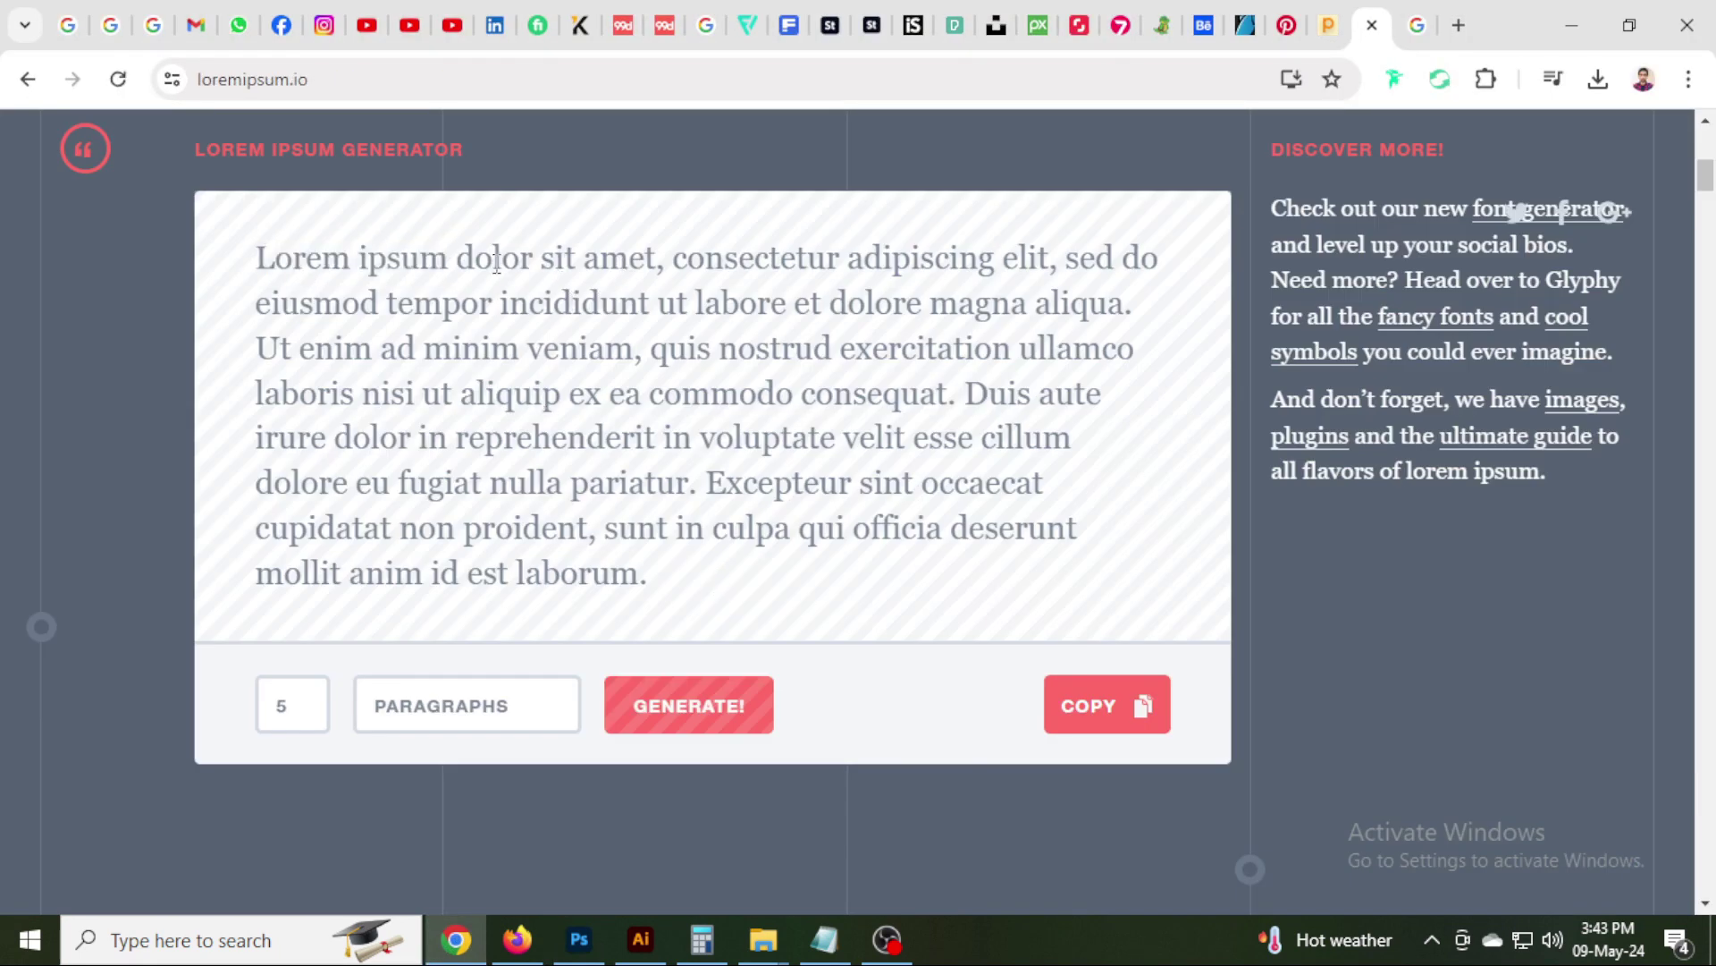
{"action": "left_click_drag", "start_coordinate": [533, 259], "coordinate": [177, 260]}
{"action": "left_click", "coordinate": [579, 939]}
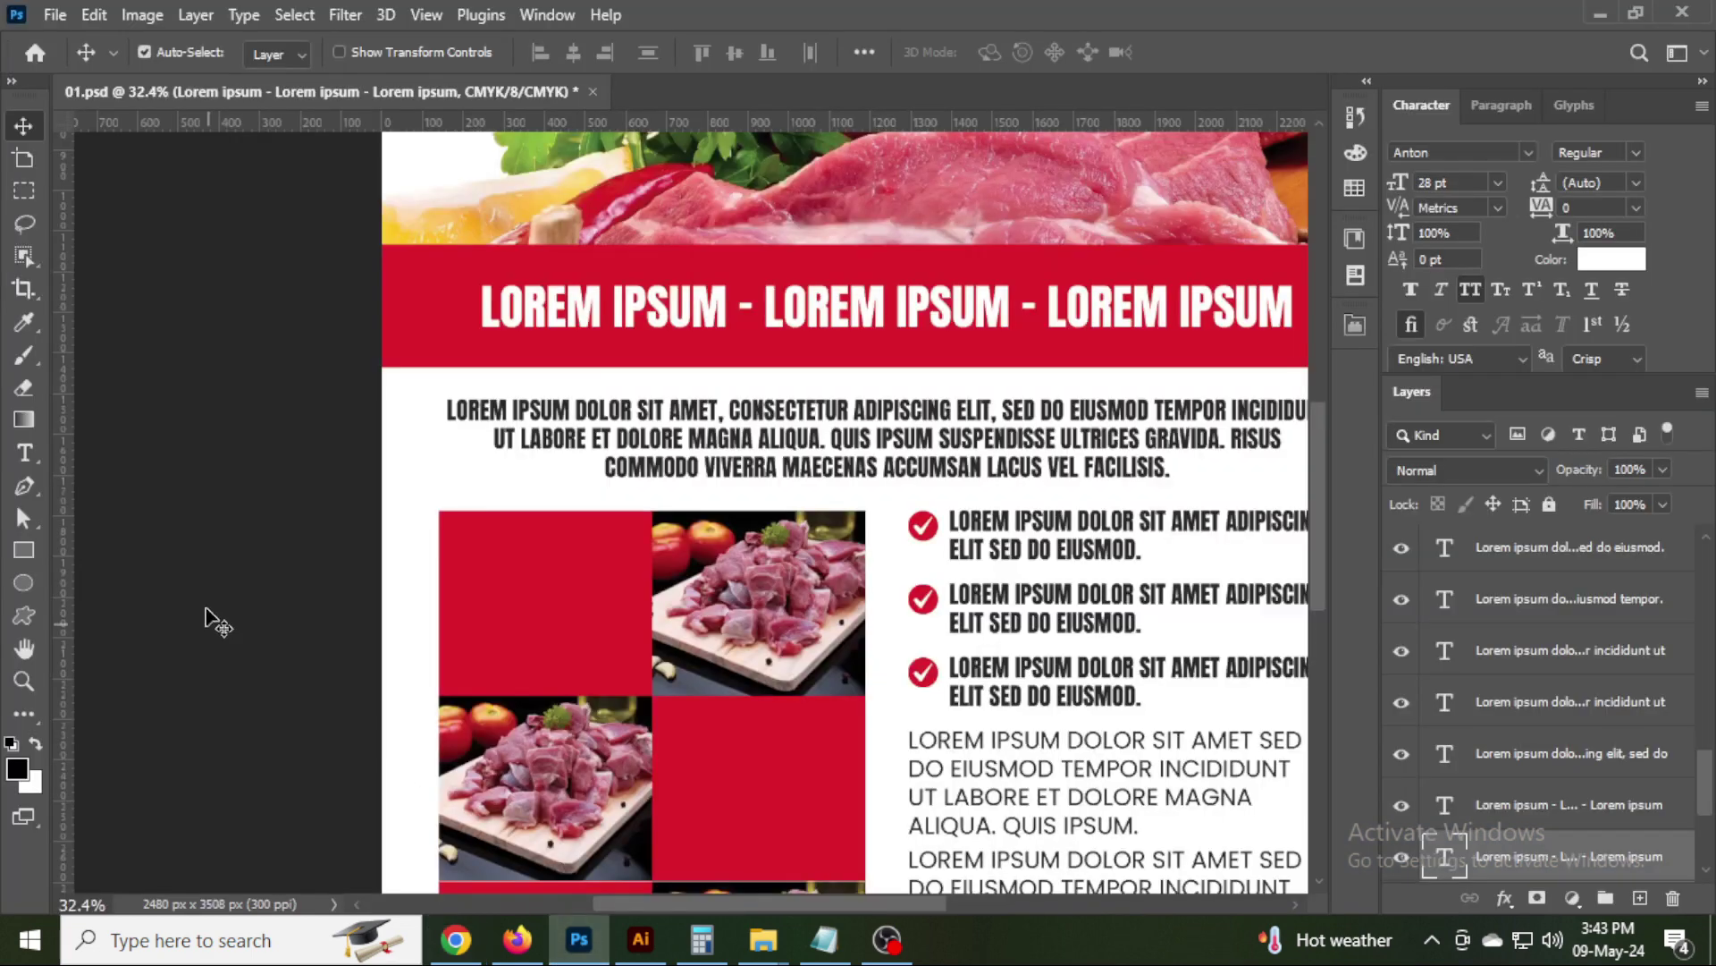
{"action": "scroll", "coordinate": [268, 599], "scroll_direction": "up", "scroll_amount": 3}
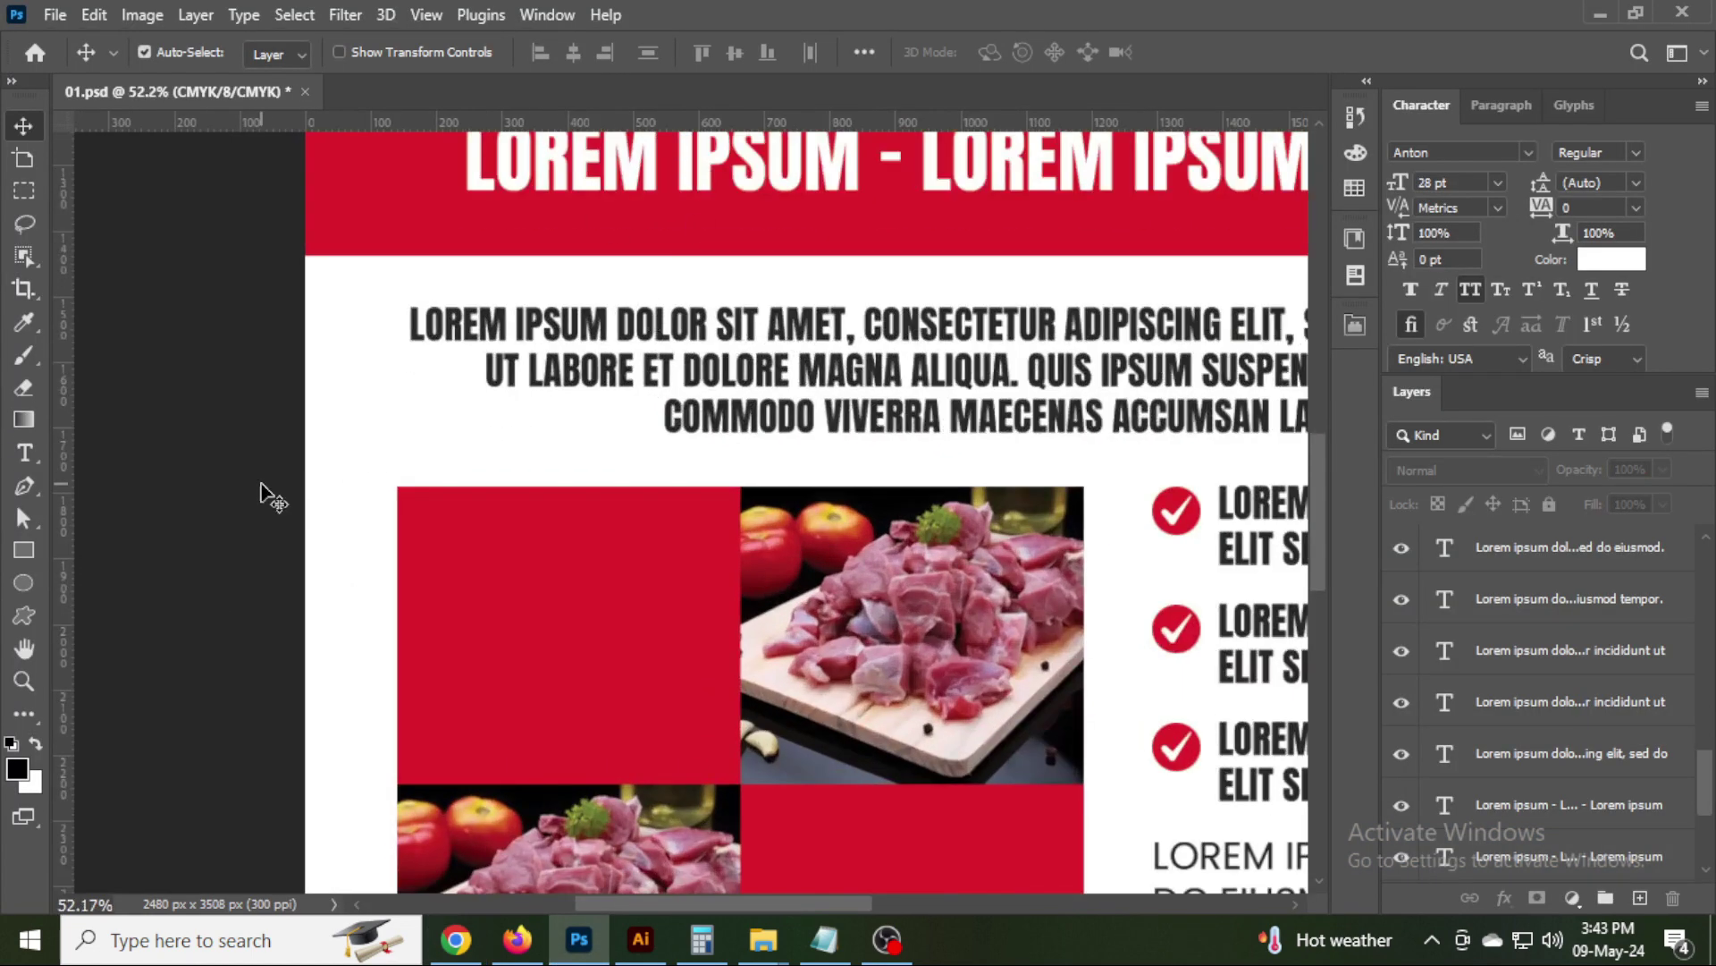
Add a 15 pt 'Lorem ipsum dolor' caption in the top-left red cell.
{"action": "key", "text": "t"}
{"action": "left_click", "coordinate": [444, 568]}
{"action": "left_click", "coordinate": [24, 125]}
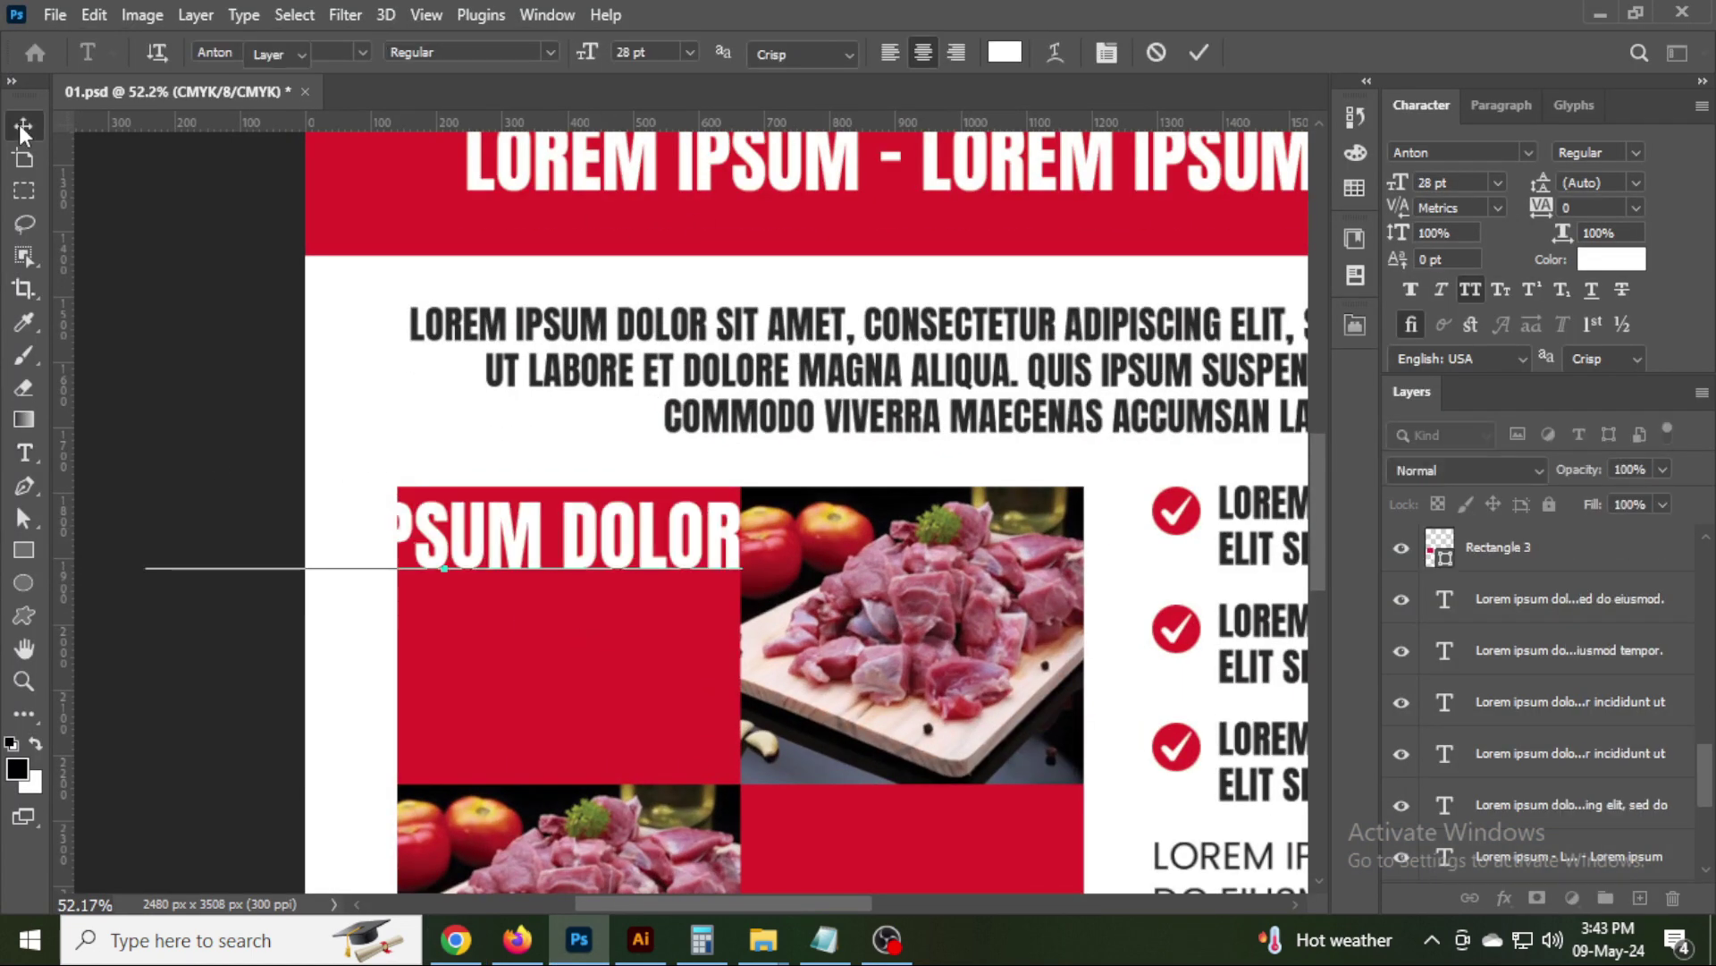
{"action": "type", "text": "15"}
{"action": "key", "text": "Return"}
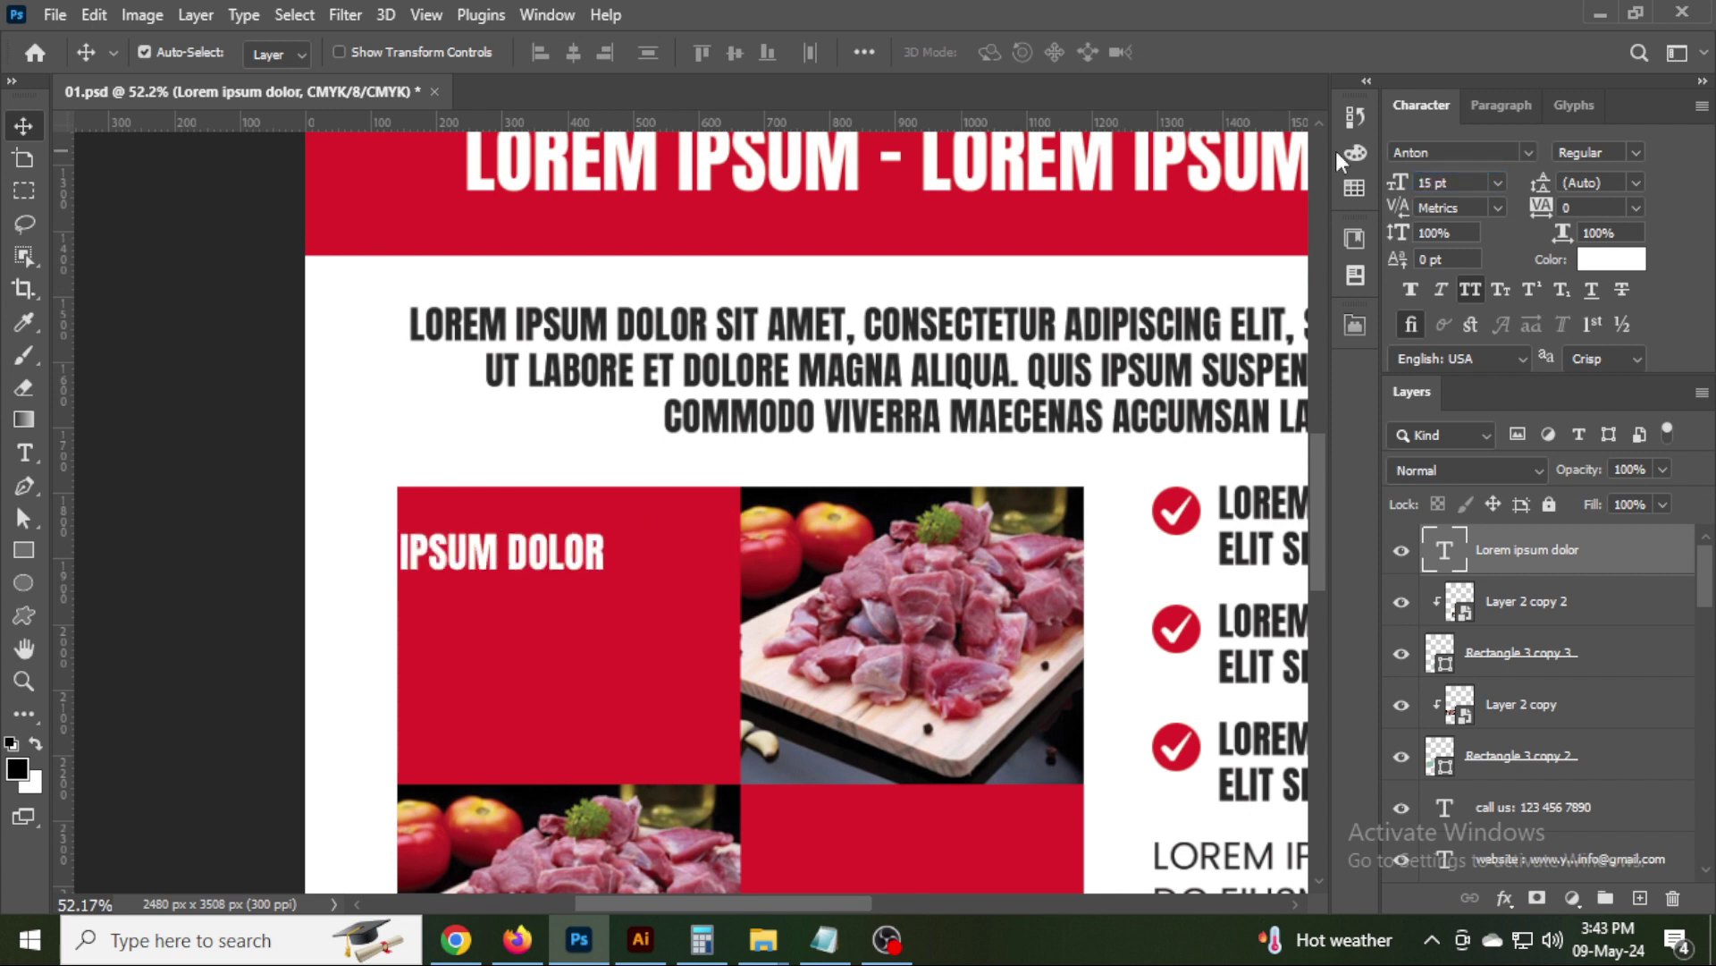
{"action": "left_click_drag", "start_coordinate": [533, 556], "coordinate": [672, 569]}
Break DOLOR onto a second line and centre-align the caption lines.
{"action": "double_click", "coordinate": [672, 567]}
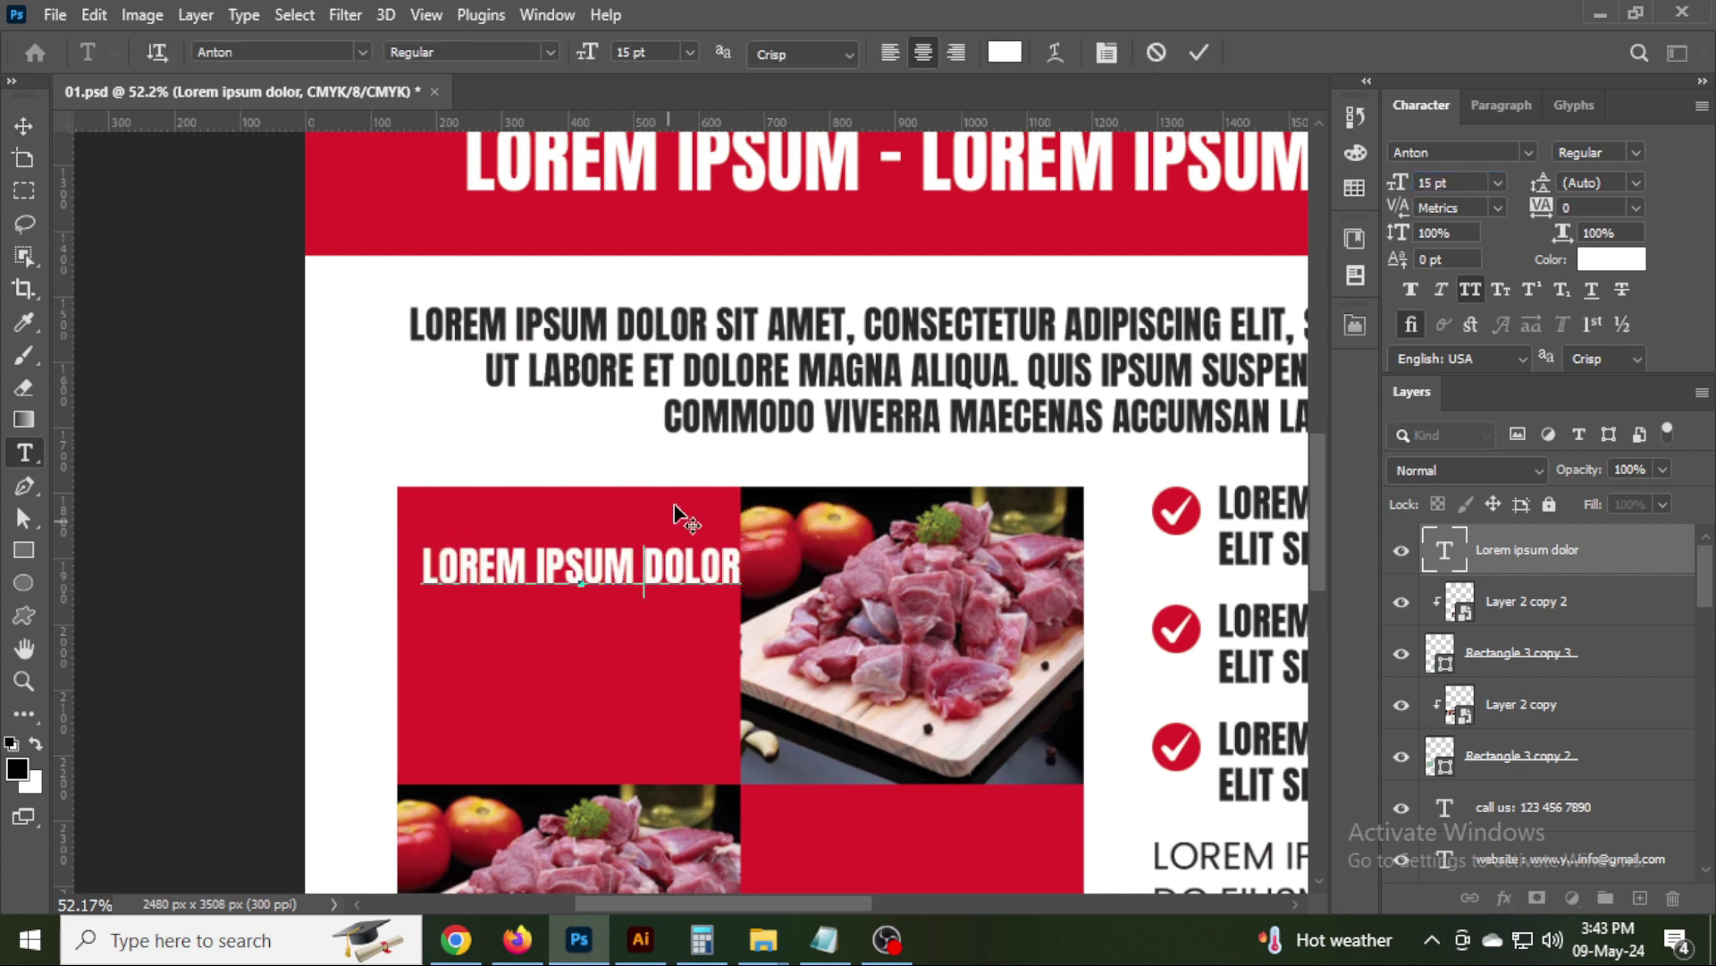
{"action": "key", "text": "Return"}
{"action": "left_click", "coordinate": [888, 54]}
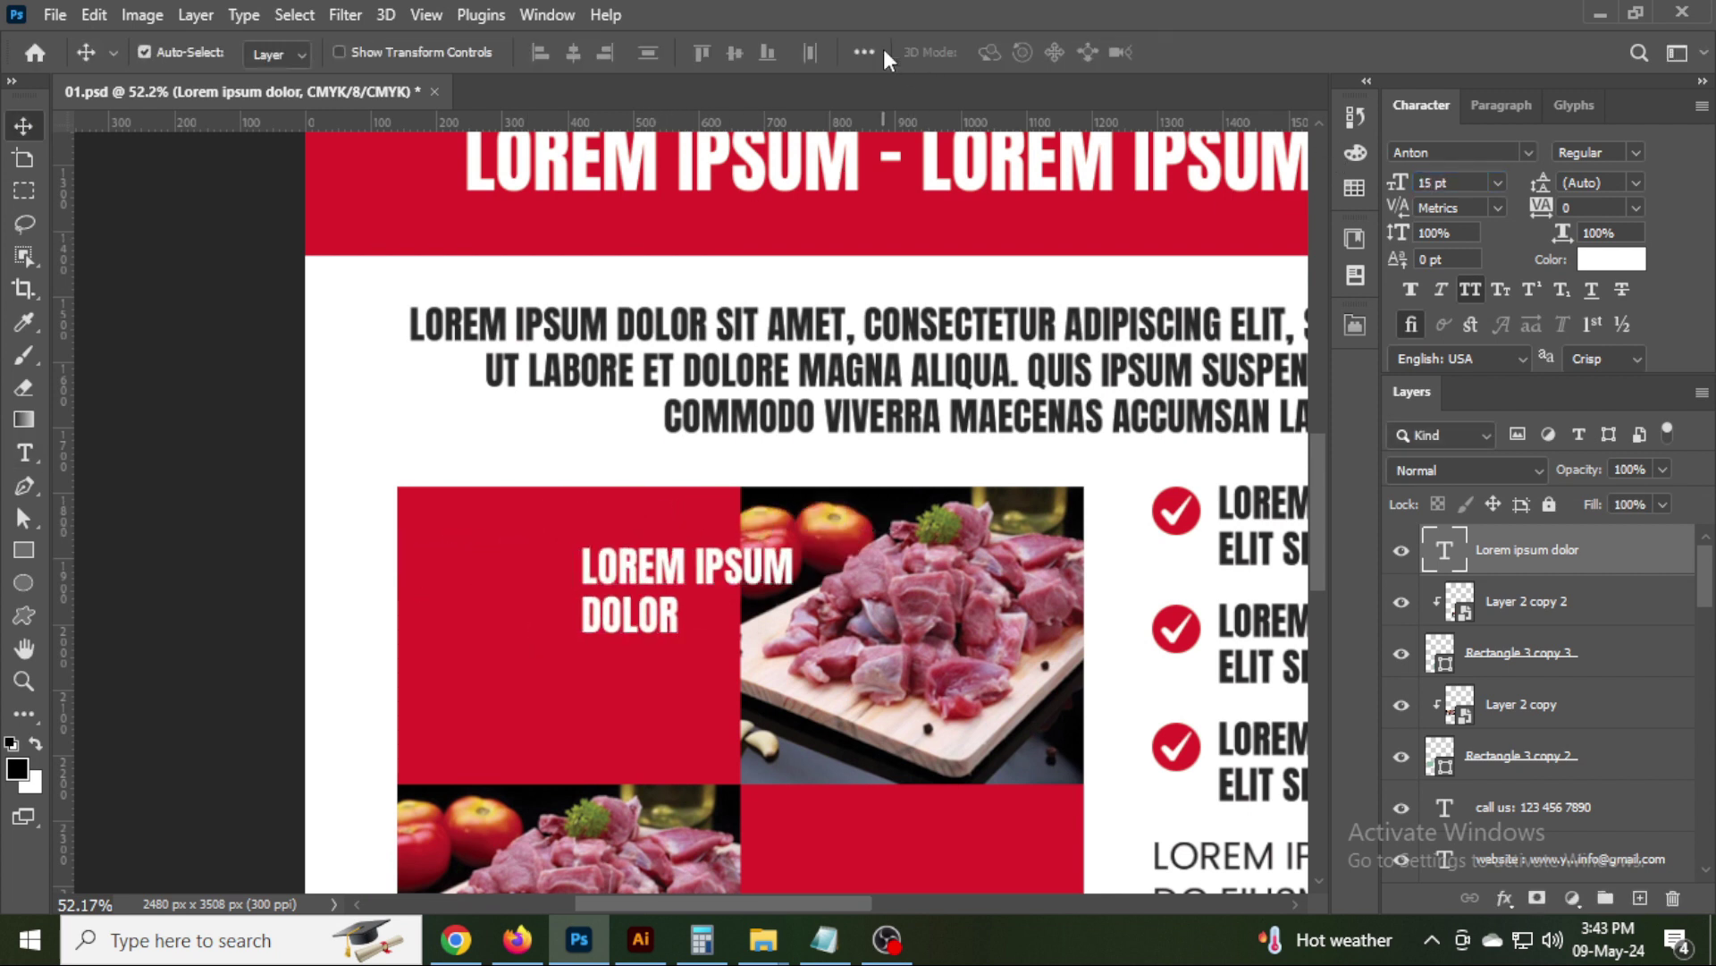
{"action": "key", "text": "ctrl+a"}
{"action": "left_click", "coordinate": [923, 53]}
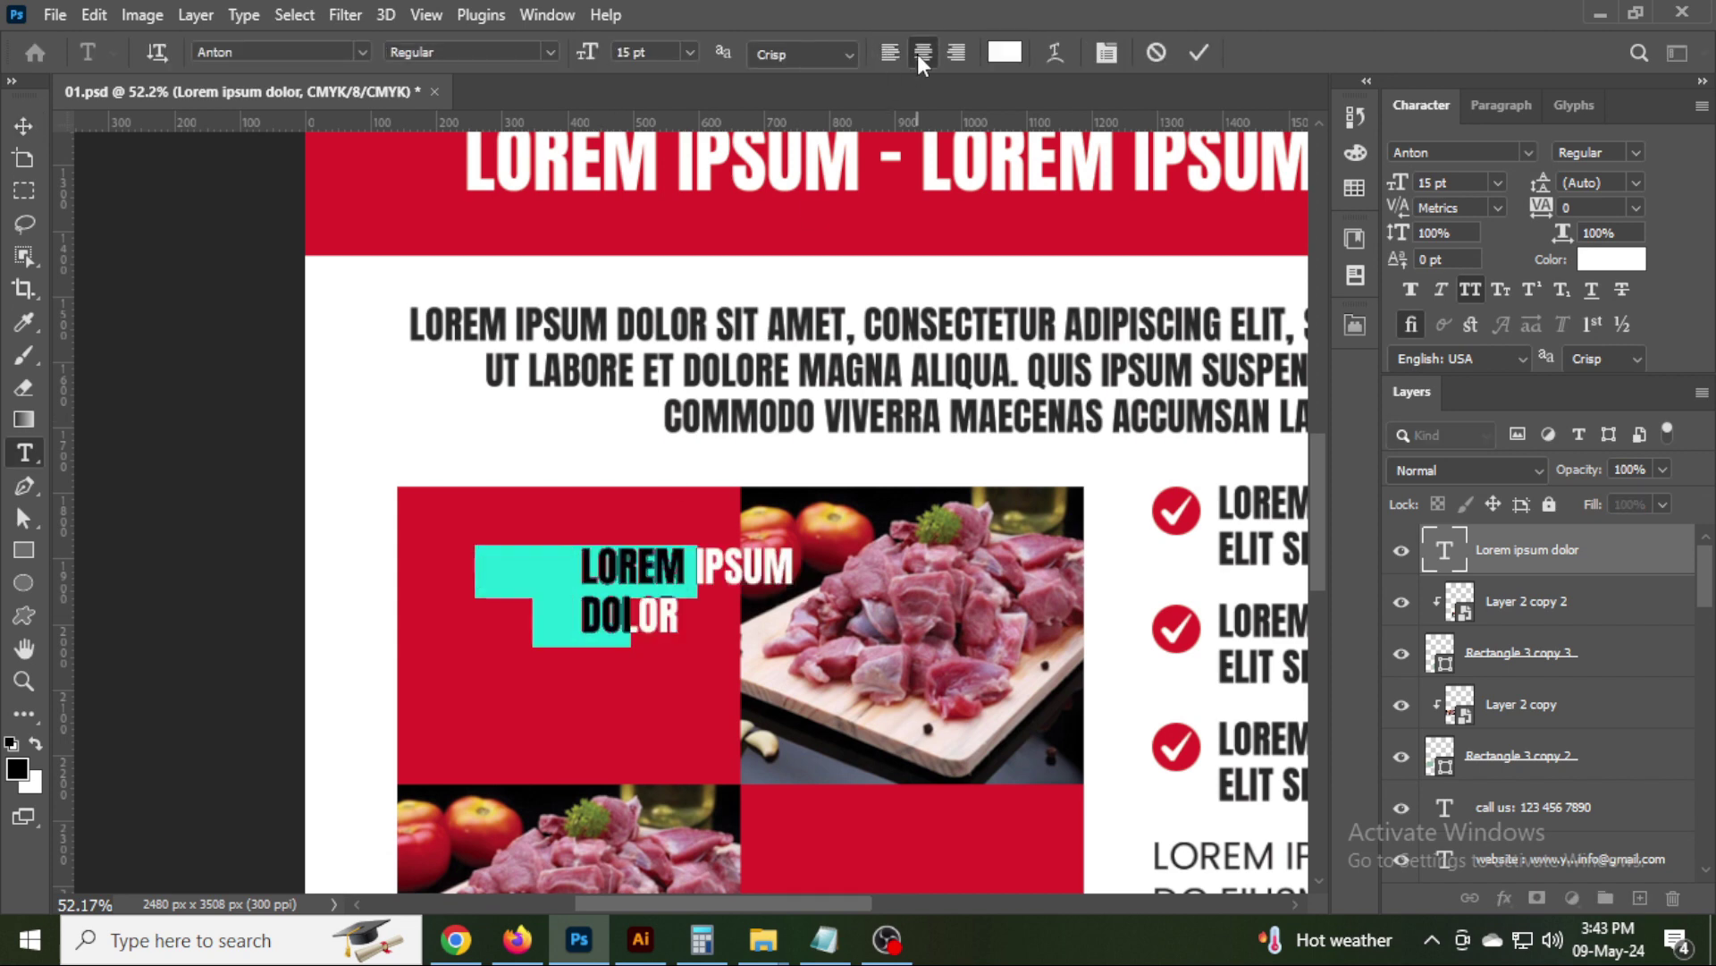
{"action": "key", "text": "ctrl+Return"}
{"action": "key", "text": "v"}
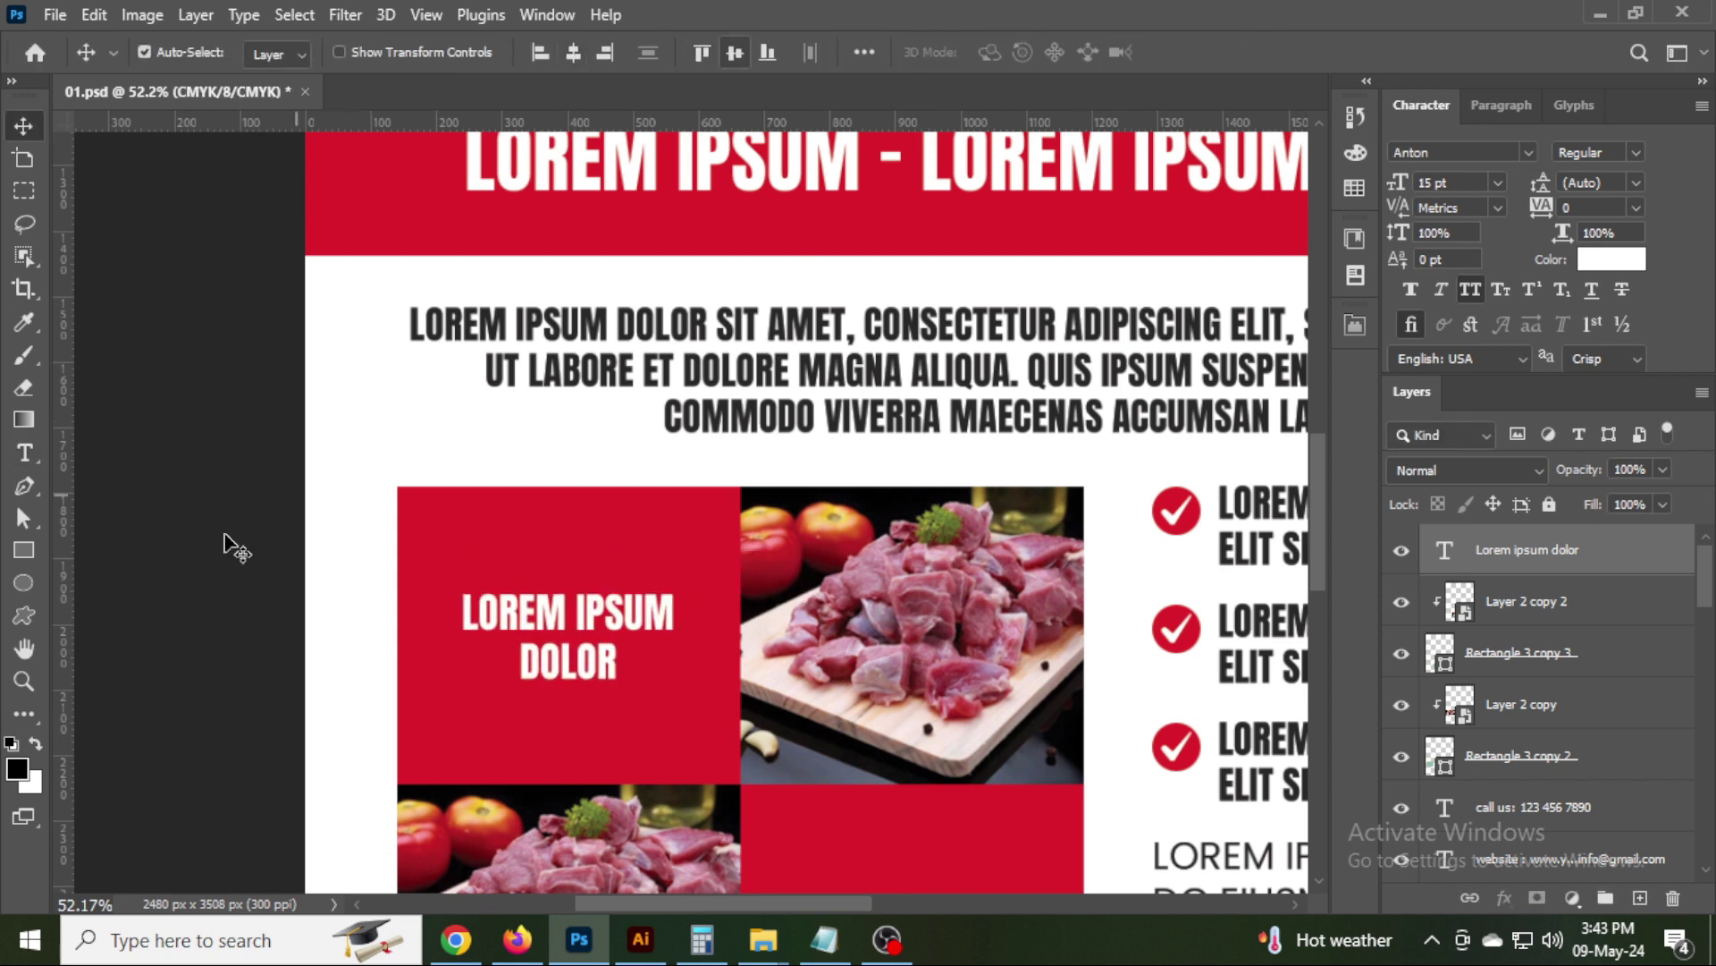
Left-align the caption text, then centre the caption within its red cell.
{"action": "scroll", "coordinate": [233, 546], "scroll_direction": "down", "scroll_amount": 5}
{"action": "scroll", "coordinate": [233, 545], "scroll_direction": "right", "scroll_amount": 2}
{"action": "left_click", "coordinate": [420, 362]}
{"action": "double_click", "coordinate": [420, 362]}
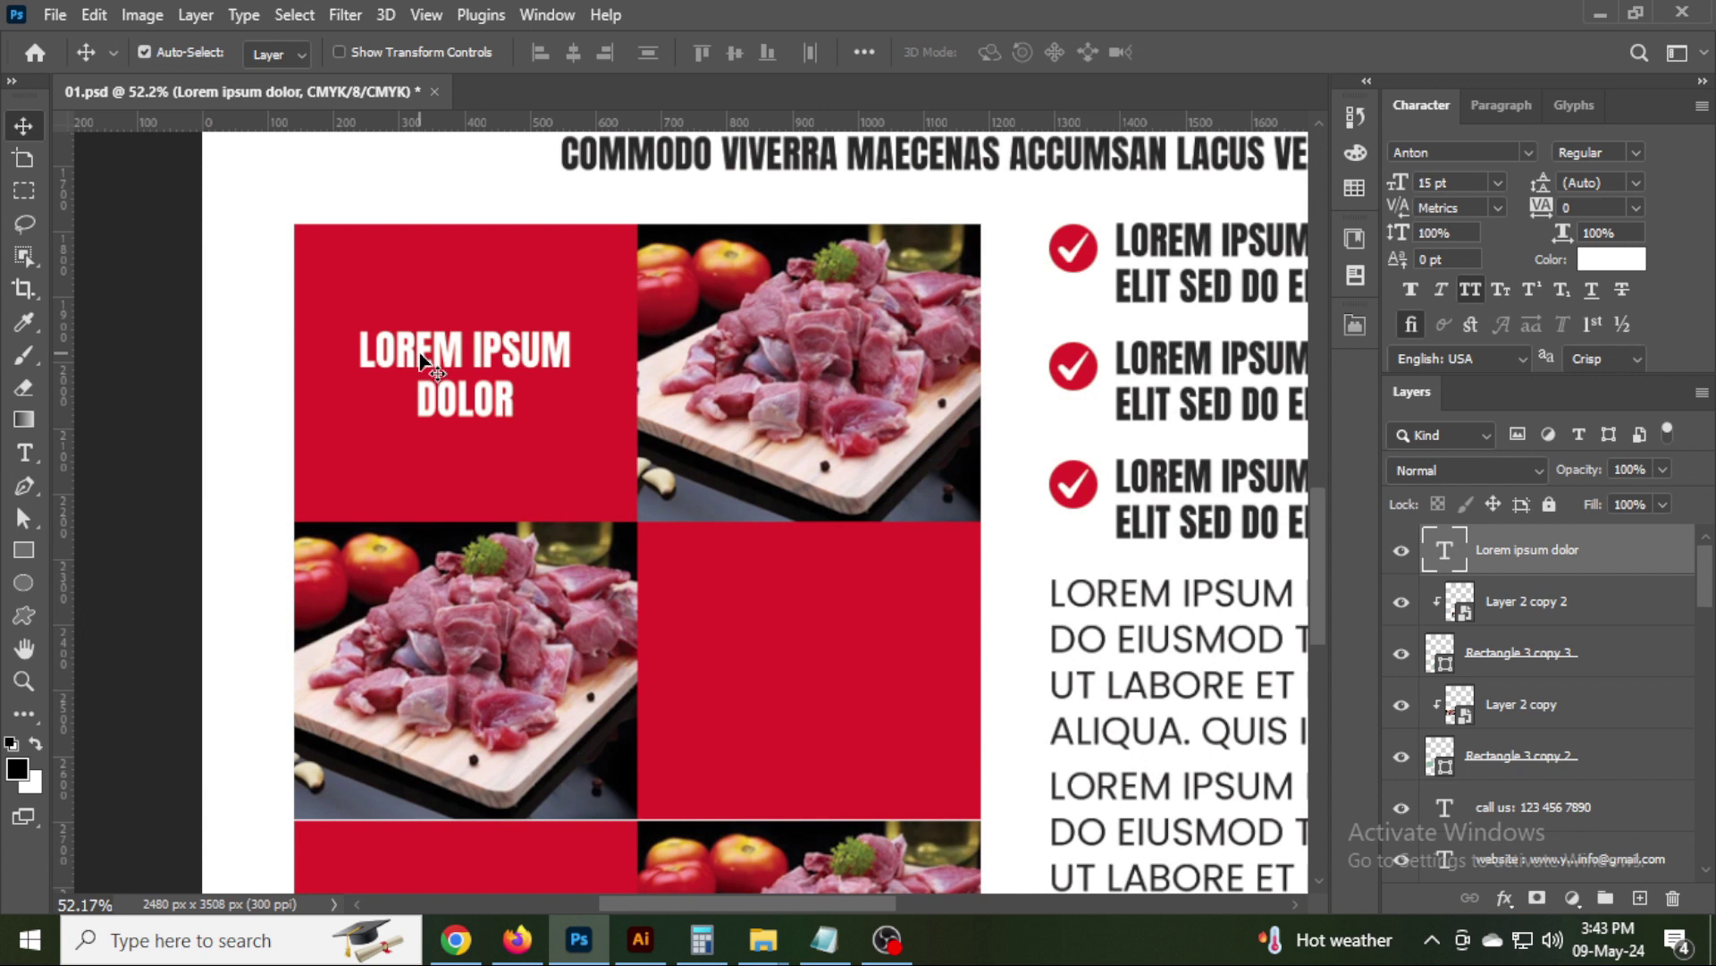
{"action": "left_click", "coordinate": [891, 54]}
{"action": "key", "text": "ctrl+Return"}
{"action": "key", "text": "v"}
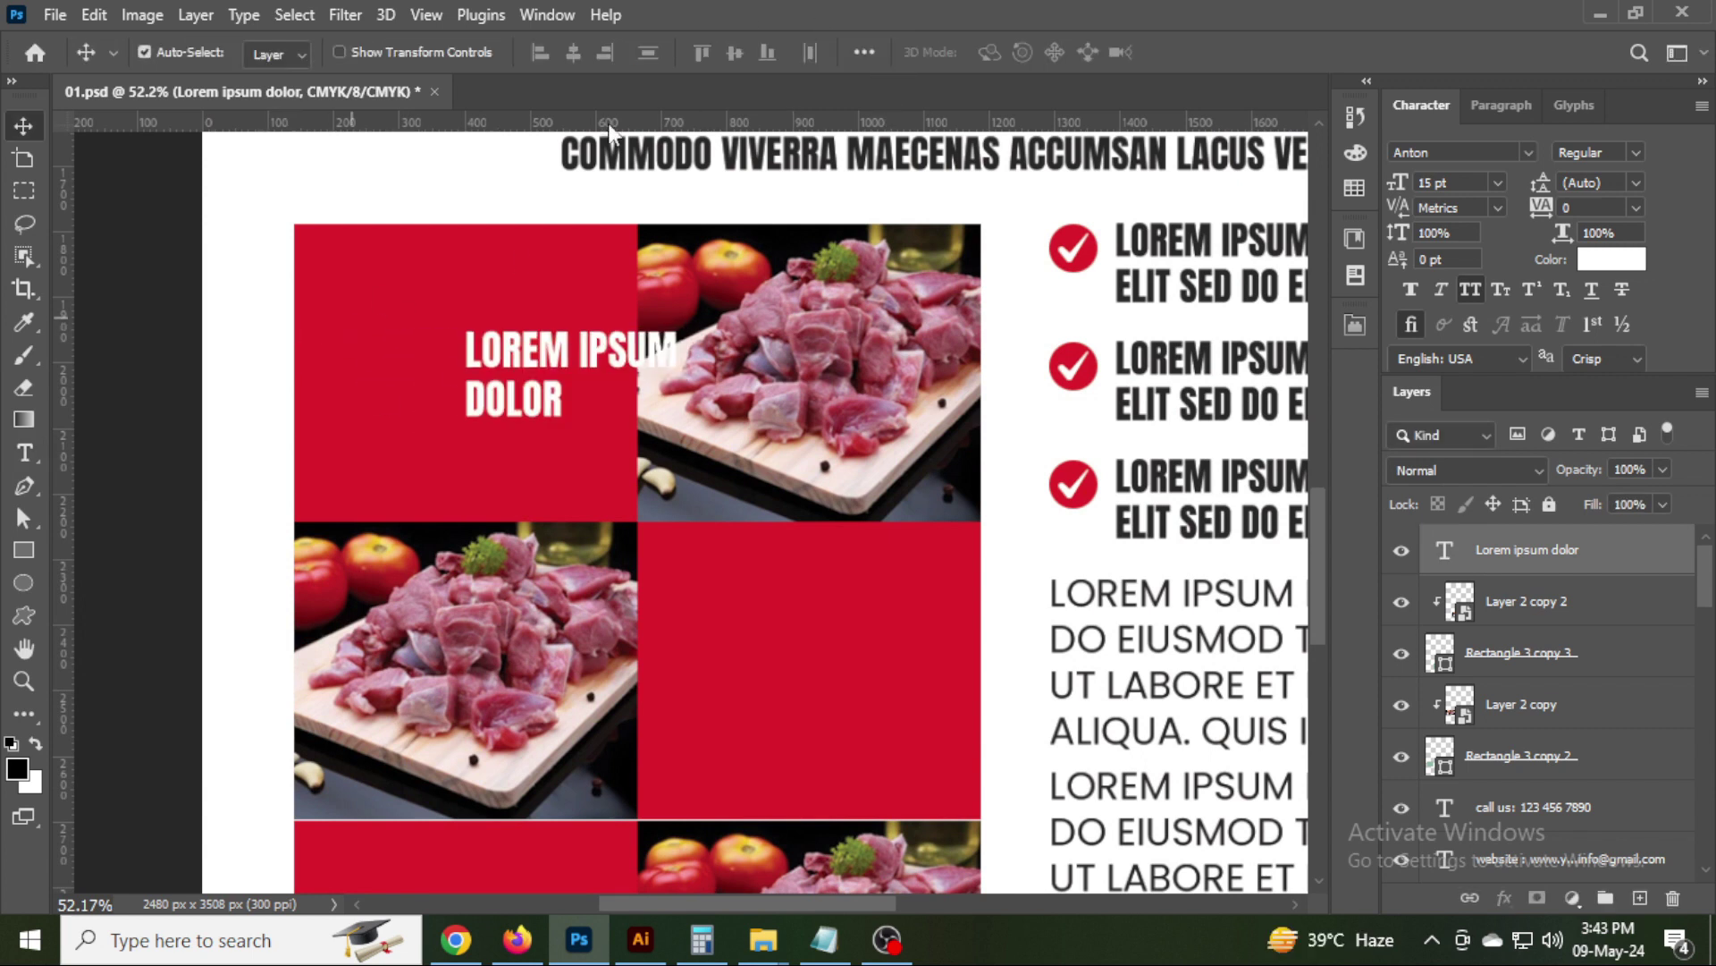
{"action": "left_click", "coordinate": [574, 52]}
Duplicate the caption into the middle and bottom-left red cells, centring each.
{"action": "left_click_drag", "start_coordinate": [345, 382], "coordinate": [657, 658]}
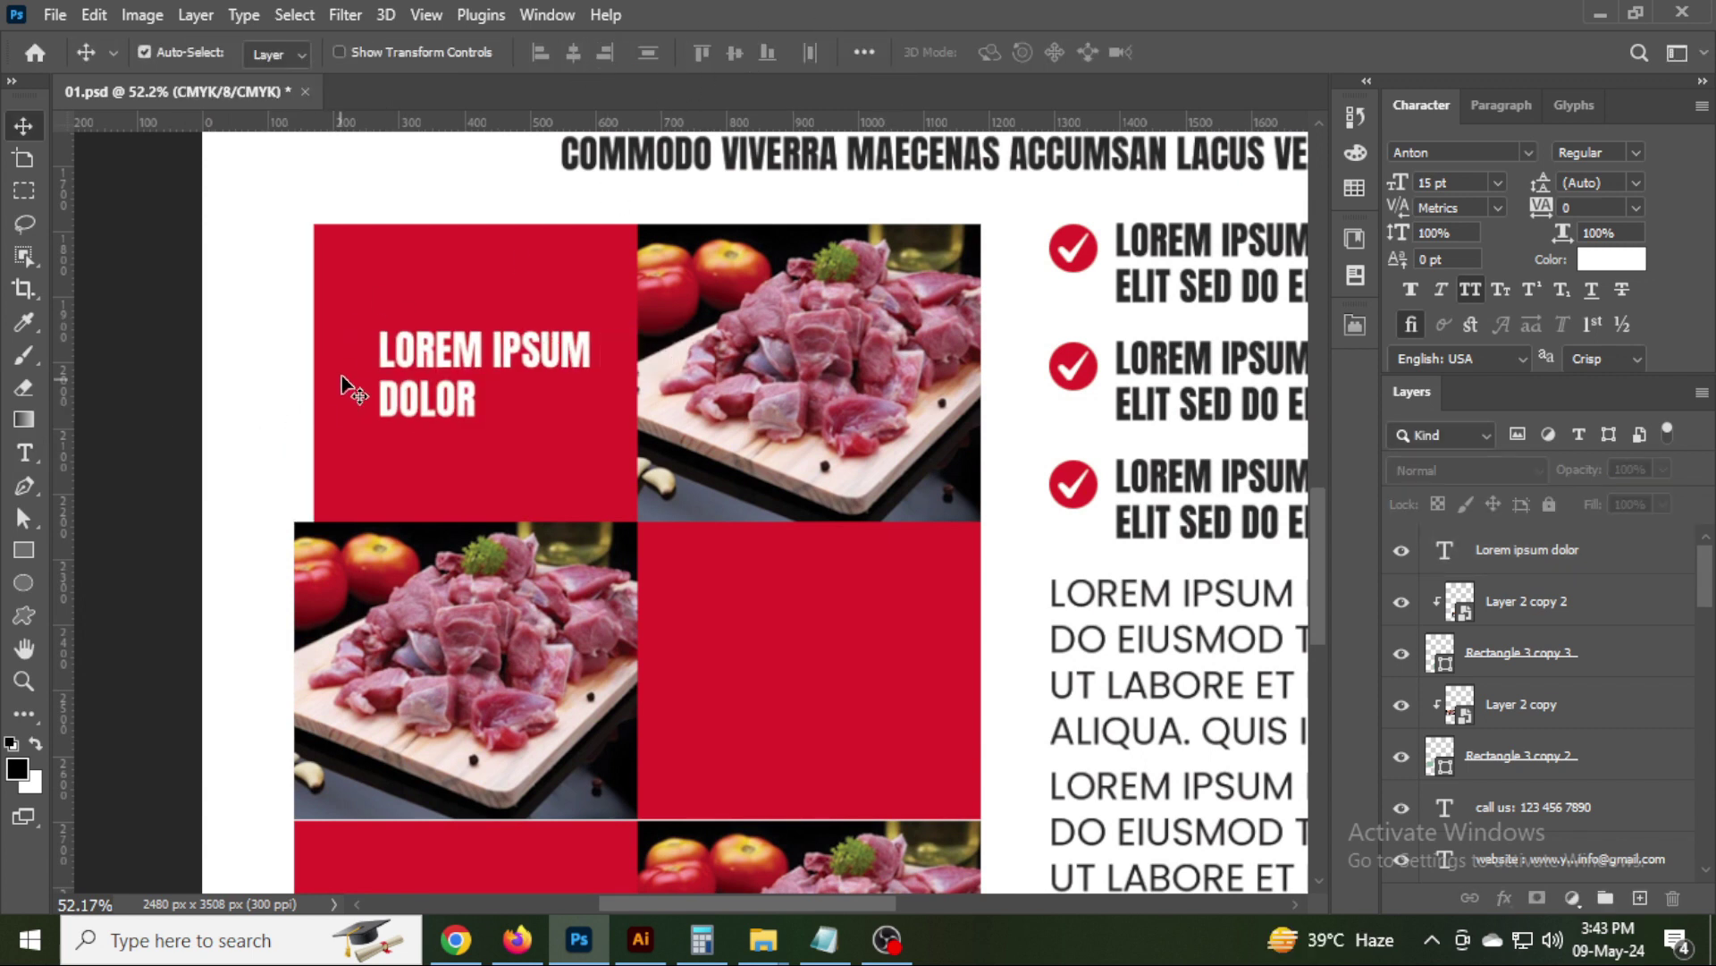
{"action": "mouse_move", "coordinate": [731, 585]}
{"action": "left_mouse_down"}
{"action": "mouse_move", "coordinate": [819, 410]}
{"action": "mouse_move", "coordinate": [533, 742]}
{"action": "mouse_move", "coordinate": [612, 572]}
{"action": "left_mouse_up"}
{"action": "left_click", "coordinate": [574, 52]}
{"action": "left_click", "coordinate": [735, 52]}
{"action": "left_click", "coordinate": [613, 572]}
{"action": "left_click", "coordinate": [574, 52]}
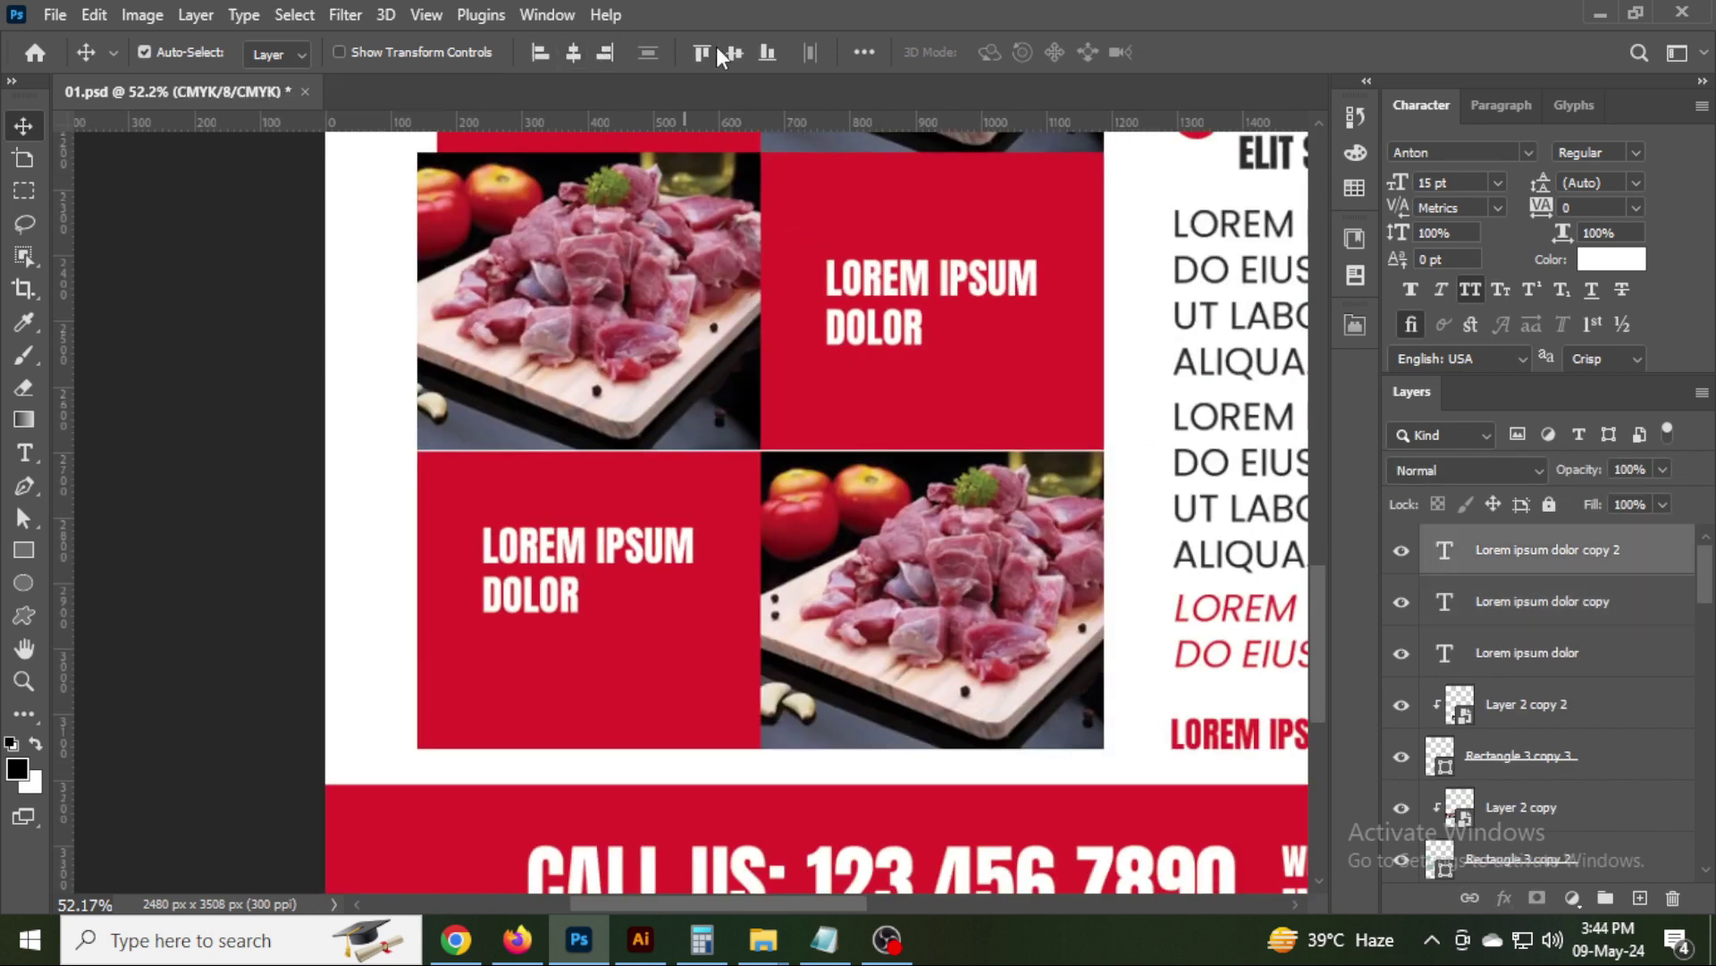
{"action": "left_click", "coordinate": [735, 52]}
{"action": "key", "text": "ctrl+0"}
{"action": "left_click", "coordinate": [1102, 523]}
Colour the checklist text with the flyer's red, sampled from a red cell, and save.
{"action": "key", "text": "ctrl+s"}
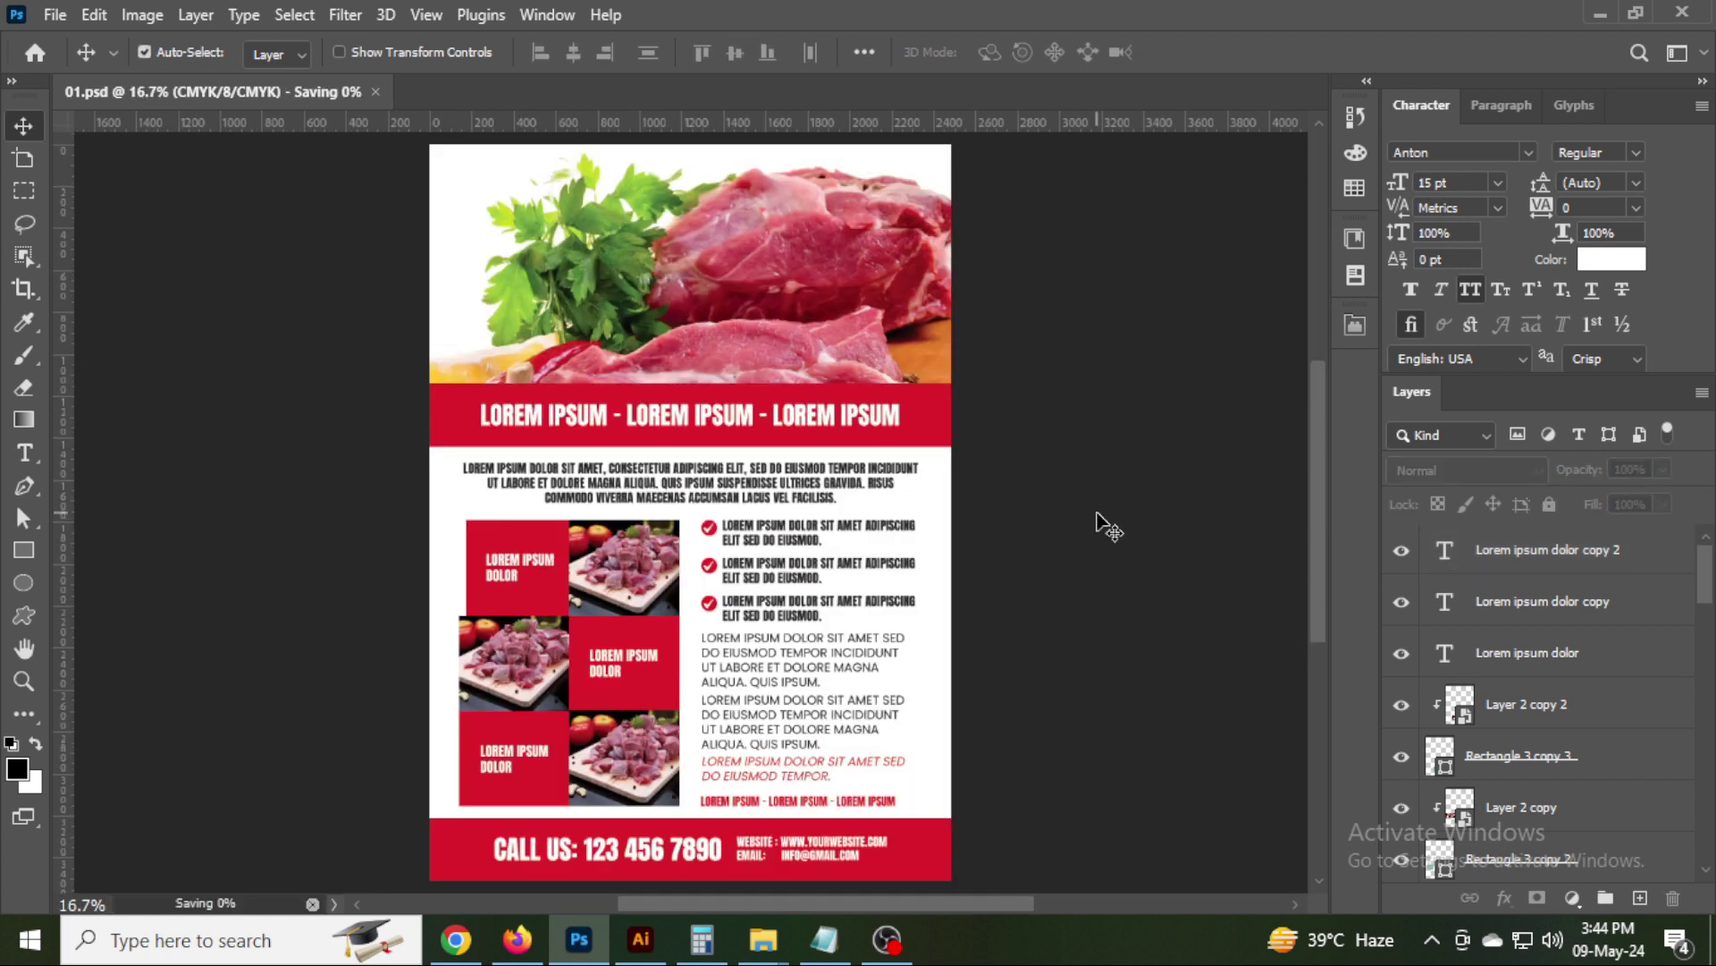
{"action": "left_click", "coordinate": [787, 608]}
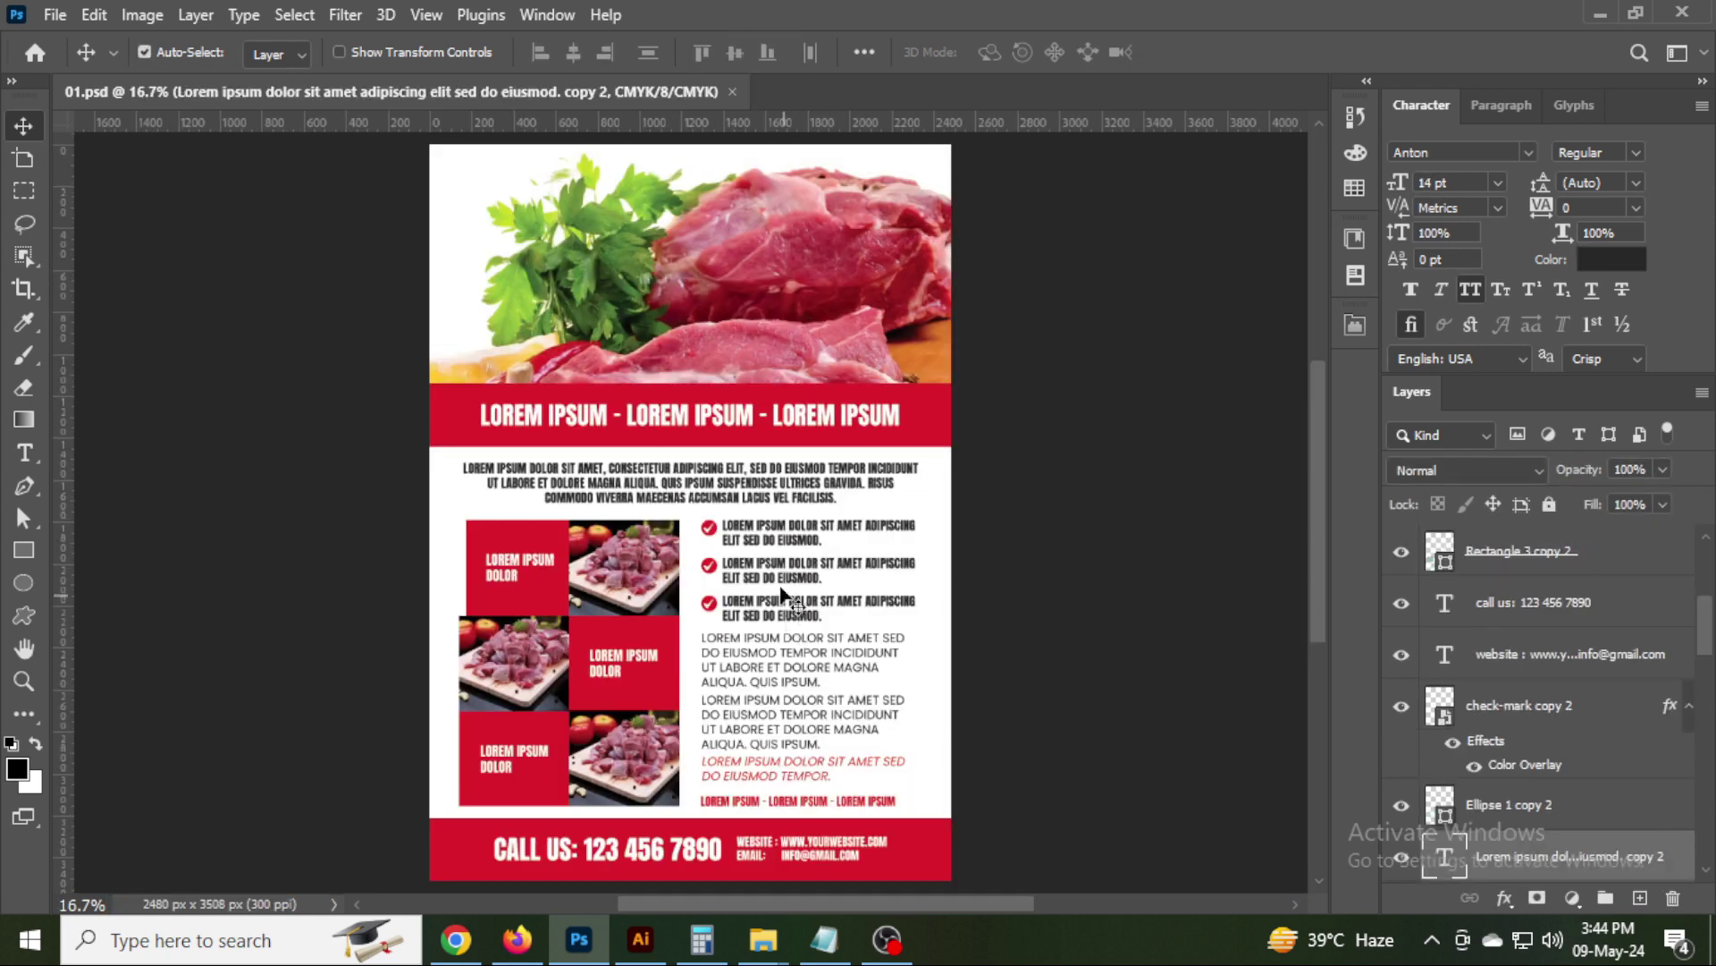
{"action": "left_click", "coordinate": [1605, 261]}
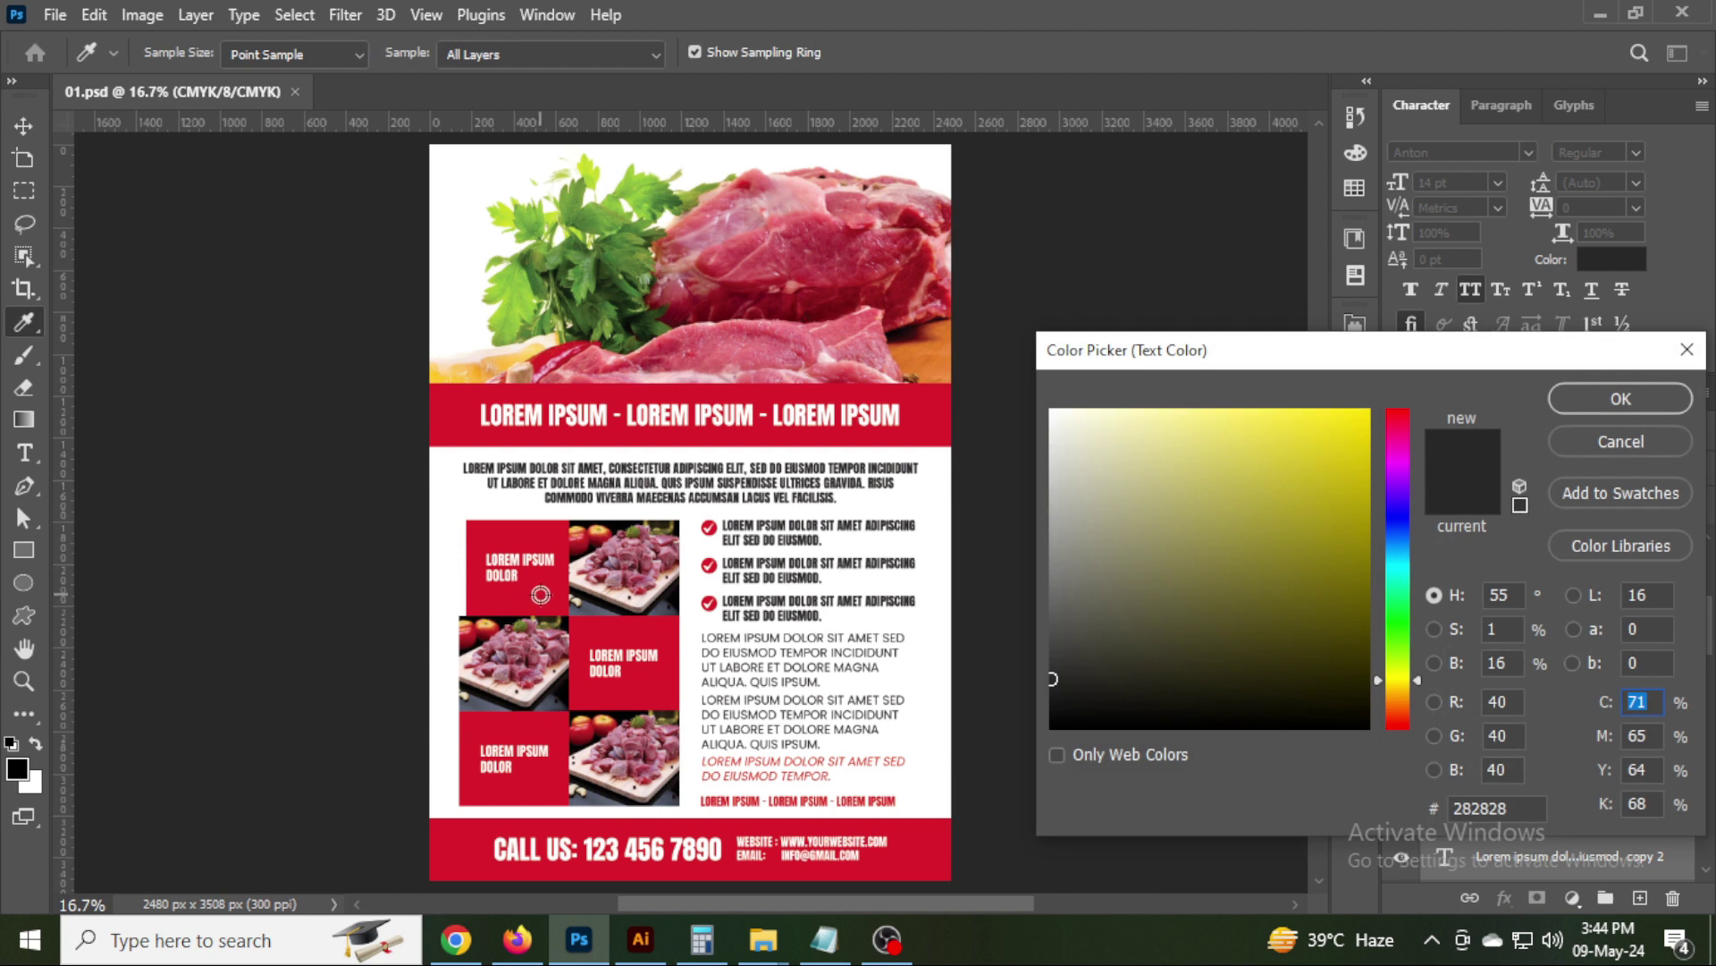
{"action": "left_click", "coordinate": [494, 592]}
{"action": "key", "text": "Return"}
{"action": "left_click", "coordinate": [1106, 672]}
{"action": "key", "text": "ctrl+s"}
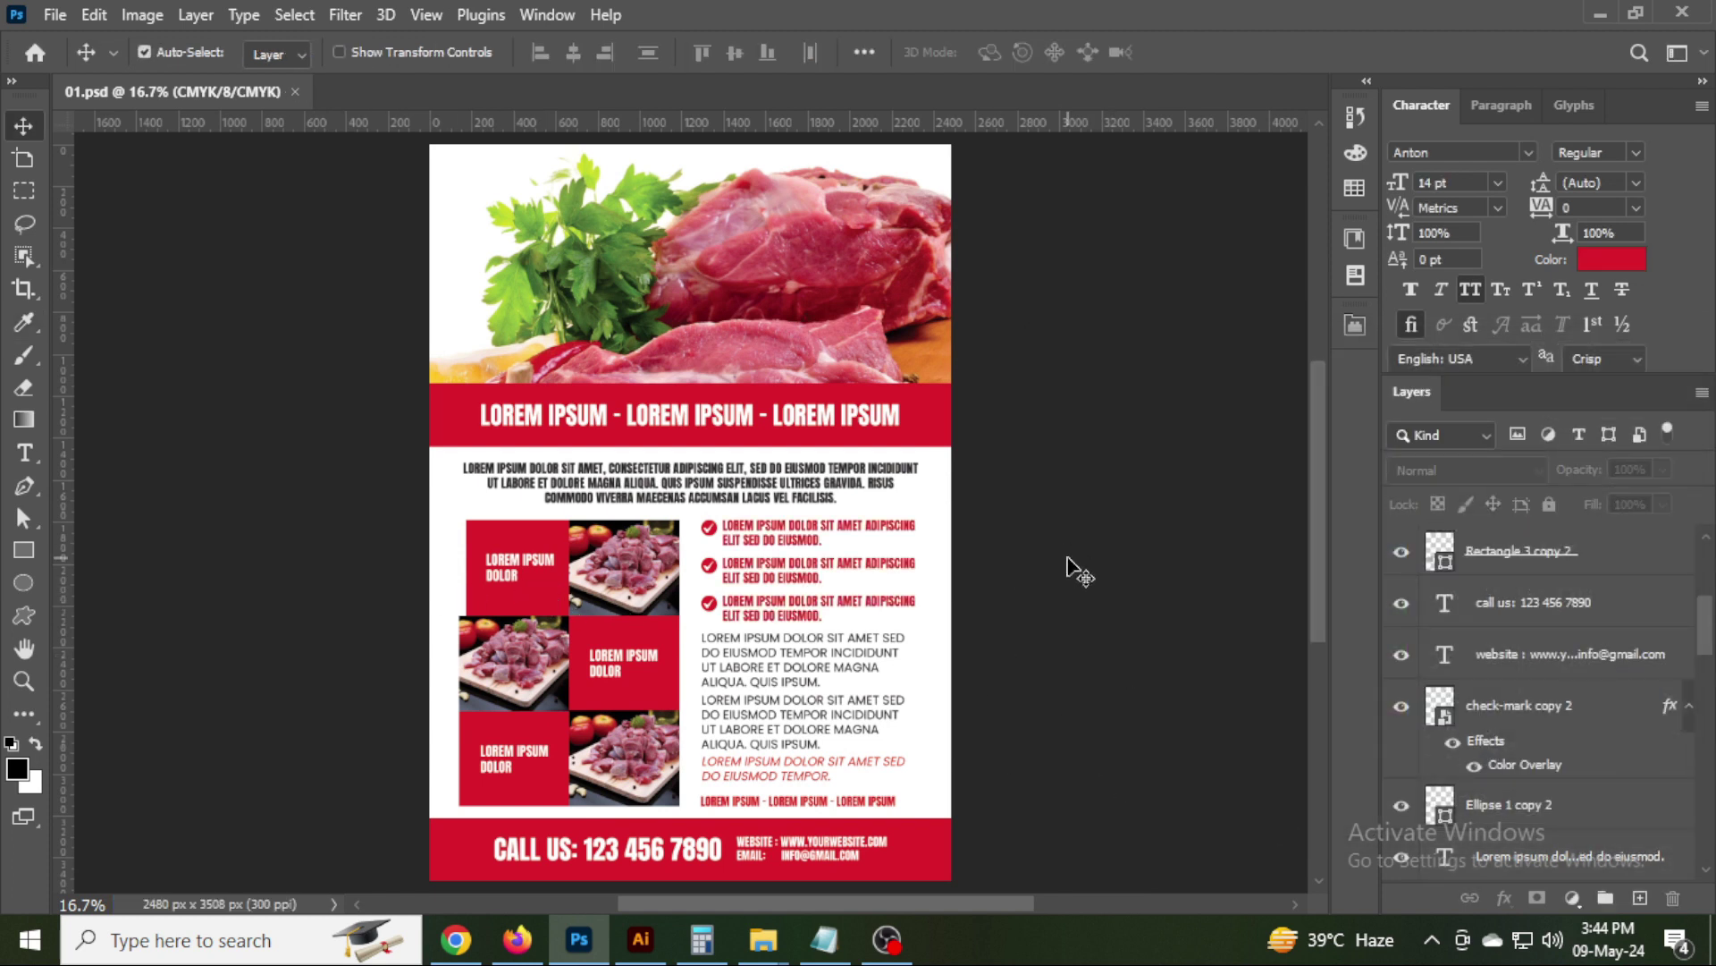
Open the Save for Web export settings.
{"action": "scroll", "coordinate": [1160, 422], "scroll_direction": "up", "scroll_amount": 1}
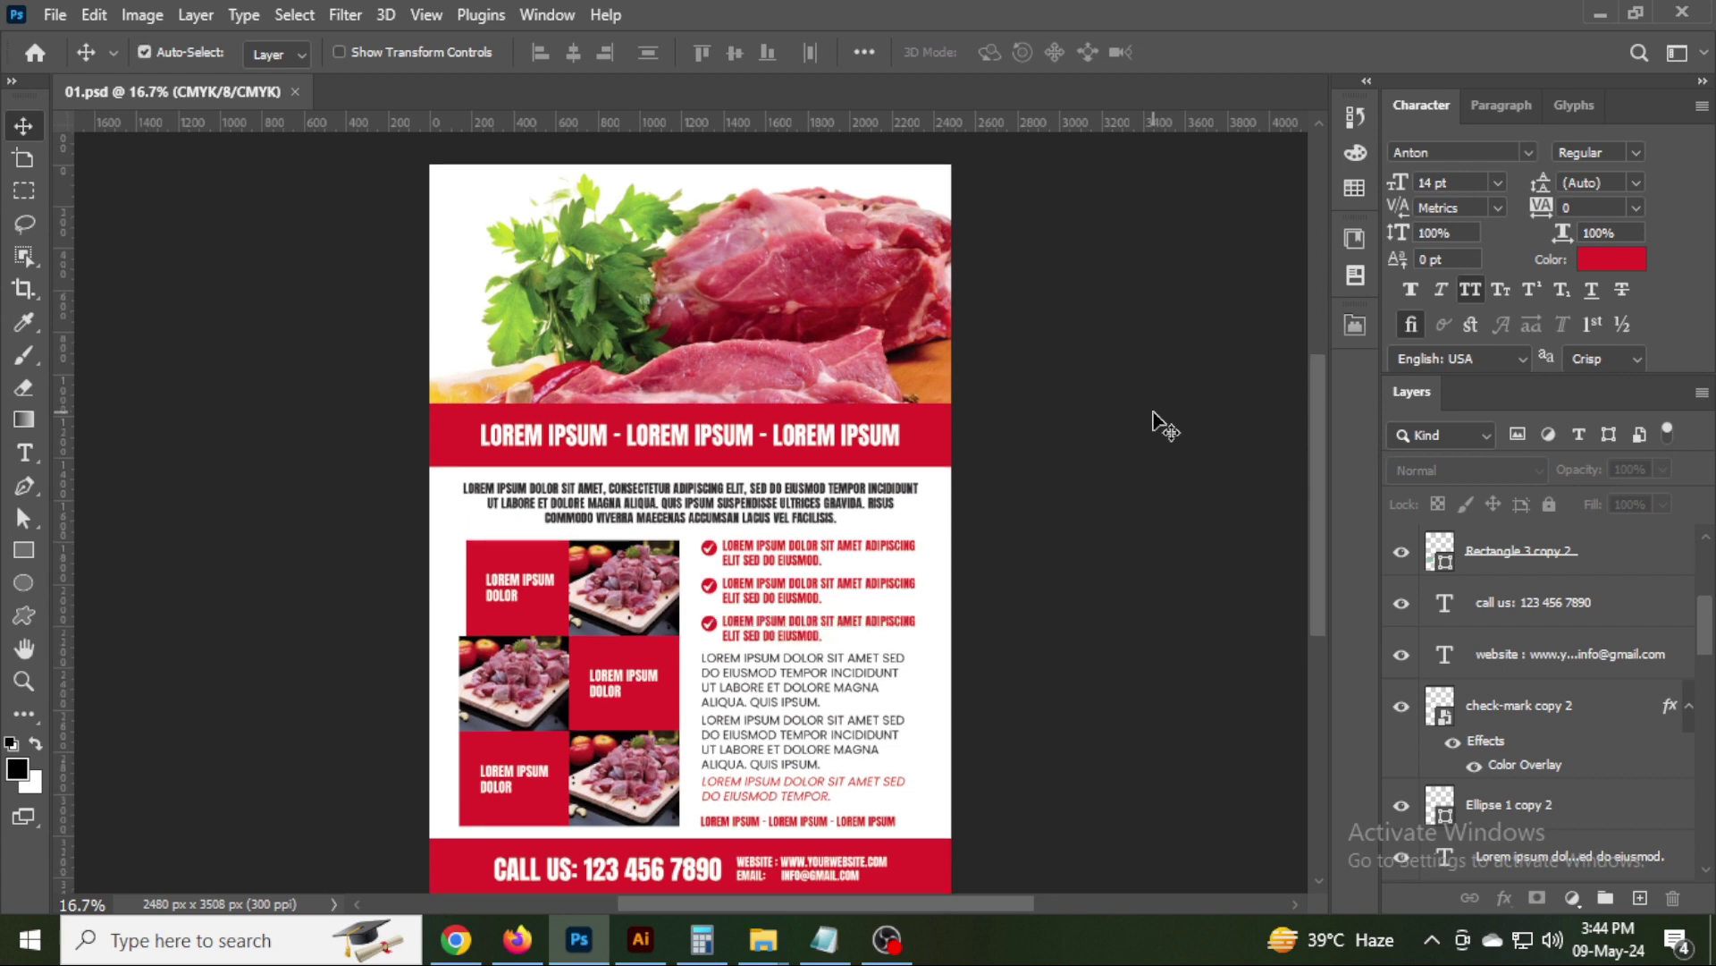
{"action": "scroll", "coordinate": [1154, 414], "scroll_direction": "down", "scroll_amount": 1}
{"action": "key", "text": "ctrl+shift+alt+s"}
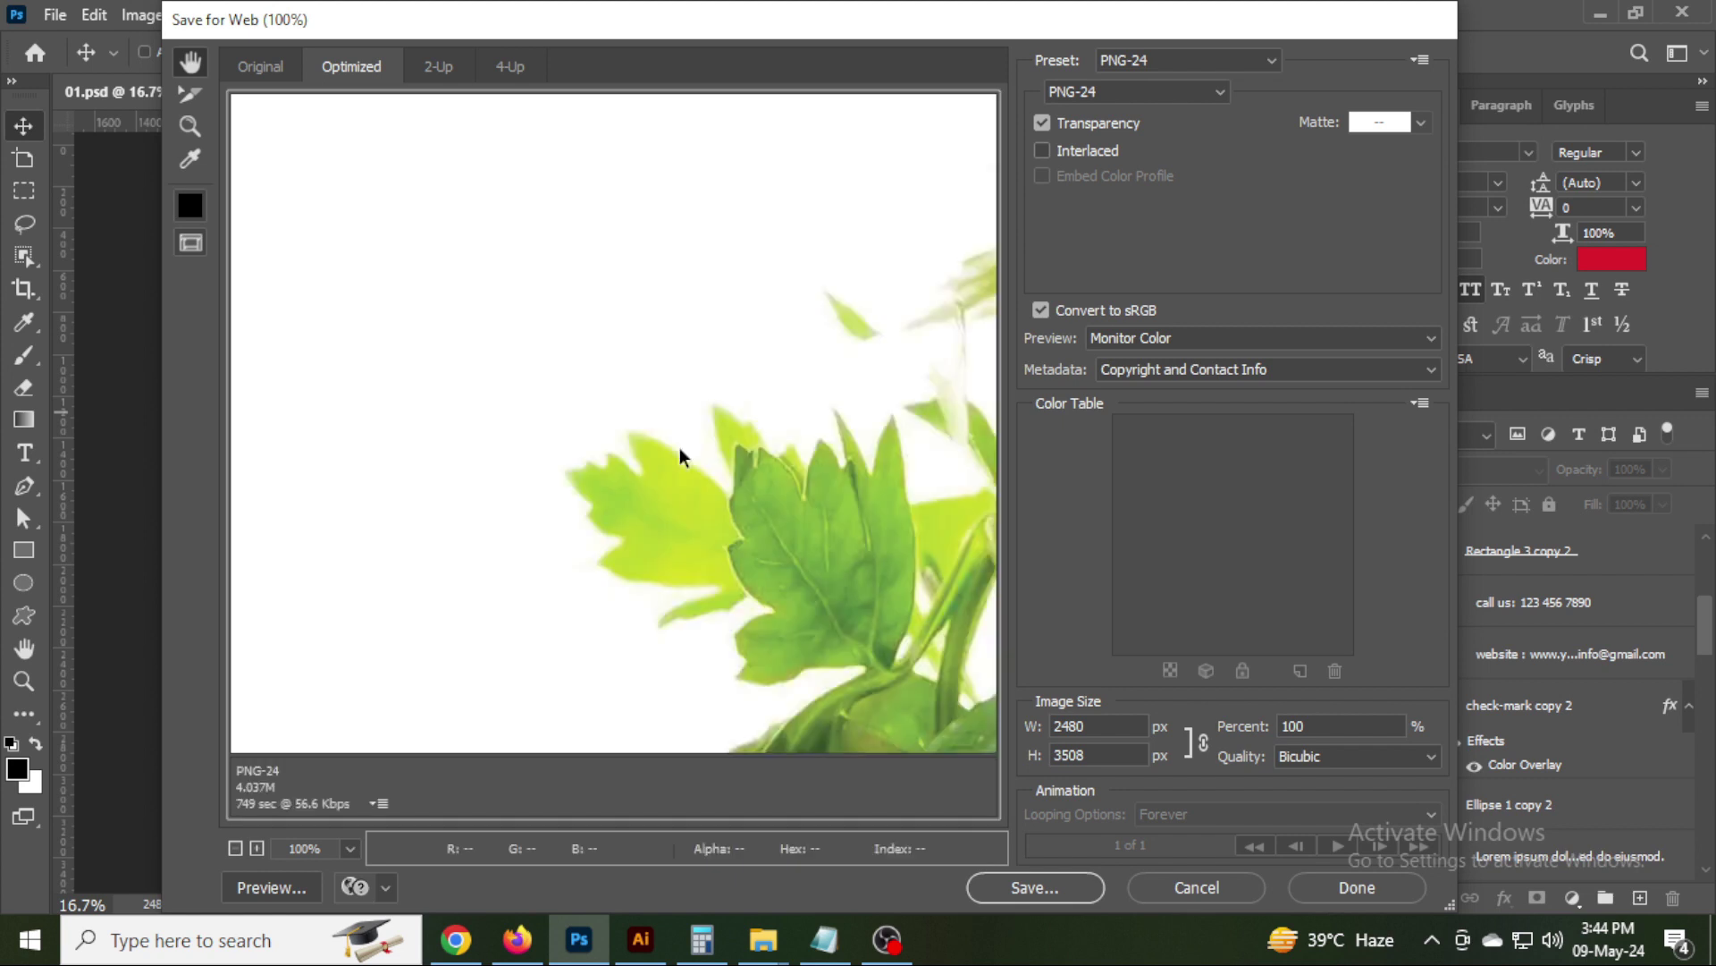
Save the PNG-24 export to G: > 02-youtube > 06- food > png.
{"action": "key", "text": "Return"}
{"action": "left_click", "coordinate": [273, 418]}
{"action": "scroll", "coordinate": [601, 371], "scroll_direction": "down", "scroll_amount": 5}
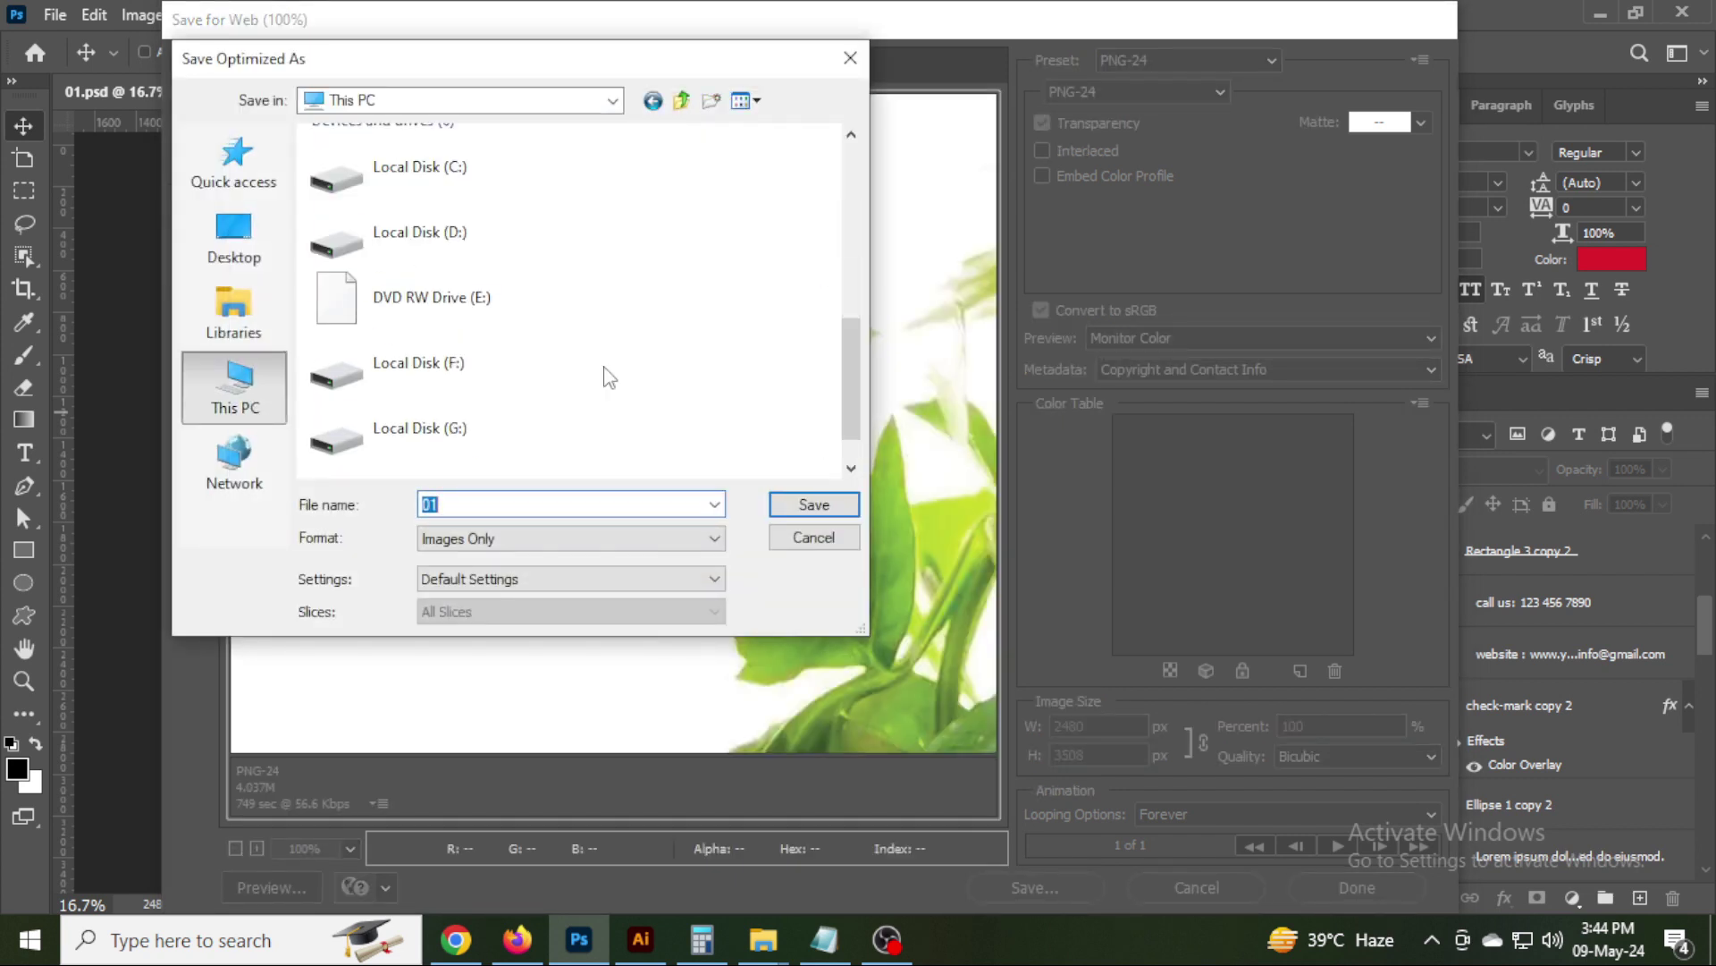
{"action": "scroll", "coordinate": [602, 372], "scroll_direction": "down", "scroll_amount": 2}
{"action": "double_click", "coordinate": [452, 378]}
{"action": "double_click", "coordinate": [393, 189]}
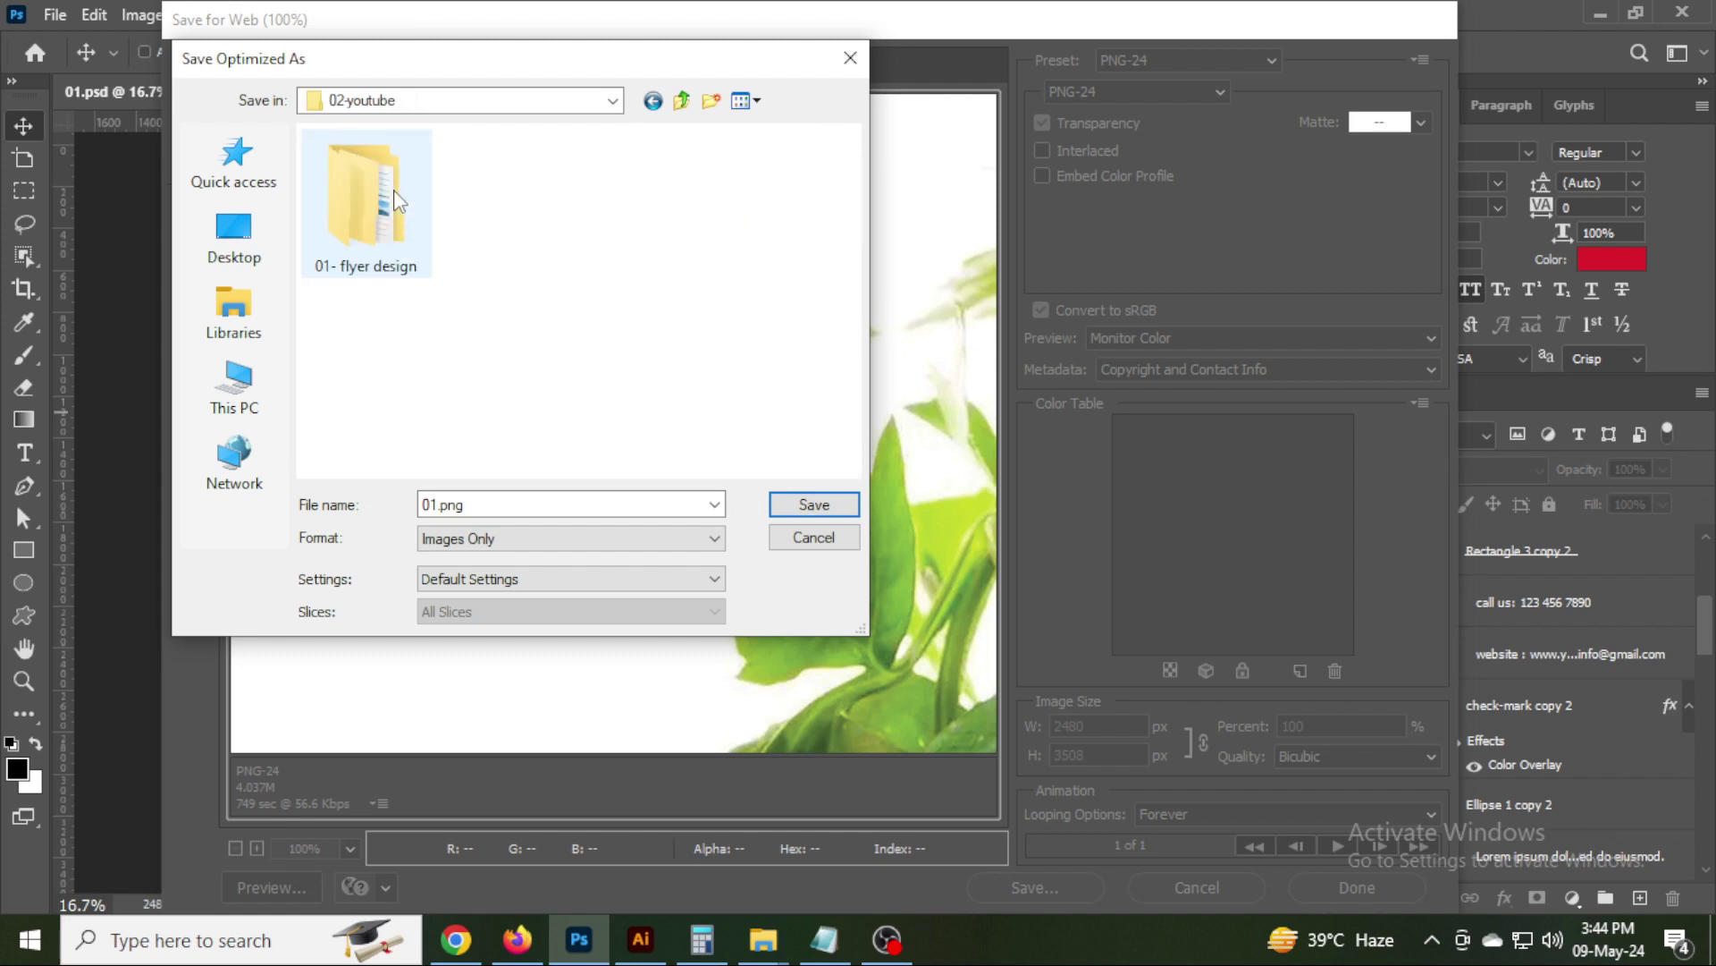
{"action": "double_click", "coordinate": [359, 284]}
{"action": "double_click", "coordinate": [357, 164]}
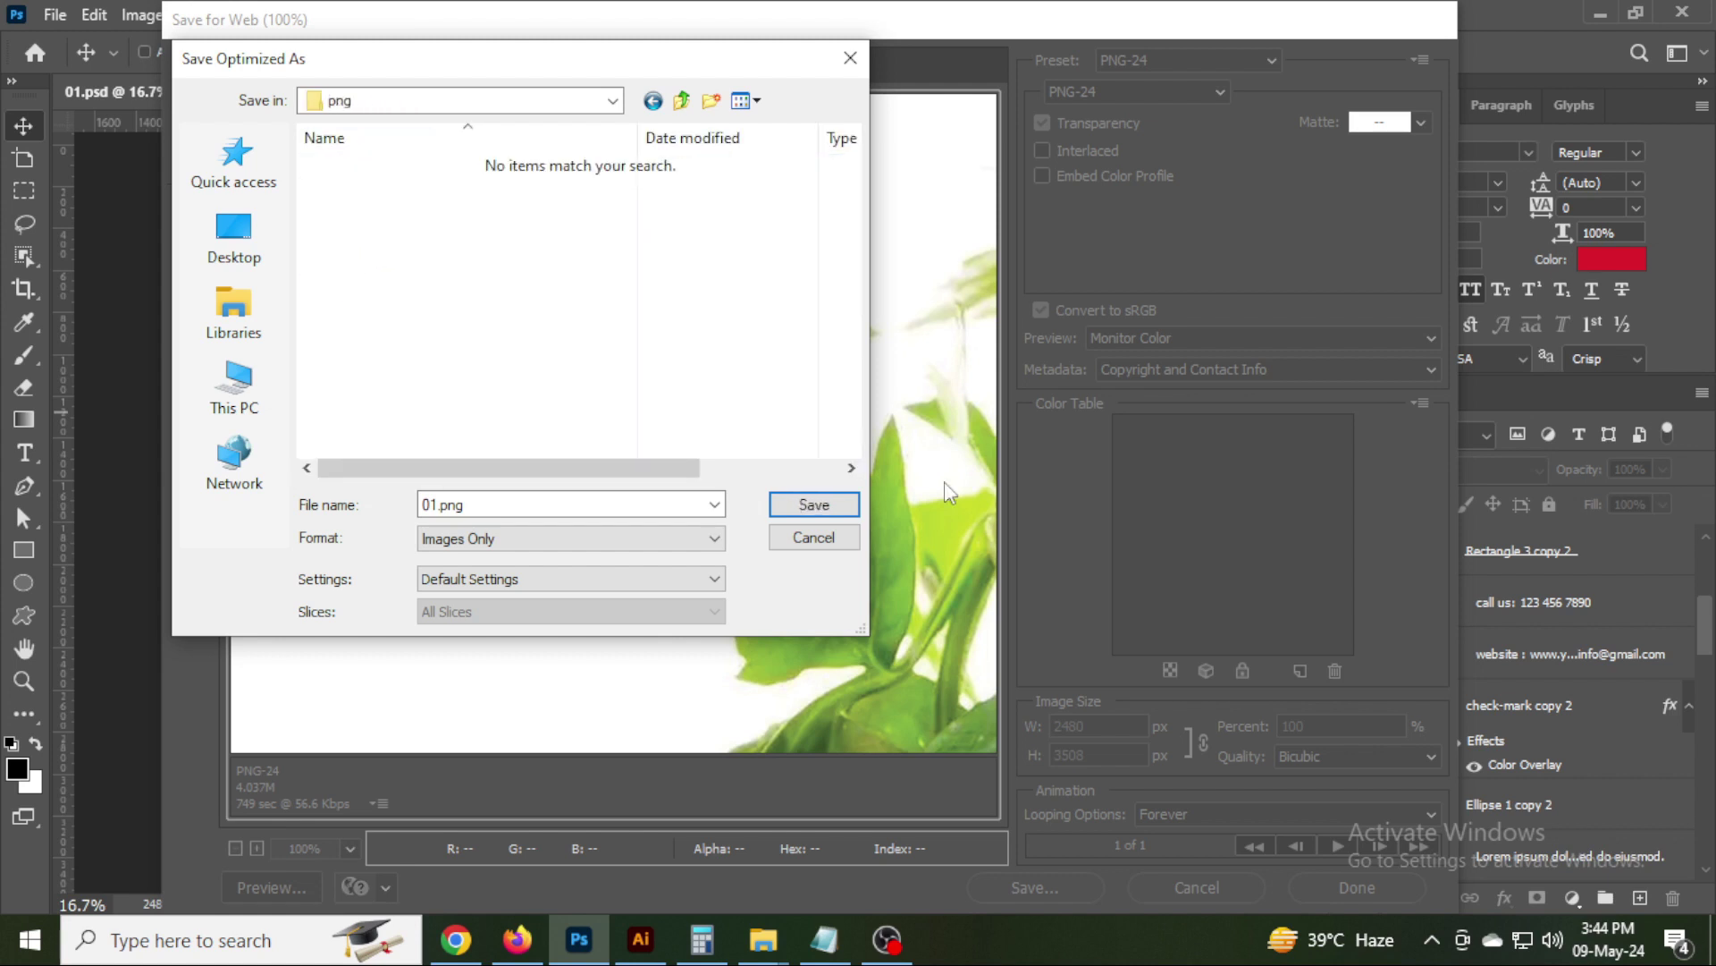
{"action": "left_click", "coordinate": [809, 505]}
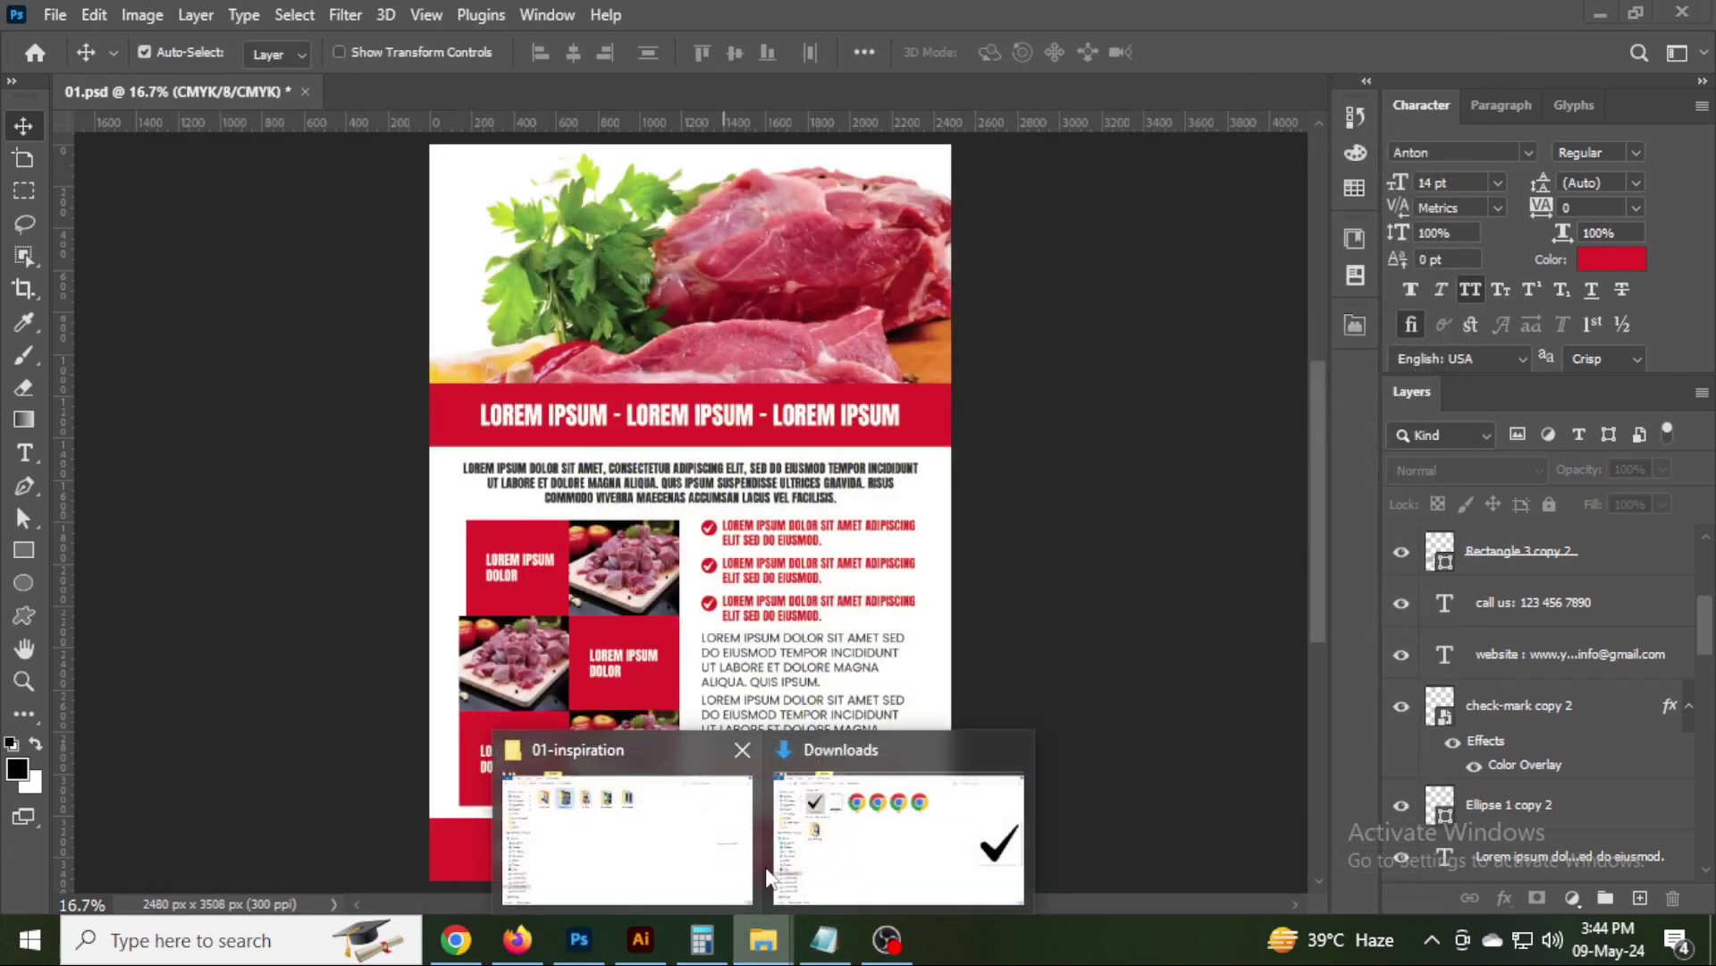
Browse to G:\02-youtube\01- flyer design\06- food in Large icons and open png.
{"action": "left_click", "coordinate": [651, 846]}
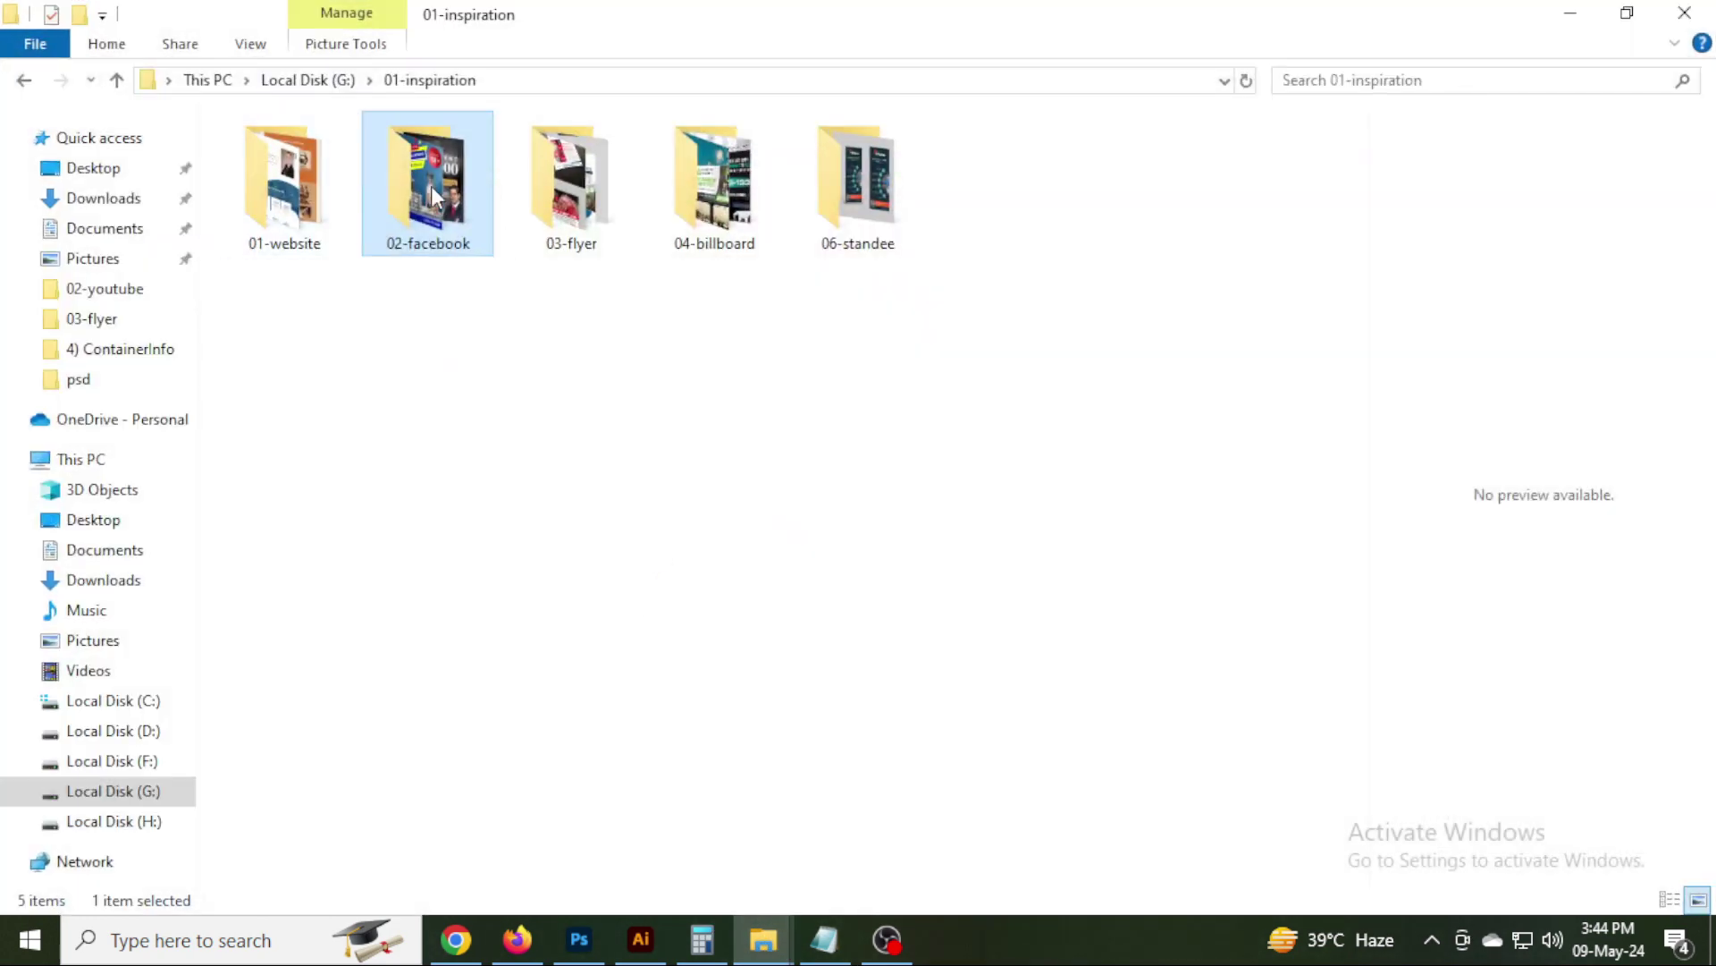
{"action": "left_click", "coordinate": [117, 79]}
{"action": "double_click", "coordinate": [405, 147]}
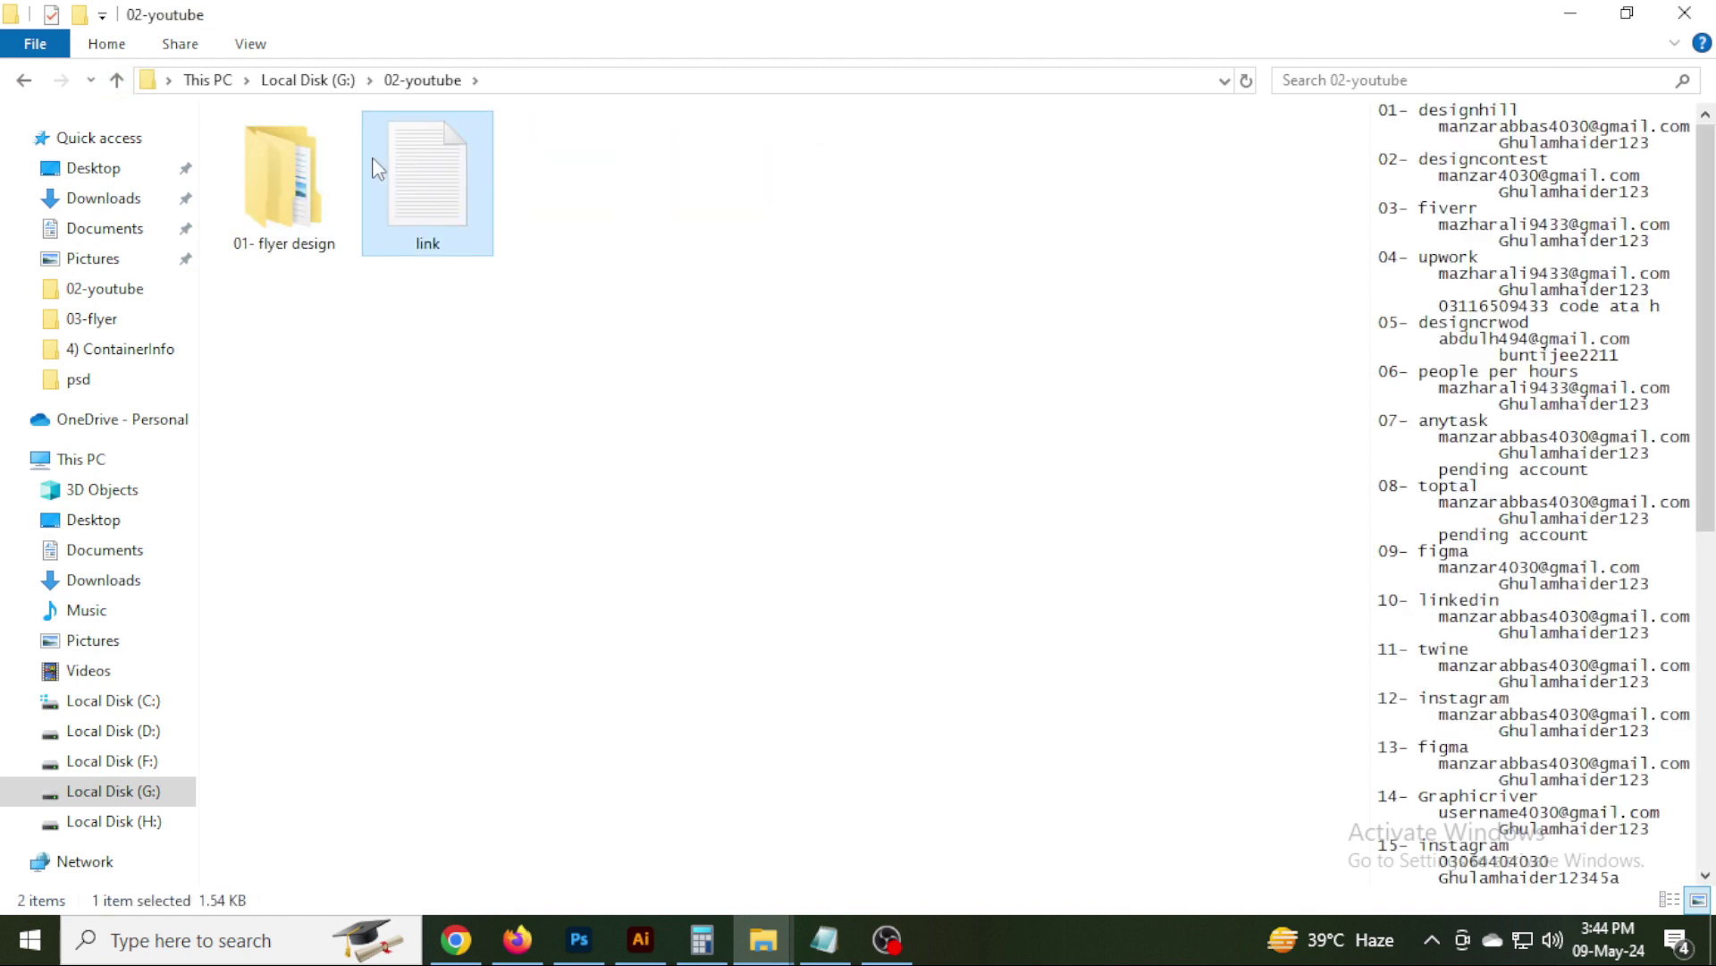
{"action": "double_click", "coordinate": [295, 165]}
{"action": "double_click", "coordinate": [319, 237]}
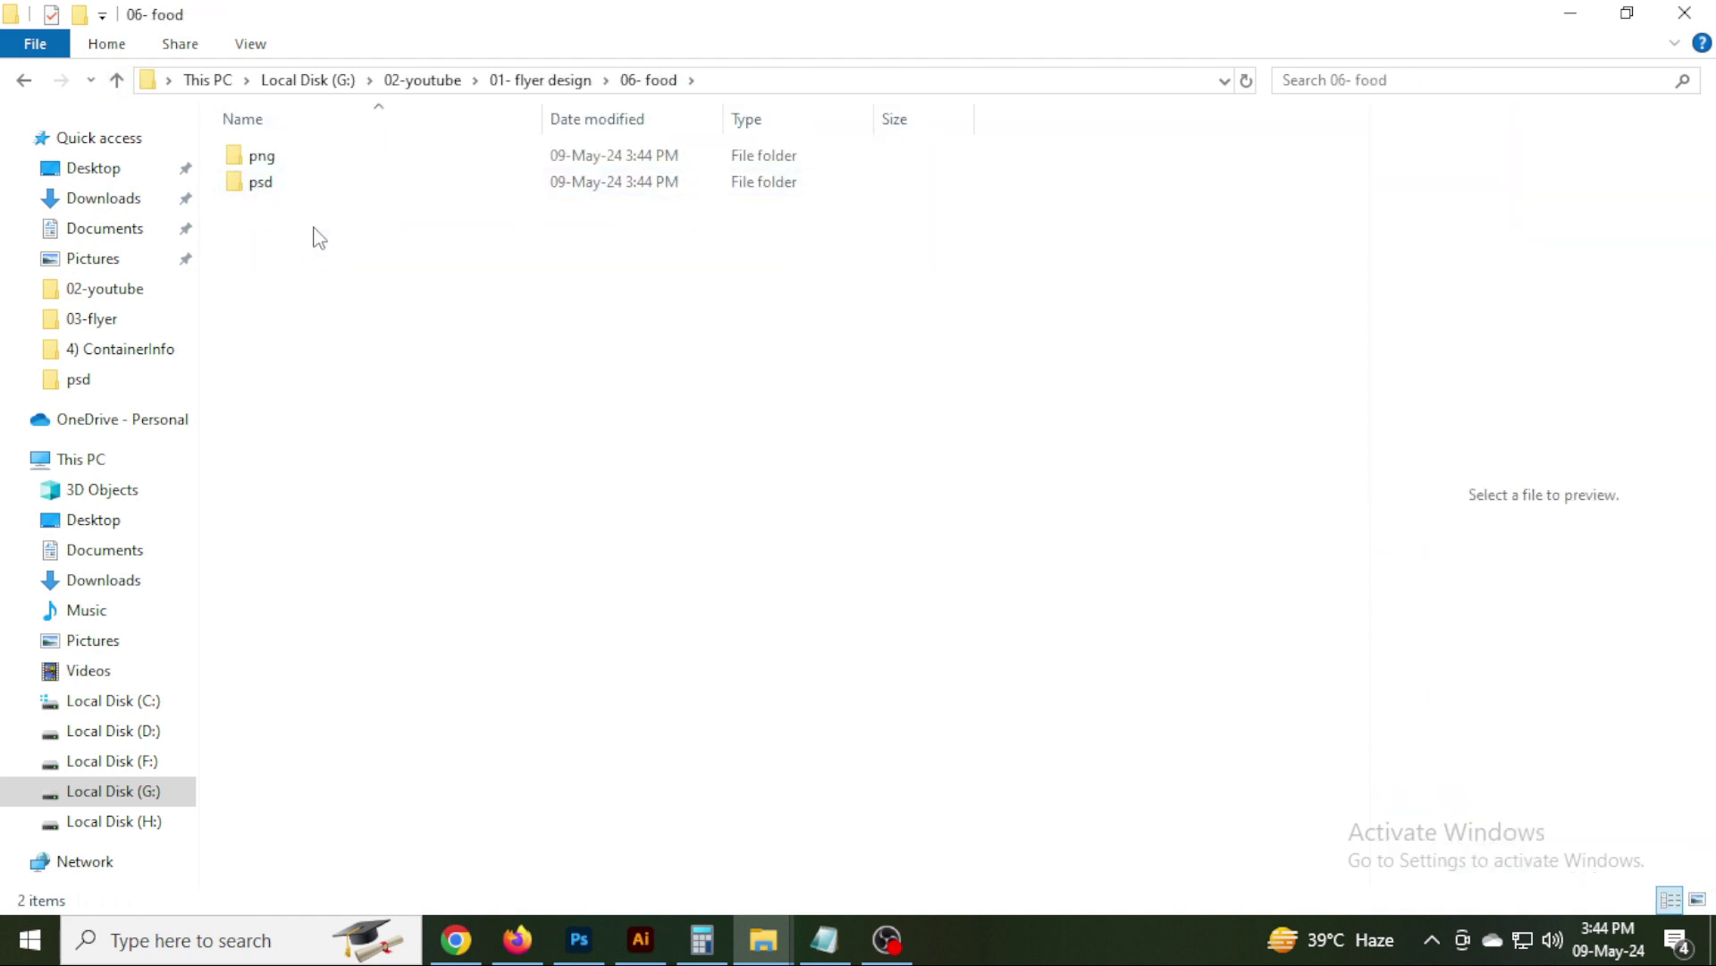
{"action": "right_click", "coordinate": [324, 231]}
{"action": "left_click", "coordinate": [684, 272]}
{"action": "double_click", "coordinate": [259, 164]}
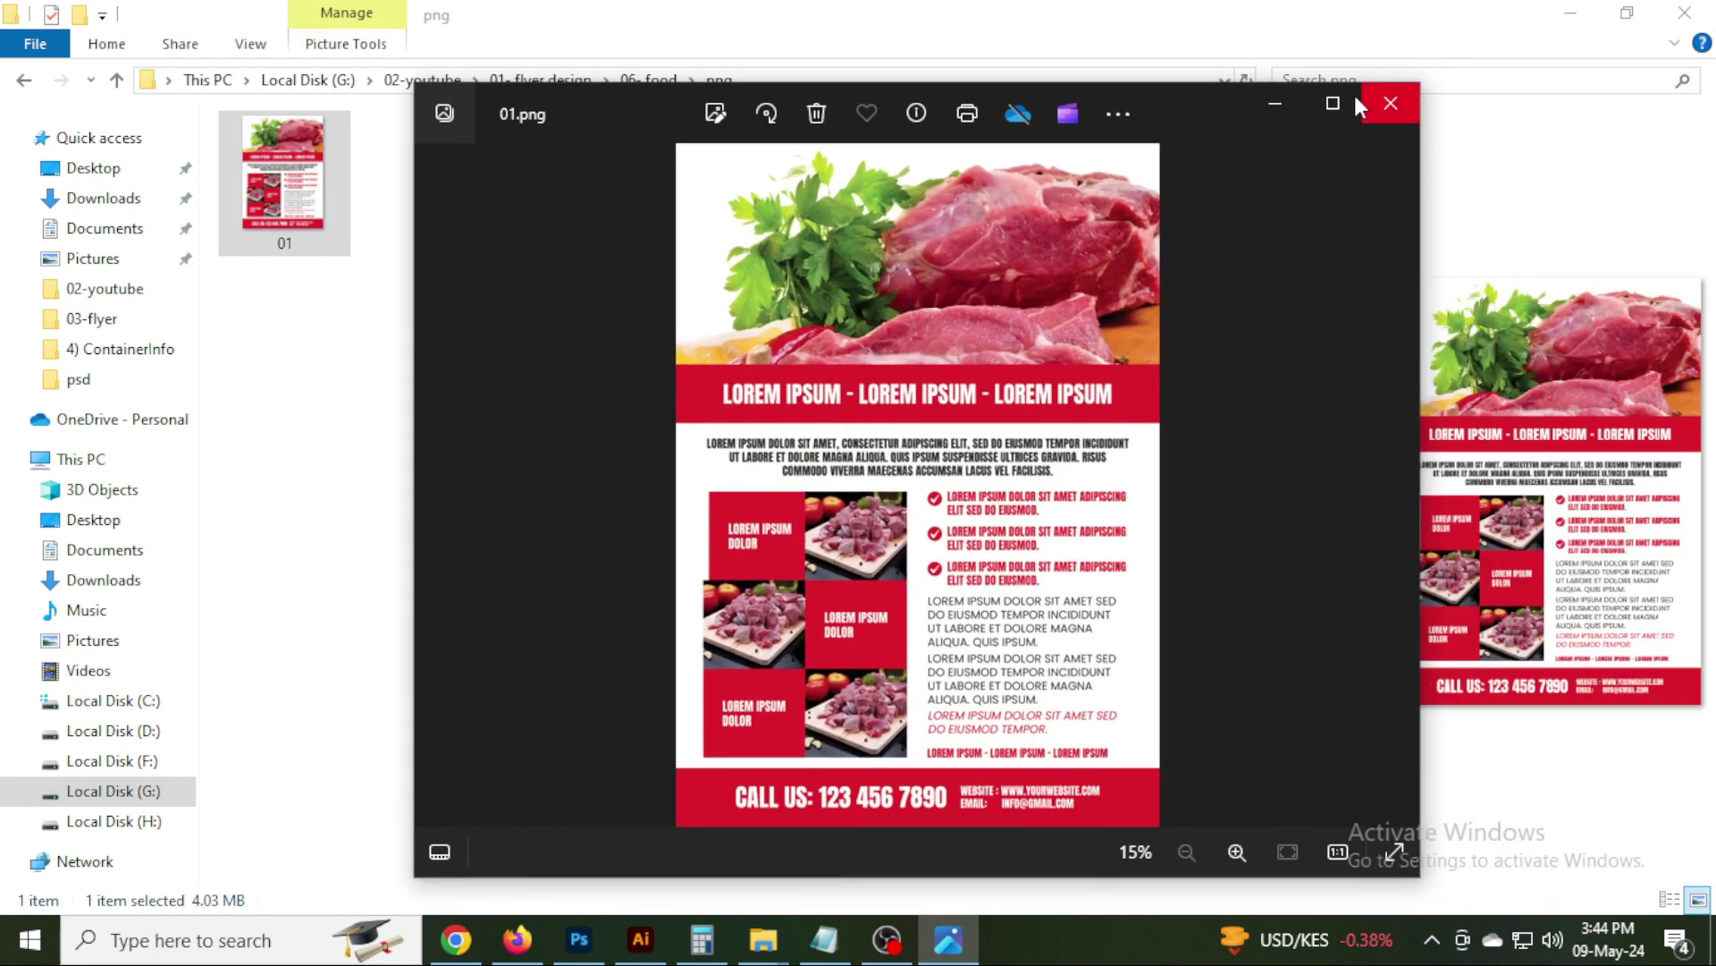
Maximize Photos and pan through 01.png from the header to the CALL US footer.
{"action": "left_click", "coordinate": [1333, 103]}
{"action": "scroll", "coordinate": [154, 347], "scroll_direction": "up", "scroll_amount": 3}
{"action": "scroll", "coordinate": [153, 347], "scroll_direction": "up", "scroll_amount": 3}
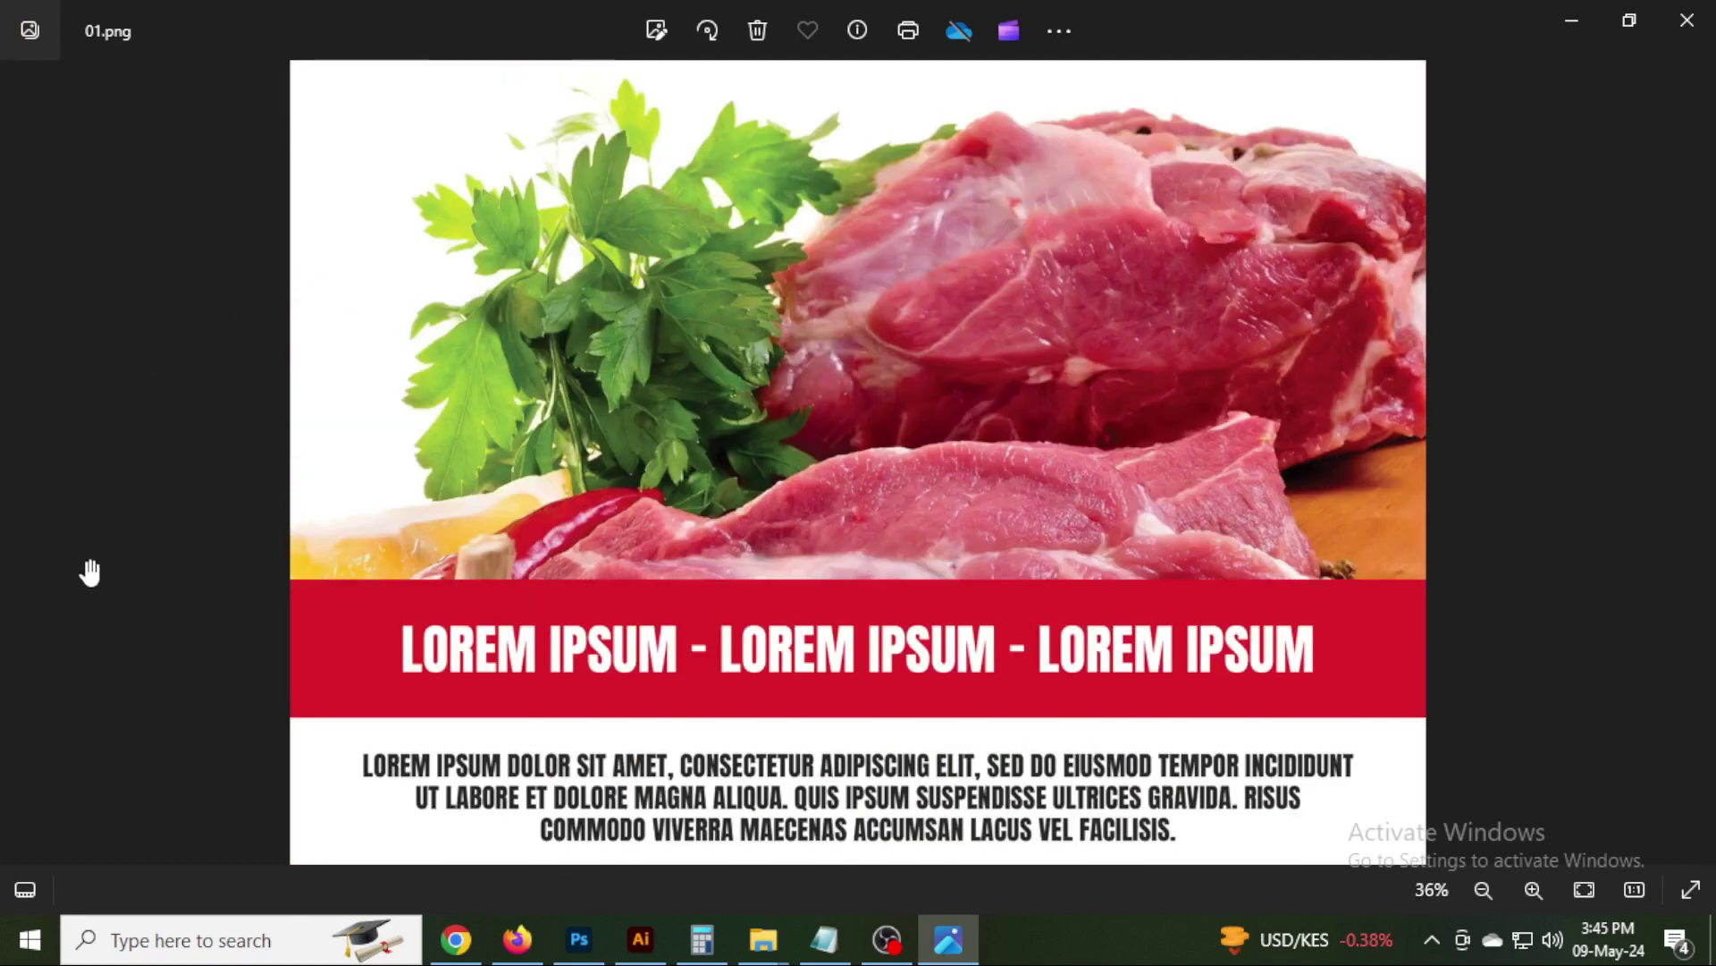
{"action": "left_click_drag", "start_coordinate": [91, 570], "coordinate": [84, 291]}
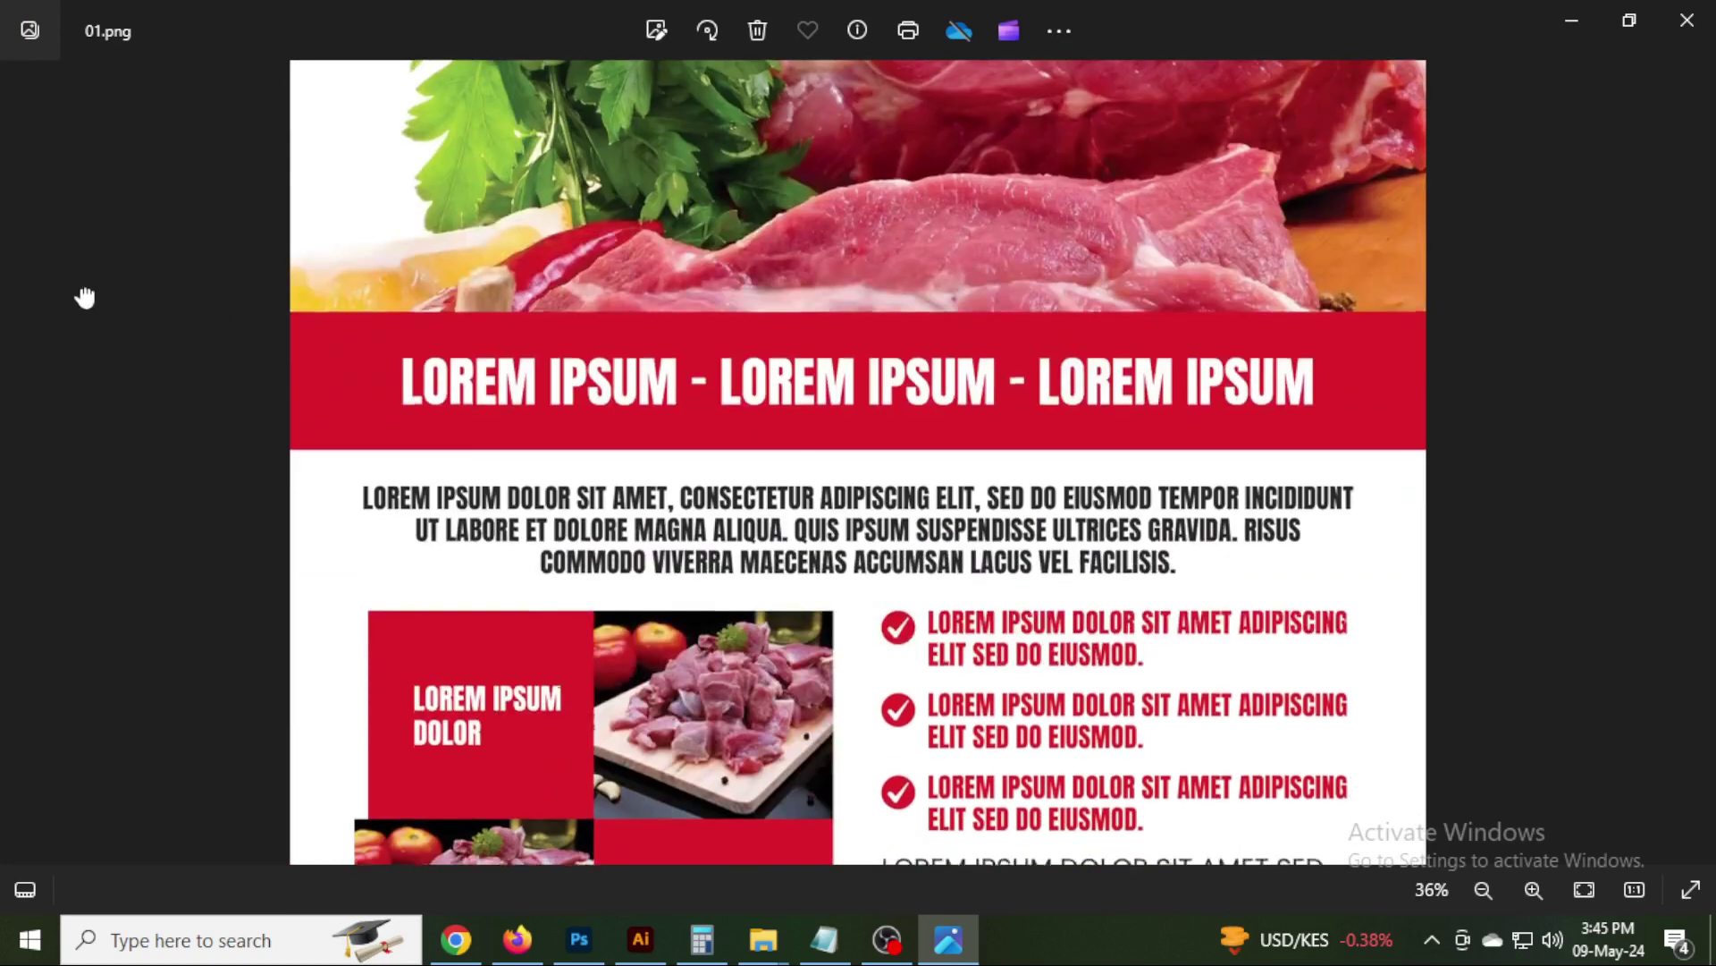
{"action": "left_click_drag", "start_coordinate": [123, 609], "coordinate": [119, 387]}
{"action": "left_click_drag", "start_coordinate": [153, 559], "coordinate": [169, 456]}
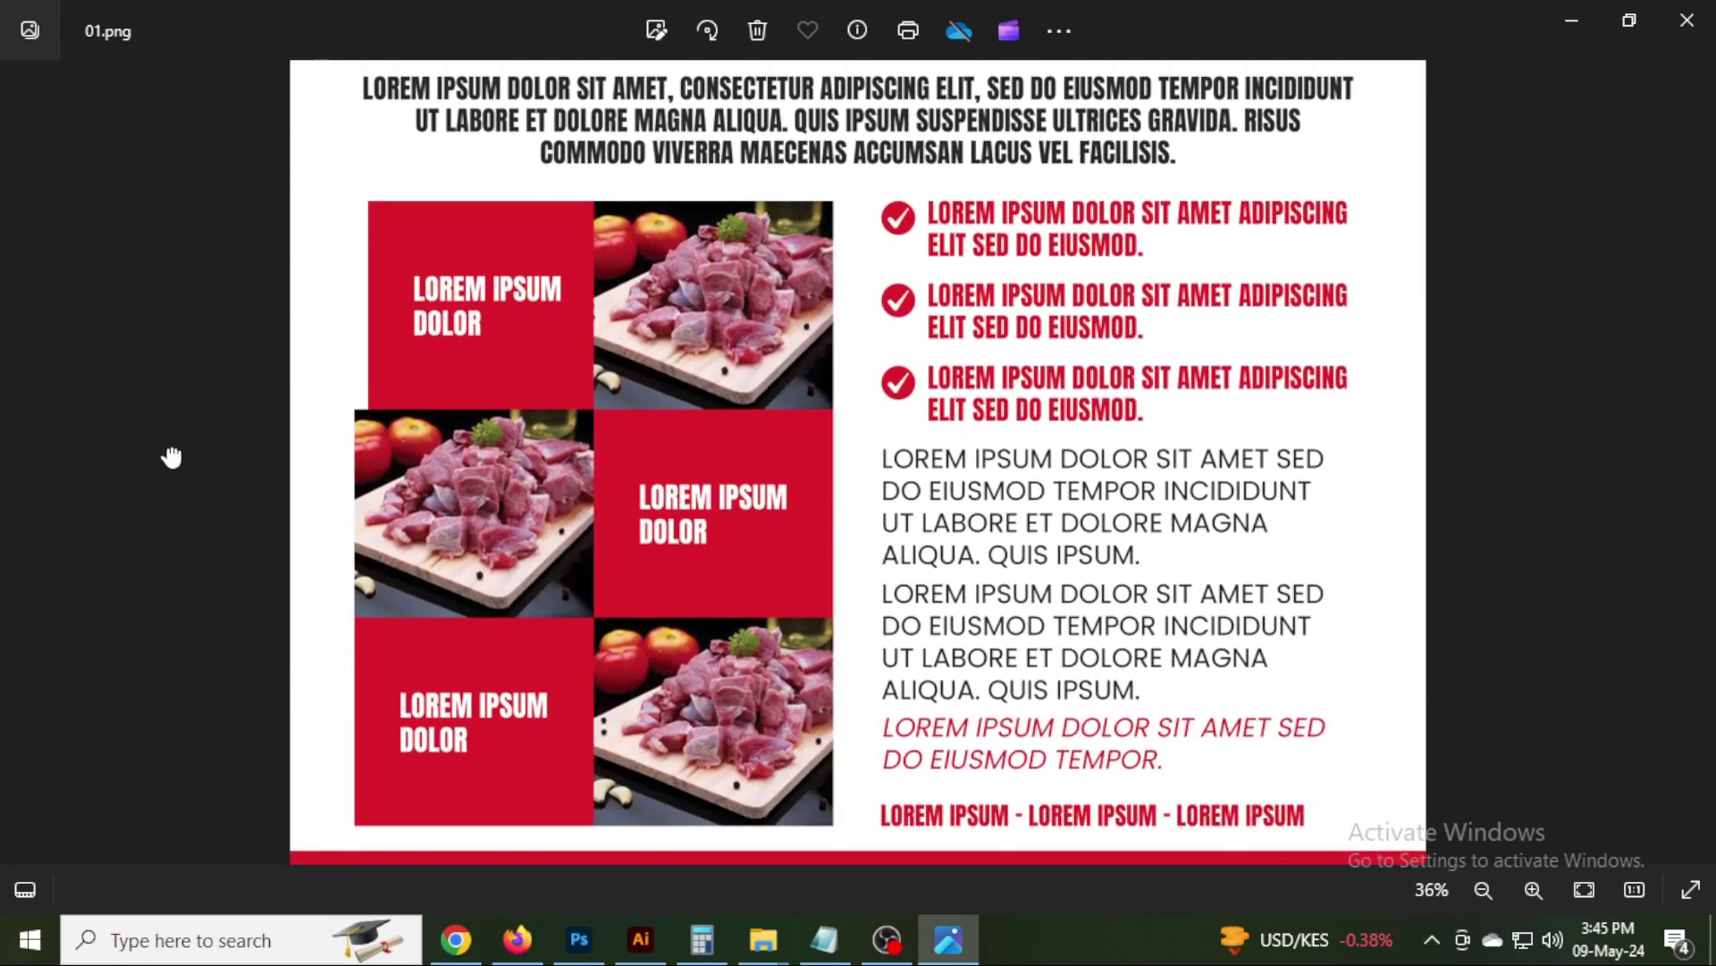
{"action": "left_click_drag", "start_coordinate": [190, 583], "coordinate": [195, 515]}
{"action": "scroll", "coordinate": [434, 471], "scroll_direction": "down", "scroll_amount": 3}
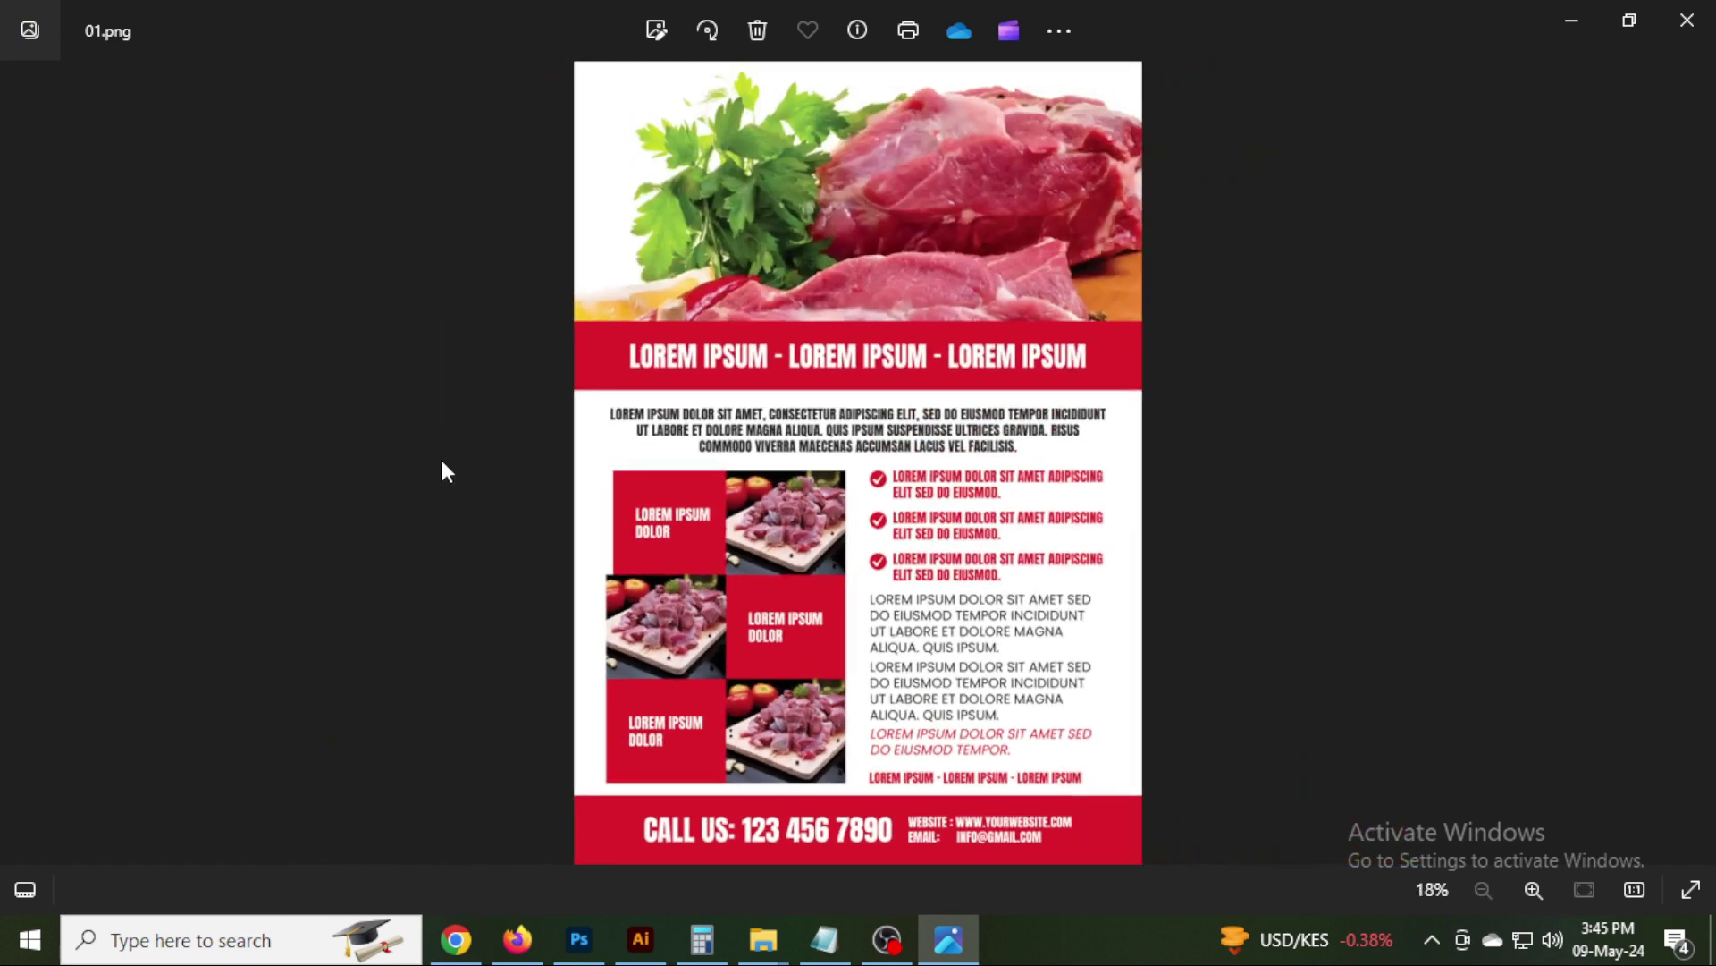